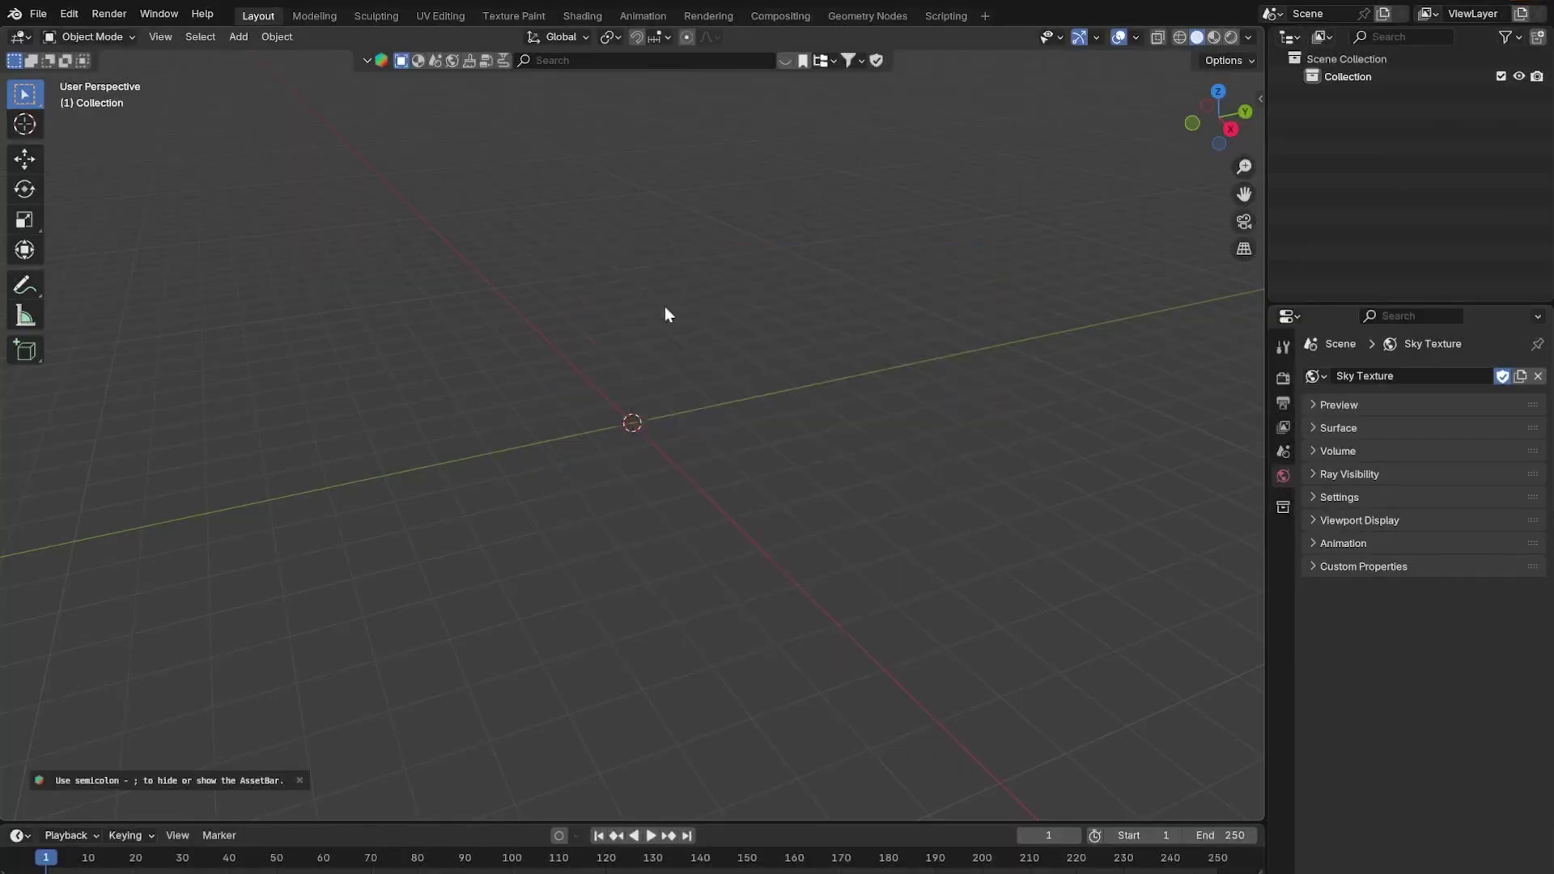
Add a Bézier curve object to the empty scene.
key(shift+a)
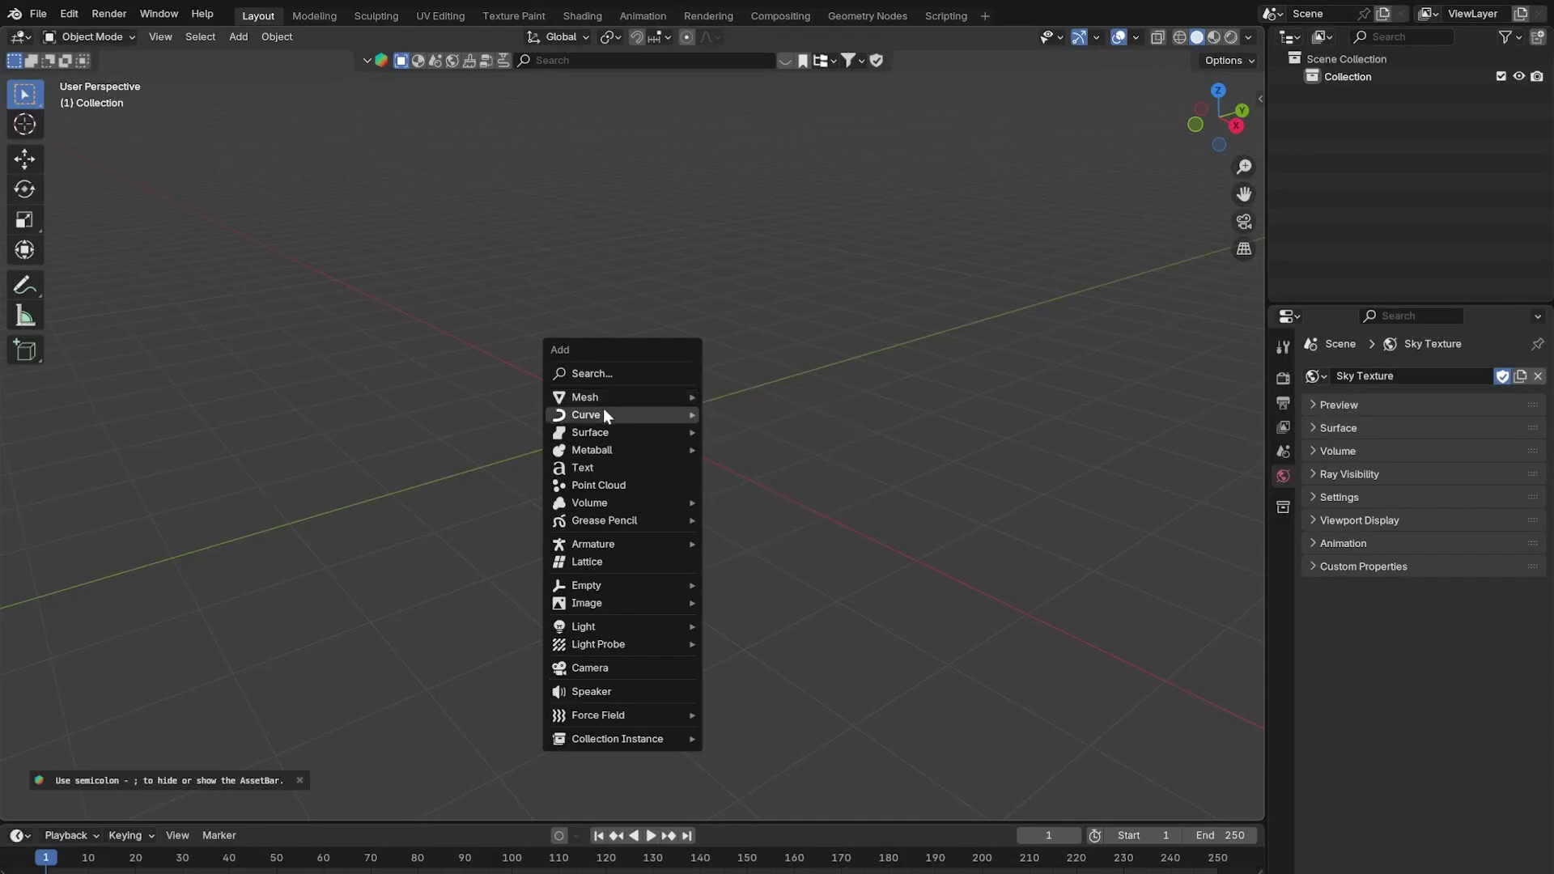
mouse_move(604, 410)
click(745, 415)
middle_drag(745, 423, 607, 469)
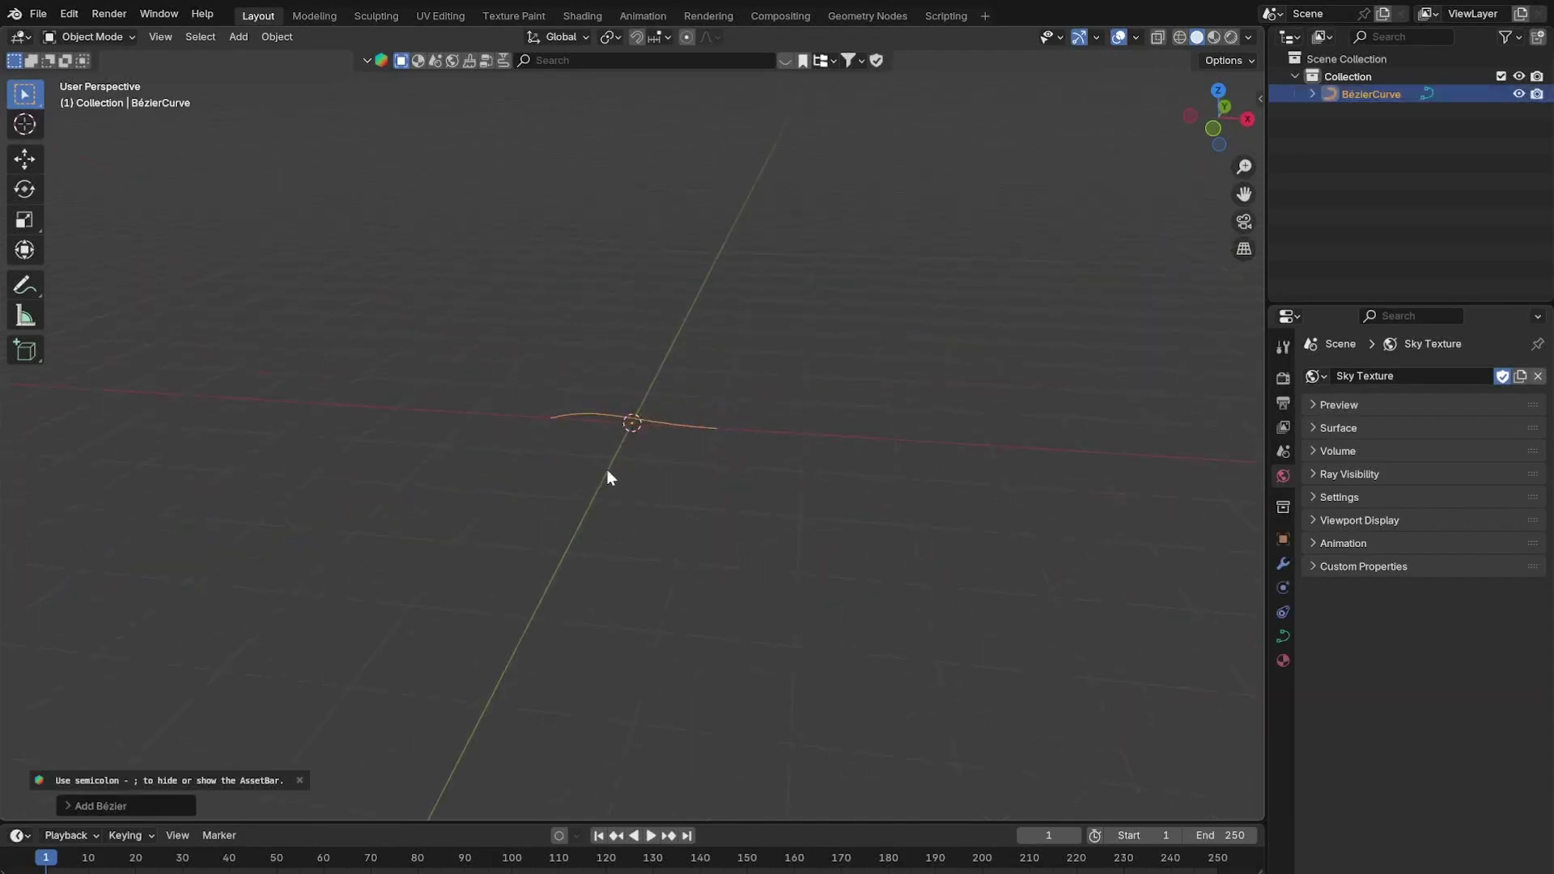
Delete the Bézier curve's default points in Edit Mode, working in the front view.
key(Tab)
key(KP_1)
click(25, 158)
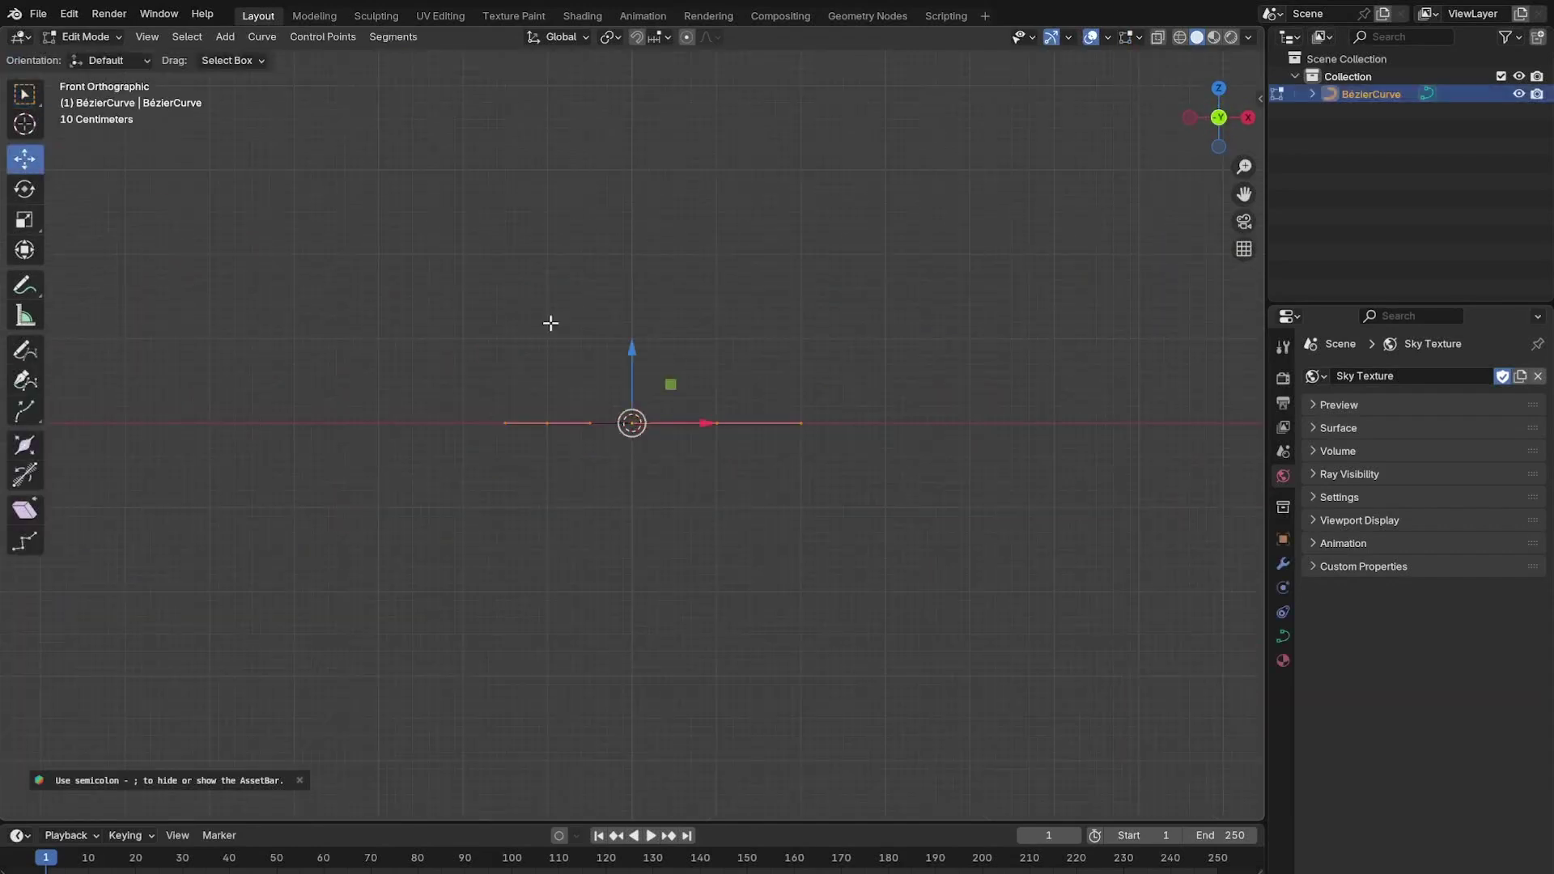
scroll(718, 388, up, 5)
key(x)
click(721, 390)
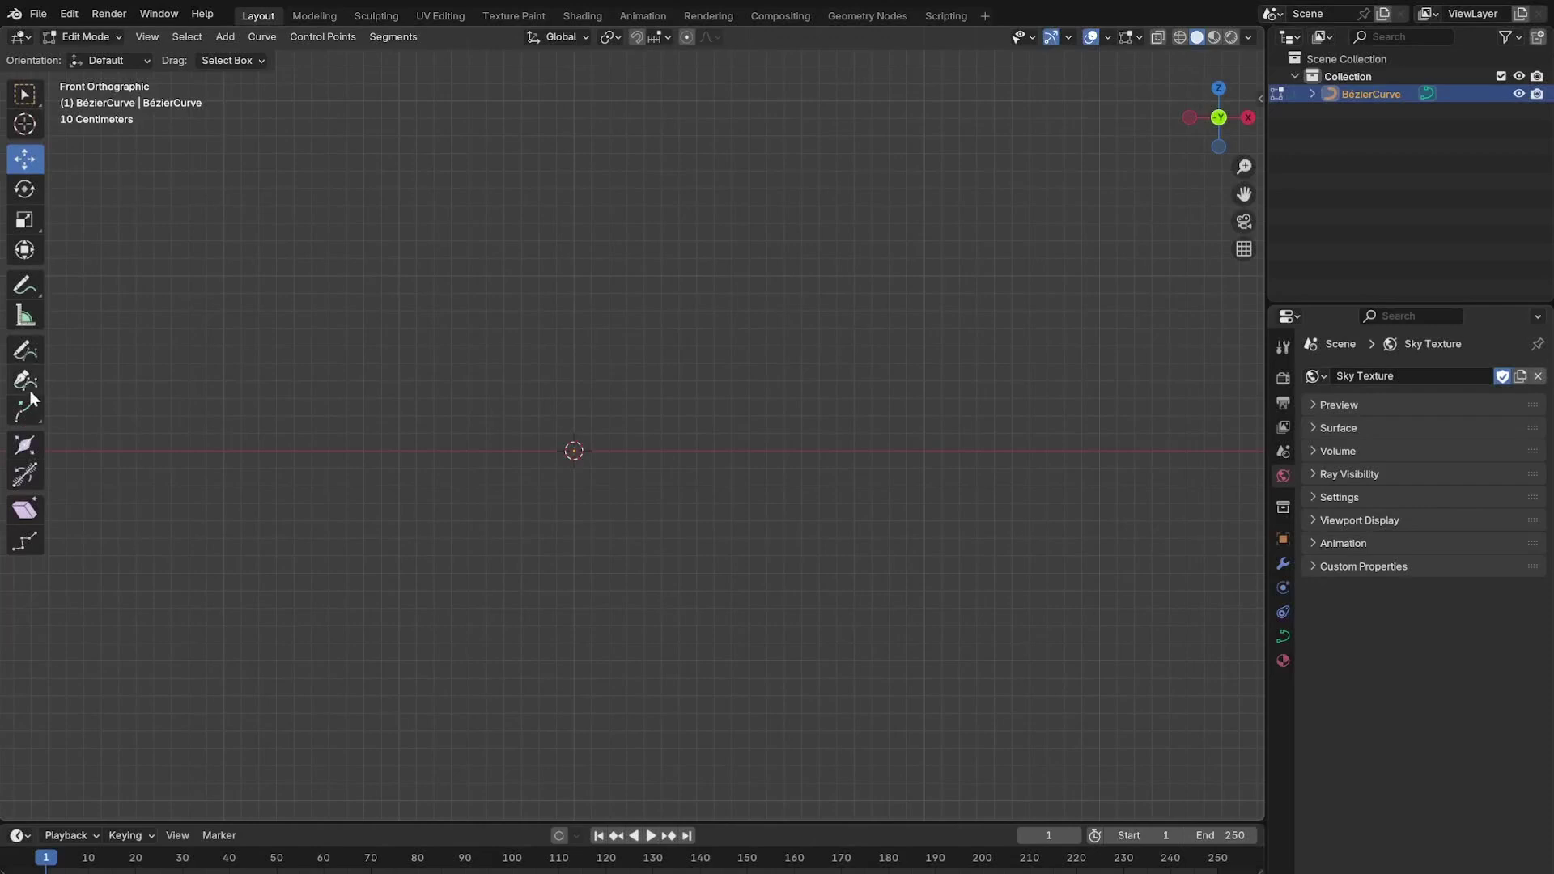
Draw a freehand wavy curve rising upward from the red axis beside the origin, and return to Object Mode.
click(25, 350)
mouse_move(633, 455)
mouse_down()
mouse_move(640, 368)
mouse_move(773, 306)
mouse_move(749, 204)
mouse_move(648, 118)
mouse_move(651, 61)
mouse_up()
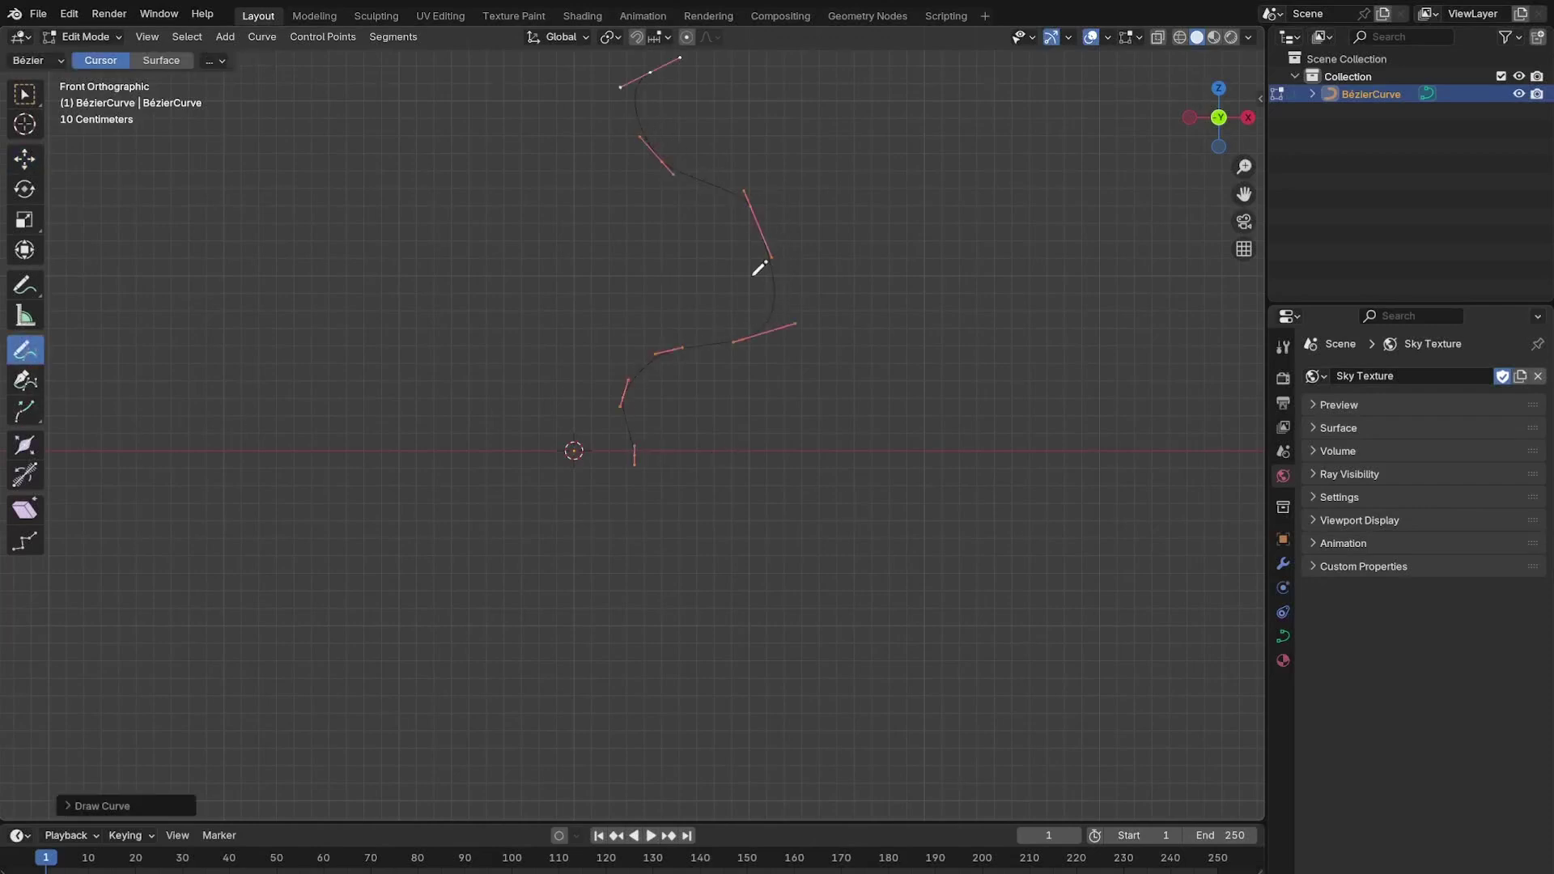
mouse_move(756, 267)
middle_down()
mouse_move(760, 323)
mouse_move(828, 399)
middle_up()
key(Tab)
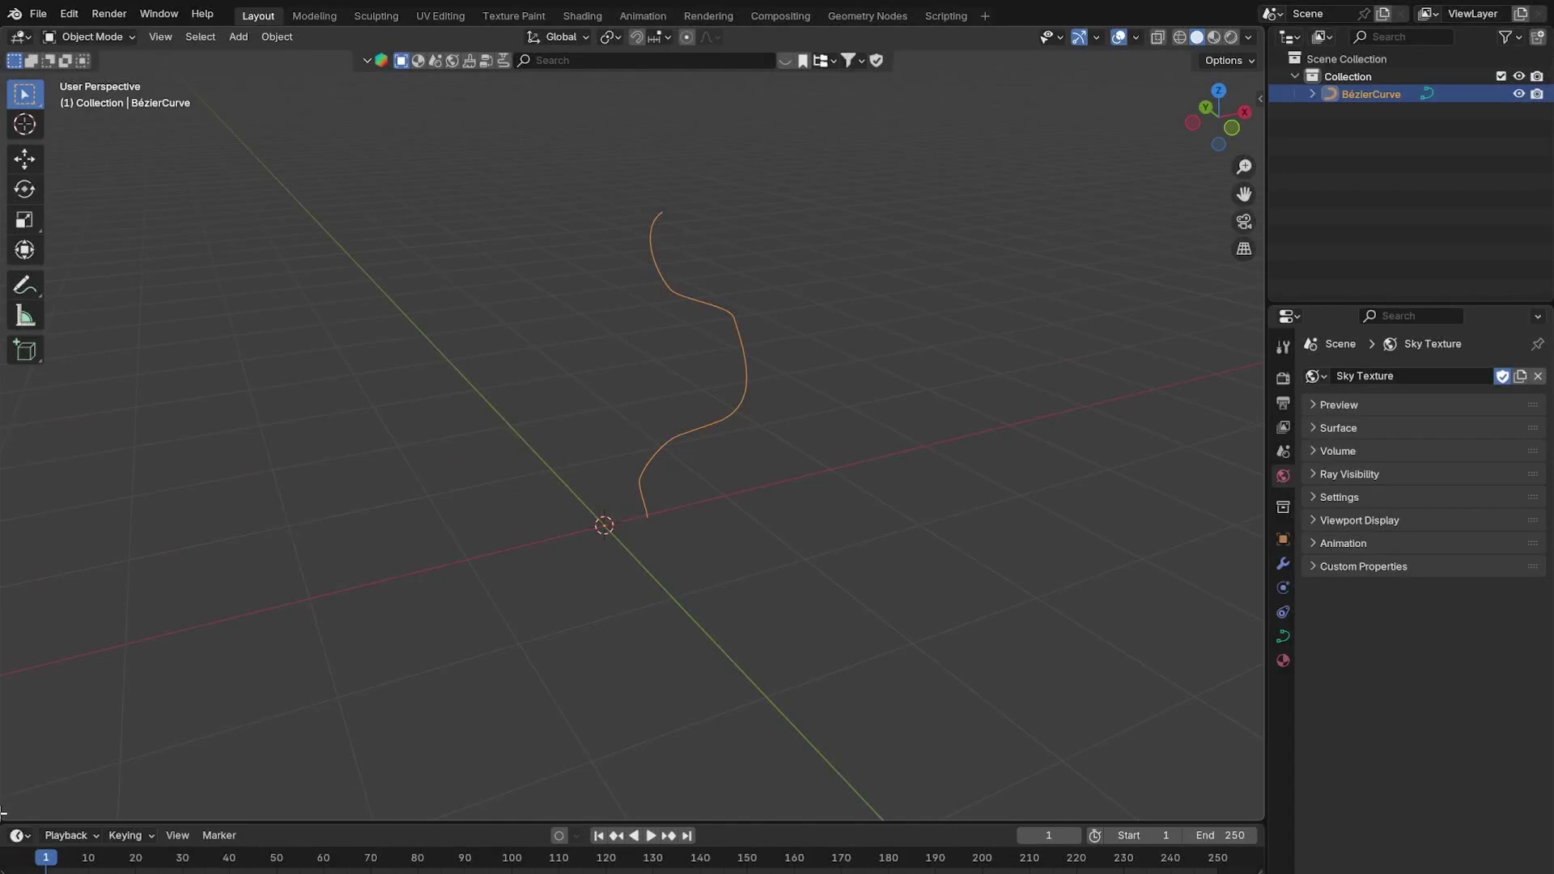
Split the 3D viewport horizontally and turn the lower area into a Geometry Node Editor.
drag(3, 813, 7, 554)
click(18, 567)
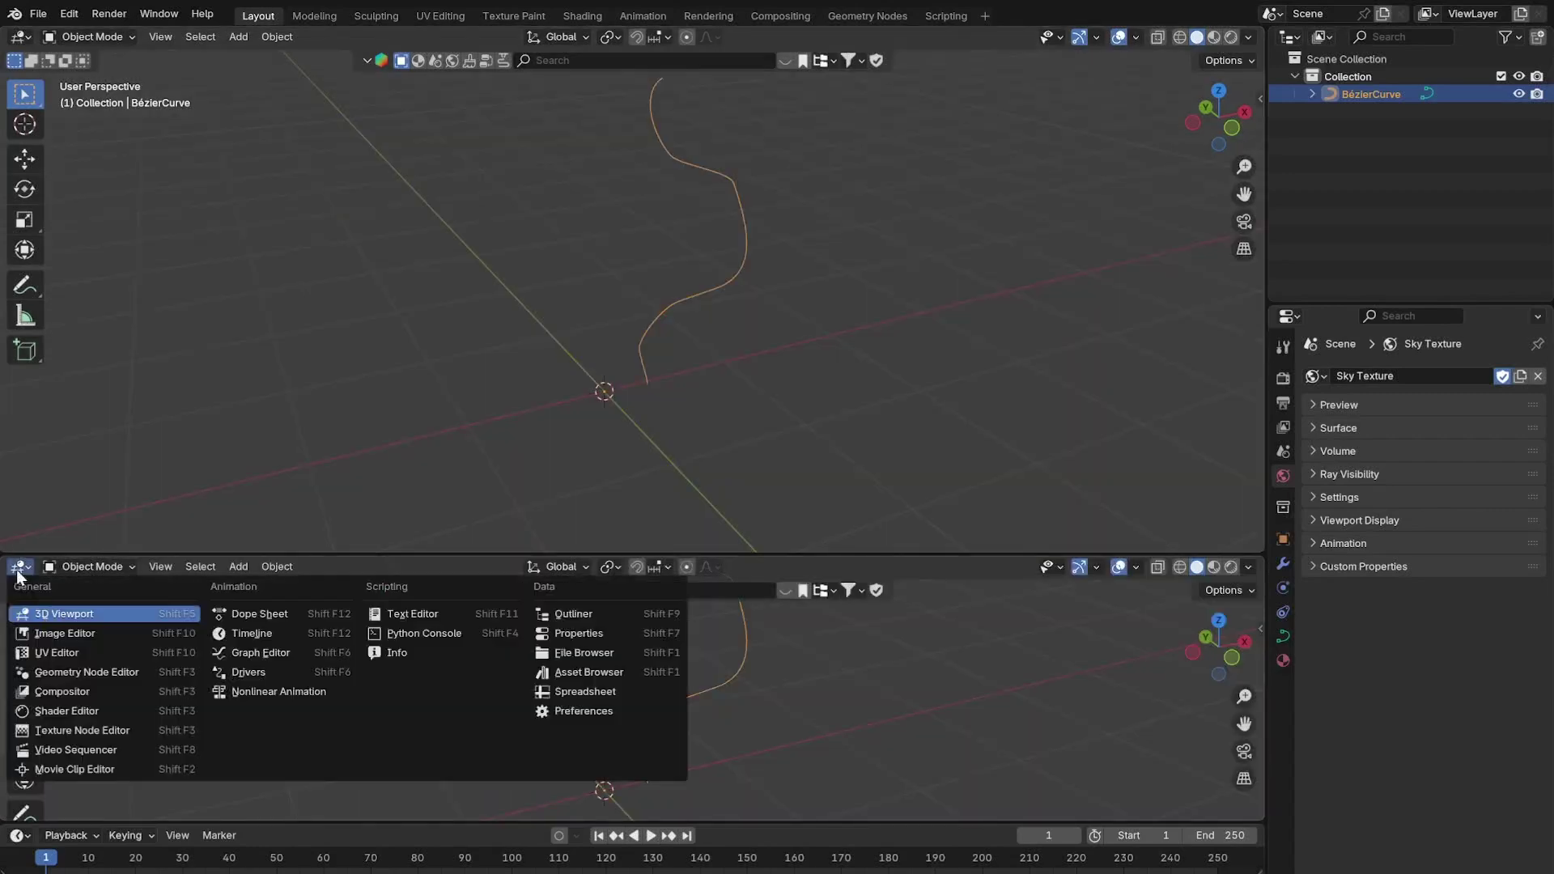
click(92, 671)
key(Tab)
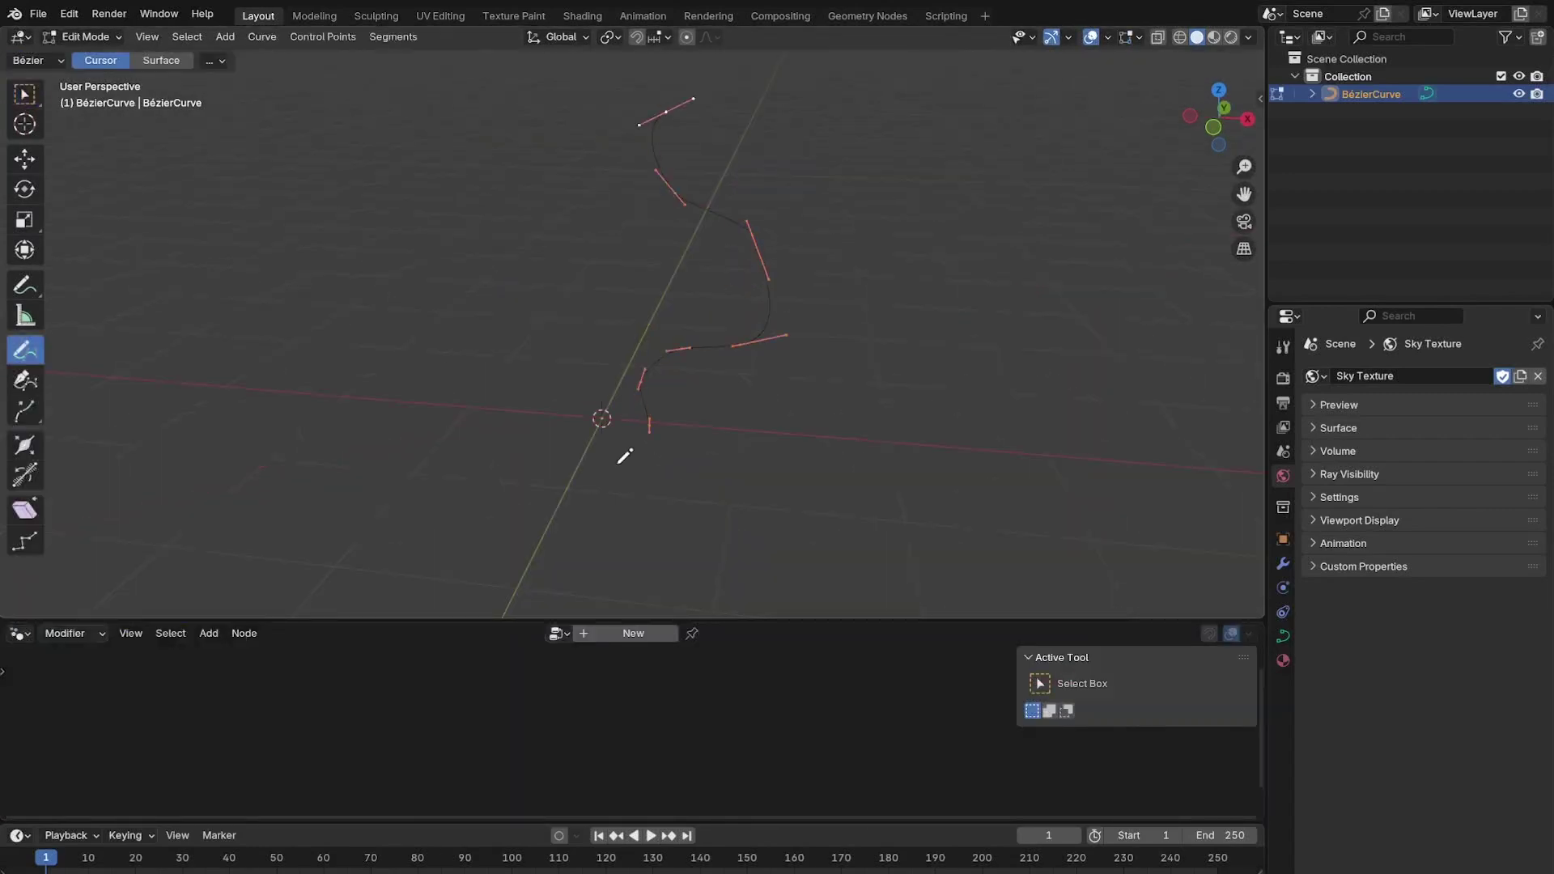
middle_drag(761, 393, 688, 404)
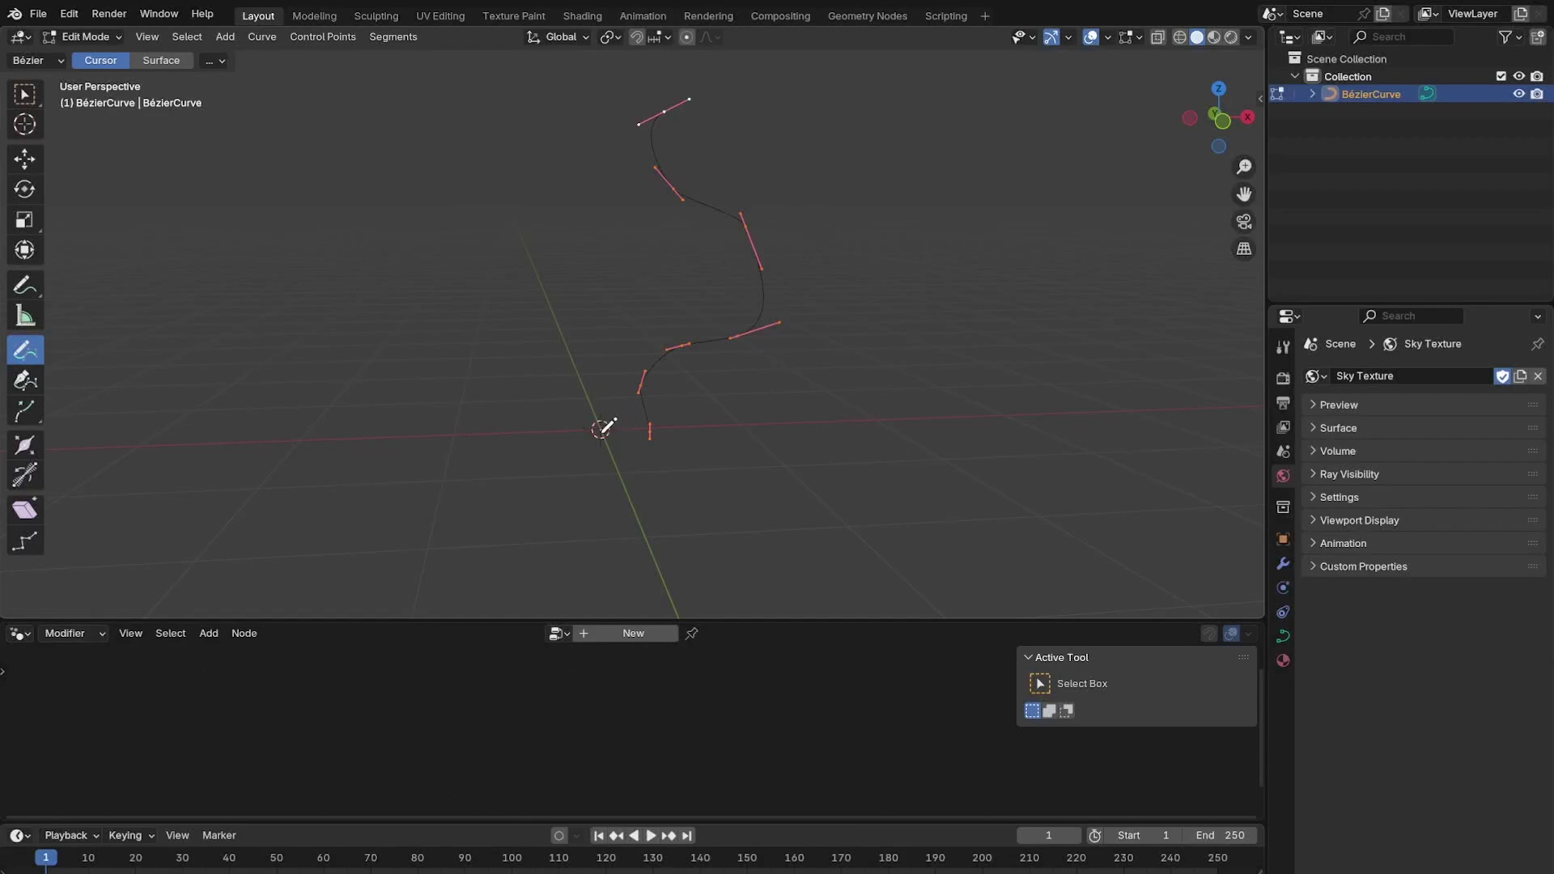
key(Tab)
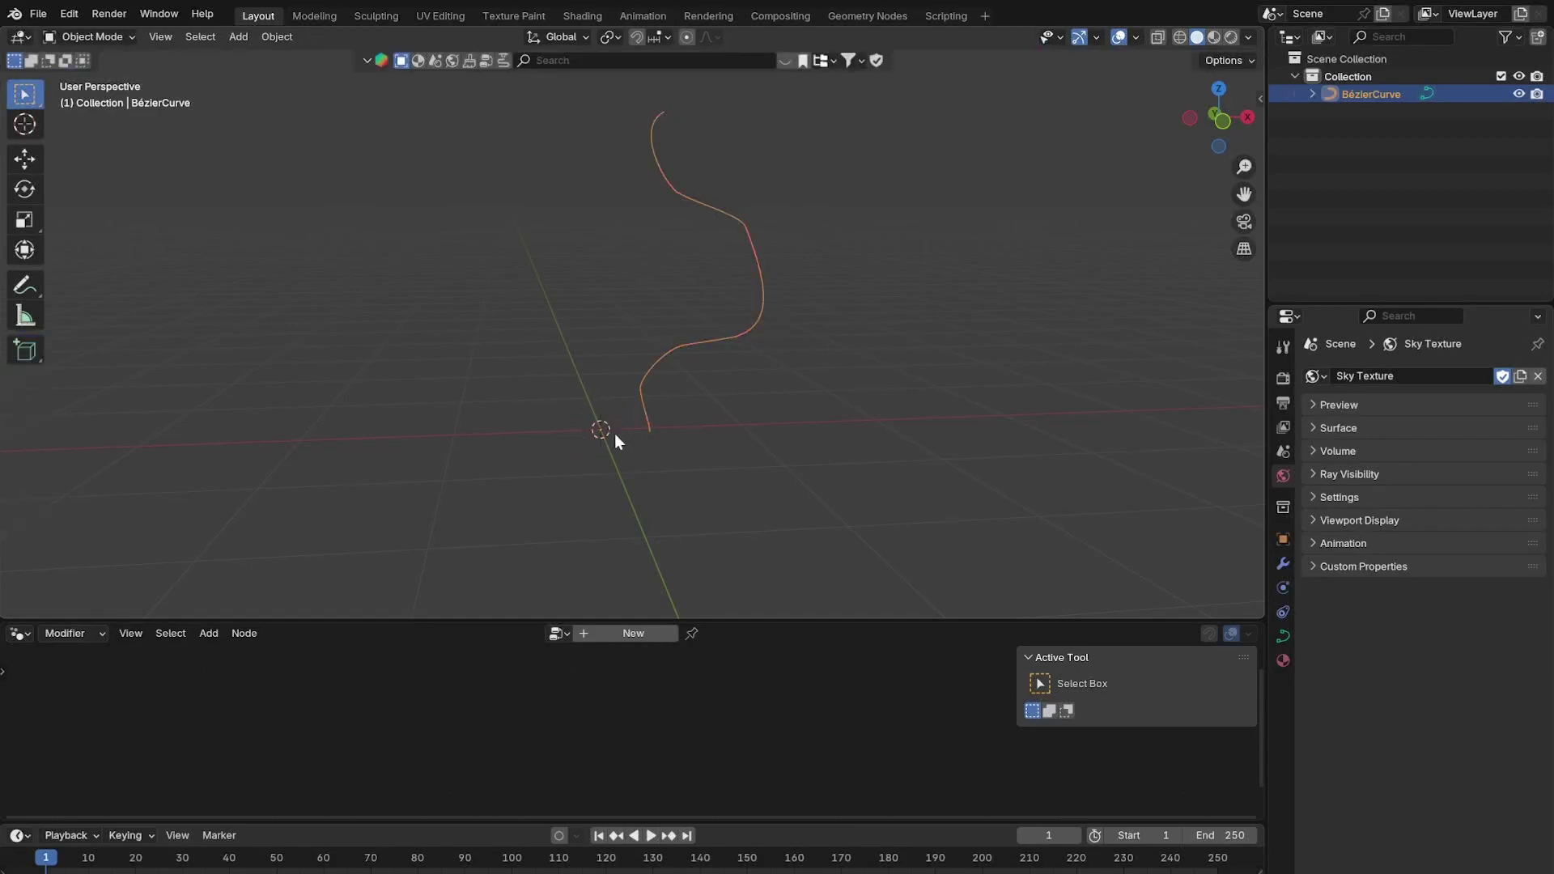
Enlarge the node editor area and create a new geometry node tree for the Bézier curve.
drag(366, 623, 380, 488)
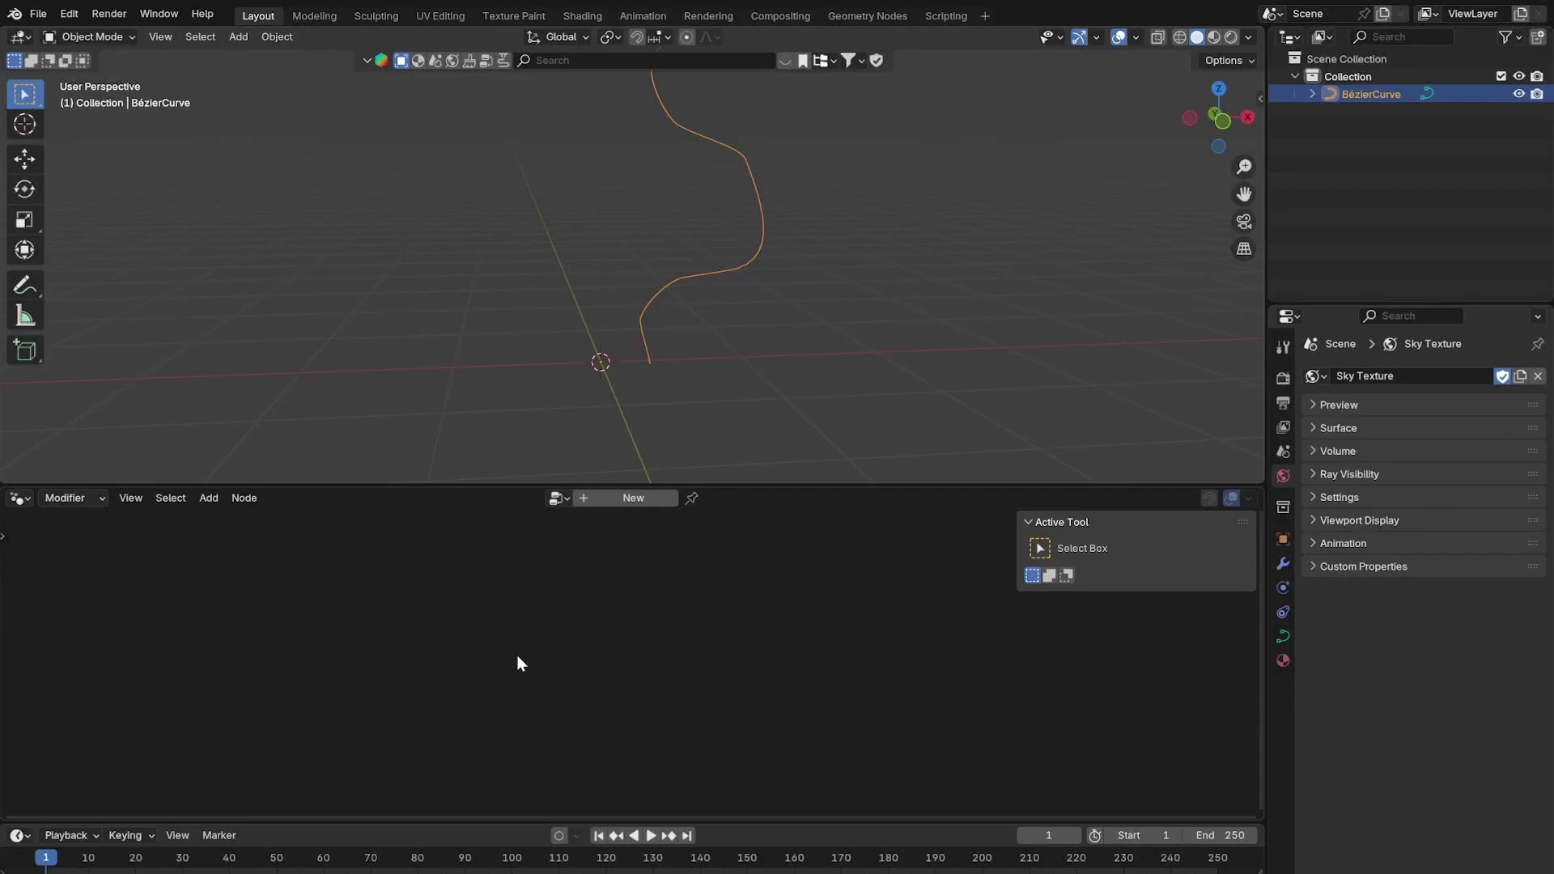
middle_drag(838, 315, 829, 274)
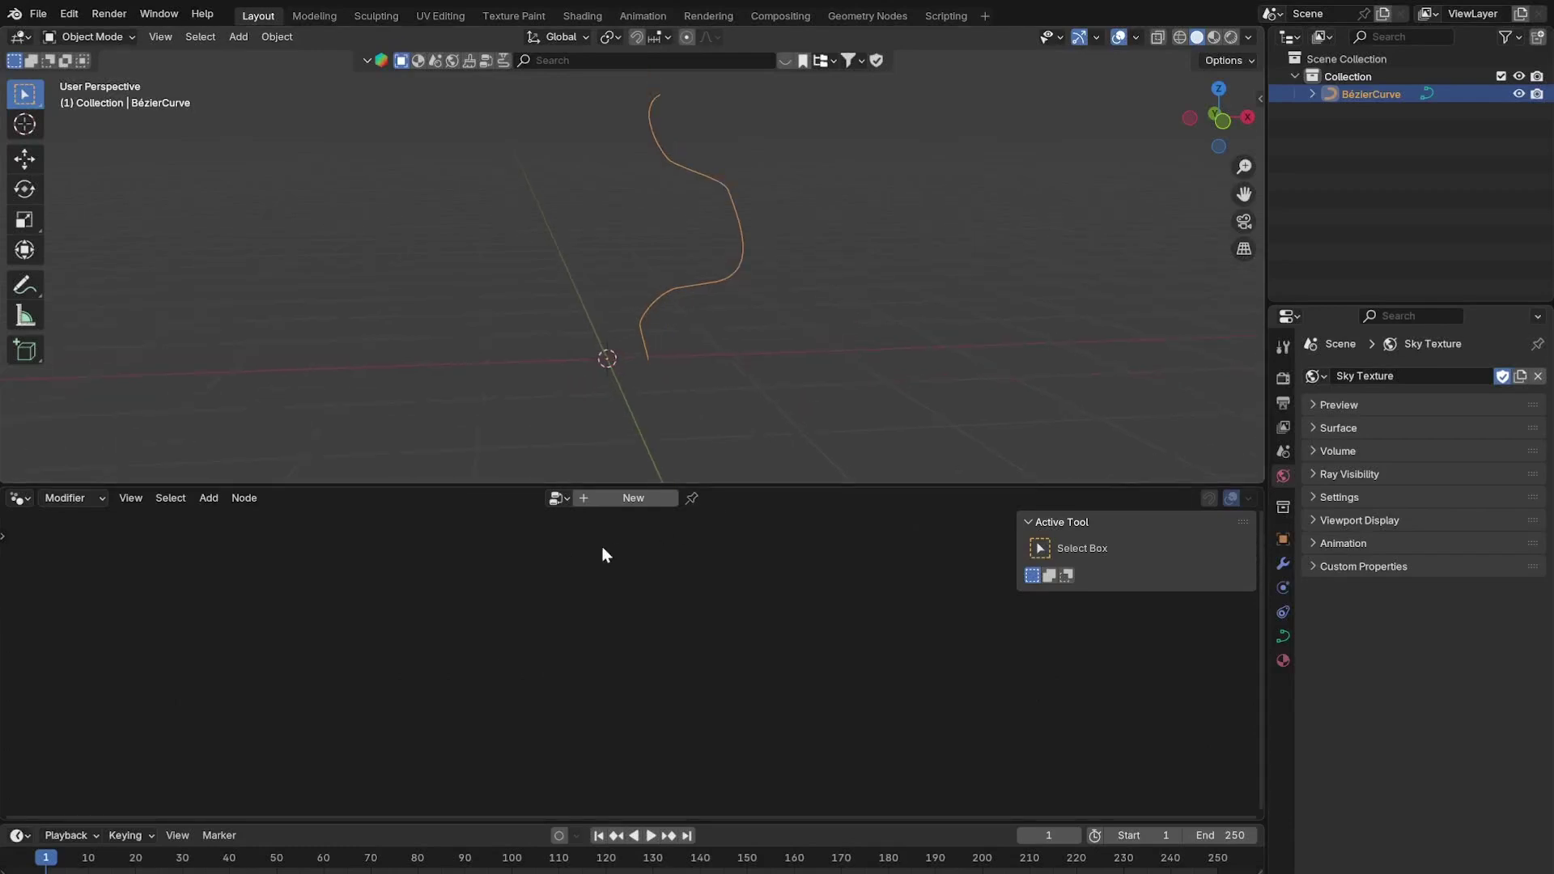
click(636, 500)
scroll(627, 648, up, 5)
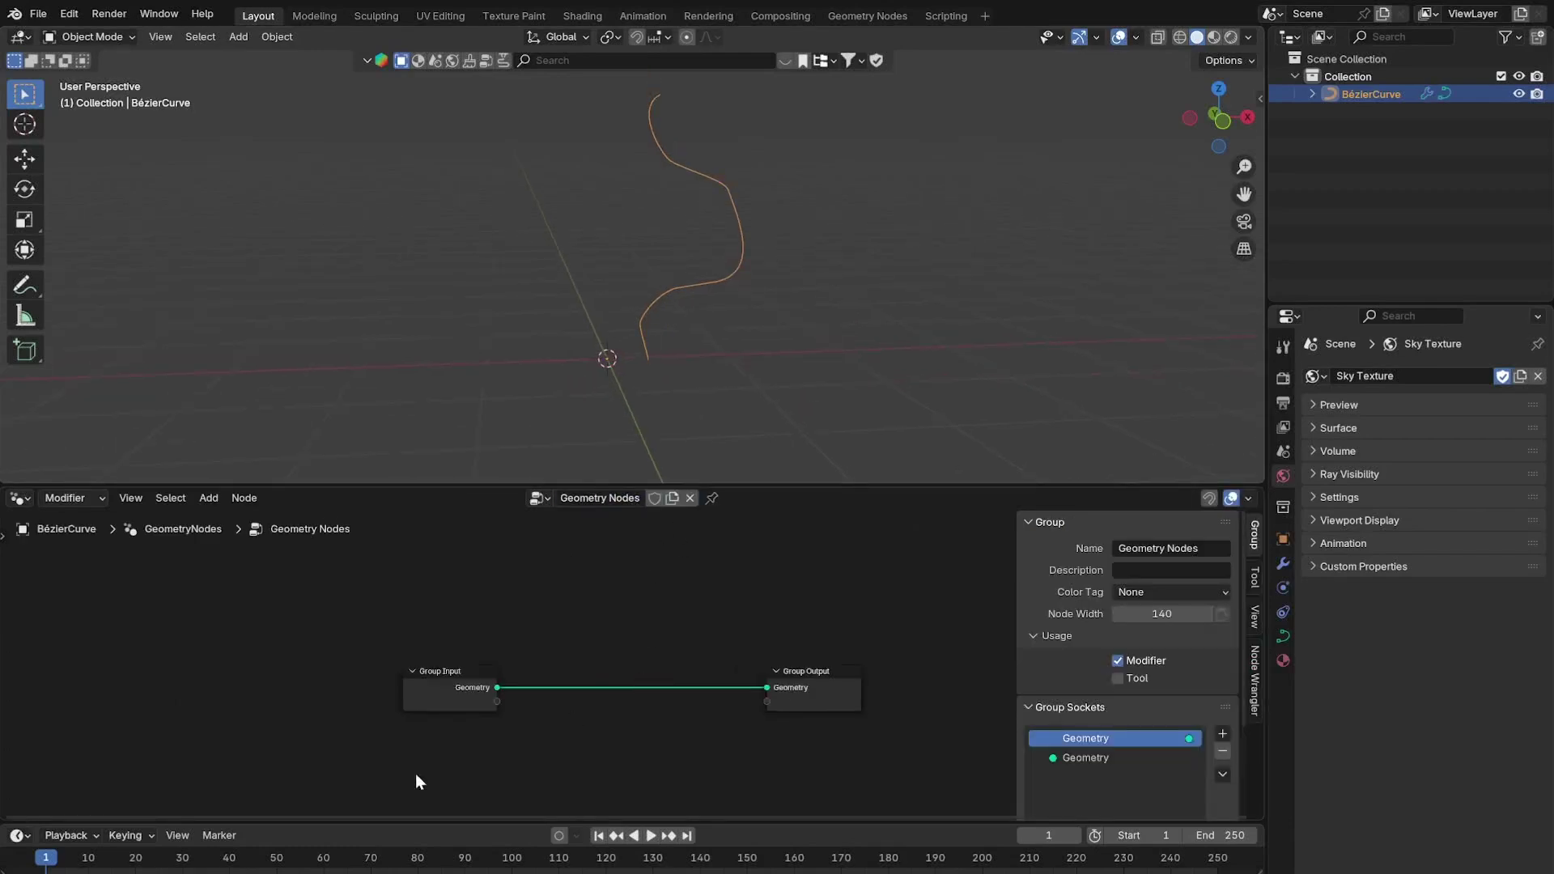
Insert a Resample Curve node between Group Input and Group Output.
key(shift+a)
click(567, 480)
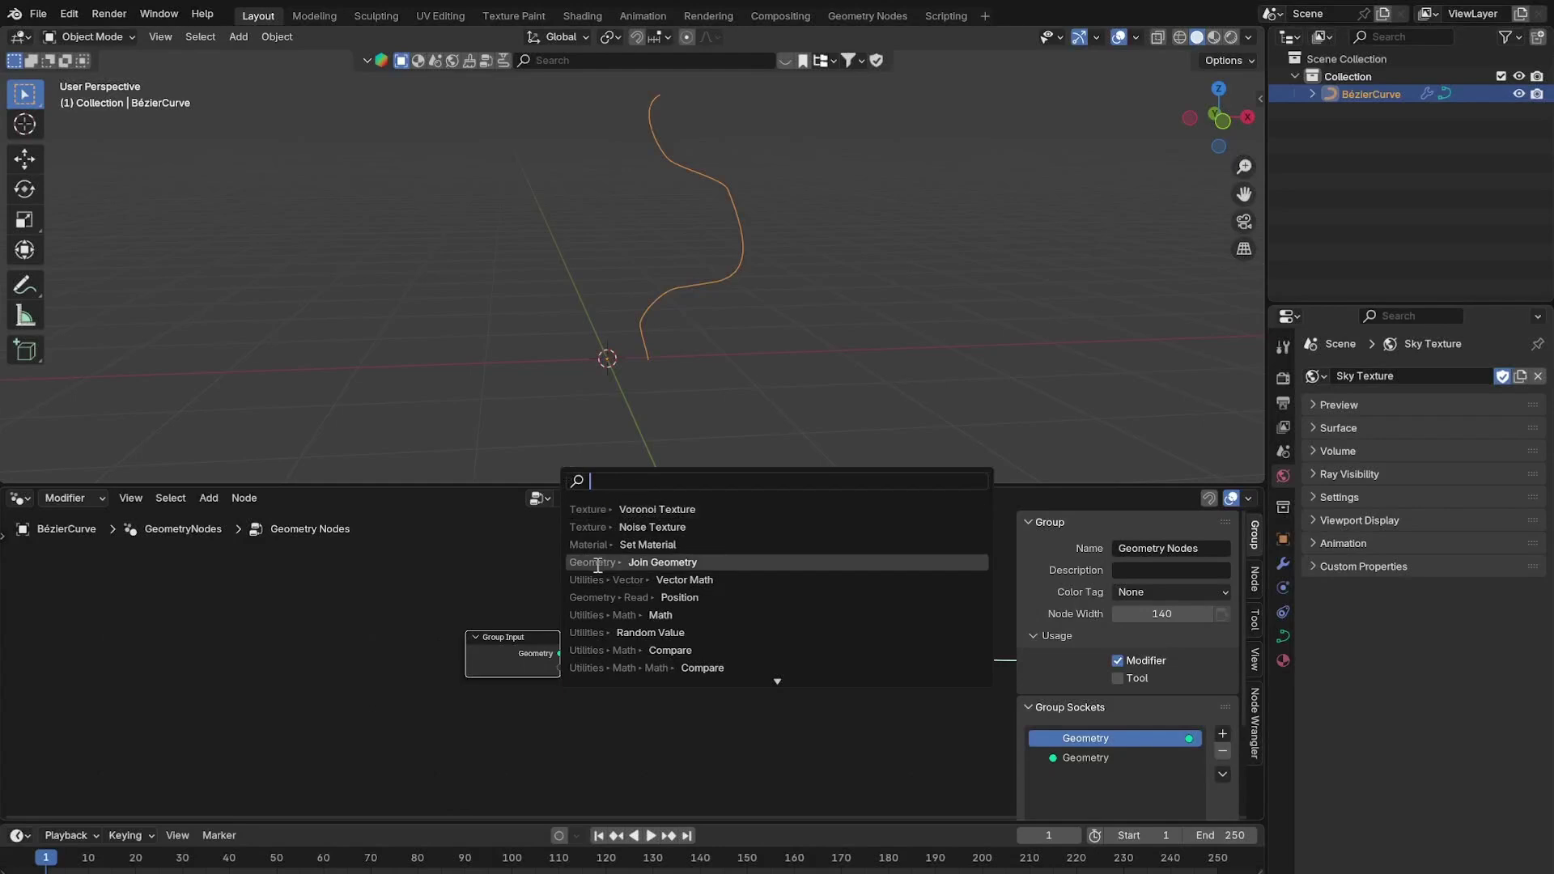
text(resampl)
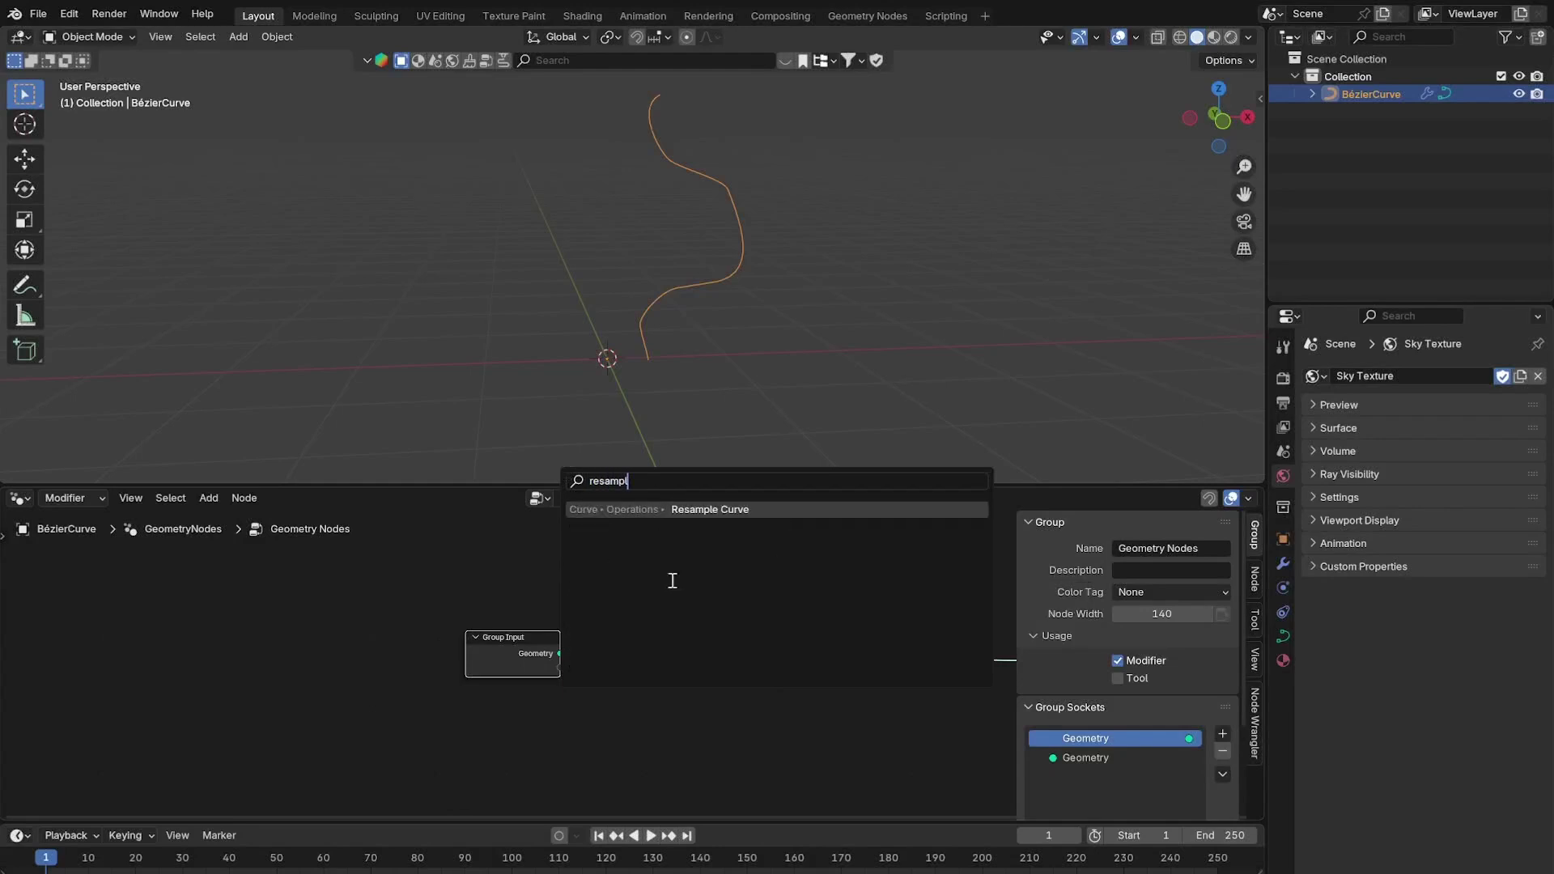
key(Return)
click(716, 640)
scroll(717, 654, up, 3)
Switch the Resample Curve node to Length mode and set its length to 0.54 m.
click(726, 612)
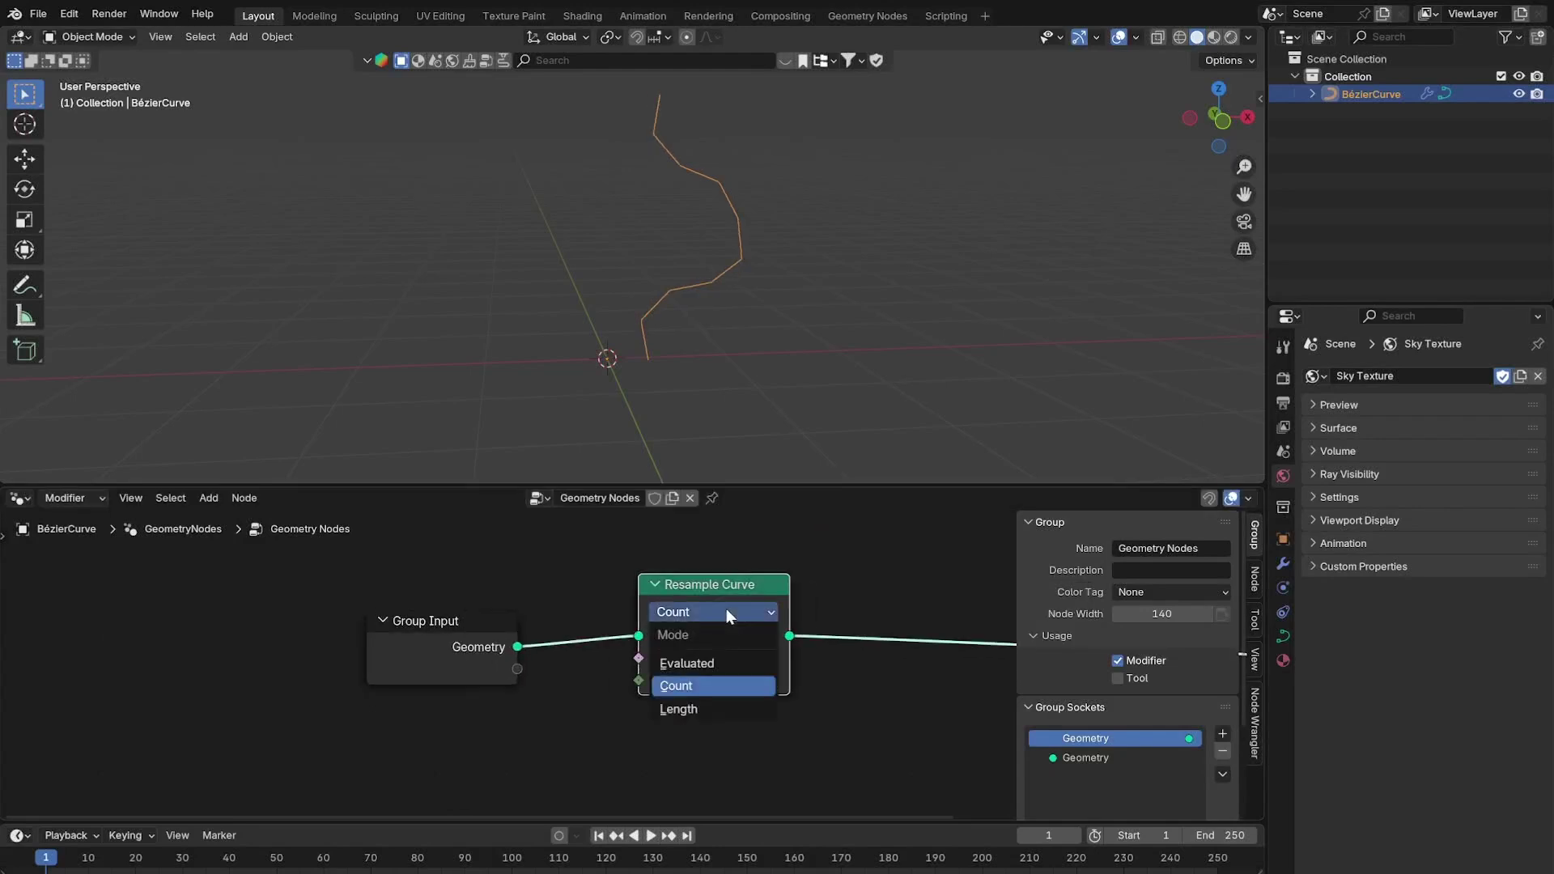
click(698, 713)
drag(704, 584, 676, 589)
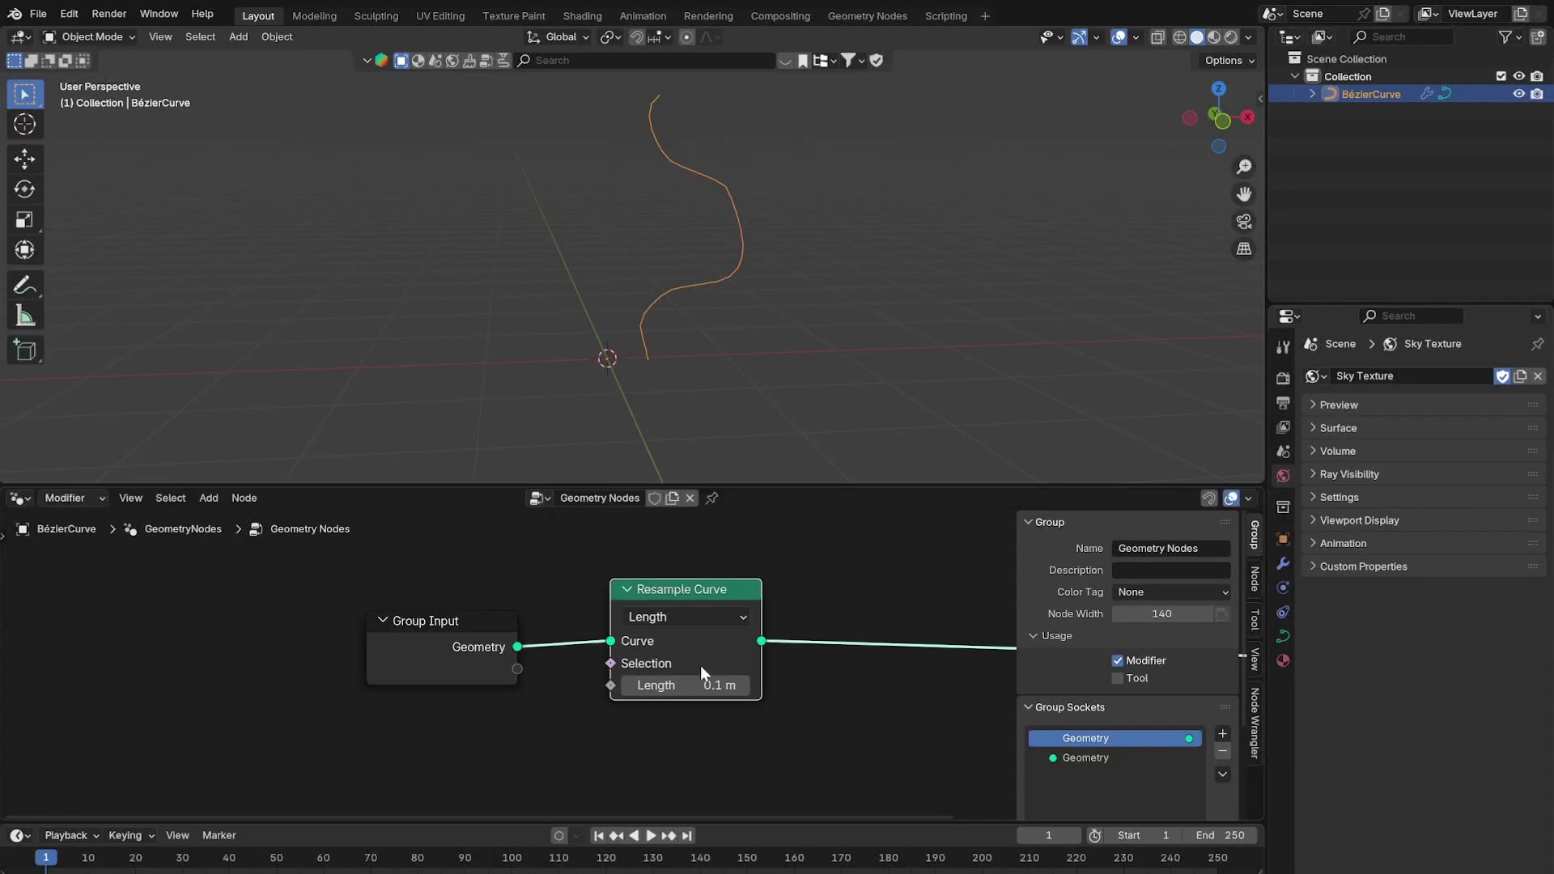
drag(701, 685, 821, 686)
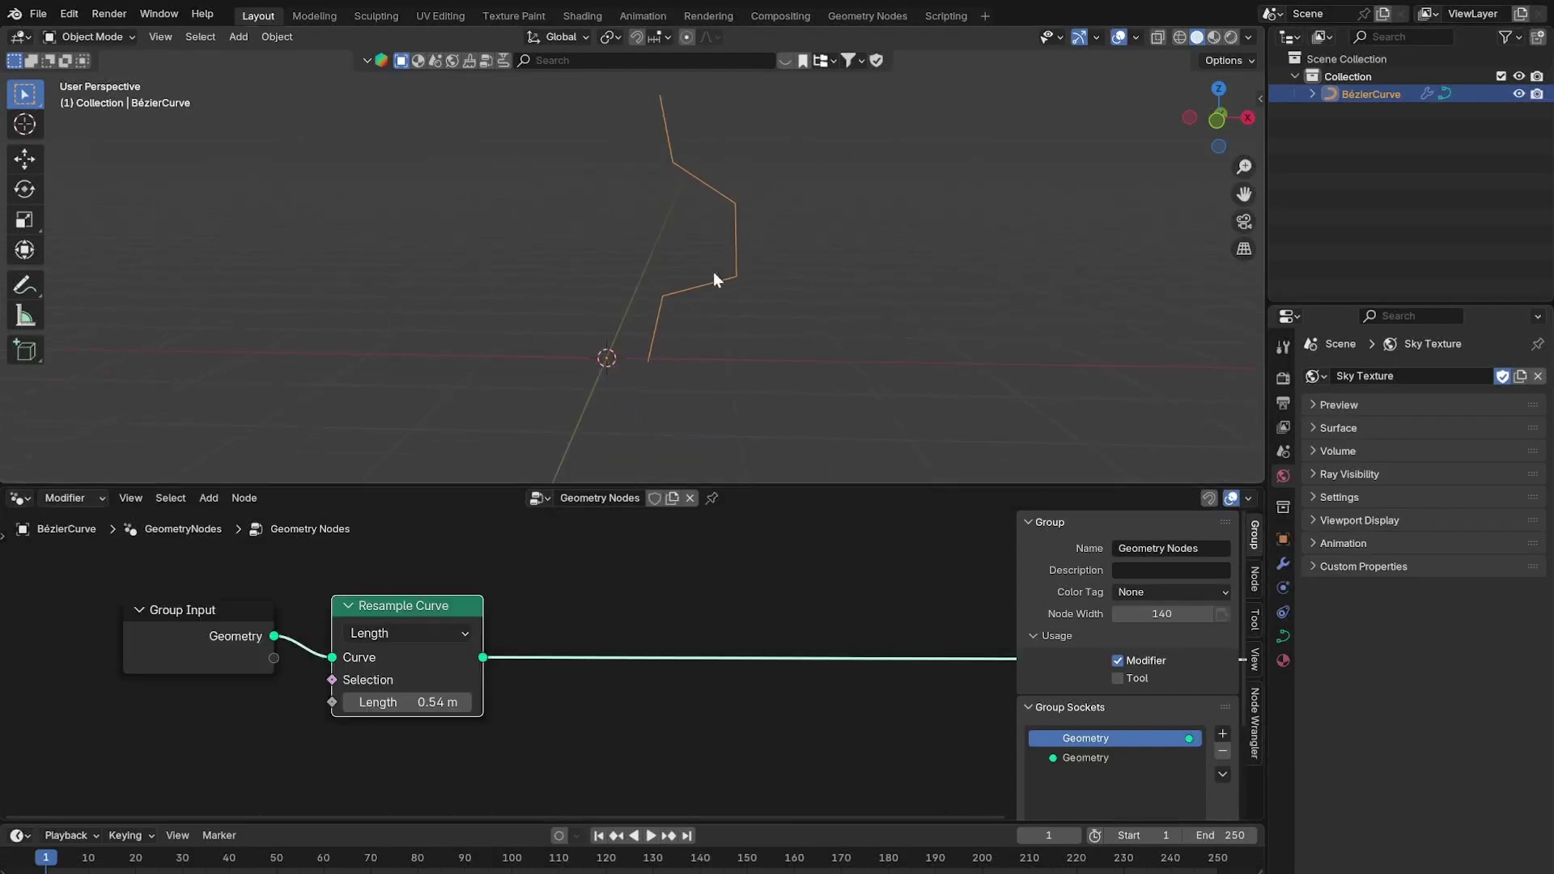
Enlarge the node editor further and insert a Curve to Mesh node after Resample Curve.
drag(859, 488, 860, 436)
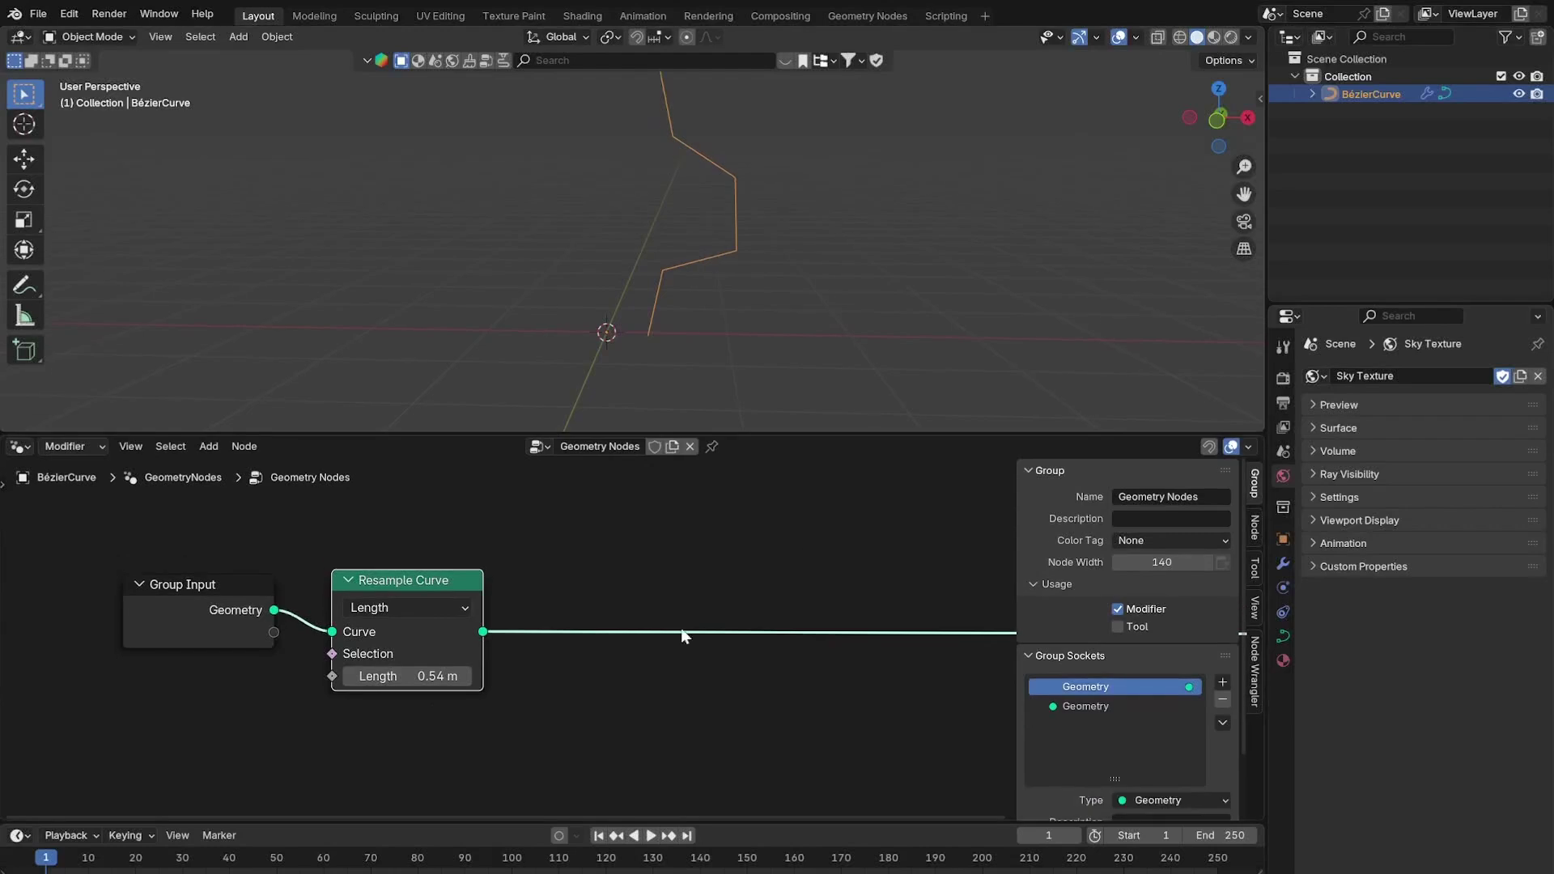
key(shift+a)
click(638, 531)
text(to mesh)
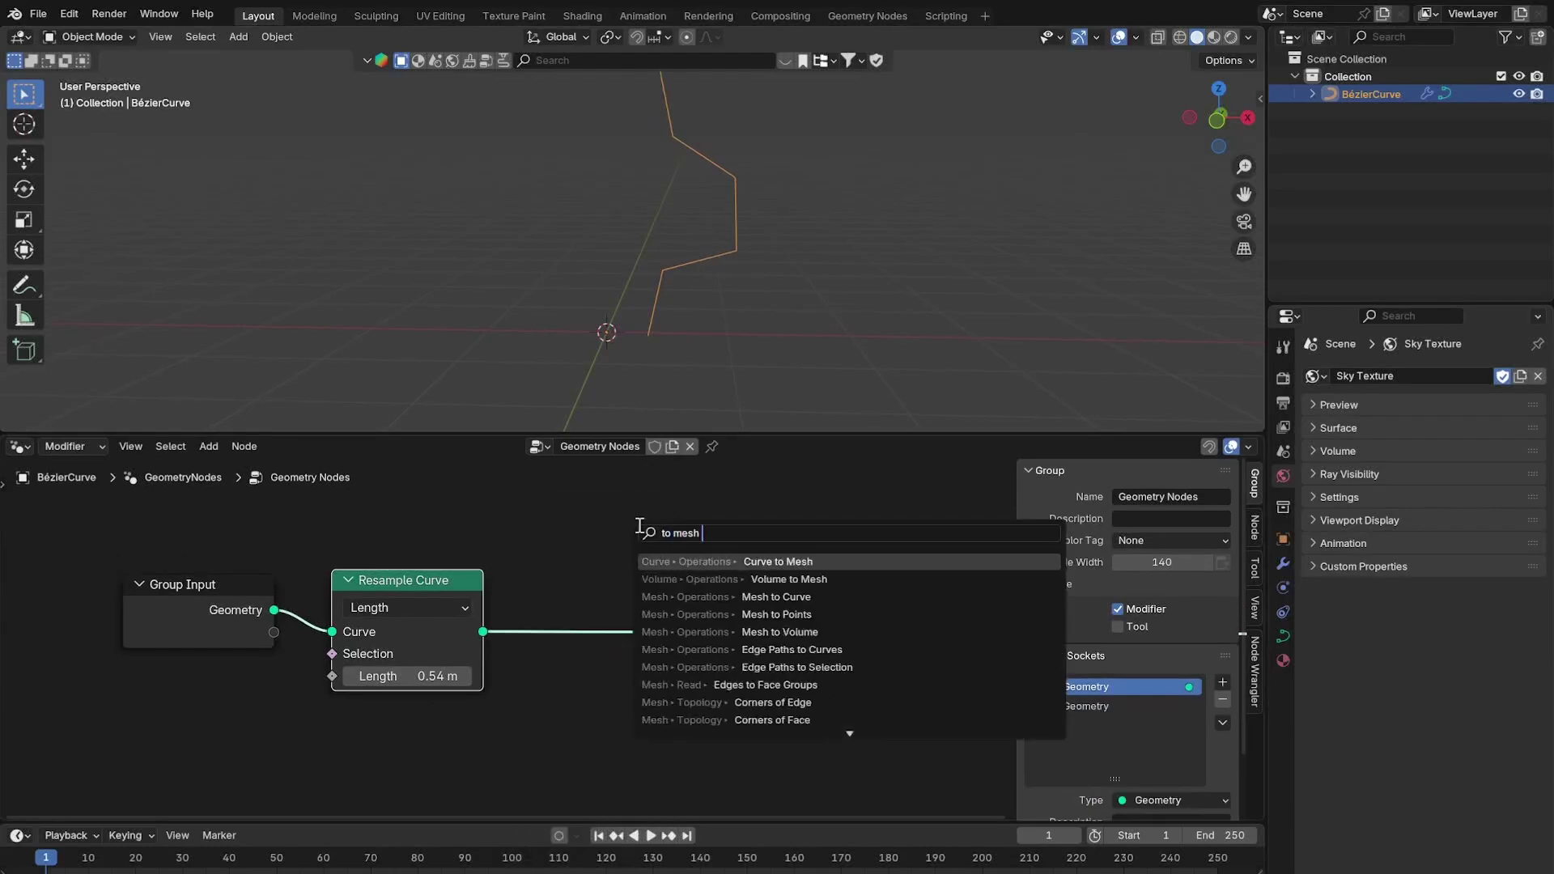
click(746, 557)
click(562, 568)
middle_drag(562, 568, 349, 583)
Insert a Split Edges node between Curve to Mesh and Group Output.
key(shift+a)
click(654, 484)
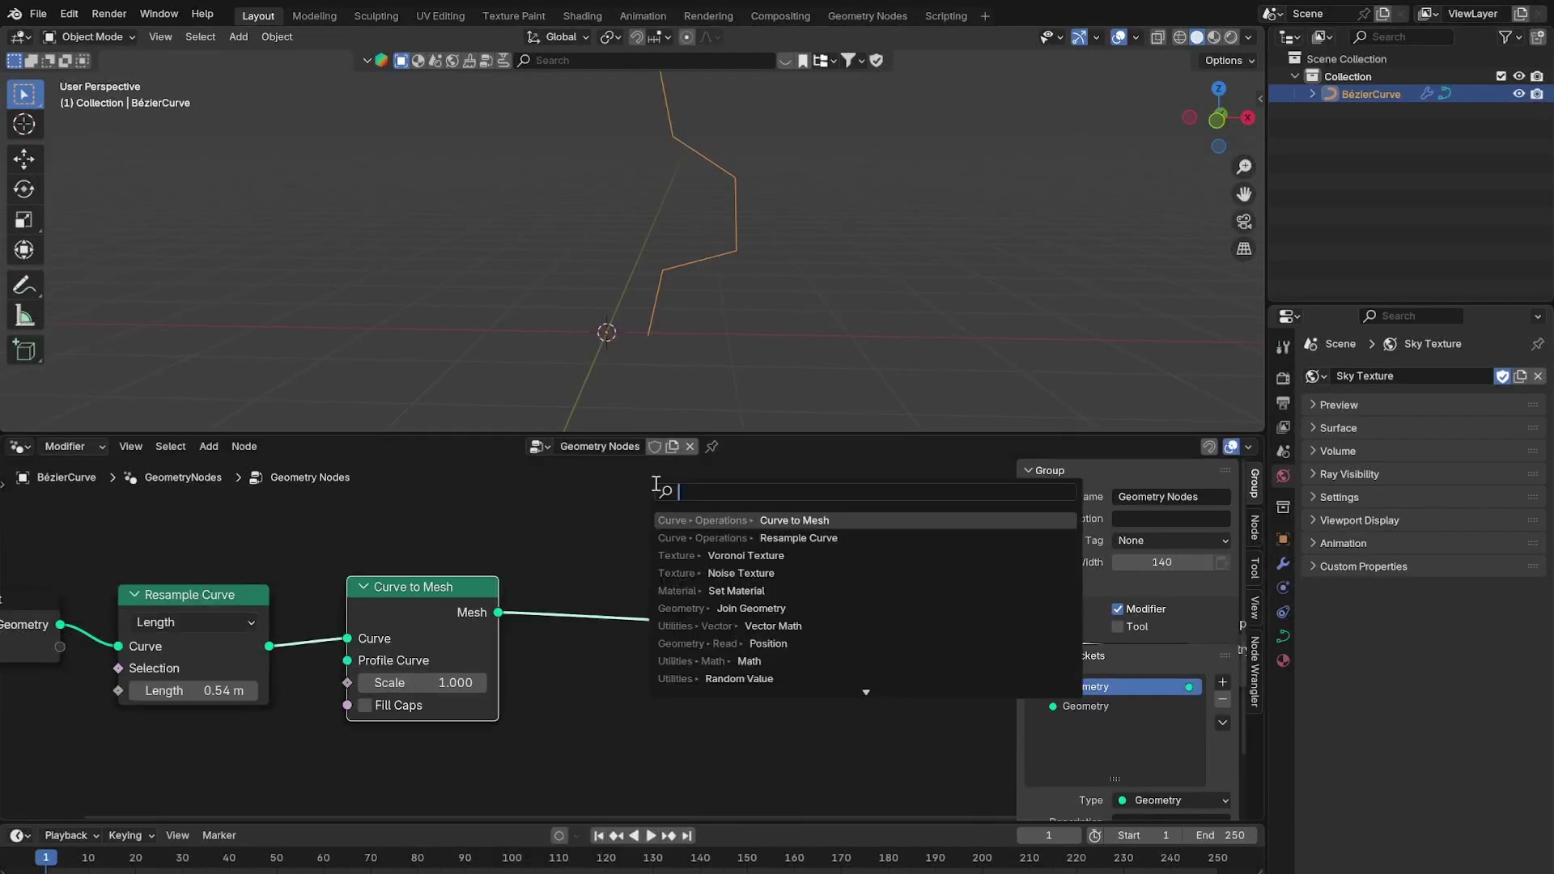
text(split)
key(Return)
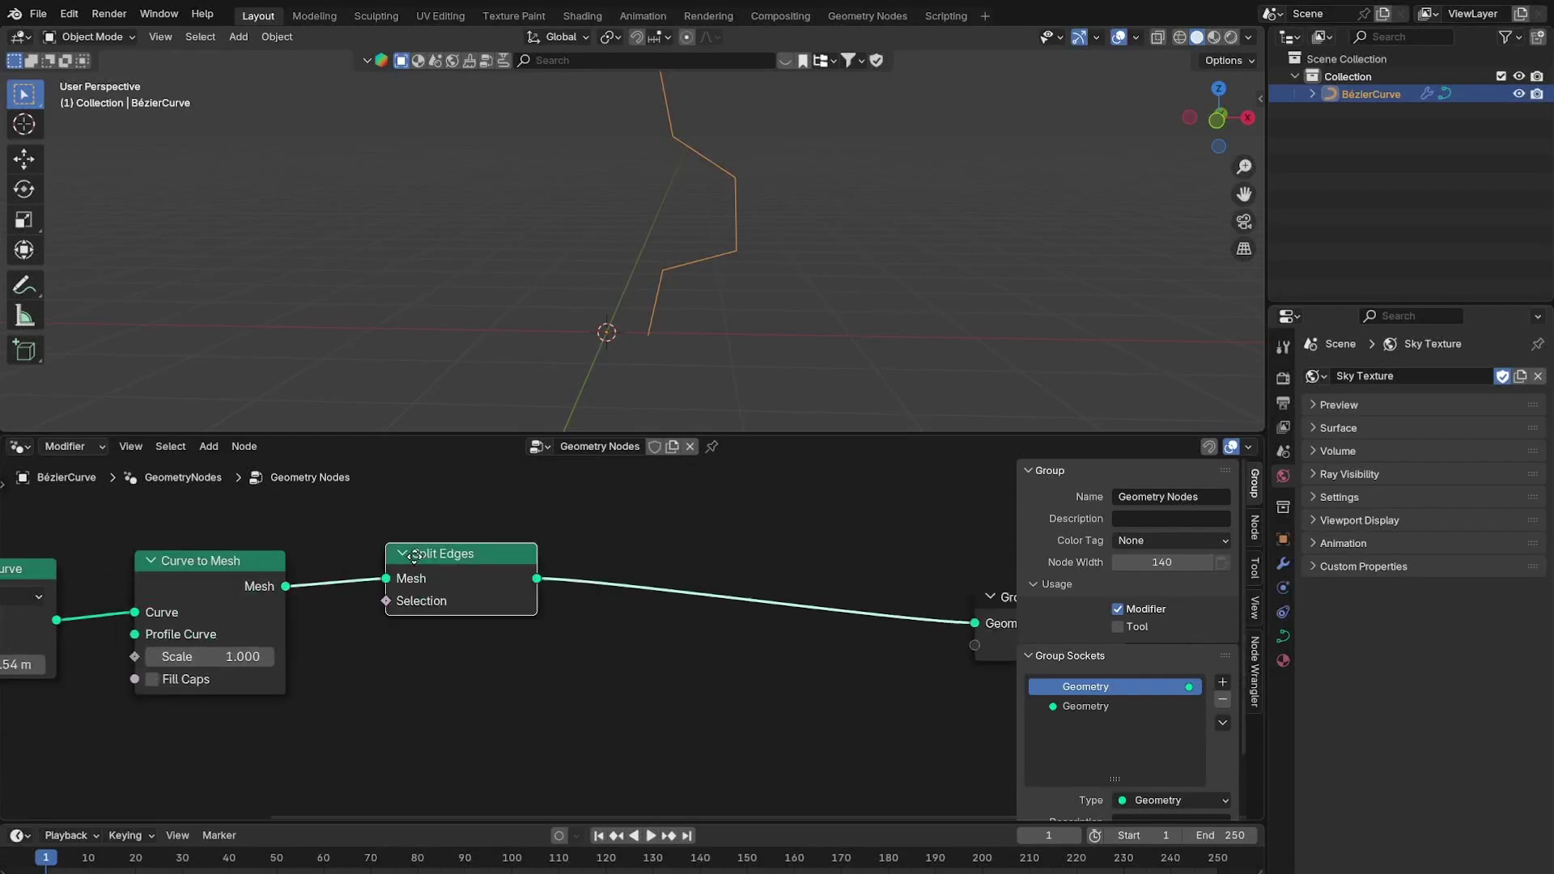
Insert a Scale Elements node between Split Edges and Group Output.
click(599, 512)
key(shift+a)
text(scale)
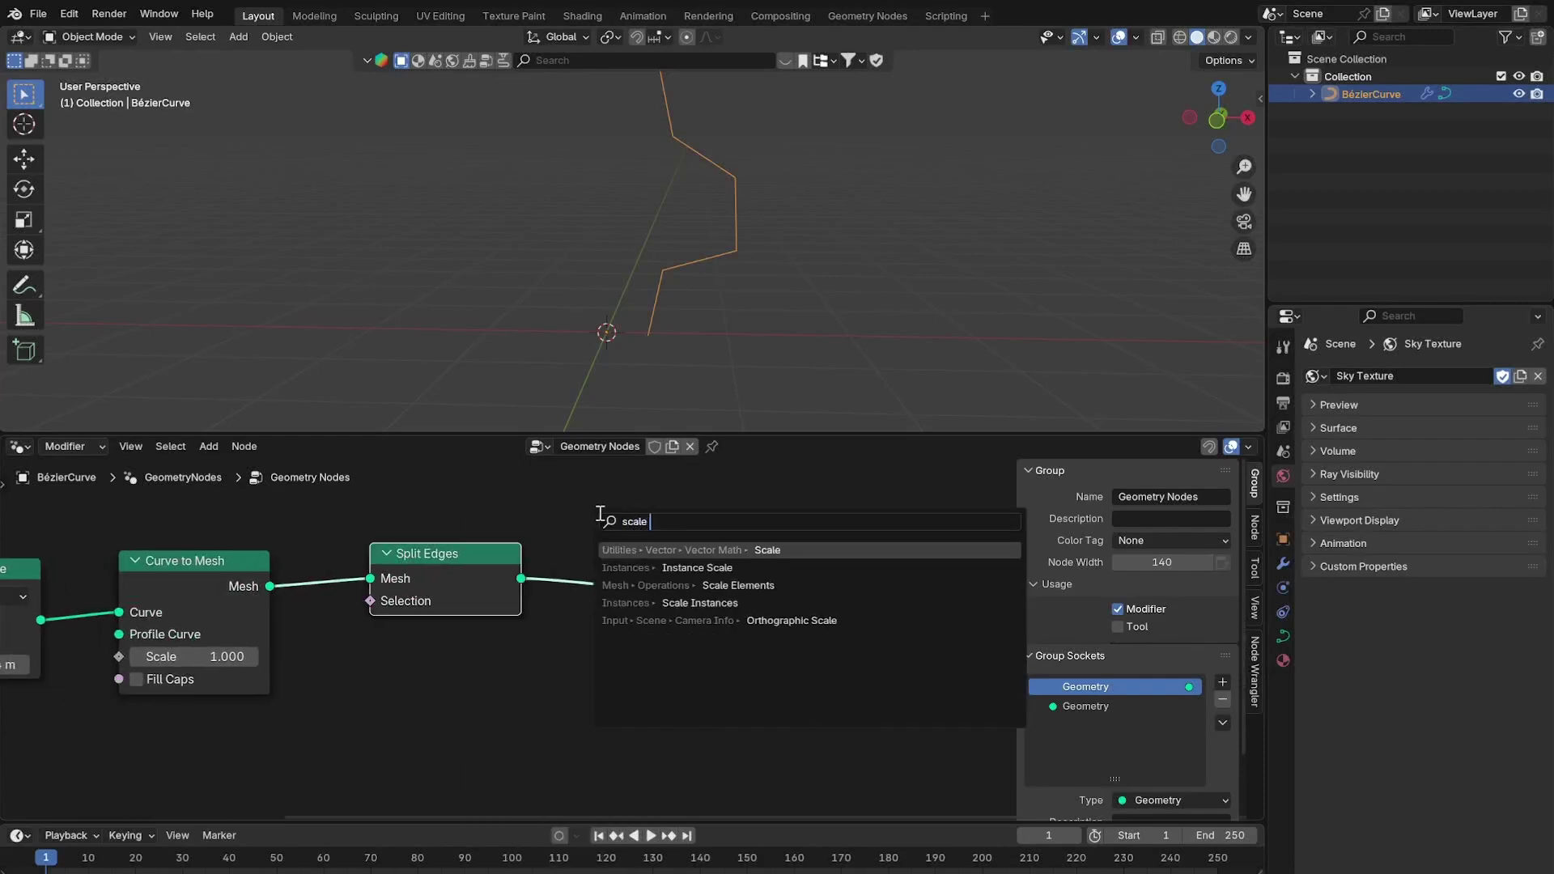
key(Down)
key(Down)
key(Return)
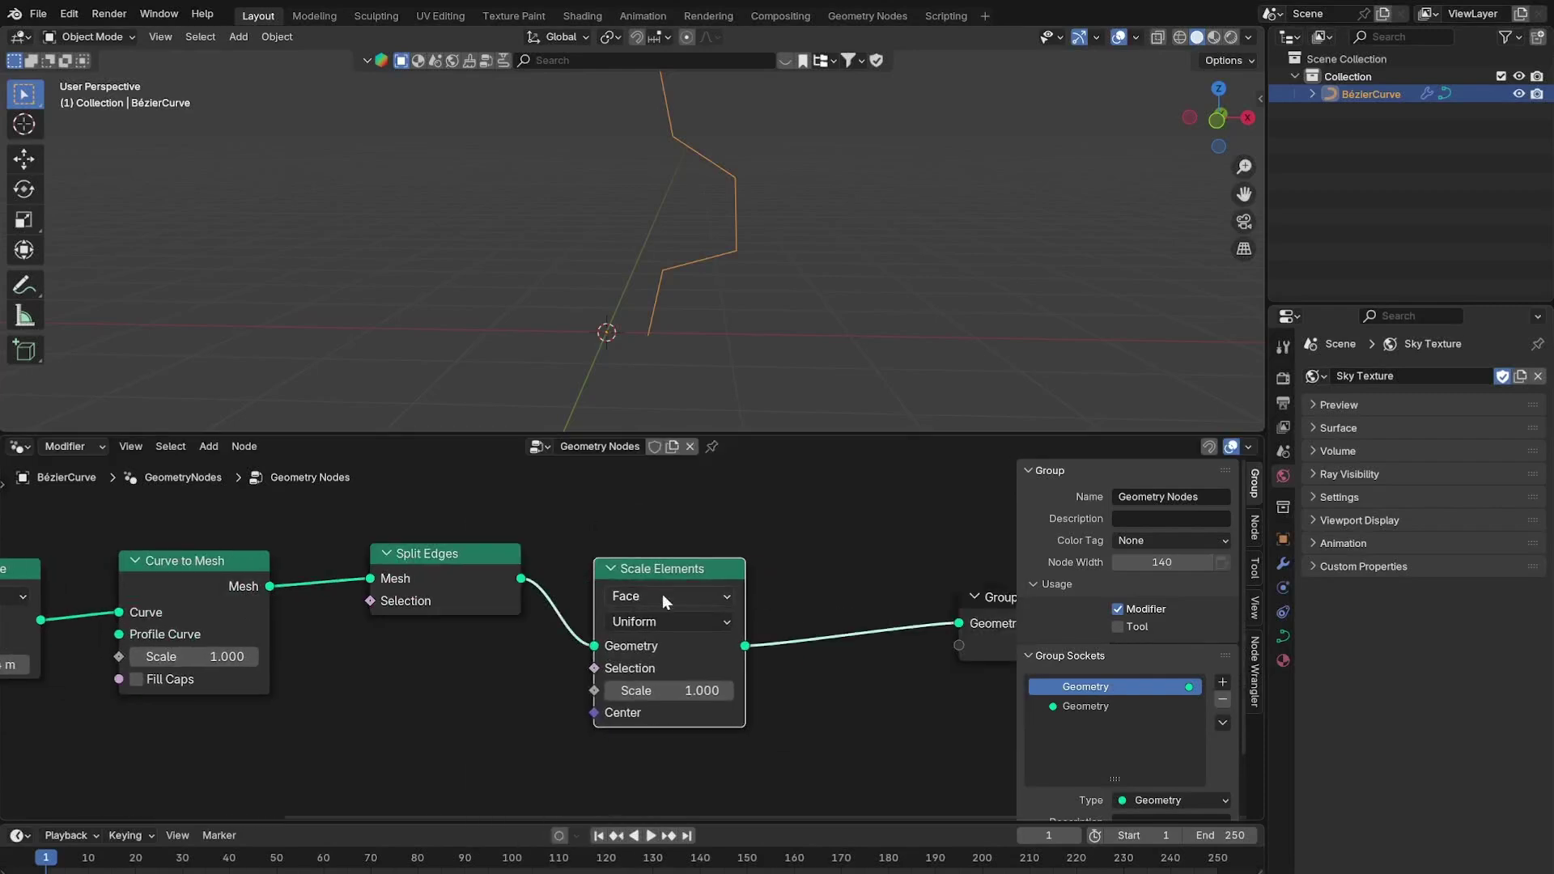
Set the Scale Elements node to the Edge domain with a scale of 1.140.
click(628, 595)
click(648, 647)
drag(665, 691, 724, 690)
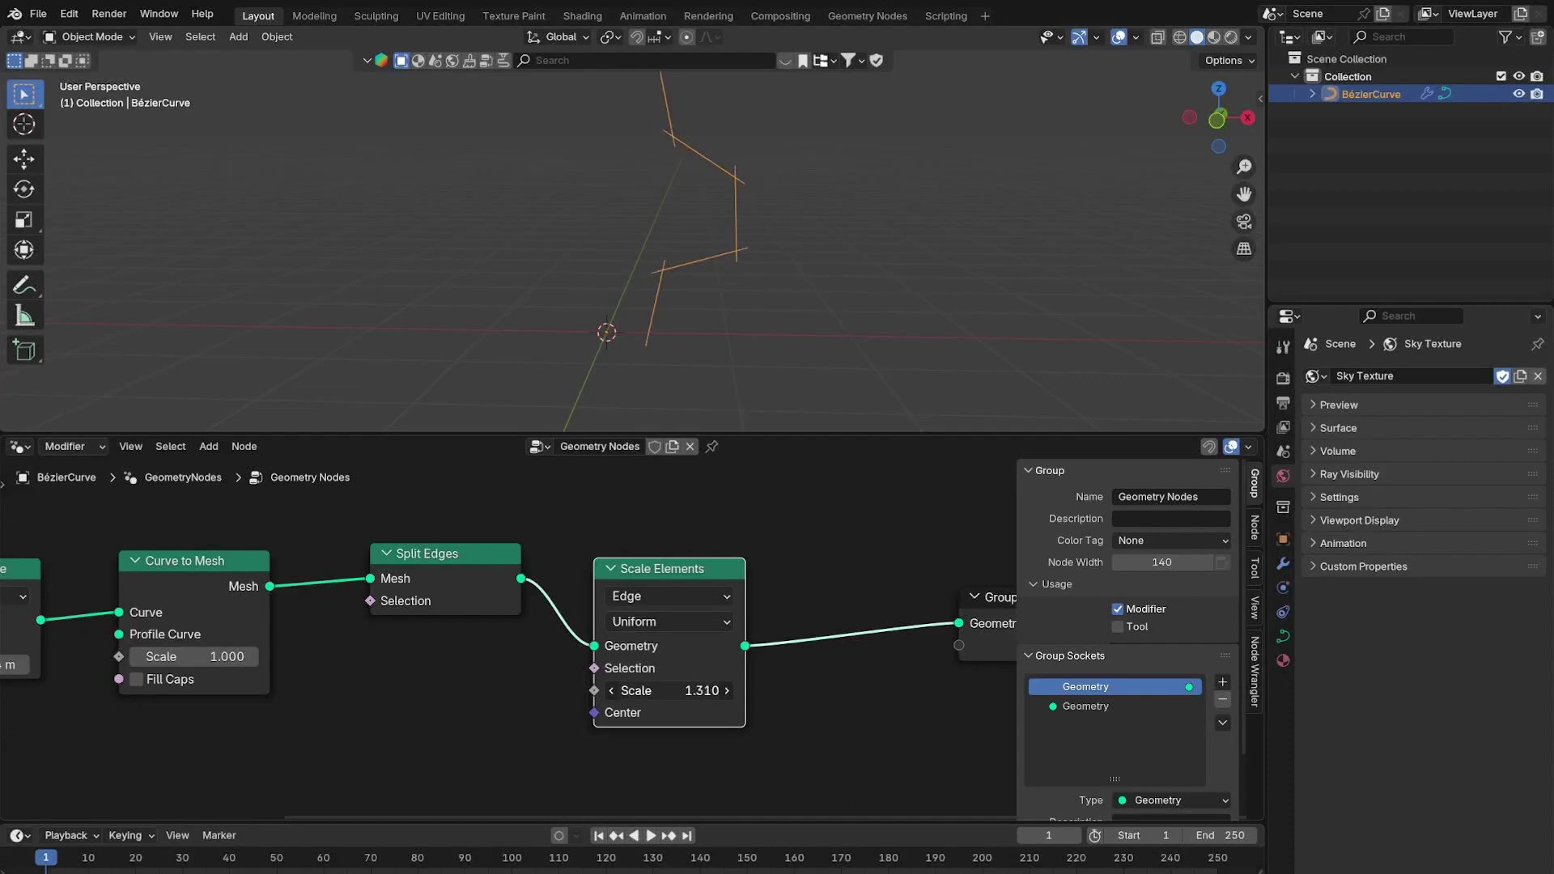
Insert a Mesh to Curve node between Scale Elements and Group Output.
key(shift+a)
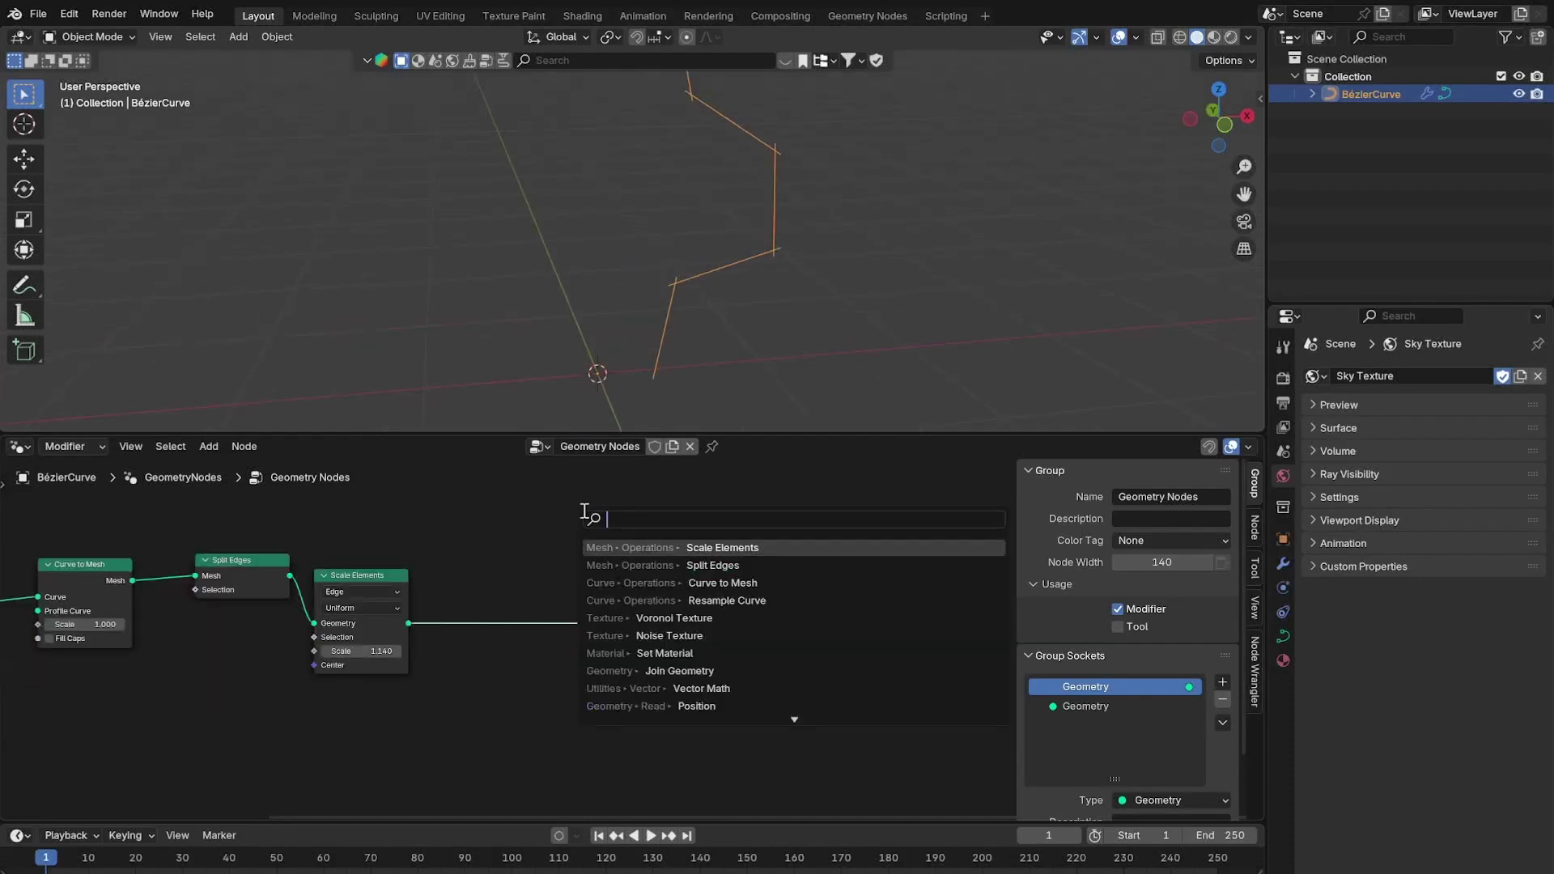
text(to curve)
click(716, 548)
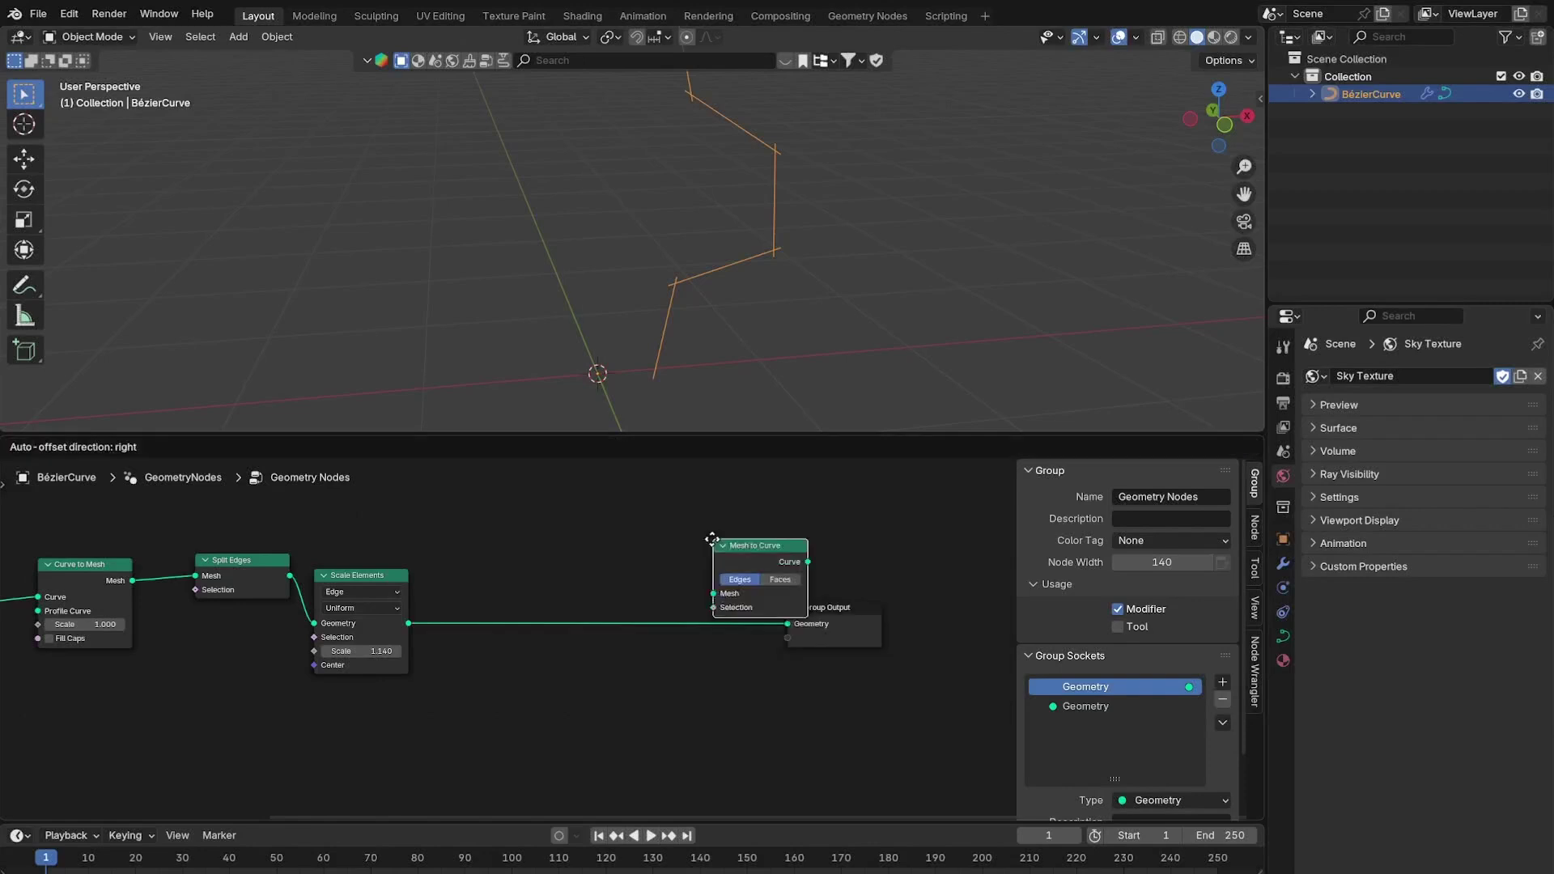
click(571, 600)
middle_drag(758, 644, 582, 628)
scroll(581, 628, up, 5)
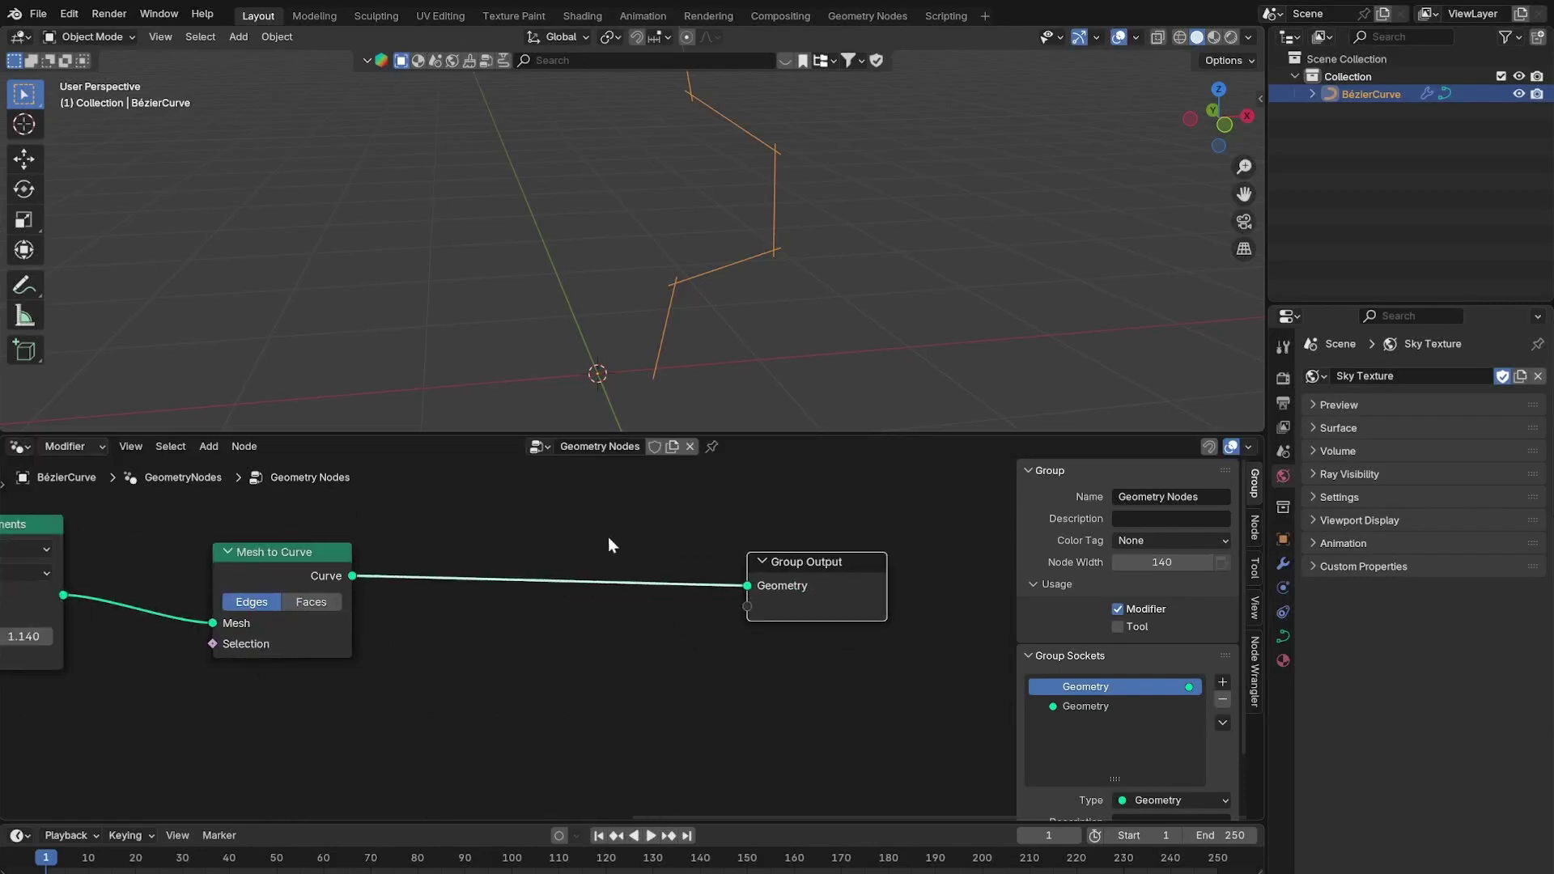
Insert a Set Position node between Mesh to Curve and Group Output.
key(shift+a)
click(528, 505)
text(set po)
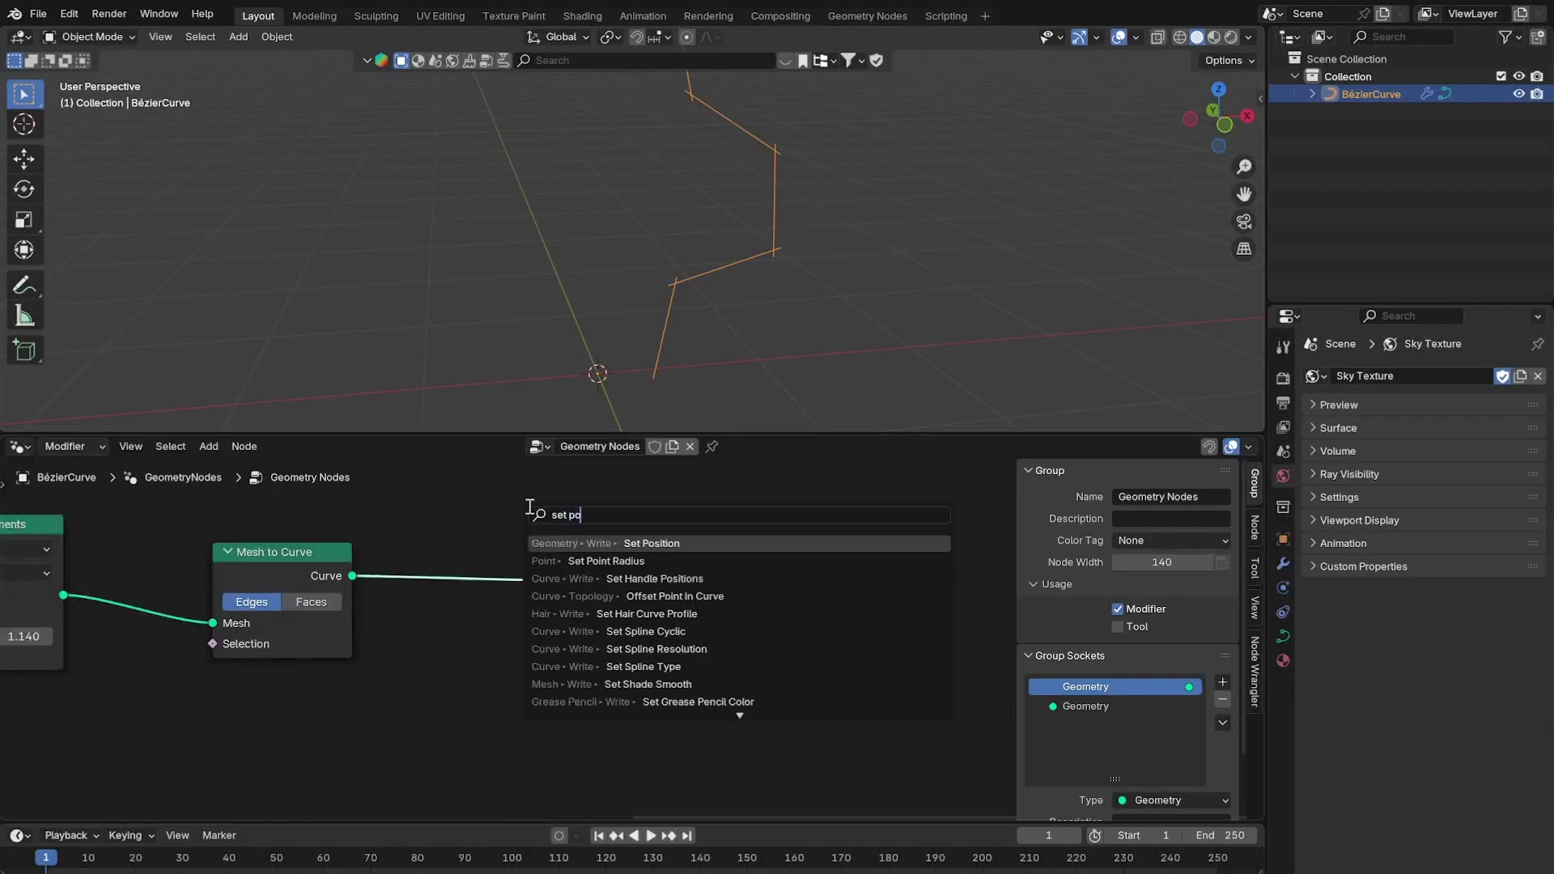
key(Return)
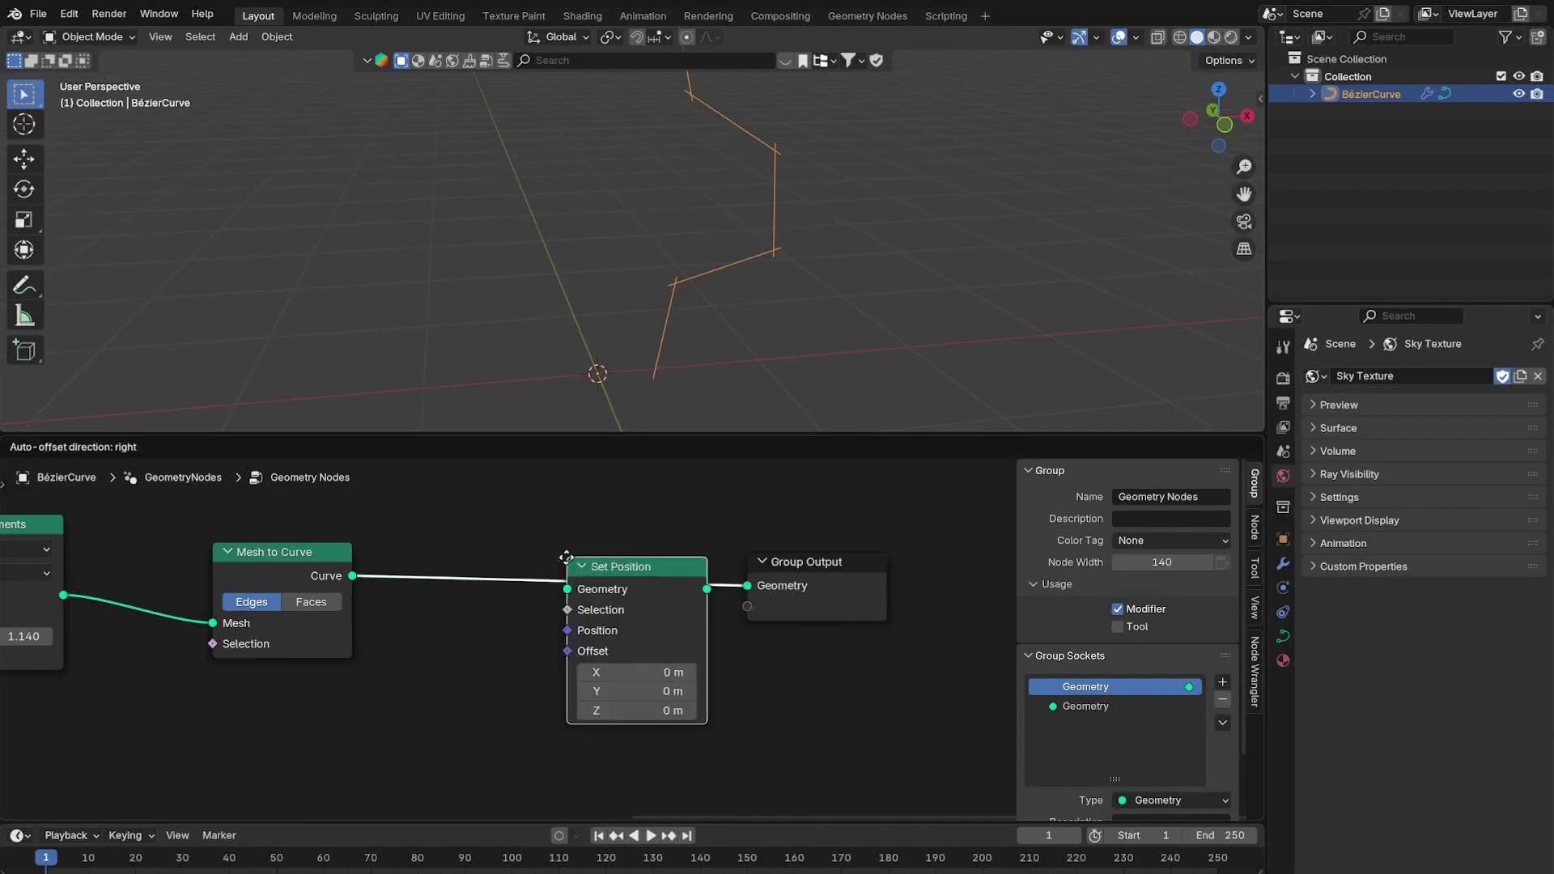
click(581, 542)
scroll(797, 223, down, 1)
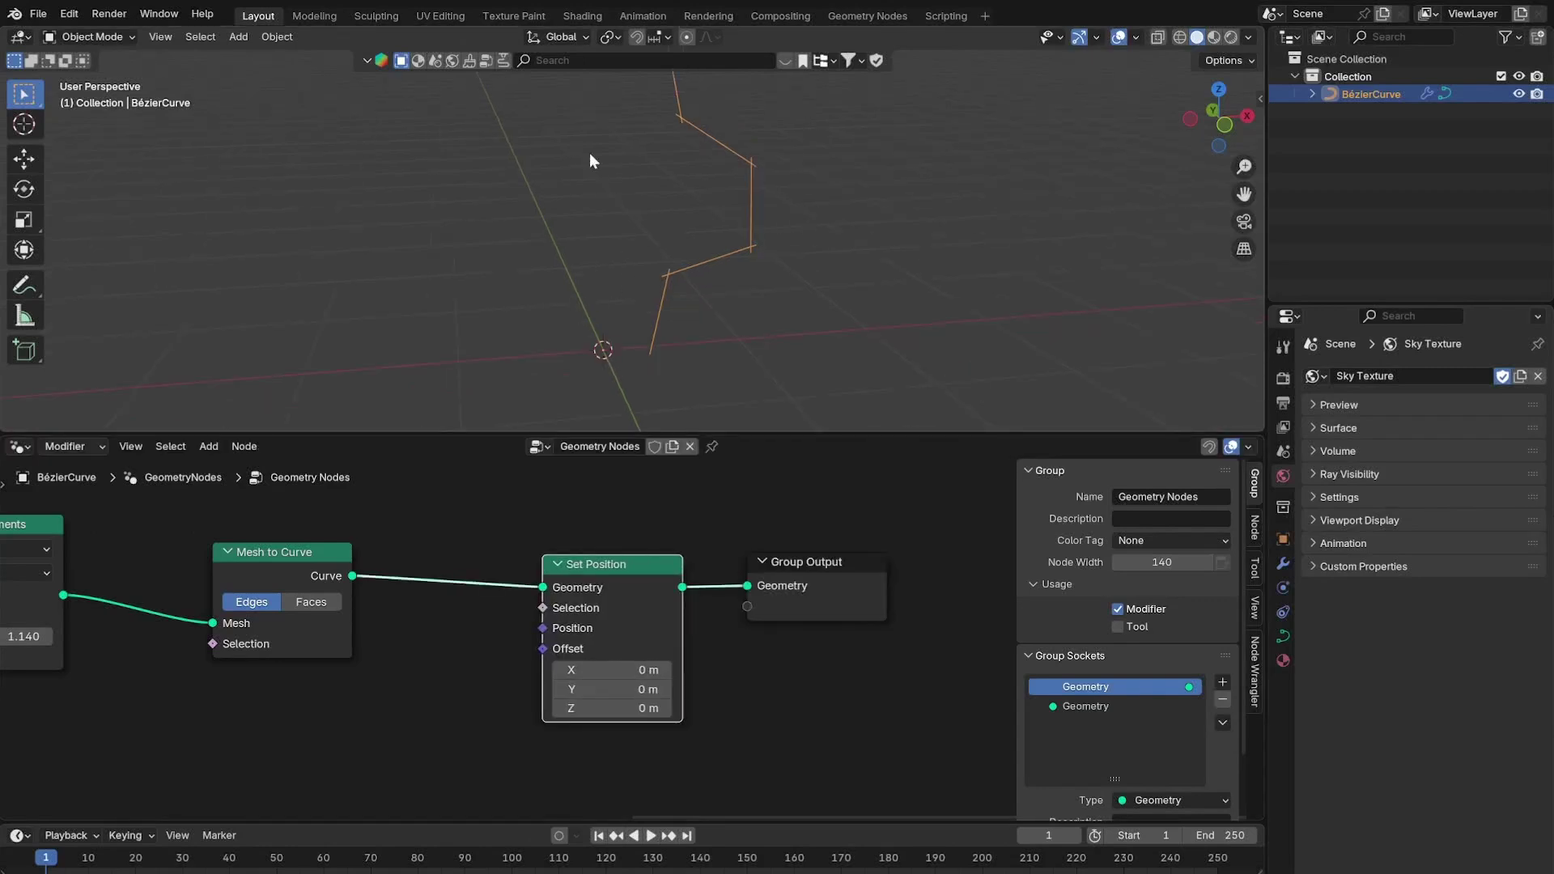
middle_drag(599, 143, 563, 167)
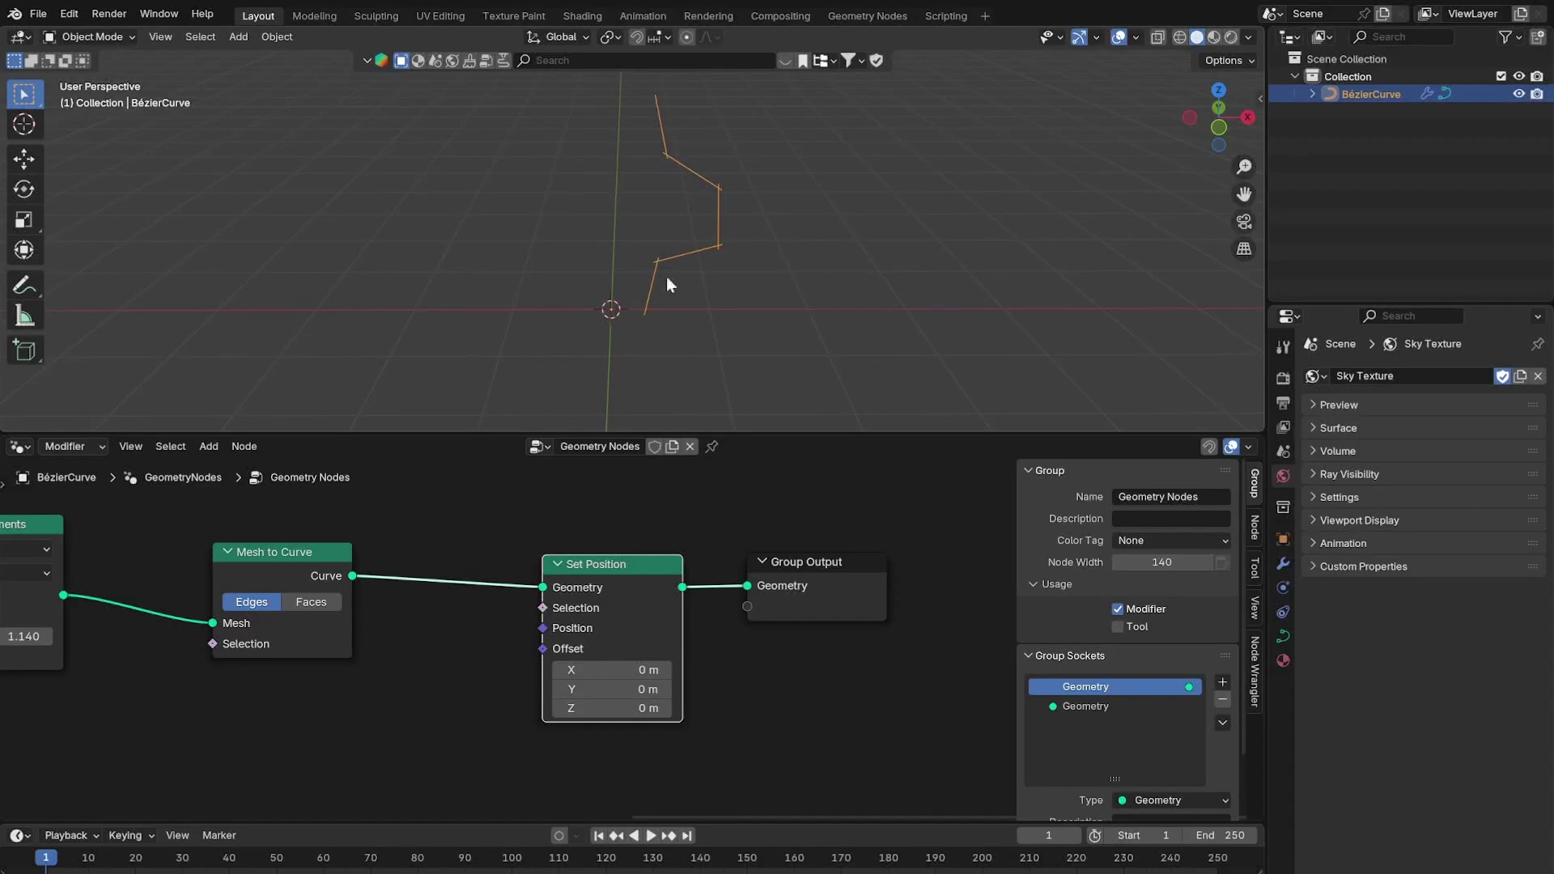
Add a Position node below the Mesh to Curve node.
key(shift+a)
click(628, 531)
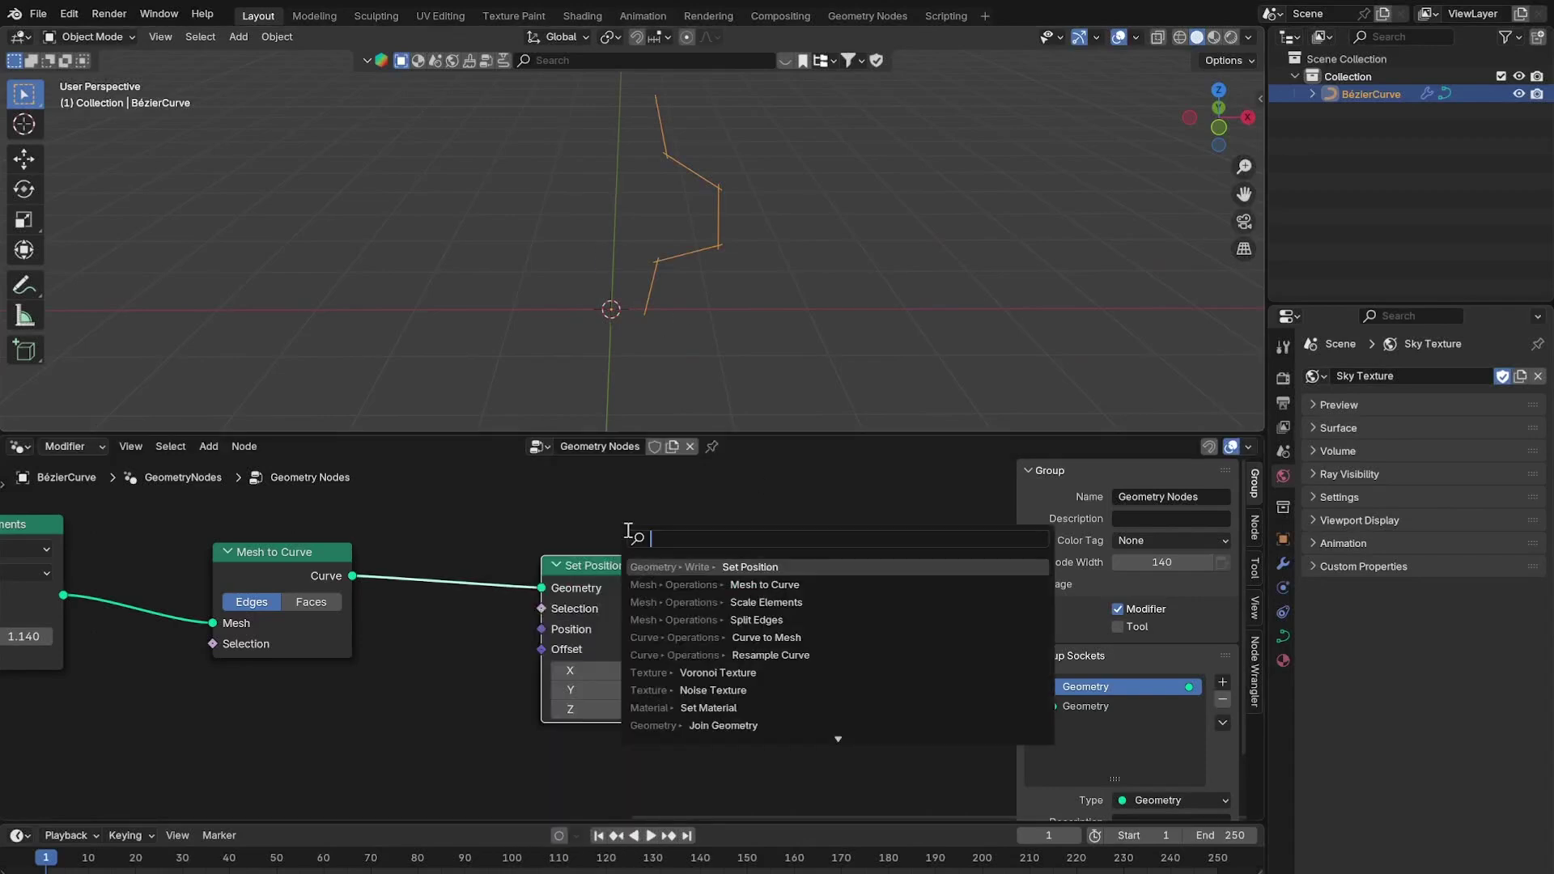
text(pos)
click(713, 565)
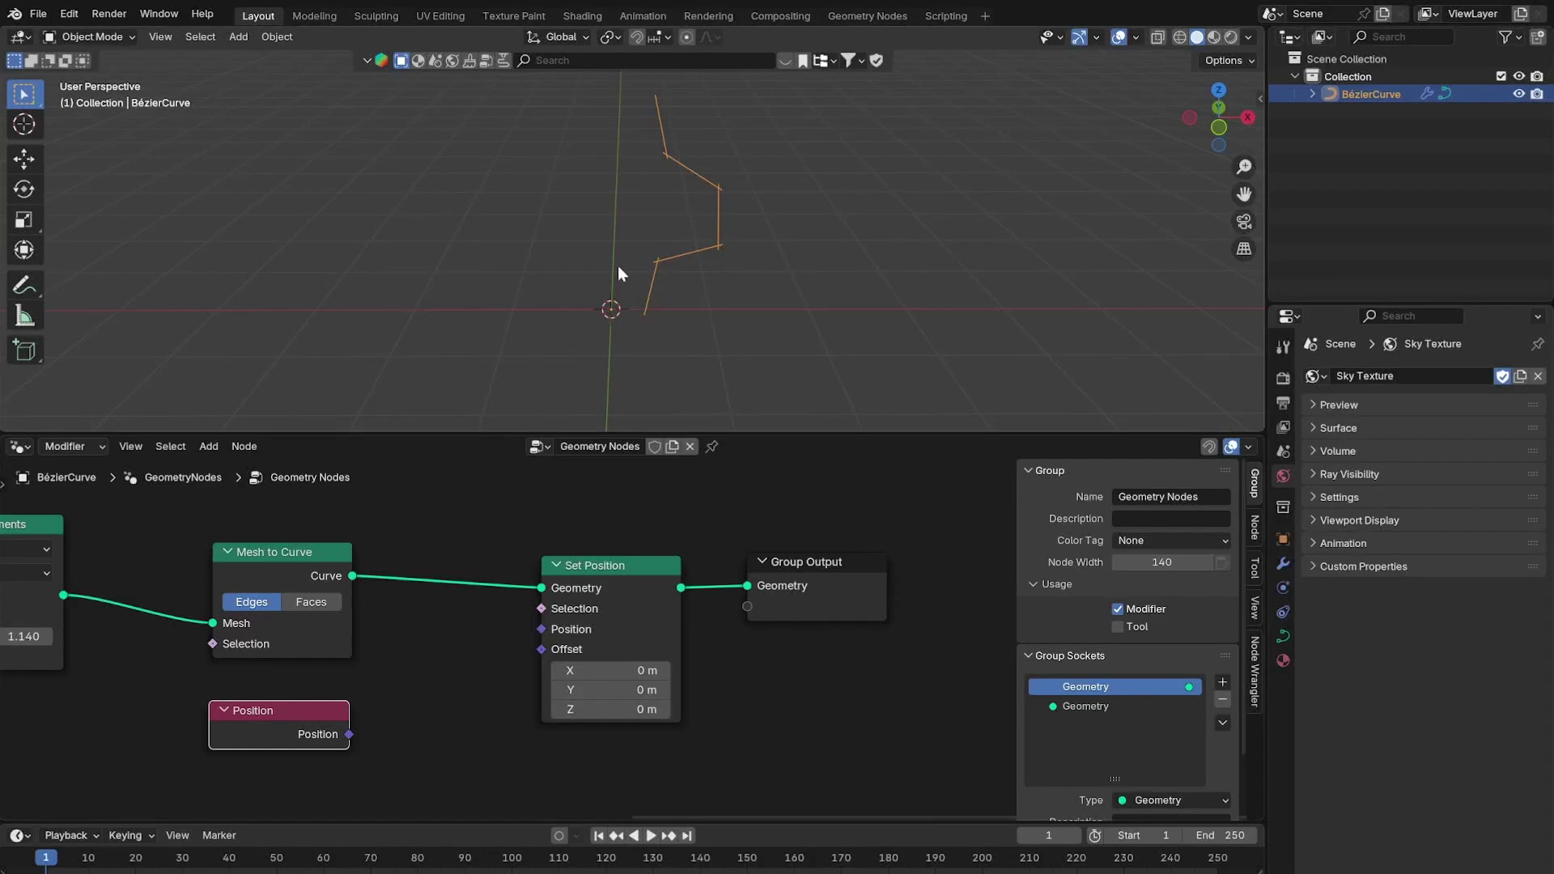
Add a Vector Math node to the right of the Position node and set its operation to Multiply.
middle_drag(371, 645, 636, 552)
key(shift+a)
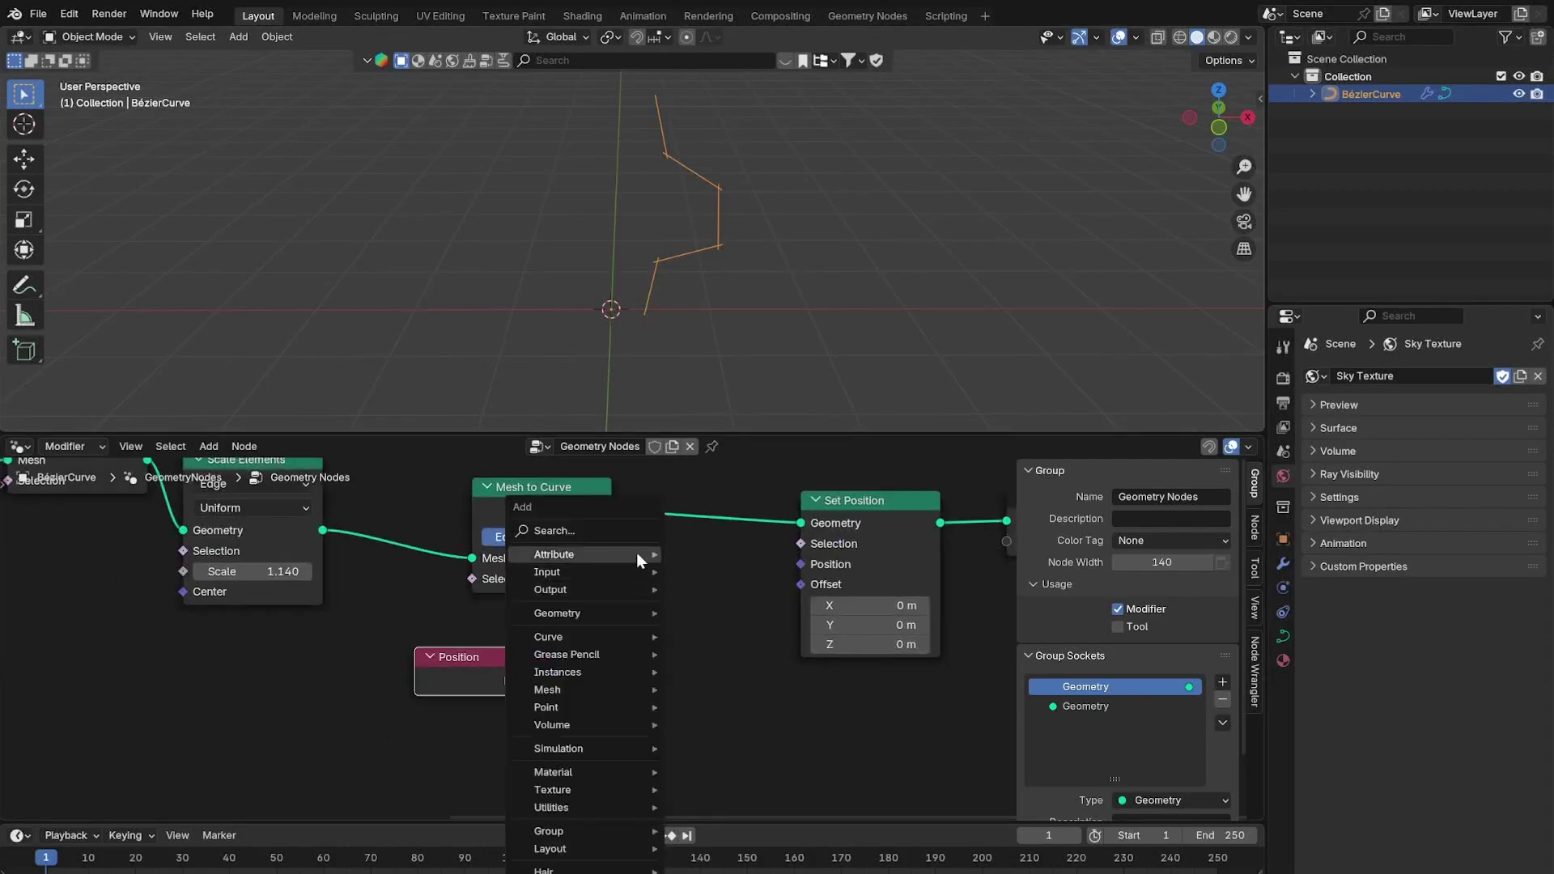
click(636, 534)
text(math)
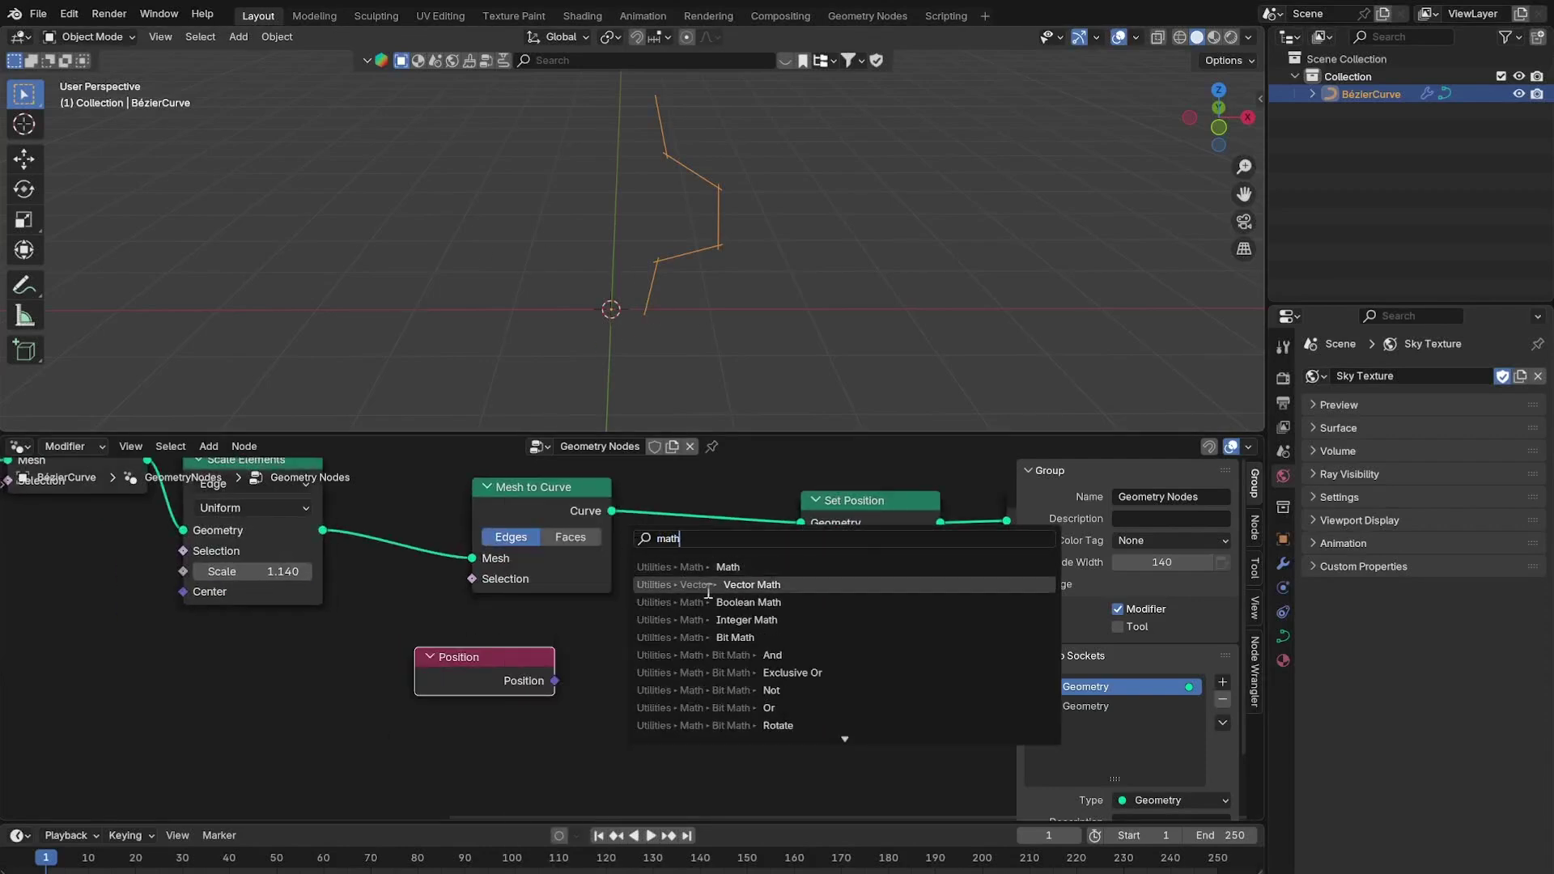
click(708, 584)
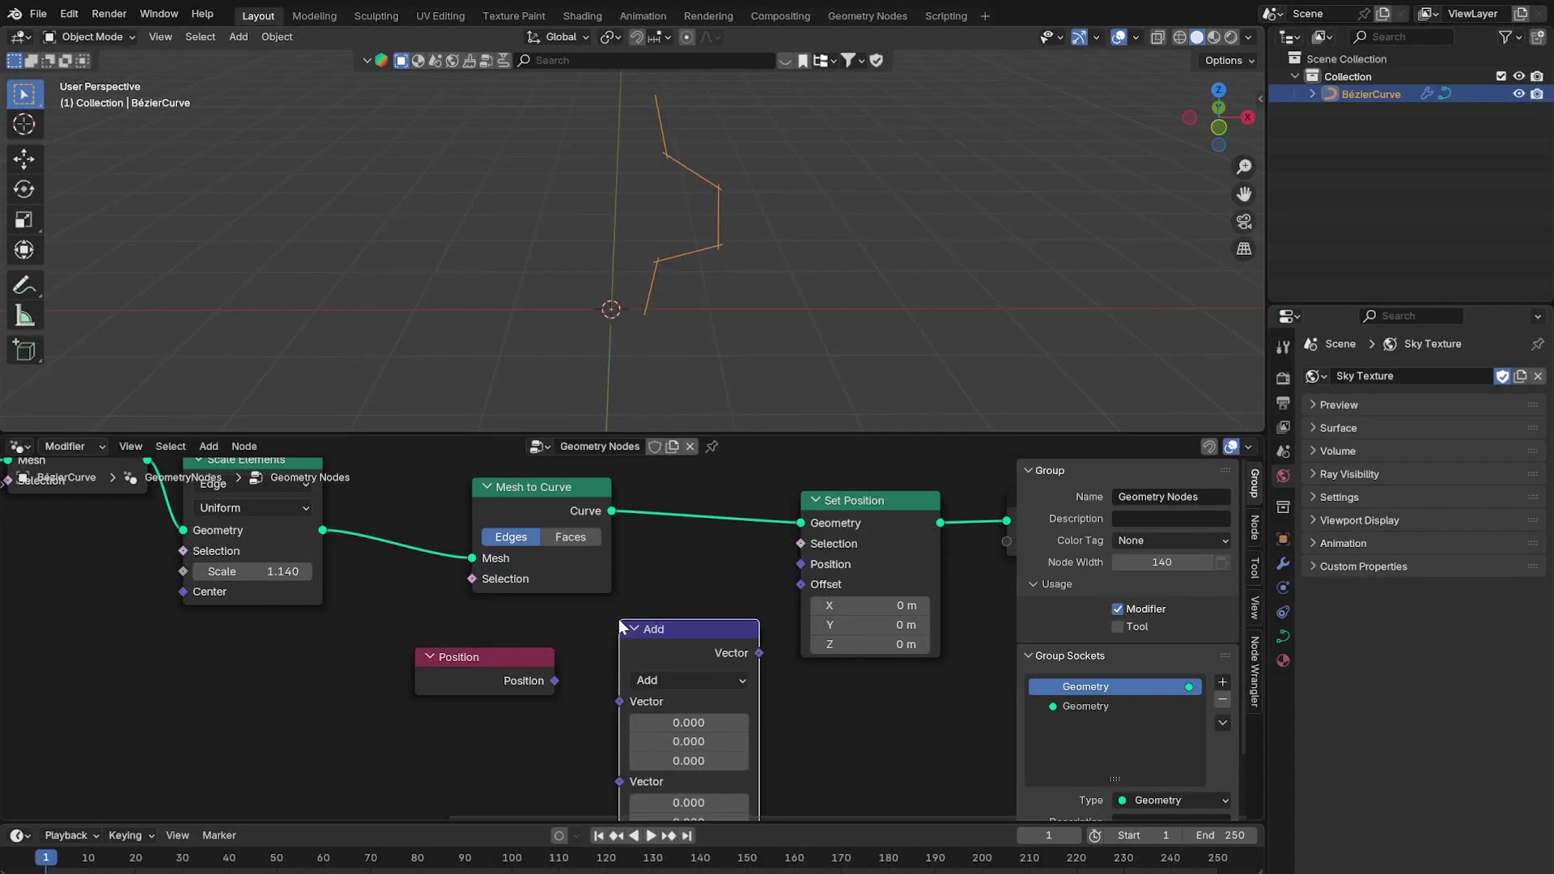
click(688, 679)
click(647, 389)
middle_drag(610, 685, 561, 633)
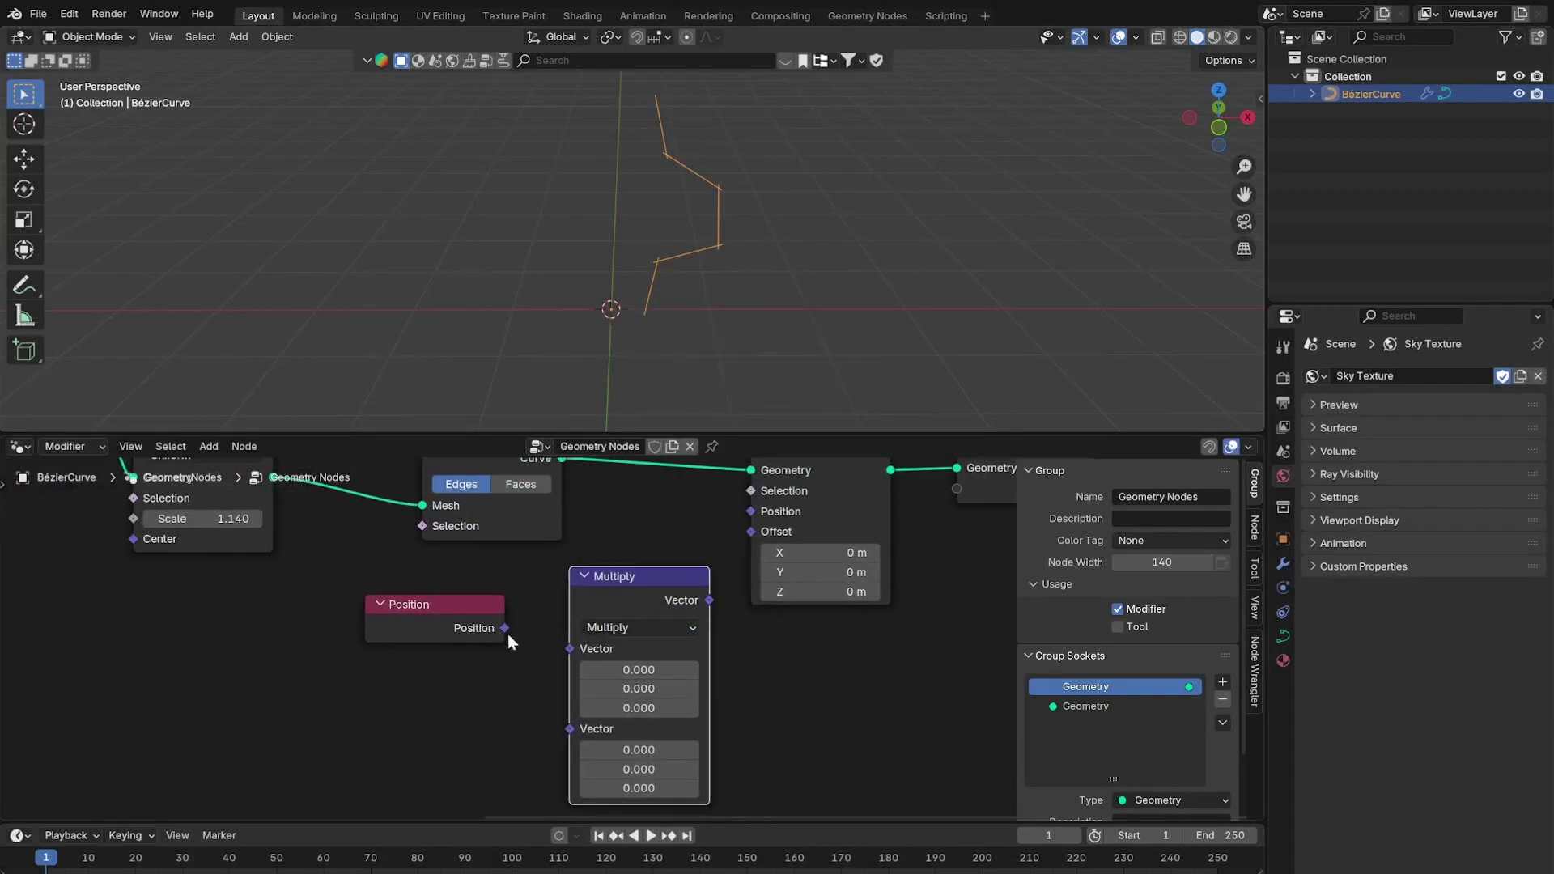
Connect the Position node through the Multiply node into the Position input of Set Position.
drag(505, 628, 571, 649)
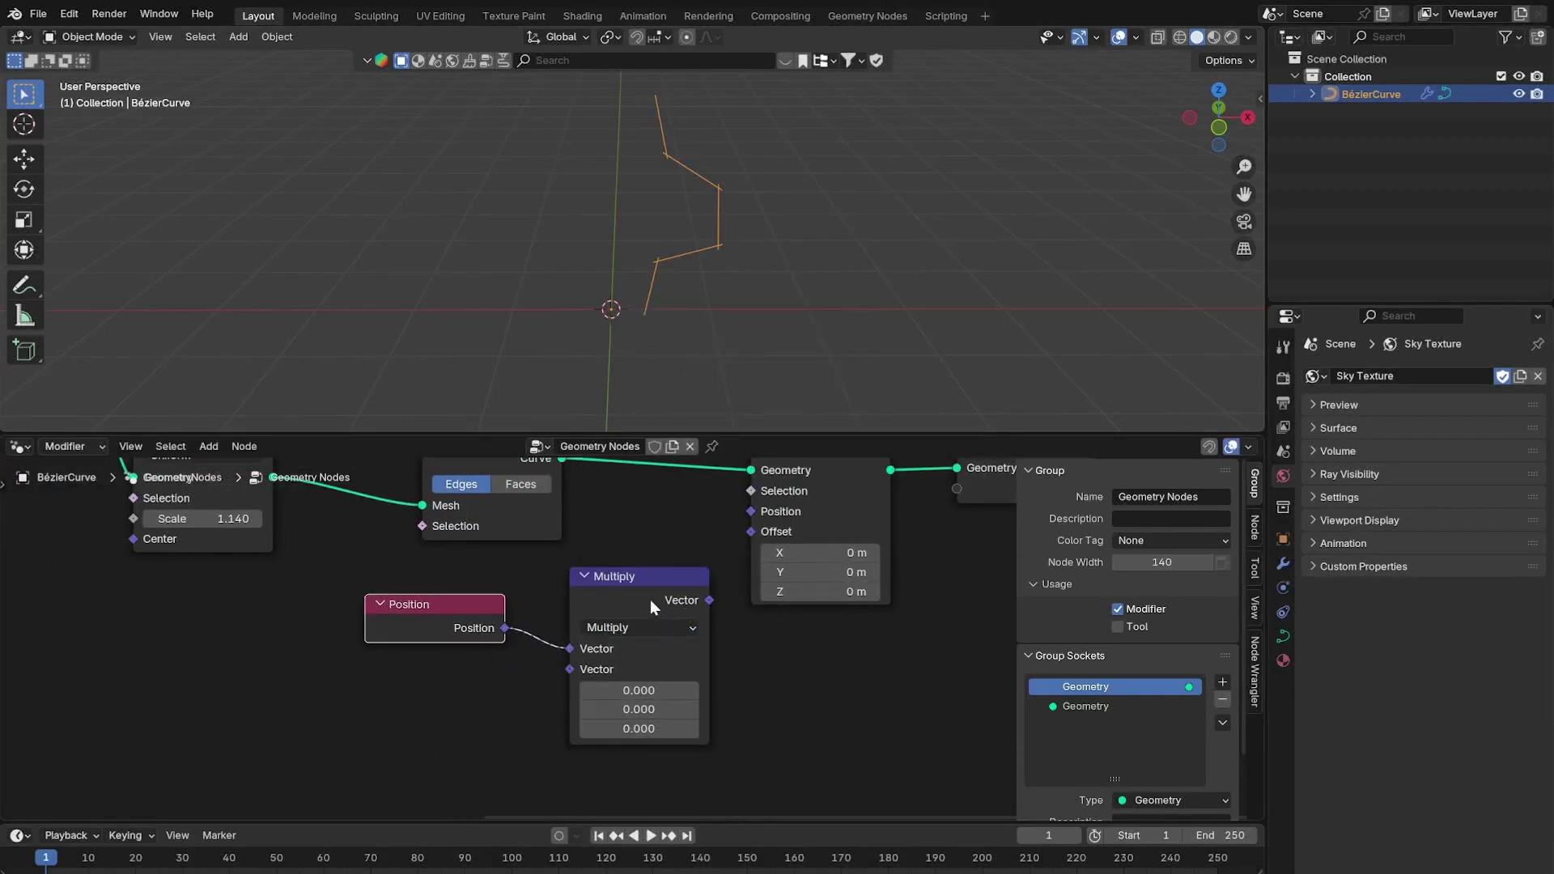
drag(649, 599, 610, 601)
middle_drag(610, 600, 561, 635)
drag(621, 635, 697, 551)
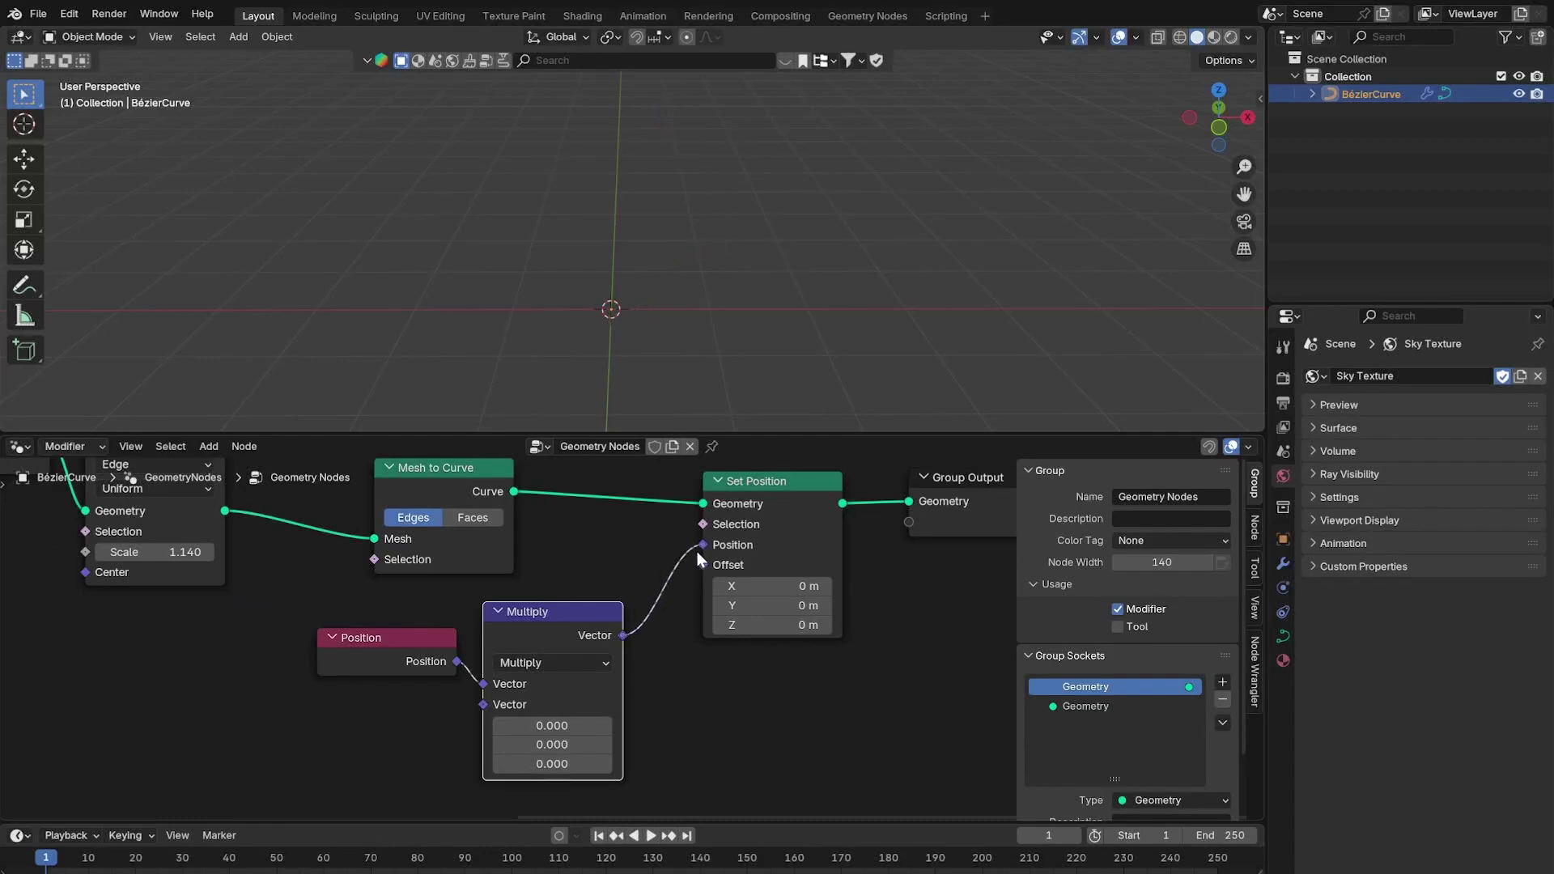
Set the Multiply node's second vector to 0, 0, 1 so only the Z position is kept.
click(581, 723)
key(Return)
click(564, 764)
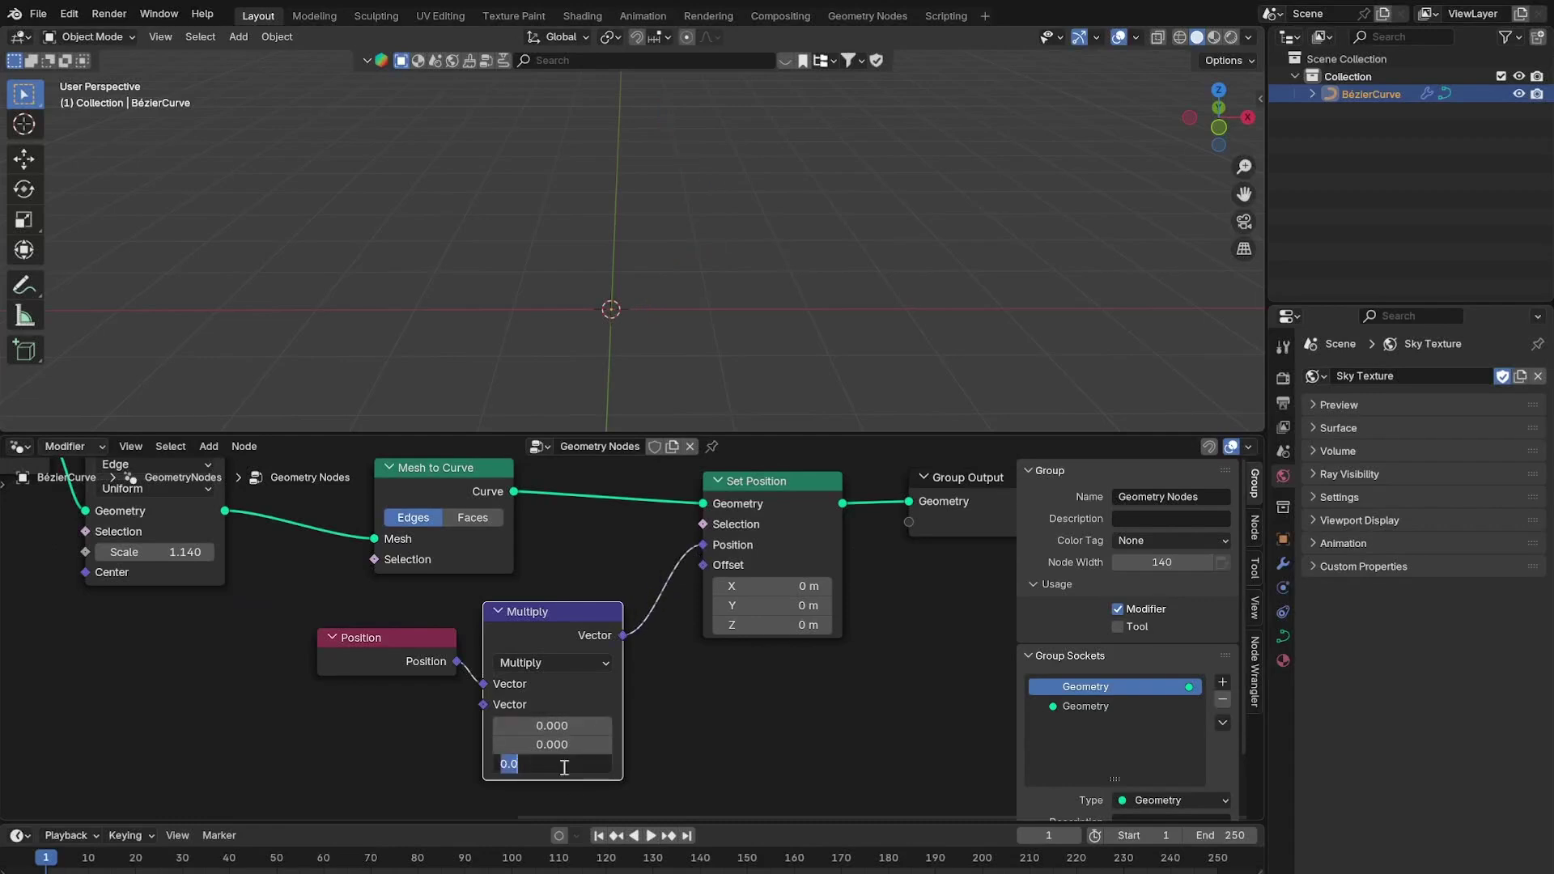
text(1)
key(Return)
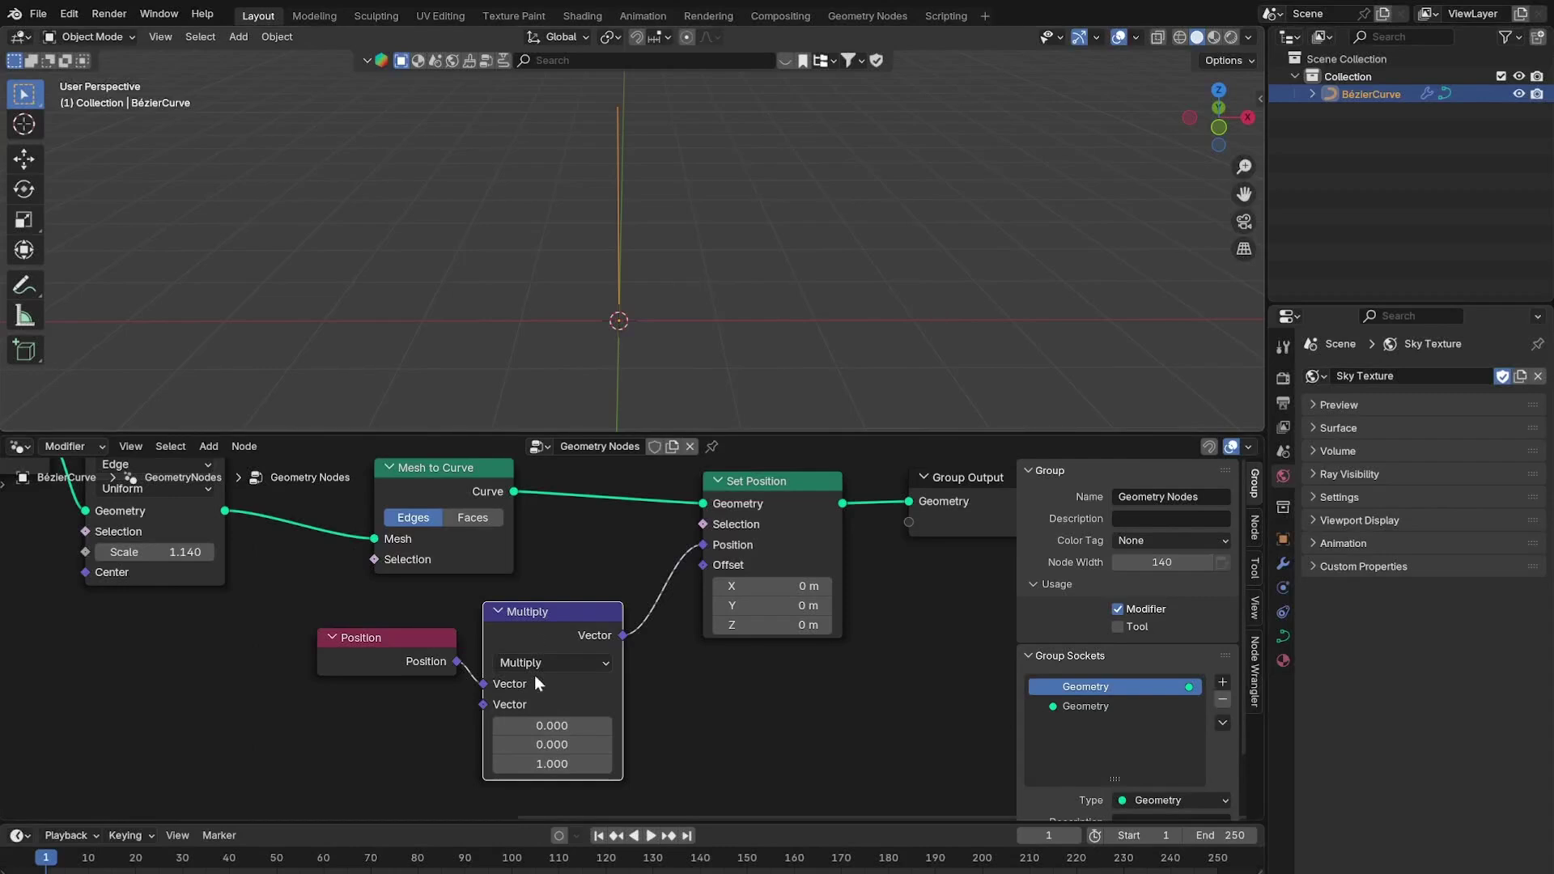
middle_drag(657, 242, 675, 169)
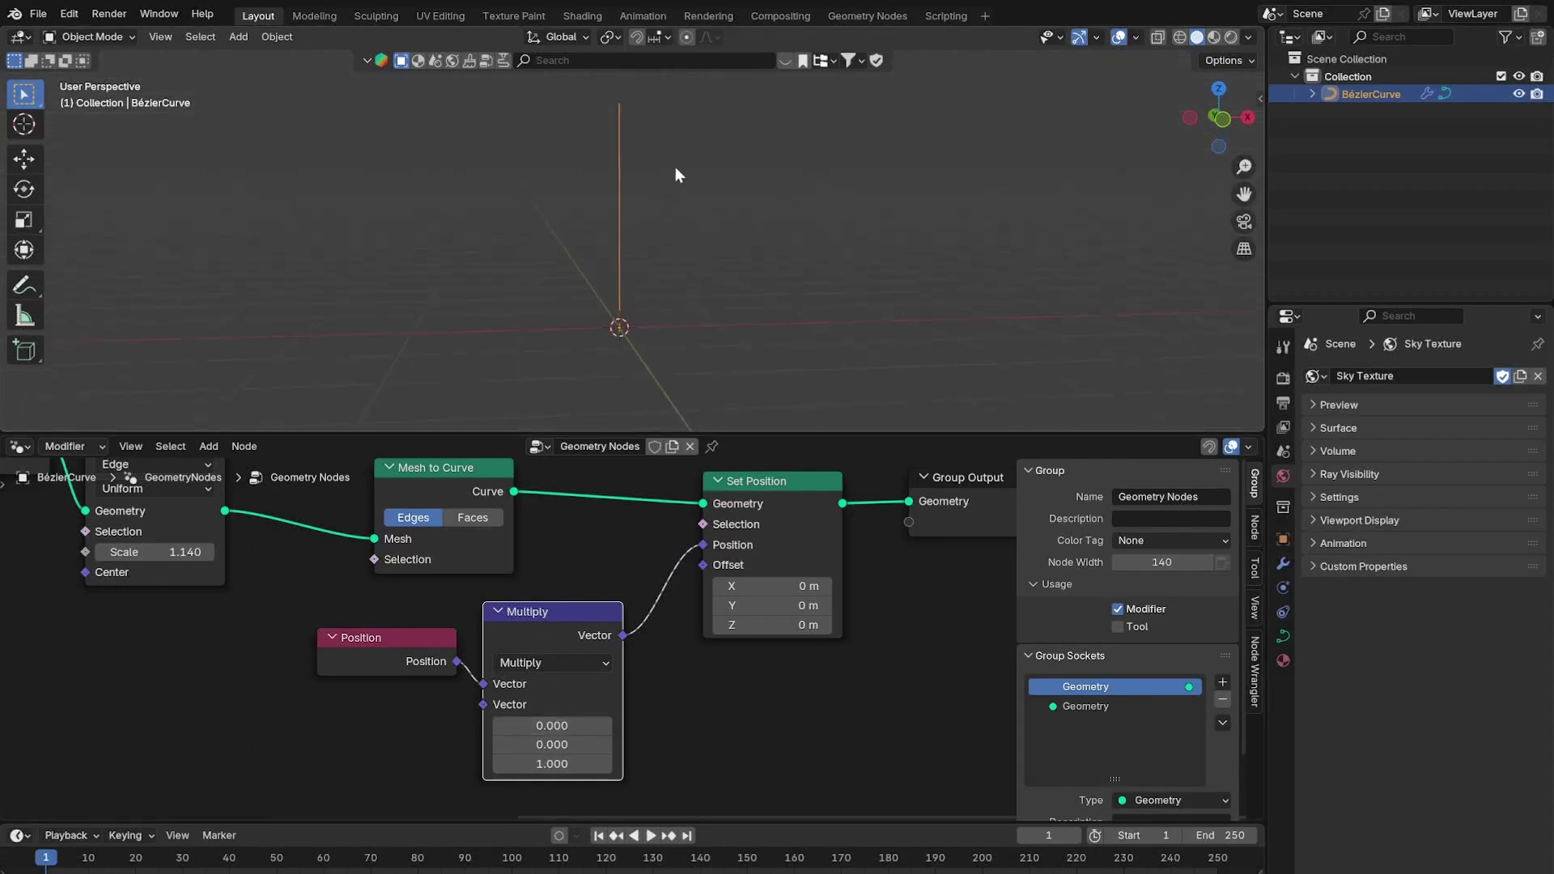
Mute and unmute the Set Position node to compare the curve with and without it.
click(834, 604)
key(m)
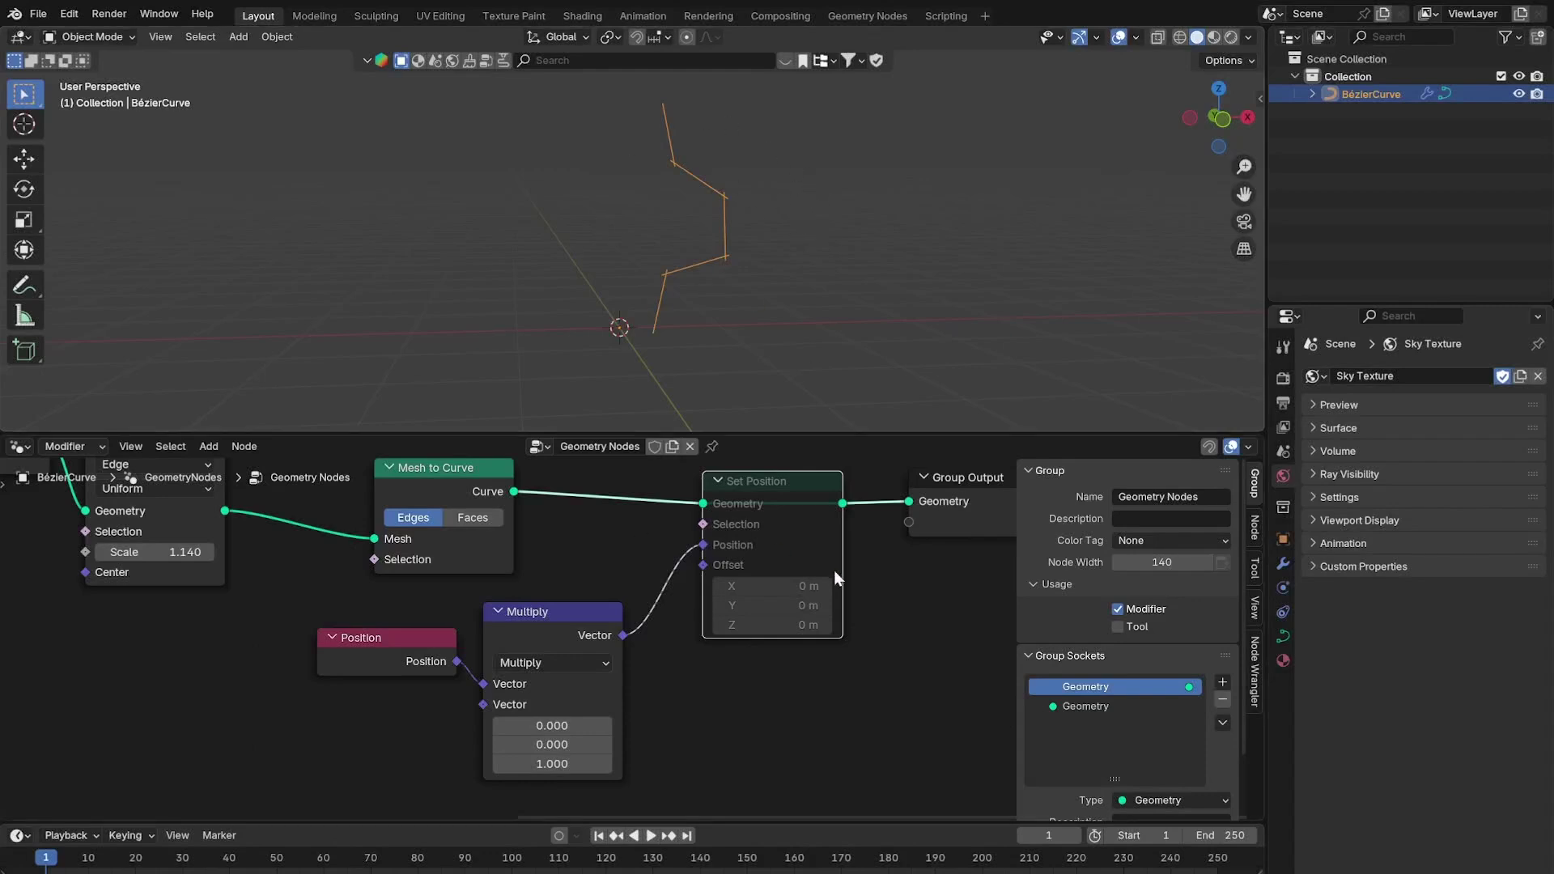
key(m)
Make room before Group Output and insert a Curve to Mesh node between Set Position and Group Output.
middle_drag(828, 571, 460, 608)
drag(637, 547, 978, 554)
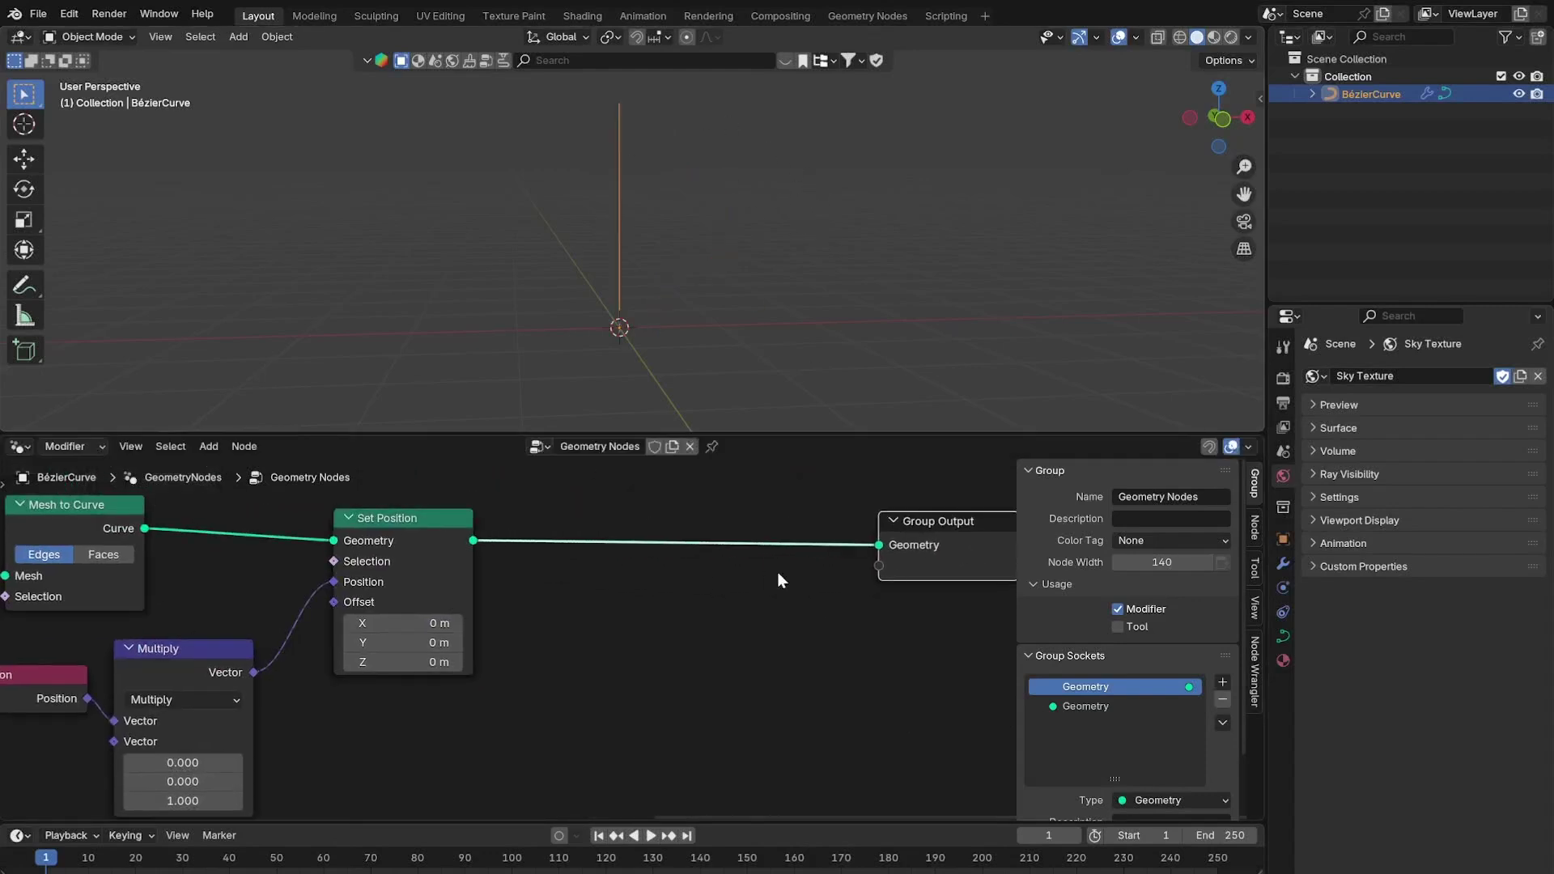
middle_drag(778, 573, 703, 572)
drag(832, 556, 909, 565)
key(shift+a)
click(668, 486)
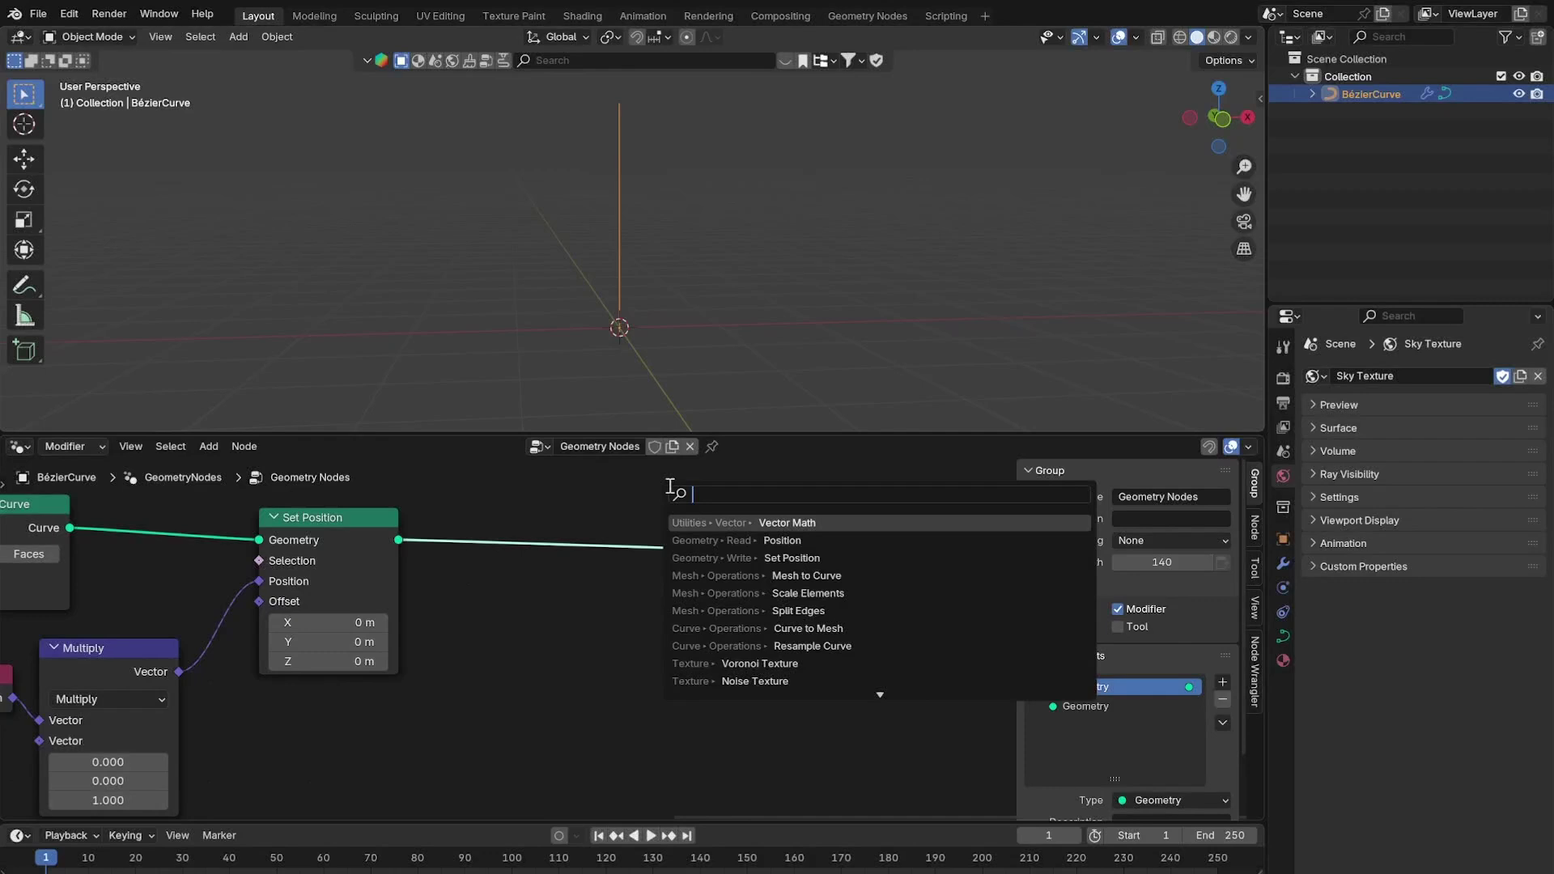
text(to mesh)
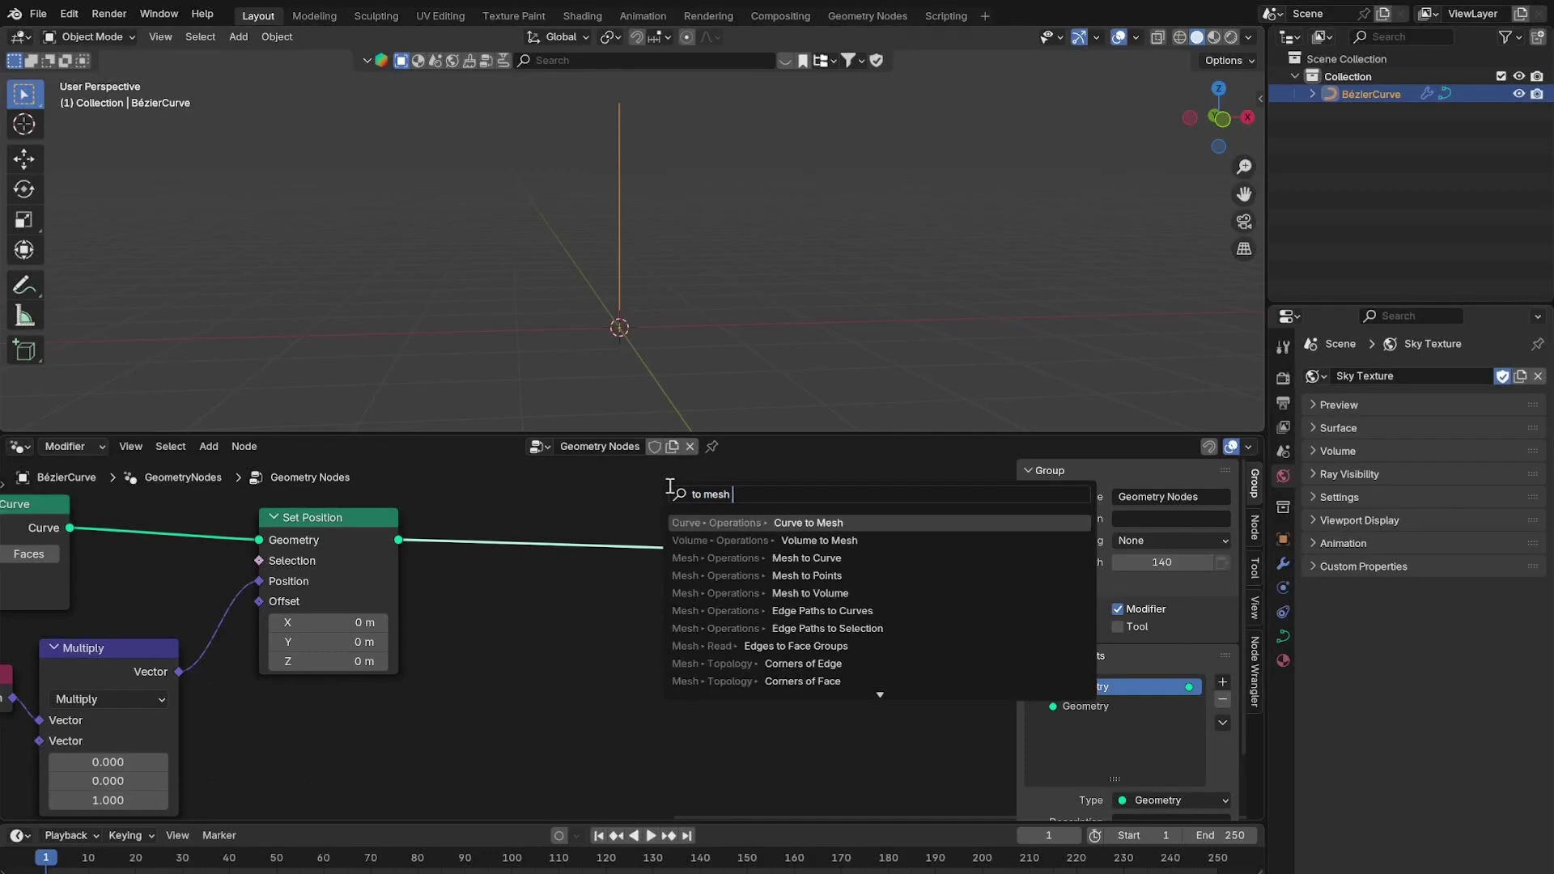
key(Return)
click(723, 513)
scroll(723, 500, down, 1)
middle_drag(723, 498, 538, 519)
drag(537, 515, 834, 605)
drag(561, 582, 699, 575)
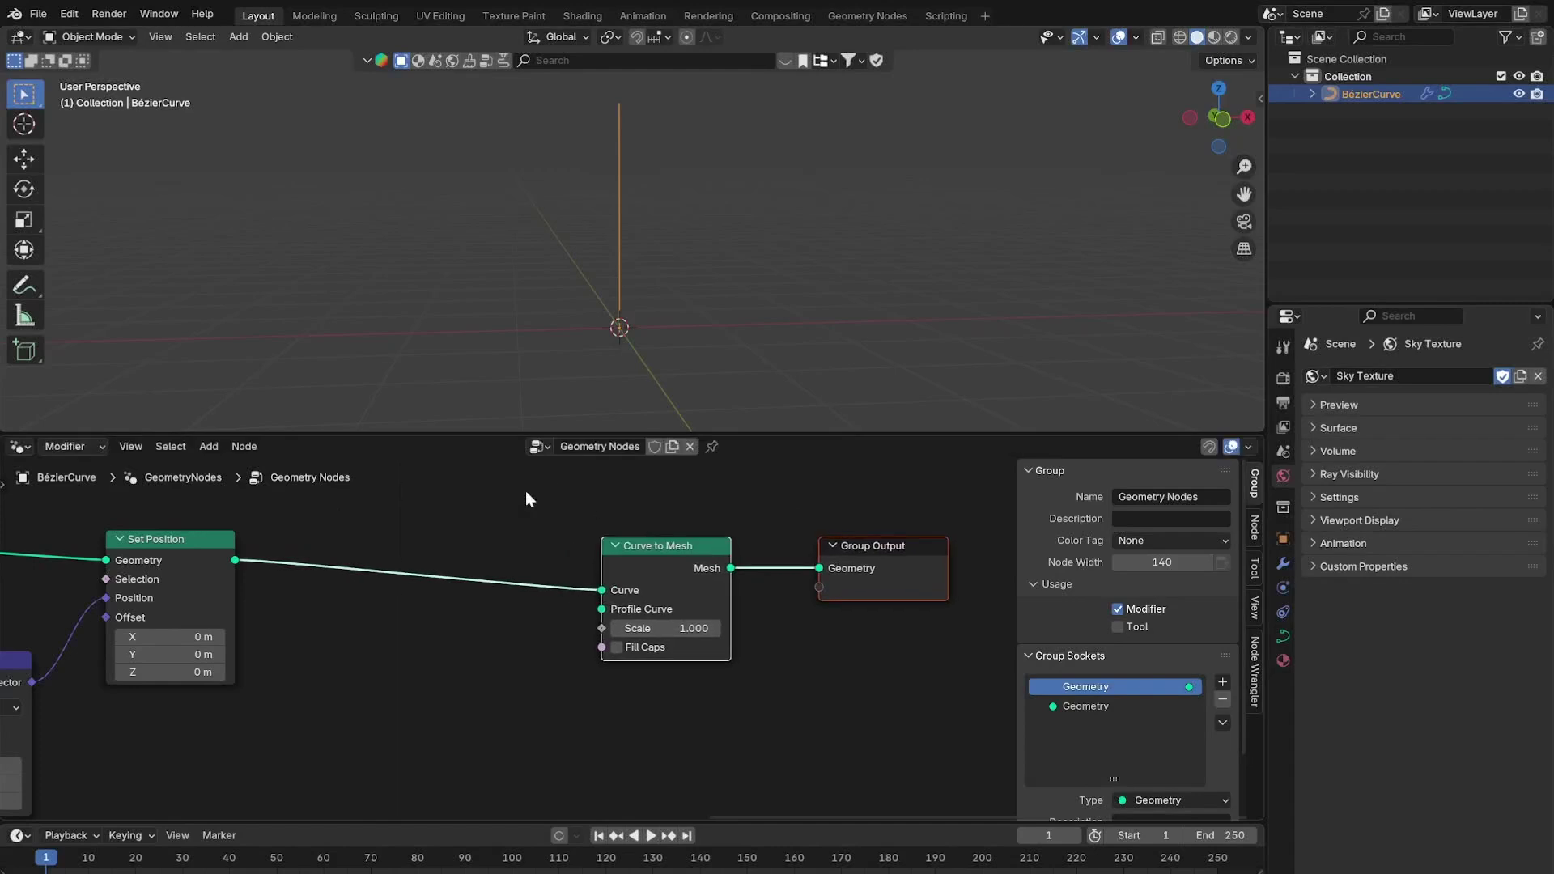
Add a Curve Circle node and connect it to the Profile Curve input of the last Curve to Mesh node.
key(shift+a)
click(526, 492)
text(circlew)
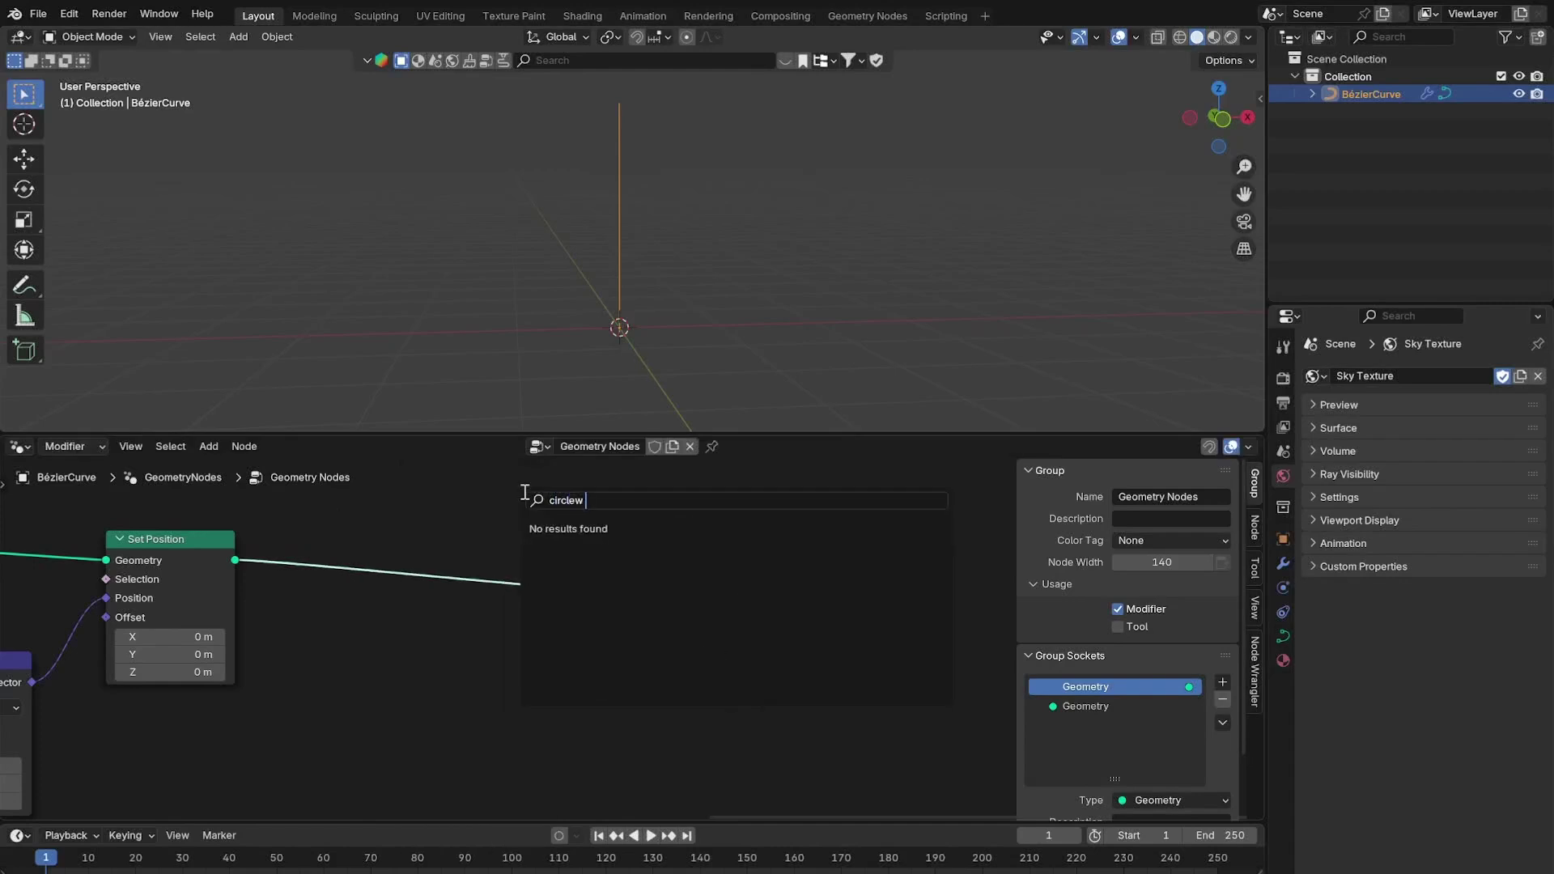
key(BackSpace)
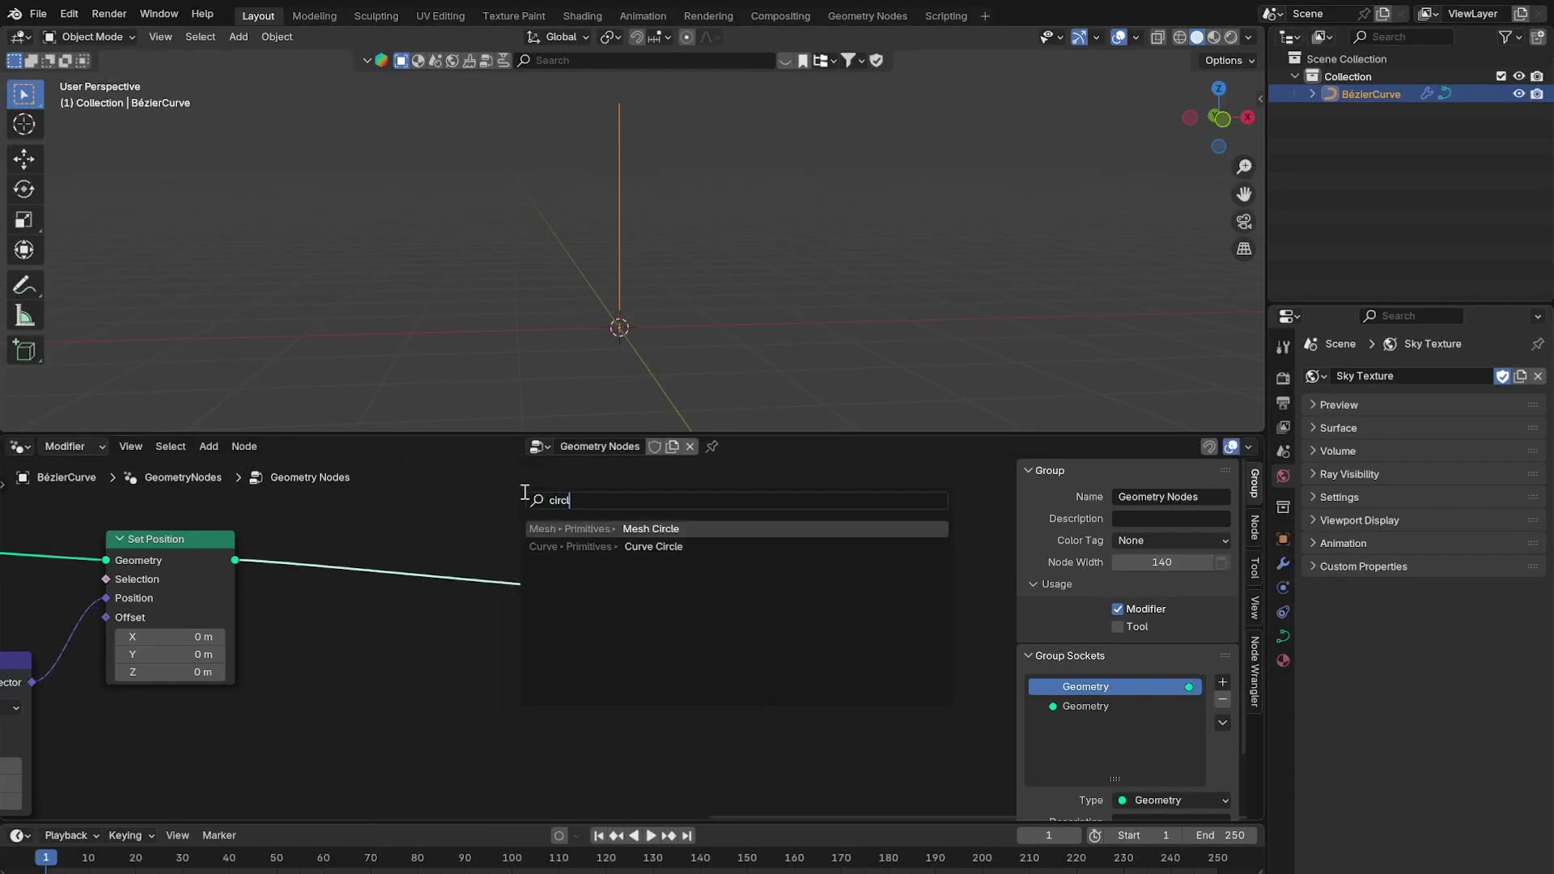
click(690, 540)
click(361, 663)
drag(488, 686, 600, 629)
Set the Curve Circle's resolution to 6 and enable Fill Caps on the Curve to Mesh node it feeds.
click(413, 732)
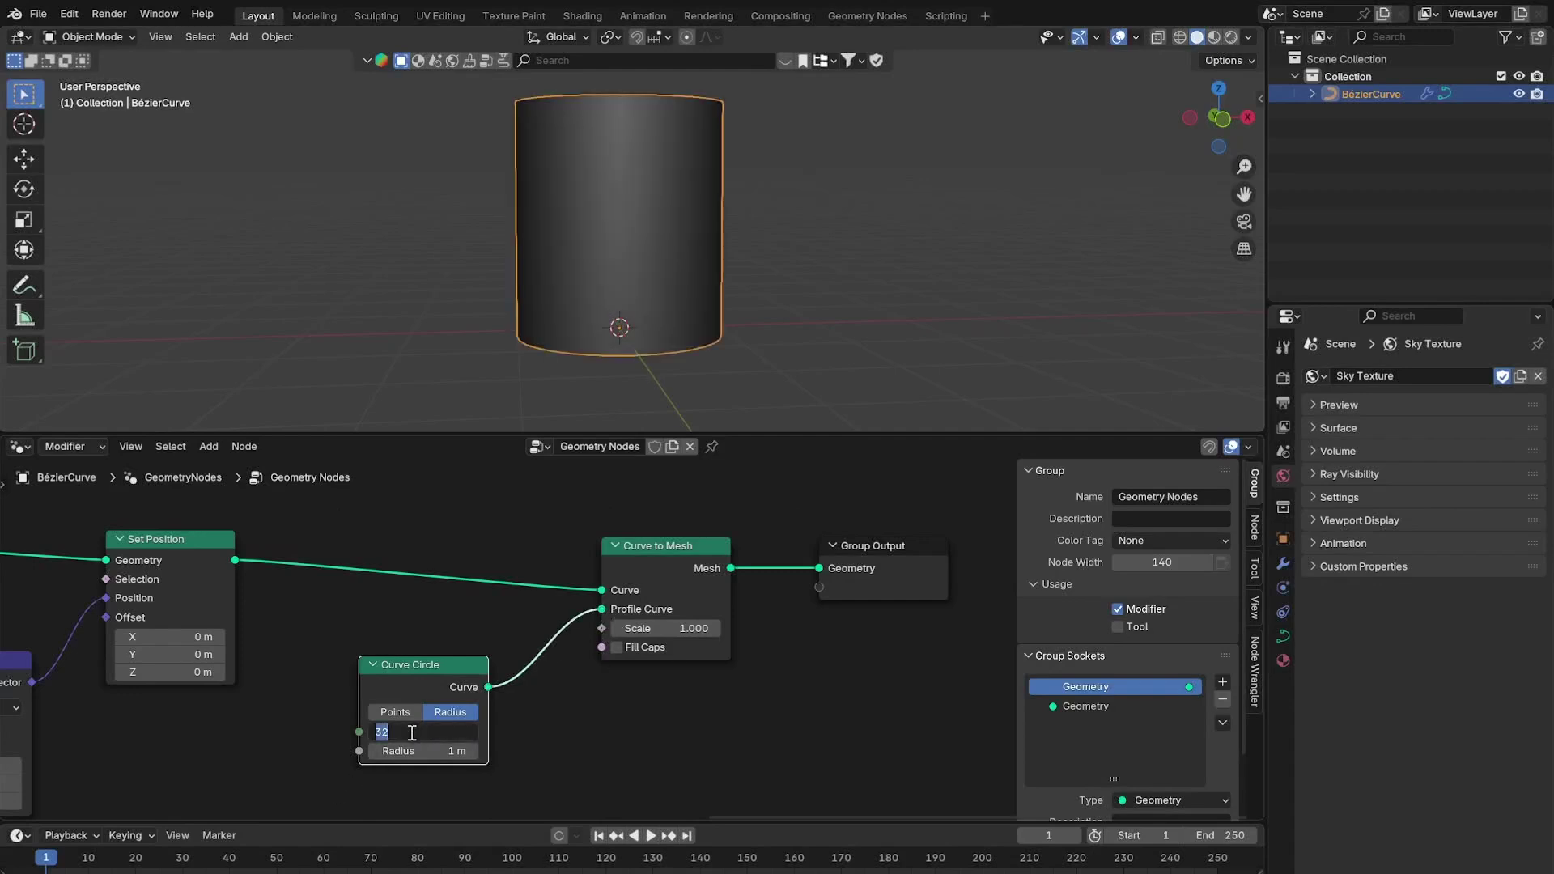
text(6)
key(Return)
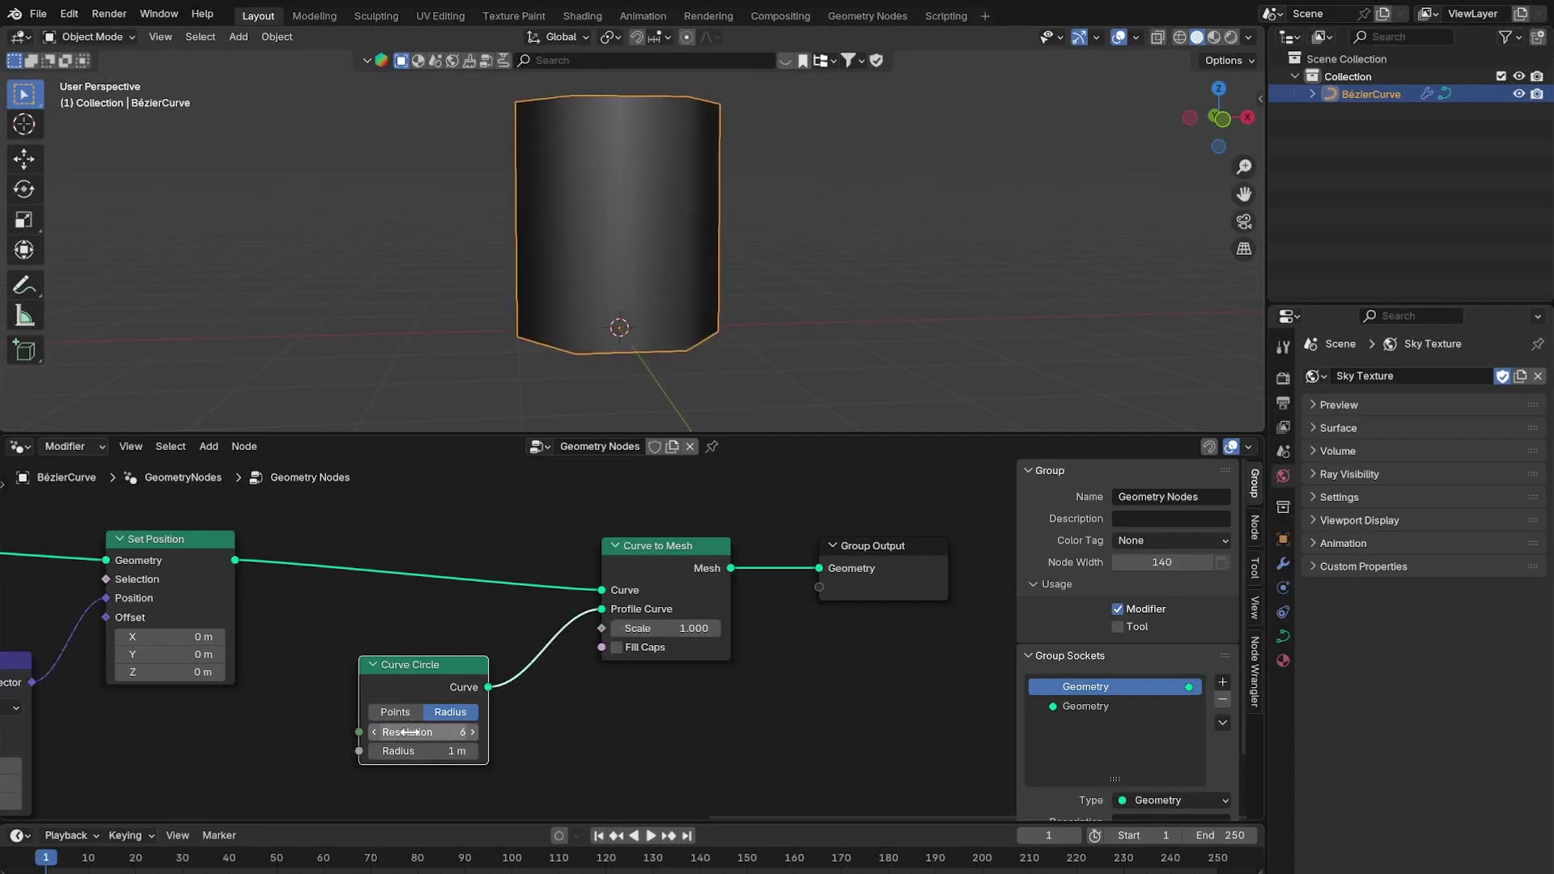
click(618, 649)
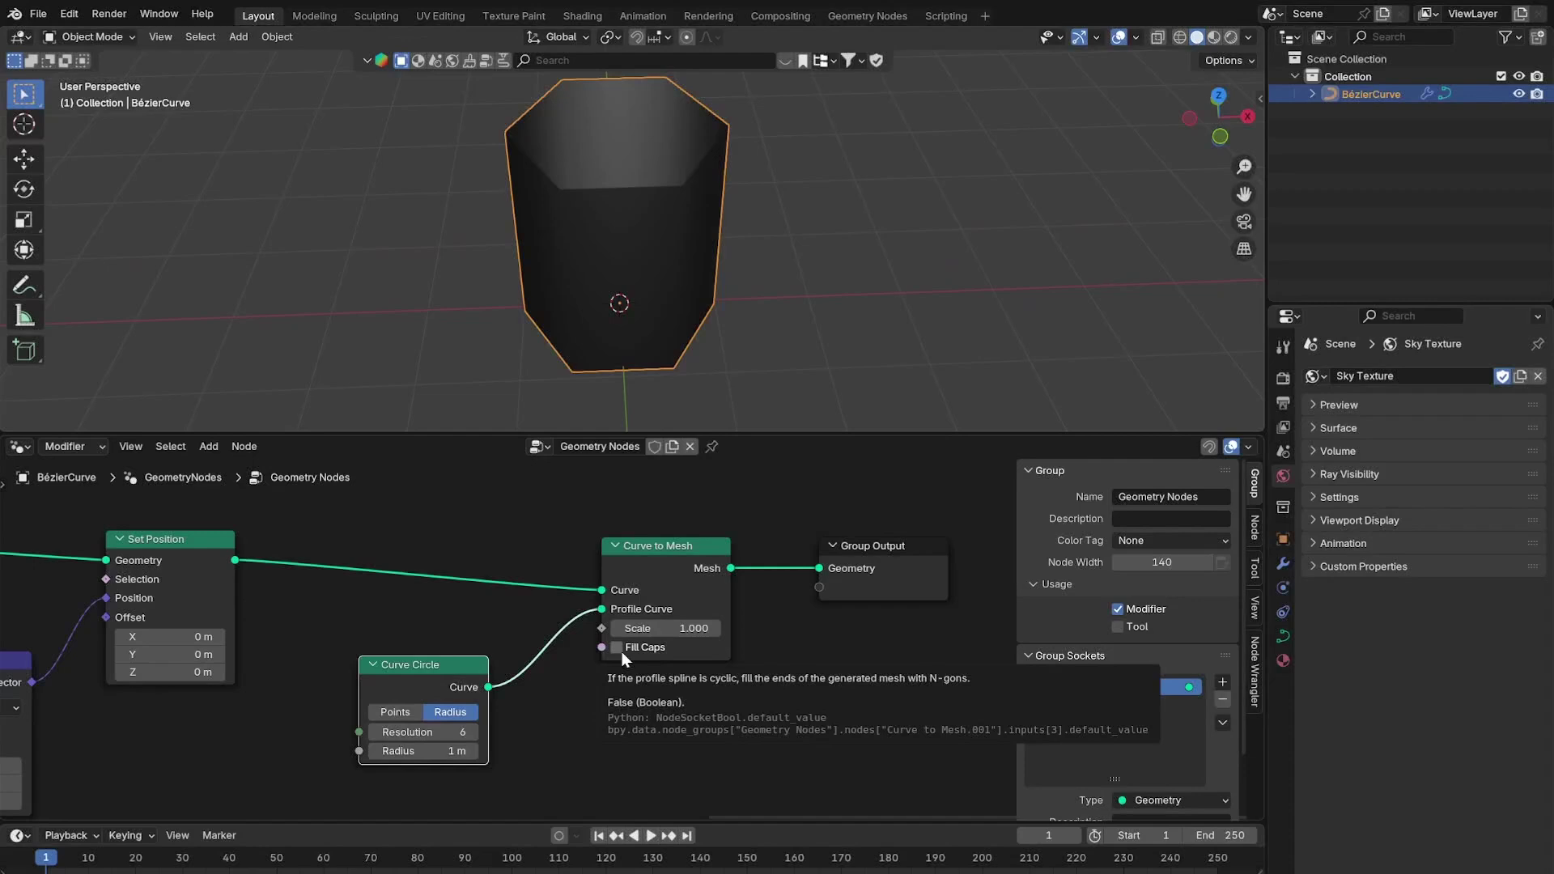
middle_drag(687, 241, 698, 171)
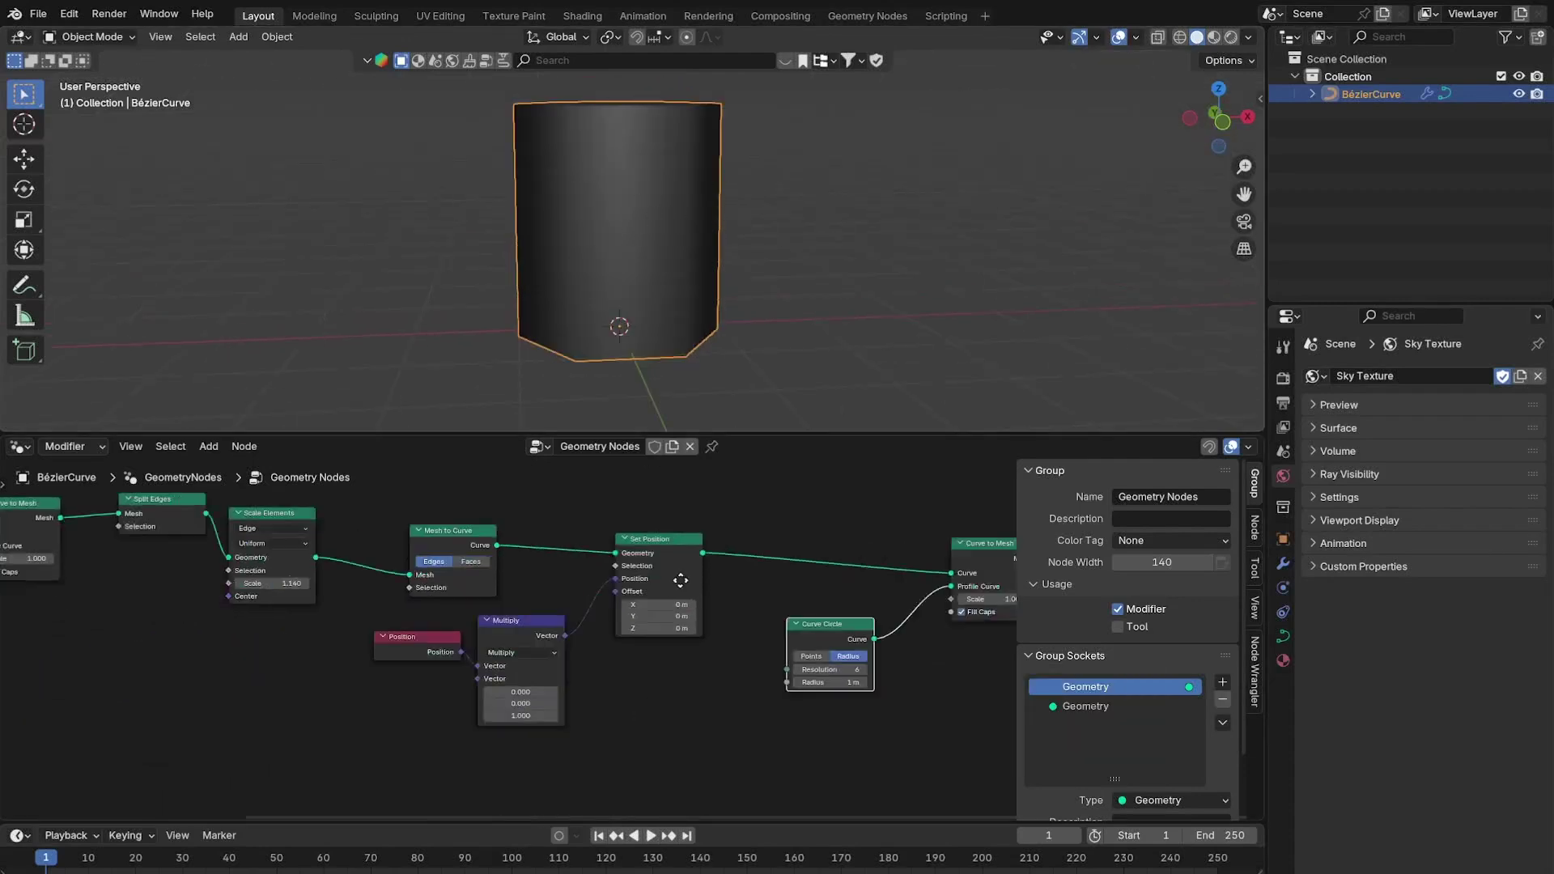
Preview the outputs of the first Curve to Mesh node and the Set Position node with a Viewer.
middle_drag(323, 629, 550, 611)
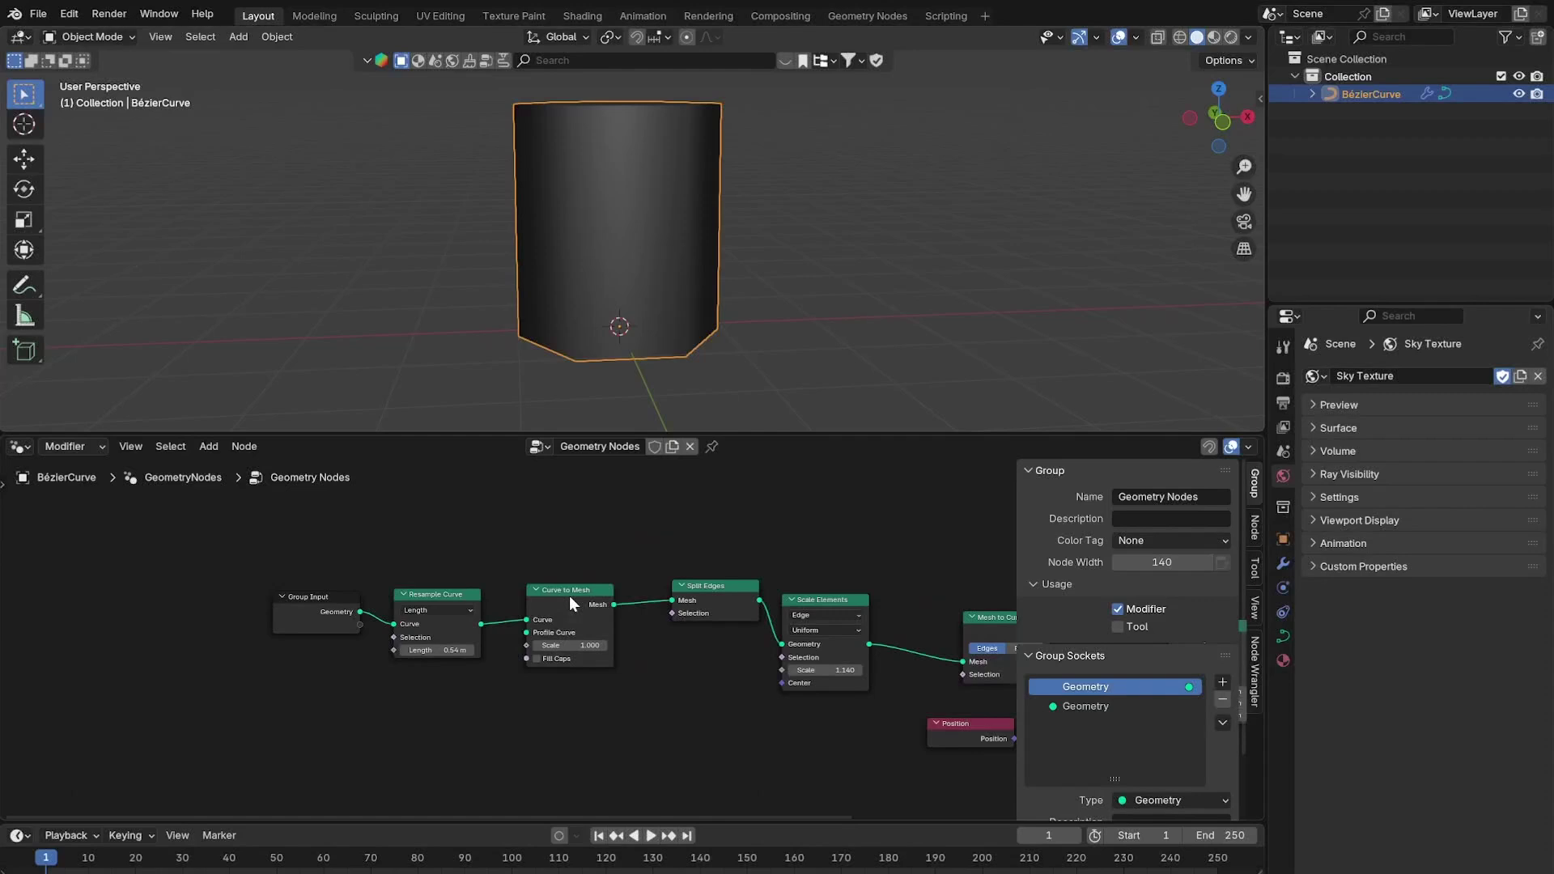
ctrl+shift+click(569, 595)
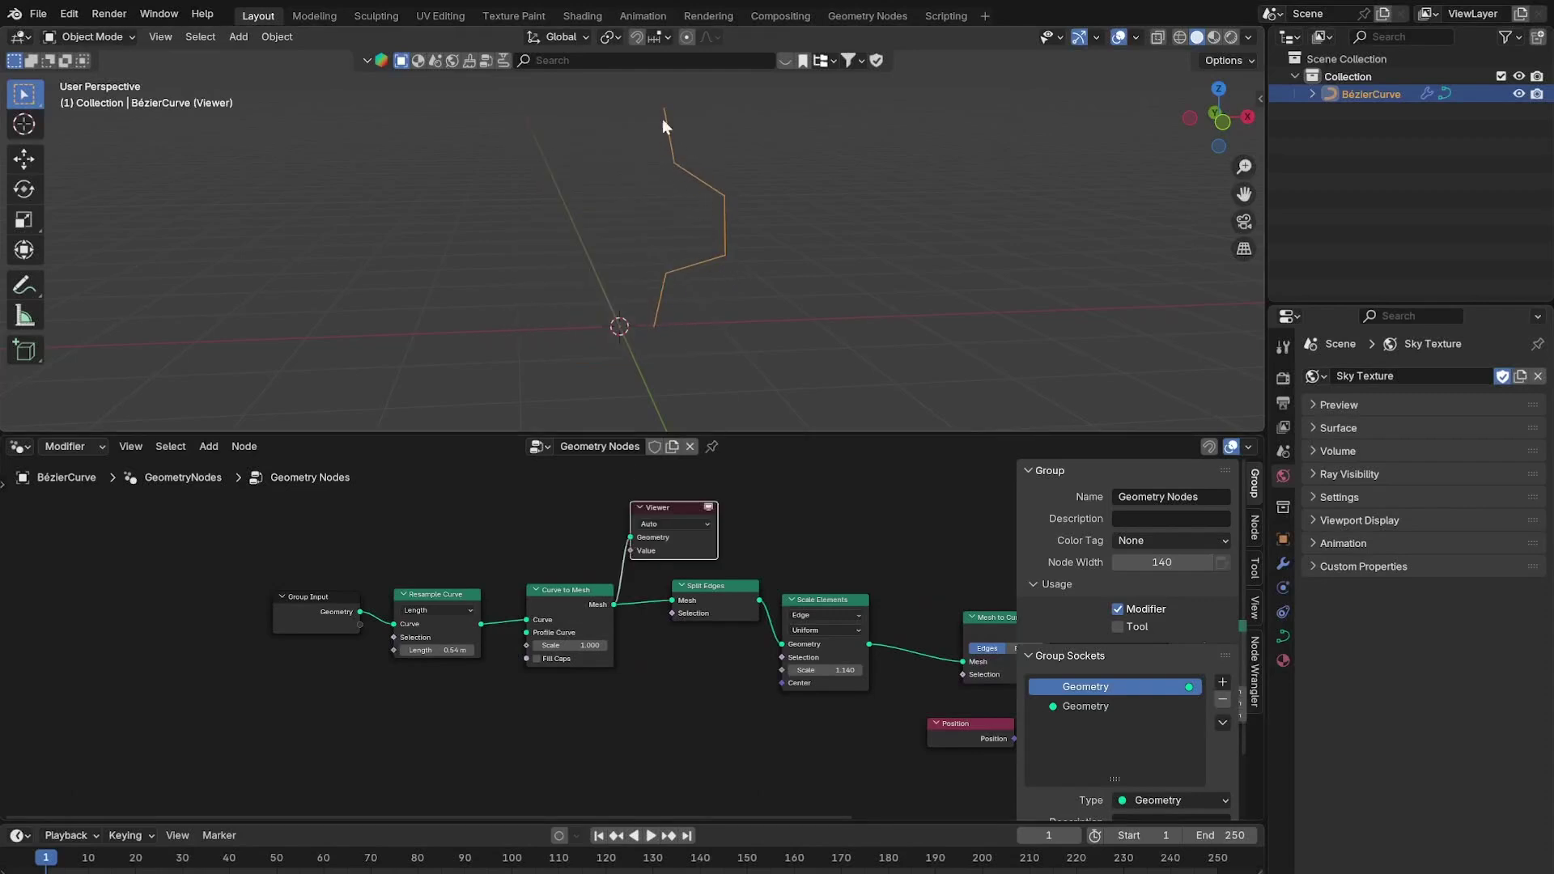
ctrl+scroll(662, 540, down, 10)
ctrl+shift+click(653, 582)
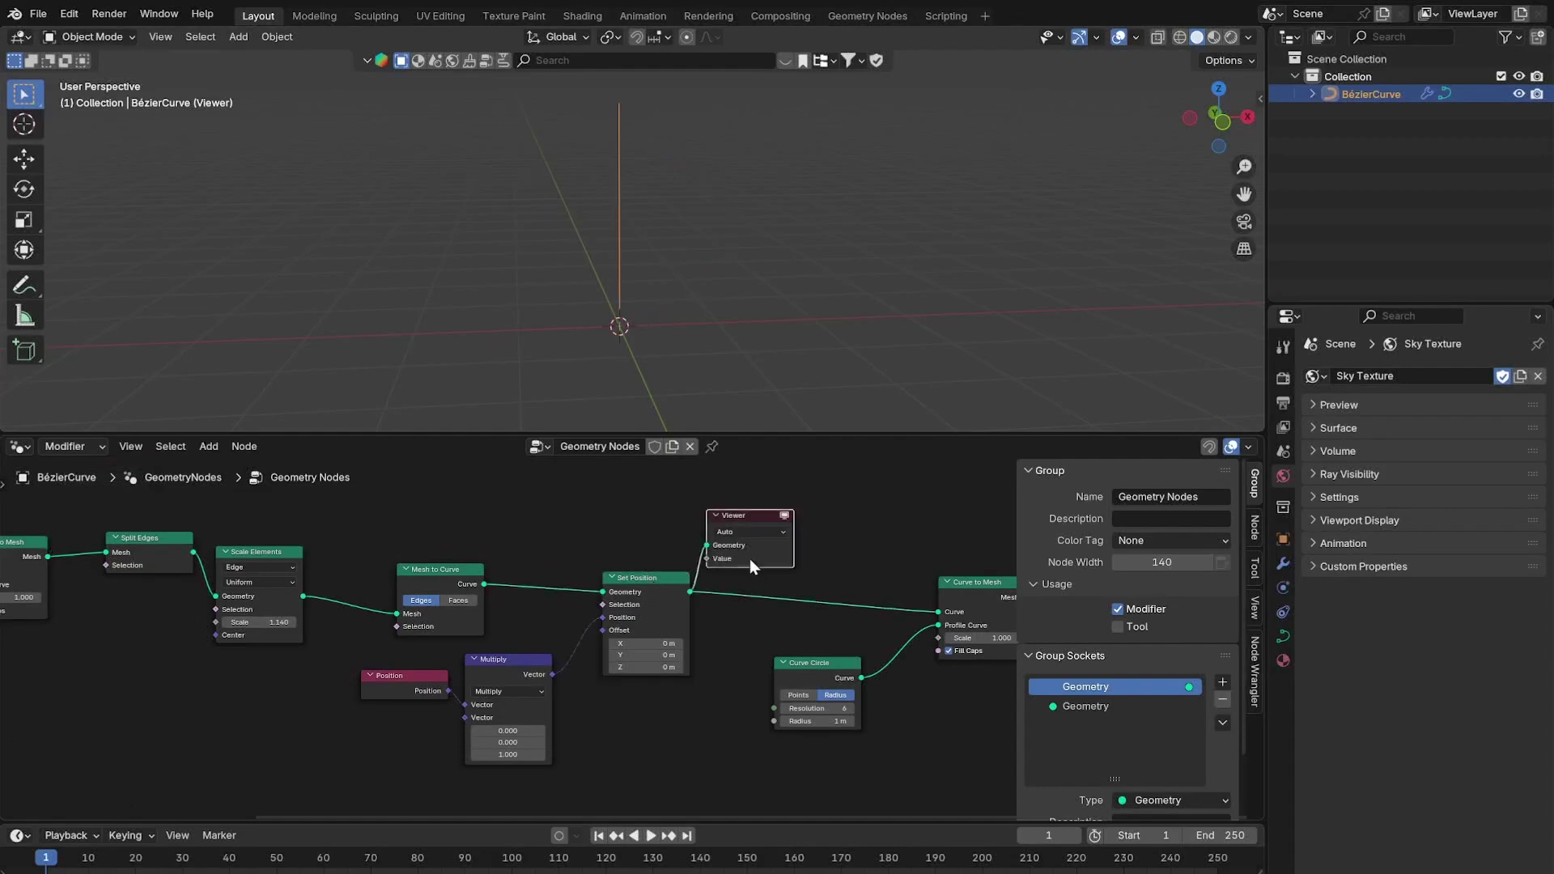
Spread out the Viewer, Set Position, Position, Multiply and Mesh to Curve nodes, and preview the Mesh to Curve output.
drag(750, 558, 788, 508)
drag(661, 599, 713, 588)
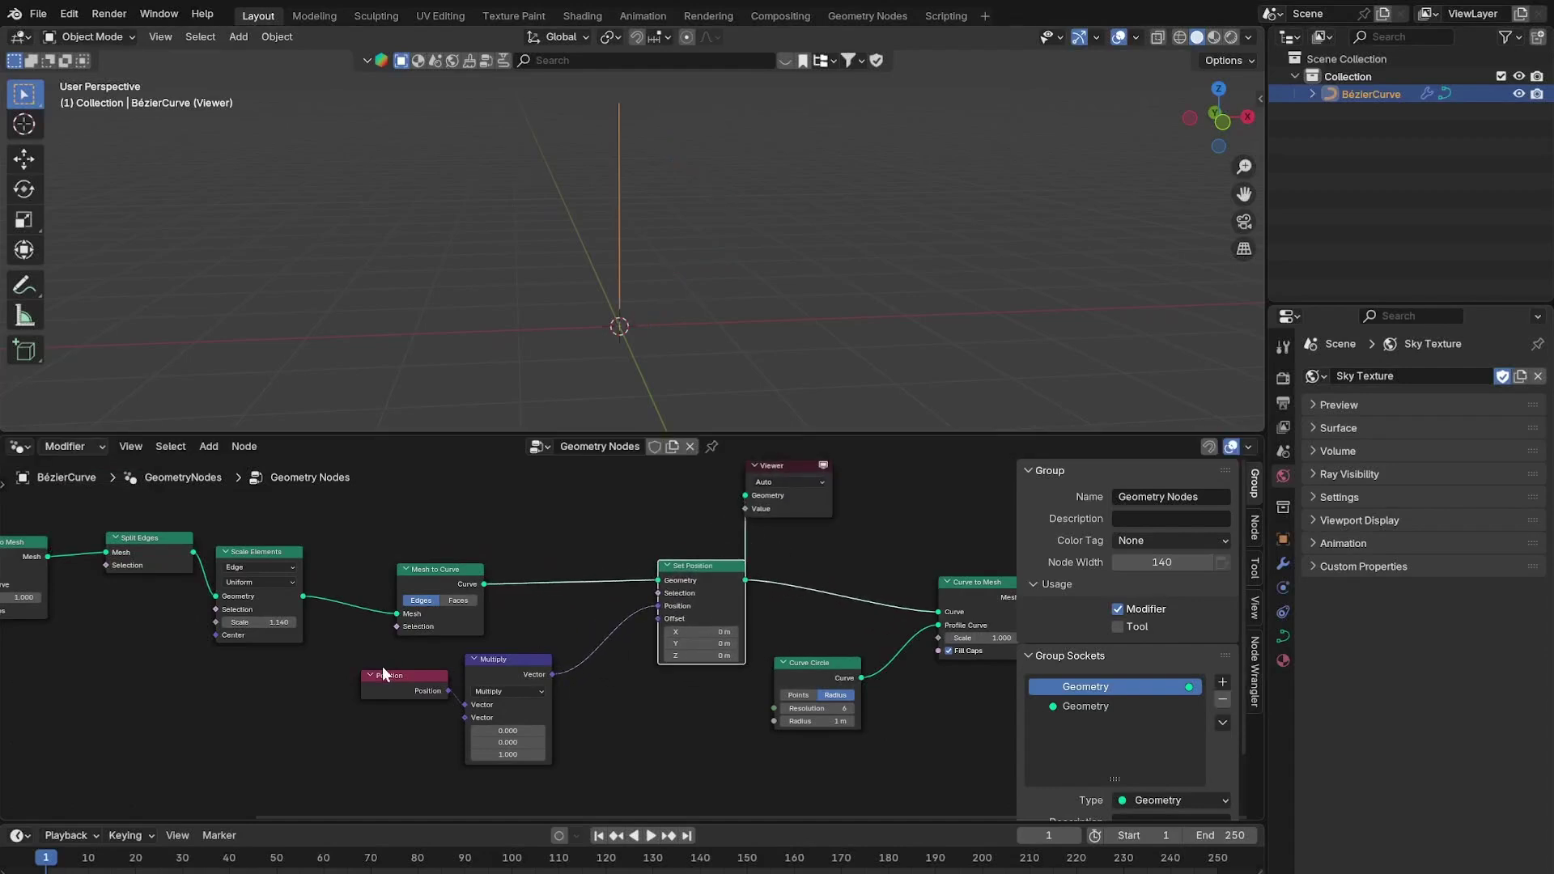
drag(337, 726, 580, 694)
ctrl+shift+click(448, 580)
drag(448, 580, 361, 570)
Insert a Capture Attribute node between Mesh to Curve and Set Position and set its domain to Spline.
scroll(528, 511, up, 3)
key(shift+a)
click(528, 512)
text(capture)
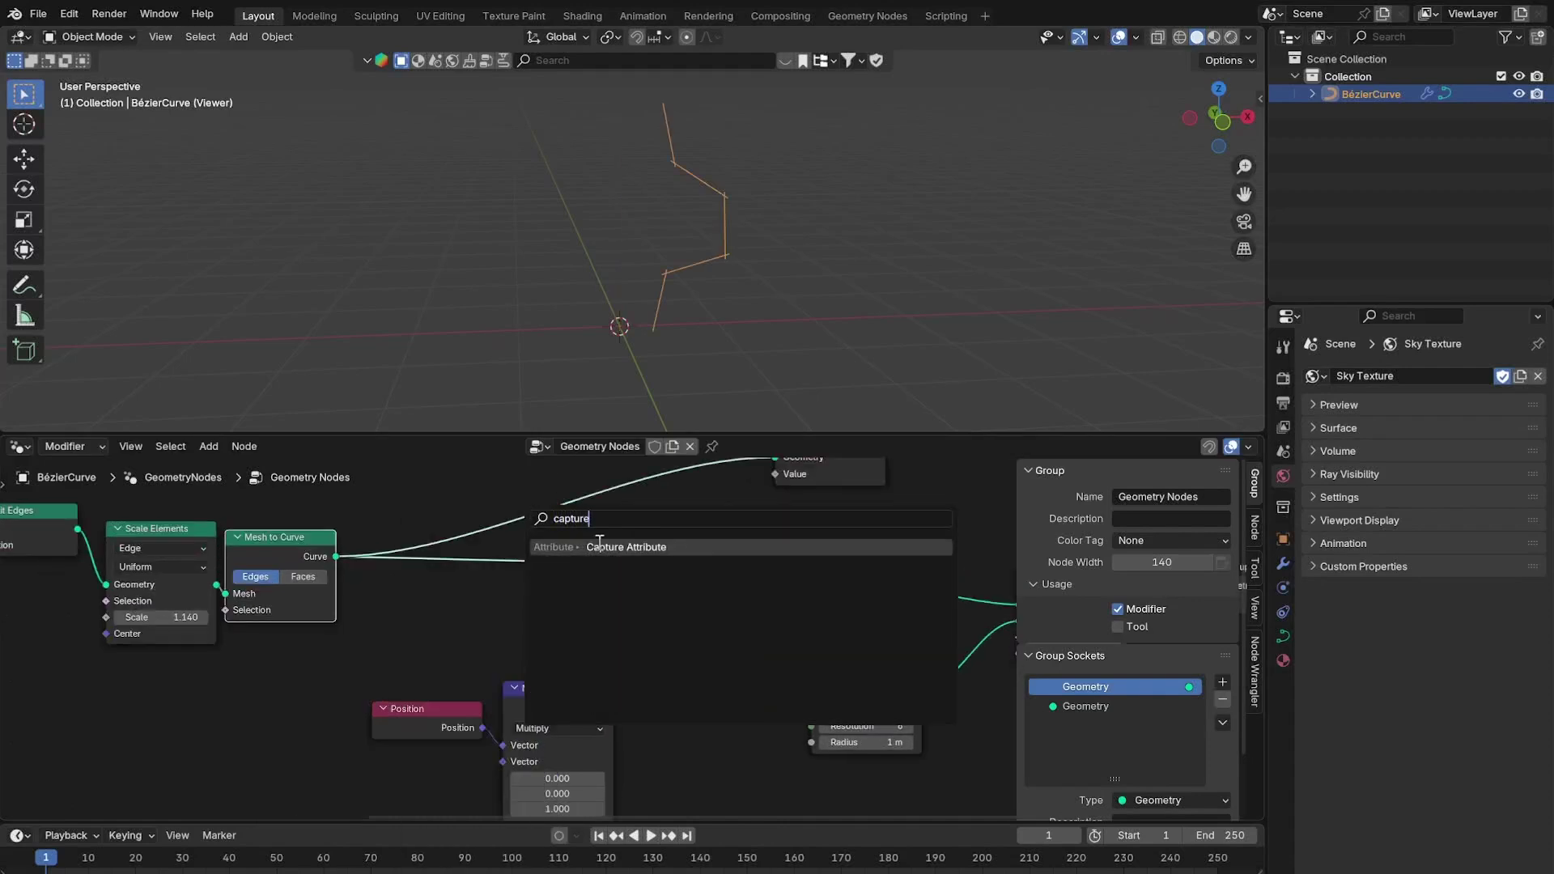
key(Return)
click(518, 576)
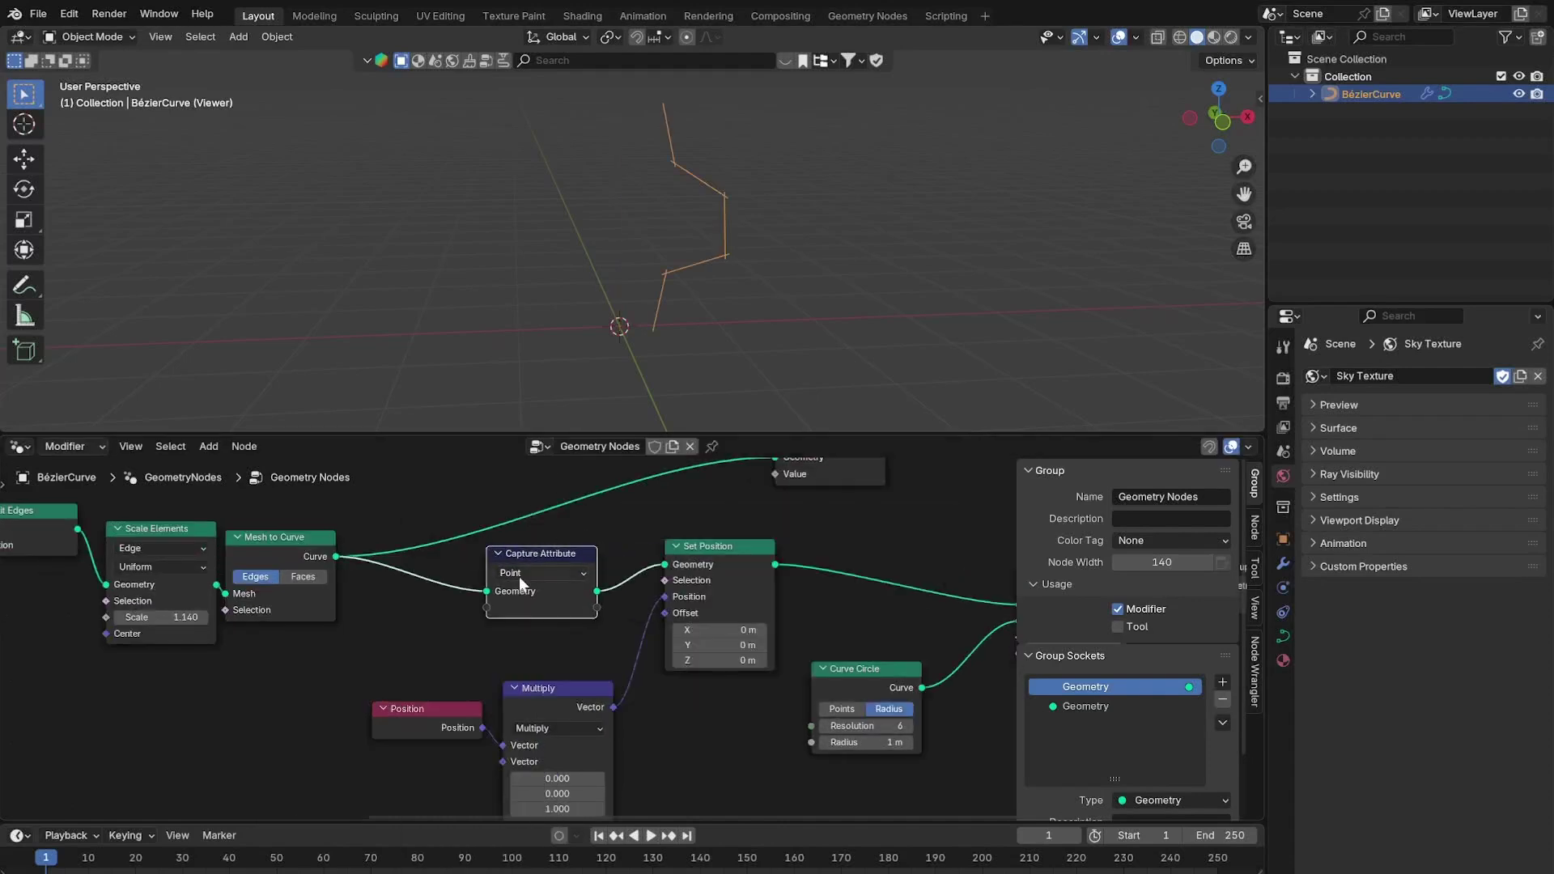
click(541, 573)
click(528, 679)
Duplicate the Position node and connect the copy to the Capture Attribute node as a captured value.
key(shift+a)
click(508, 519)
key(Escape)
drag(426, 716, 426, 726)
key(shift+d)
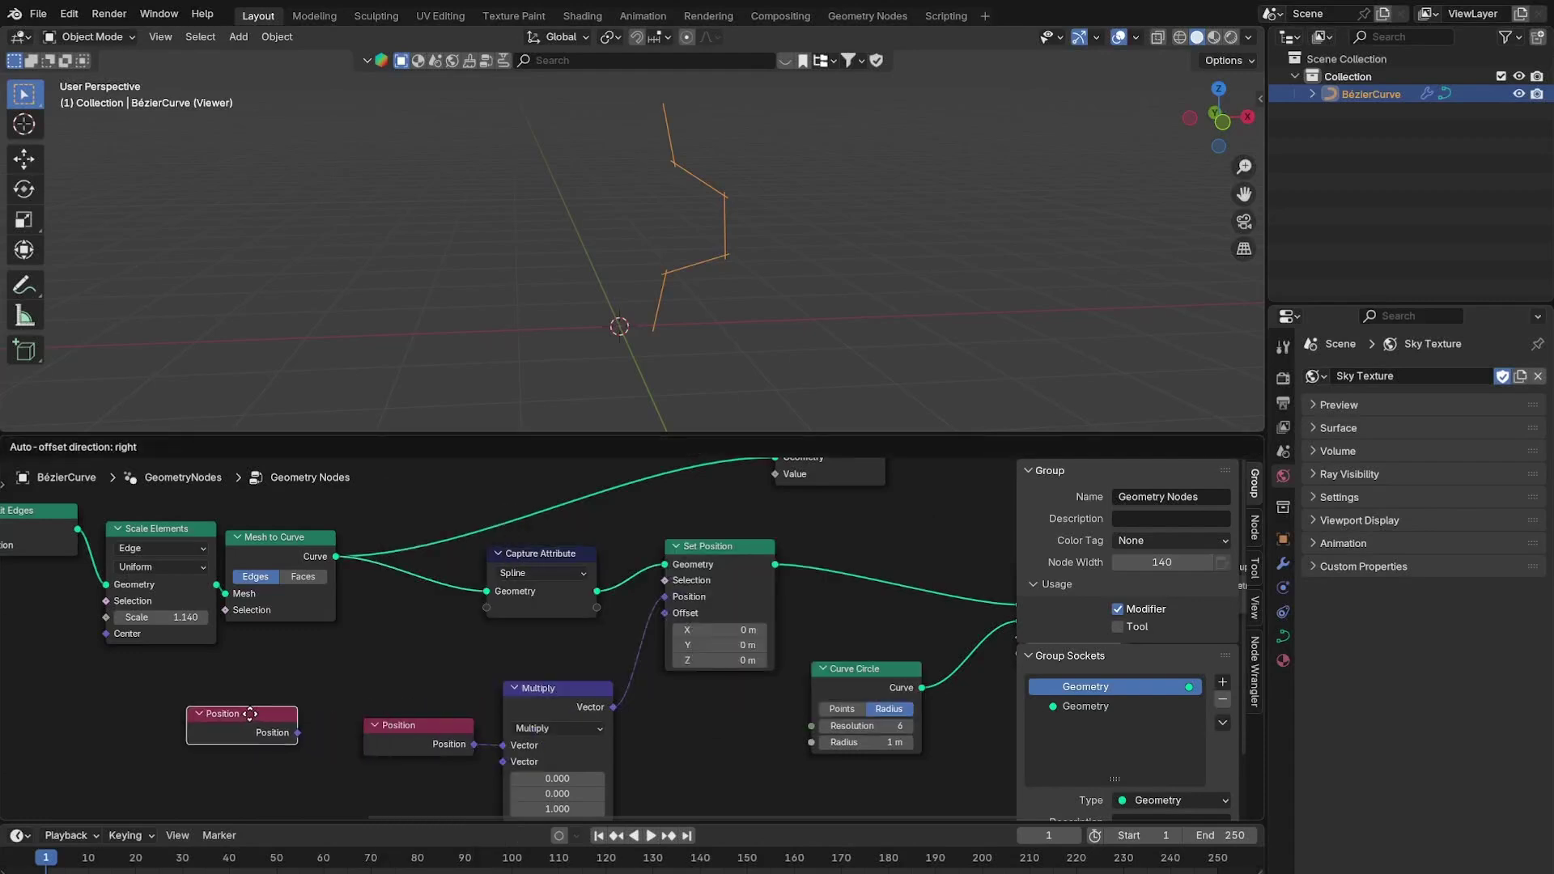
click(332, 664)
drag(459, 626, 486, 607)
Preview the captured position on the Capture Attribute output and on the Set Position output.
middle_drag(602, 607, 367, 607)
ctrl+shift+click(362, 608)
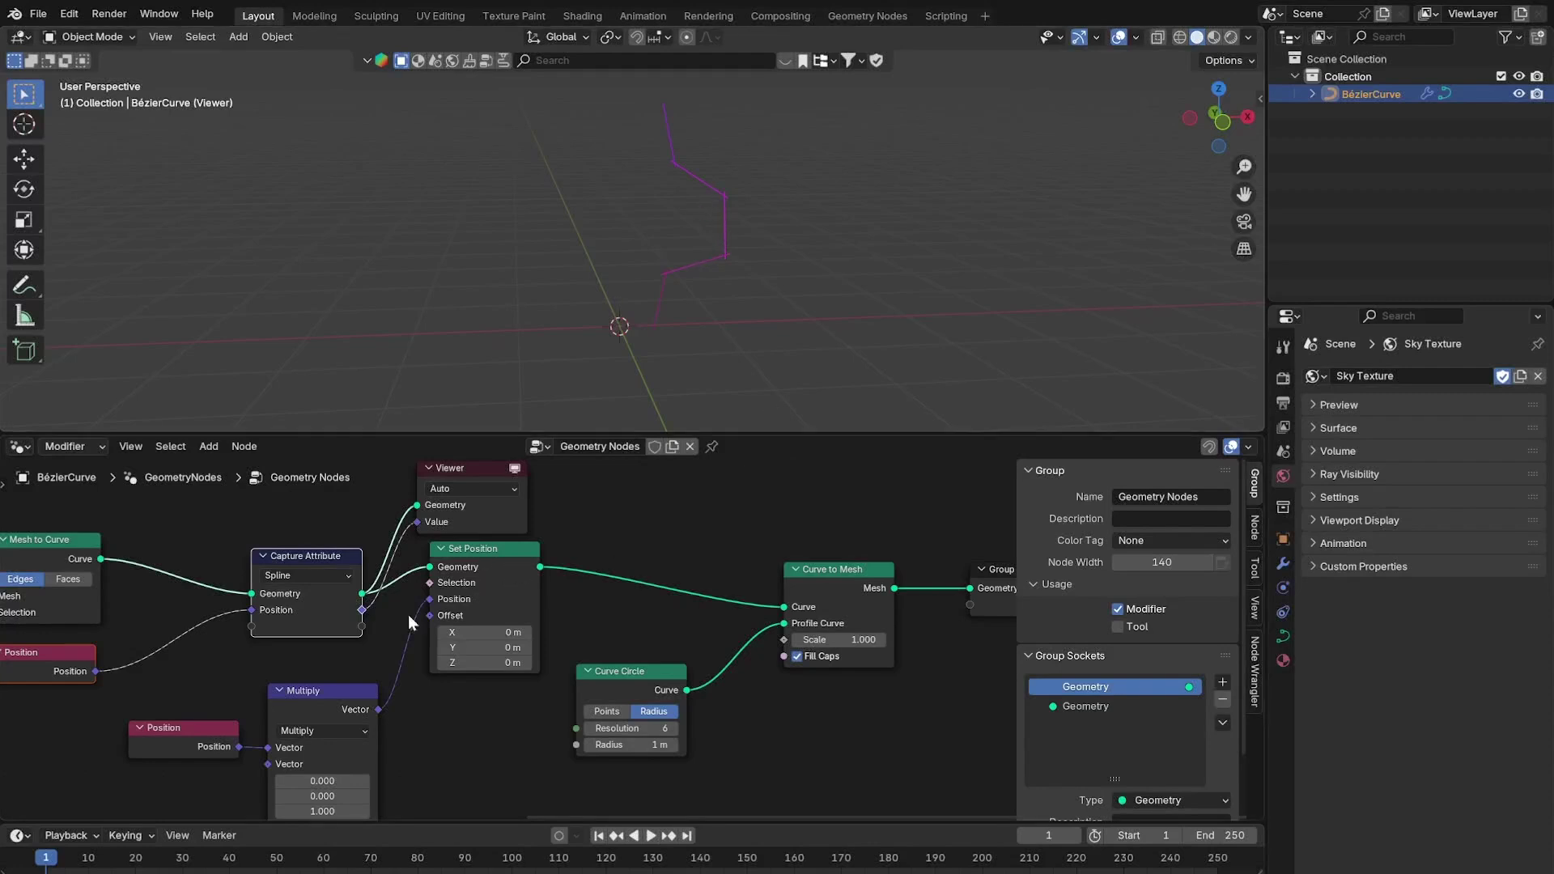
ctrl+shift+click(510, 563)
Insert a Separate XYZ node between the captured Position and the Viewer's Value, passing on the X component.
key(shift+a)
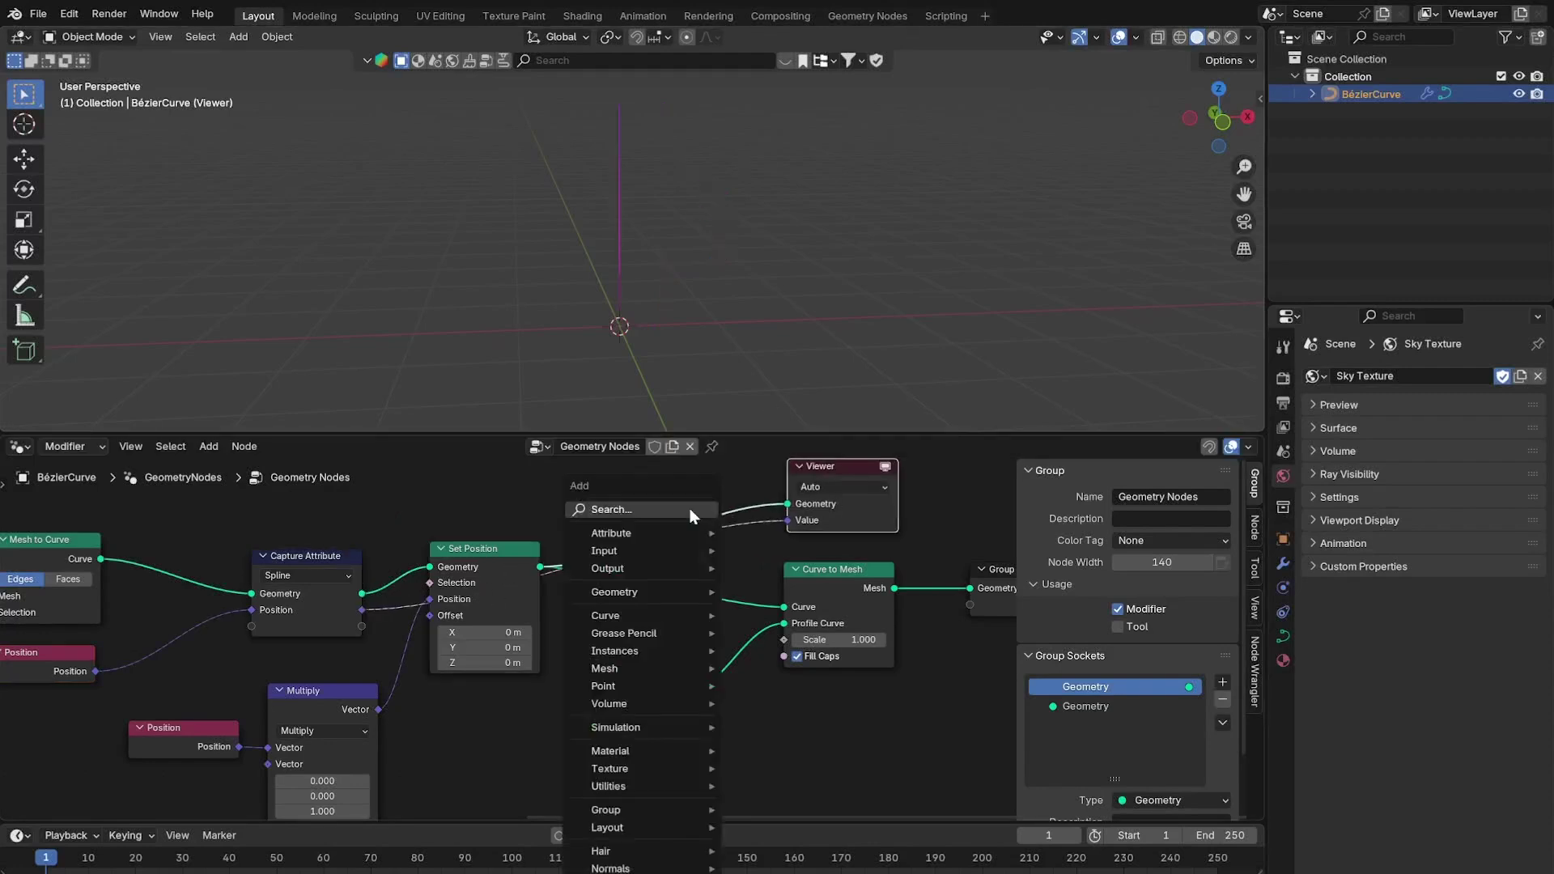
click(690, 508)
text(sep)
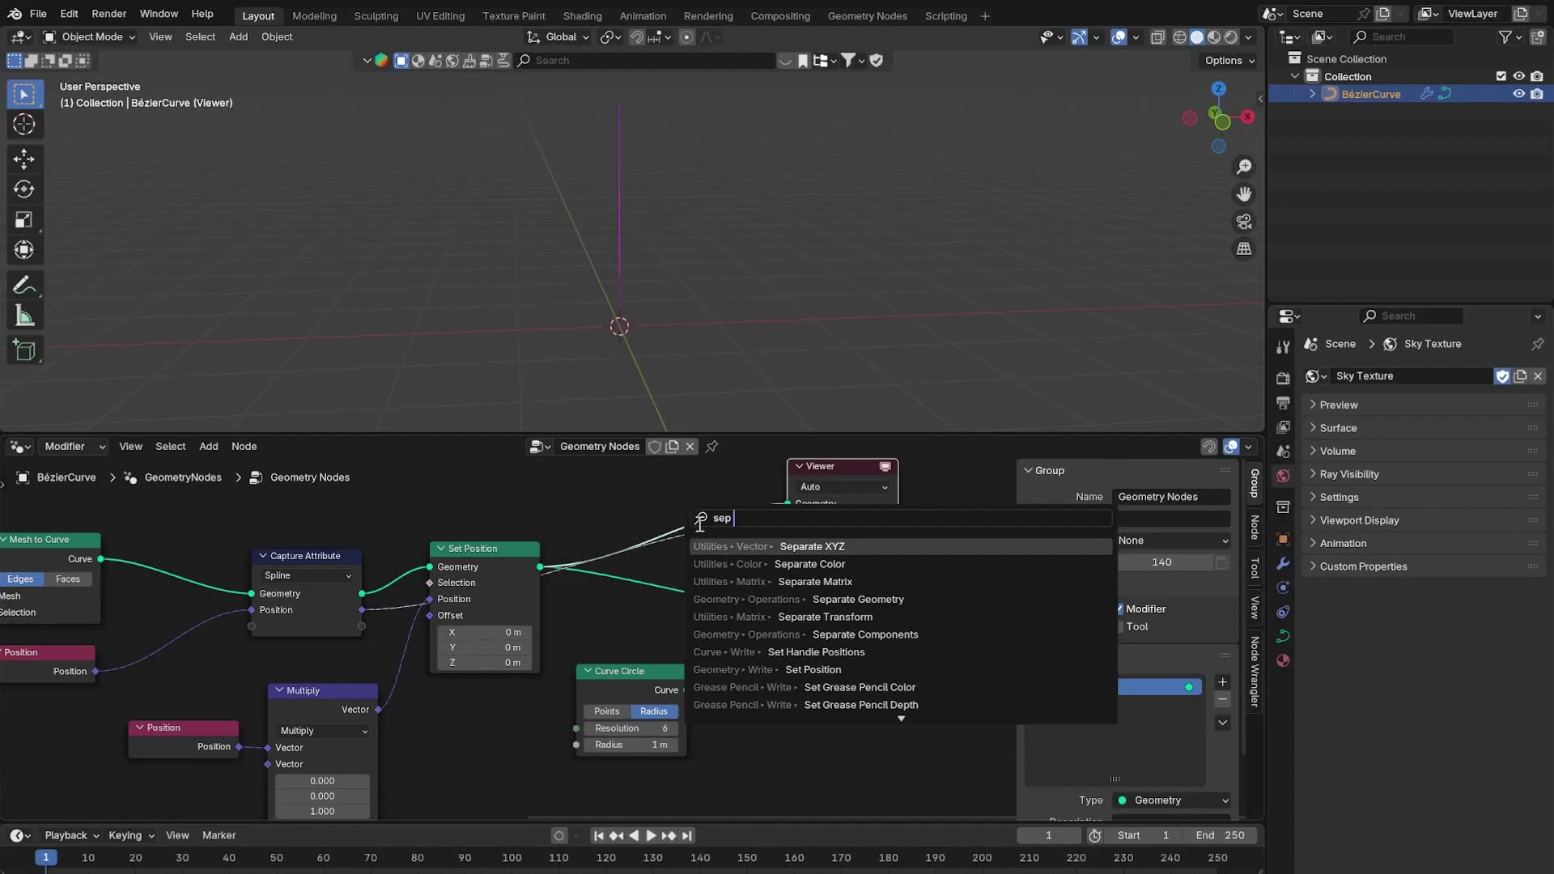
key(Return)
click(648, 518)
drag(690, 530, 631, 491)
middle_drag(670, 533, 609, 598)
drag(602, 589, 565, 527)
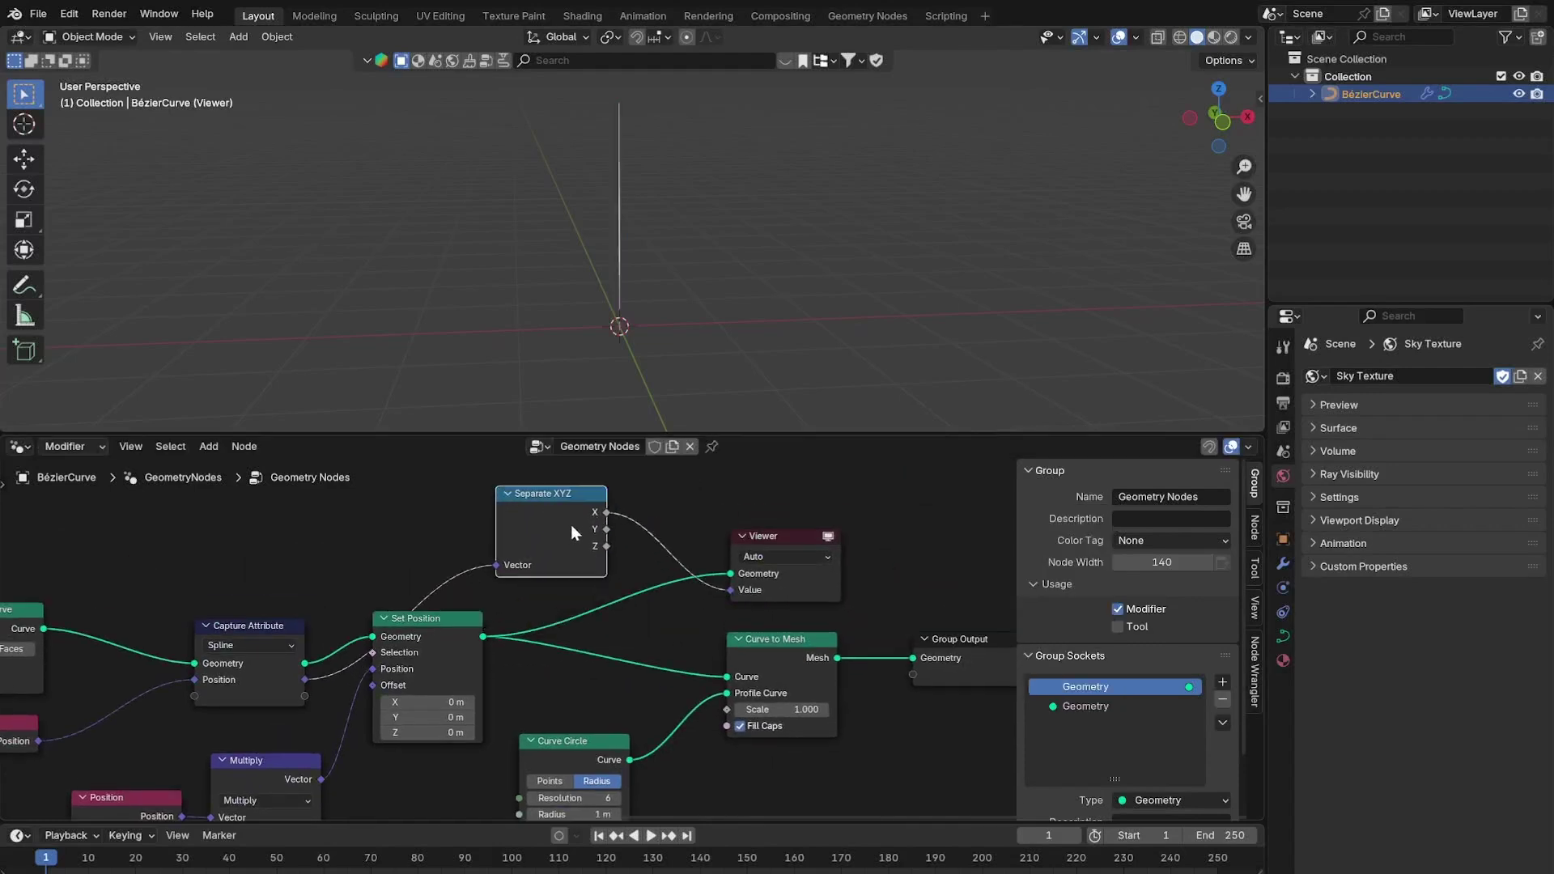
Turn on attribute text for the viewer overlay and preview the captured X values on the Capture Attribute output.
click(1136, 36)
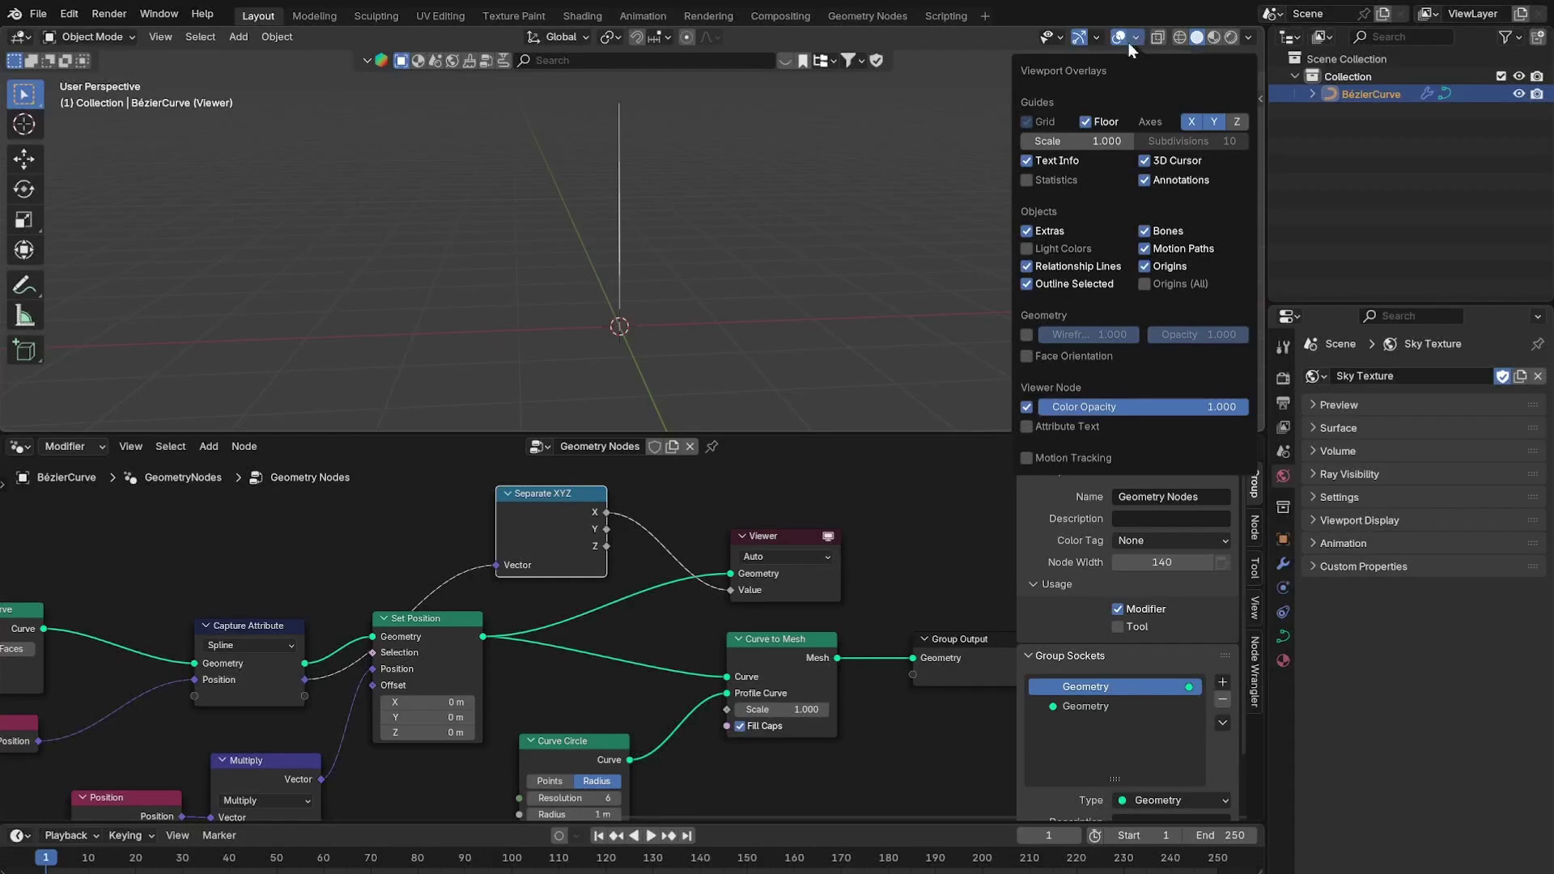
click(1061, 408)
scroll(664, 298, up, 2)
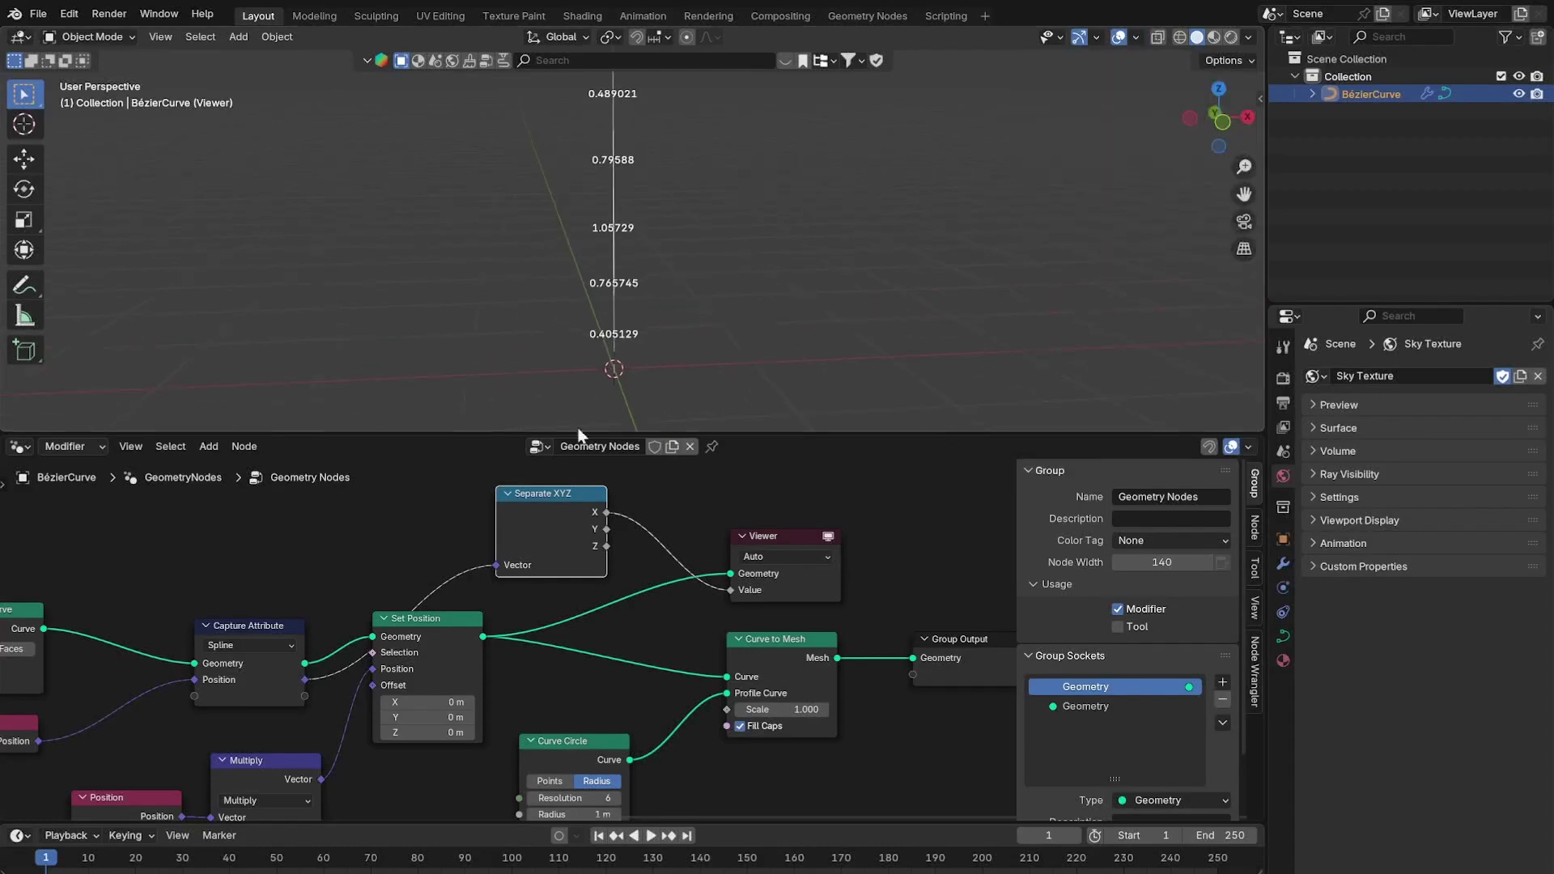
ctrl+shift+click(293, 660)
middle_drag(716, 246, 669, 378)
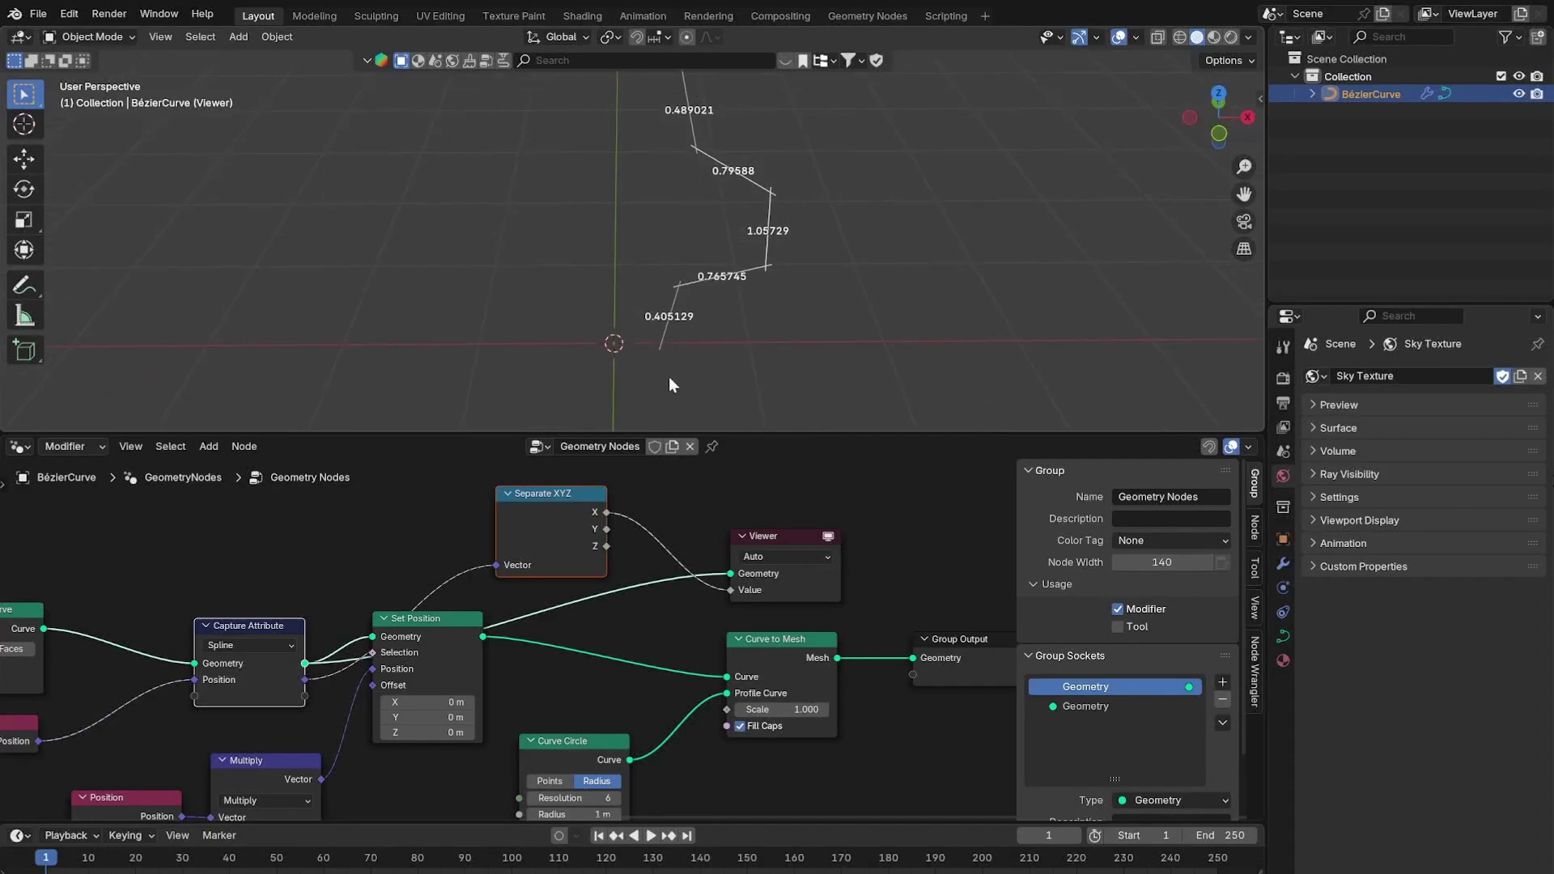
Delete the Viewer node.
click(789, 541)
key(x)
middle_drag(812, 597, 648, 547)
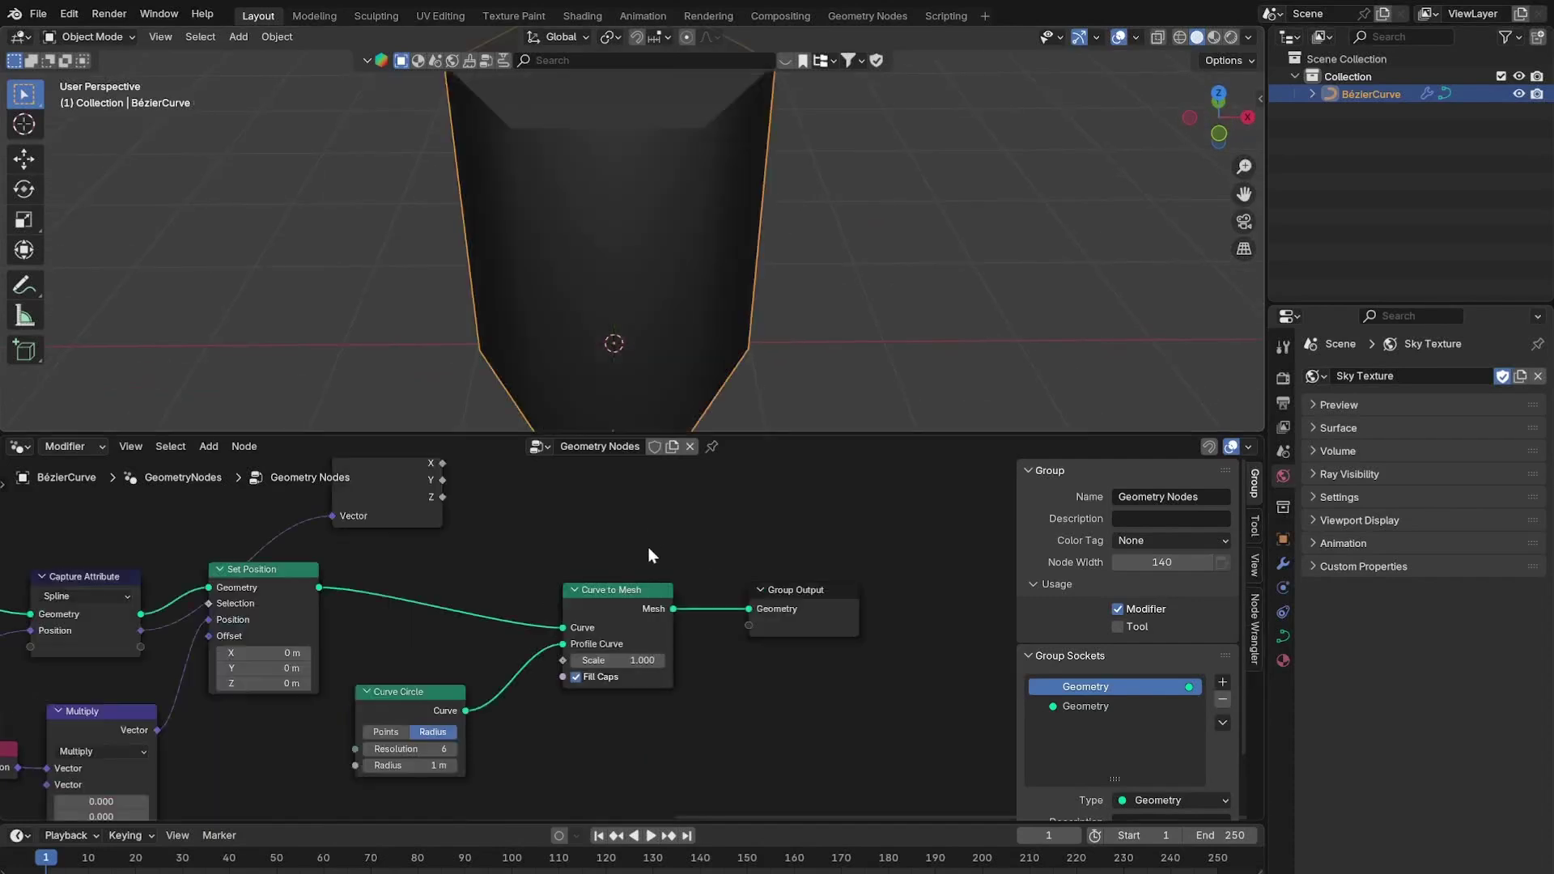
Move Curve to Mesh and Group Output farther along the node tree and connect Separate XYZ's X output to Curve to Mesh's Scale.
middle_drag(685, 336, 695, 270)
drag(589, 551, 894, 651)
drag(635, 631, 749, 636)
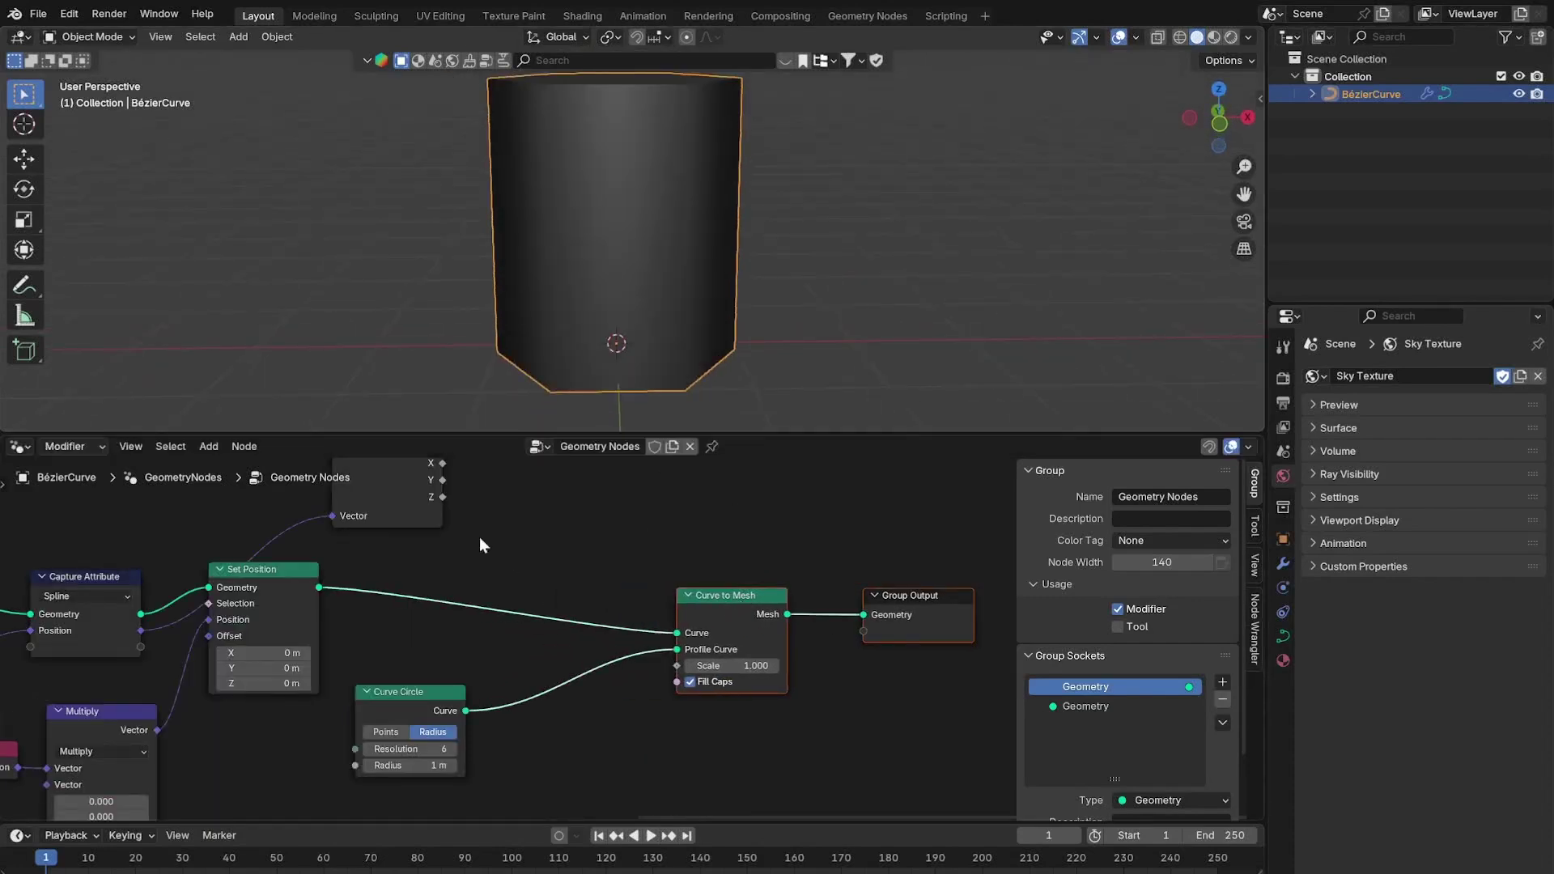
middle_drag(453, 465, 456, 502)
mouse_move(447, 500)
mouse_down()
mouse_move(614, 771)
mouse_move(687, 703)
mouse_up()
Try moving the curve's uppermost control point in Edit Mode to test how the tubes respond, and return to Object Mode.
key(Tab)
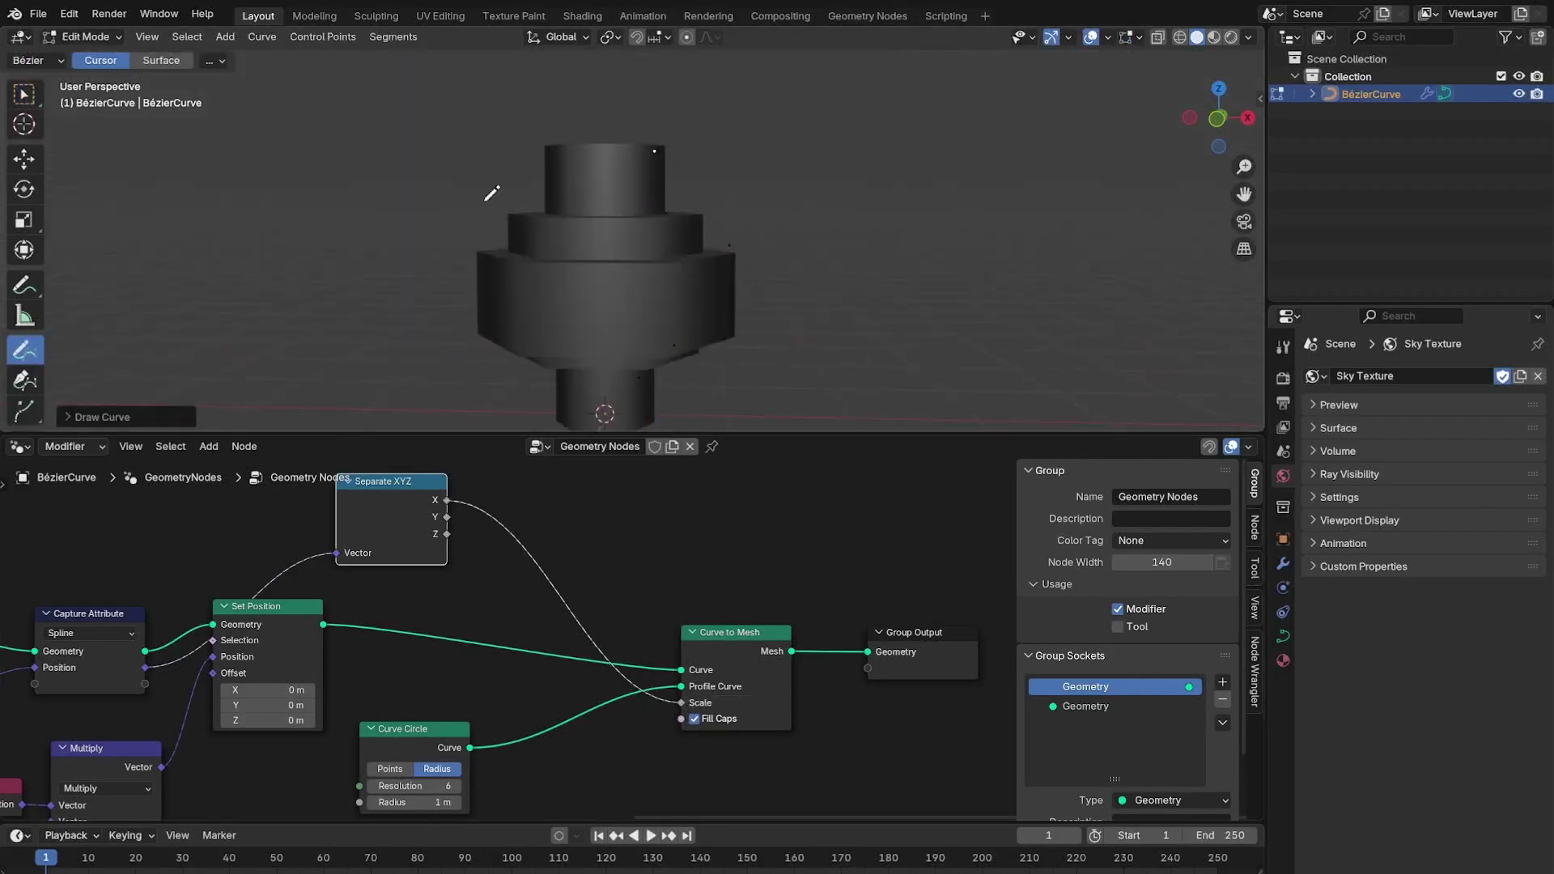
key(ctrl+z)
click(29, 162)
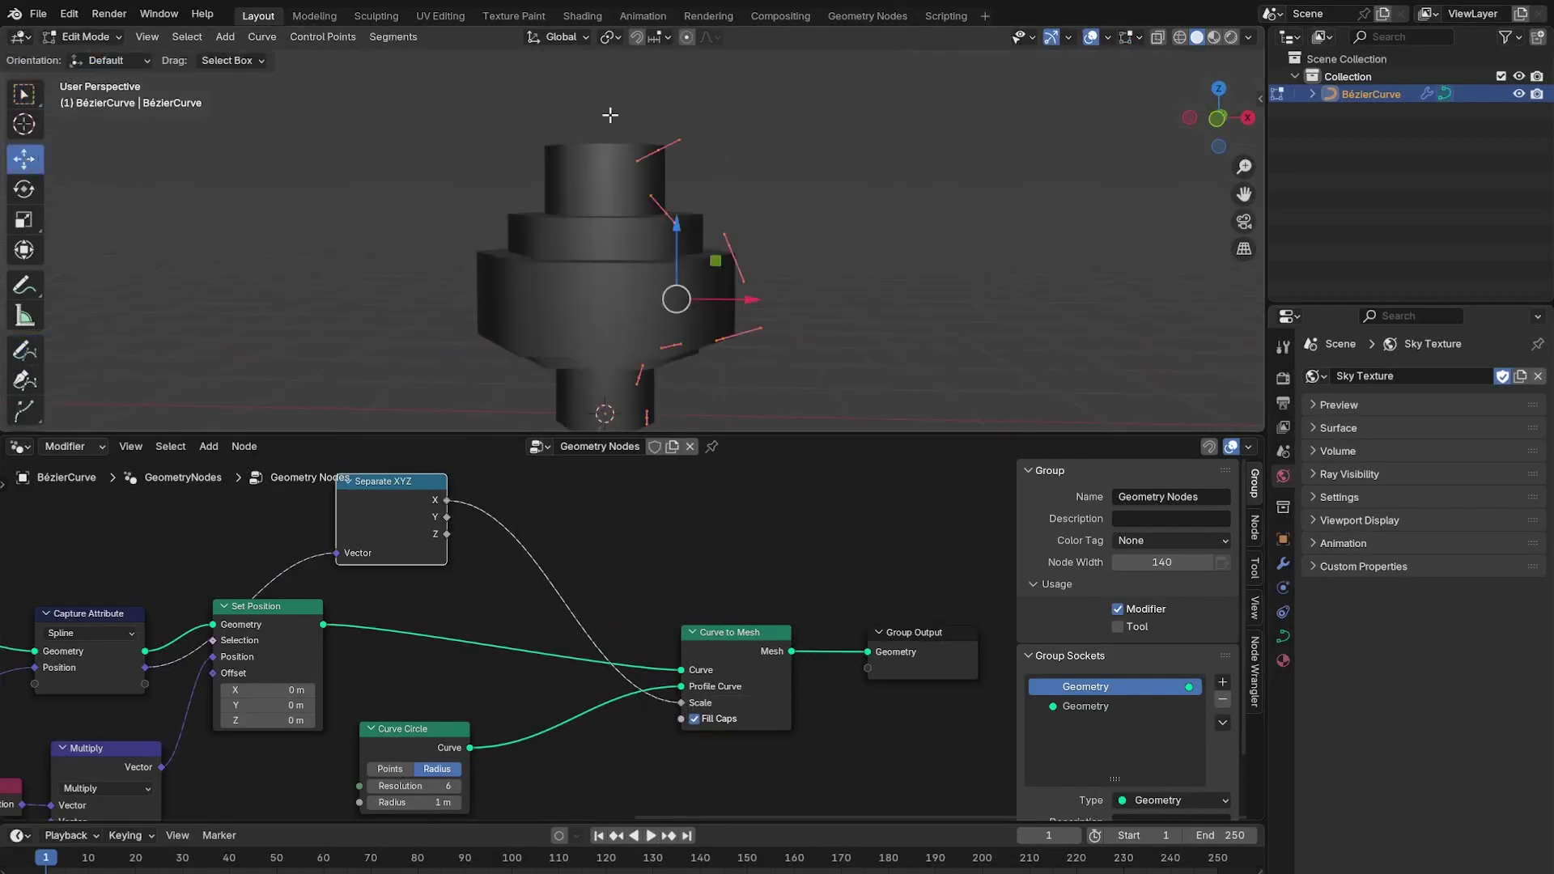
click(652, 151)
key(g)
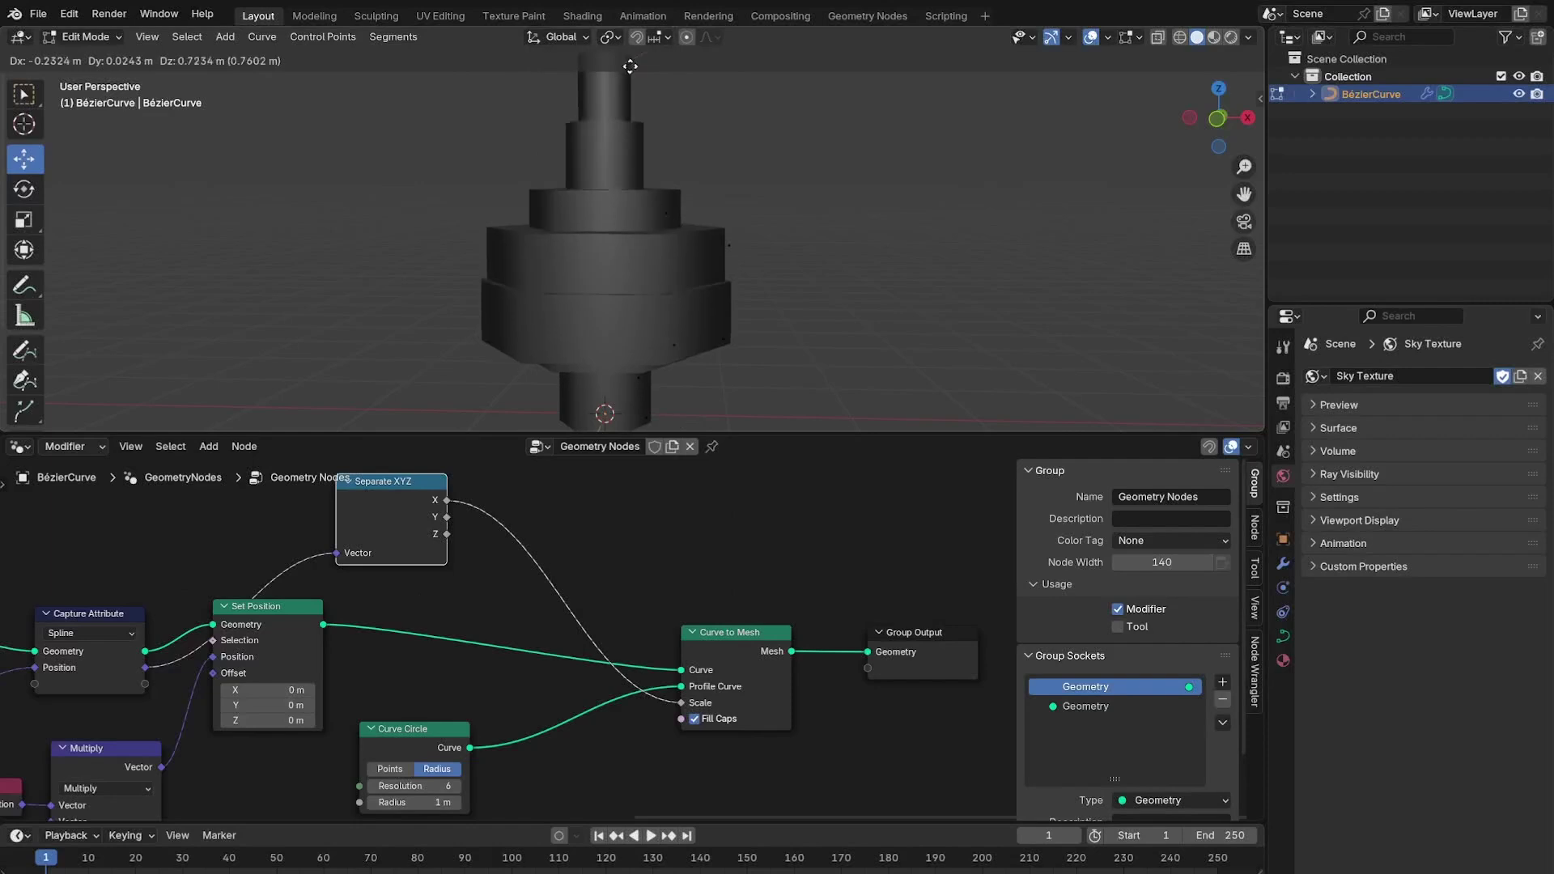
click(743, 123)
key(Tab)
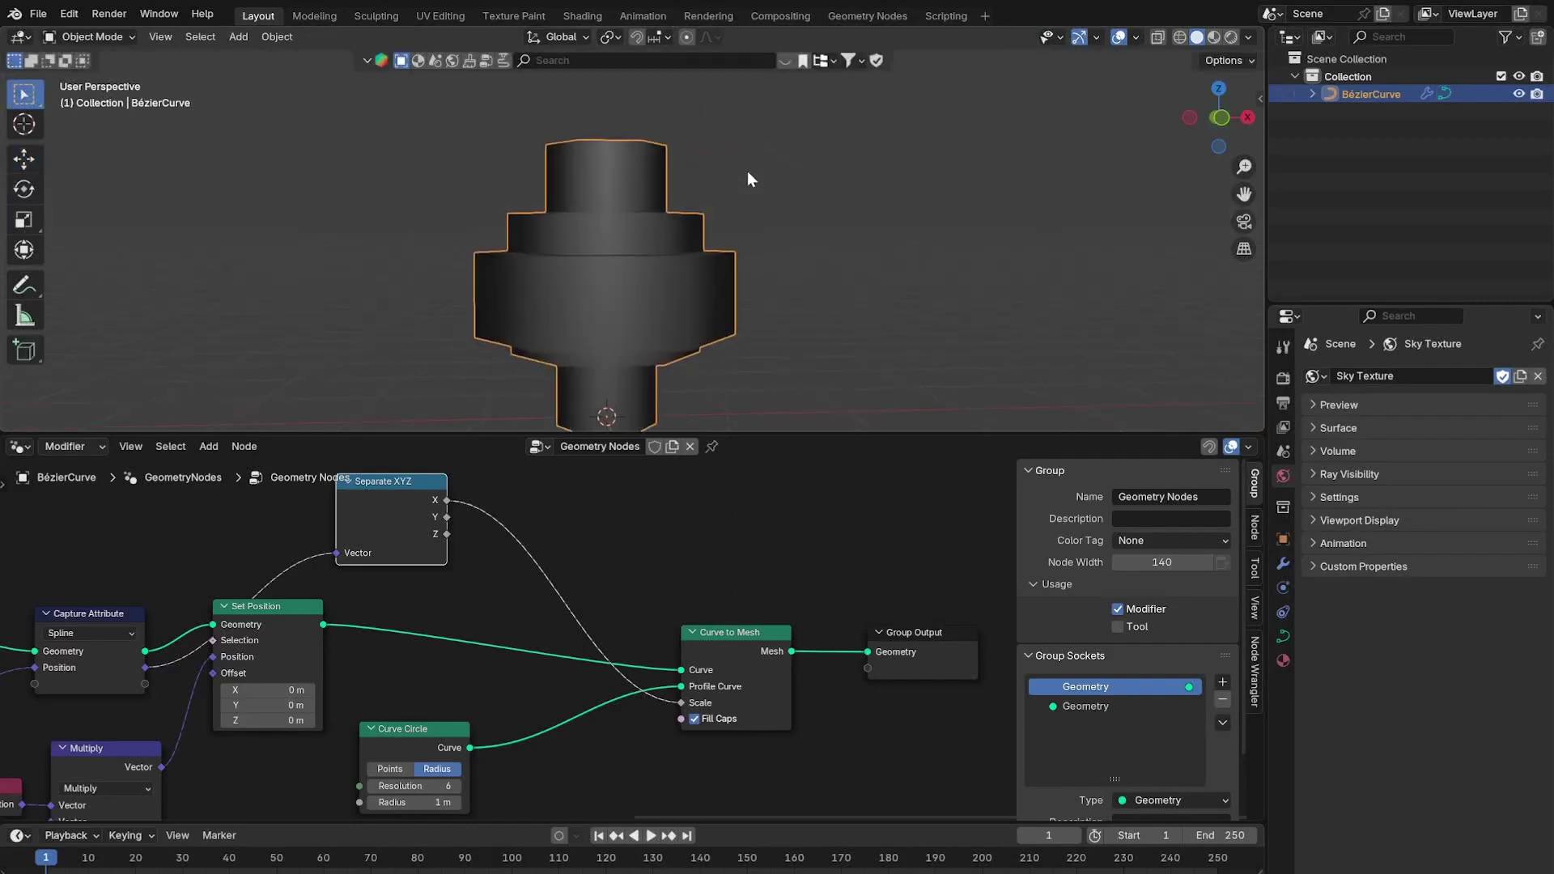
Move the Group Output node away from Curve to Mesh to make room for more nodes between them.
middle_drag(831, 668, 528, 639)
drag(74, 520, 45, 520)
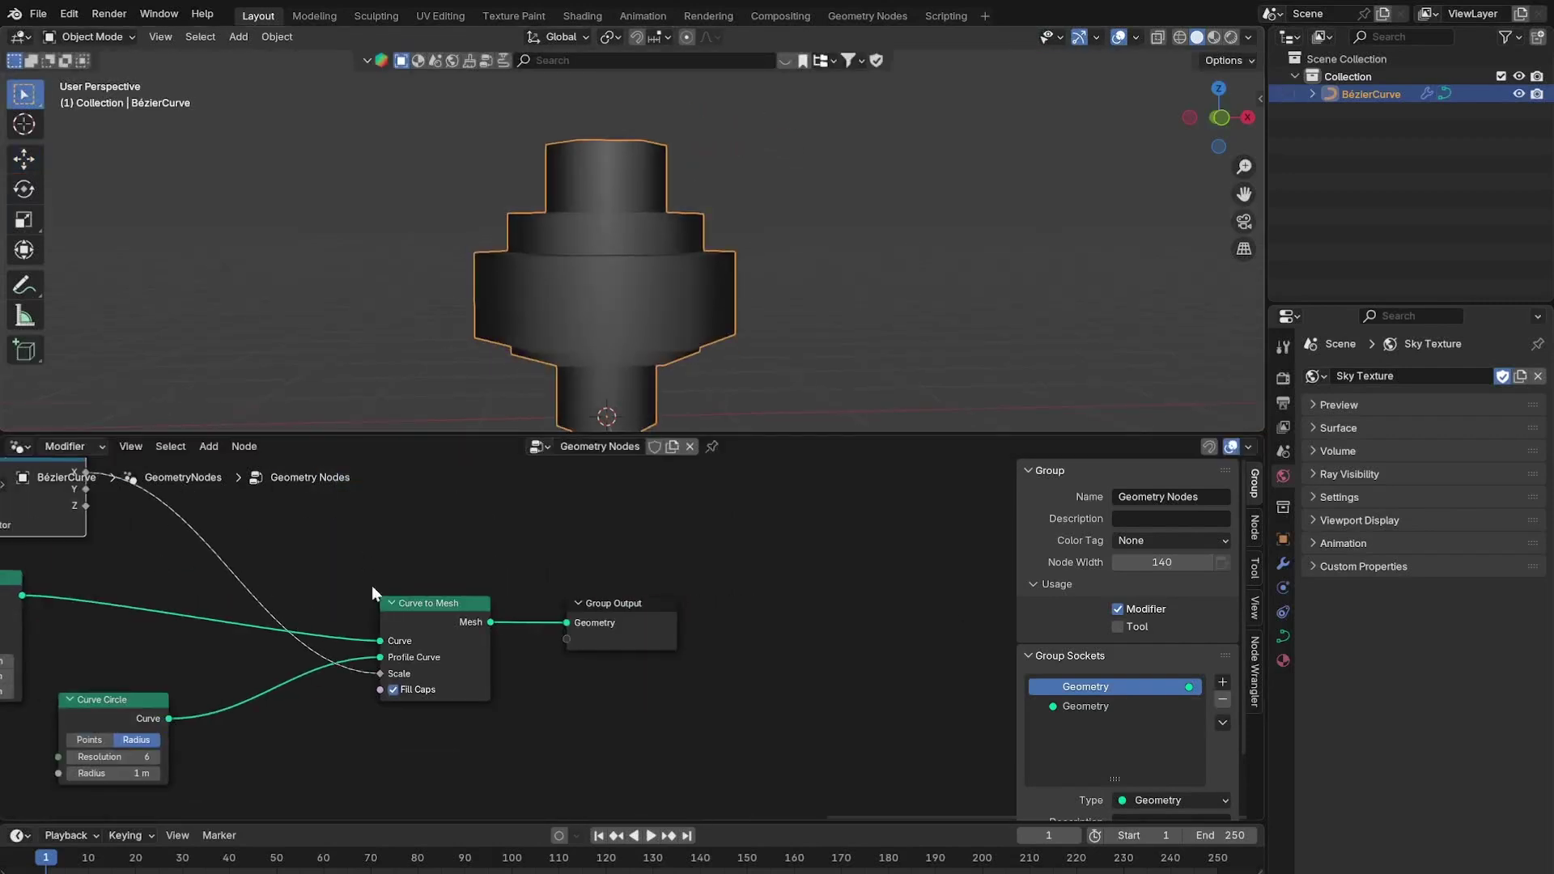
scroll(372, 585, down, 8)
scroll(550, 581, up, 10)
click(364, 565)
drag(364, 565, 812, 569)
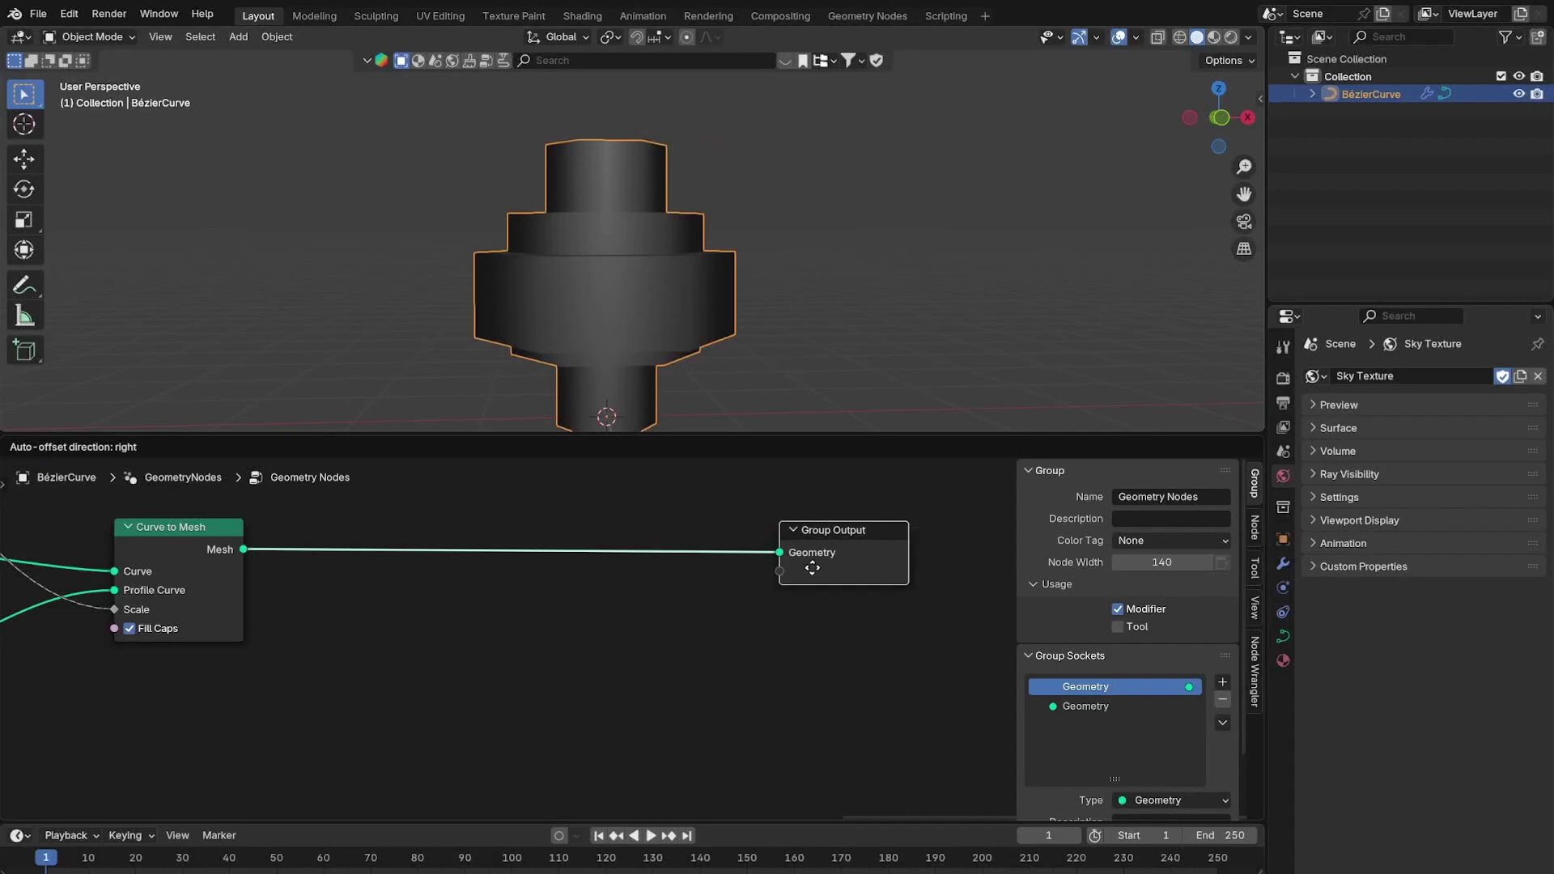
Insert a Triangulate node between Curve to Mesh and Group Output.
middle_drag(528, 578, 678, 579)
key(shift+a)
click(680, 501)
text(to)
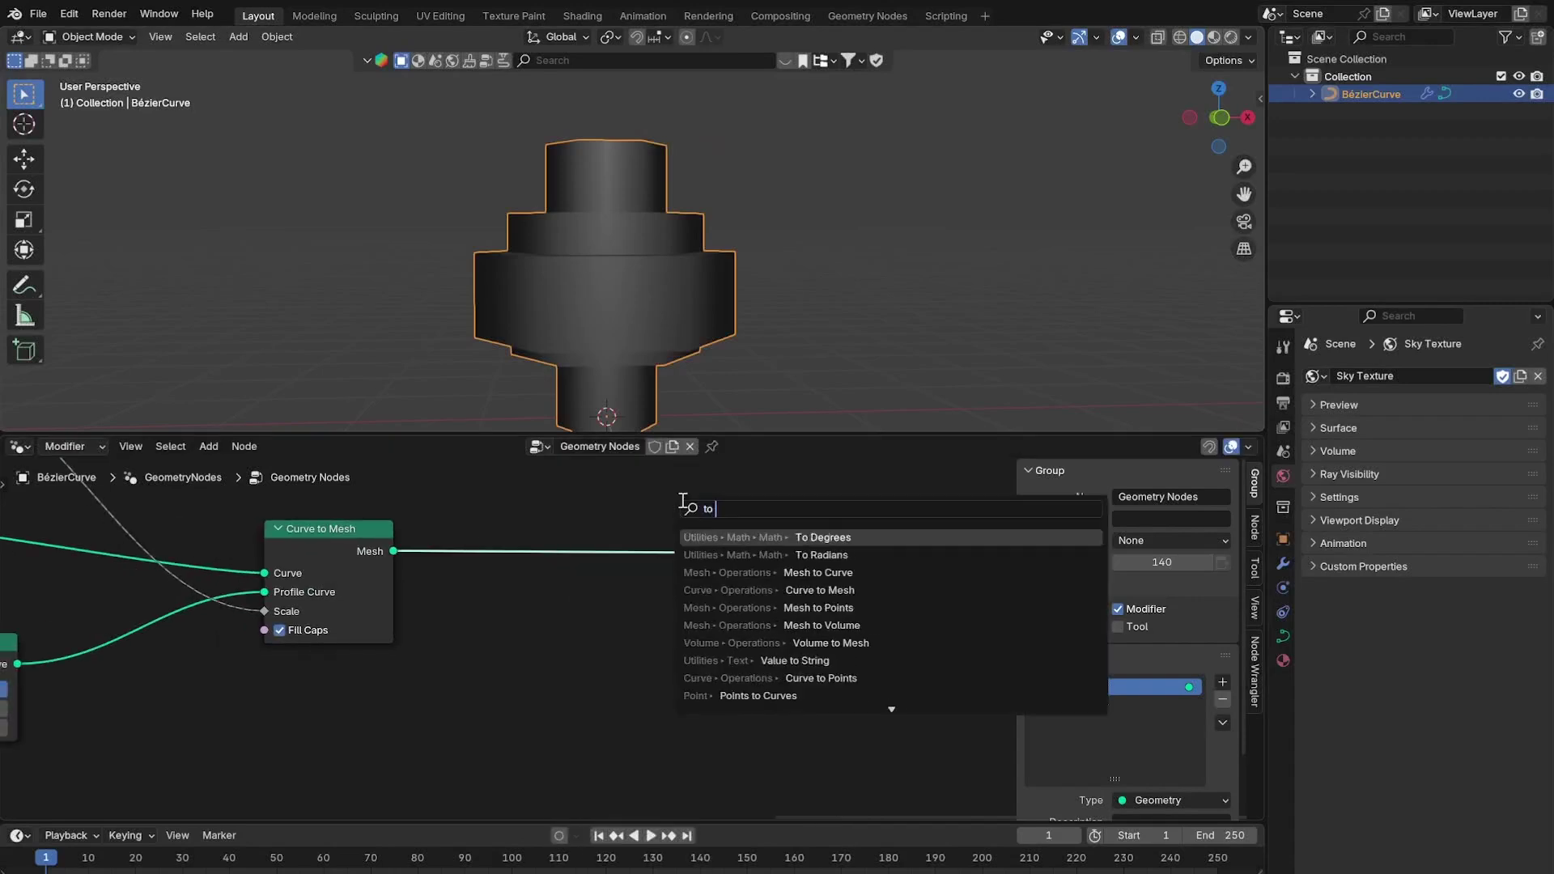
key(BackSpace)
key(BackSpace)
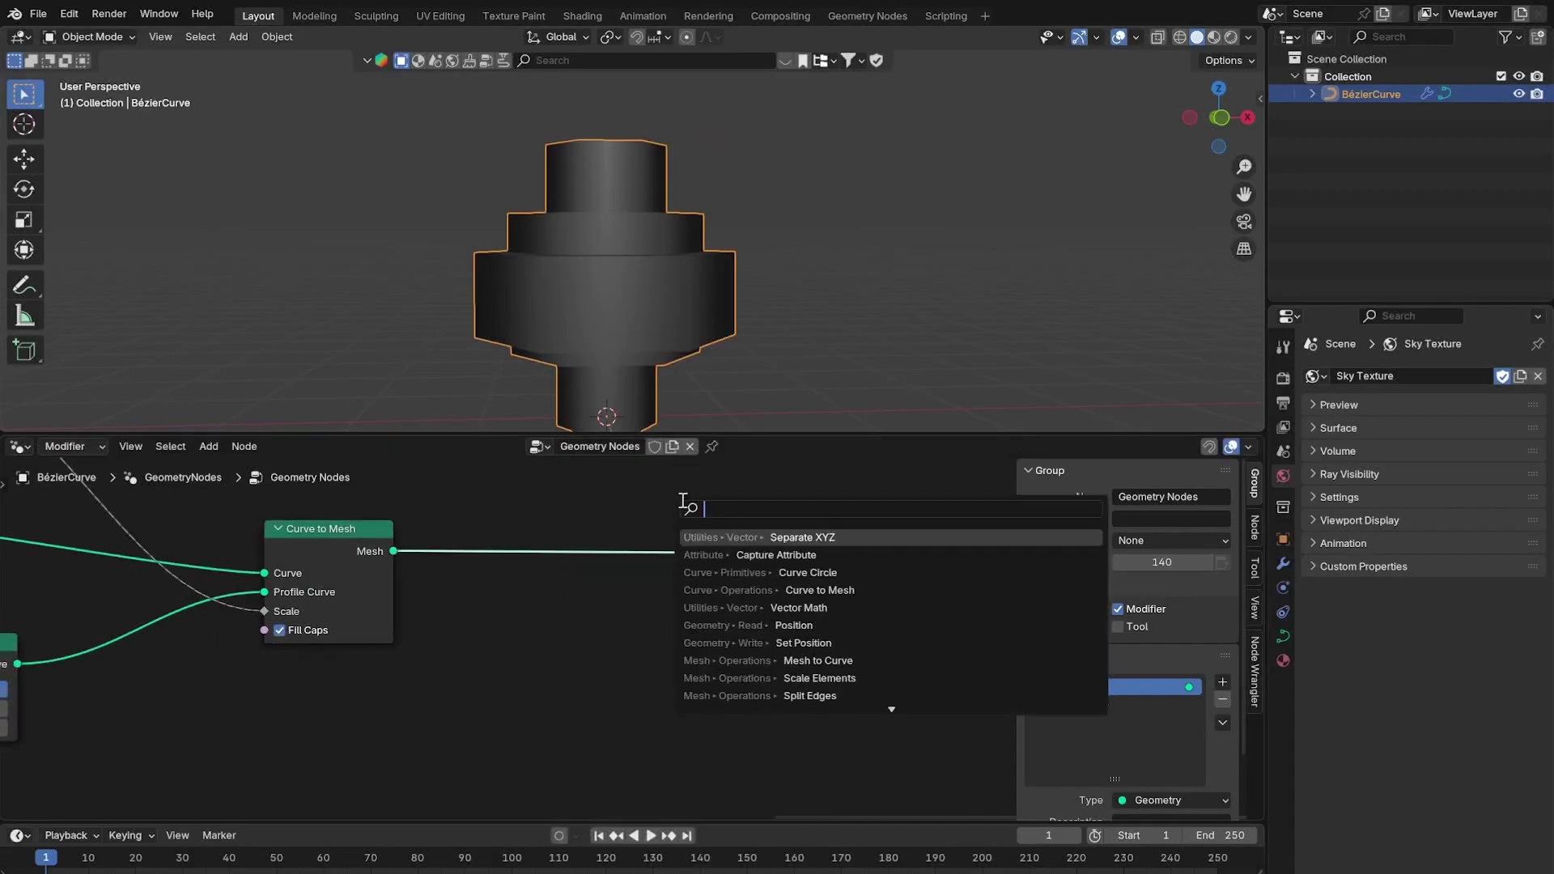
text(tria)
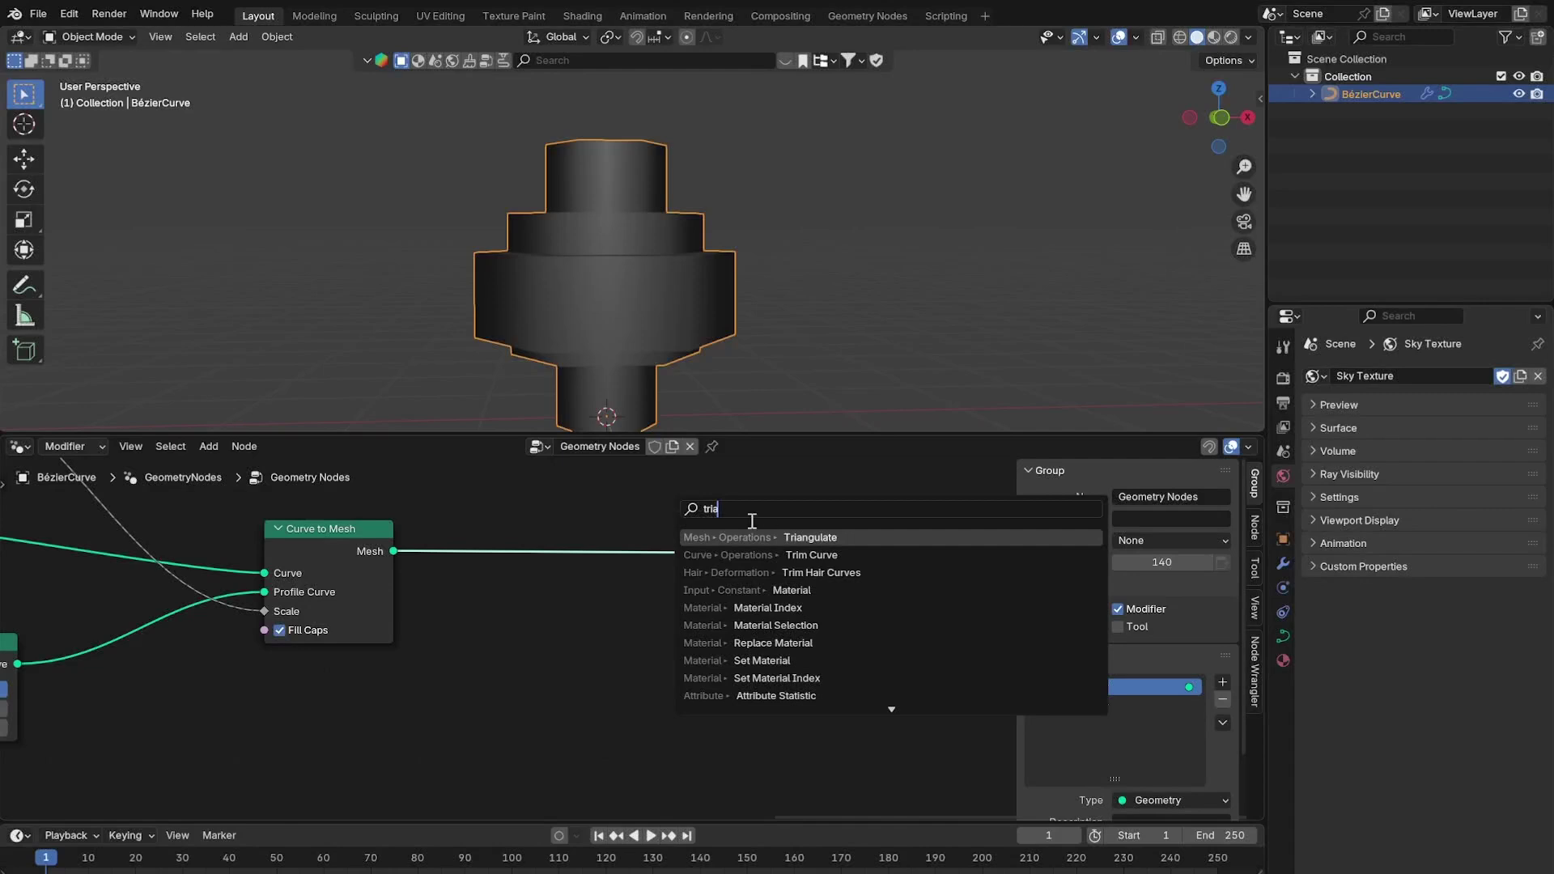
click(770, 533)
click(581, 518)
Add an unconnected Dual Mesh node below the link from Triangulate to Group Output.
middle_drag(879, 475, 711, 491)
key(shift+a)
click(718, 487)
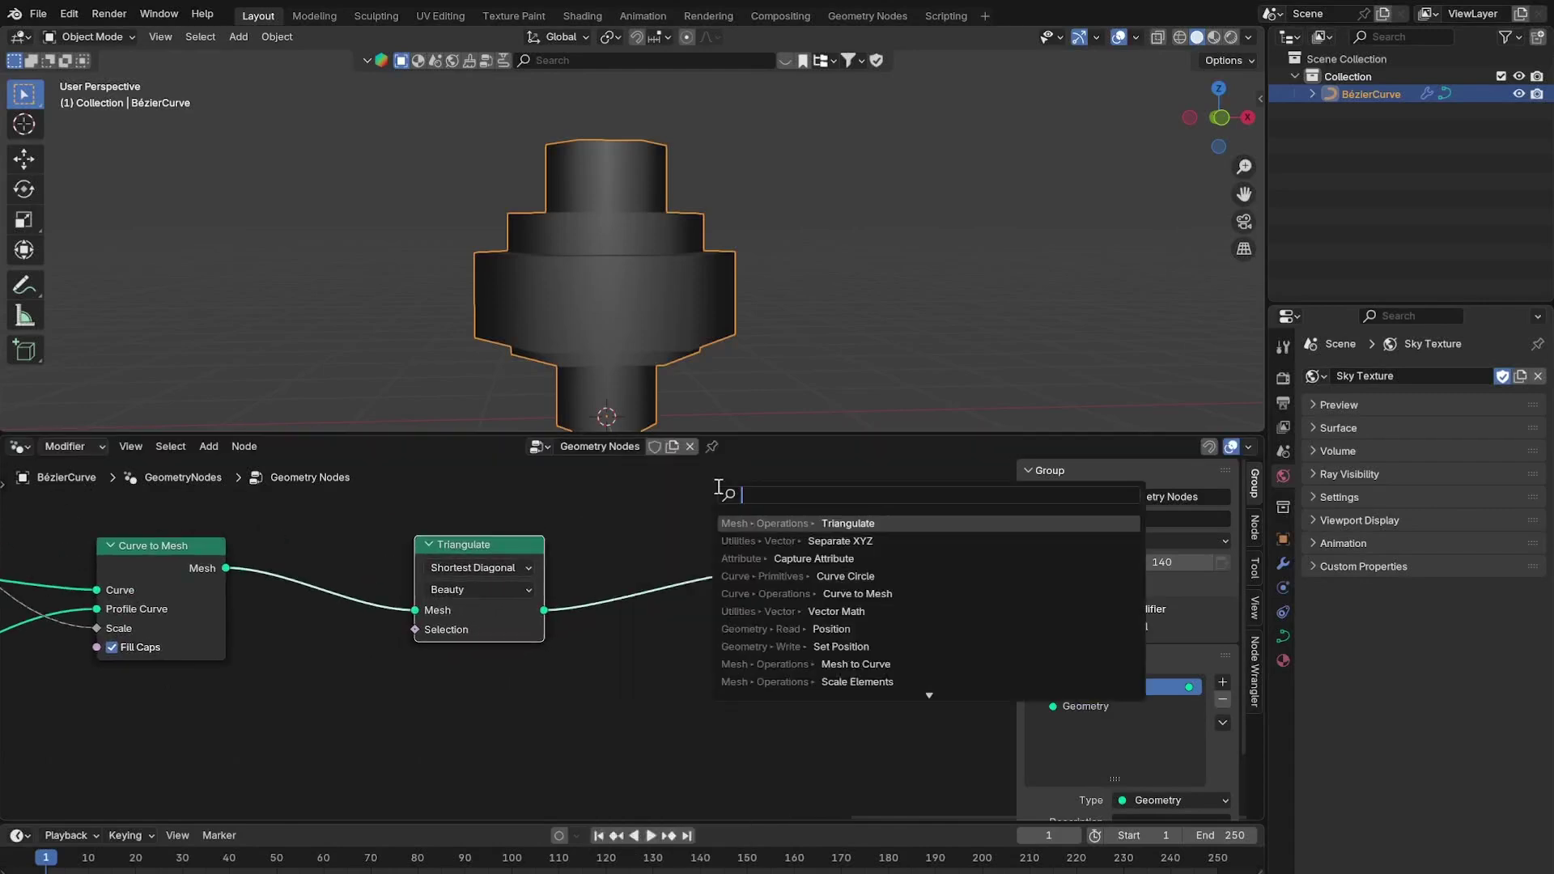
text(dual)
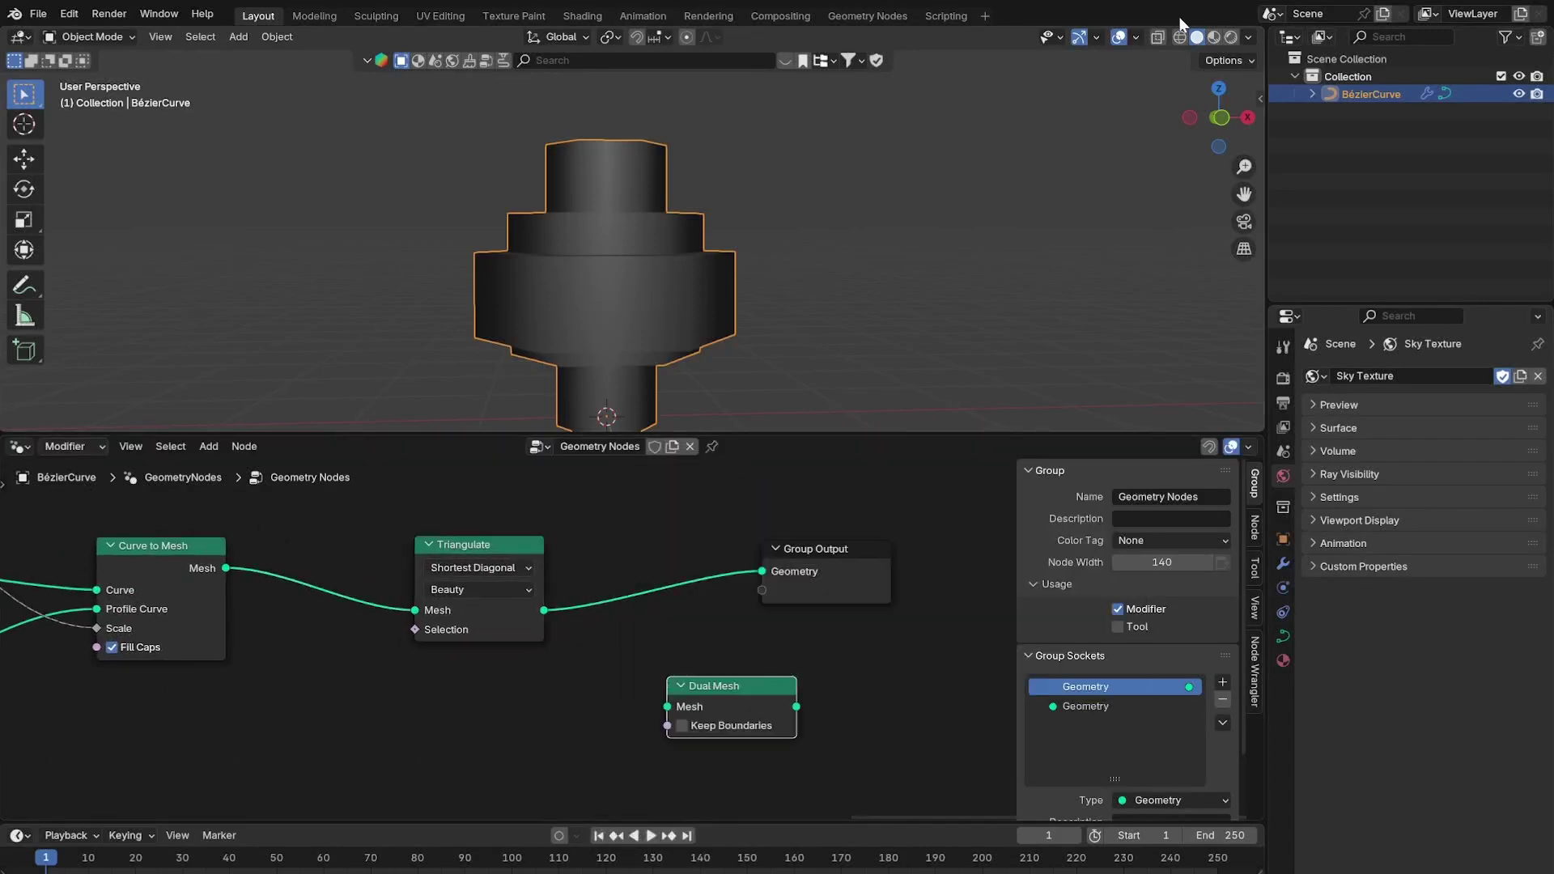
Compare the mesh in wireframe with the Triangulate node muted and unmuted, and return to solid shading.
click(1180, 37)
scroll(828, 261, up, 3)
key(m)
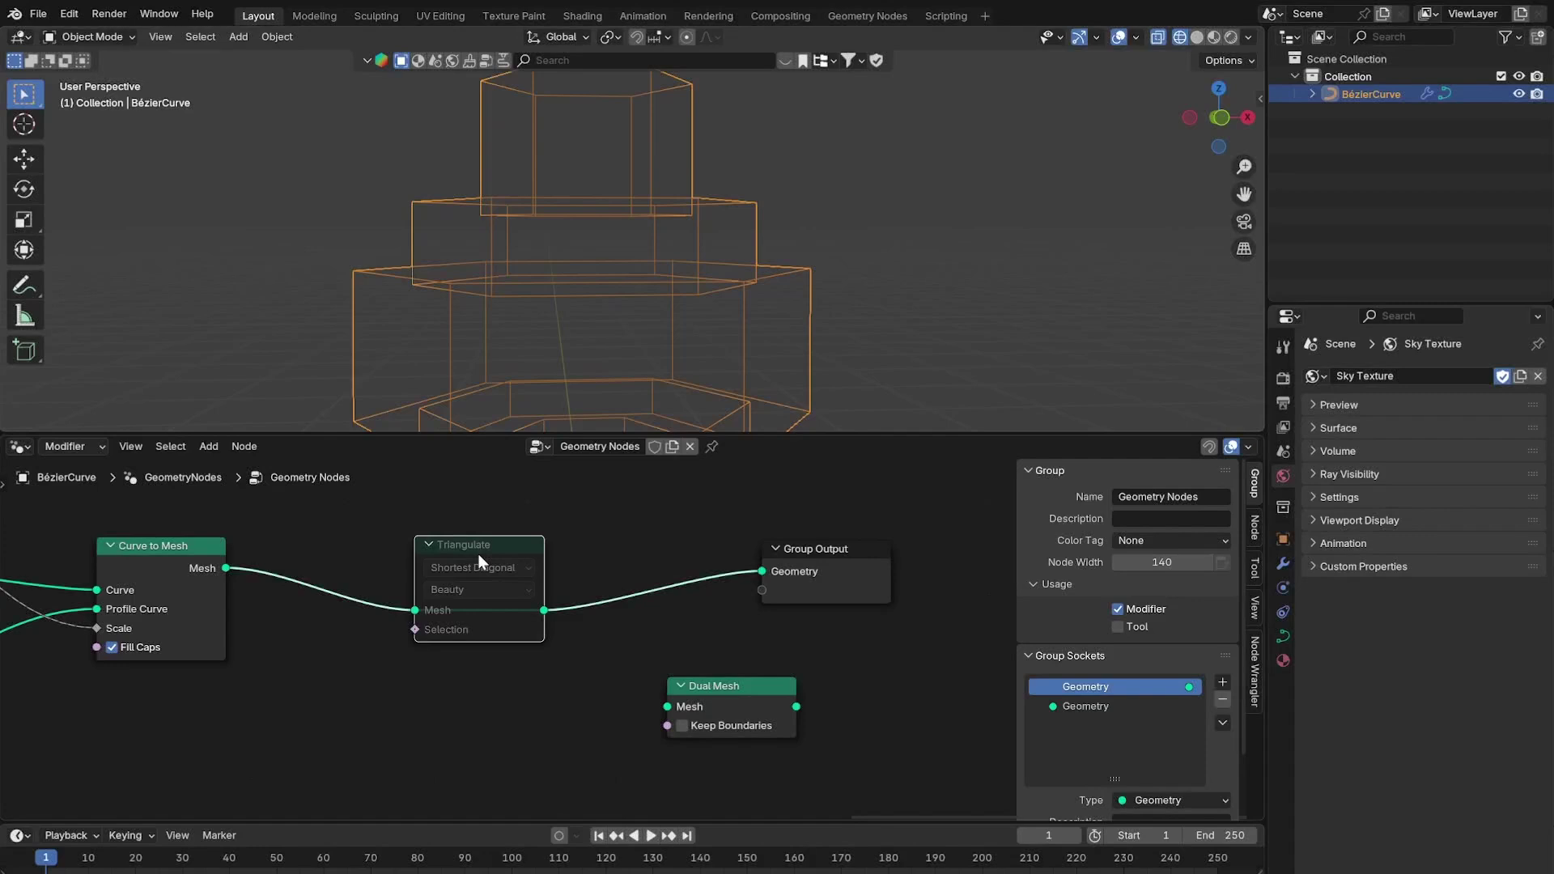
middle_drag(461, 217, 760, 304)
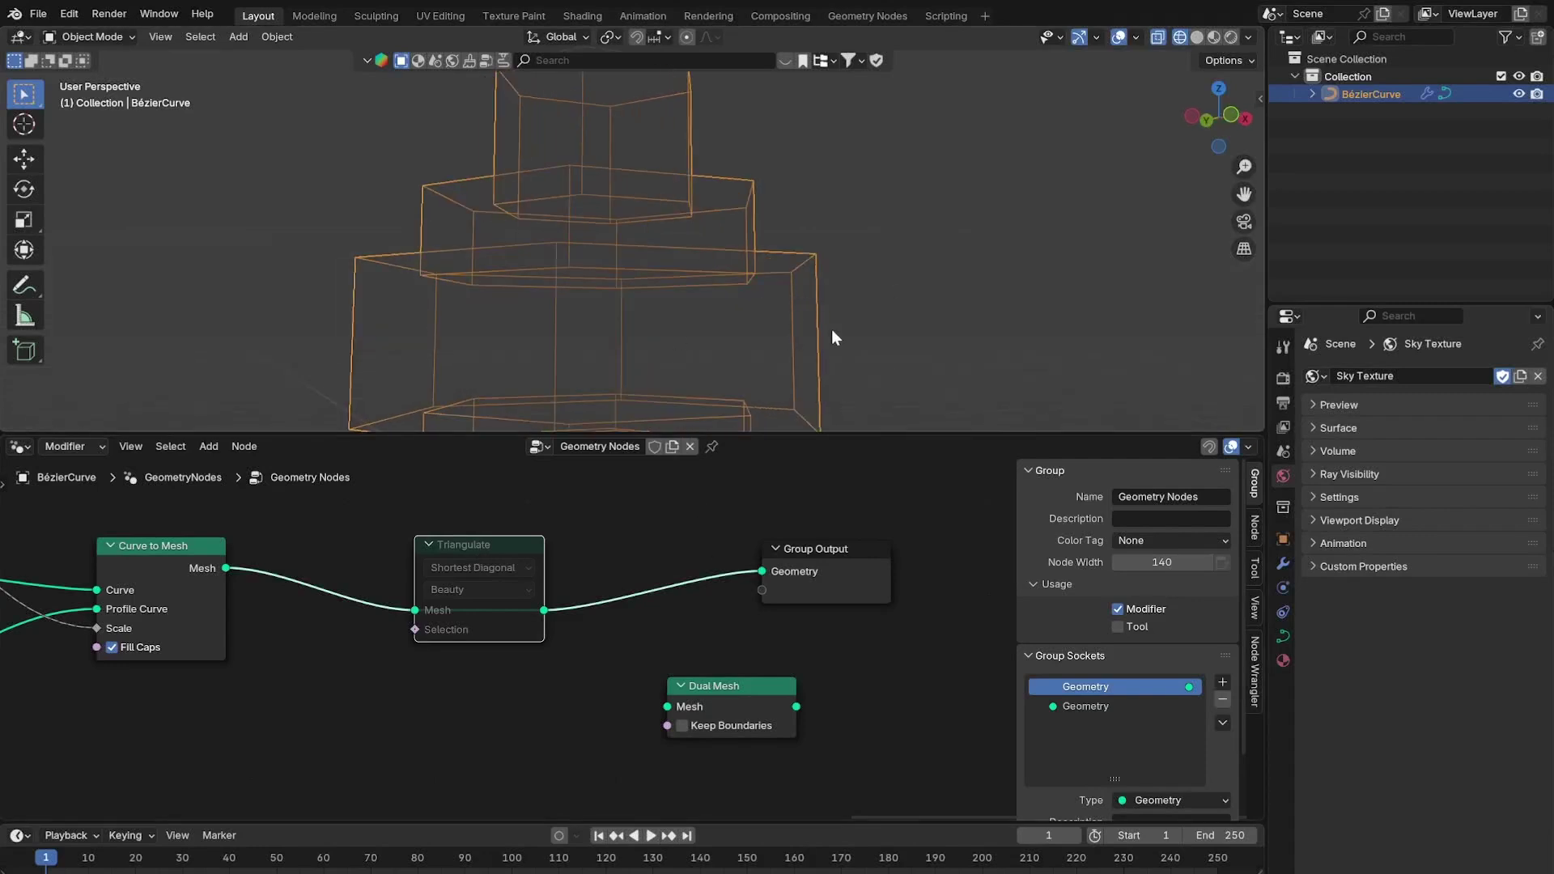
key(m)
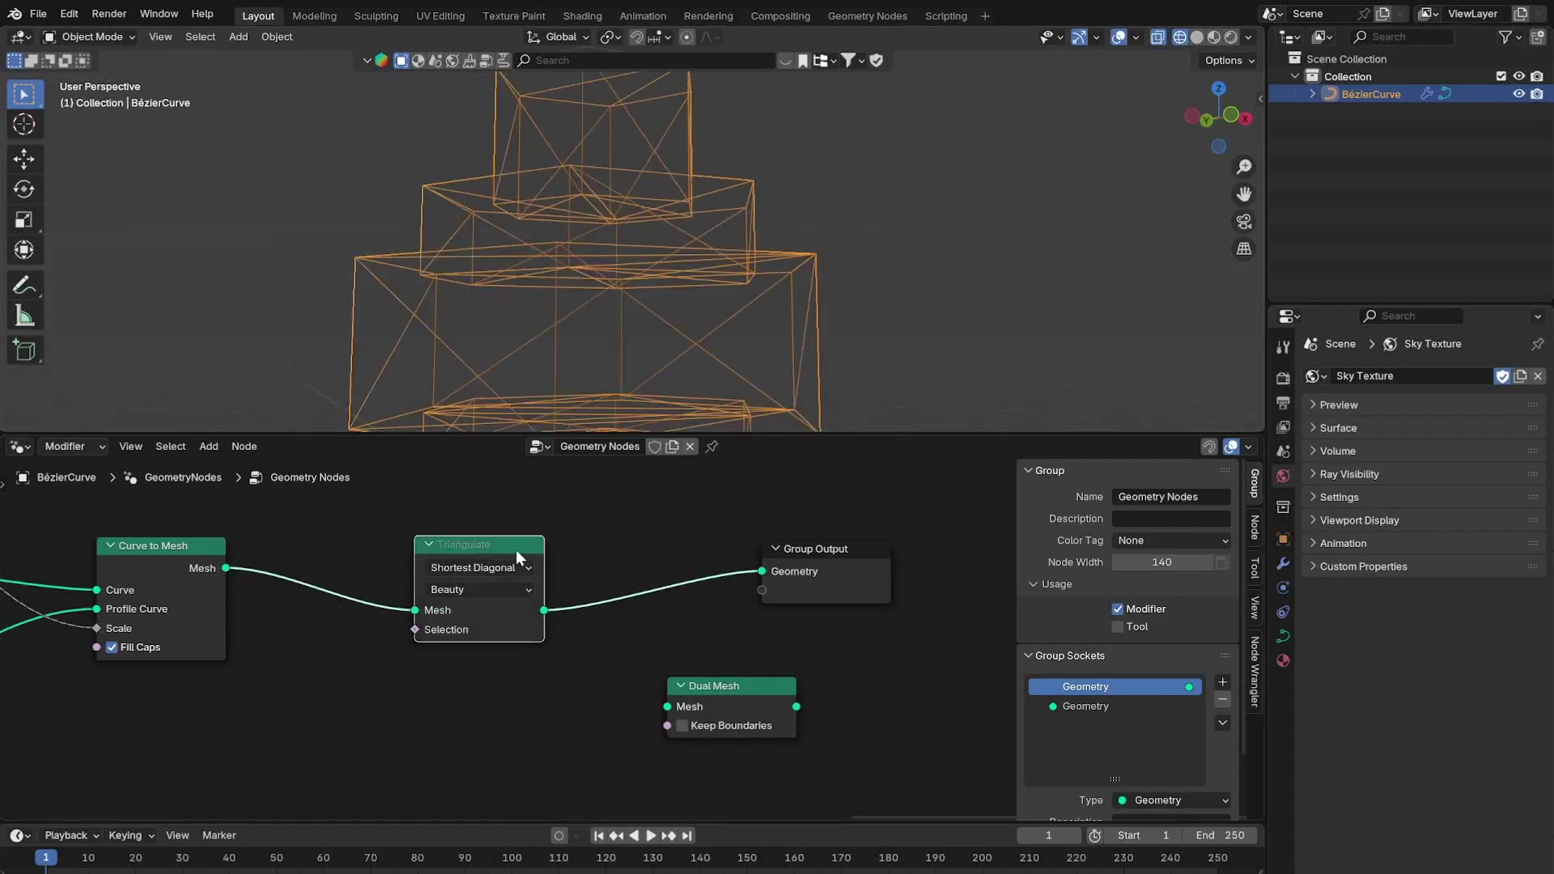
click(1197, 38)
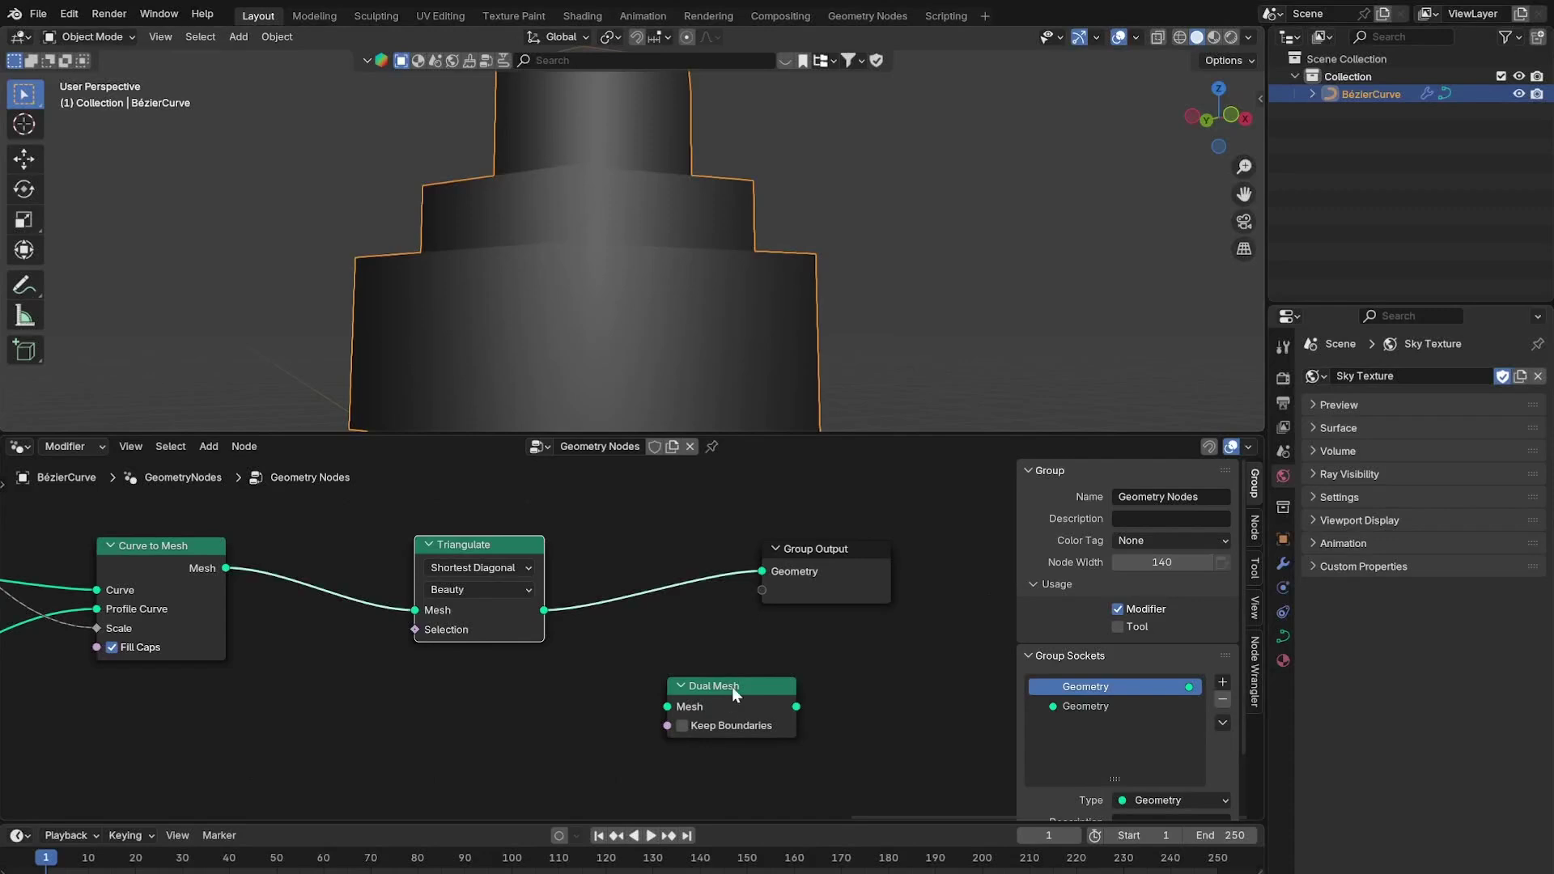
Insert the Dual Mesh node between Triangulate and Group Output and check the mesh in wireframe and solid shading.
drag(750, 693, 679, 576)
click(1182, 39)
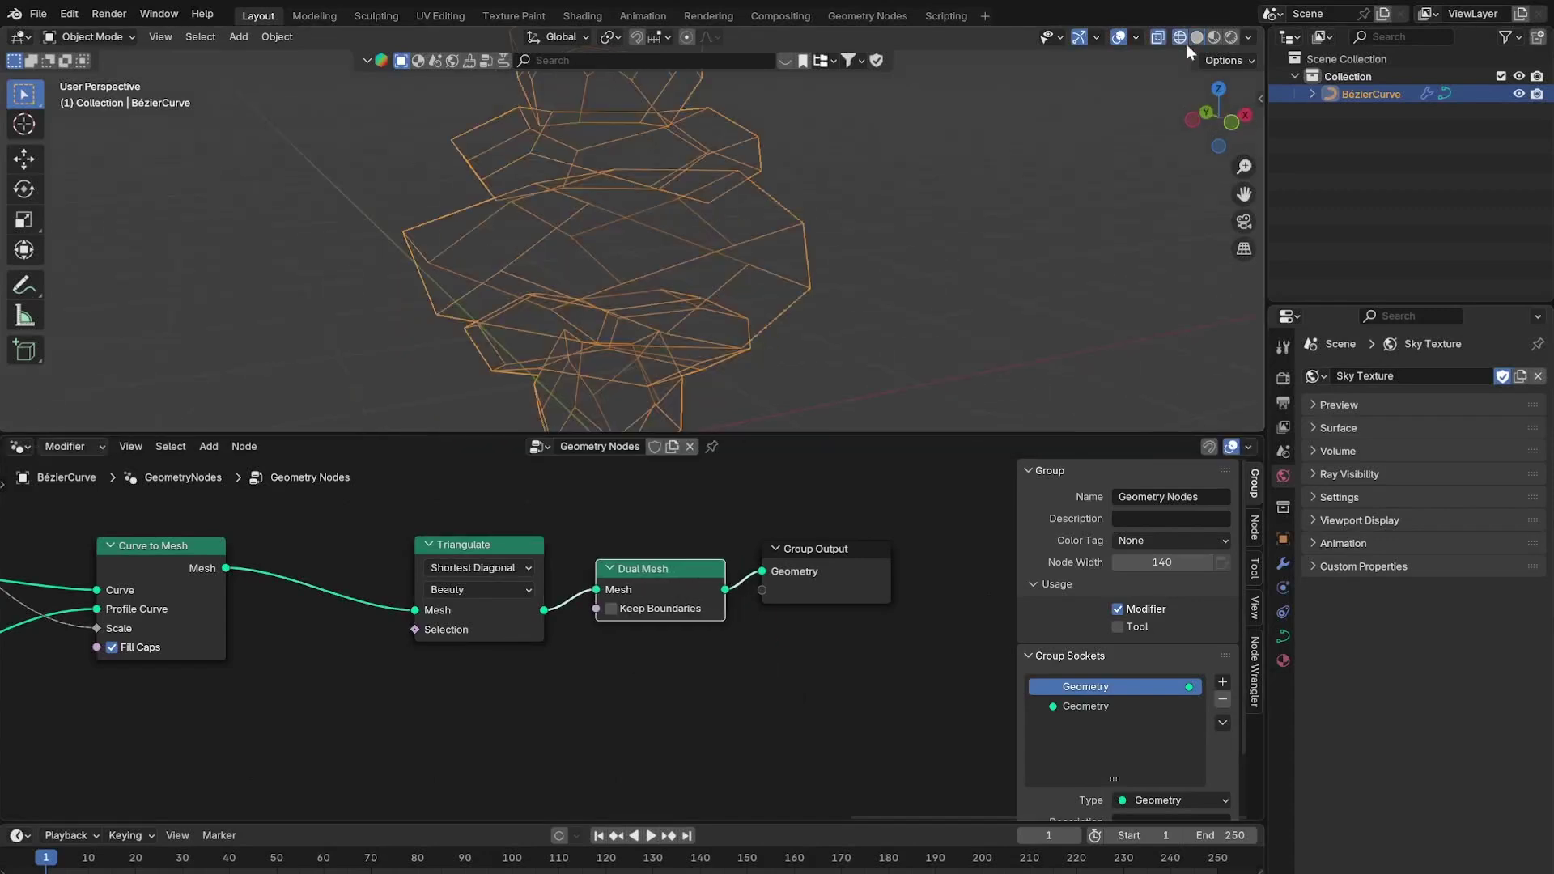
click(1196, 38)
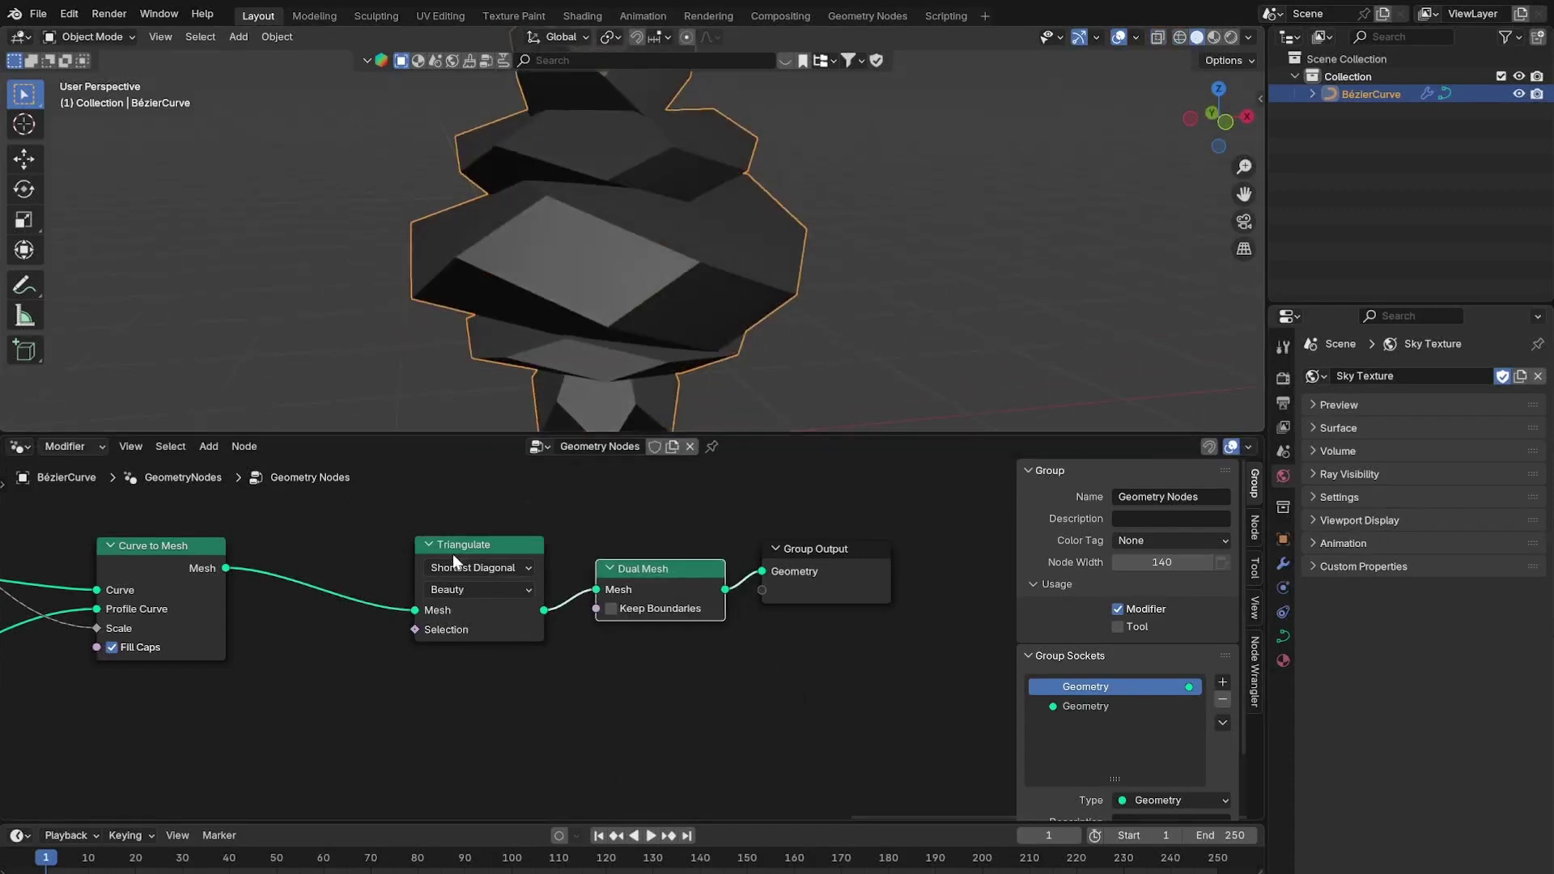
Insert a Subdivide Mesh node between Curve to Mesh and Triangulate.
key(shift+a)
text(sub)
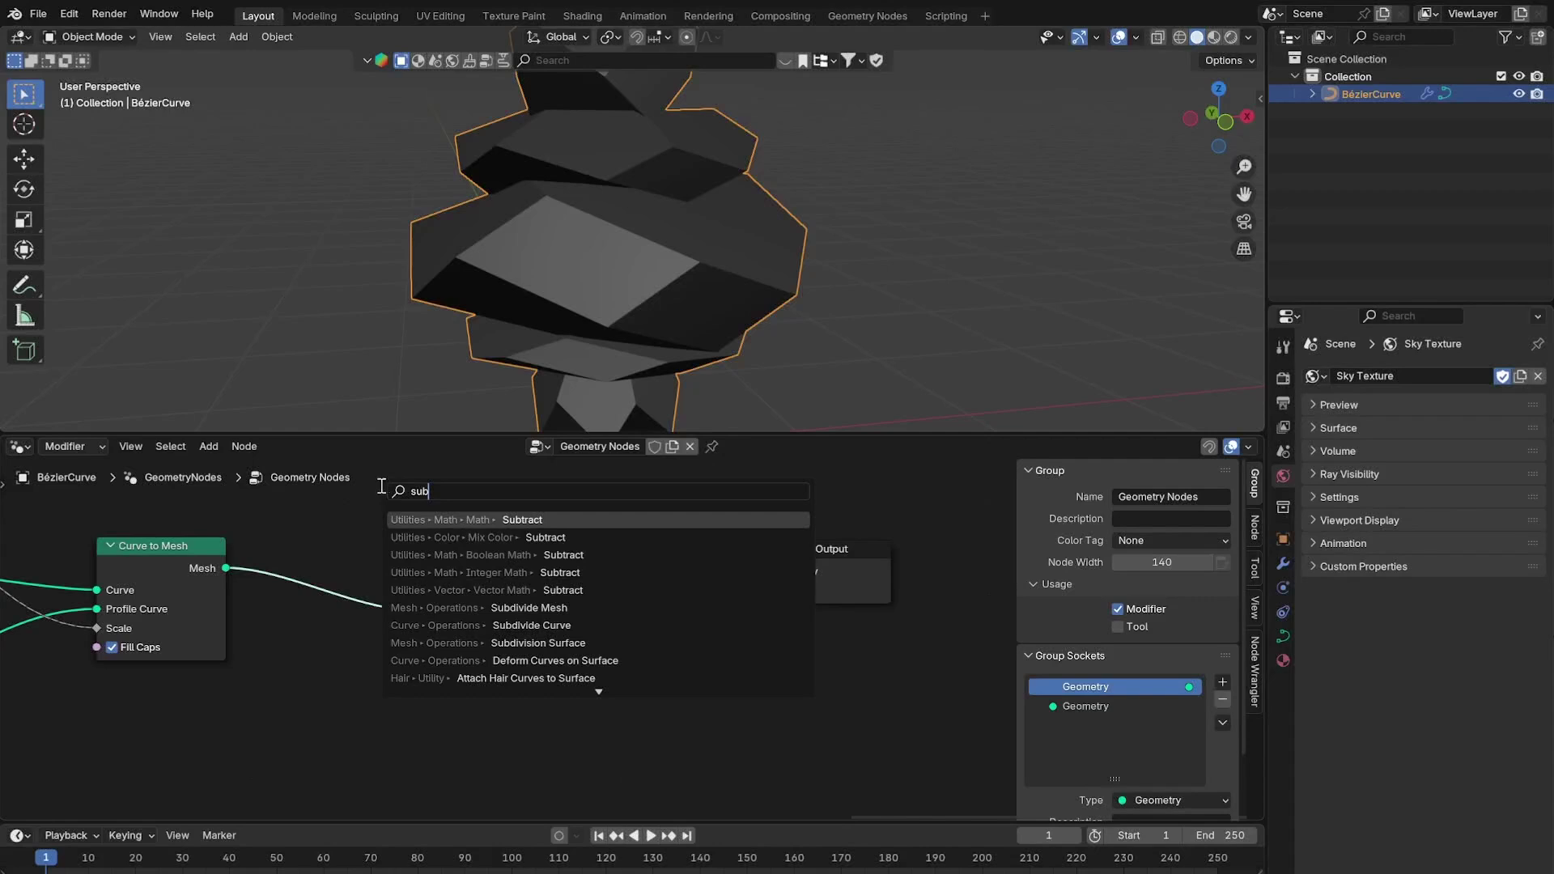
click(534, 608)
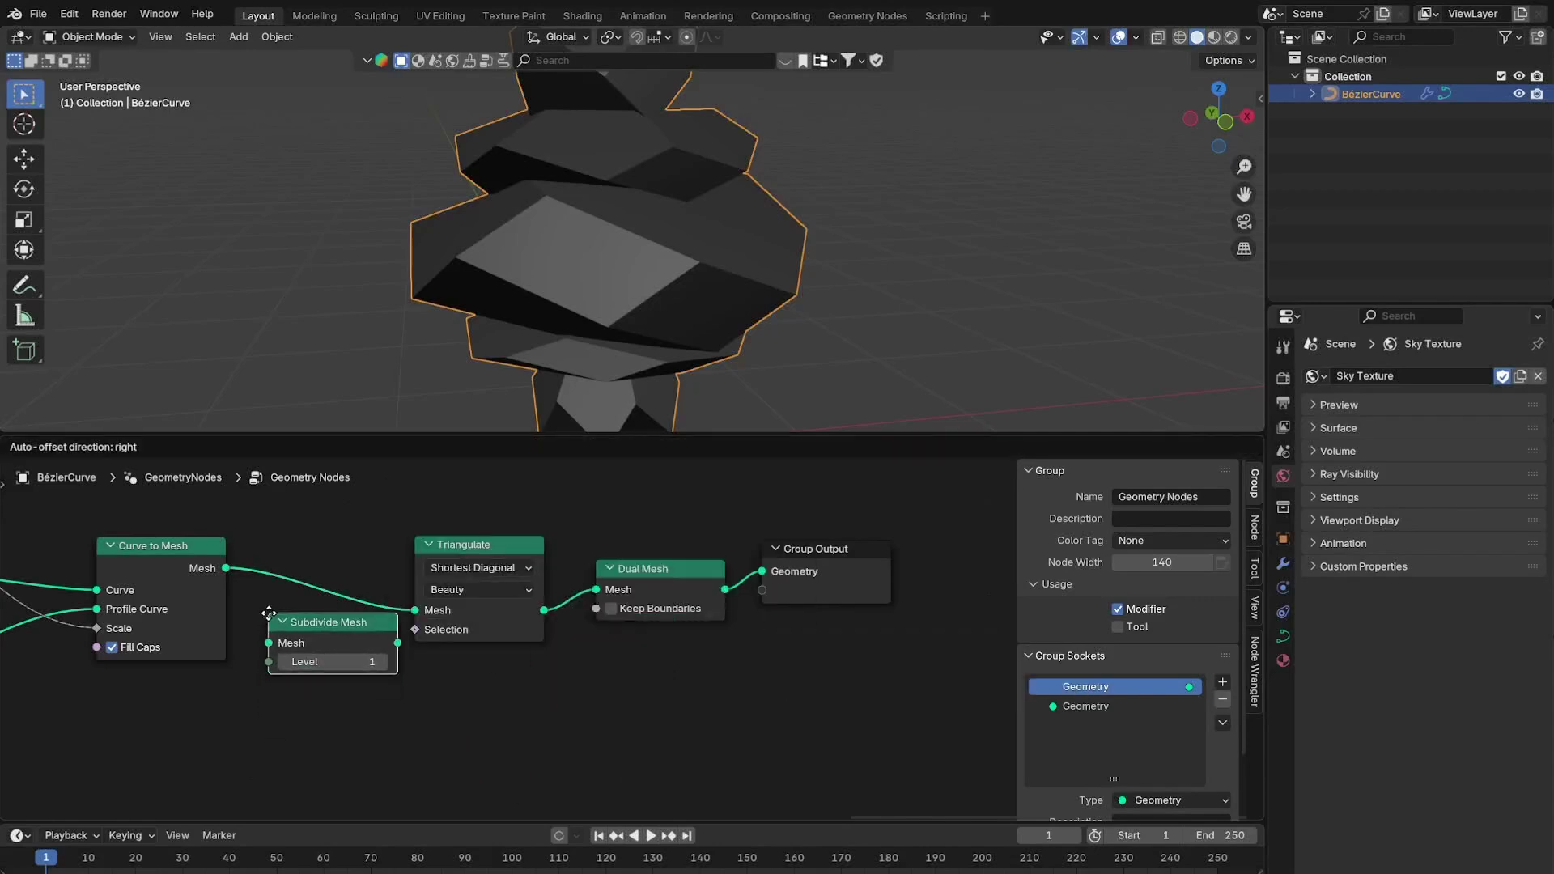
click(272, 579)
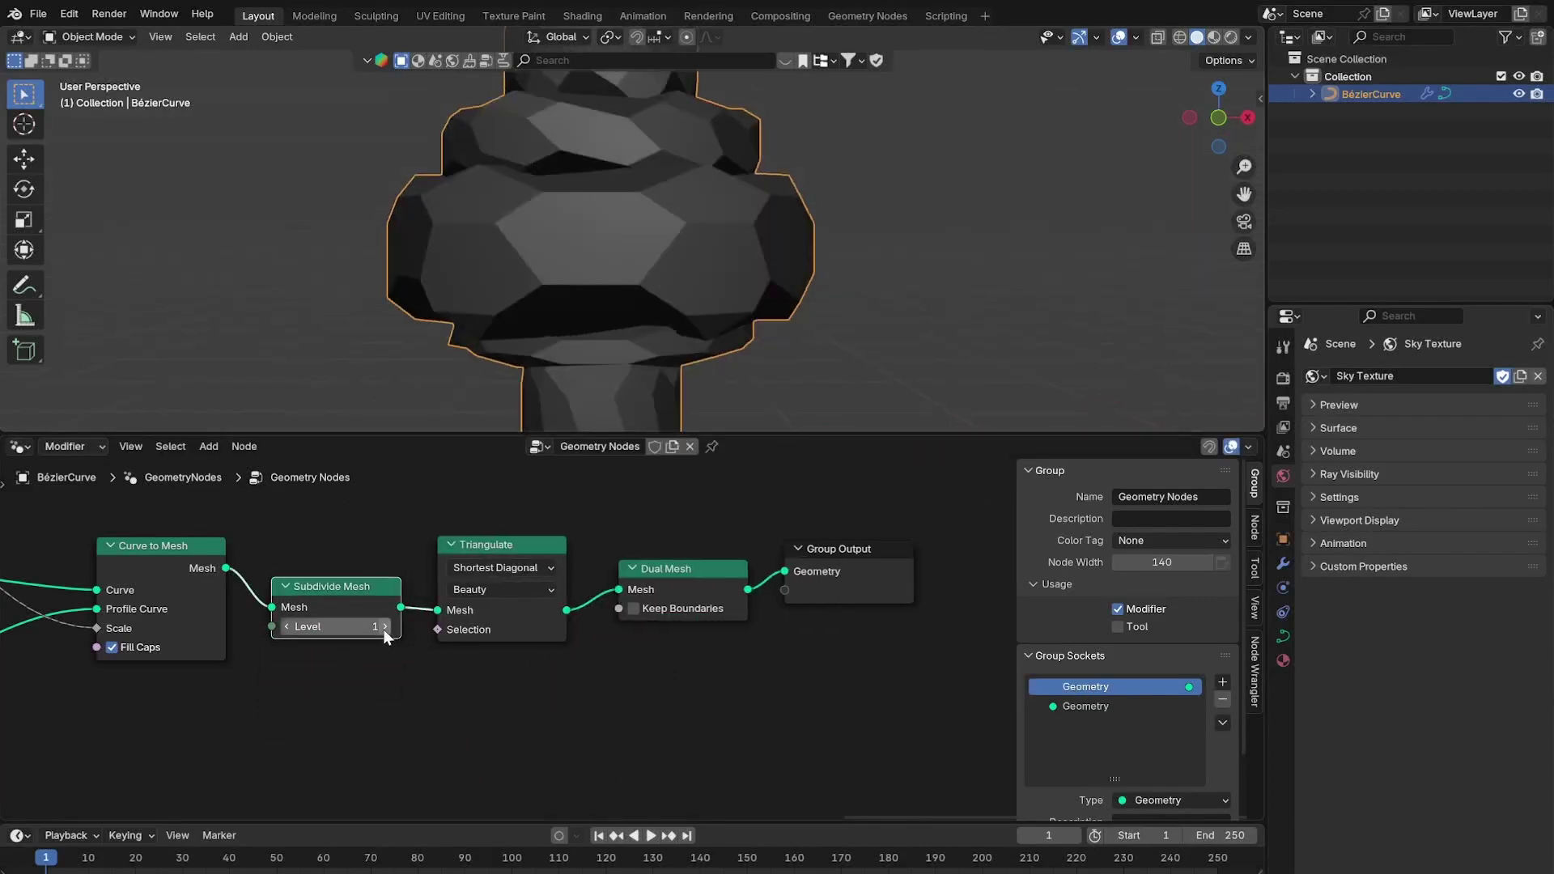
Try several subdivision levels on the Subdivide Mesh node and set its Level to 0.
click(383, 627)
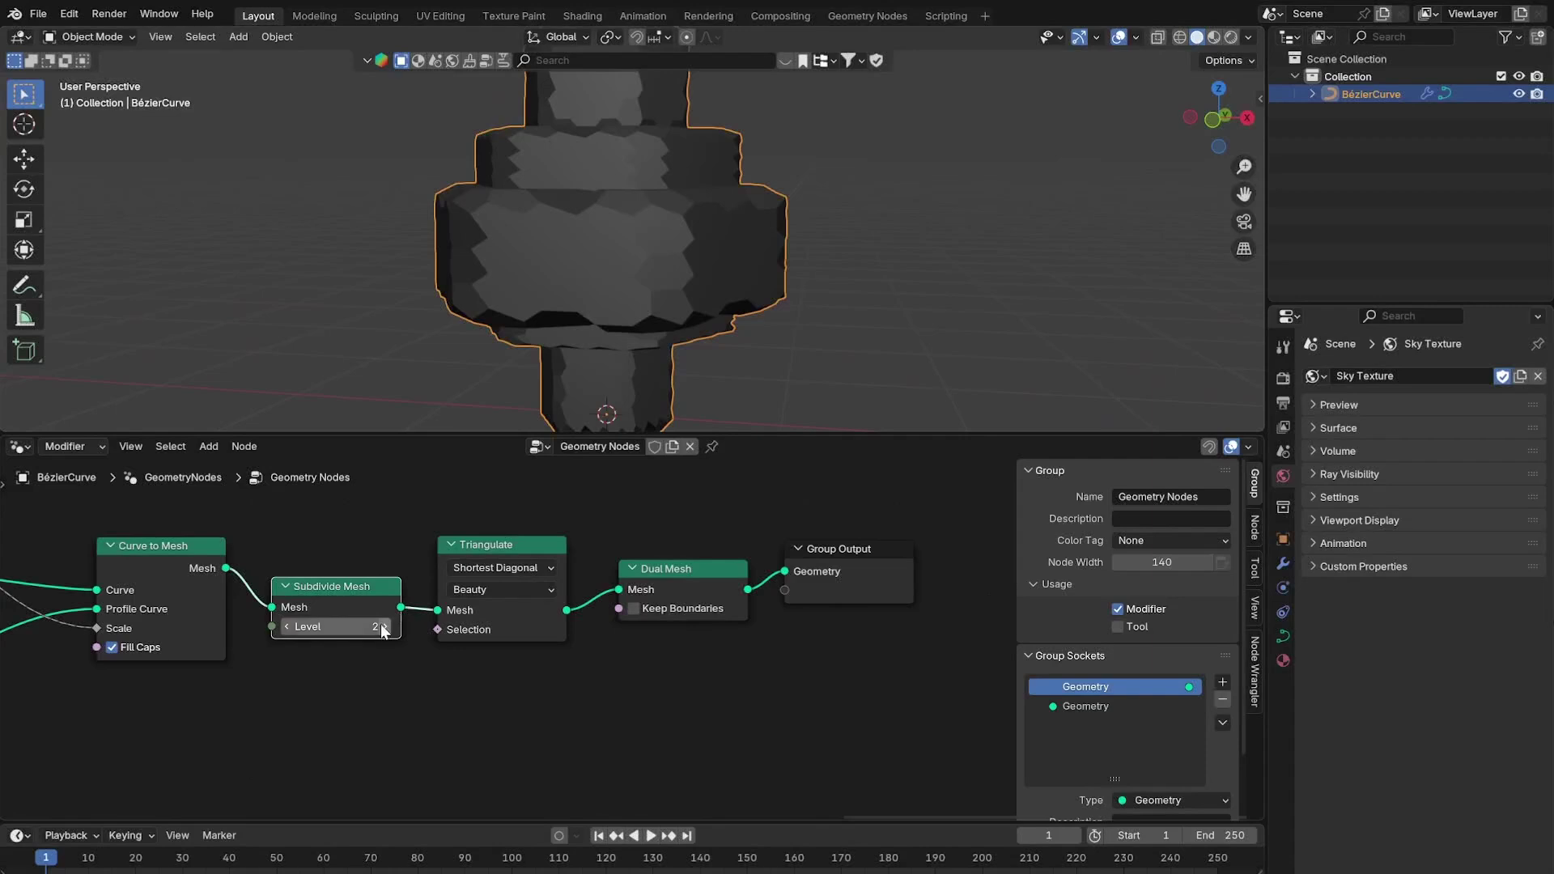
click(383, 628)
click(288, 631)
click(288, 631)
click(288, 631)
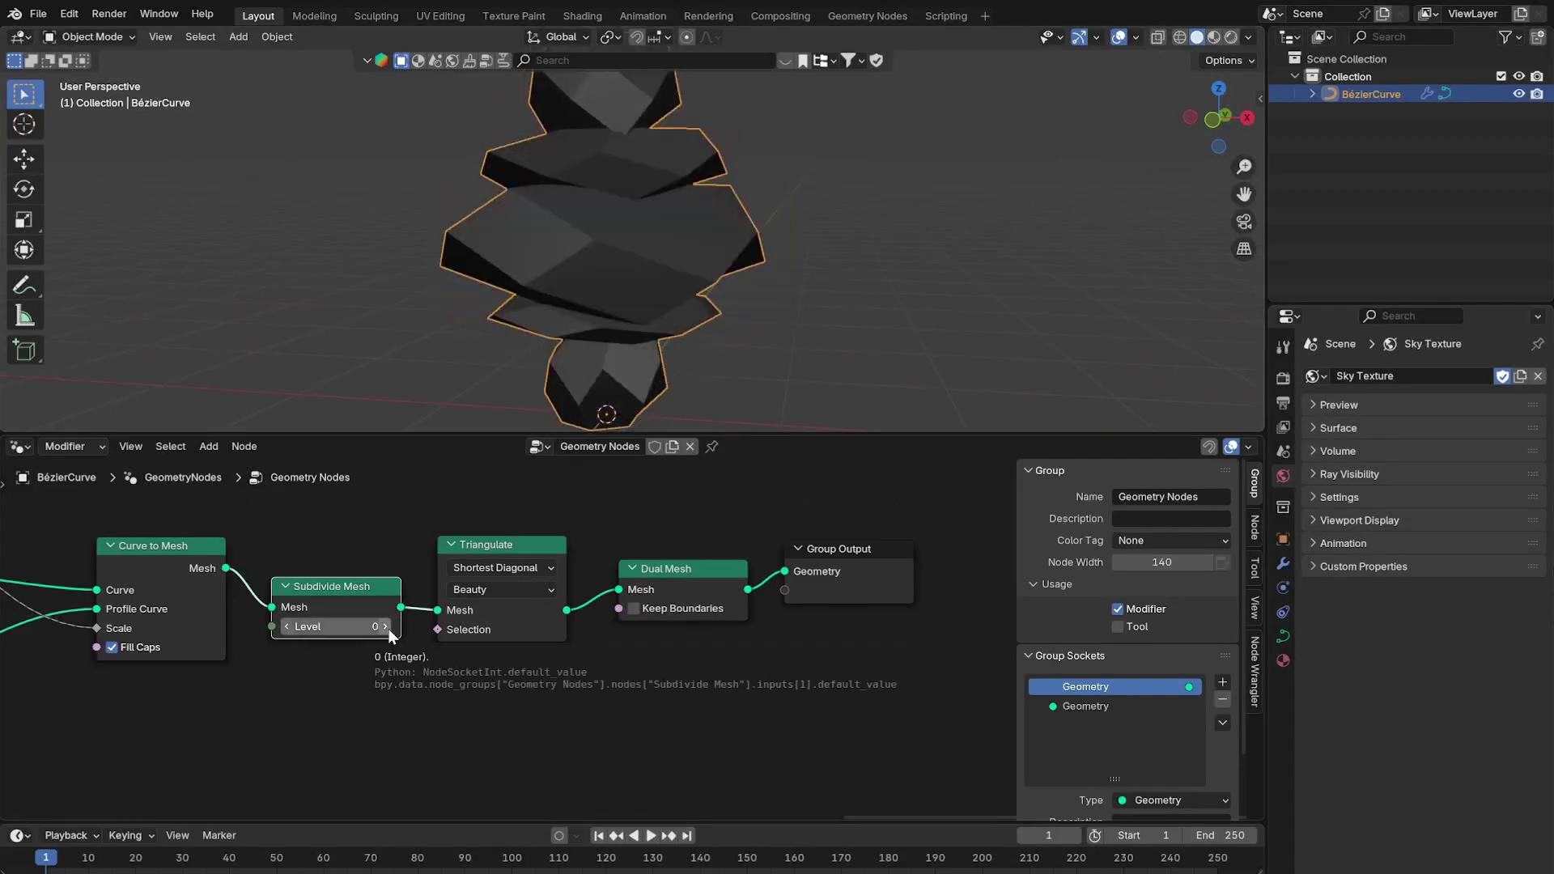
click(387, 628)
middle_drag(801, 162, 868, 152)
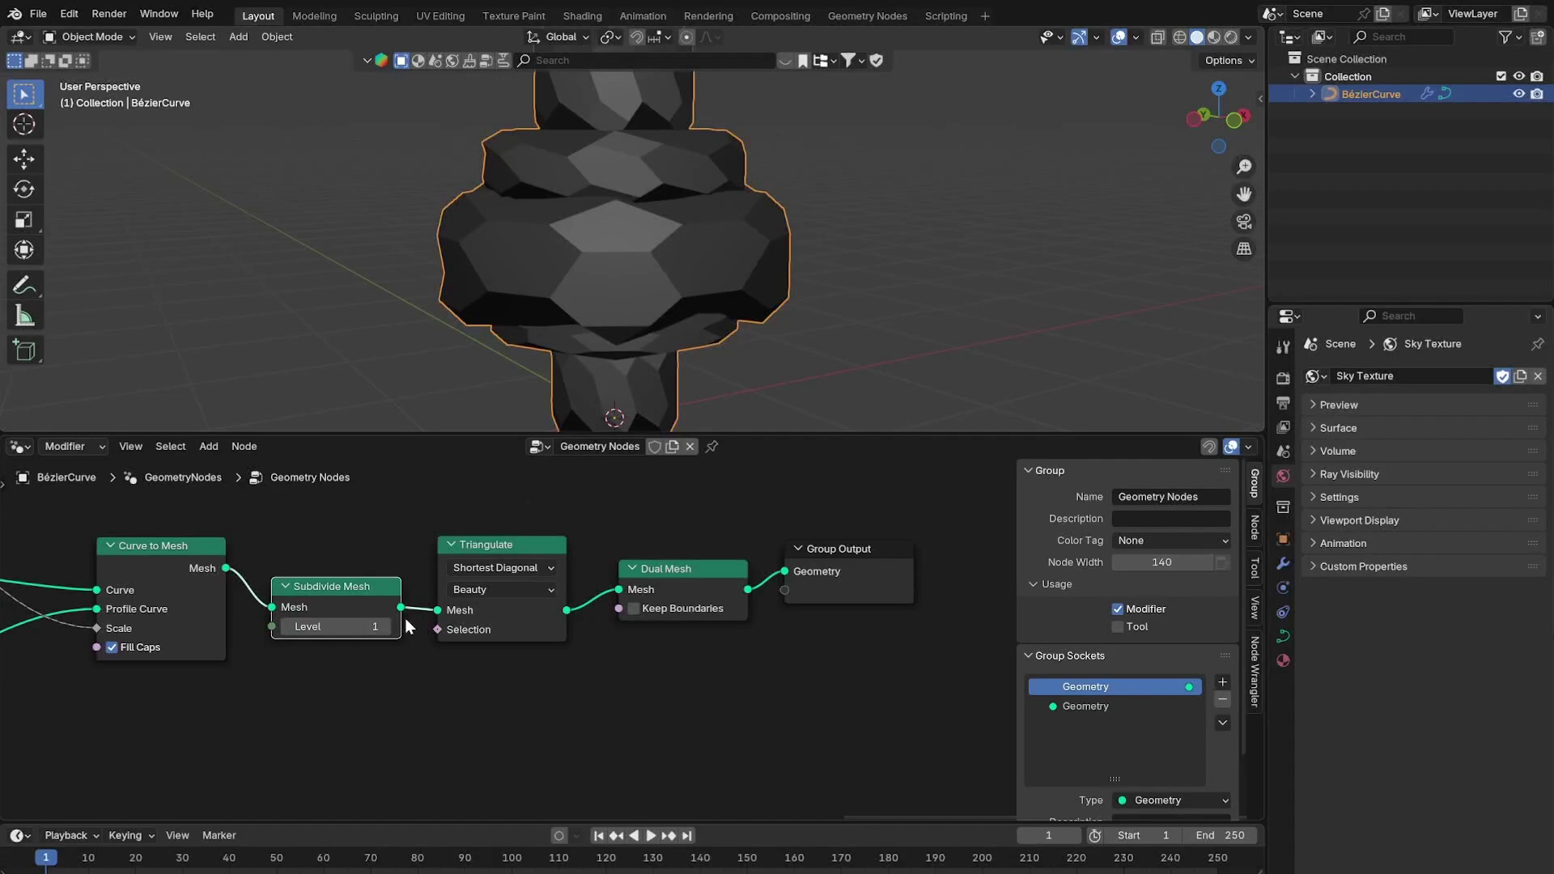
click(287, 628)
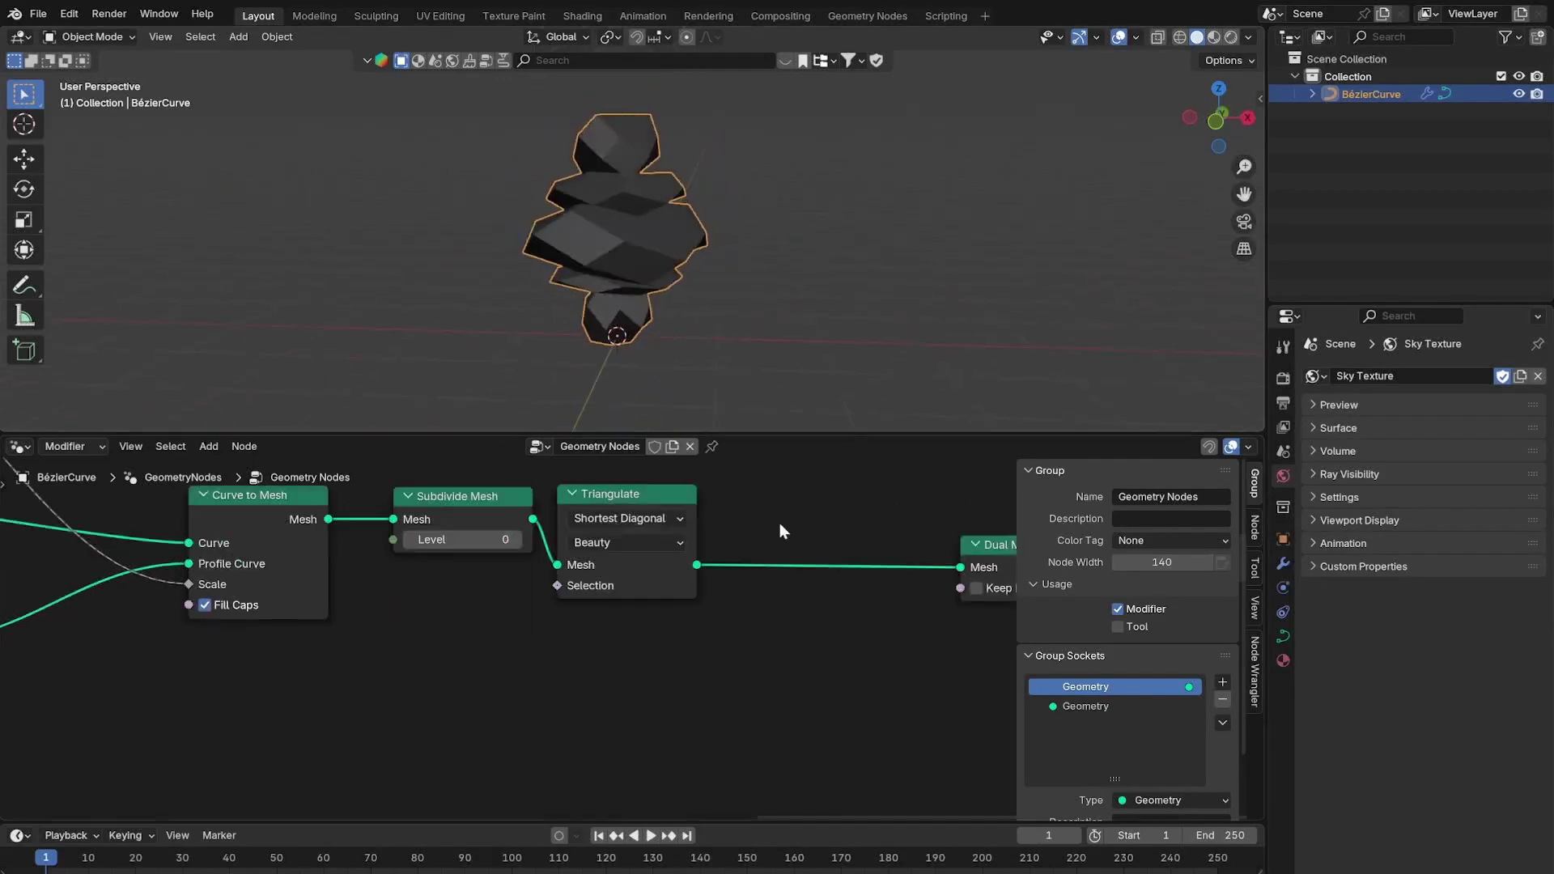
Duplicate the Triangulate node and insert the copy between the original and Dual Mesh.
scroll(779, 523, up, 5)
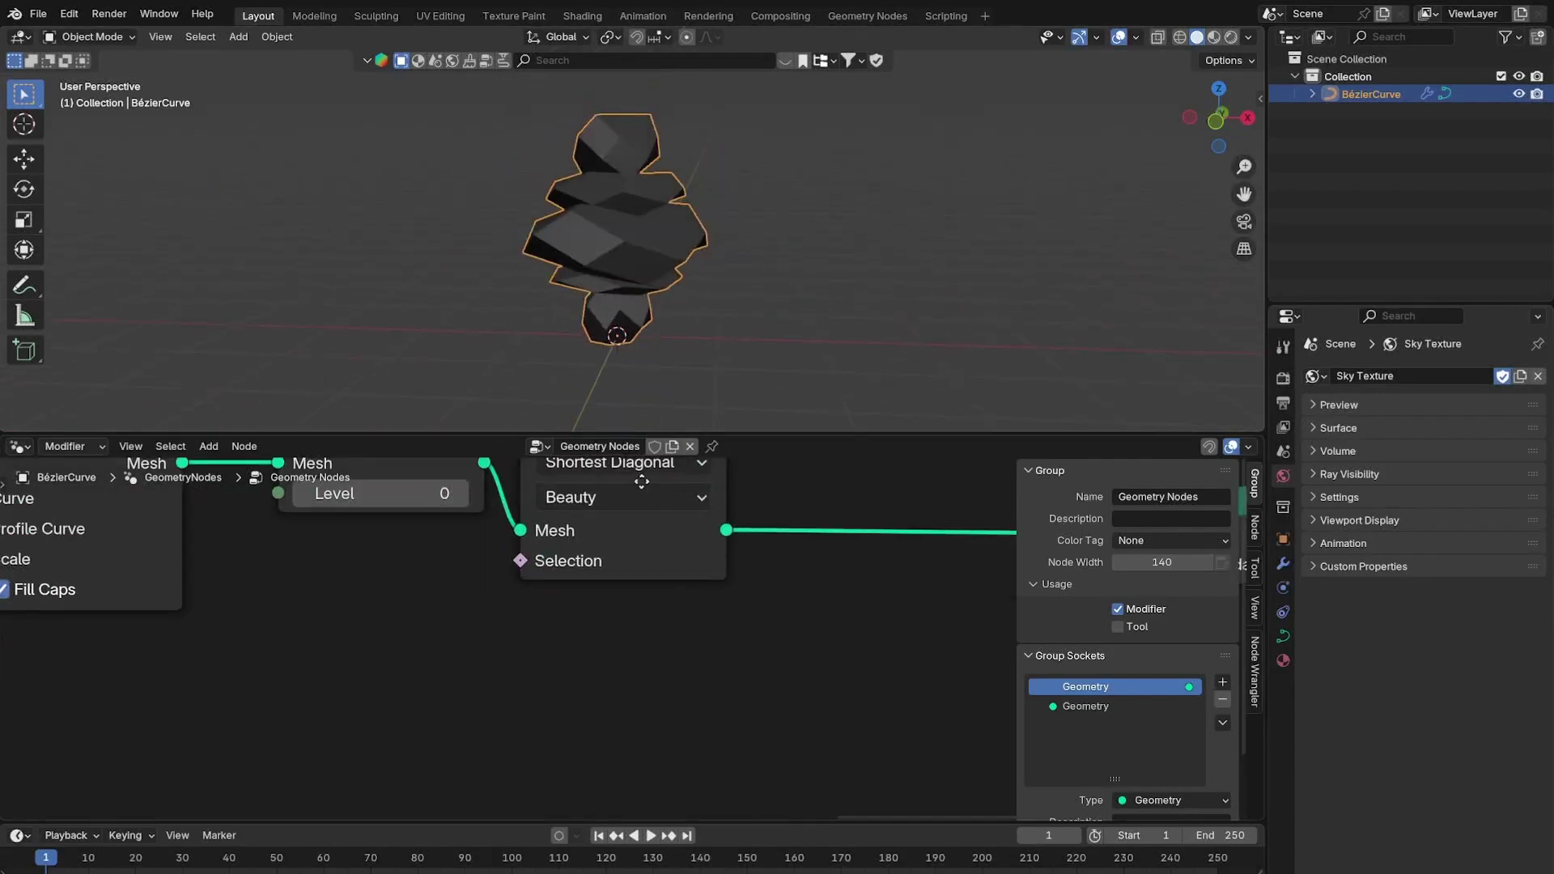
middle_drag(640, 474, 577, 531)
scroll(559, 534, down, 2)
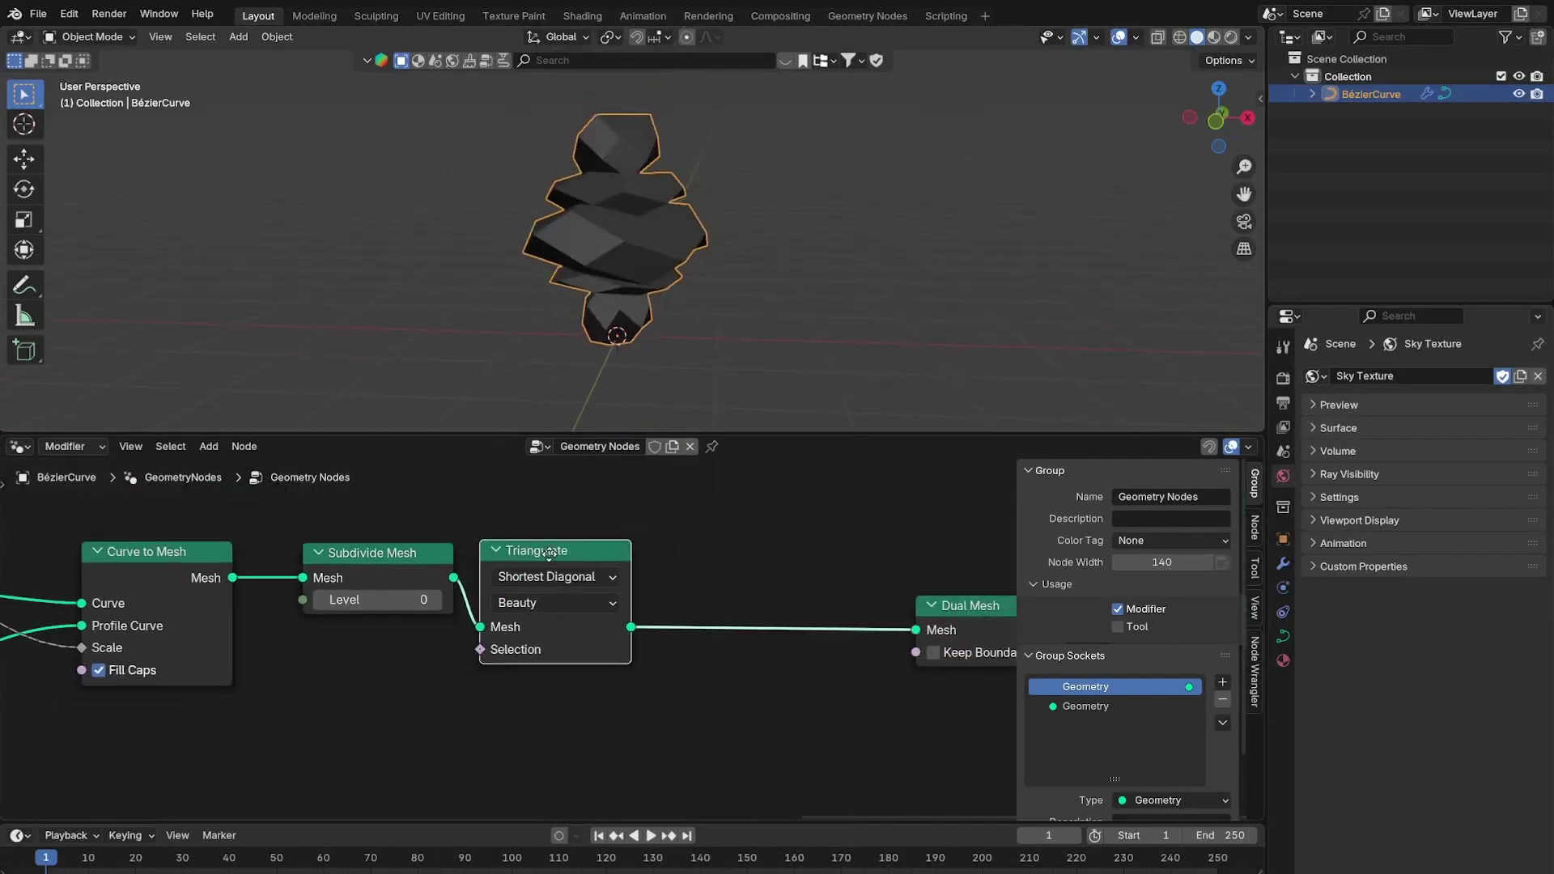
middle_drag(550, 464, 421, 518)
key(shift+d)
click(638, 518)
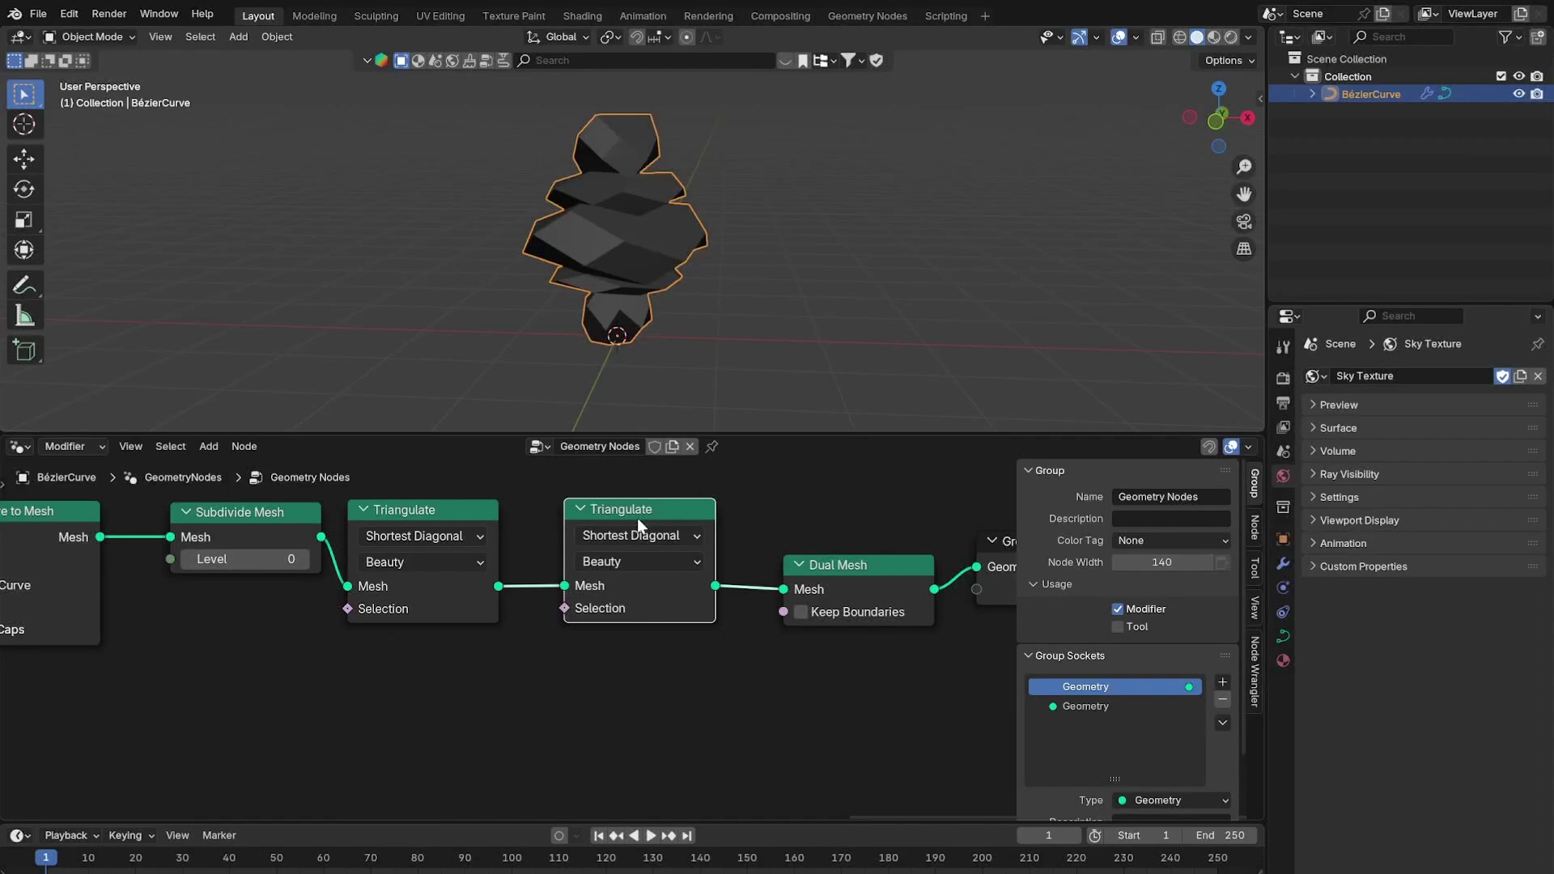
Set the second Triangulate node's quad method to Fixed Alternate.
click(430, 518)
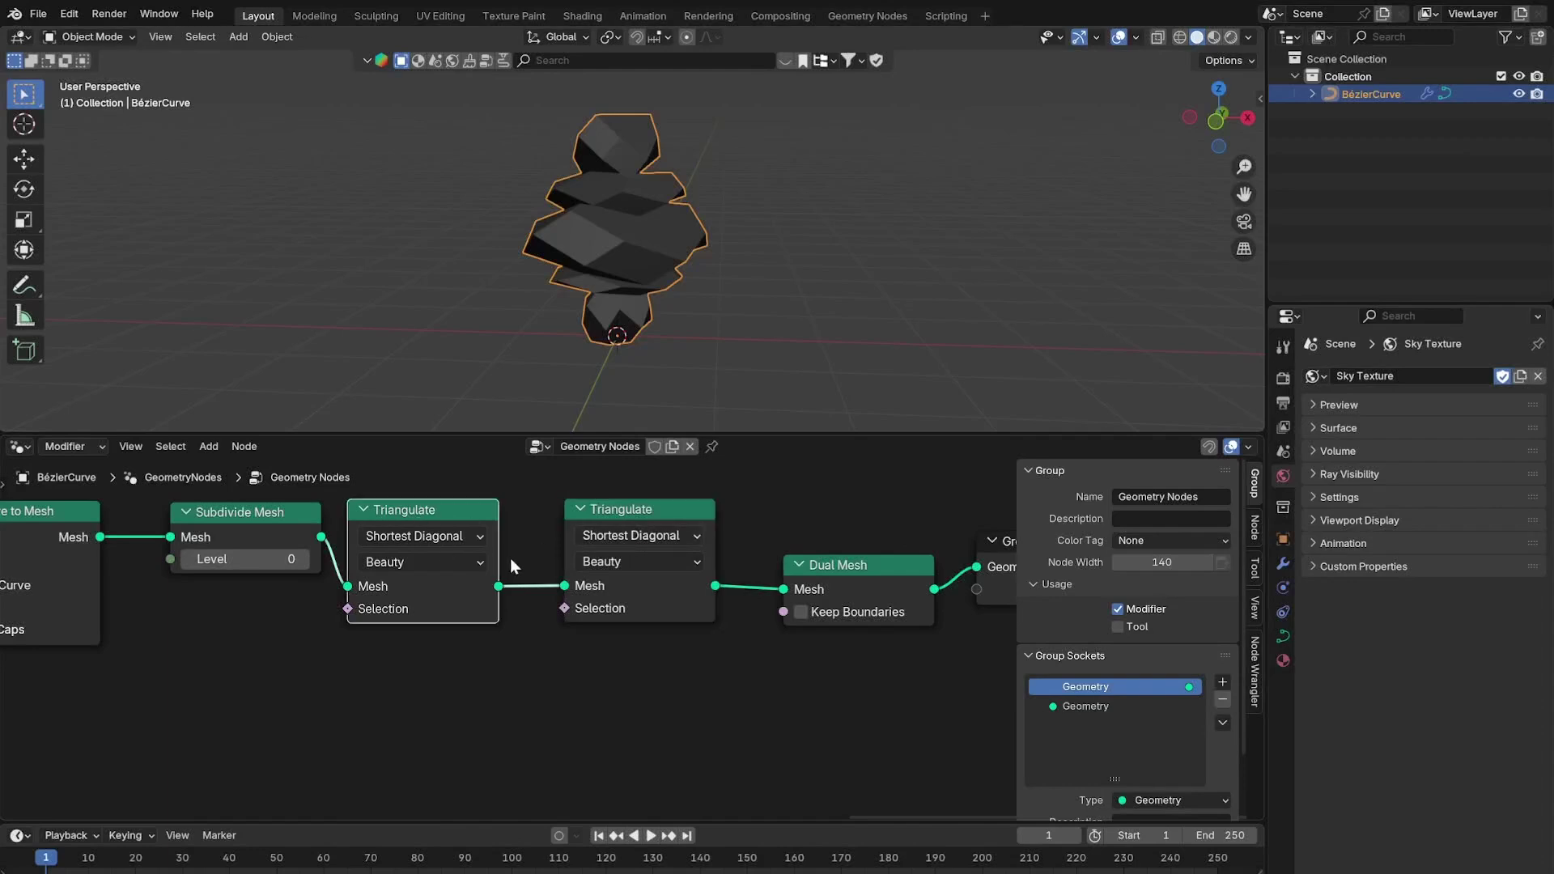
scroll(638, 520, up, 1)
click(638, 520)
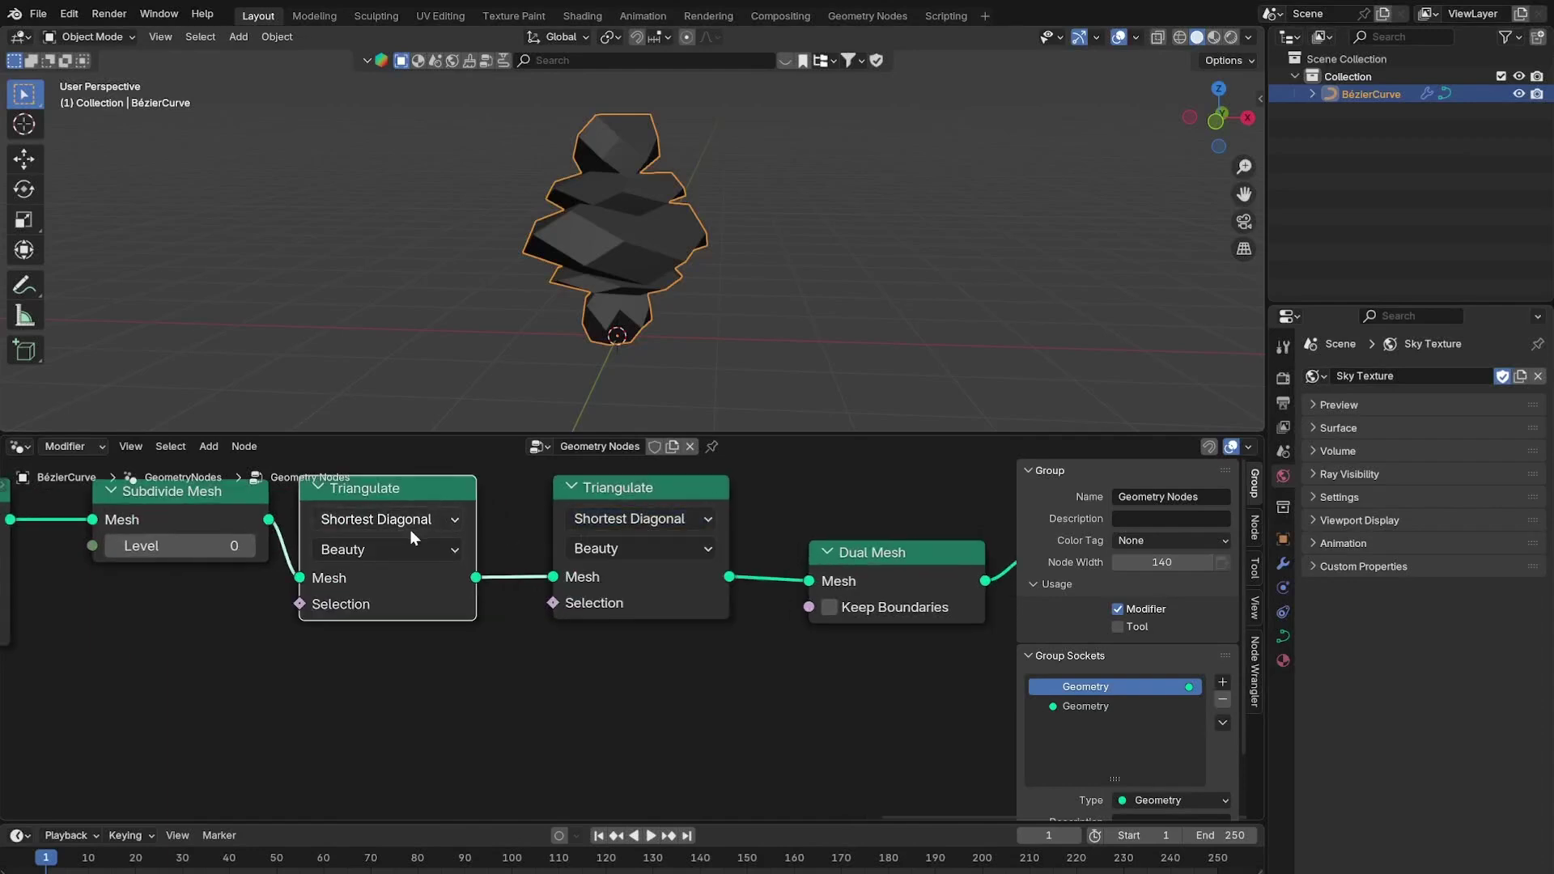
click(665, 521)
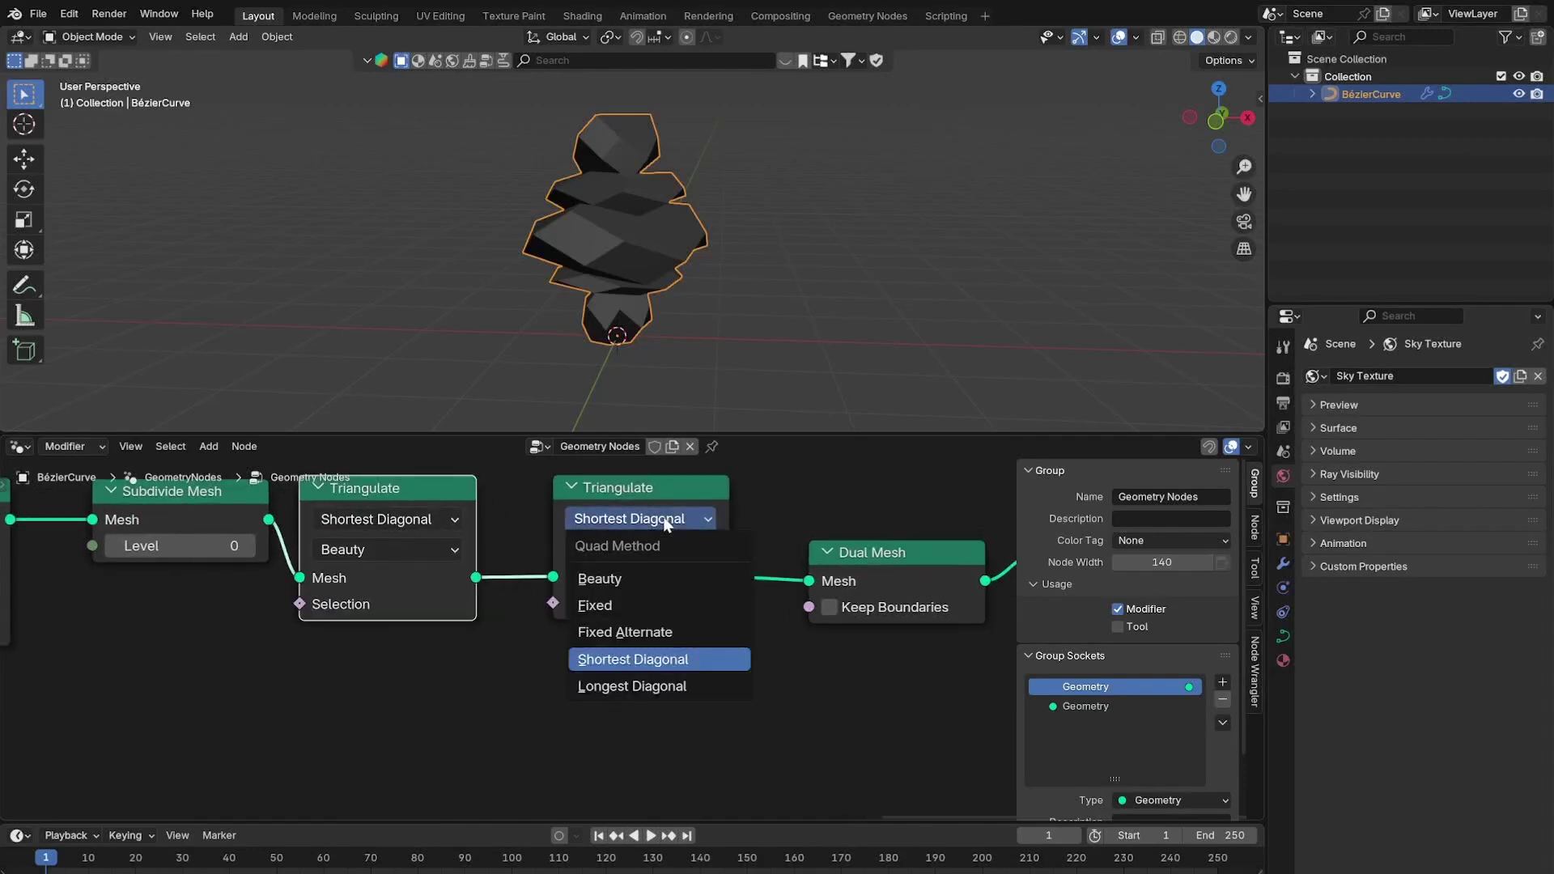
click(659, 632)
Add a Random Value node of type Boolean and connect its Value to the first Triangulate node's Selection.
key(shift+a)
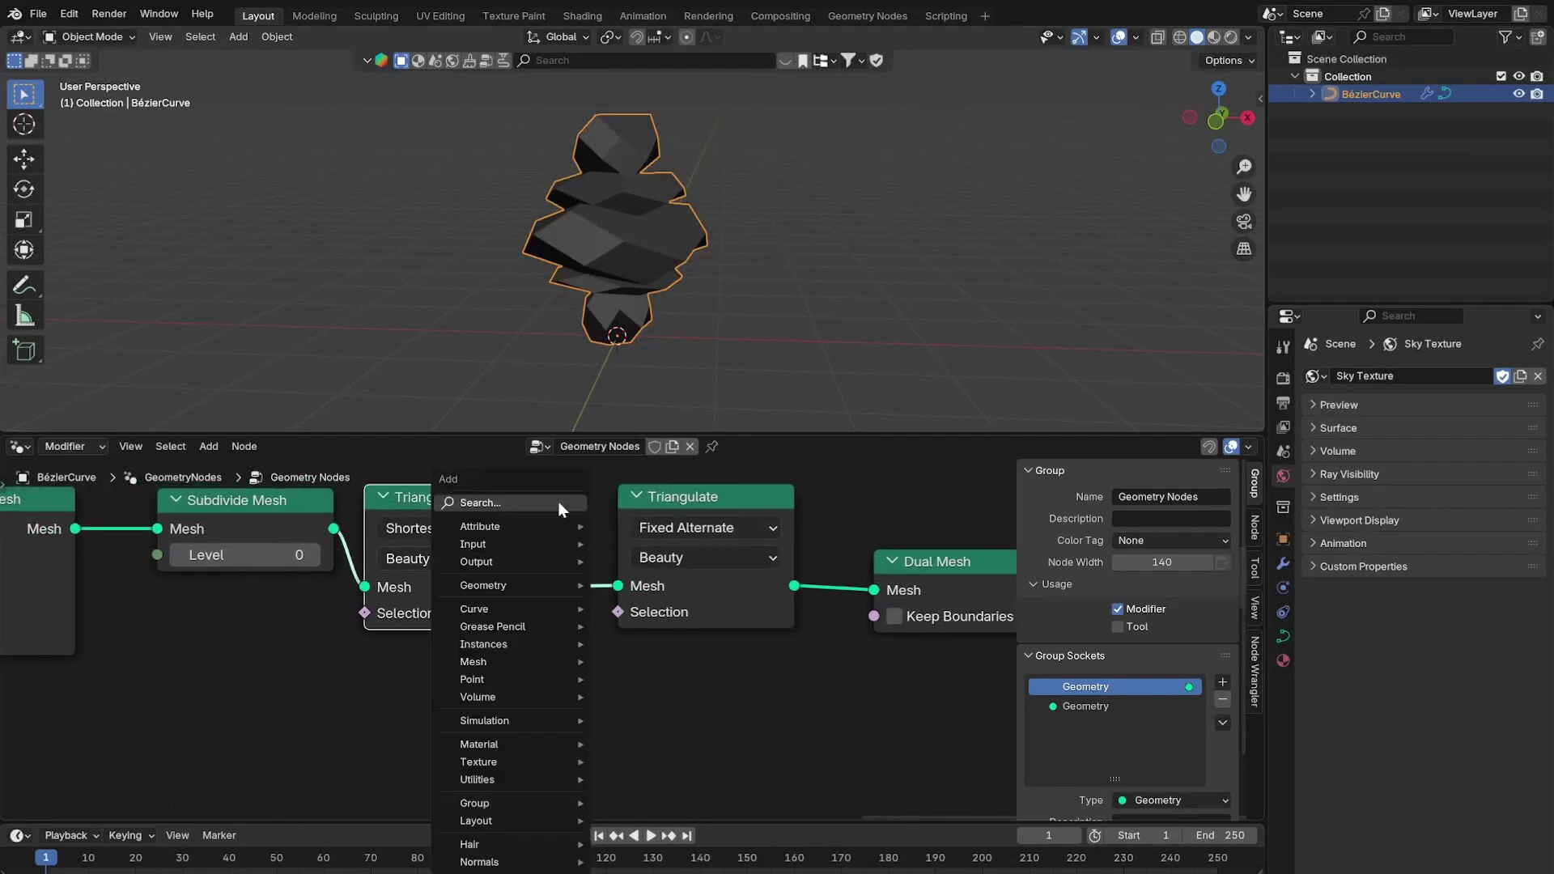
text(random)
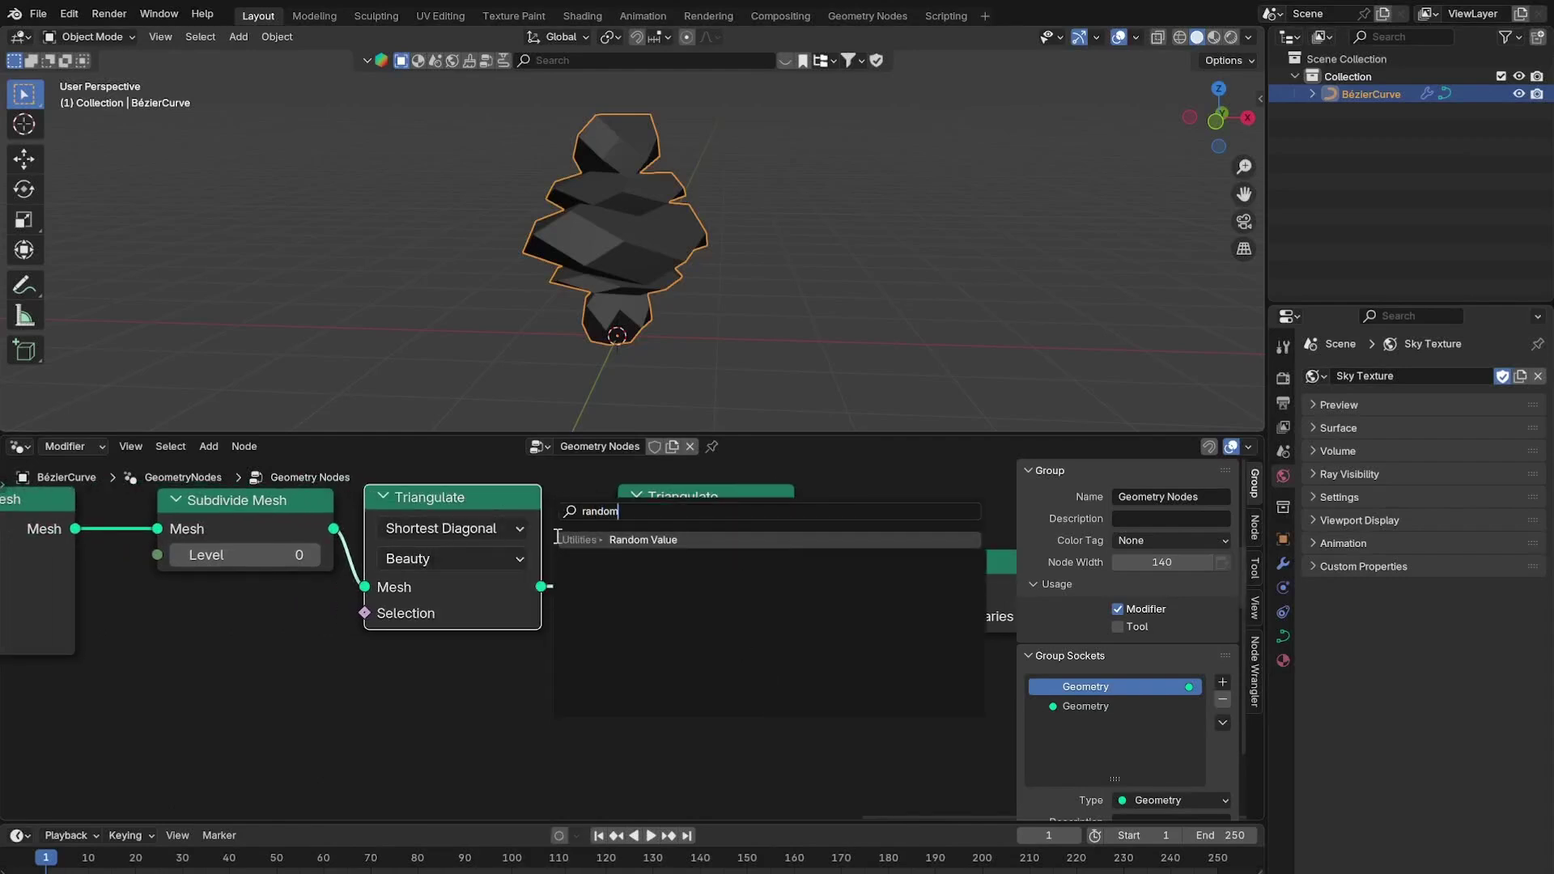
key(Return)
click(207, 686)
click(207, 686)
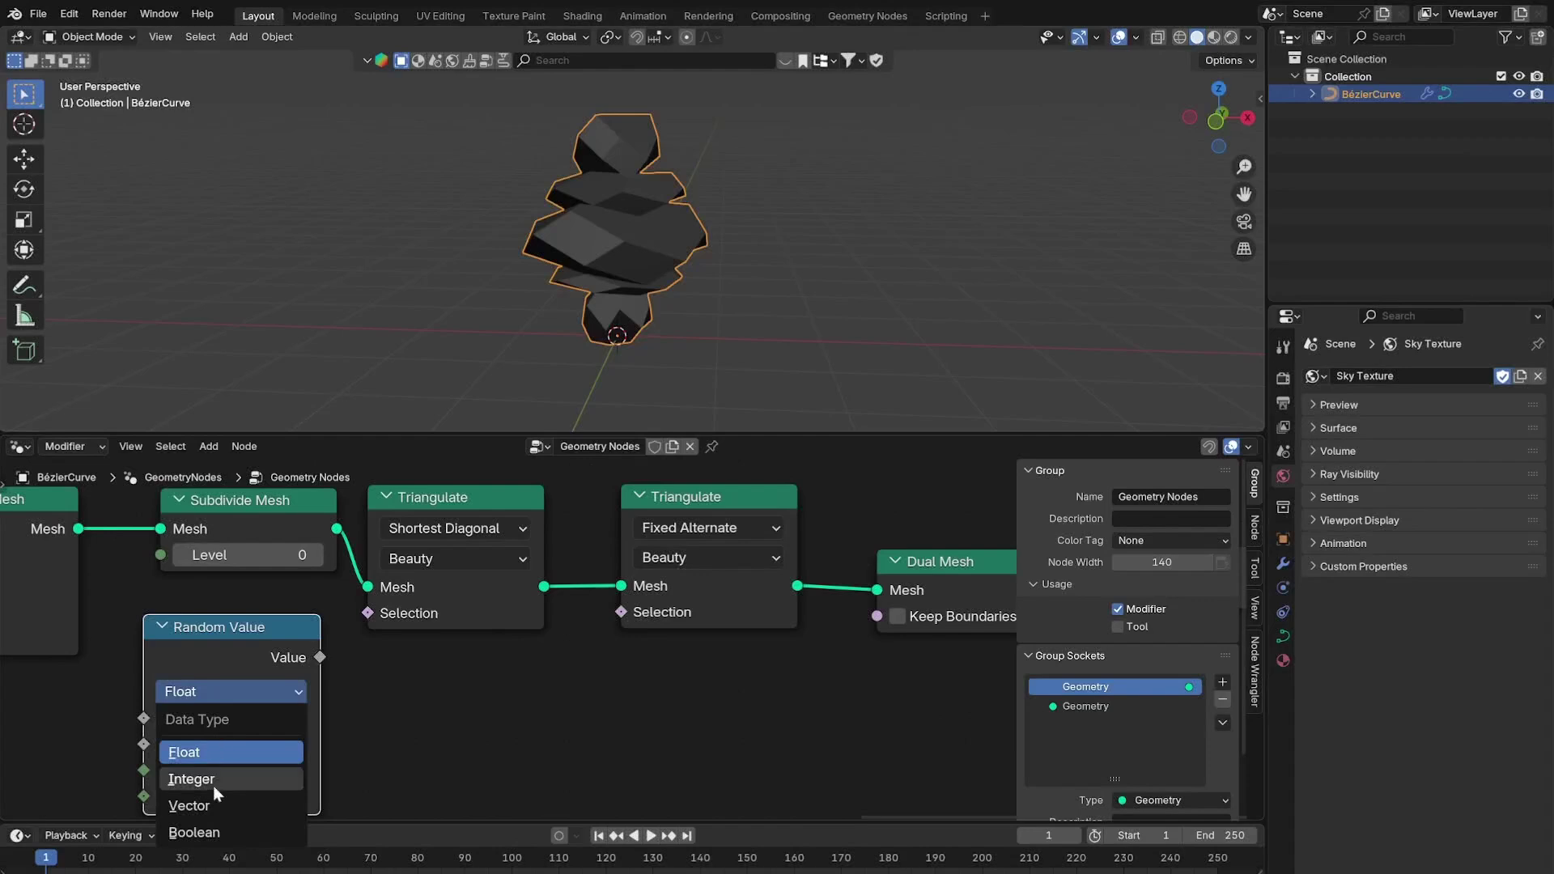
click(195, 832)
scroll(372, 631, up, 2)
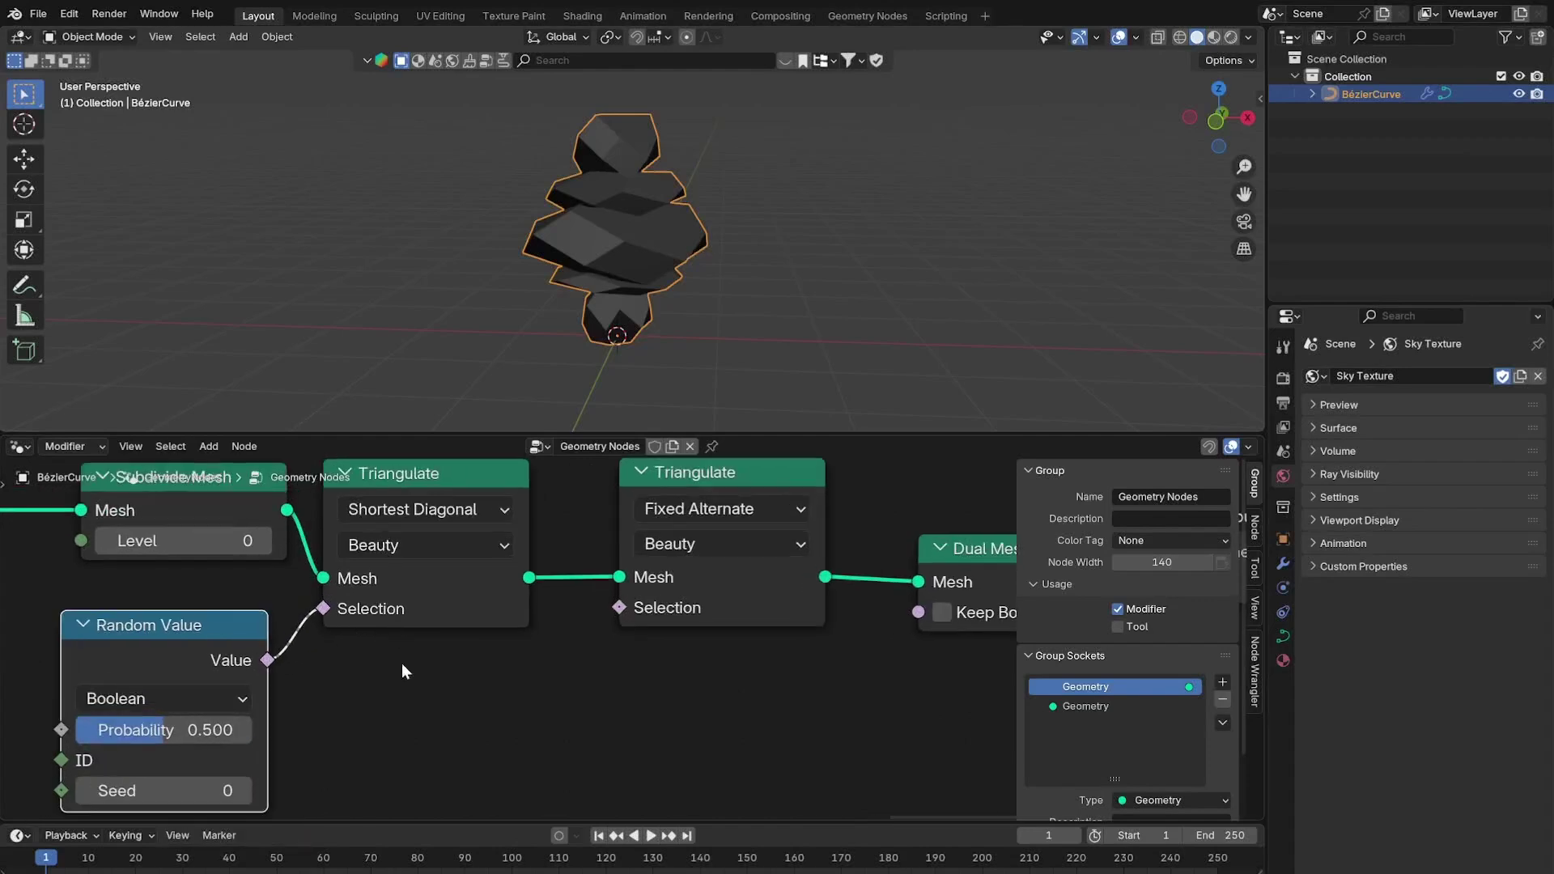
Set the first Triangulate node's quad method to Fixed.
click(713, 513)
click(425, 509)
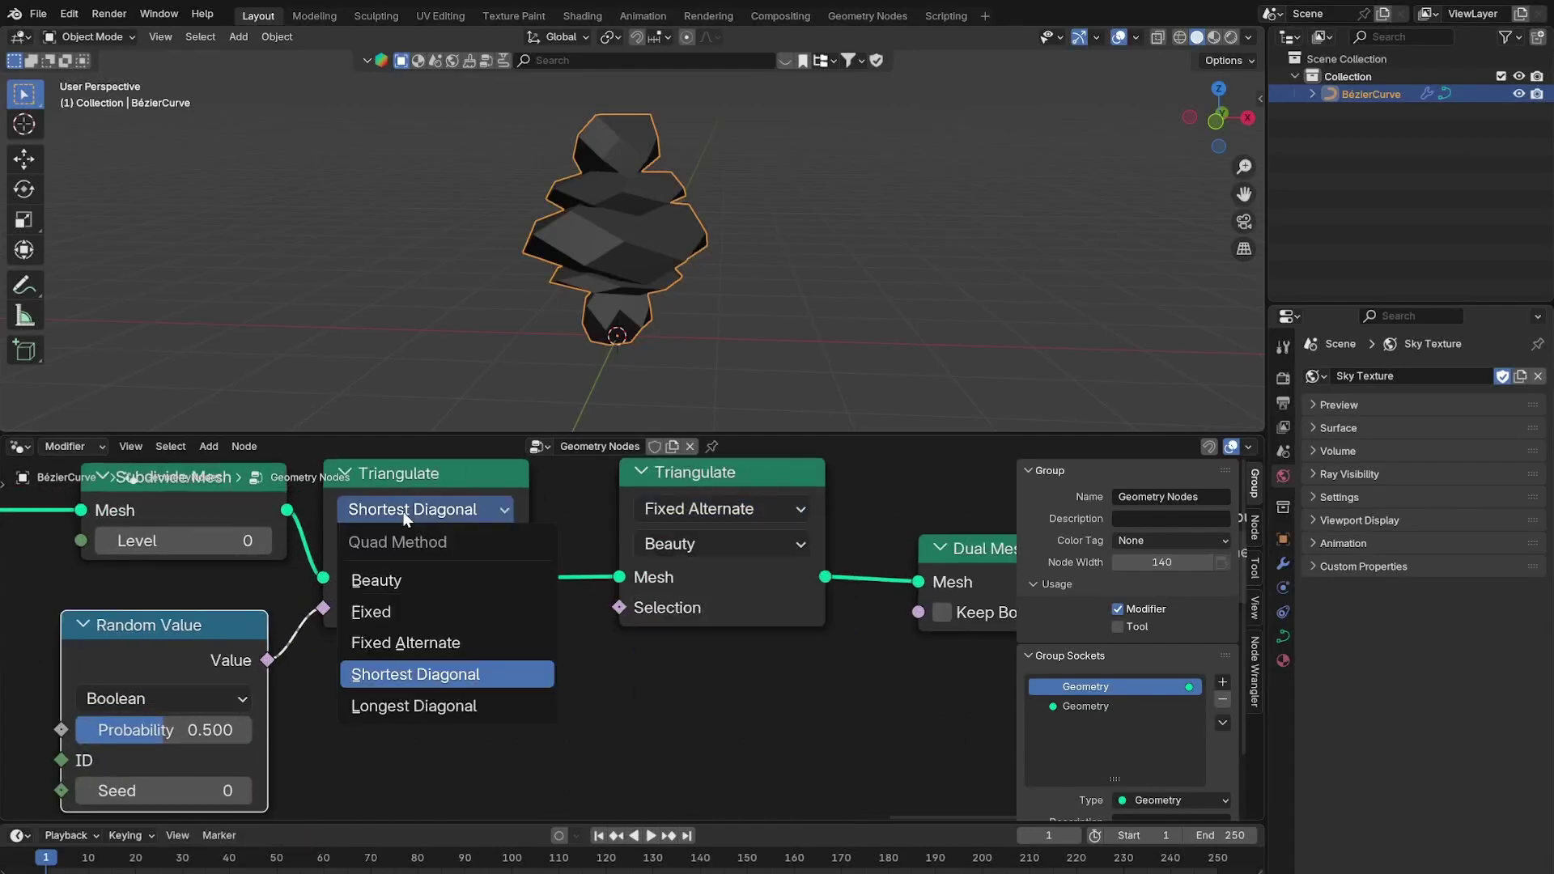
click(425, 610)
scroll(654, 368, up, 3)
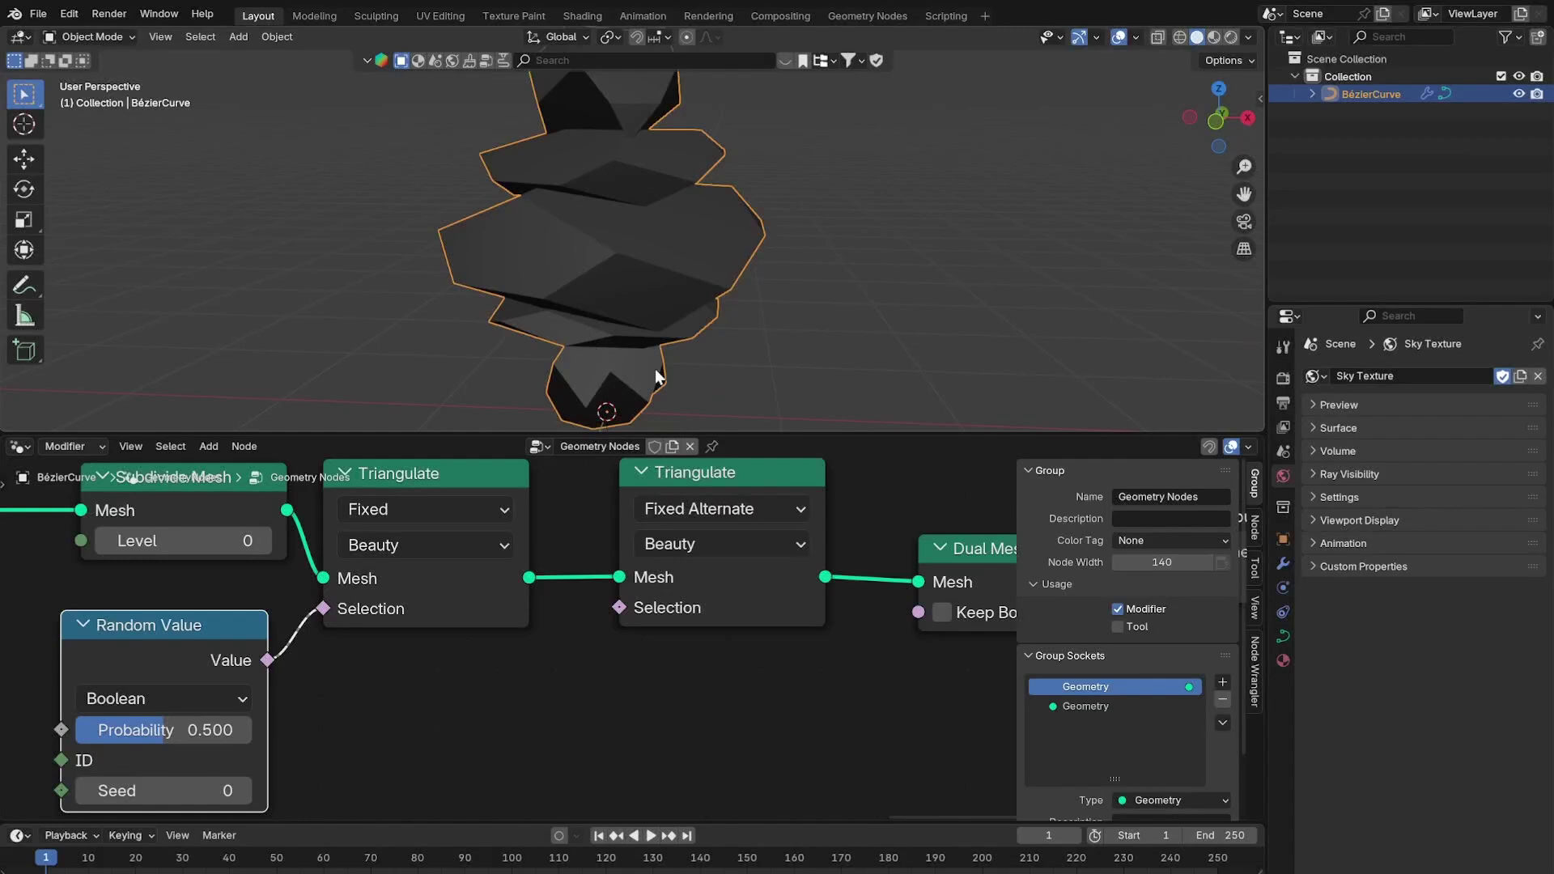
Try different Seed and Probability values on the Random Value node, cancelling each change.
drag(144, 791, 252, 791)
right_click(162, 791)
click(397, 484)
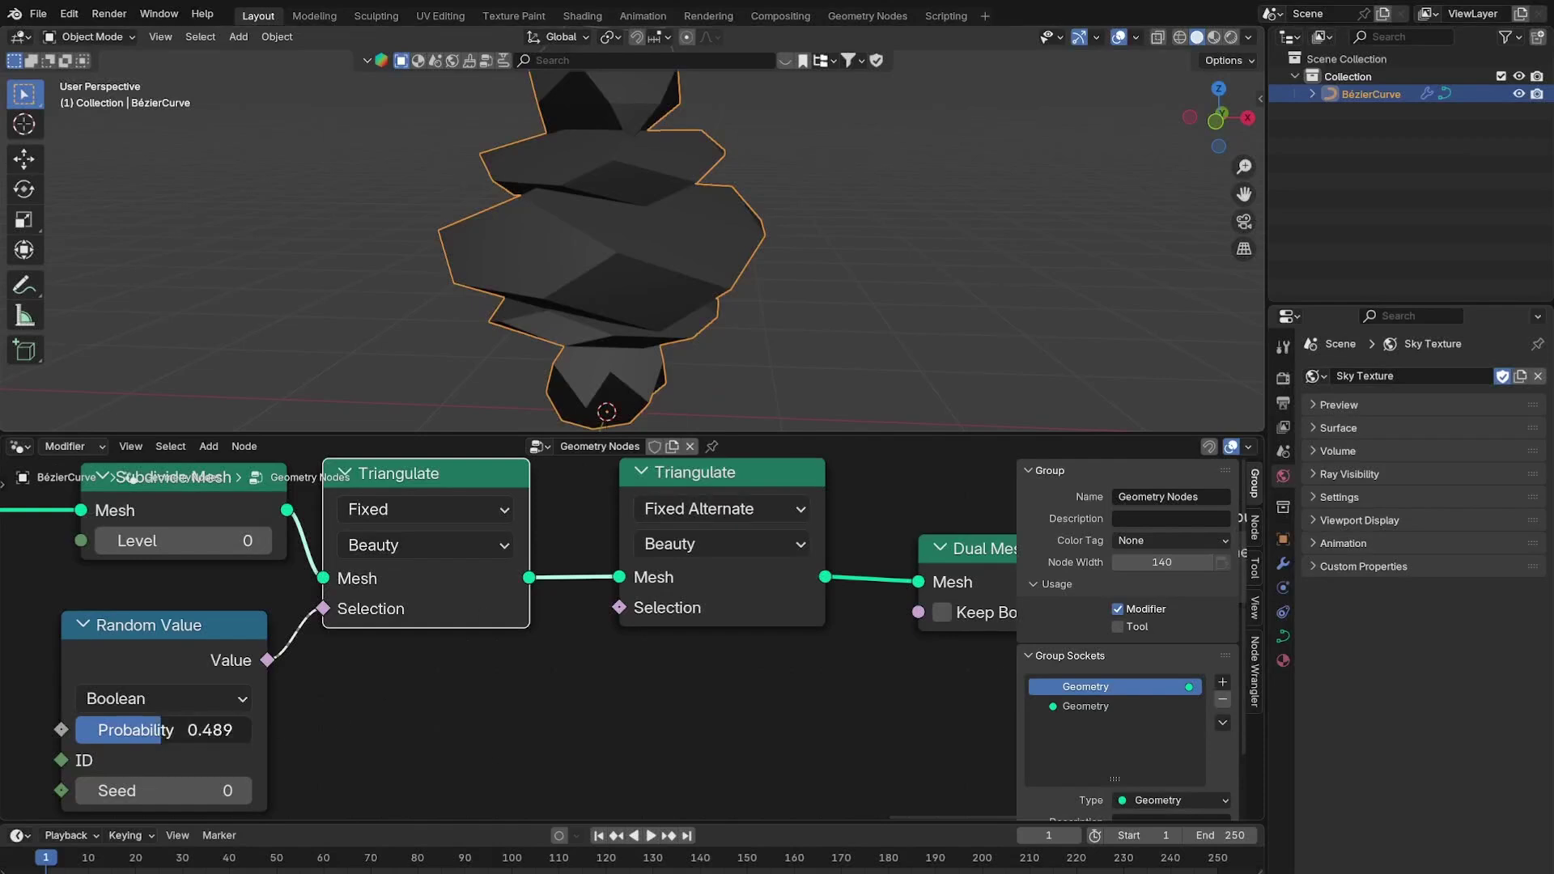
drag(249, 730, 251, 730)
right_click(251, 729)
drag(241, 791, 338, 791)
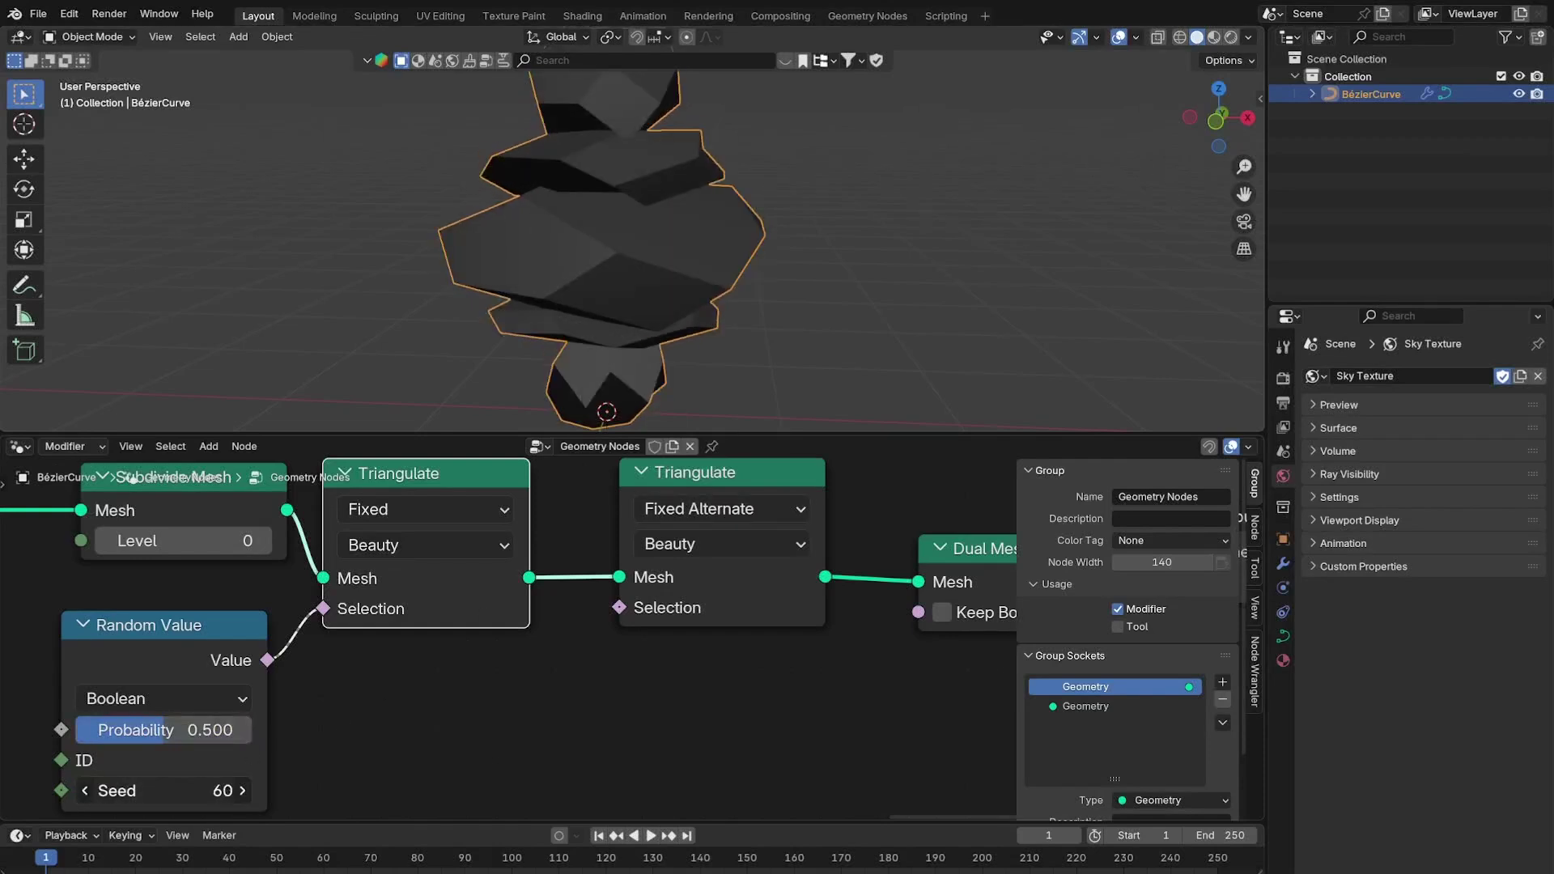
right_click(197, 790)
Move the Group Output node farther along and insert a Set Position node between Dual Mesh and Group Output.
scroll(767, 303, down, 3)
middle_drag(767, 303, 782, 315)
scroll(805, 584, down, 2)
middle_drag(999, 578, 548, 595)
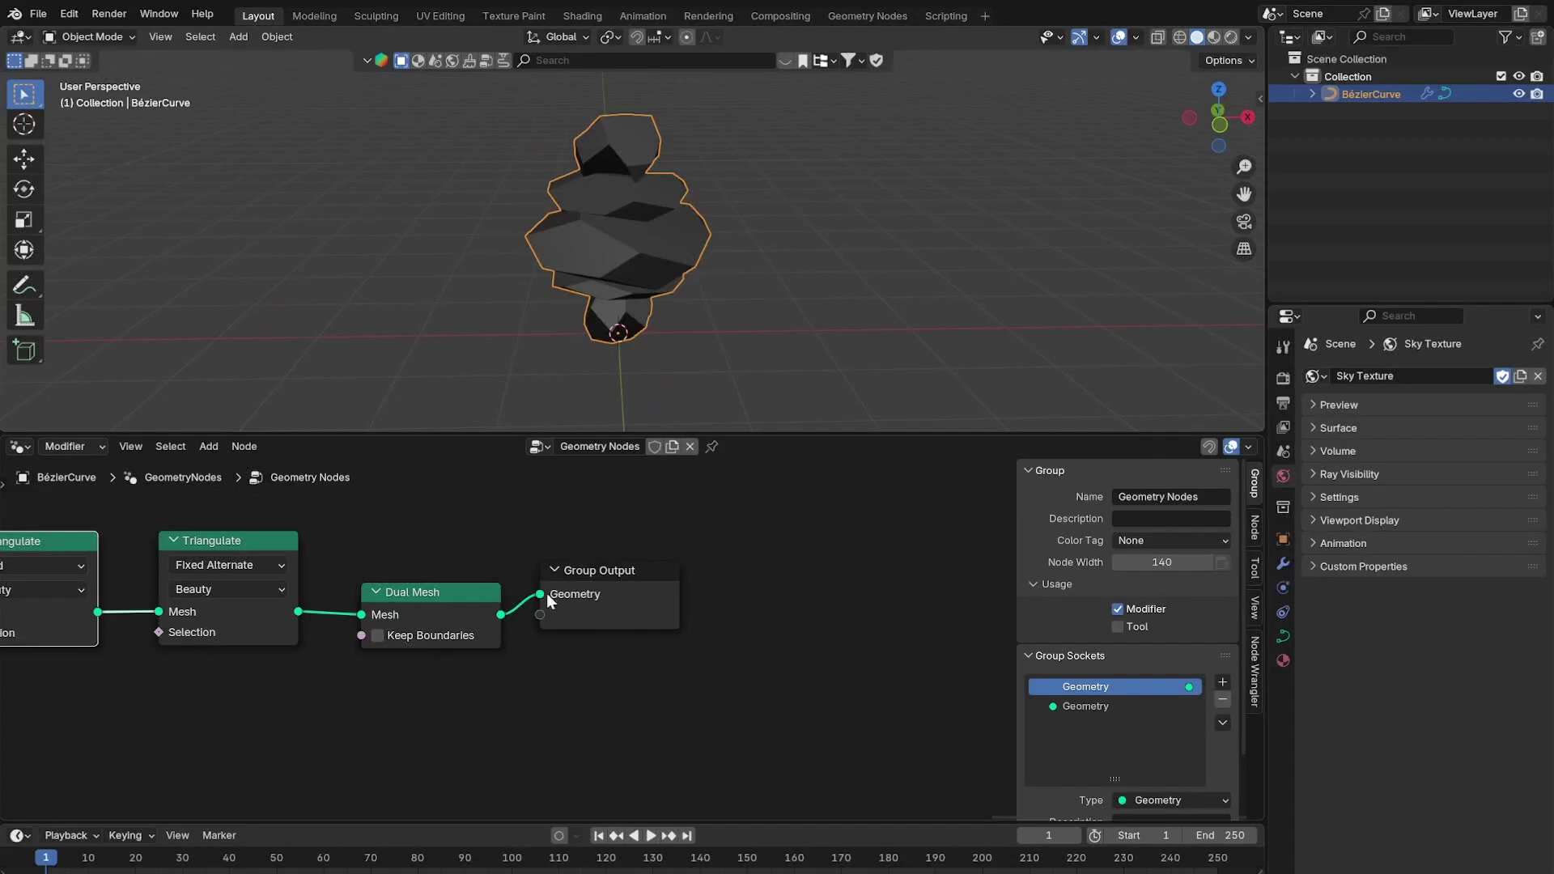
drag(628, 602, 981, 626)
middle_drag(703, 584, 653, 568)
key(shift+a)
click(660, 500)
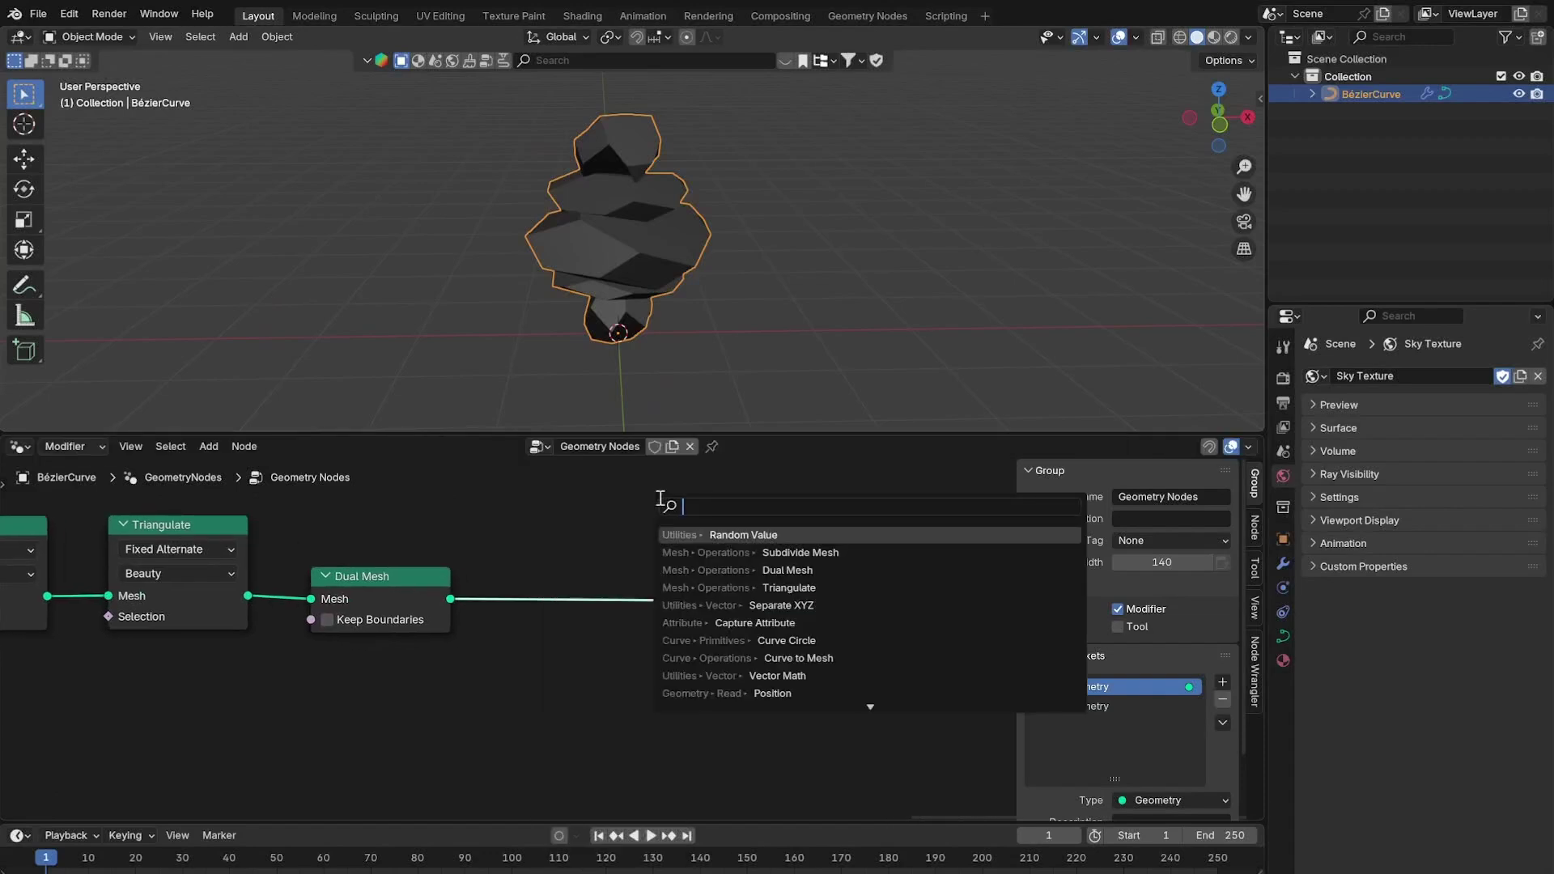
text(set pos)
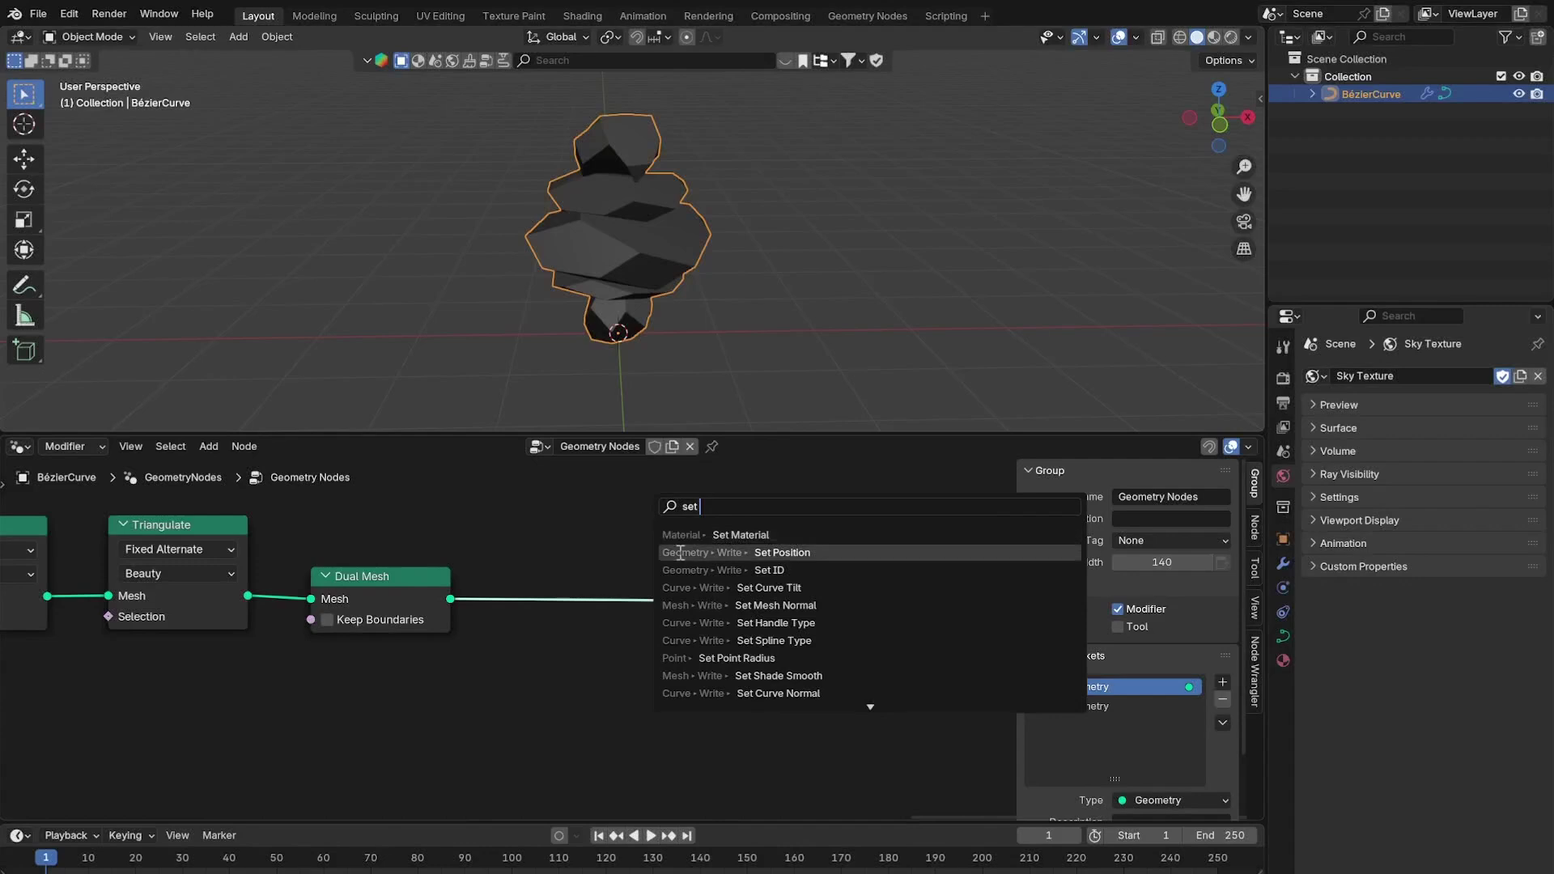
key(Return)
click(753, 552)
Add a Noise Texture node and a Vector Math node below the main chain, spaced apart ahead of Set Position.
key(shift+a)
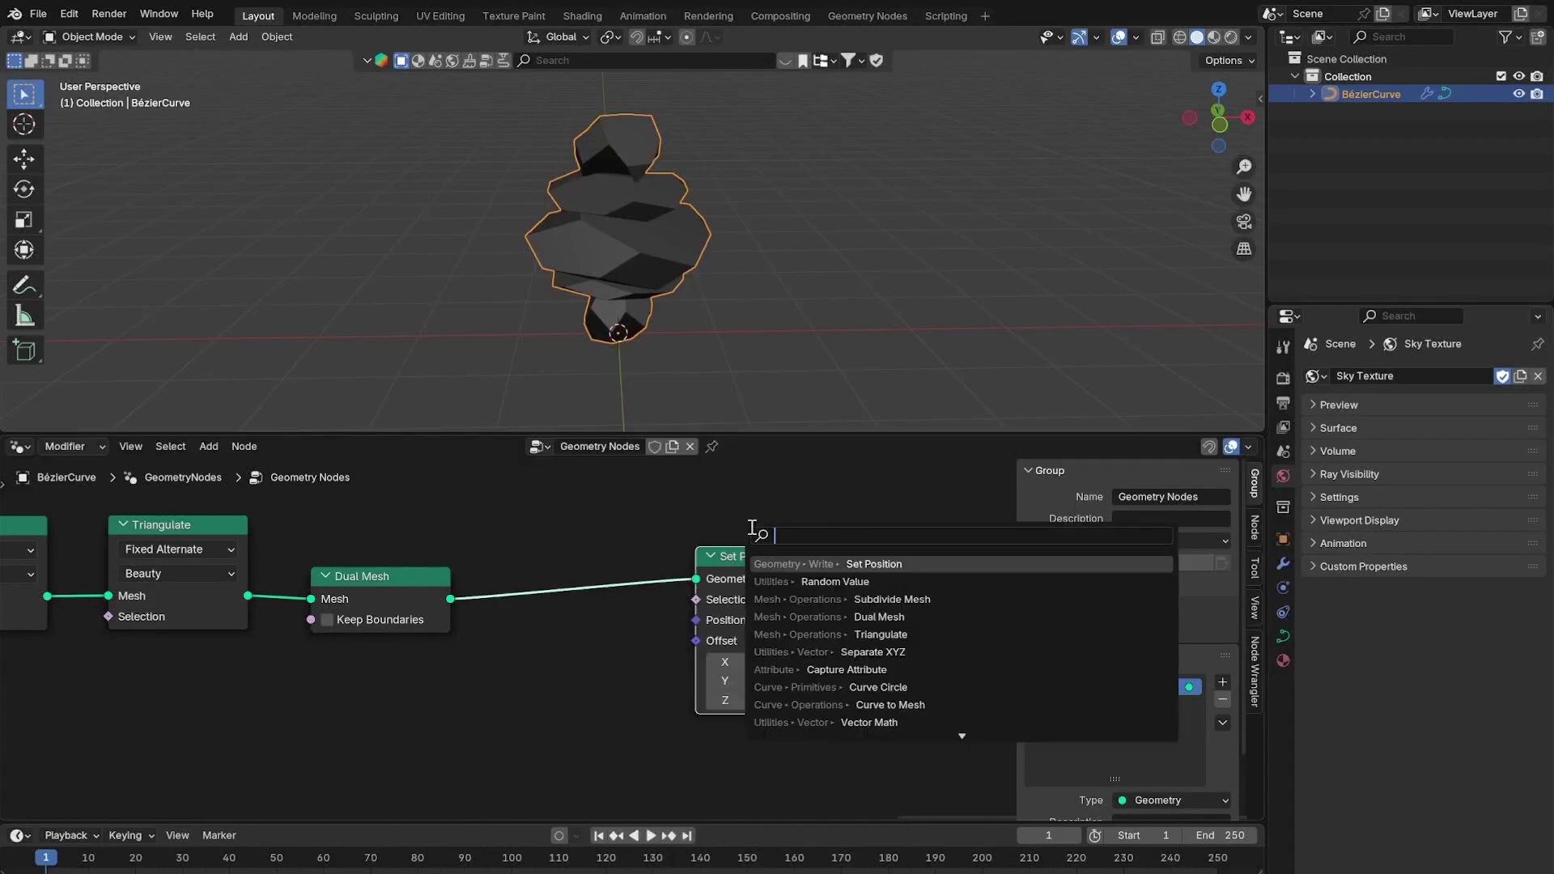
text(noise)
click(811, 562)
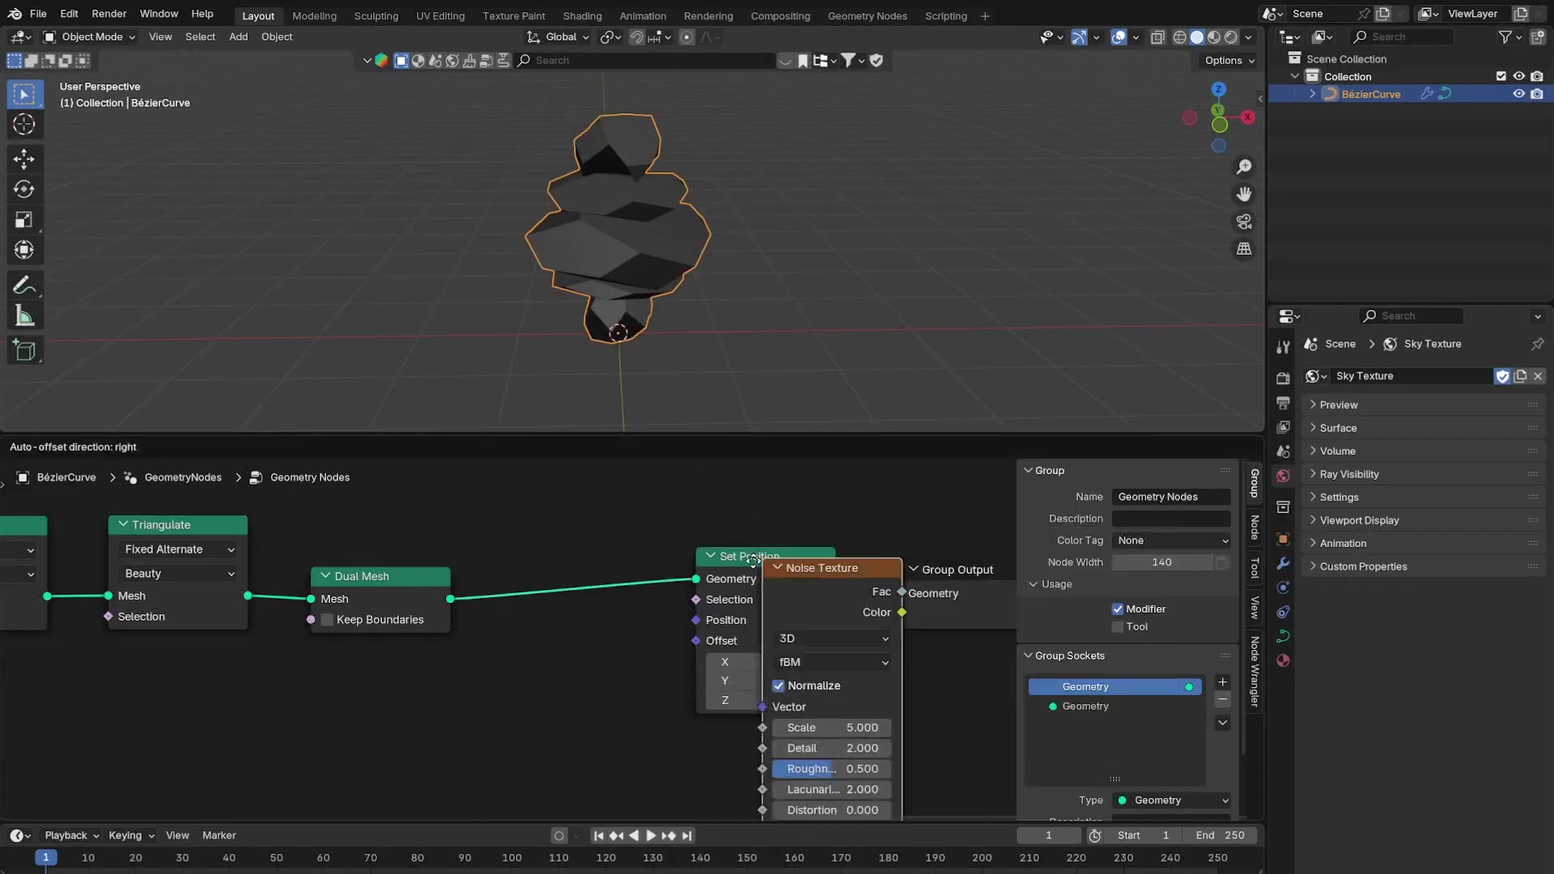
click(365, 688)
middle_drag(420, 673, 626, 494)
key(shift+a)
click(737, 483)
text(math)
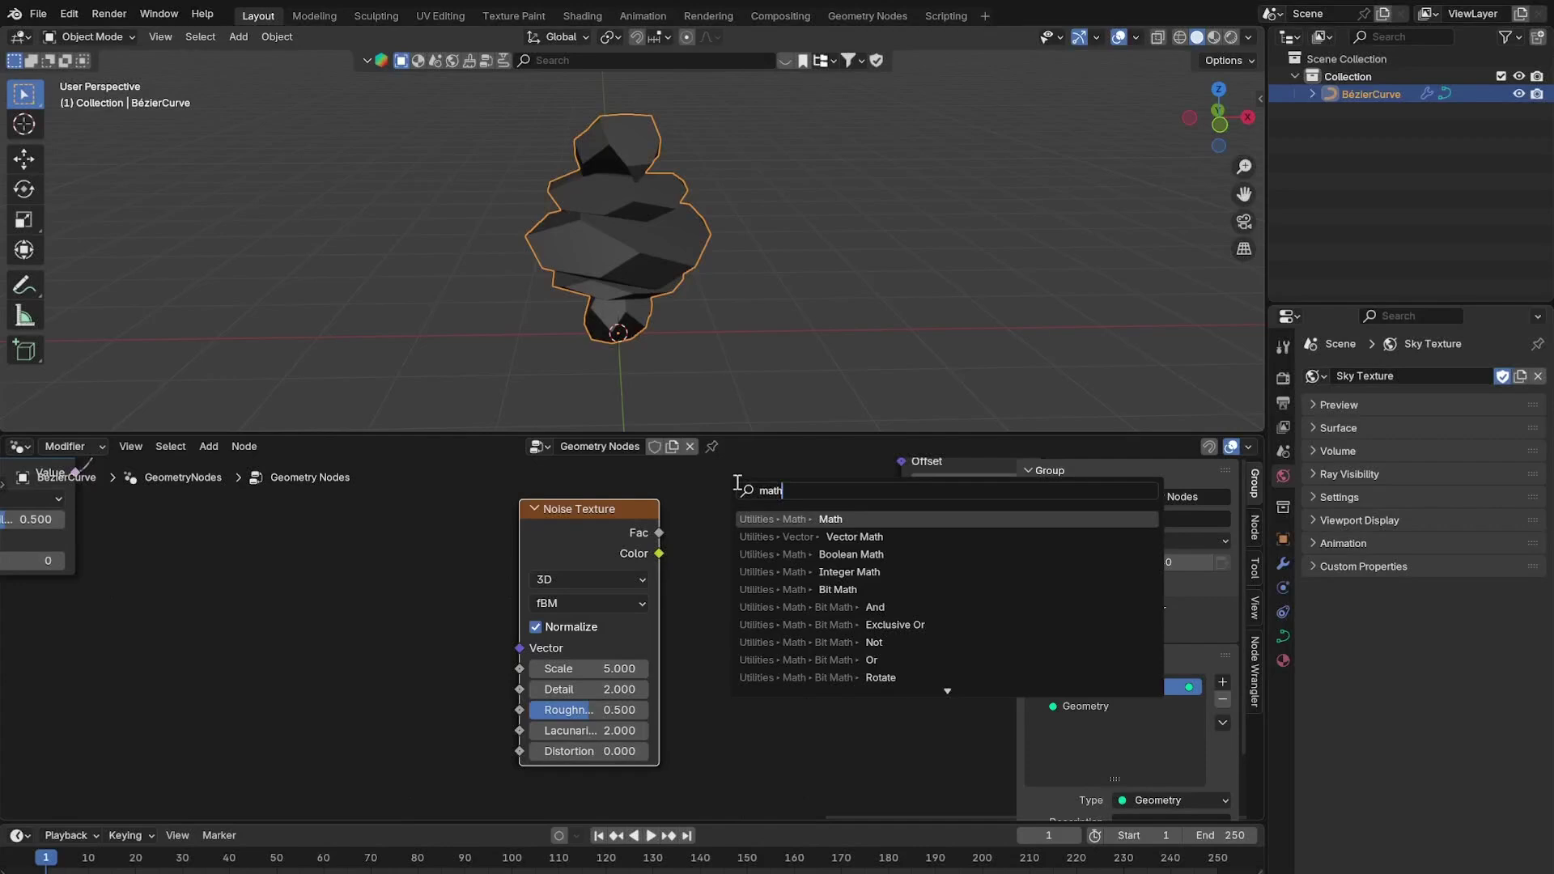
click(812, 540)
drag(597, 550, 469, 603)
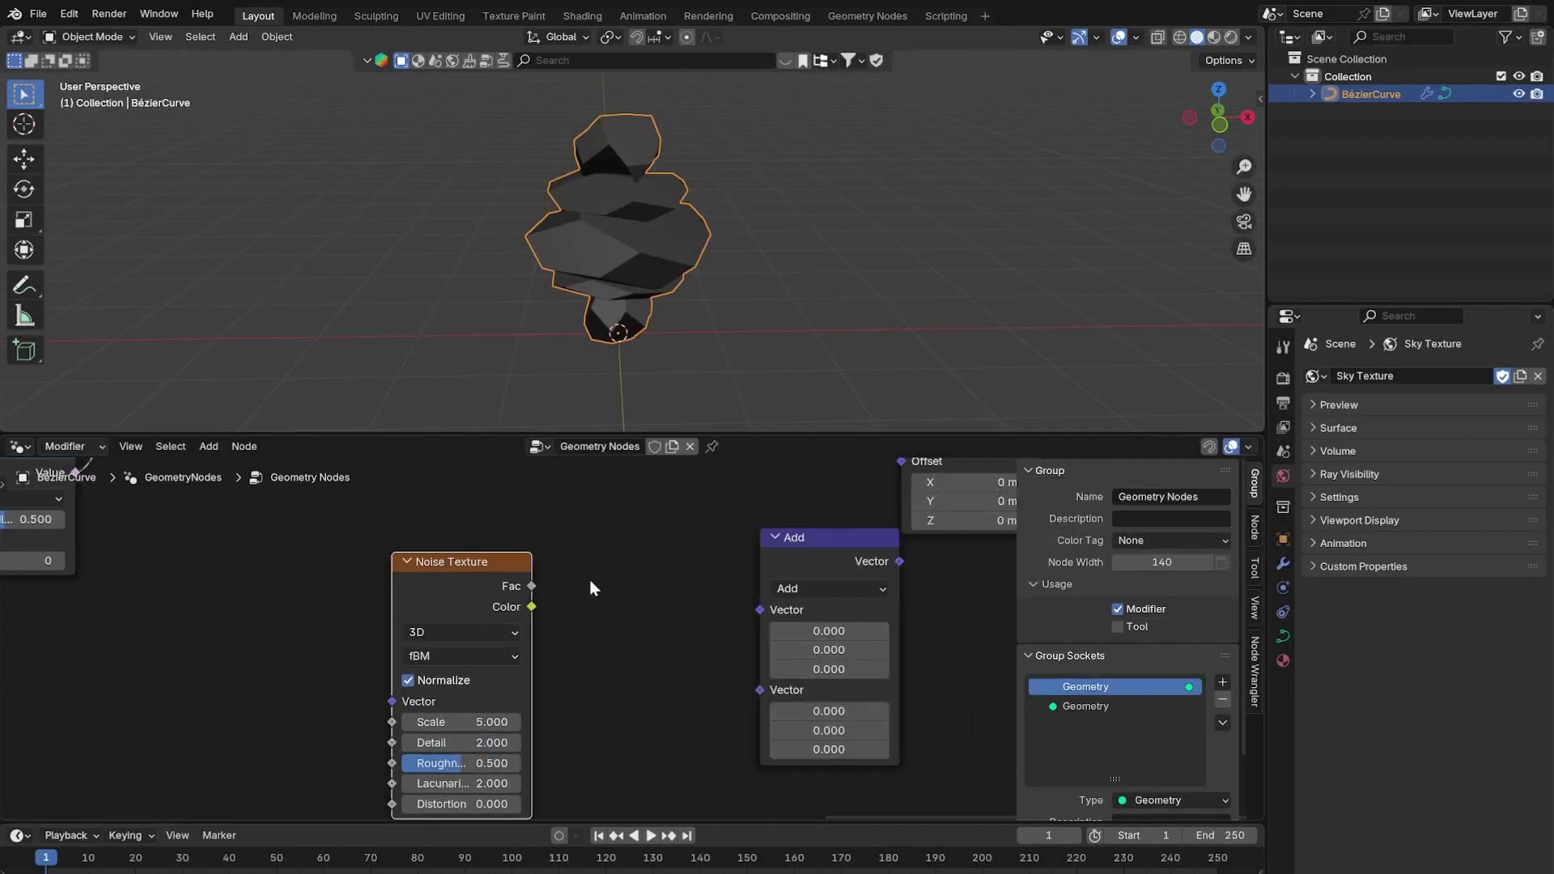
Connect the Noise Texture's Color to Set Position's Offset and insert the Vector Math node into that link.
middle_drag(589, 581, 308, 624)
drag(425, 573, 492, 583)
drag(634, 580, 635, 580)
middle_drag(760, 622, 828, 528)
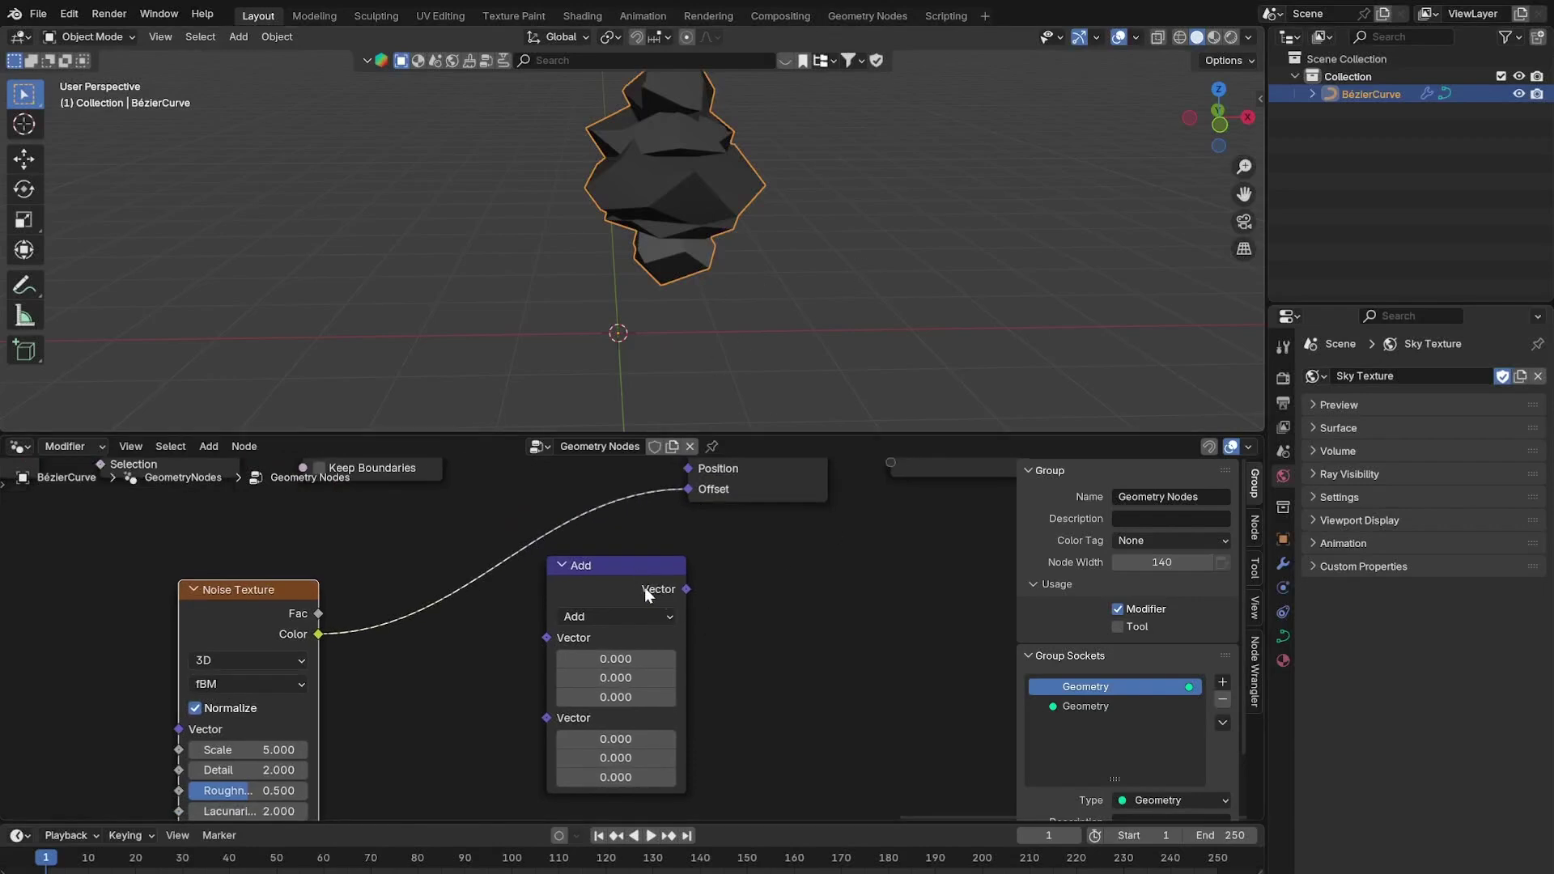
drag(624, 593, 471, 594)
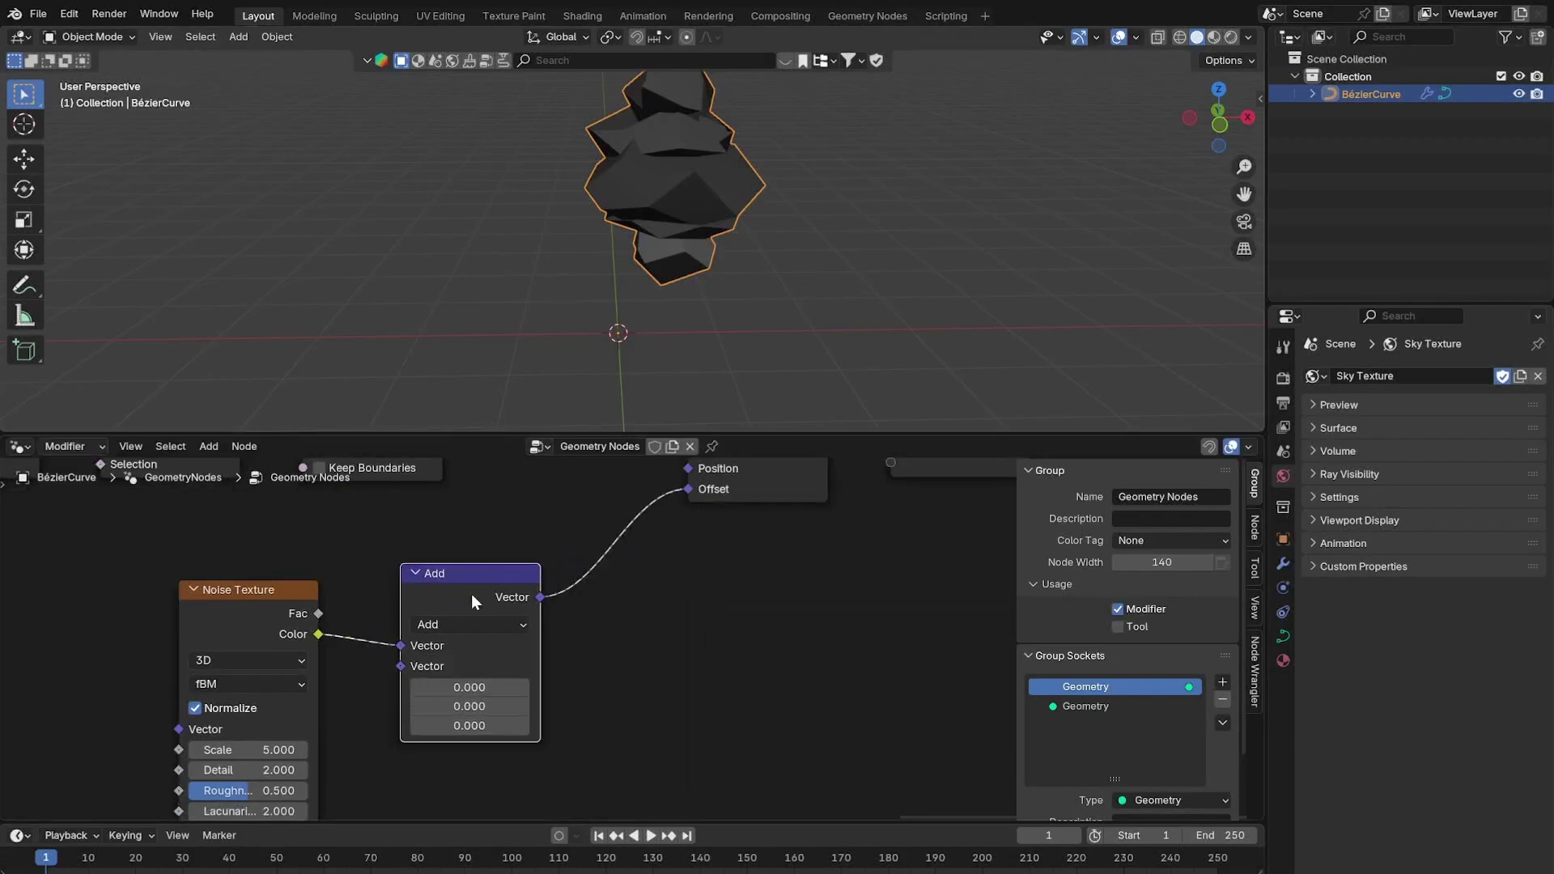
Set the Vector Math node's operation to Subtract with 0.5 for all three components of the second vector.
click(463, 620)
click(457, 312)
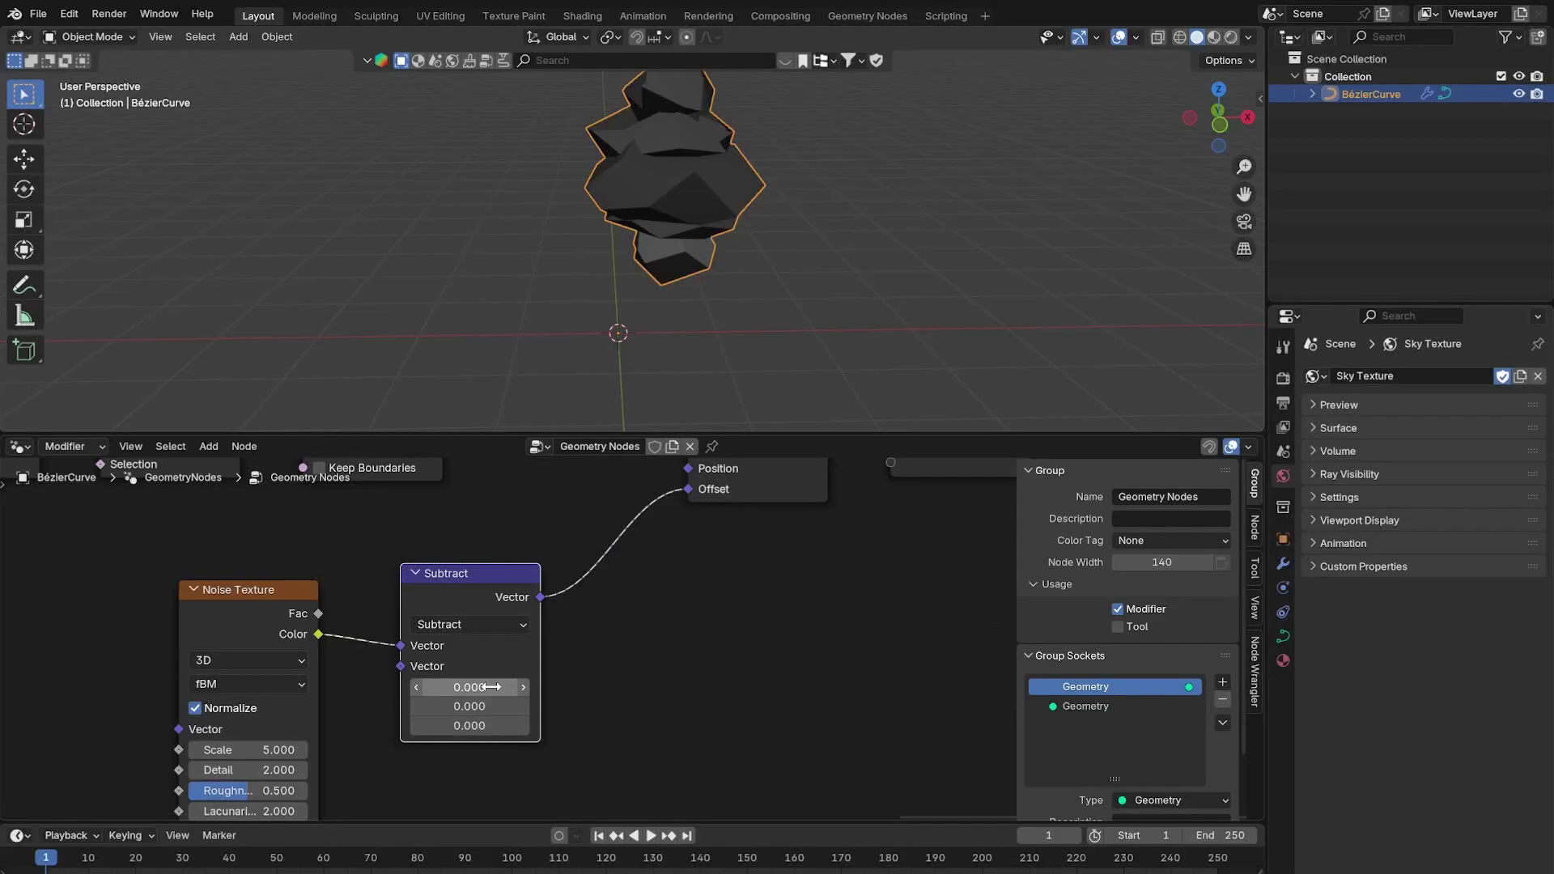
click(493, 687)
text(.5)
key(Return)
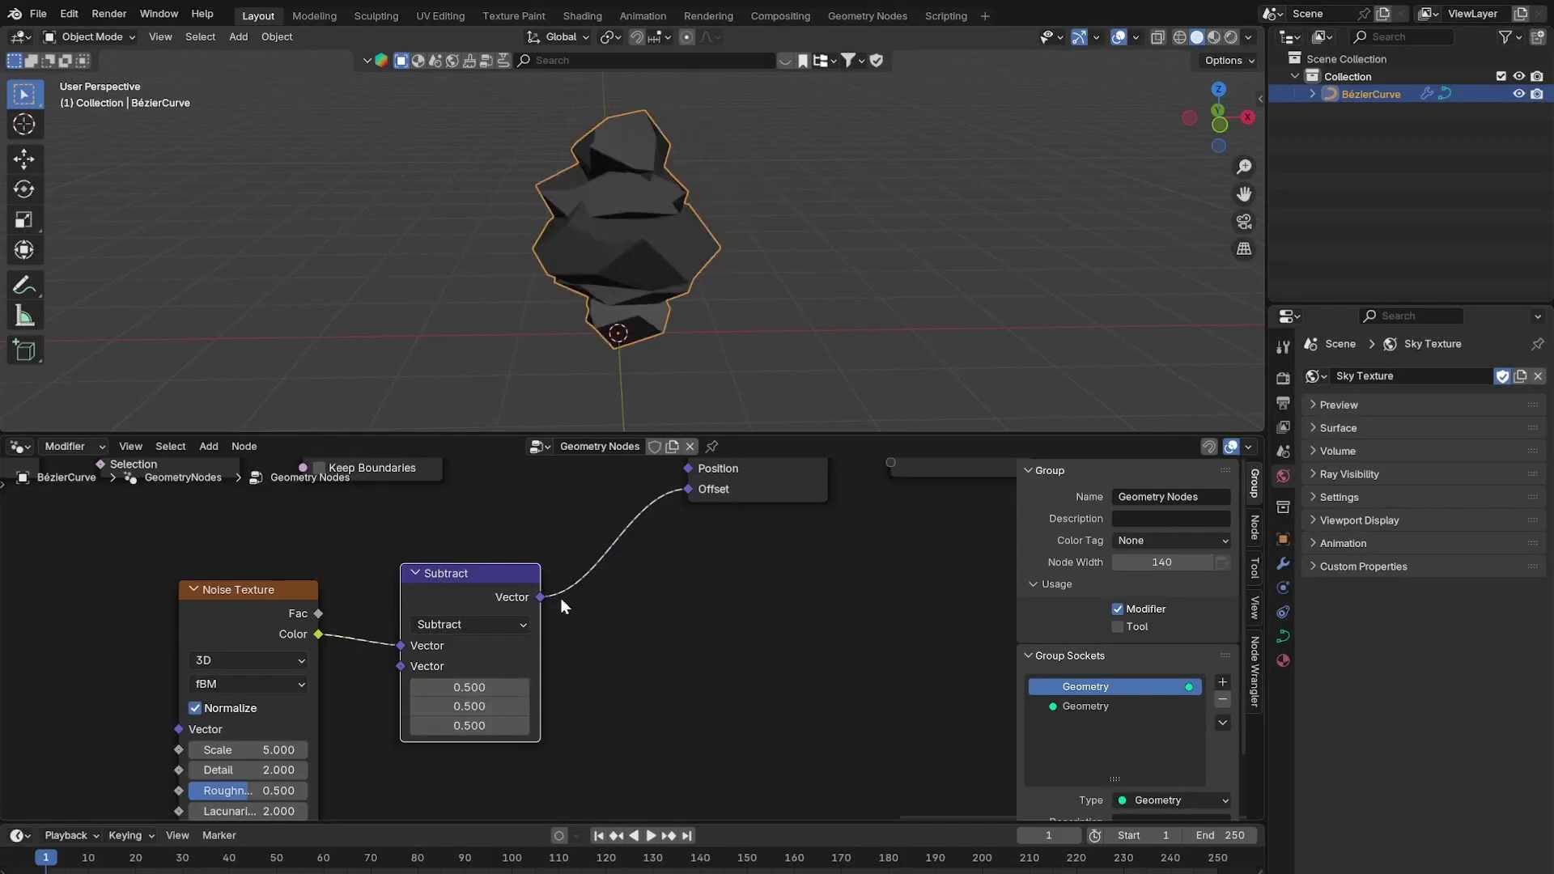
Duplicate the Subtract node, insert the copy before Set Position's Offset, and make it a Scale operation with Scale 0.530.
scroll(536, 593, up, 1)
key(shift+d)
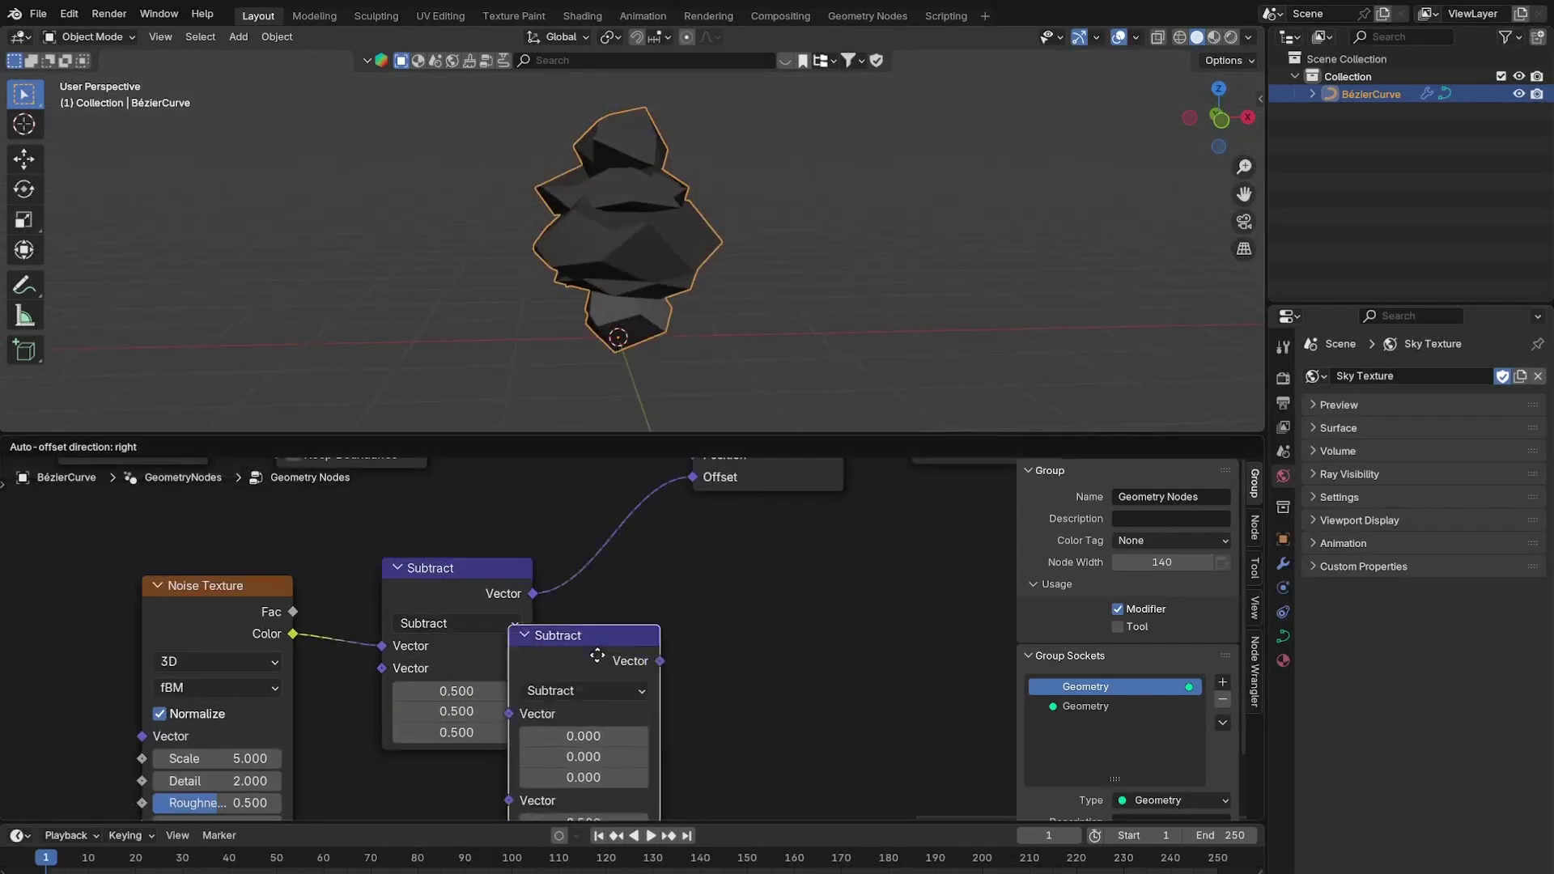
click(657, 530)
click(647, 563)
click(651, 515)
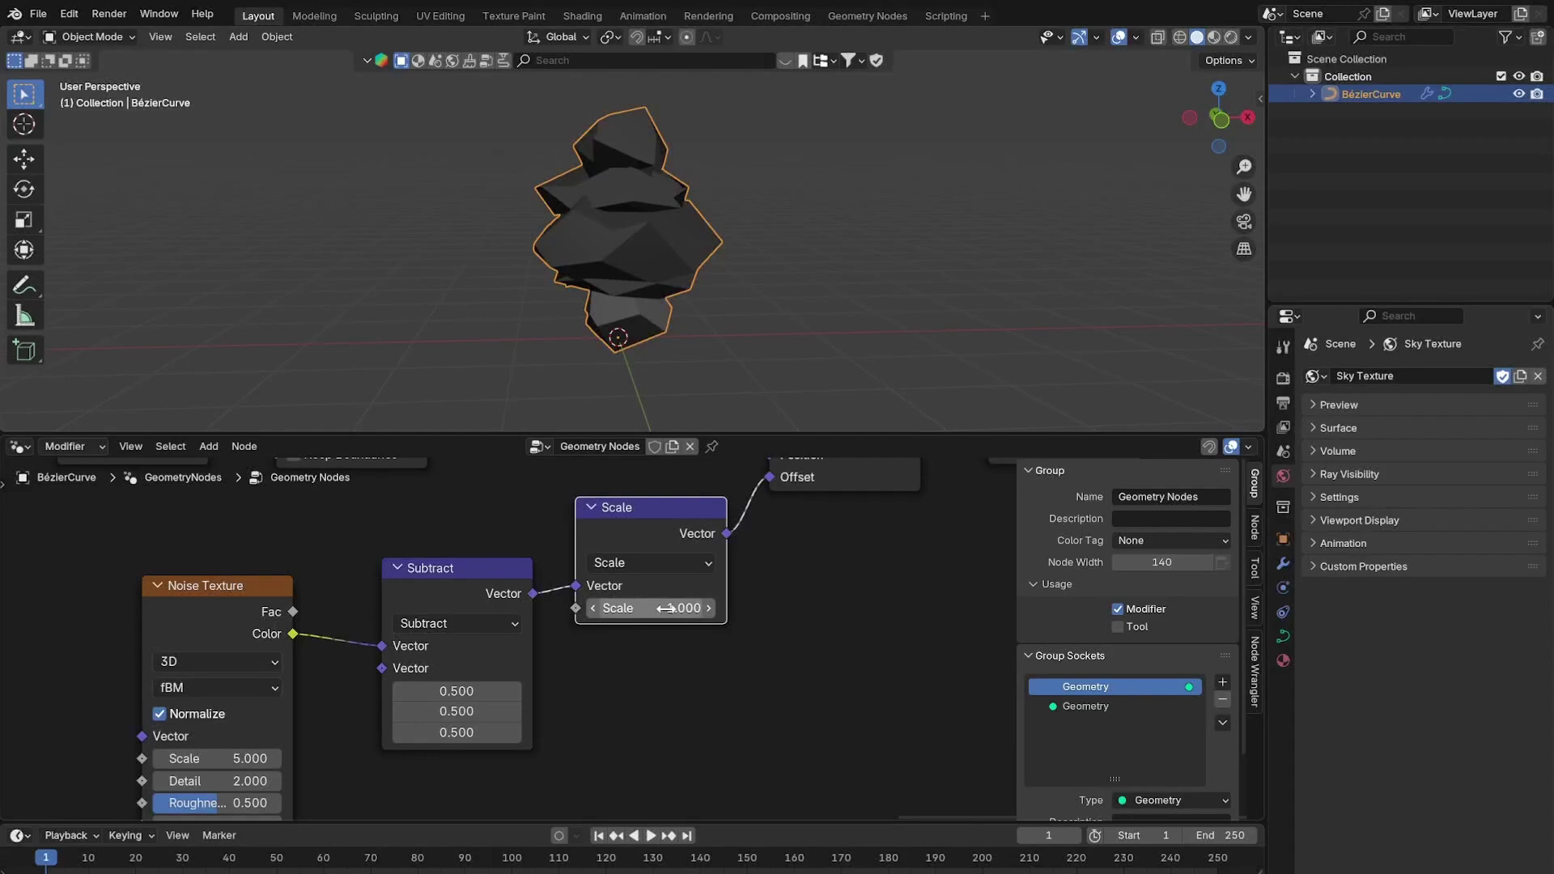
mouse_move(651, 608)
mouse_down()
mouse_move(615, 608)
mouse_move(670, 608)
mouse_move(604, 608)
mouse_move(638, 608)
mouse_move(622, 608)
mouse_up()
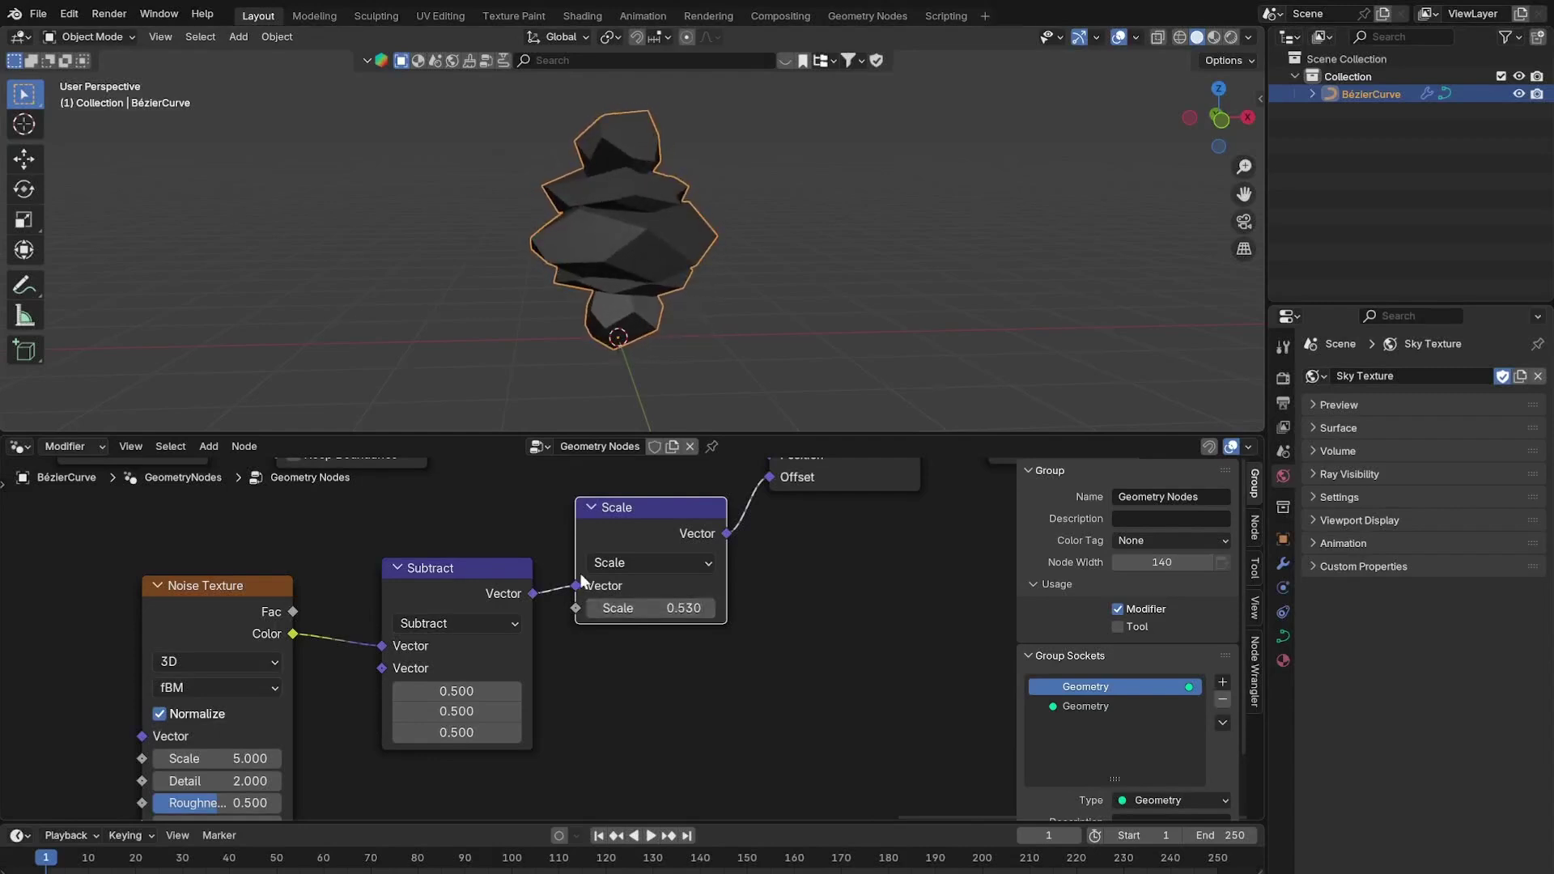
Insert a Subdivide Mesh node between Dual Mesh and Set Position and set its Level to 2.
middle_drag(583, 583, 606, 687)
scroll(606, 687, down, 5)
key(shift+a)
click(648, 526)
text(sub)
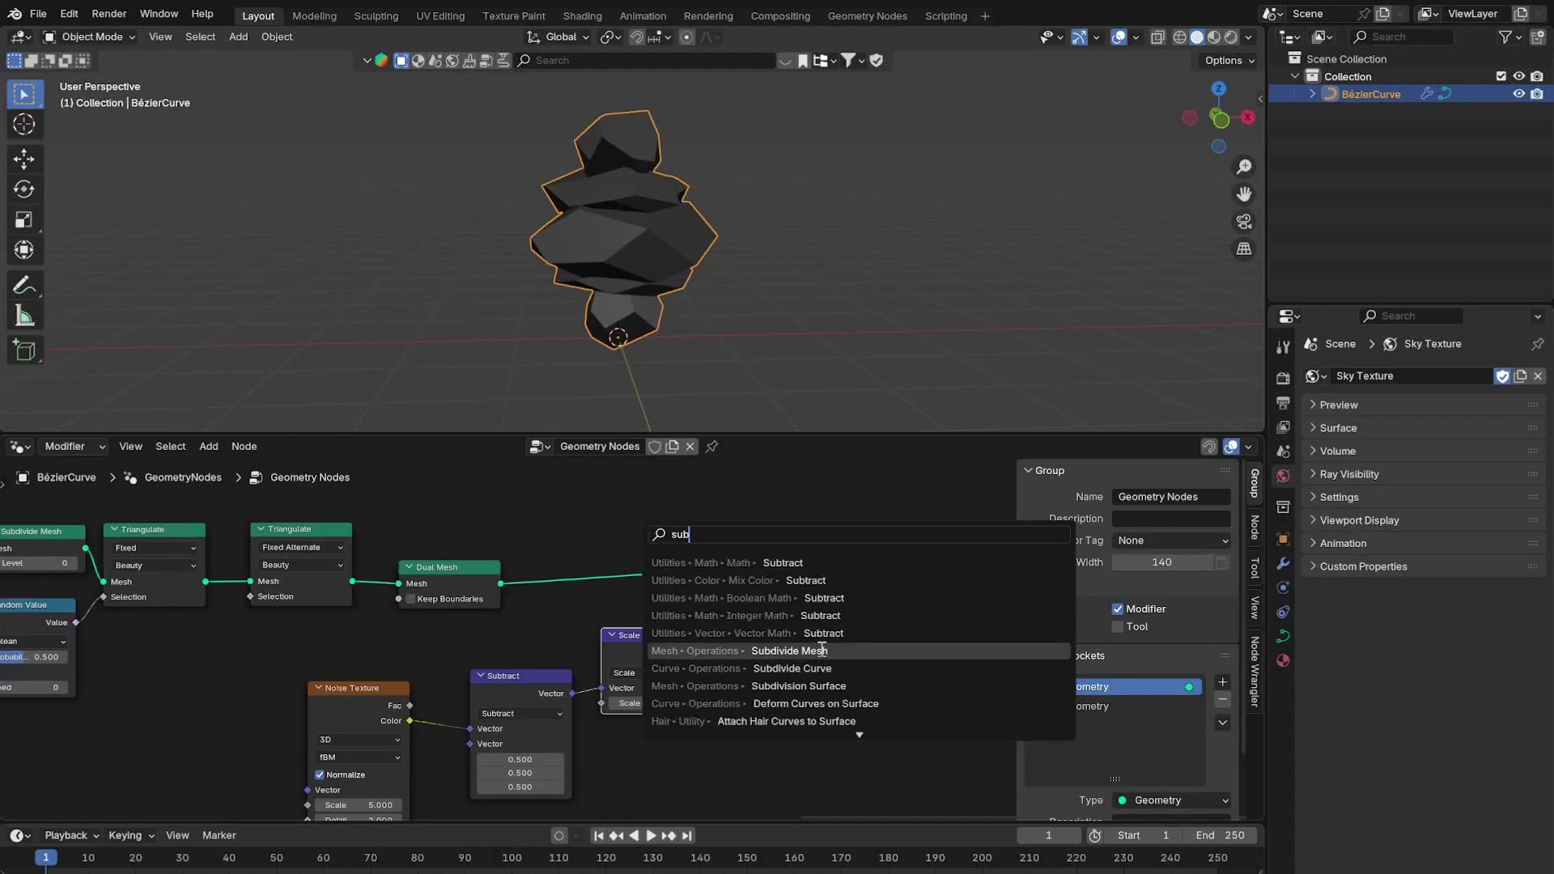
click(822, 651)
click(618, 580)
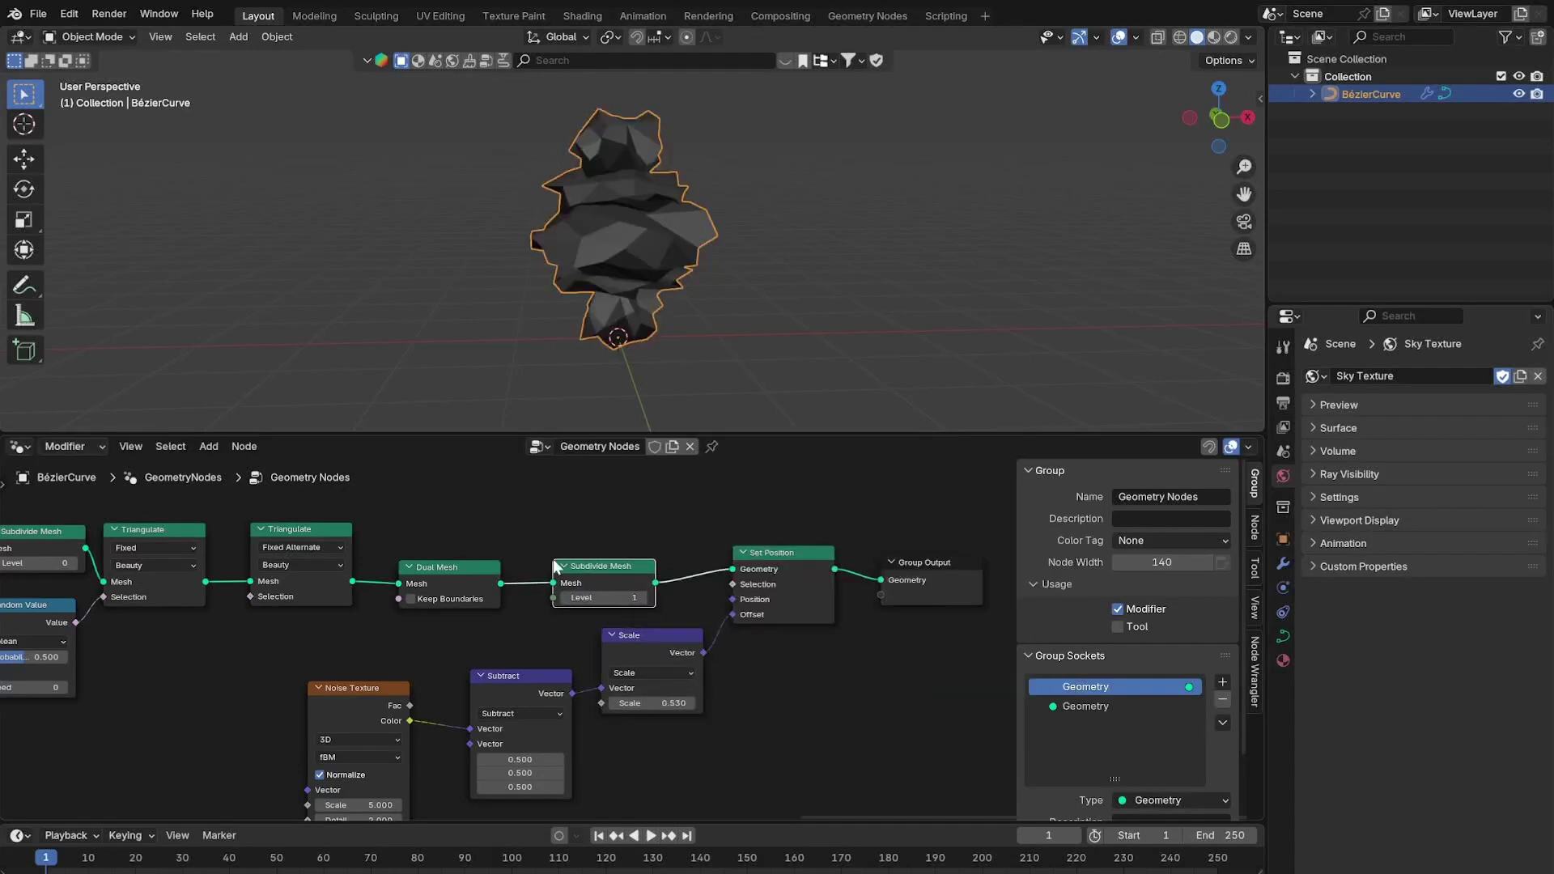
scroll(552, 559, up, 1)
scroll(706, 298, up, 5)
click(647, 595)
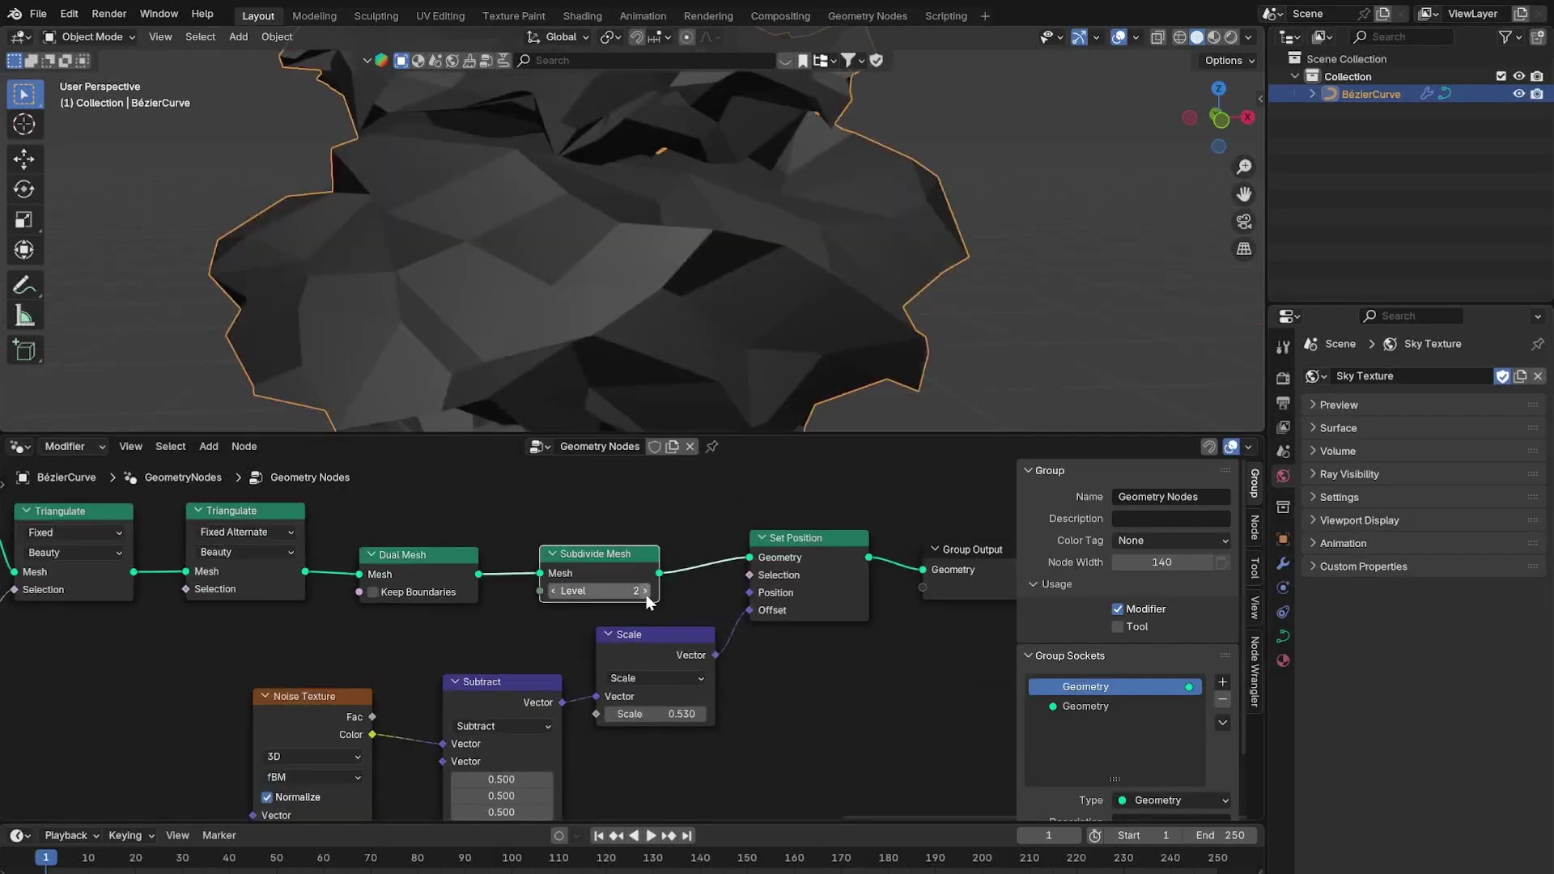
Reduce the noise offset by setting the Scale node's Scale to 0.110.
scroll(720, 364, down, 5)
scroll(753, 632, up, 1)
drag(699, 732, 626, 732)
scroll(898, 640, down, 3)
mouse_move(852, 212)
middle_down()
mouse_move(804, 217)
mouse_move(915, 183)
mouse_move(835, 195)
middle_up()
scroll(812, 638, down, 3)
Make room before Group Output and insert a Mesh to Volume node after Set Position.
middle_drag(868, 608, 579, 609)
scroll(579, 609, up, 6)
drag(579, 617, 577, 647)
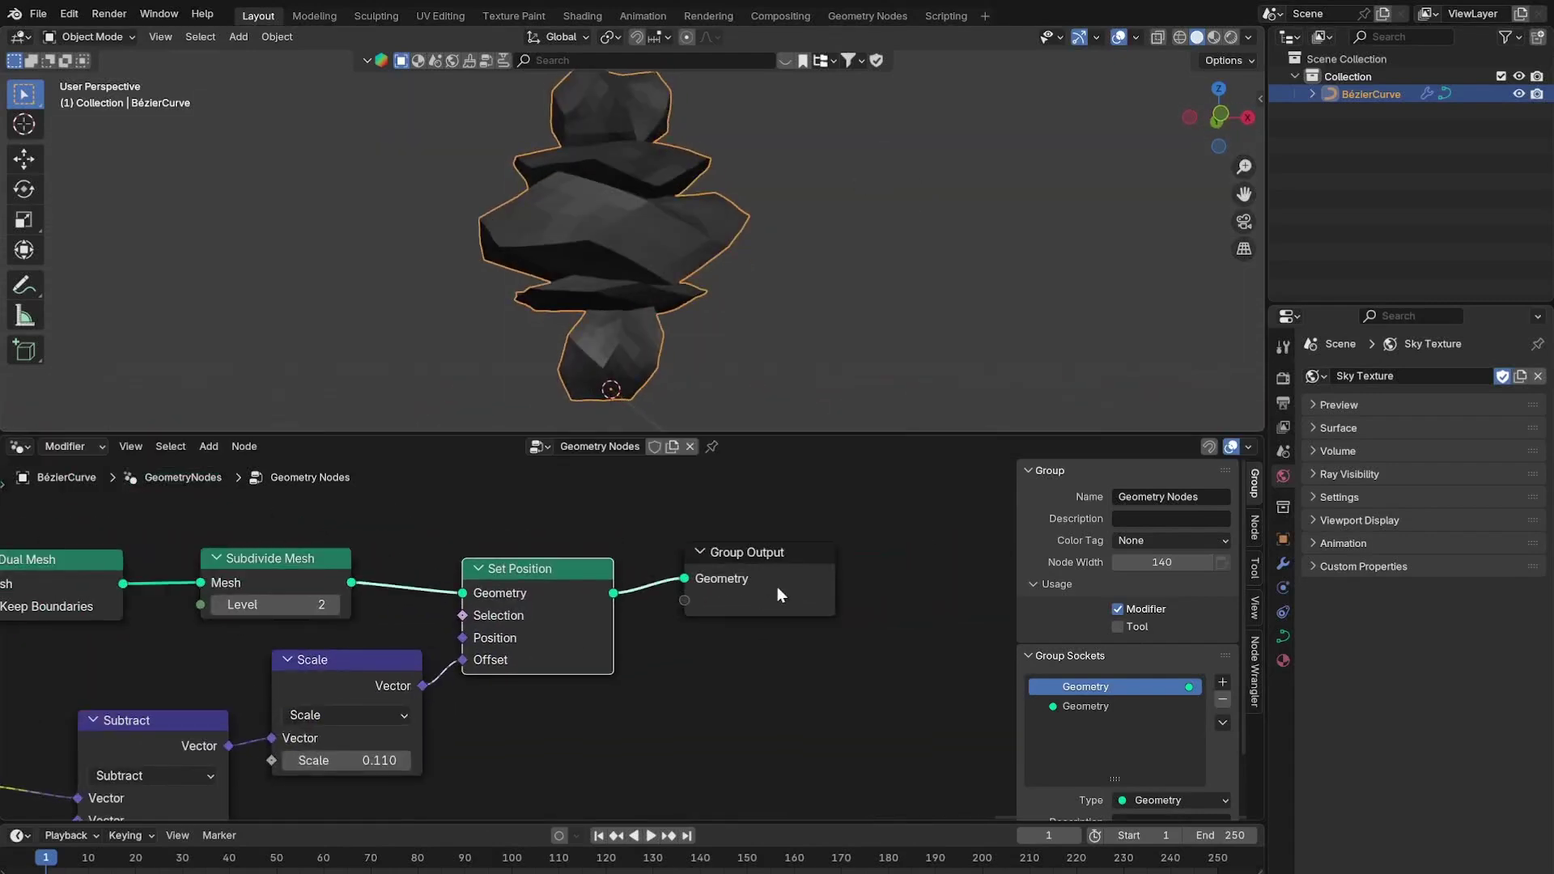
drag(777, 589, 905, 588)
key(shift+a)
click(788, 494)
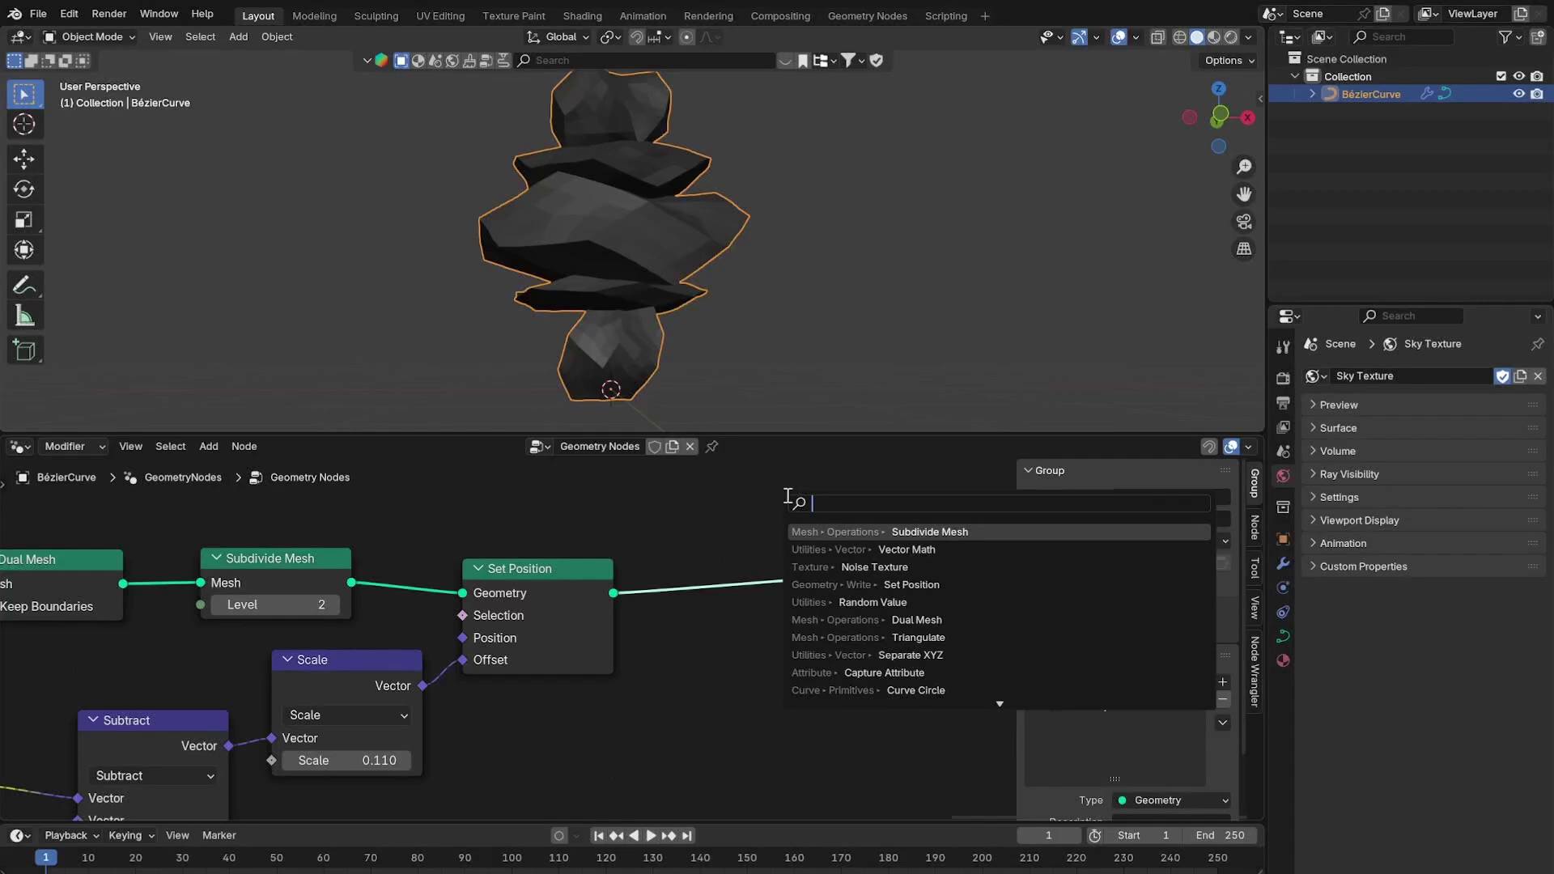
text(vol)
click(937, 529)
click(710, 534)
scroll(809, 612, down, 2)
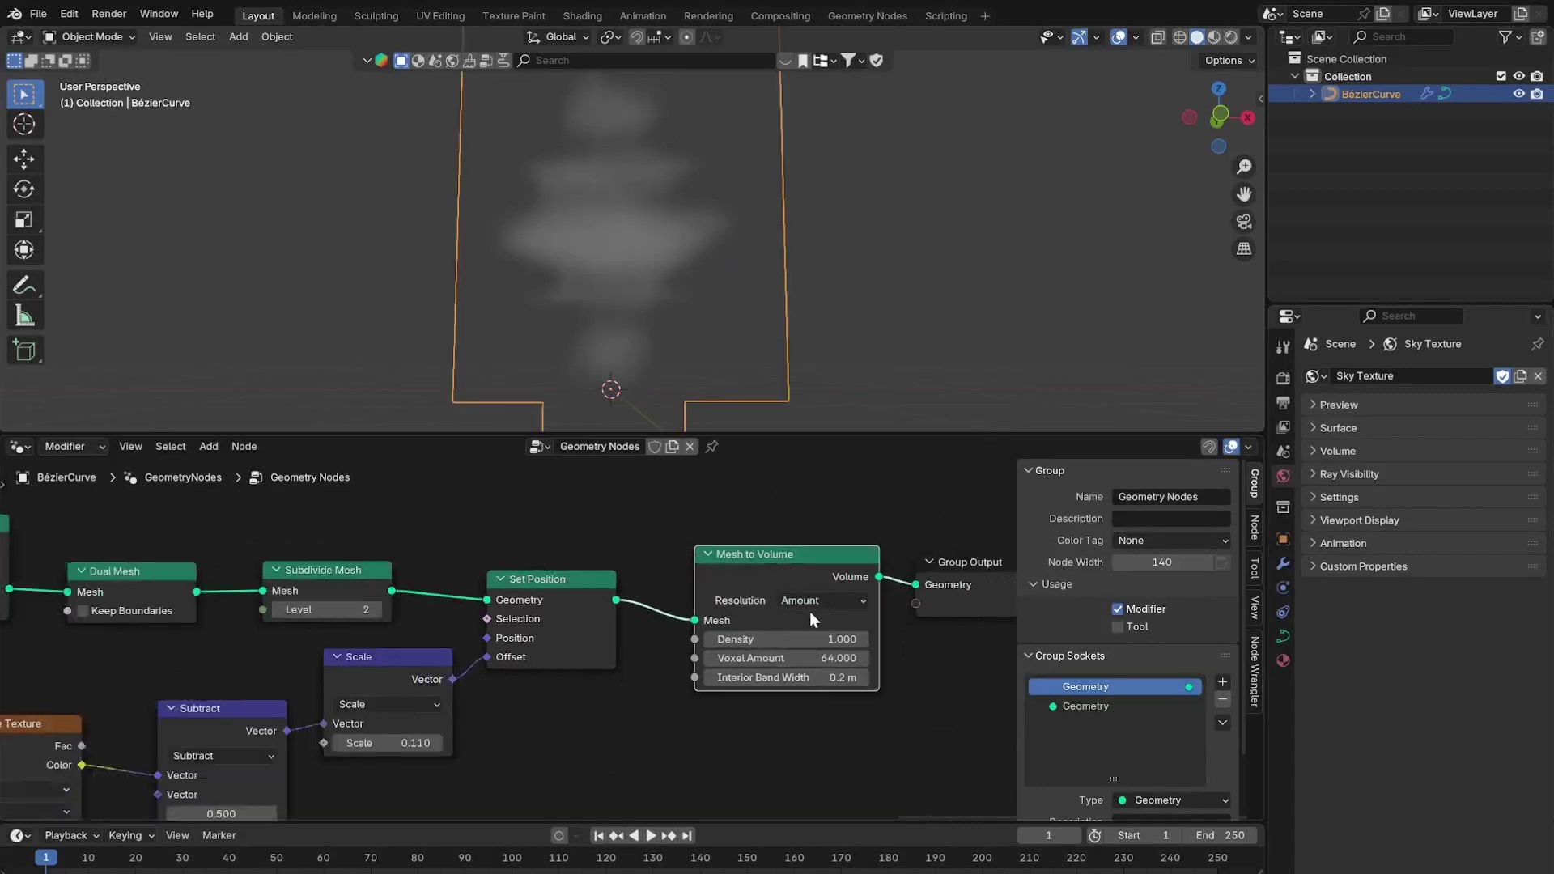
Insert a Volume to Mesh node between Mesh to Volume and Group Output.
key(shift+a)
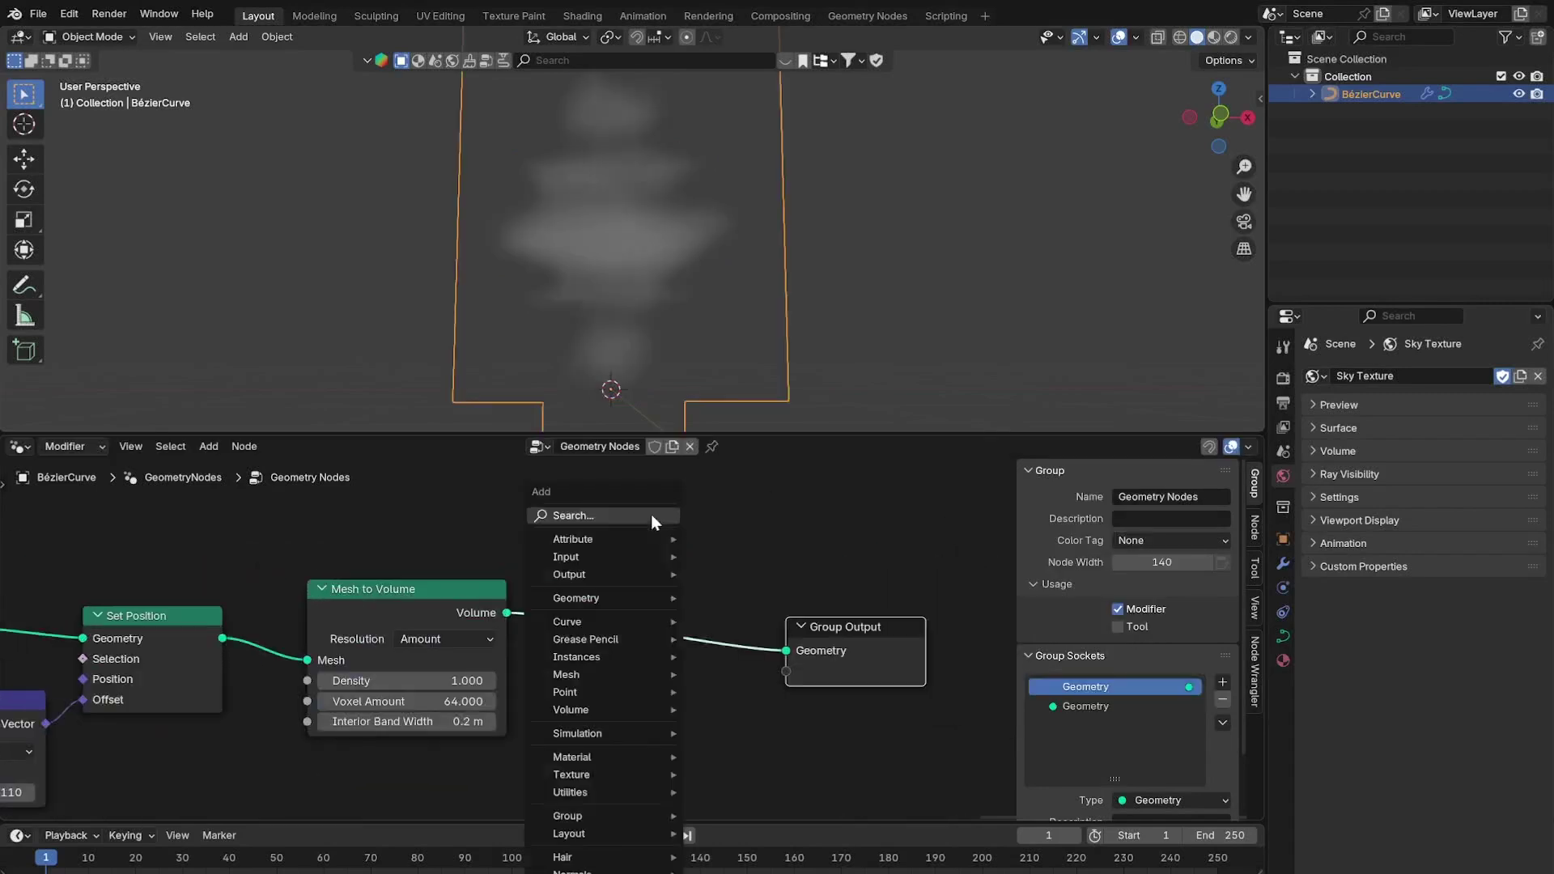
click(653, 516)
text(volum)
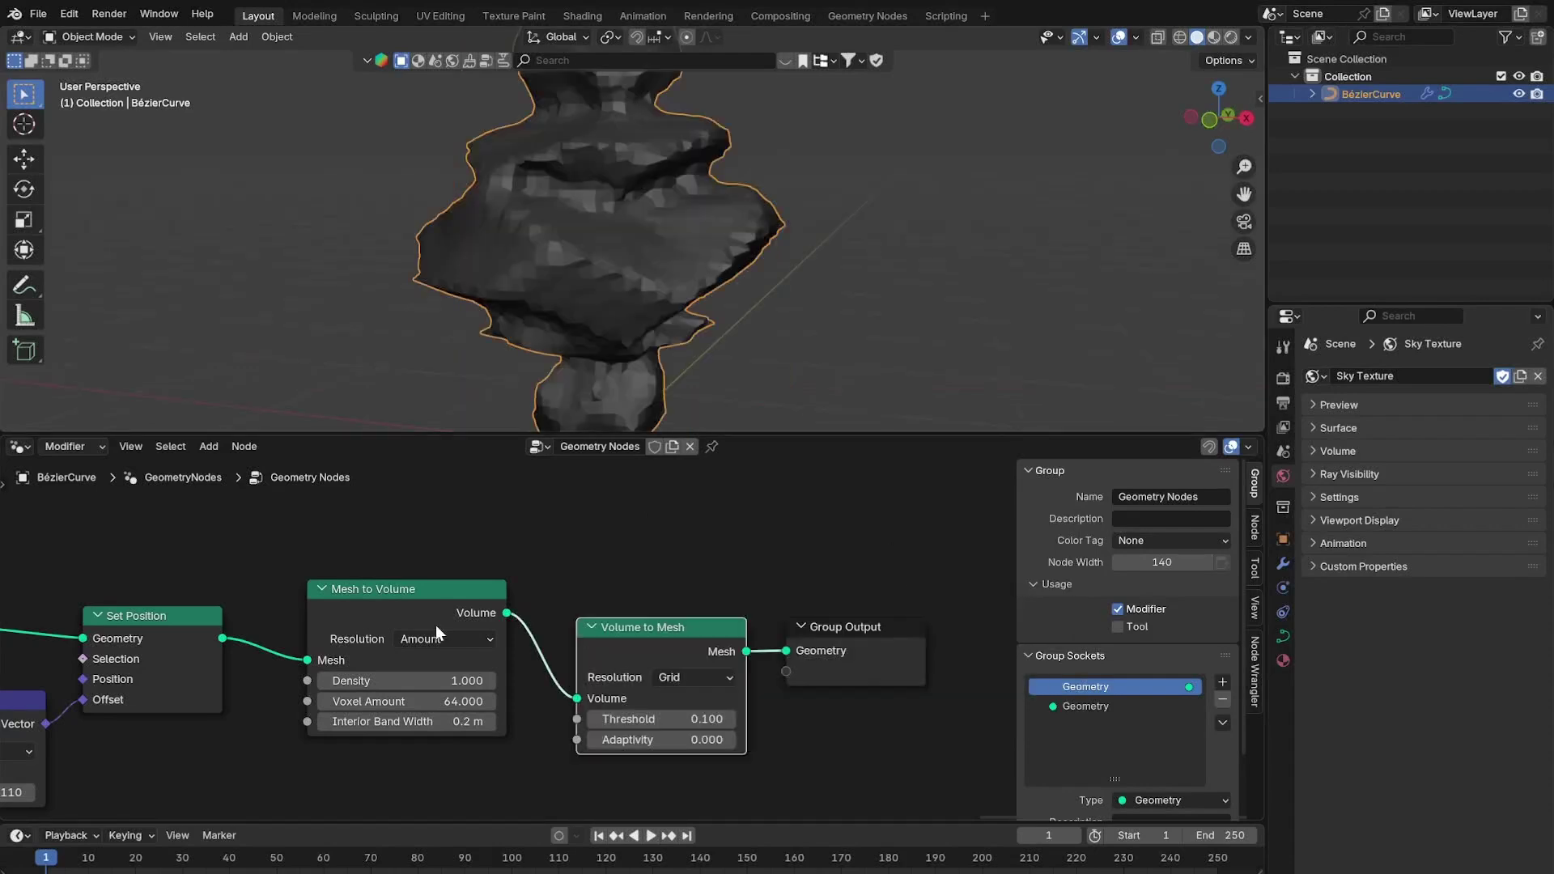
Set the Mesh to Volume node's Density to 10.
scroll(522, 646, up, 1)
middle_drag(522, 646, 691, 647)
scroll(691, 648, up, 1)
drag(628, 684, 632, 684)
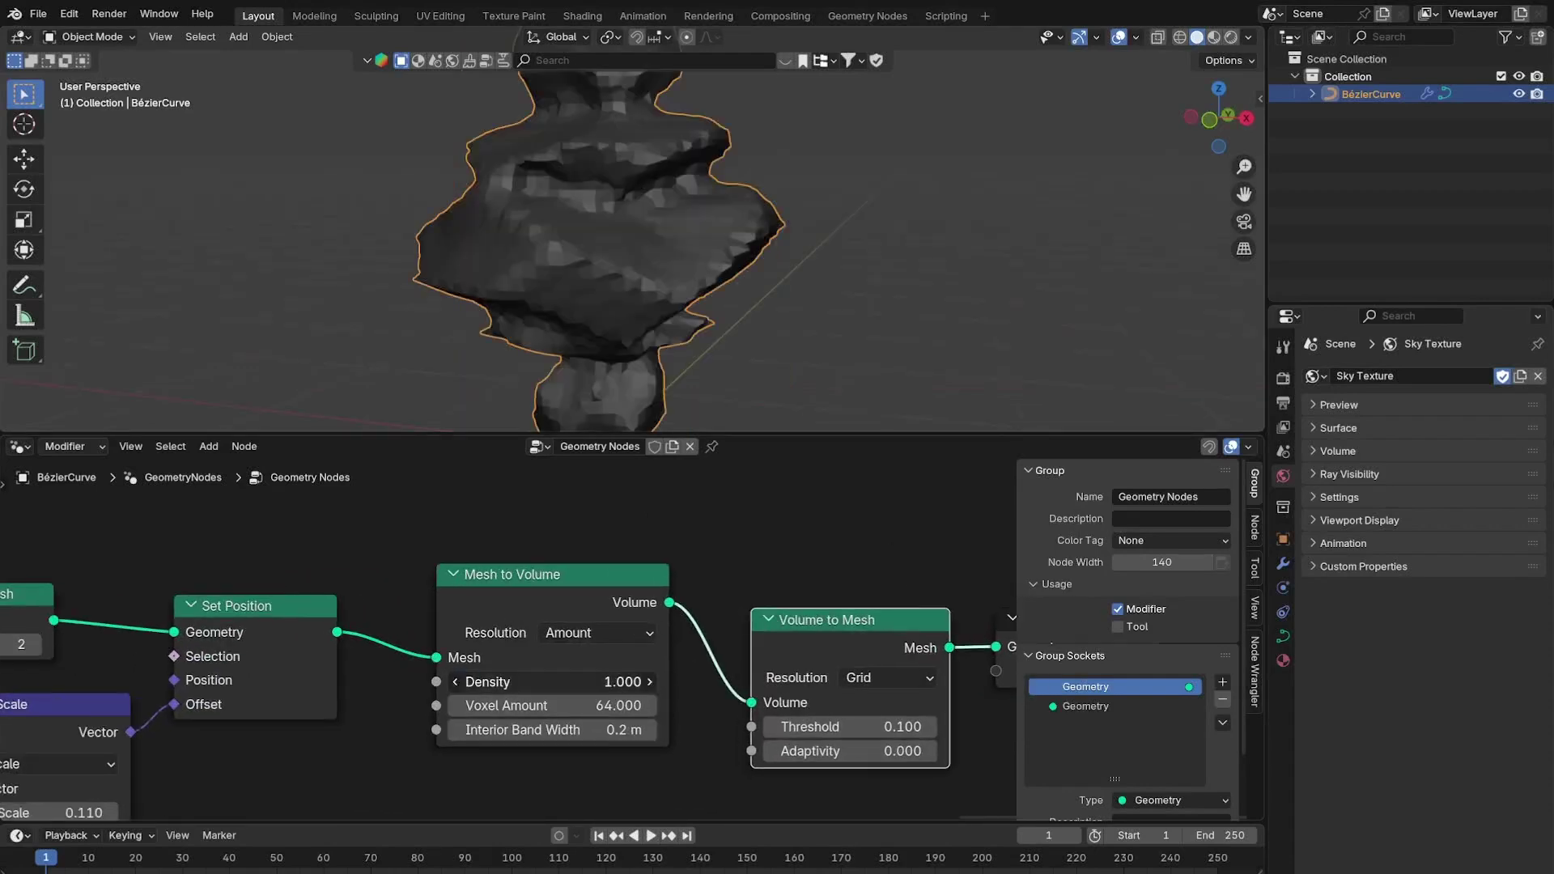
key(Return)
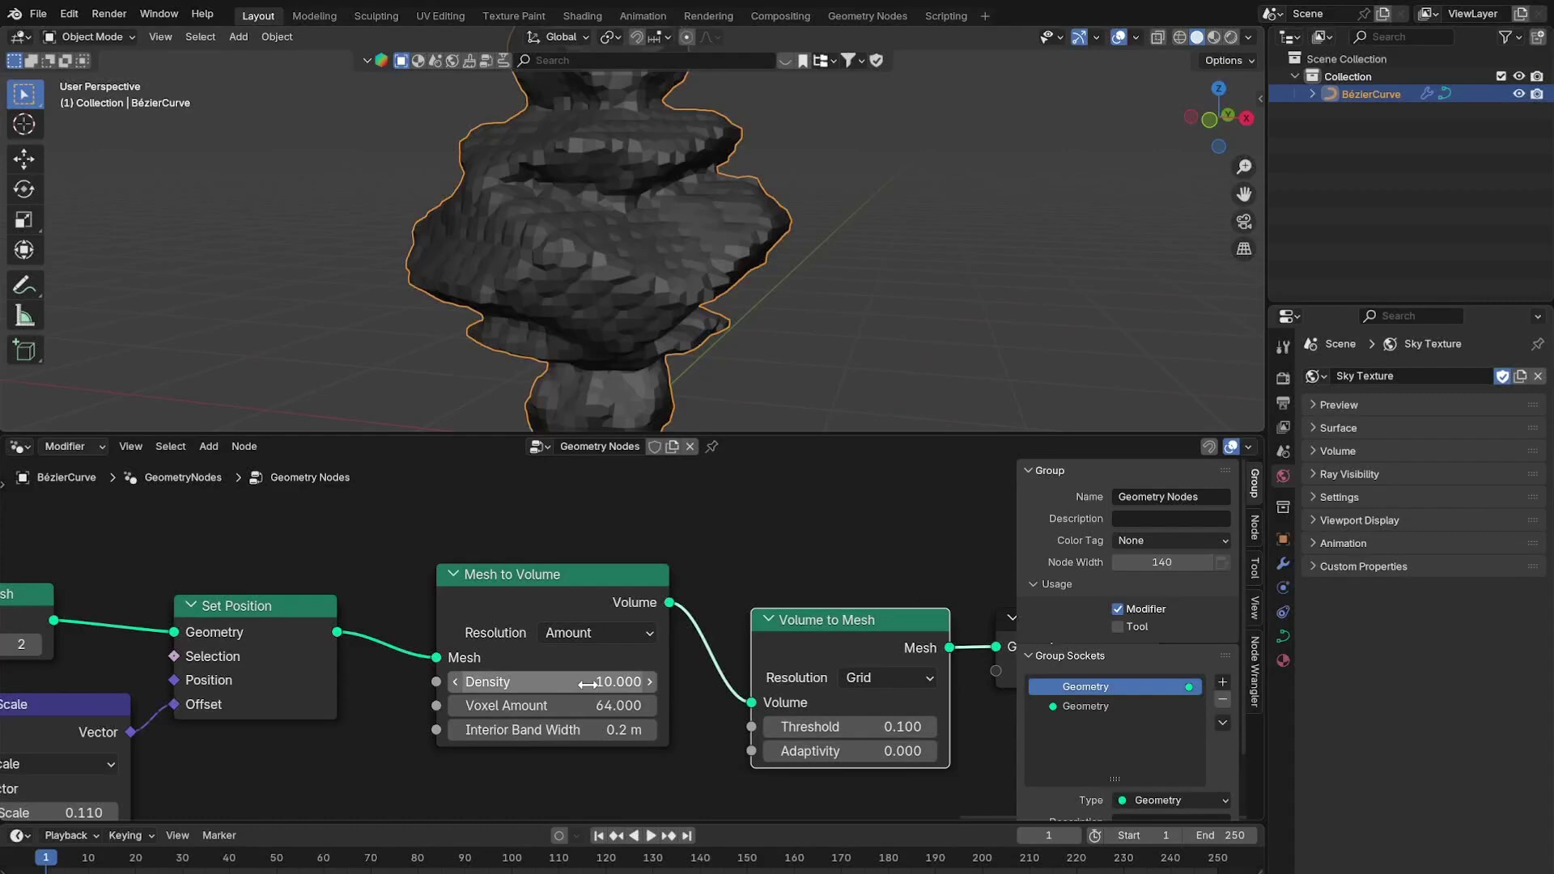
Set the Mesh to Volume node's Interior Band Width to 0.5 m.
drag(611, 731, 620, 731)
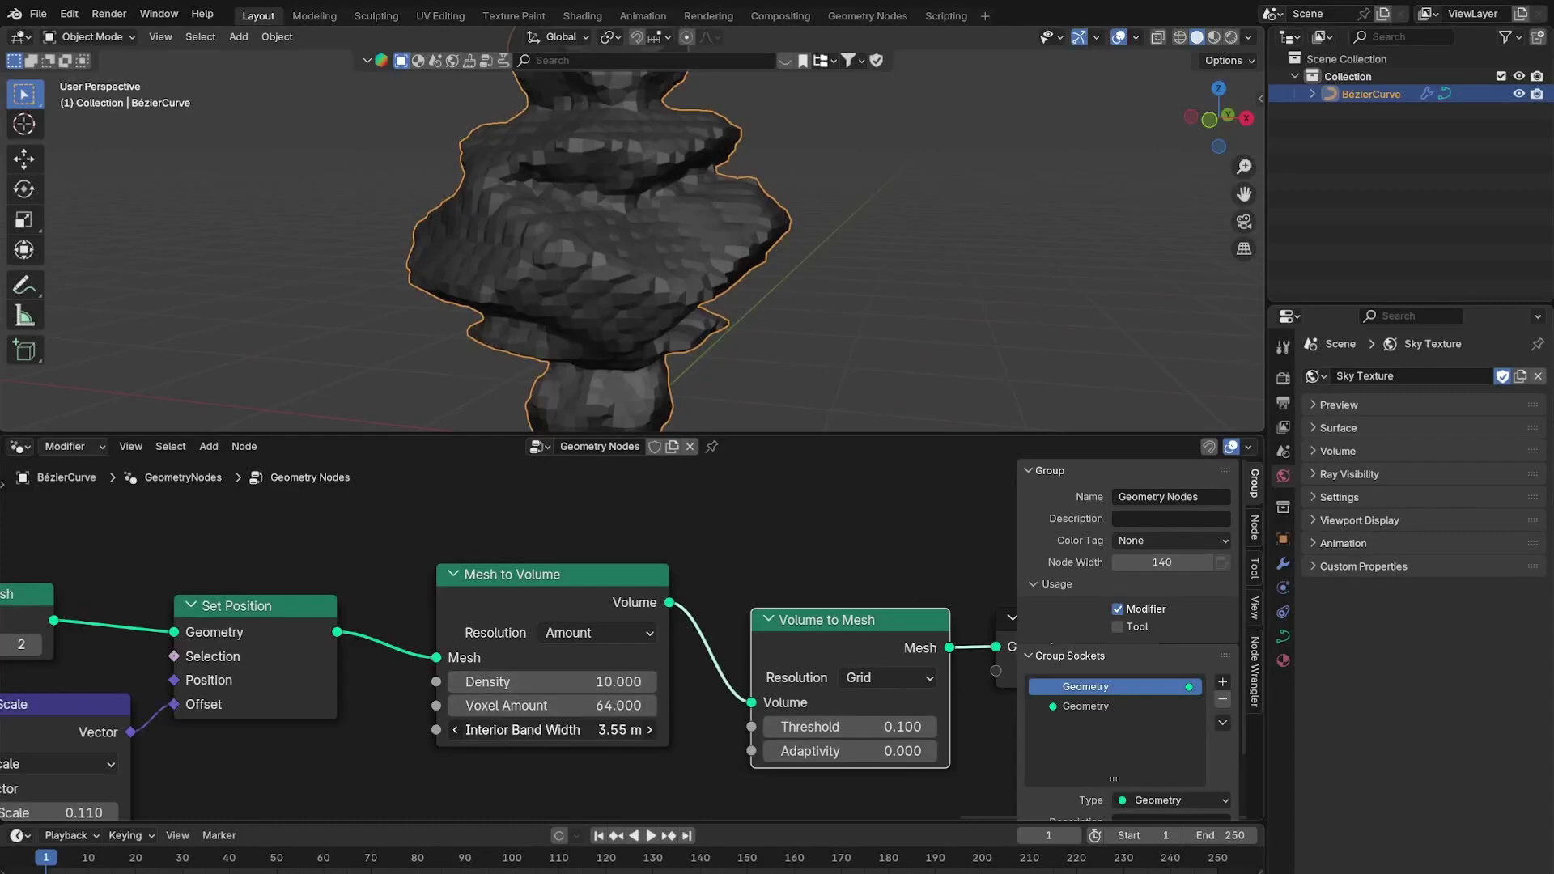
right_click(579, 737)
click(578, 738)
text(.5)
key(Return)
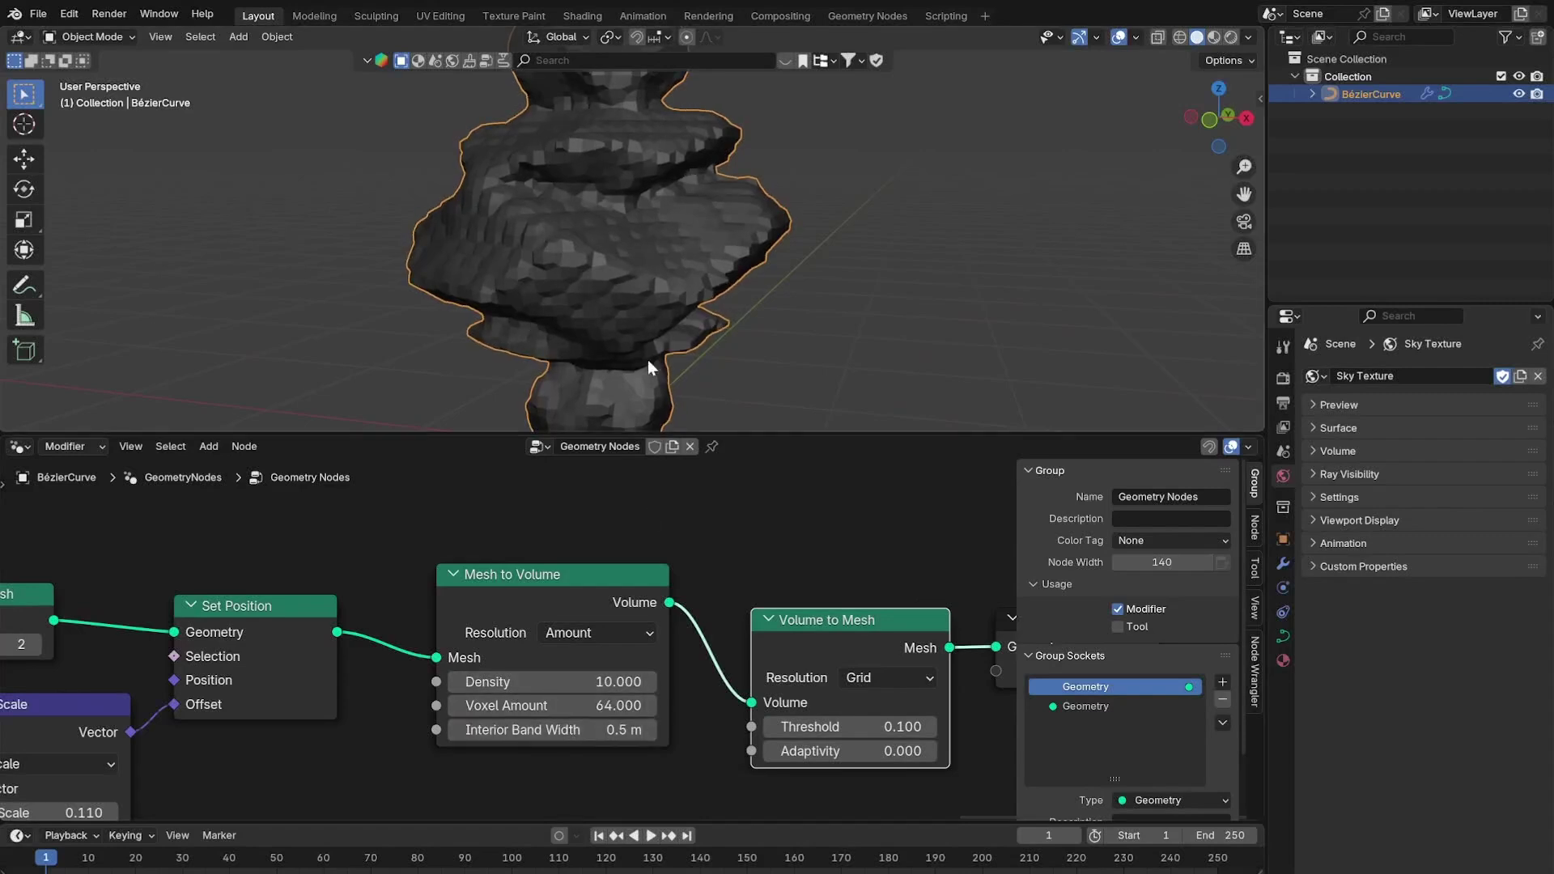
Set the Mesh to Volume node's Density to 5 and increase its Voxel Amount for finer resolution.
drag(583, 681, 518, 682)
key(Escape)
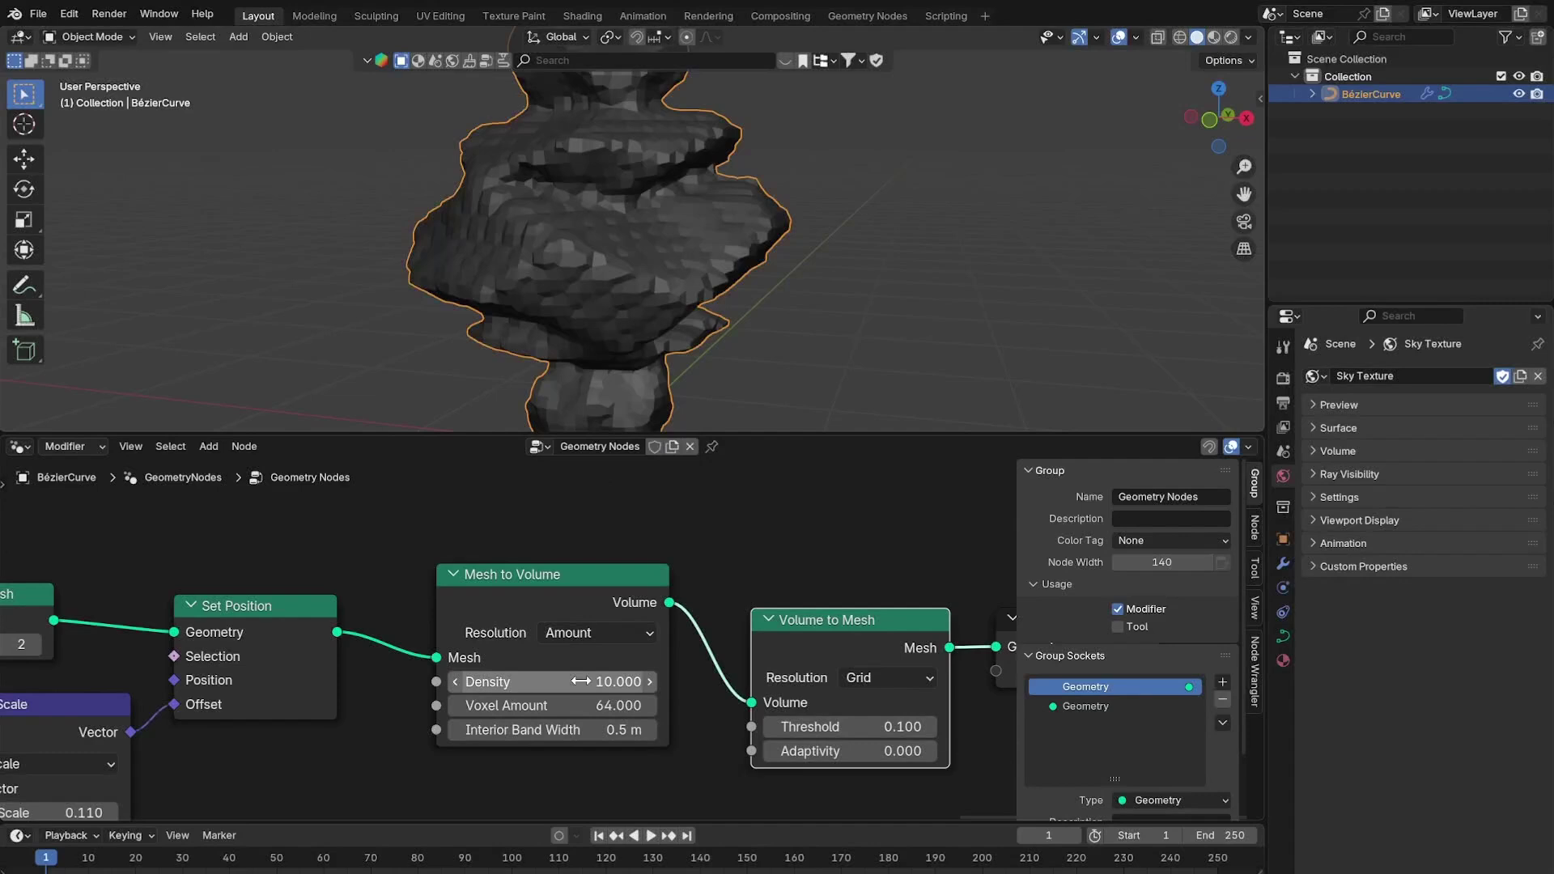
click(583, 681)
text(5)
key(Return)
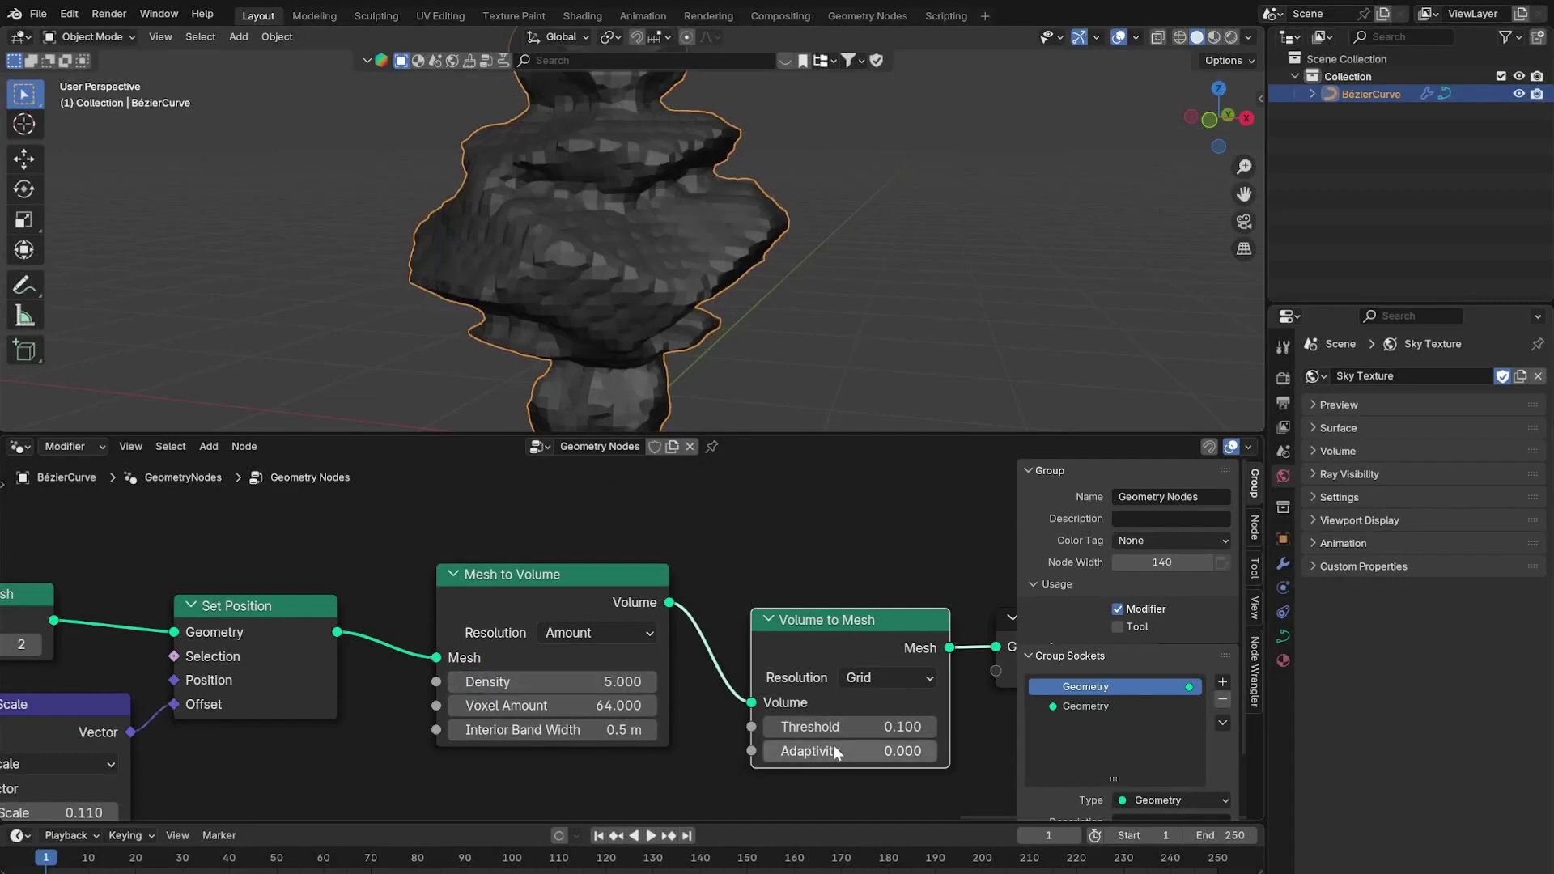
drag(526, 705, 729, 705)
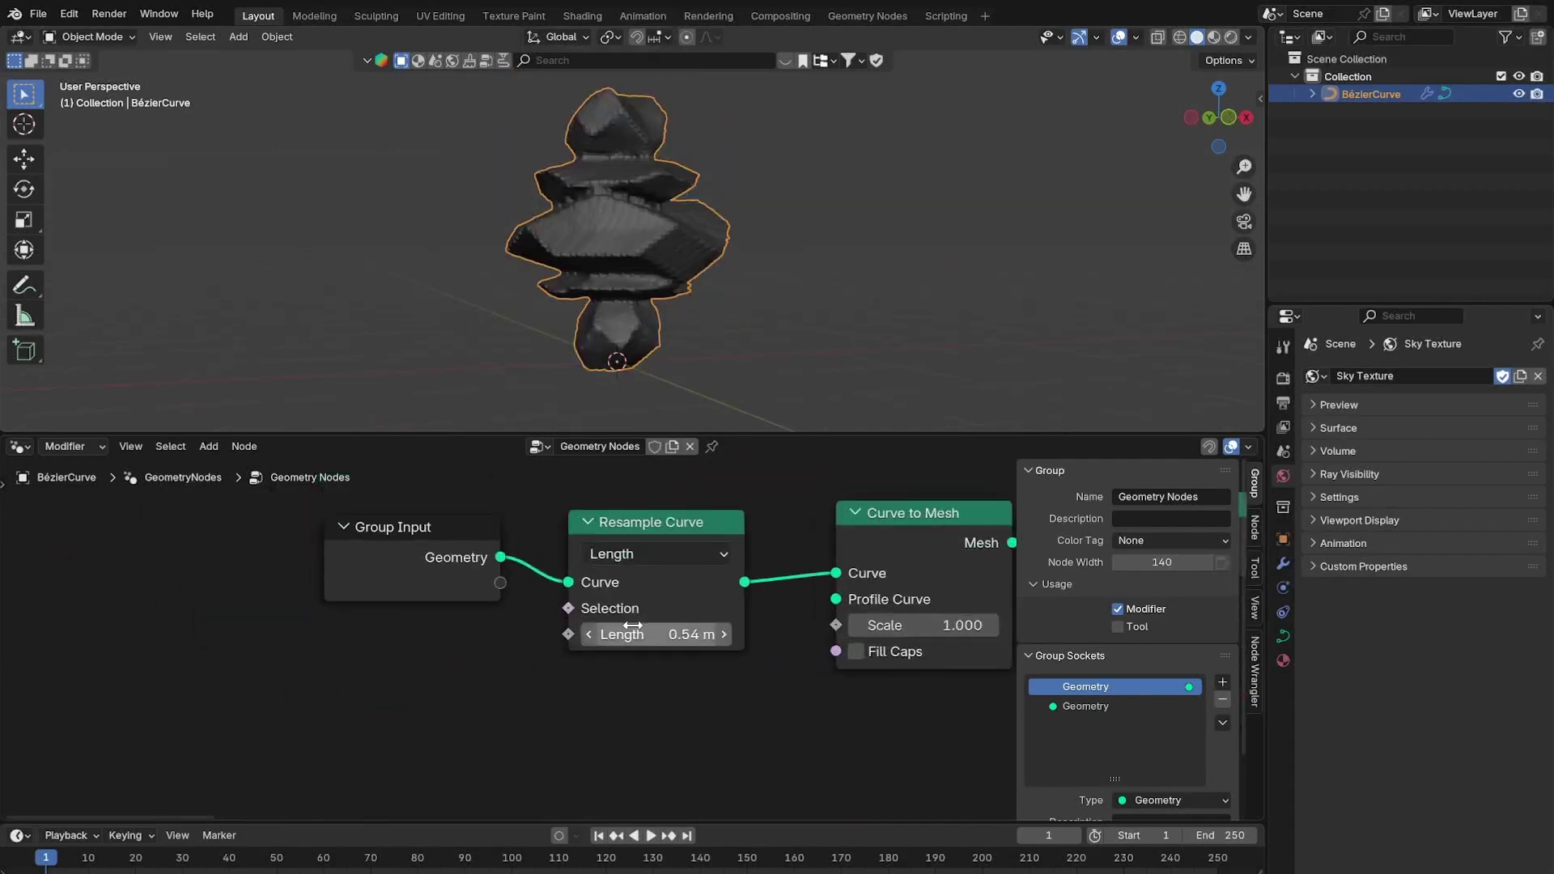
Reduce the Resample Curve node's Length to 0.35 m.
mouse_move(636, 635)
mouse_down()
mouse_move(591, 634)
mouse_move(664, 635)
mouse_move(635, 634)
mouse_up()
middle_drag(684, 291, 641, 295)
scroll(641, 295, up, 4)
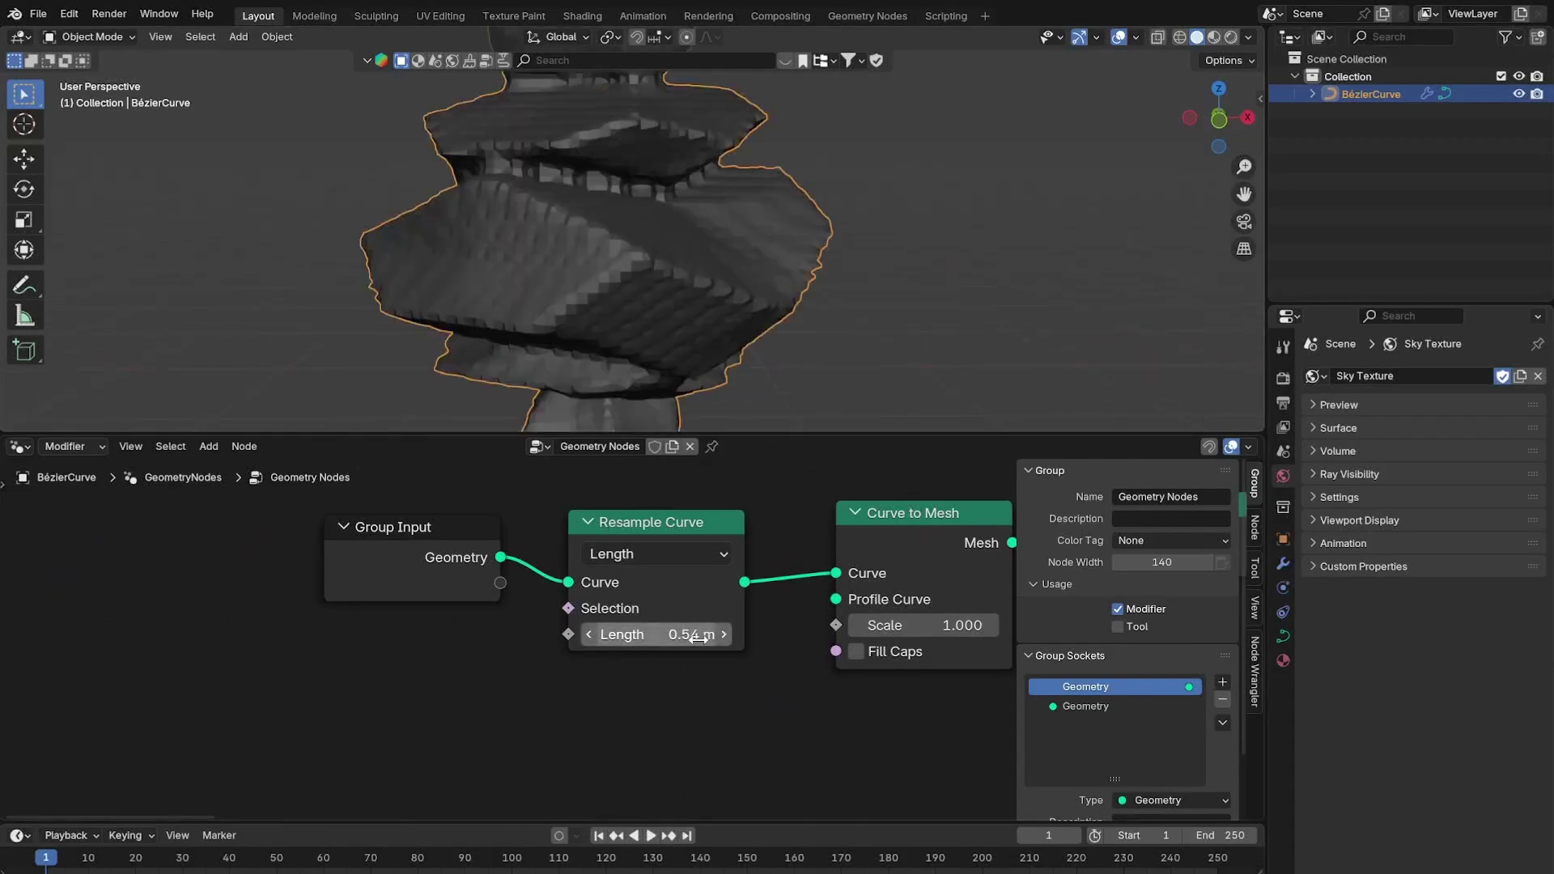
drag(695, 634, 652, 634)
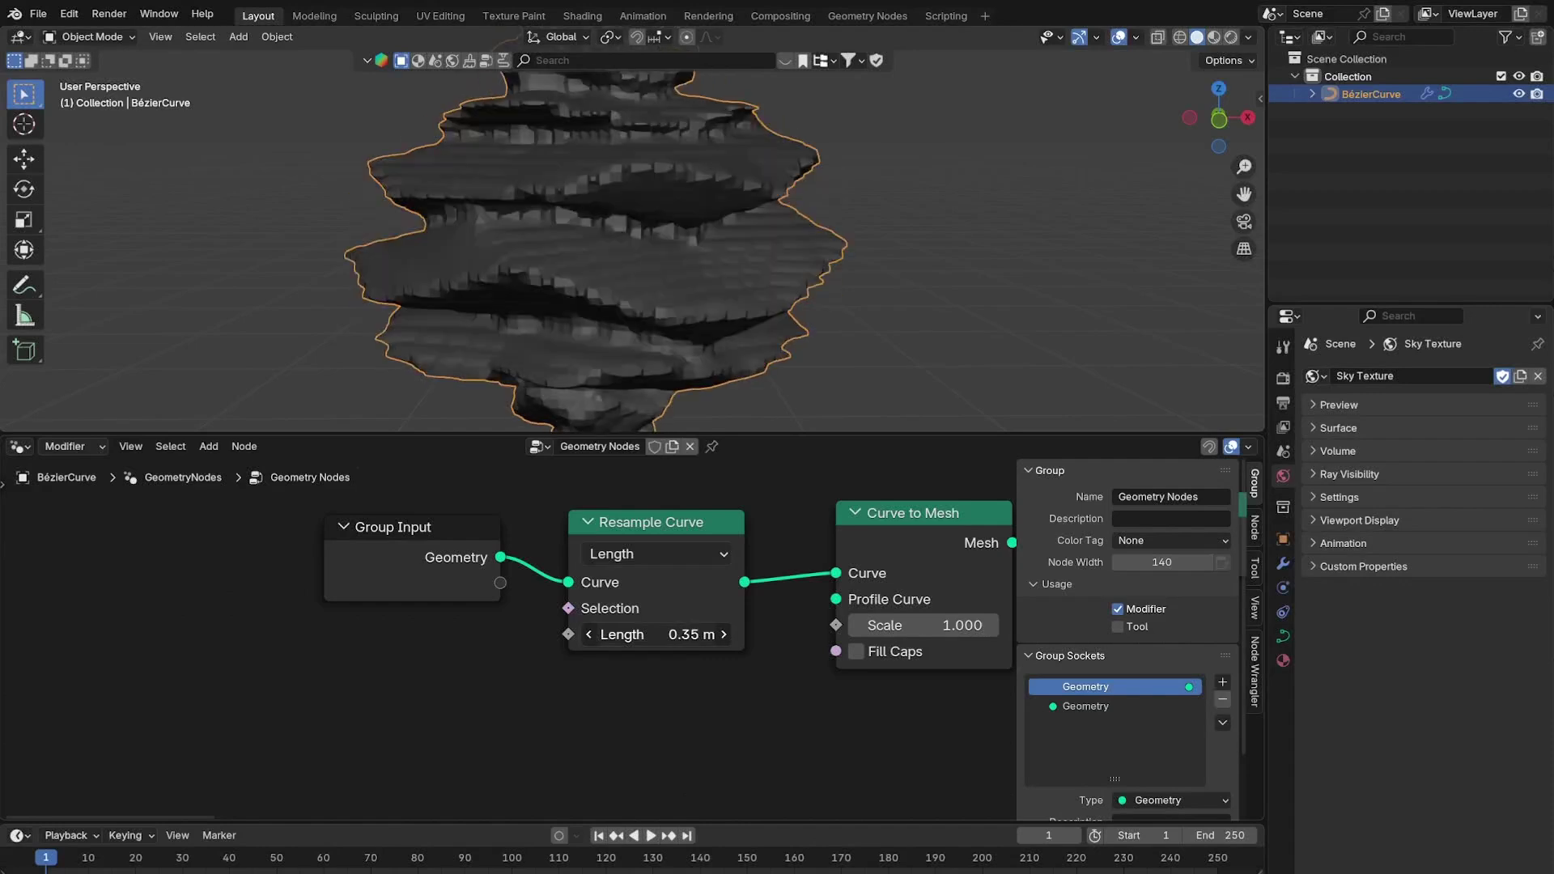
Set the Level of the Subdivide Mesh node following the second Curve to Mesh to 1.
drag(693, 634, 688, 634)
scroll(668, 318, down, 3)
scroll(721, 618, down, 2)
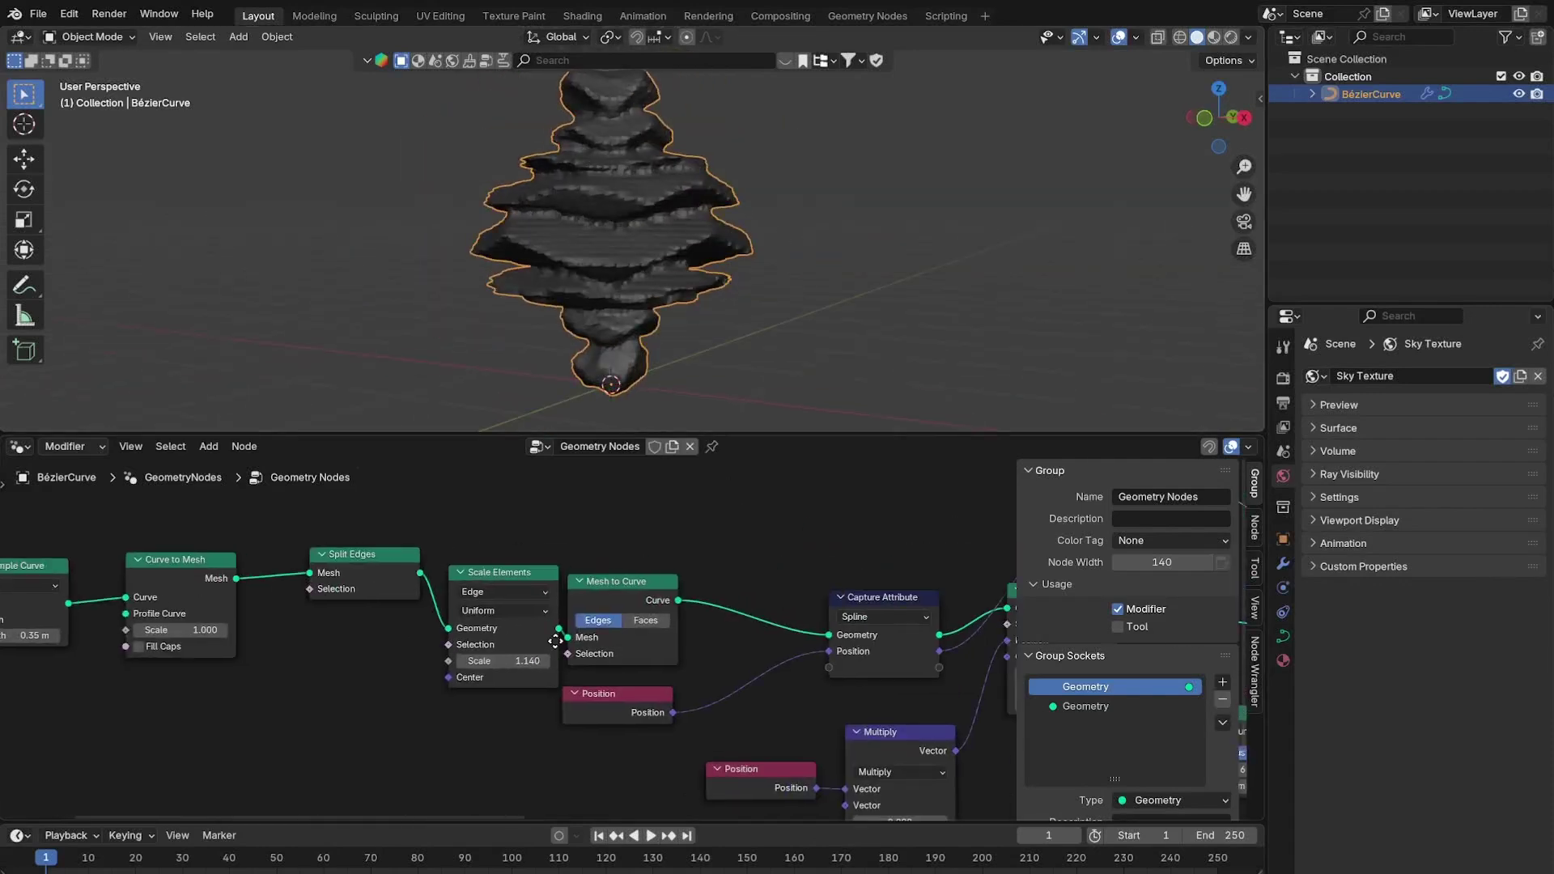
scroll(798, 576, down, 2)
scroll(647, 594, up, 3)
click(670, 570)
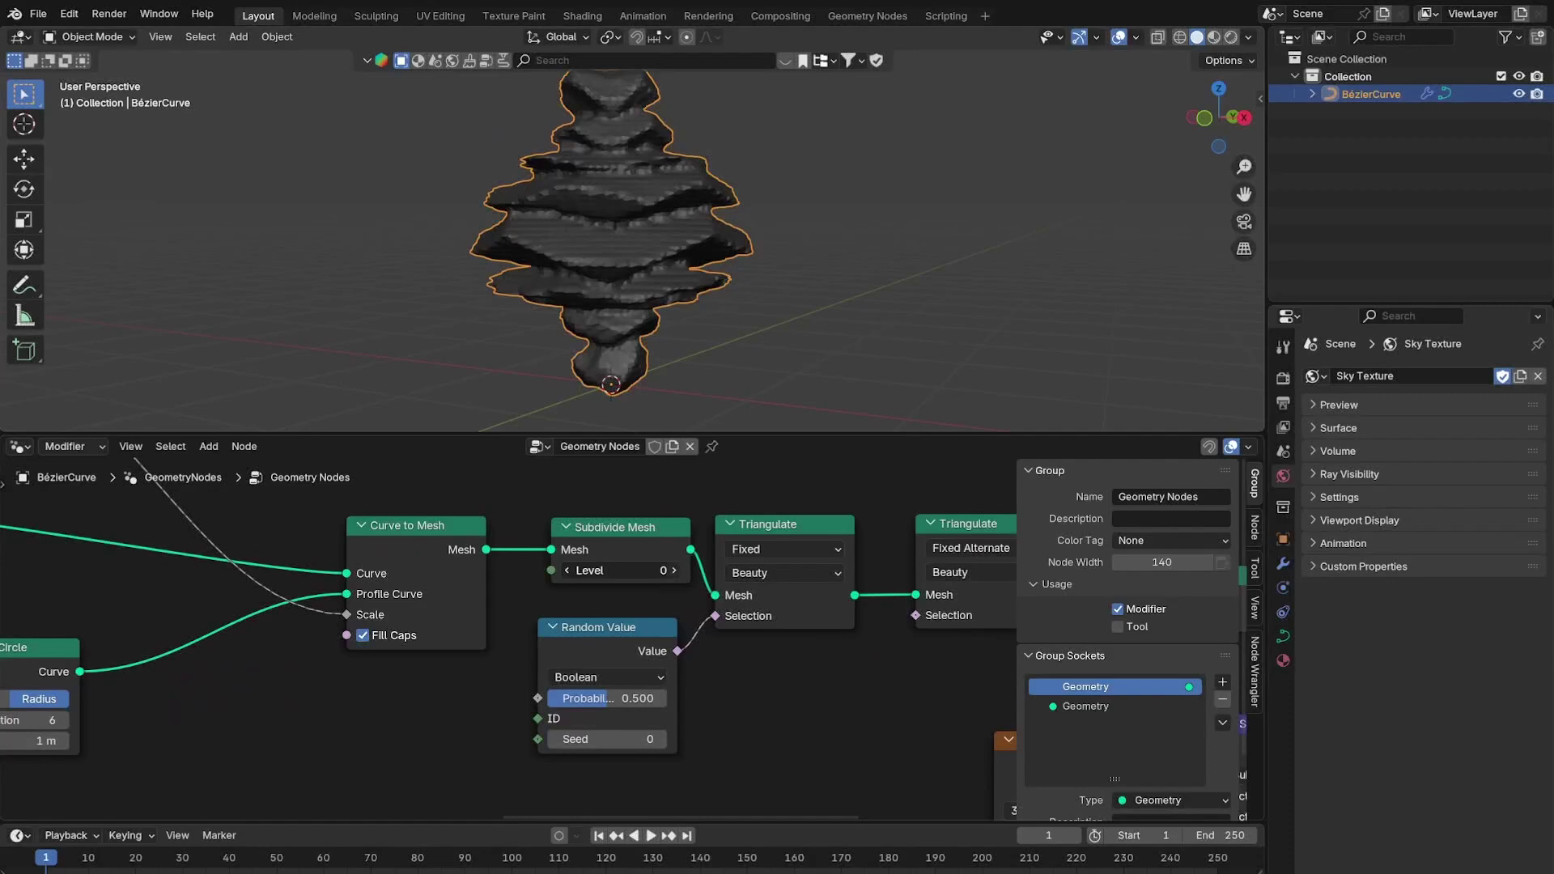
middle_drag(615, 265, 585, 280)
scroll(676, 342, up, 1)
middle_drag(677, 341, 760, 343)
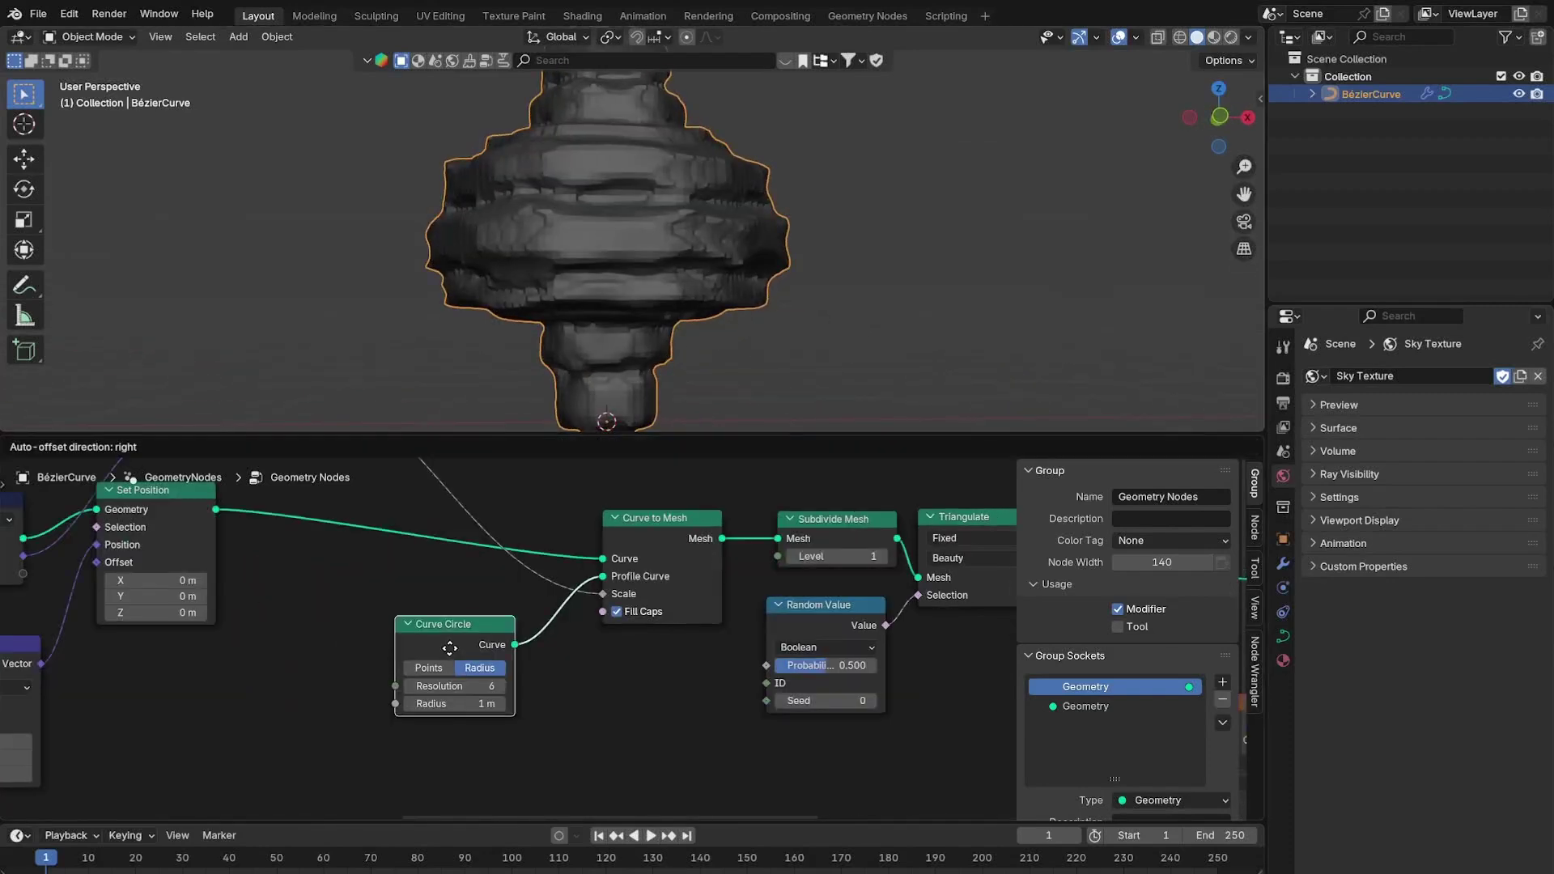
Insert an Add Math node between Separate XYZ's X output and Curve to Mesh's Scale, and space out the surrounding nodes.
drag(448, 649, 301, 619)
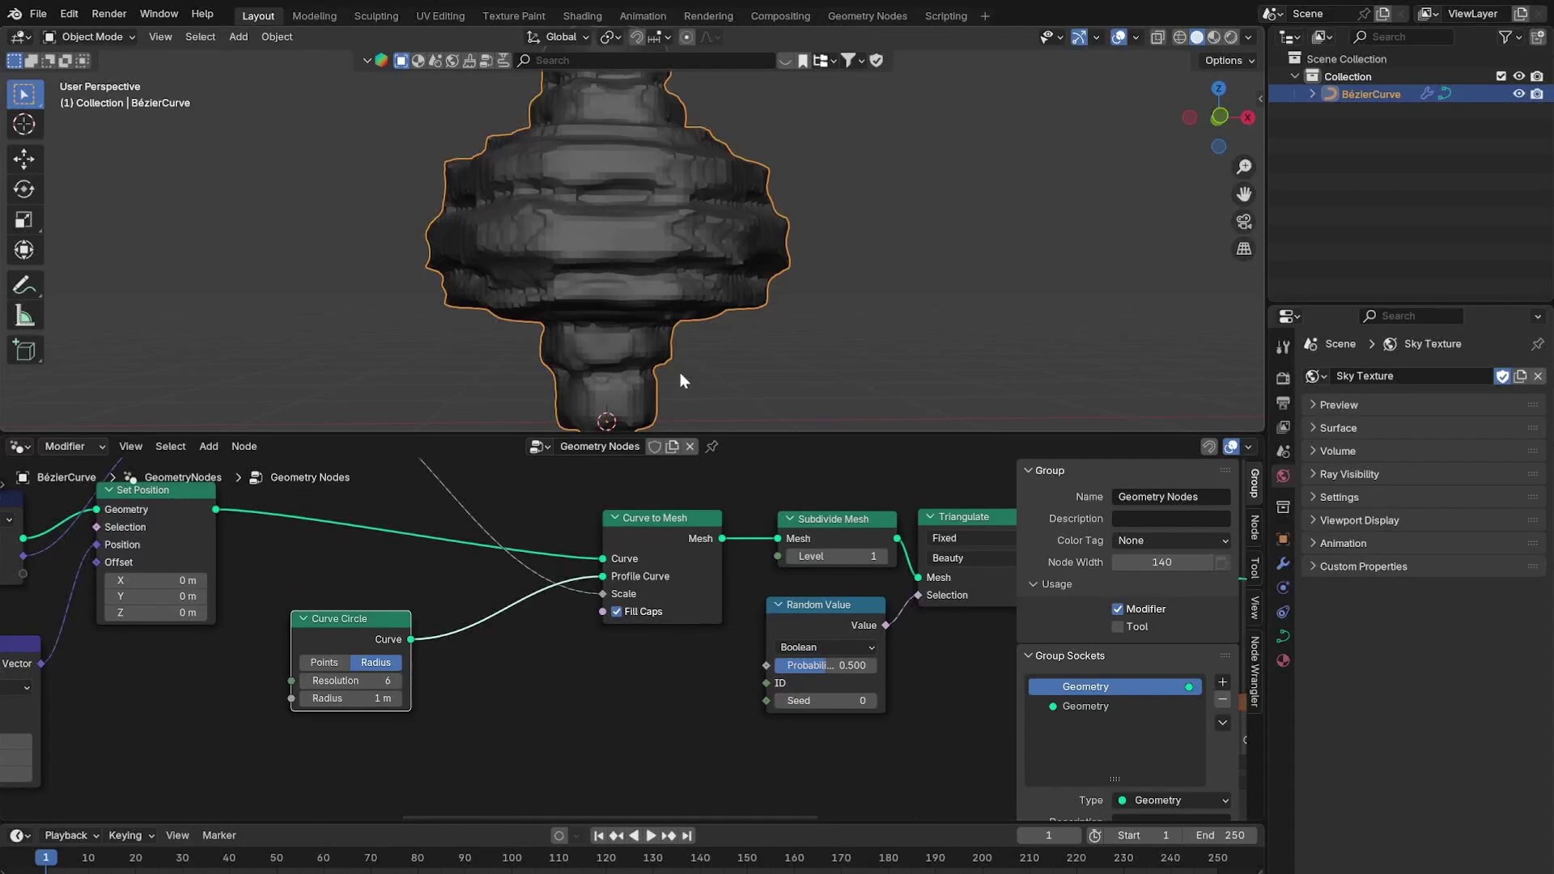
middle_drag(680, 372, 677, 364)
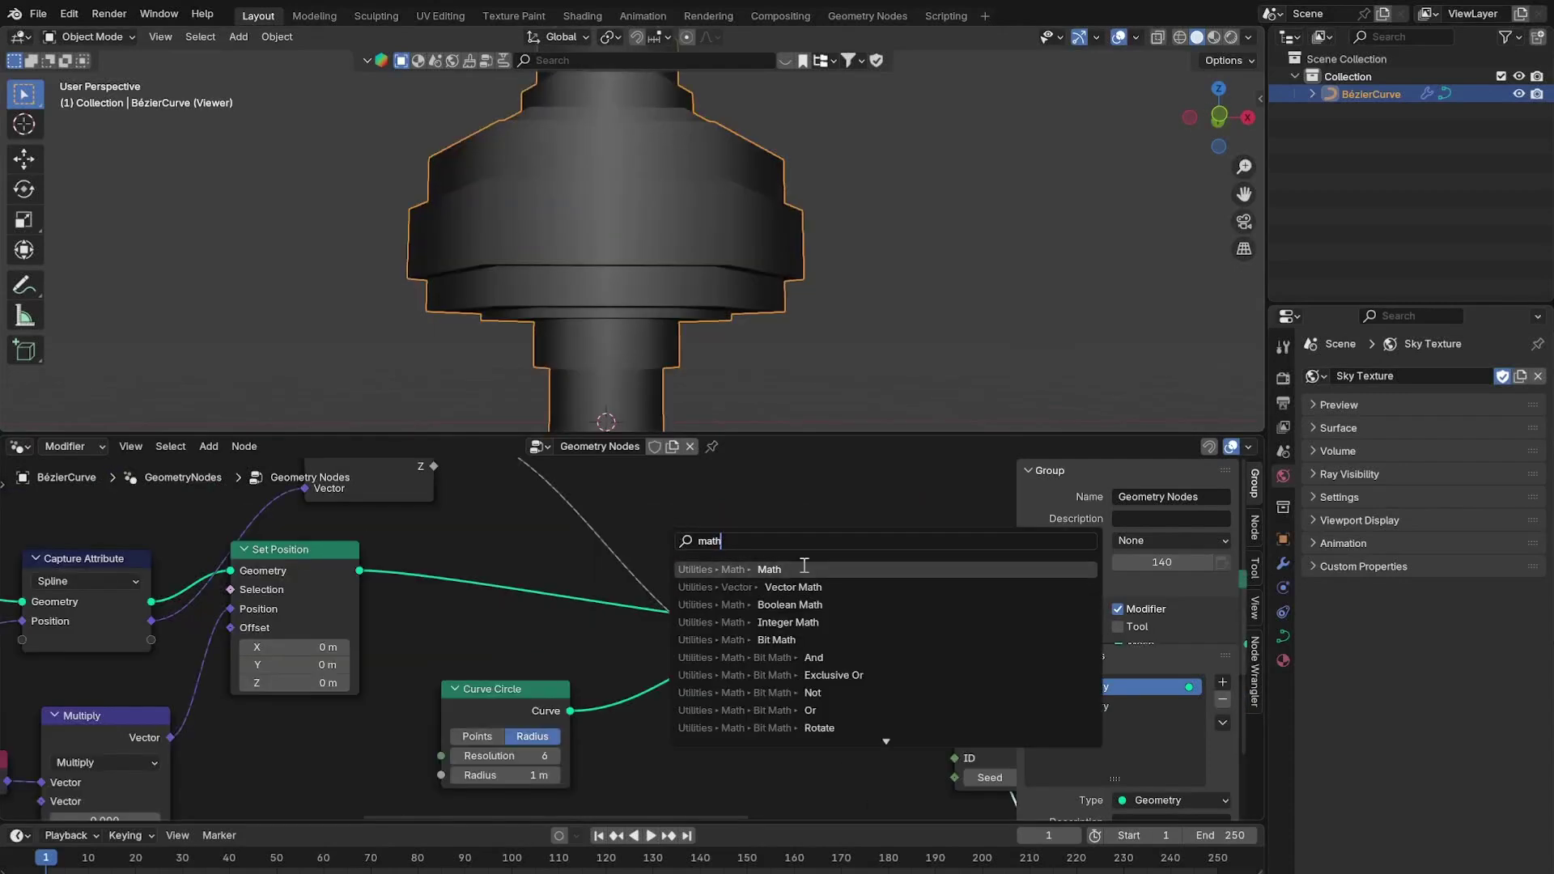
key(Return)
click(636, 630)
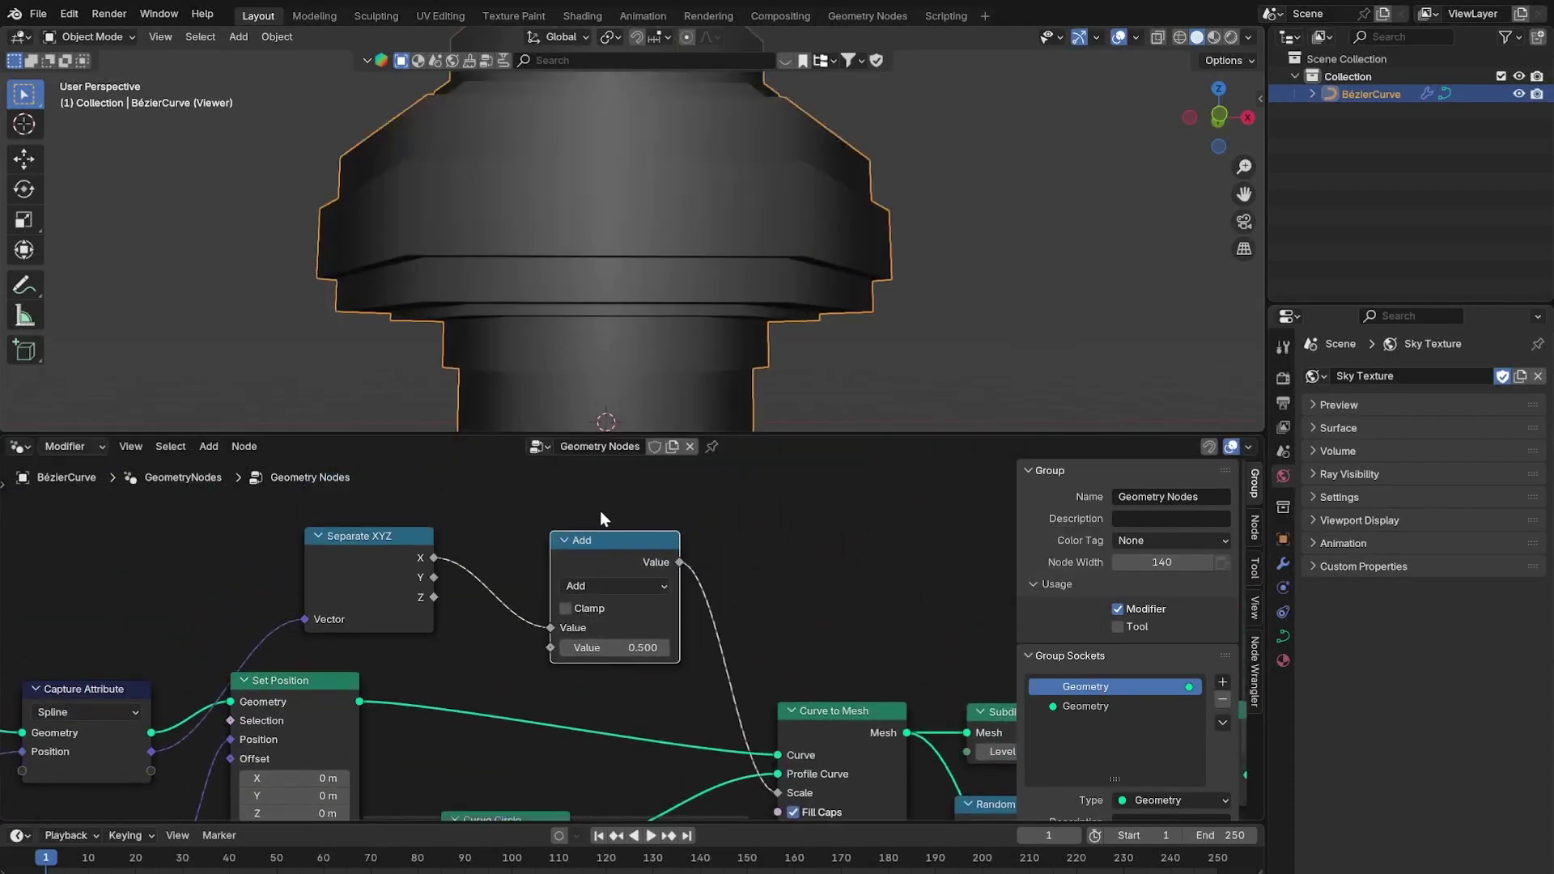
drag(396, 538, 361, 490)
drag(641, 544, 709, 472)
middle_drag(698, 505, 711, 554)
Add a Float Random Value node feeding the Add node's second value, set its Max to 0.1 and adjust its Min.
key(shift+a)
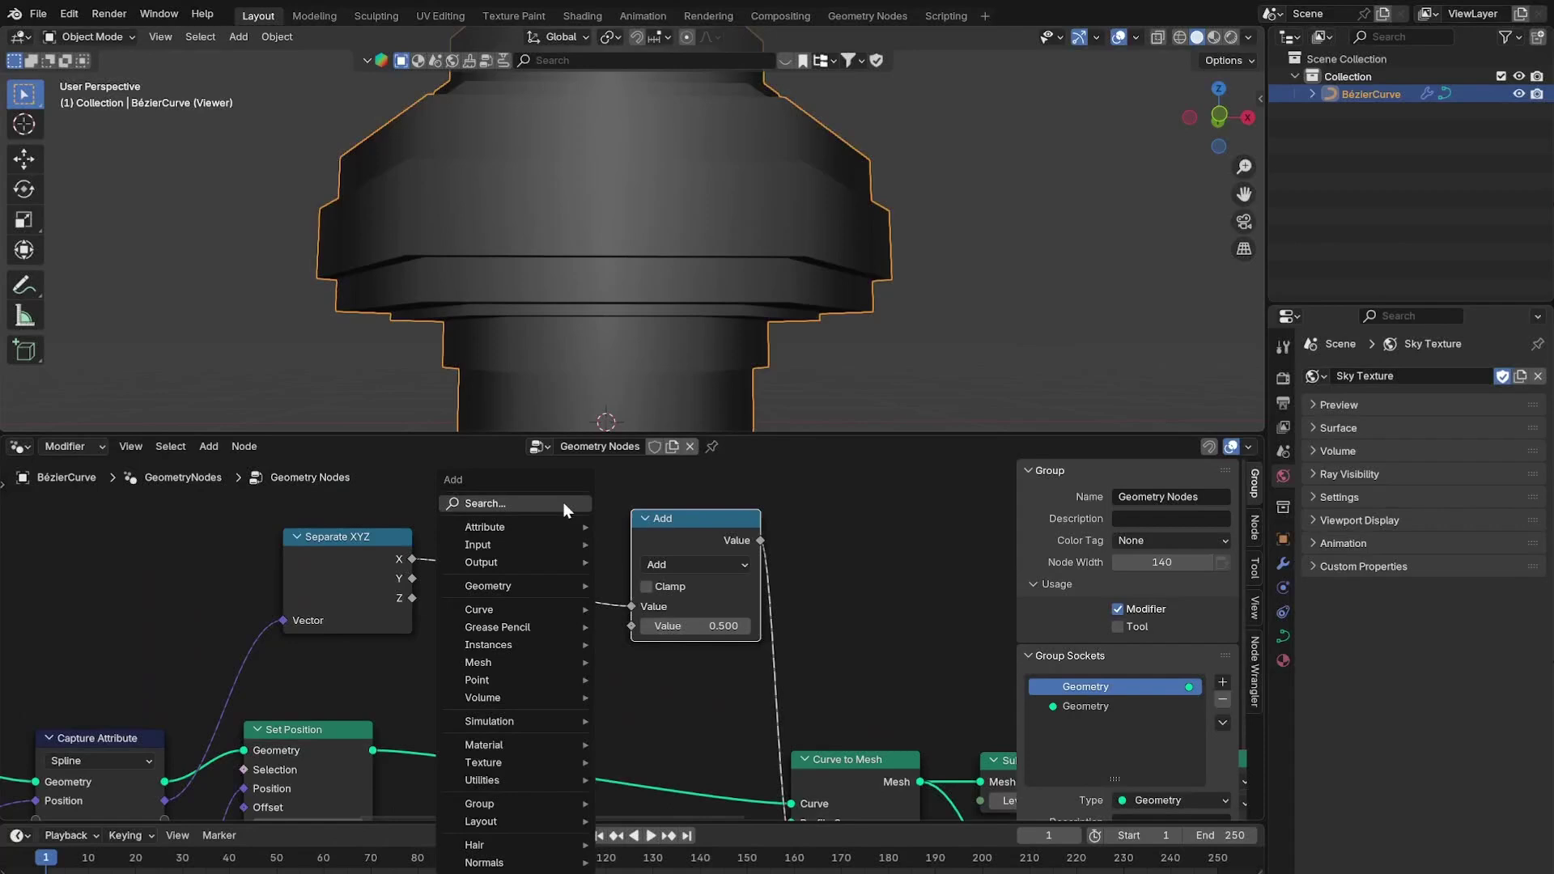
click(566, 505)
text(random)
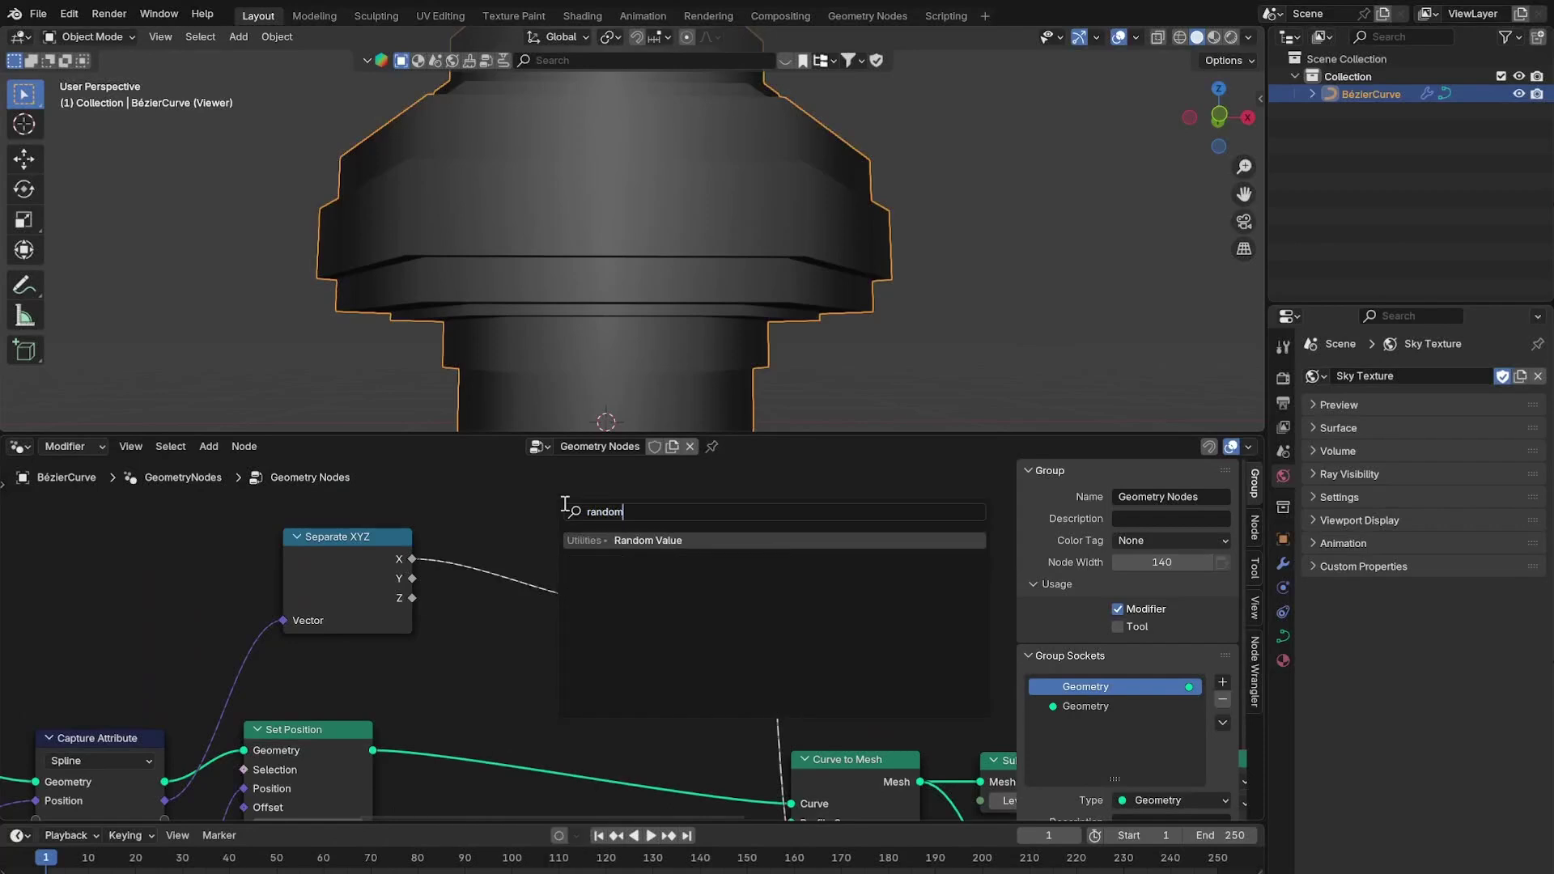
click(685, 540)
click(372, 581)
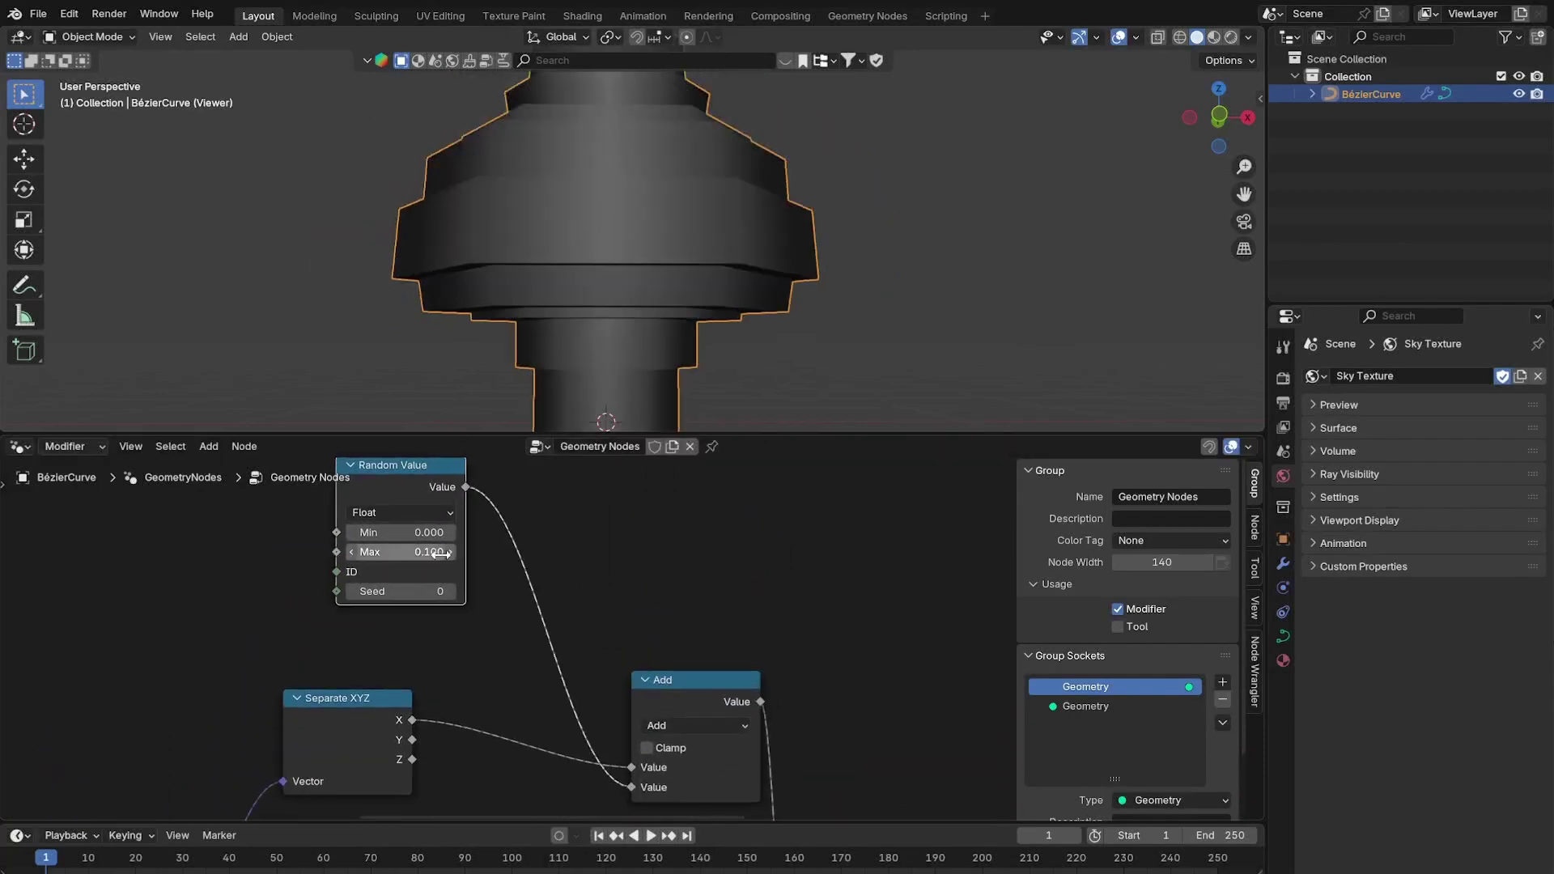
click(355, 534)
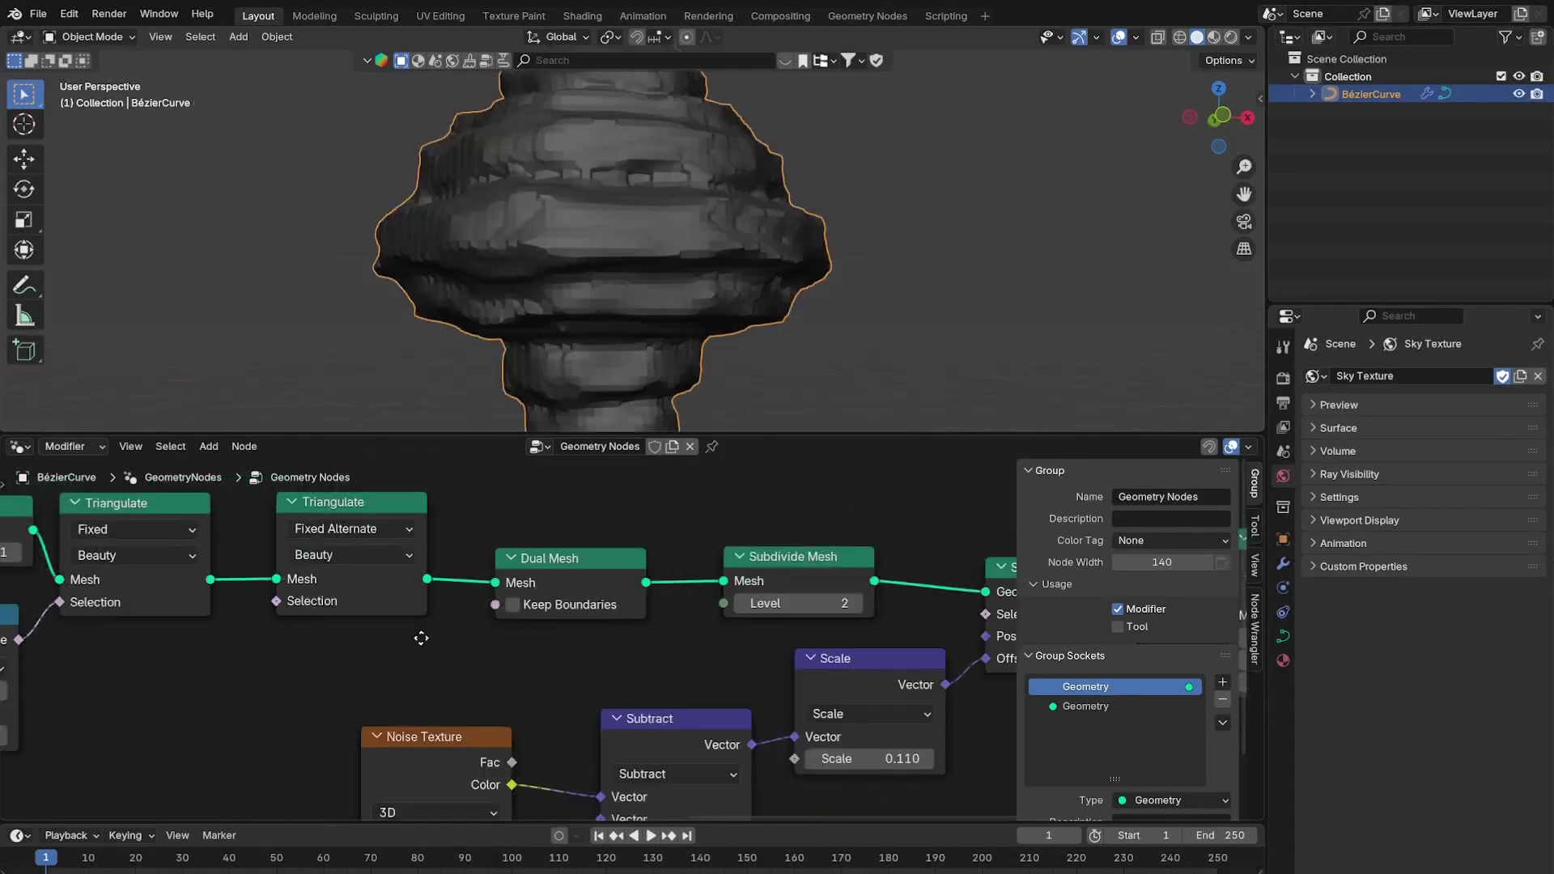
Reduce the Level of the Subdivide Mesh node before the first Triangulate node by one.
middle_drag(421, 638, 767, 647)
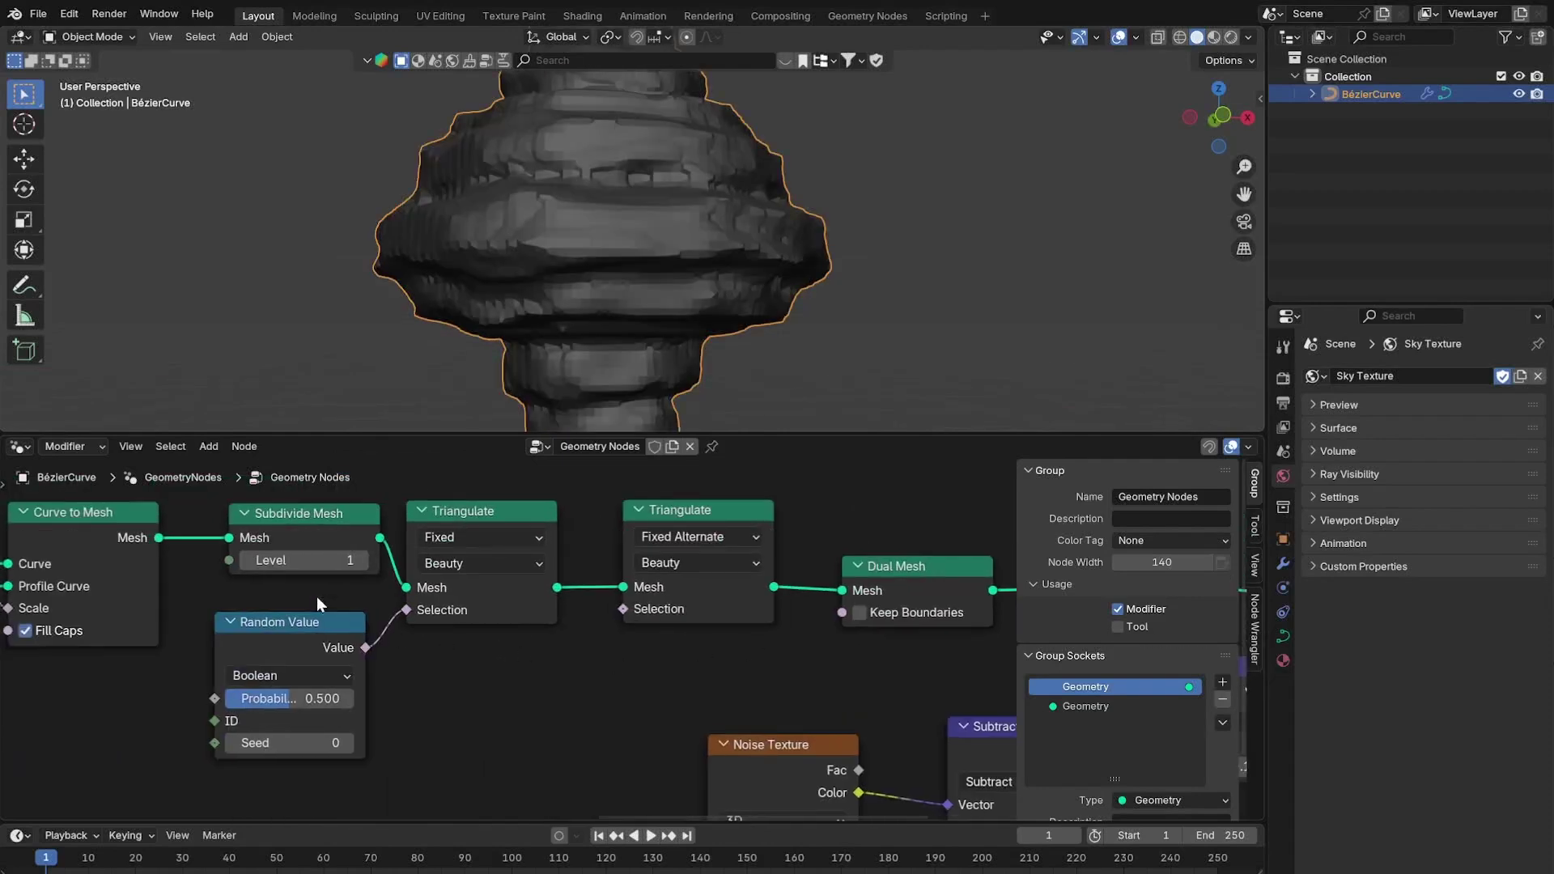
click(241, 561)
middle_drag(790, 194, 762, 204)
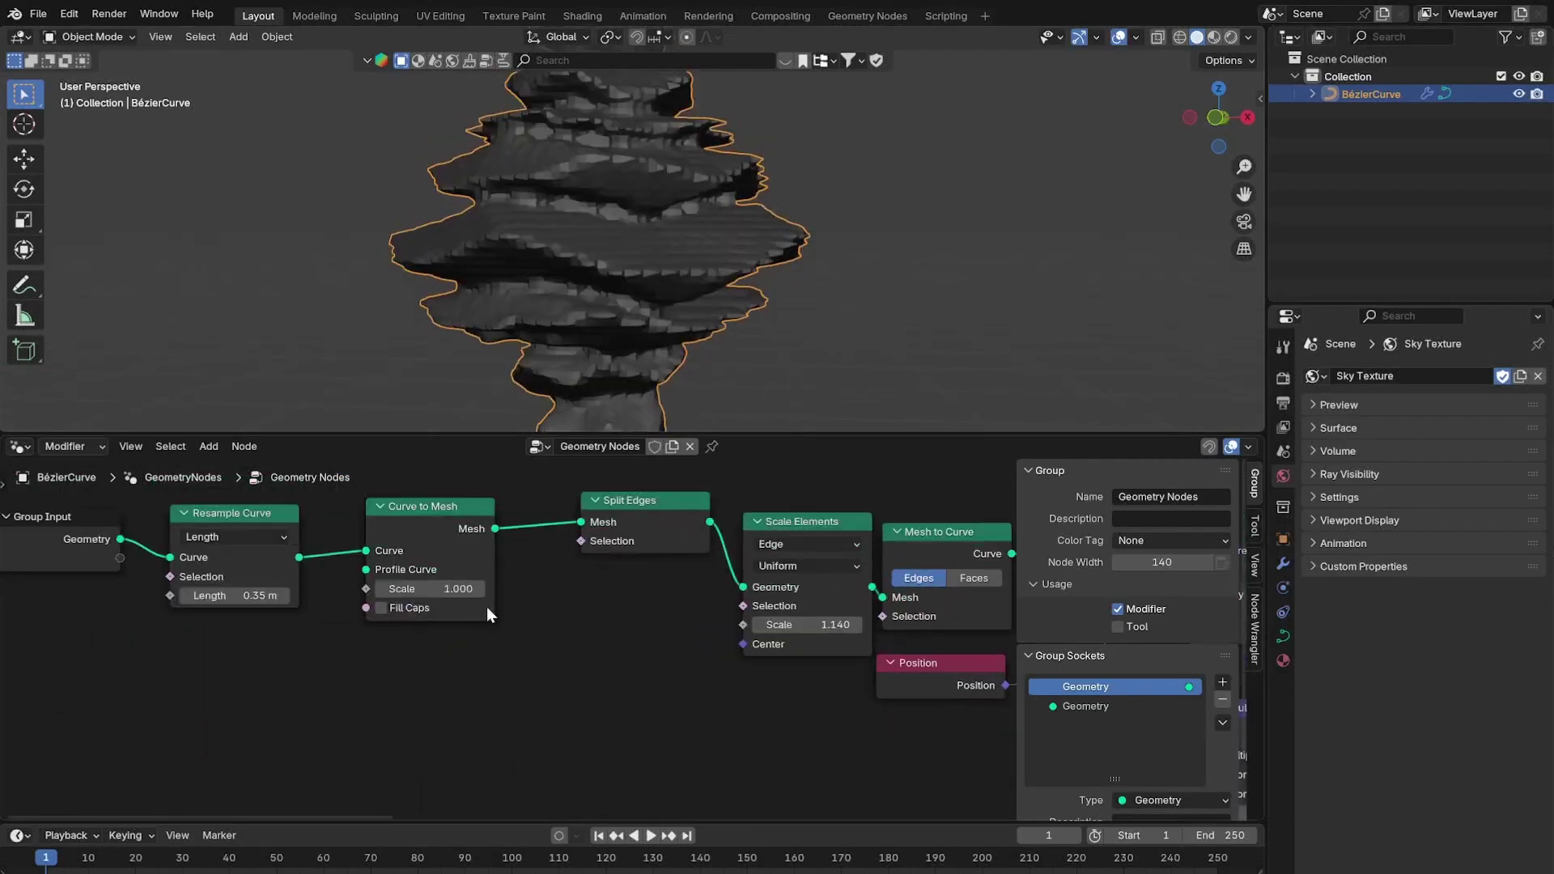
Increase the Scale Elements node's Scale to widen the layers of the rock formation.
middle_drag(838, 644, 782, 640)
mouse_move(778, 619)
mouse_down()
mouse_move(825, 618)
mouse_move(777, 619)
mouse_move(806, 617)
mouse_up()
scroll(687, 251, down, 3)
mouse_move(682, 243)
middle_down()
mouse_move(707, 292)
mouse_move(704, 234)
middle_up()
scroll(706, 292, up, 5)
scroll(704, 233, down, 4)
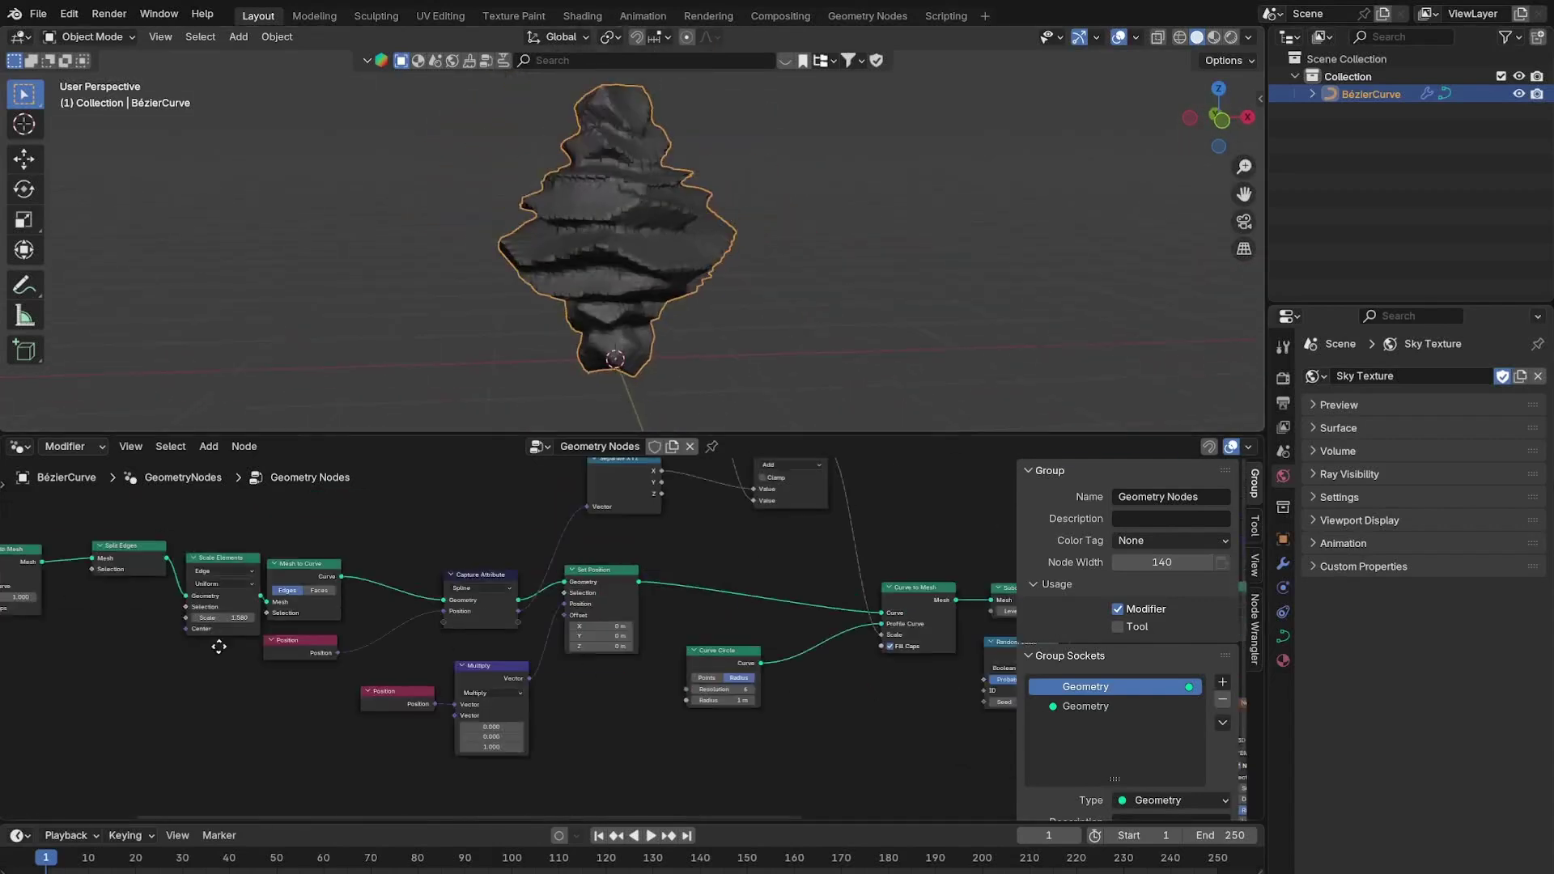
Insert a Set Position node between Volume to Mesh and Group Output, leaving space for more nodes before it.
key(shift+a)
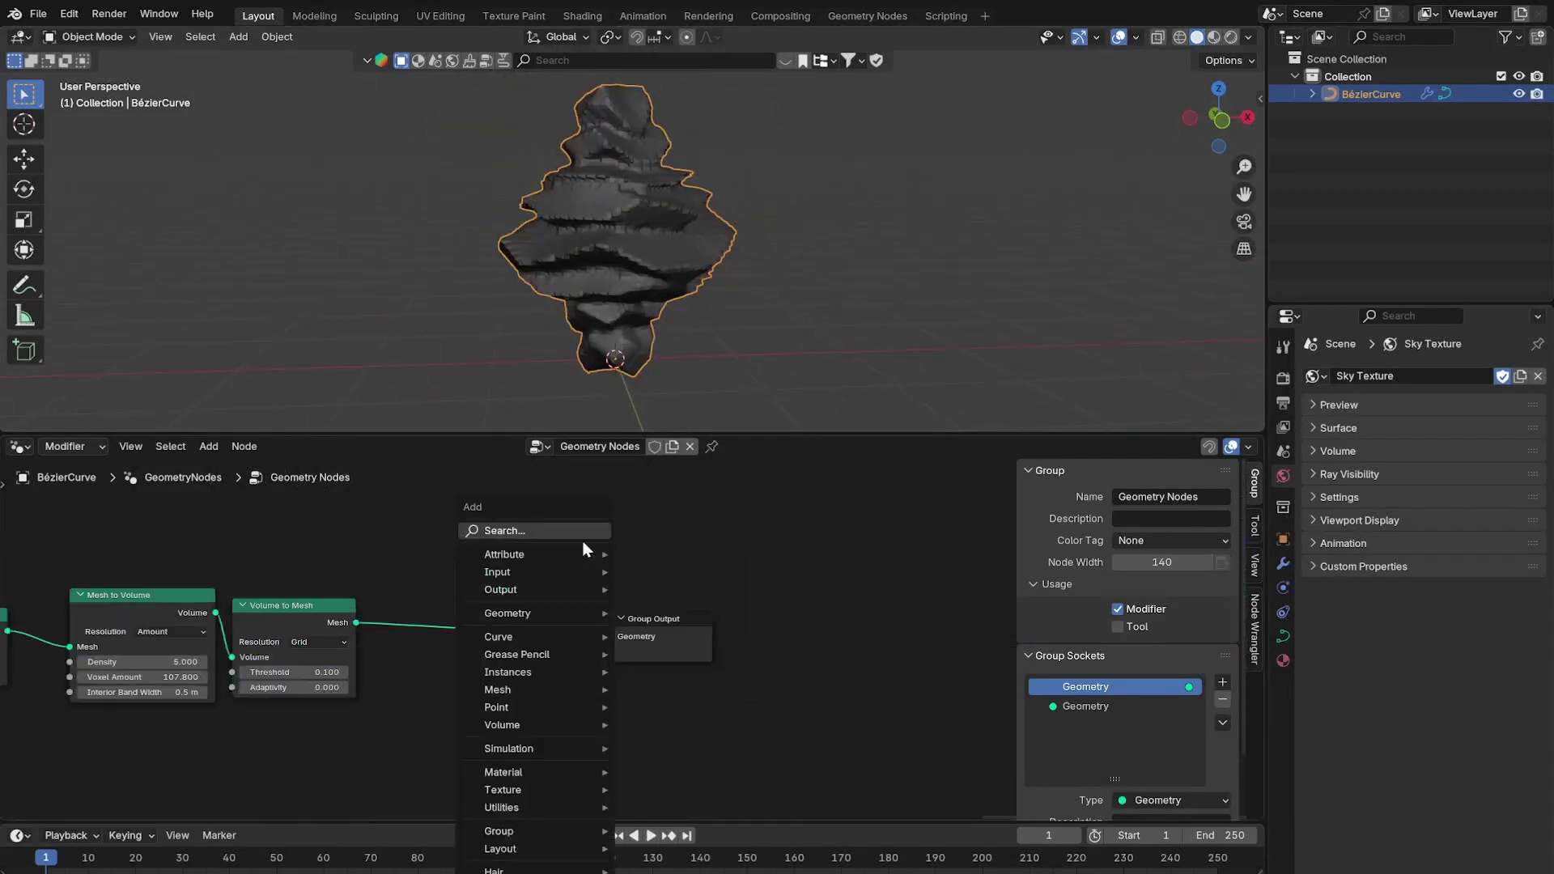
text(set)
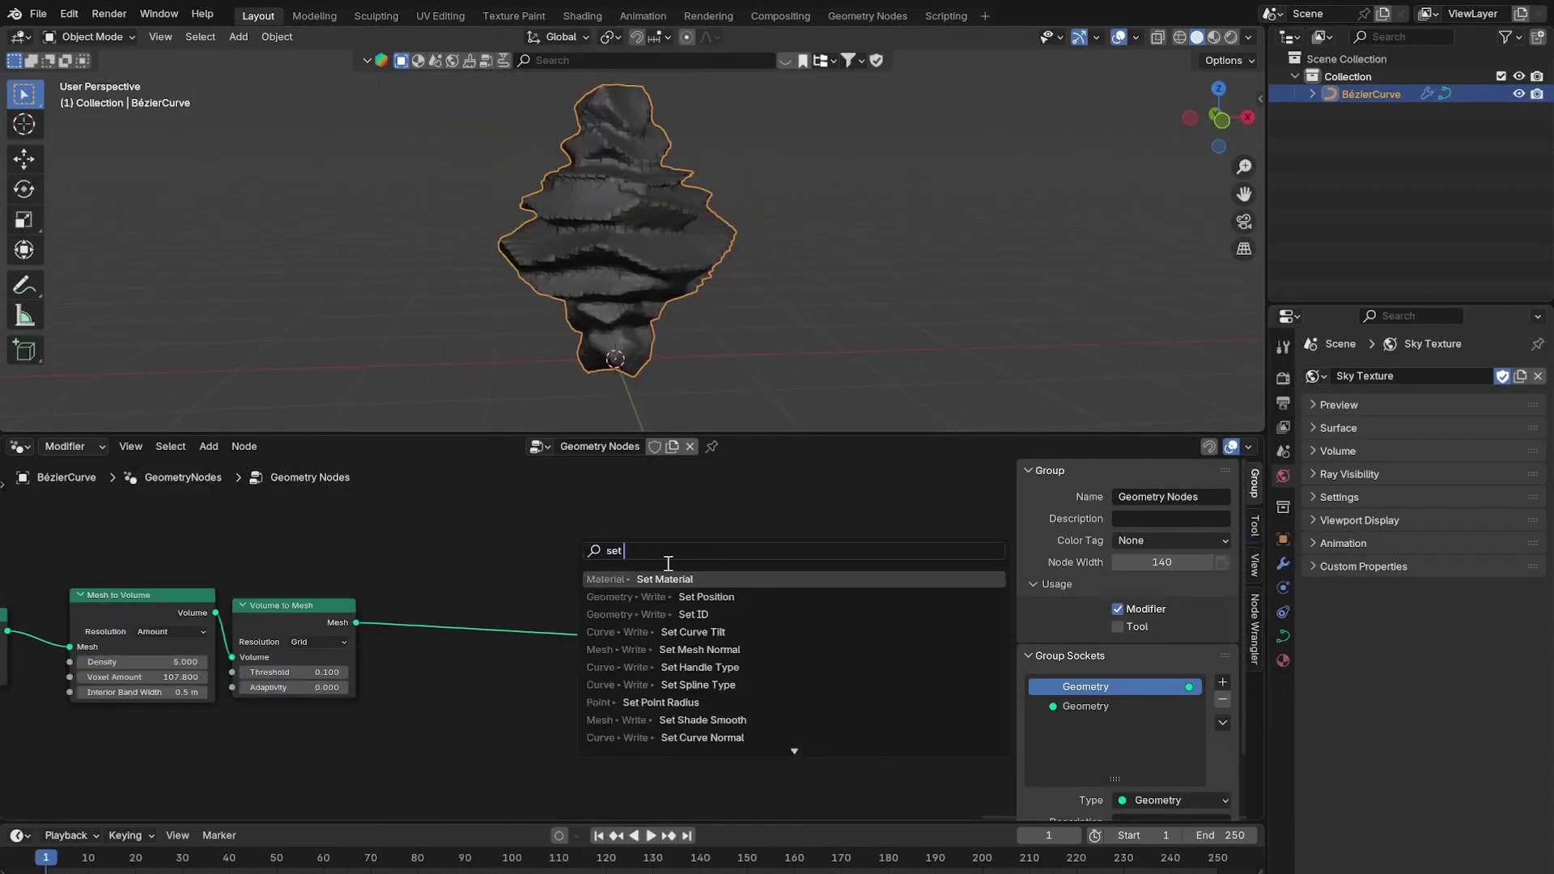
click(701, 596)
click(488, 571)
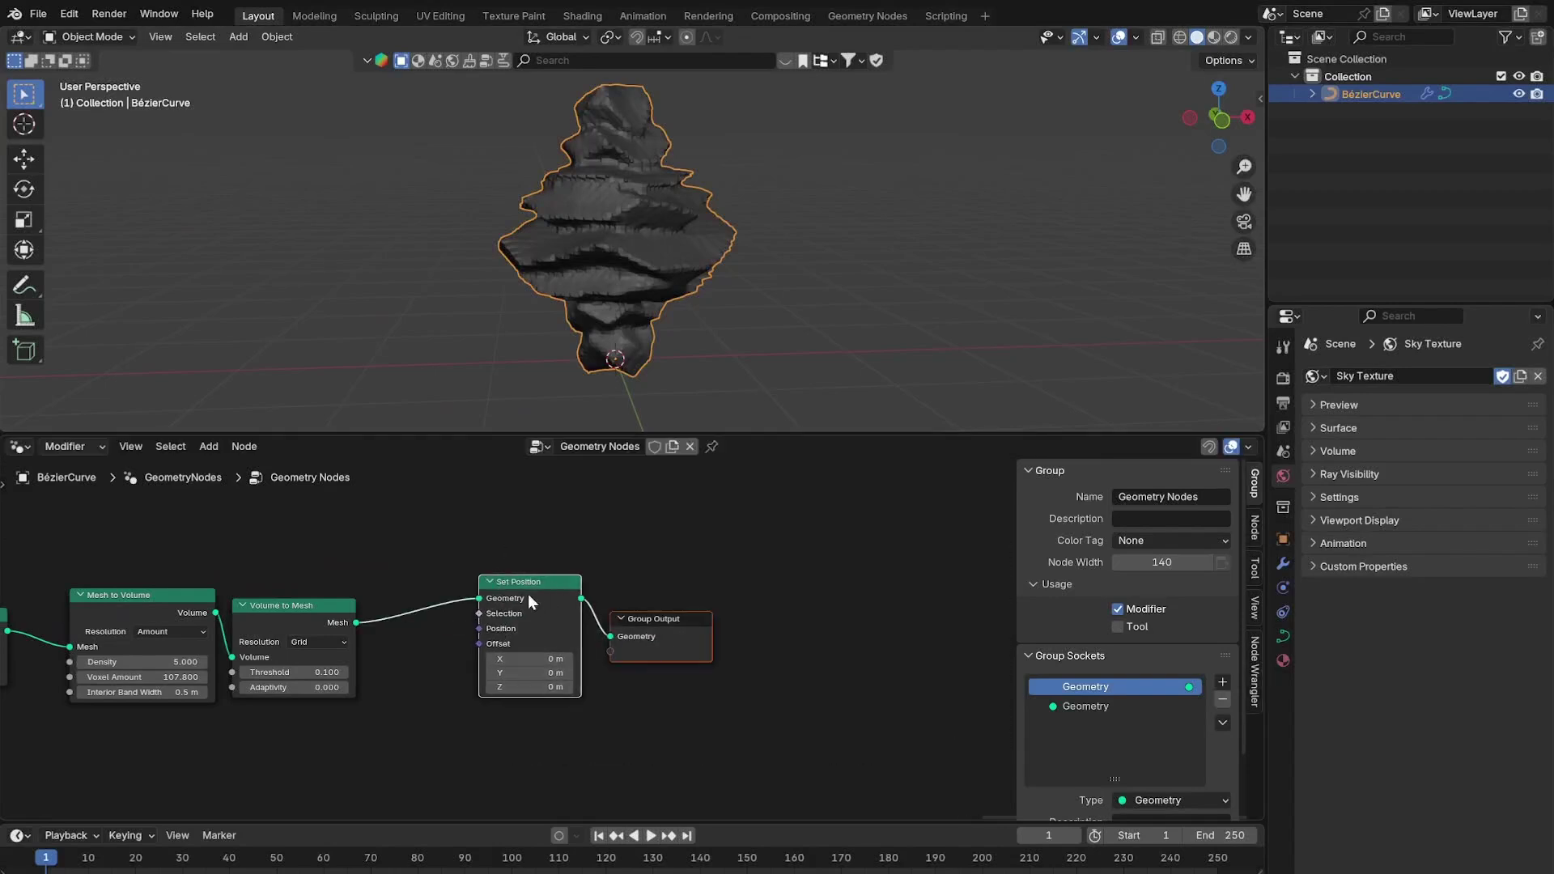
drag(528, 594, 792, 610)
click(645, 552)
Duplicate the Noise Texture, Subtract and Scale nodes and place the copies below the new Set Position node.
middle_drag(277, 616, 499, 587)
scroll(312, 641, down, 4)
middle_drag(84, 703, 251, 638)
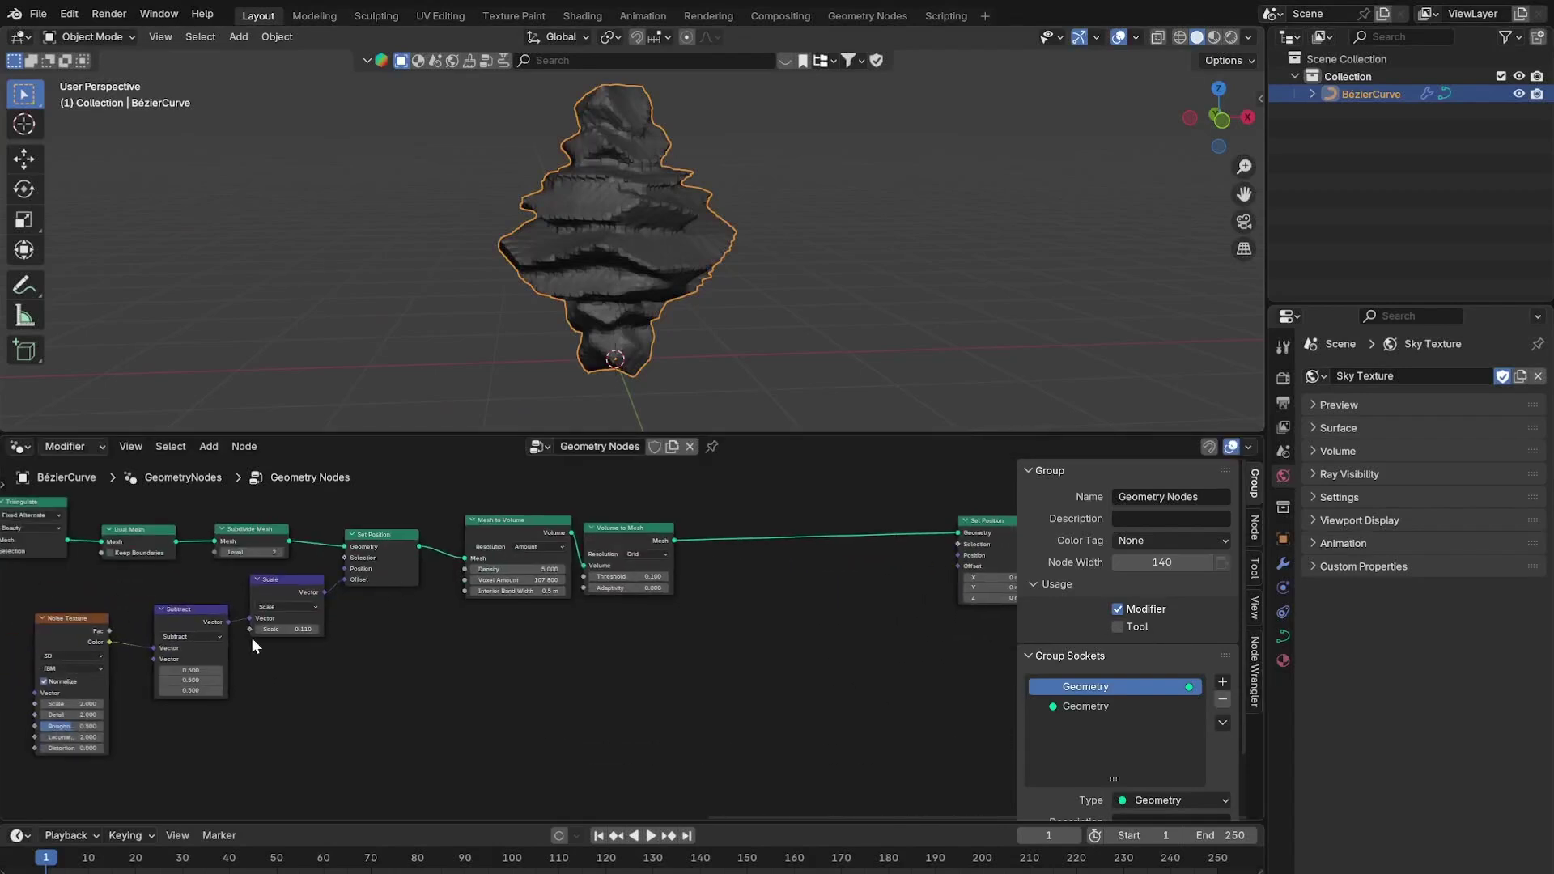
drag(45, 598, 313, 683)
key(shift+d)
click(870, 635)
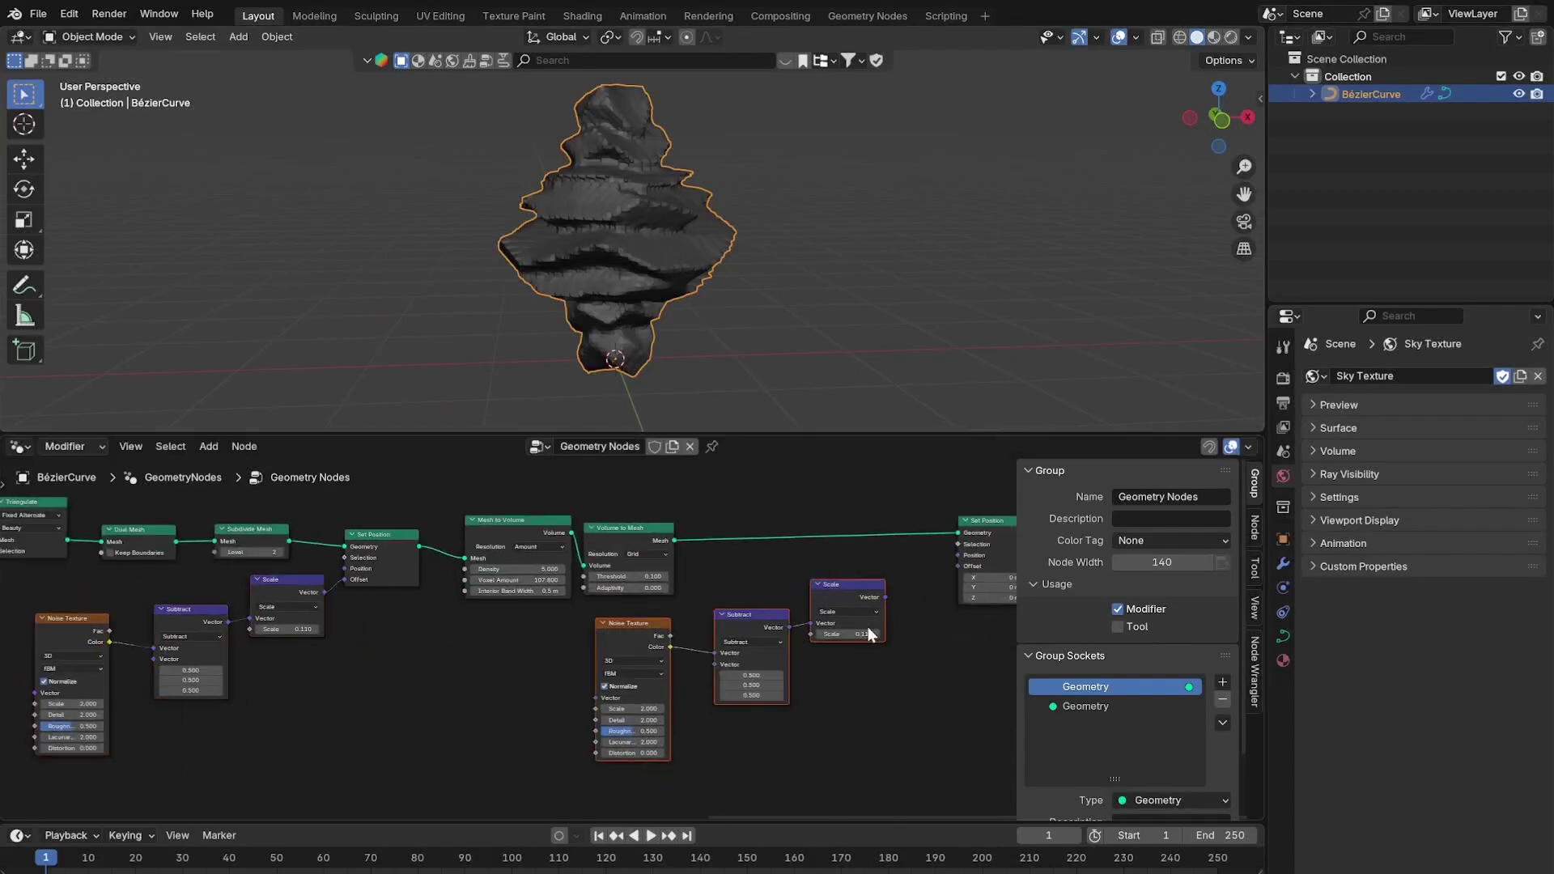
Connect the duplicated Scale node's Vector to the new Set Position's Offset and set its Scale to 0.24.
scroll(593, 652, up, 3)
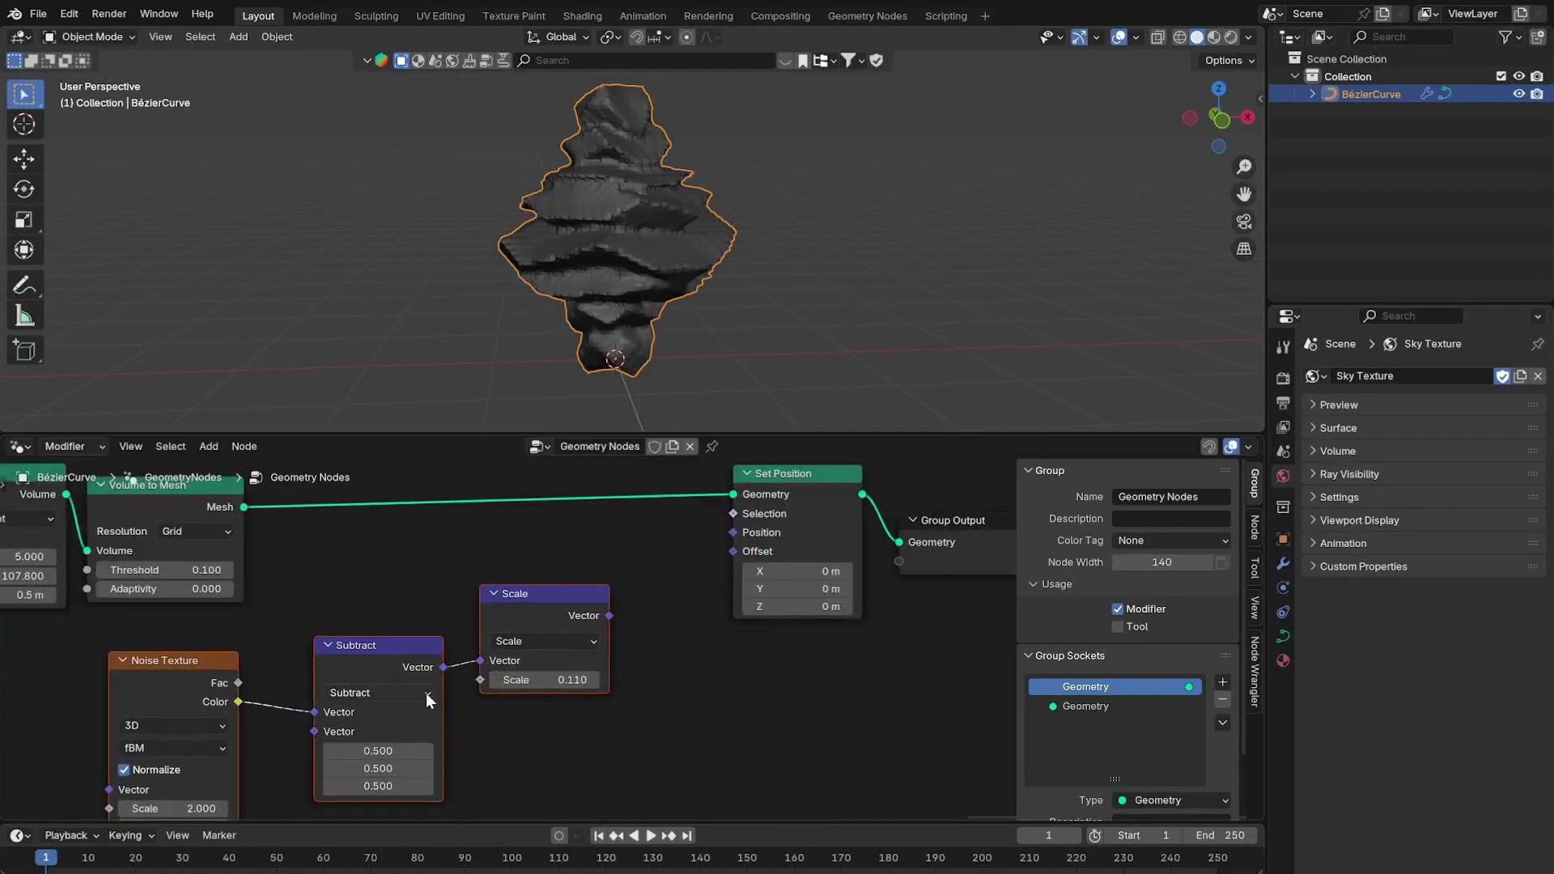
drag(609, 615, 733, 551)
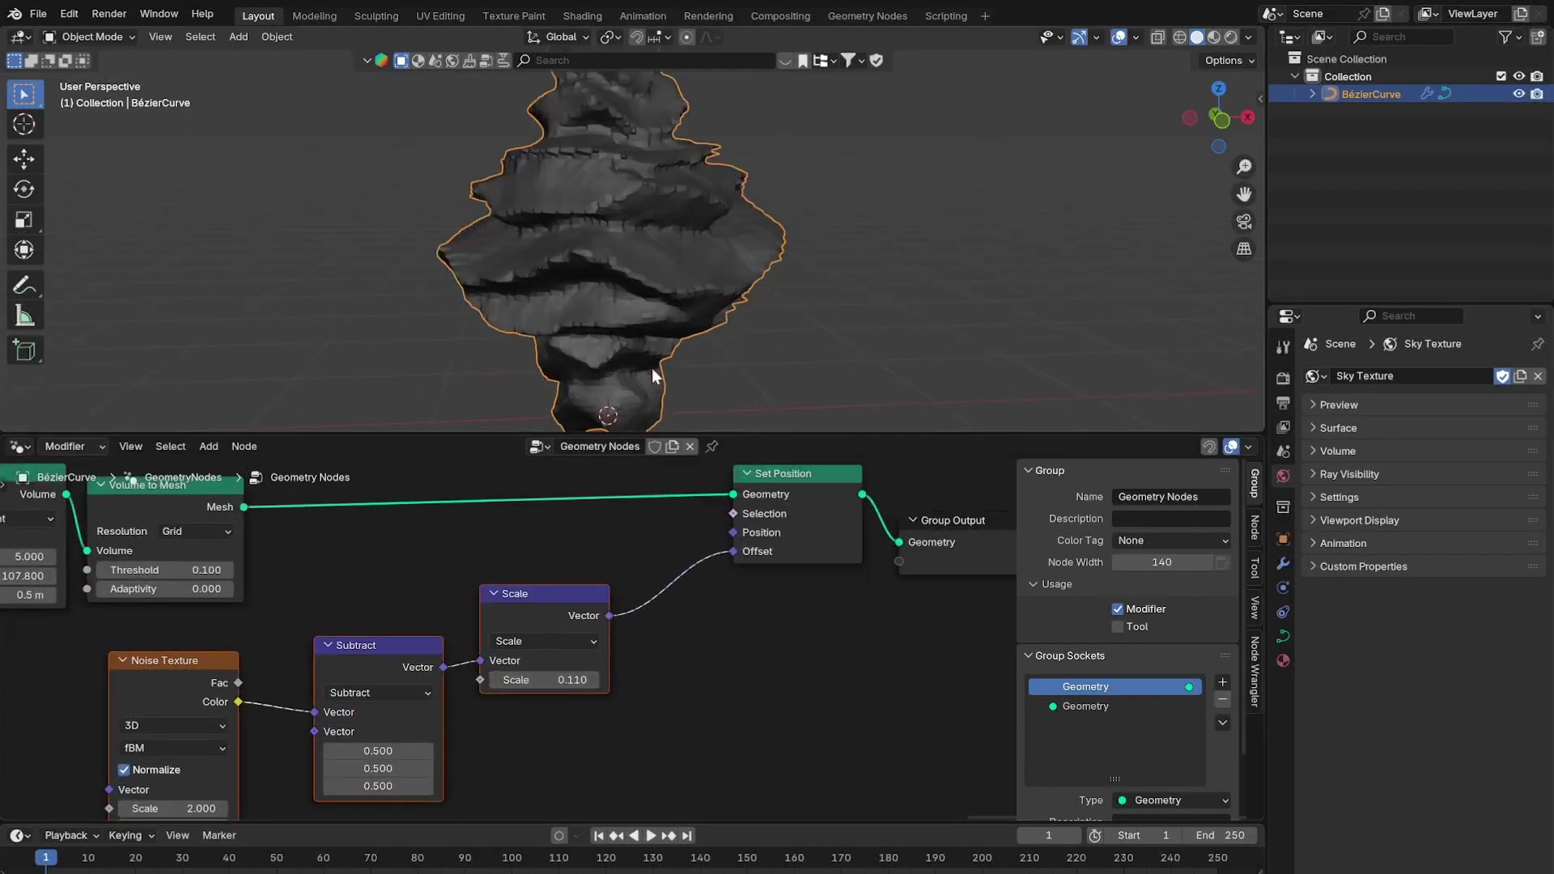
middle_drag(590, 716, 745, 652)
drag(696, 617, 783, 616)
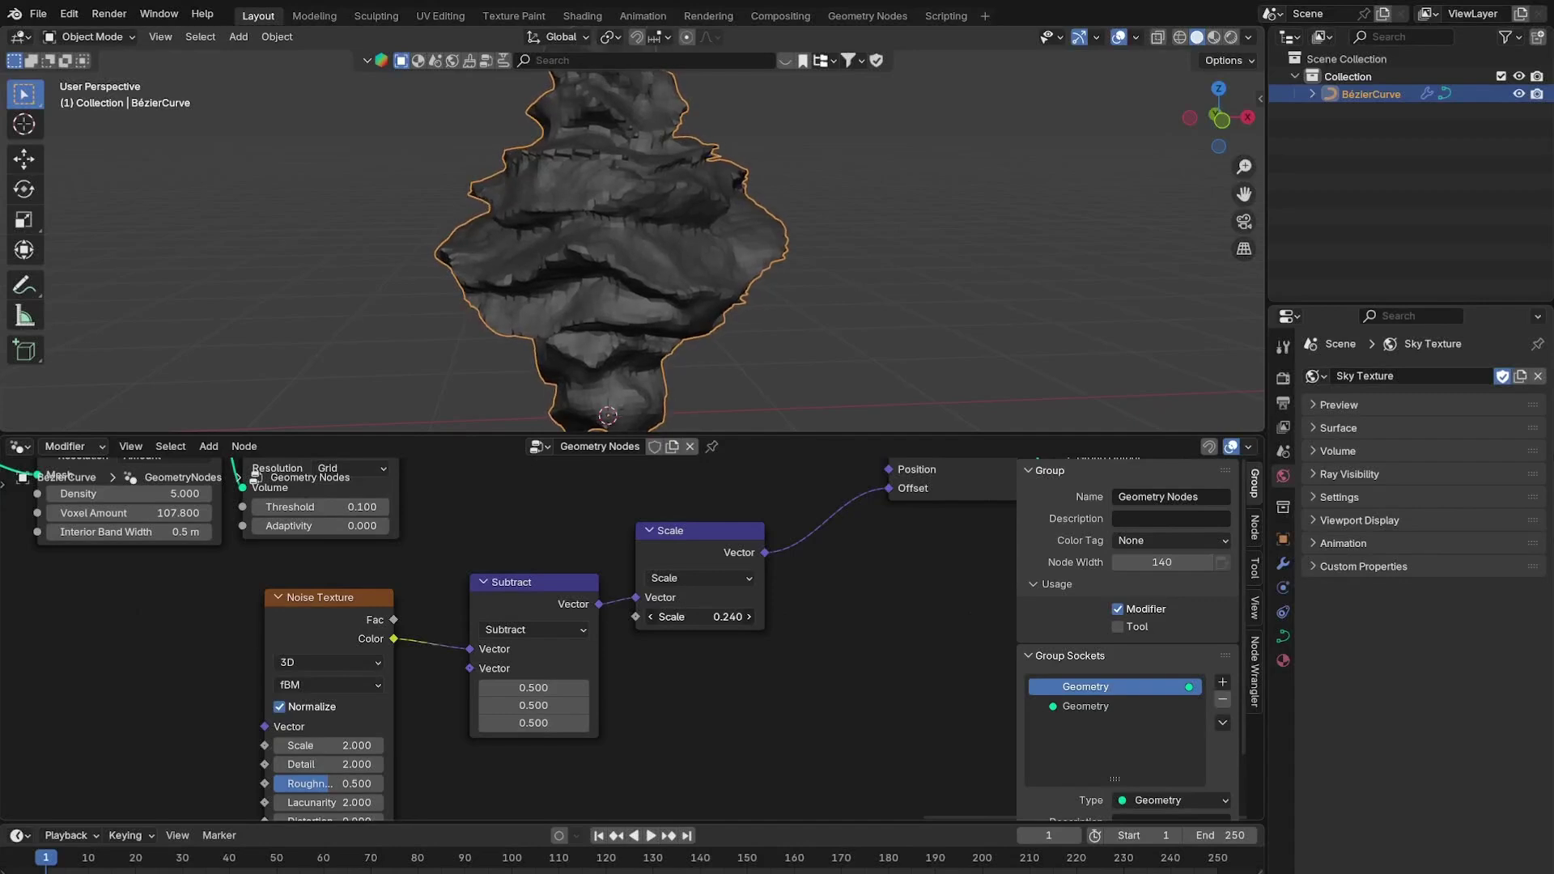
Set the Mesh to Volume node's Voxel Amount to 184.
middle_drag(577, 666, 646, 619)
middle_drag(422, 548, 474, 692)
drag(276, 608, 303, 609)
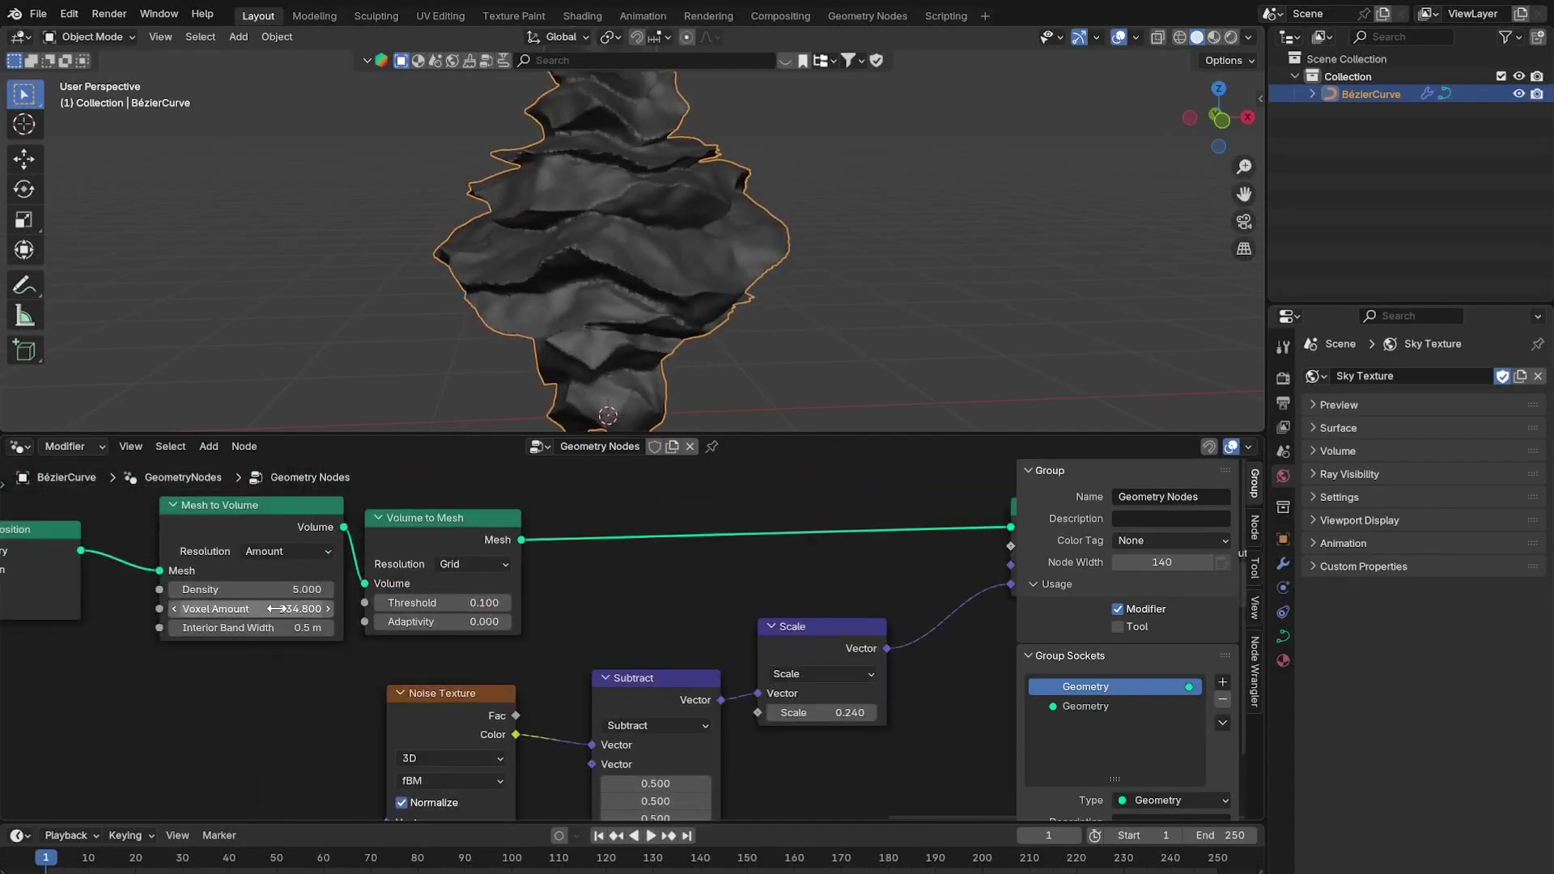
click(277, 609)
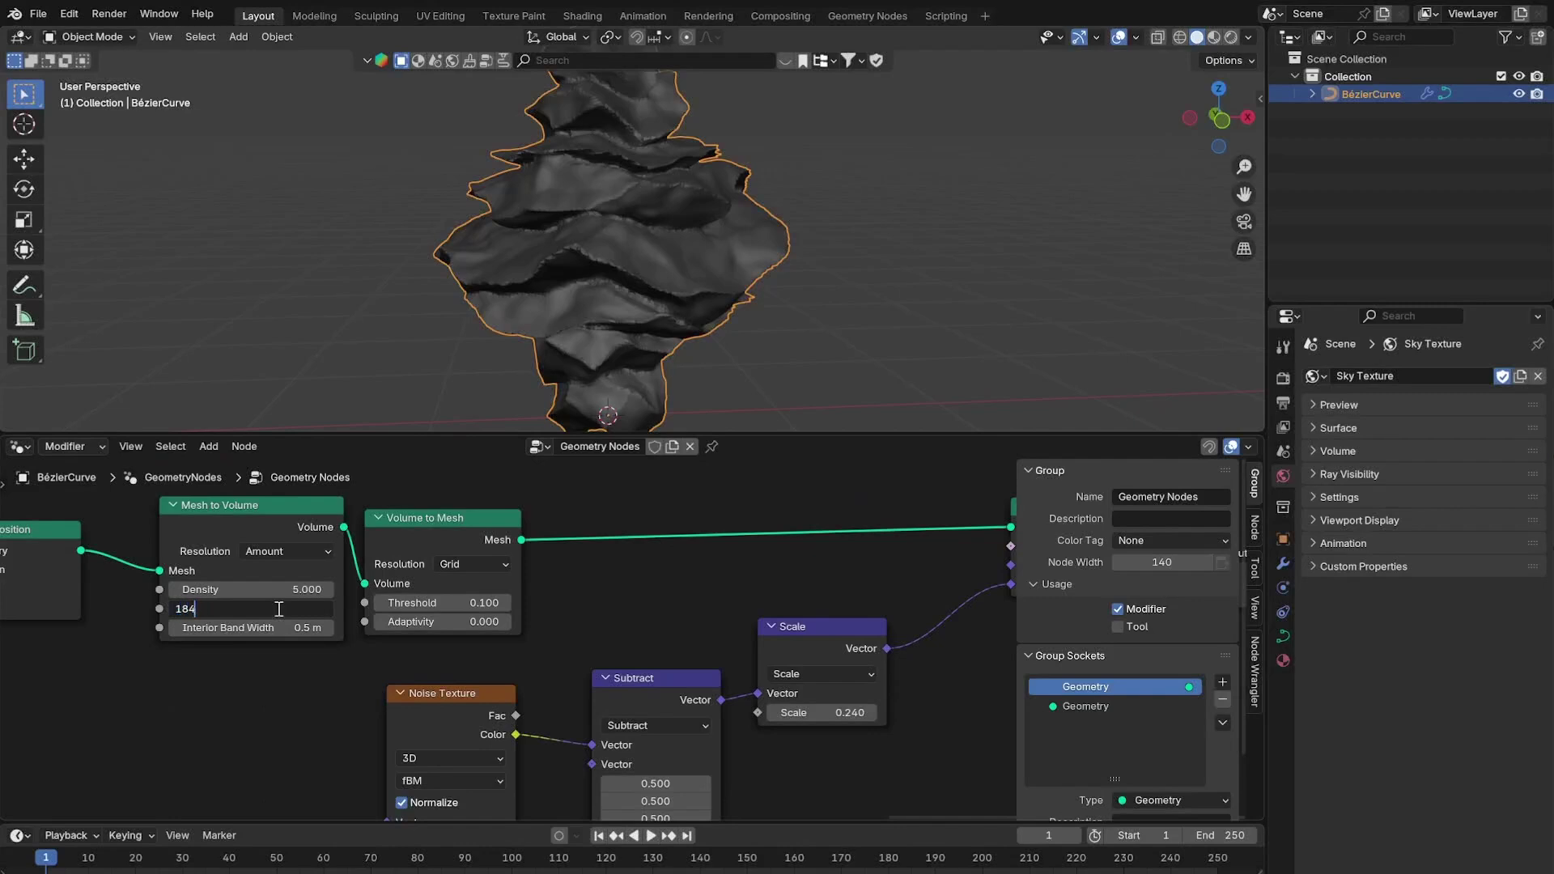
key(Return)
Set the duplicated Noise Texture's Scale to 1.64, Detail to 14.27 and Roughness to 0.528, and the connected Scale node's Scale to 0.23.
scroll(415, 553, down, 5)
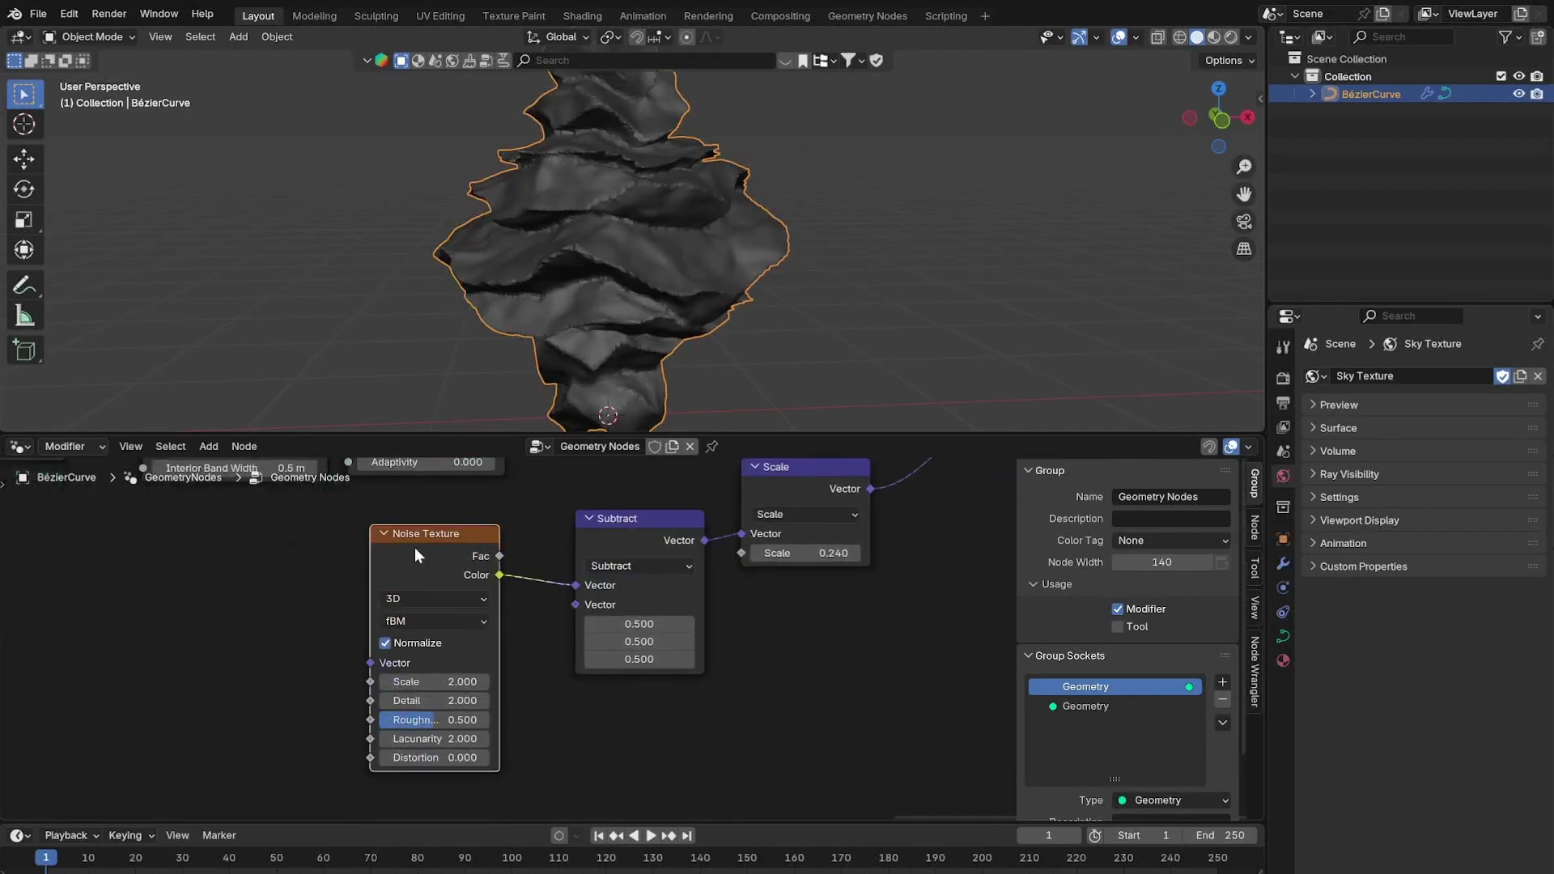
drag(414, 549, 436, 553)
mouse_move(463, 706)
mouse_down()
mouse_move(485, 706)
mouse_move(469, 705)
mouse_move(475, 723)
mouse_up()
key(Return)
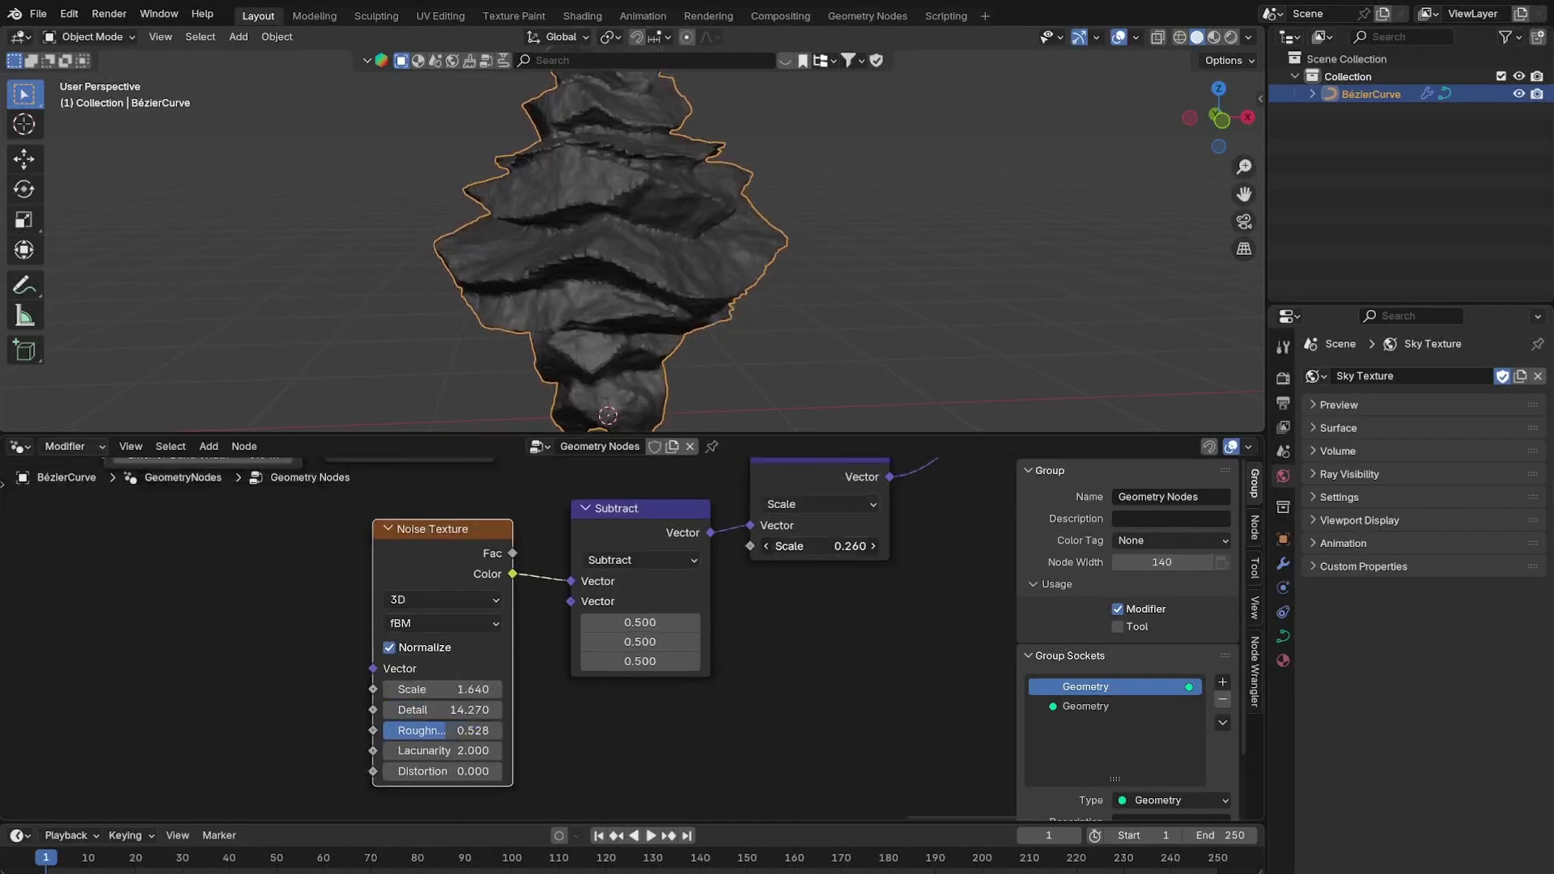
scroll(688, 129, down, 2)
scroll(621, 167, up, 4)
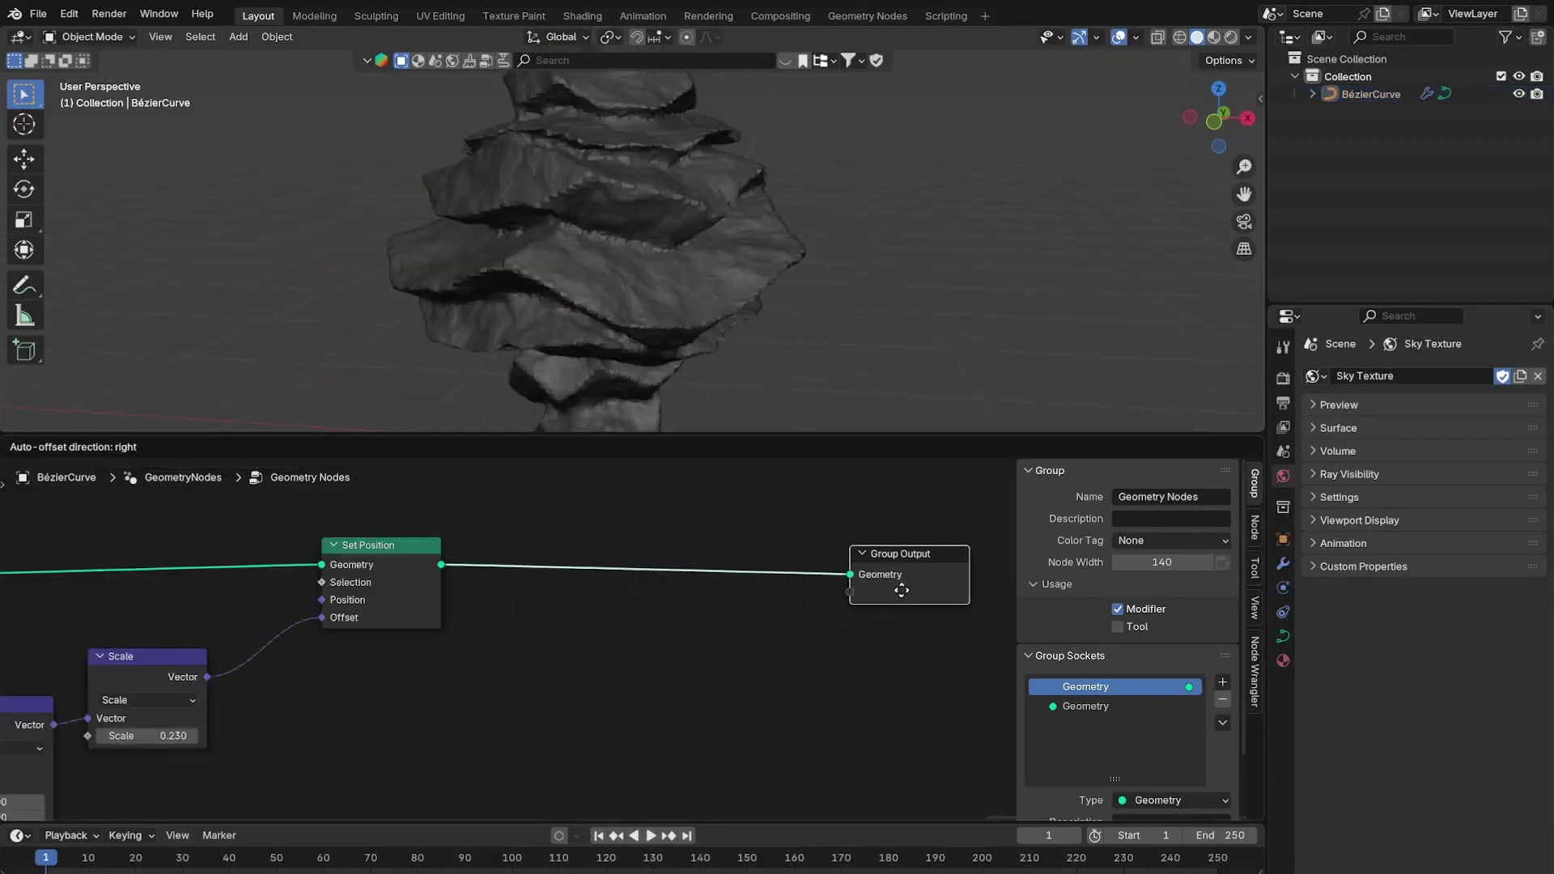
Duplicate the last Set Position node and insert the copy before Group Output.
click(421, 577)
drag(414, 575, 390, 580)
key(shift+d)
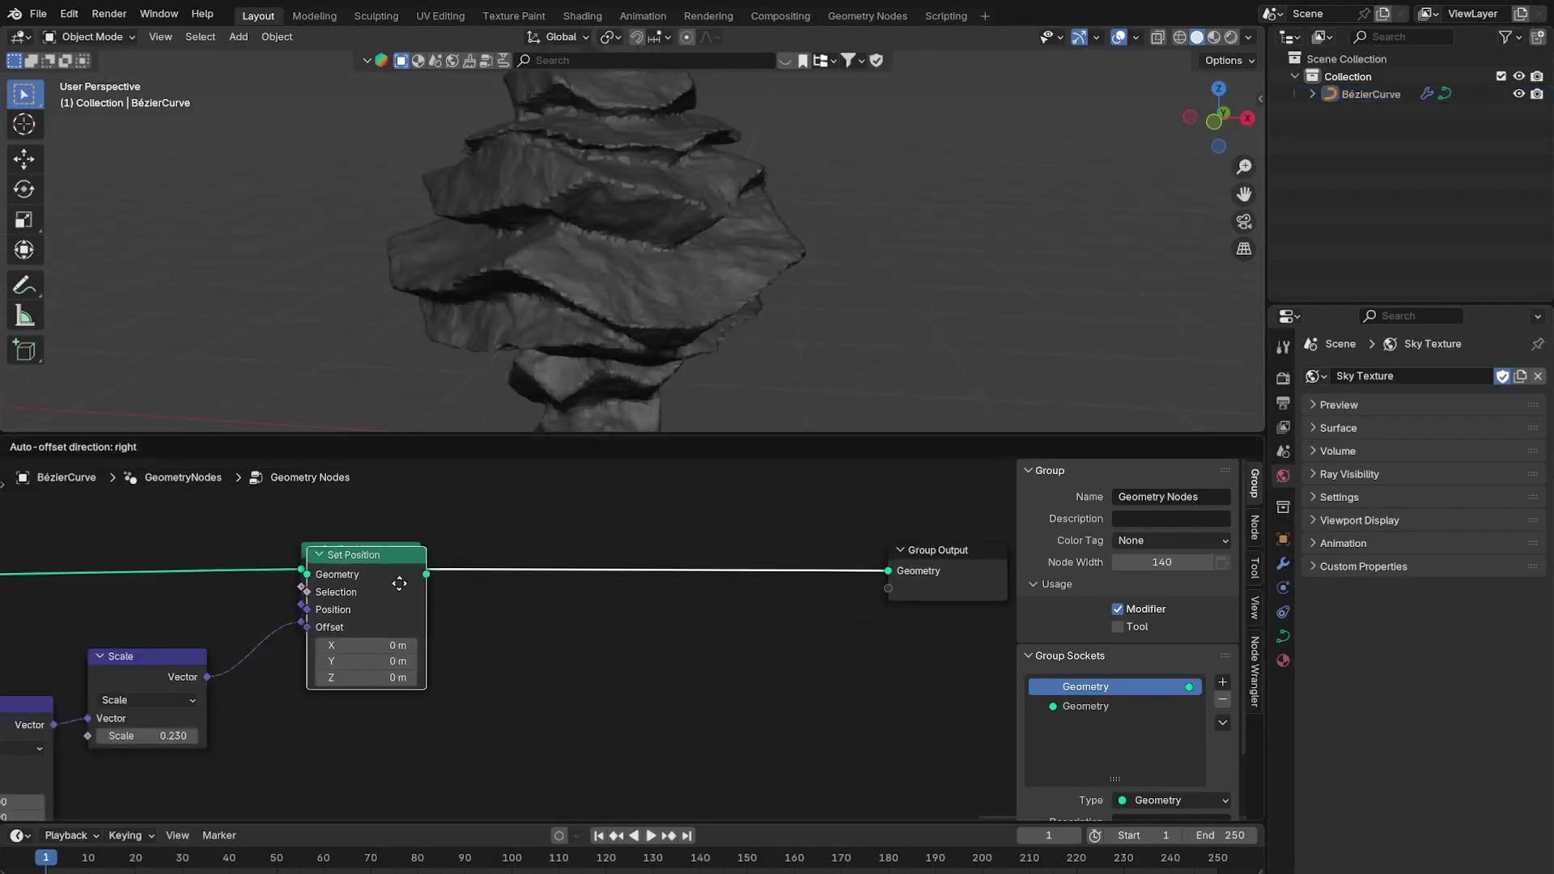
click(815, 584)
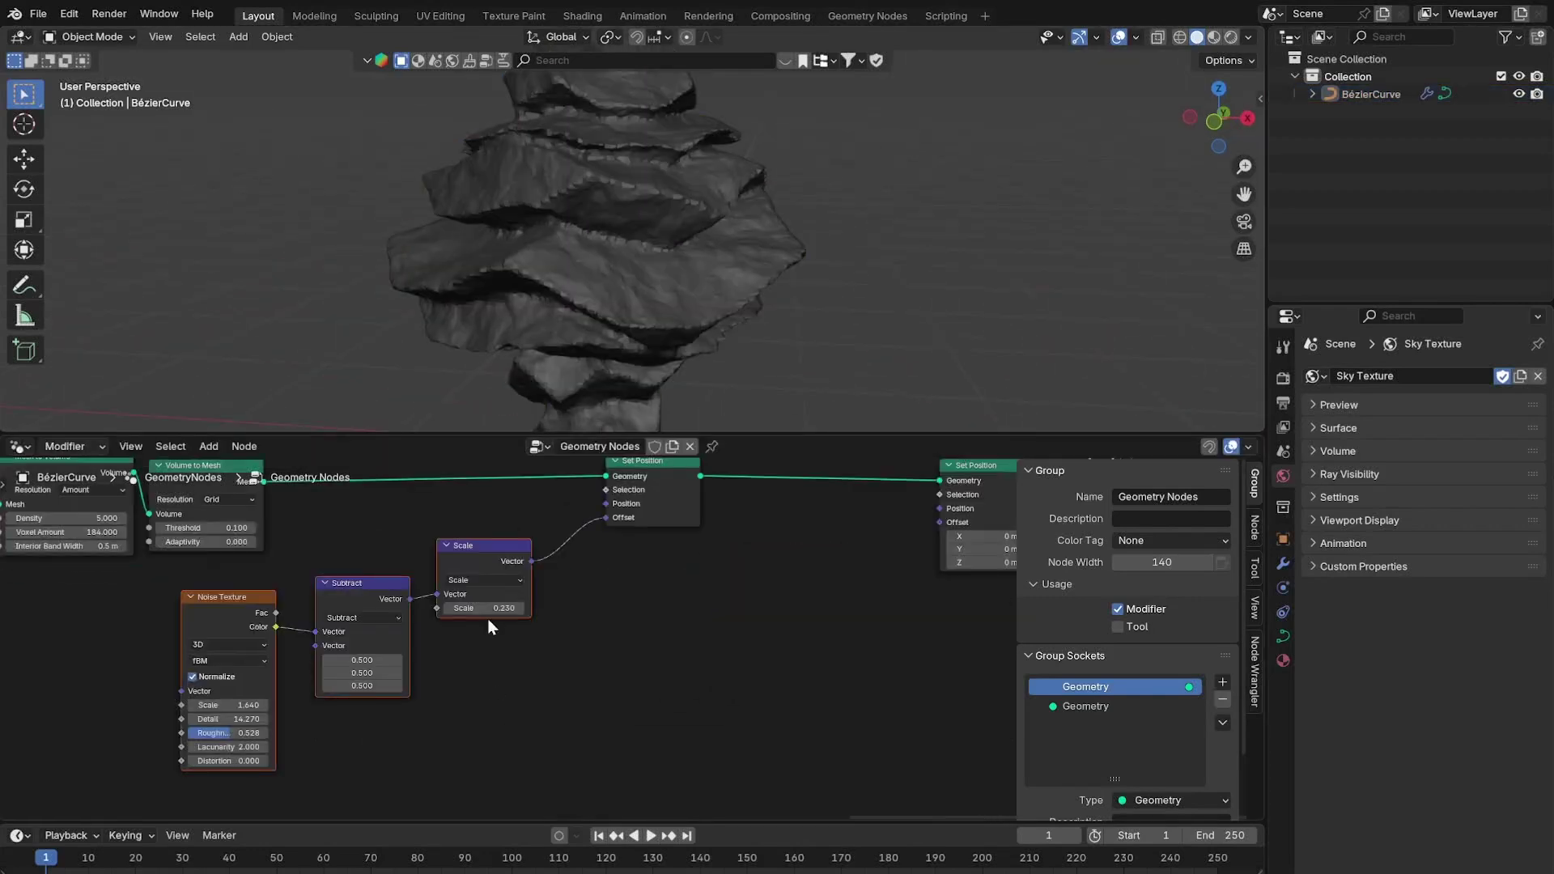
Duplicate the second Noise Texture, Subtract and Scale chain and place the copies below the last Set Position node.
key(shift+d)
click(821, 557)
click(820, 556)
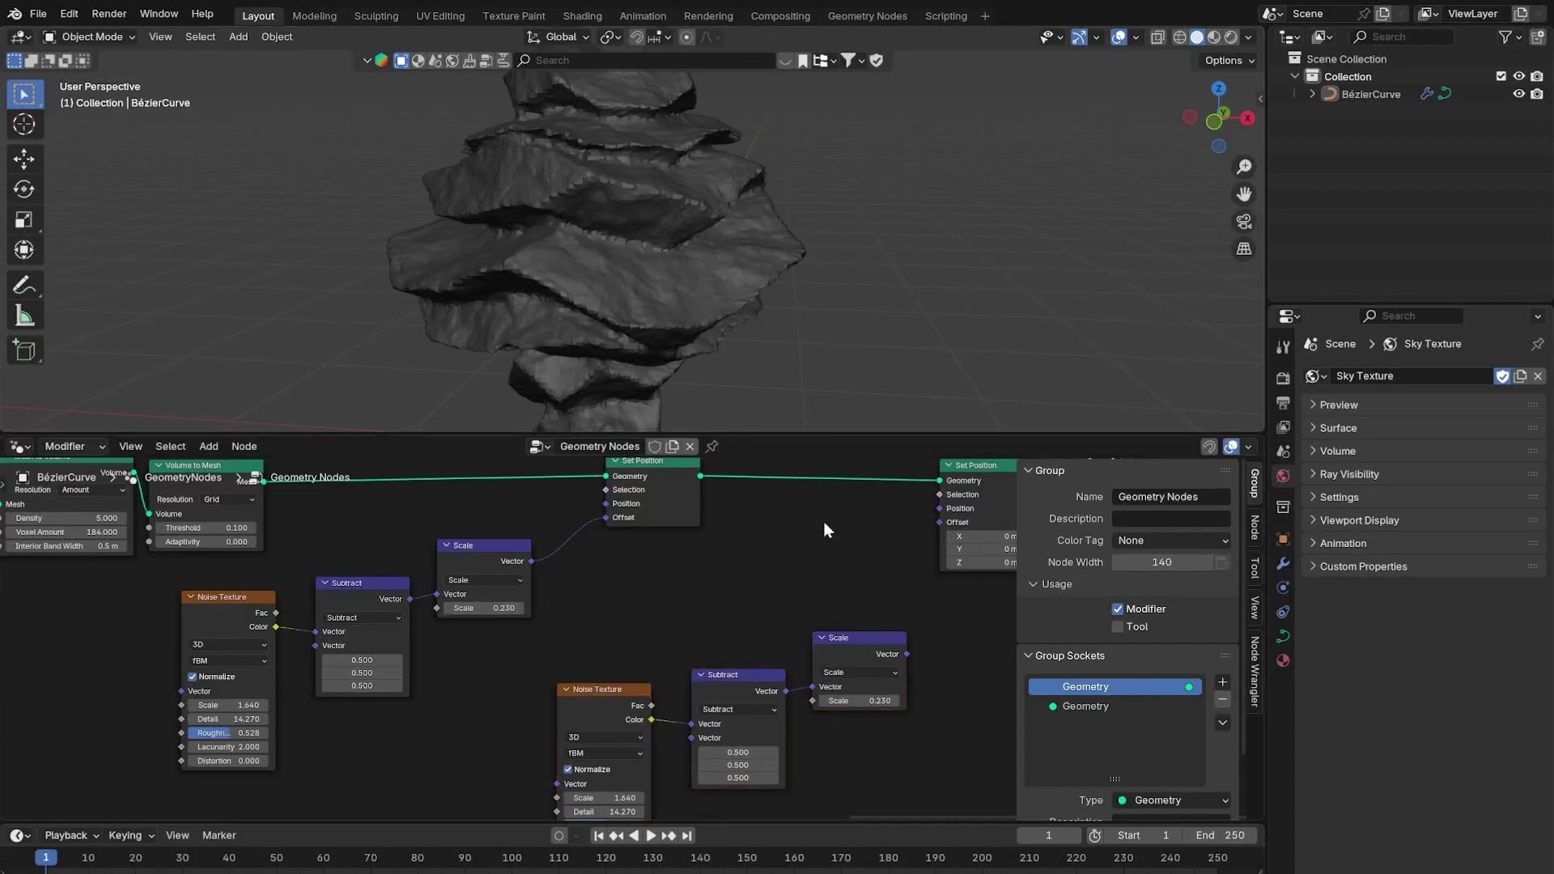
Preview the newest Noise Texture's Fac on the first post-remesh Set Position's geometry with a Viewer node.
middle_drag(651, 575, 594, 624)
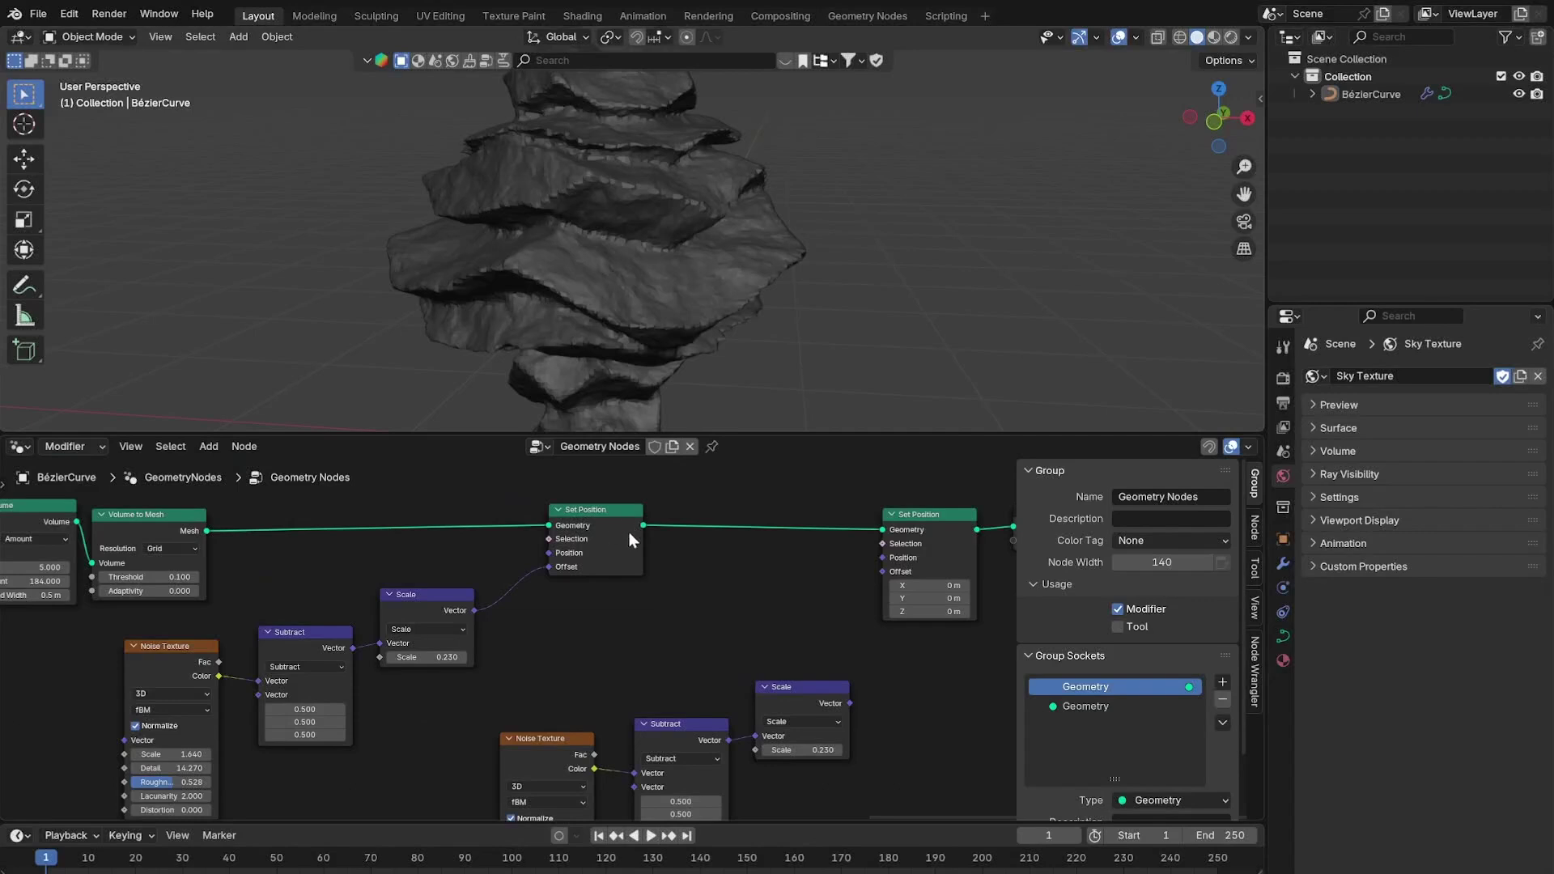
ctrl+shift+click(624, 535)
shift+scroll(613, 637, down, 3)
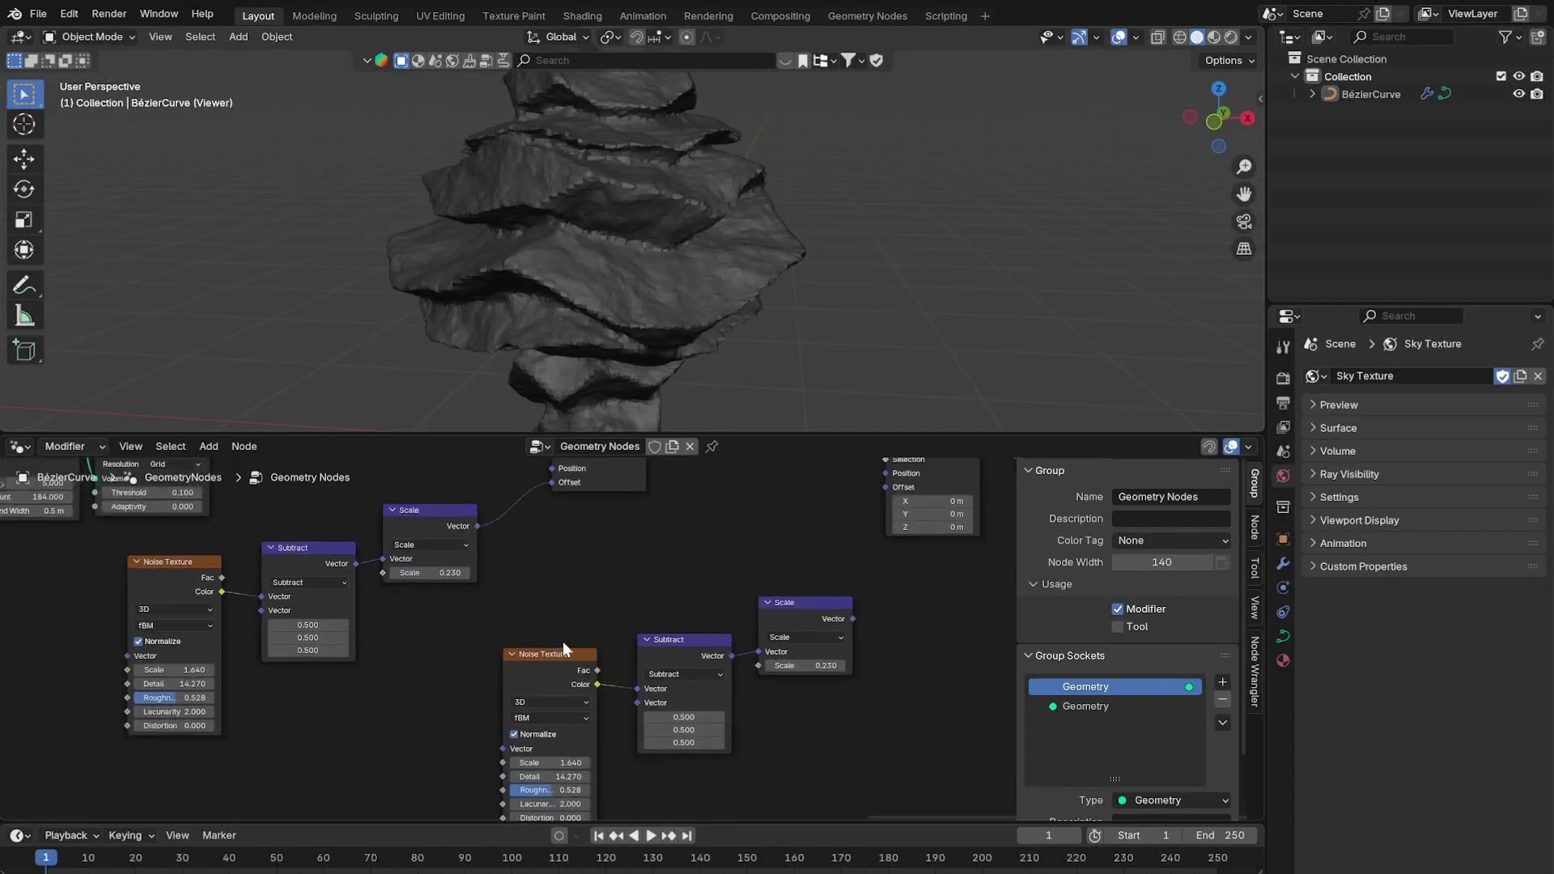
ctrl+shift+click(576, 657)
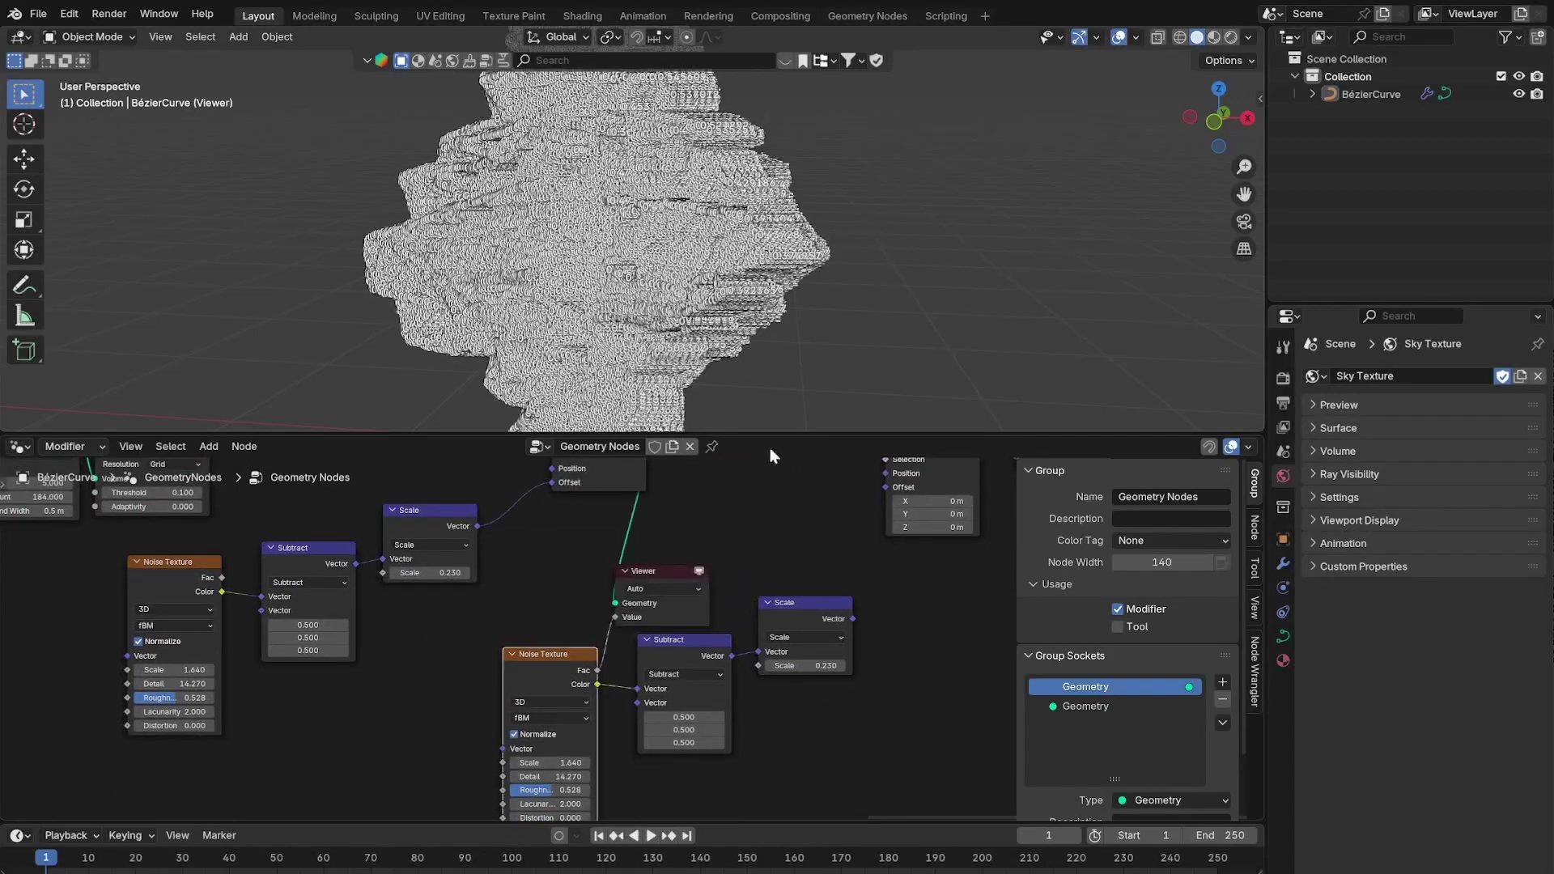
Turn off the viewport's Attribute Text overlay and move the Viewer node clear of the Subtract node.
click(1137, 37)
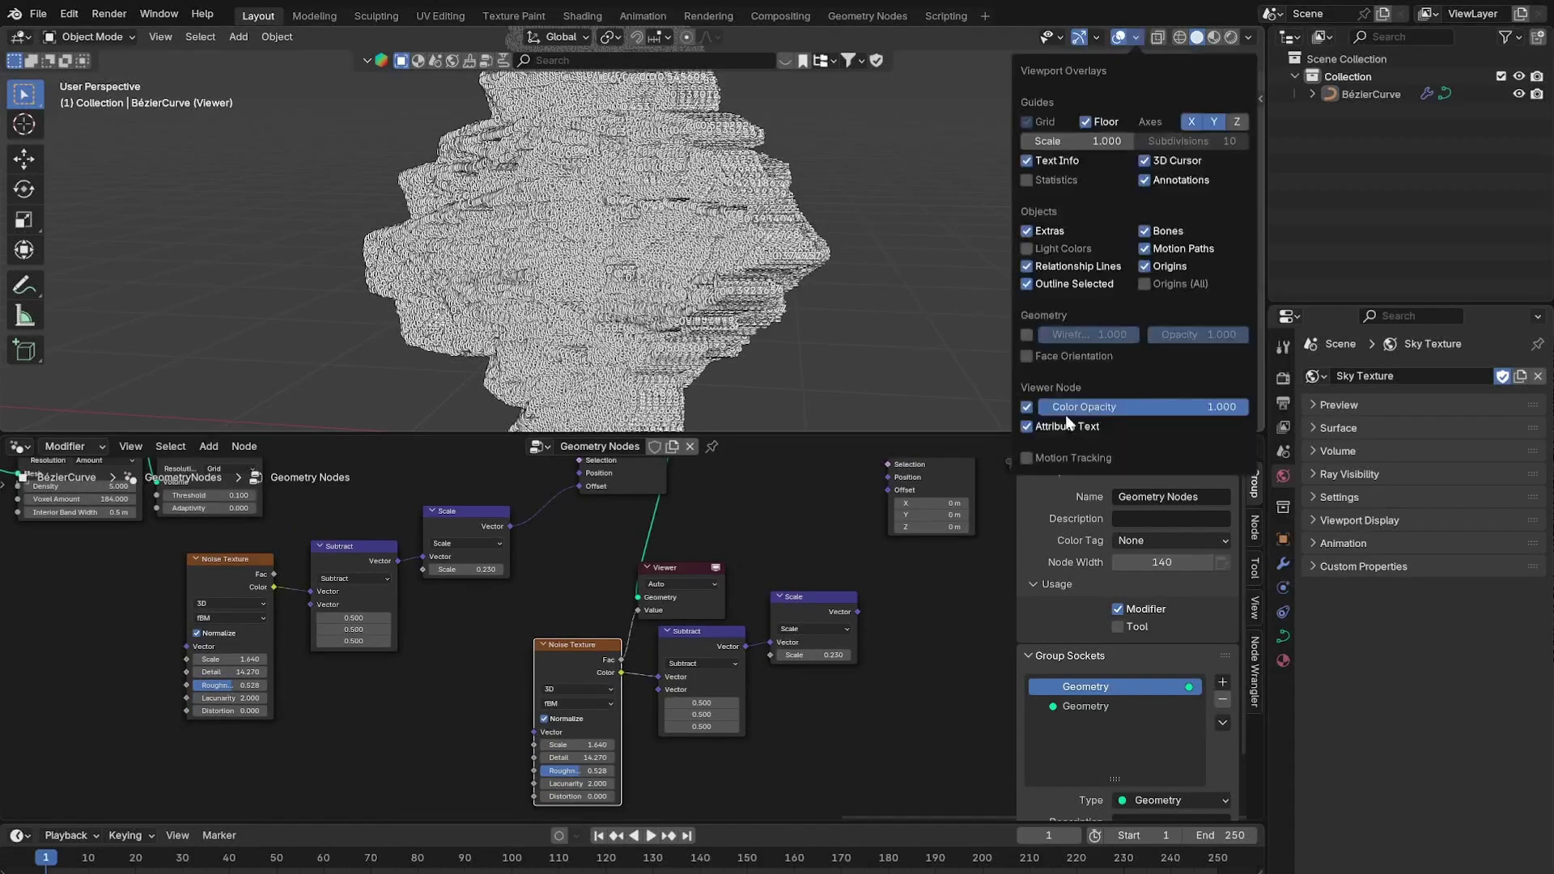
click(1027, 426)
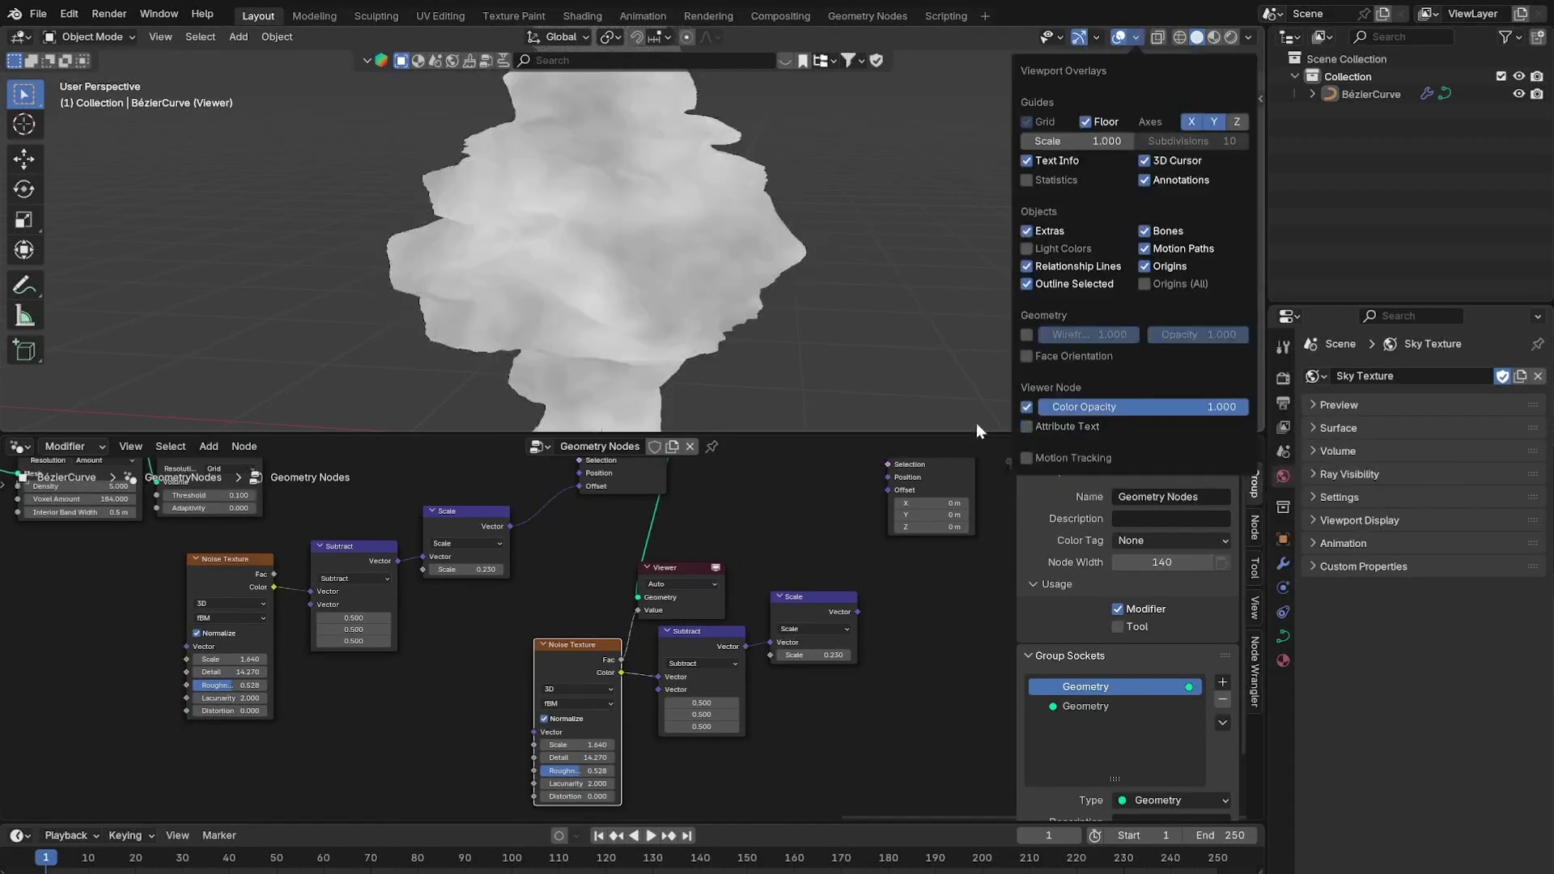
drag(685, 568, 809, 516)
scroll(623, 269, down, 2)
middle_drag(624, 269, 679, 270)
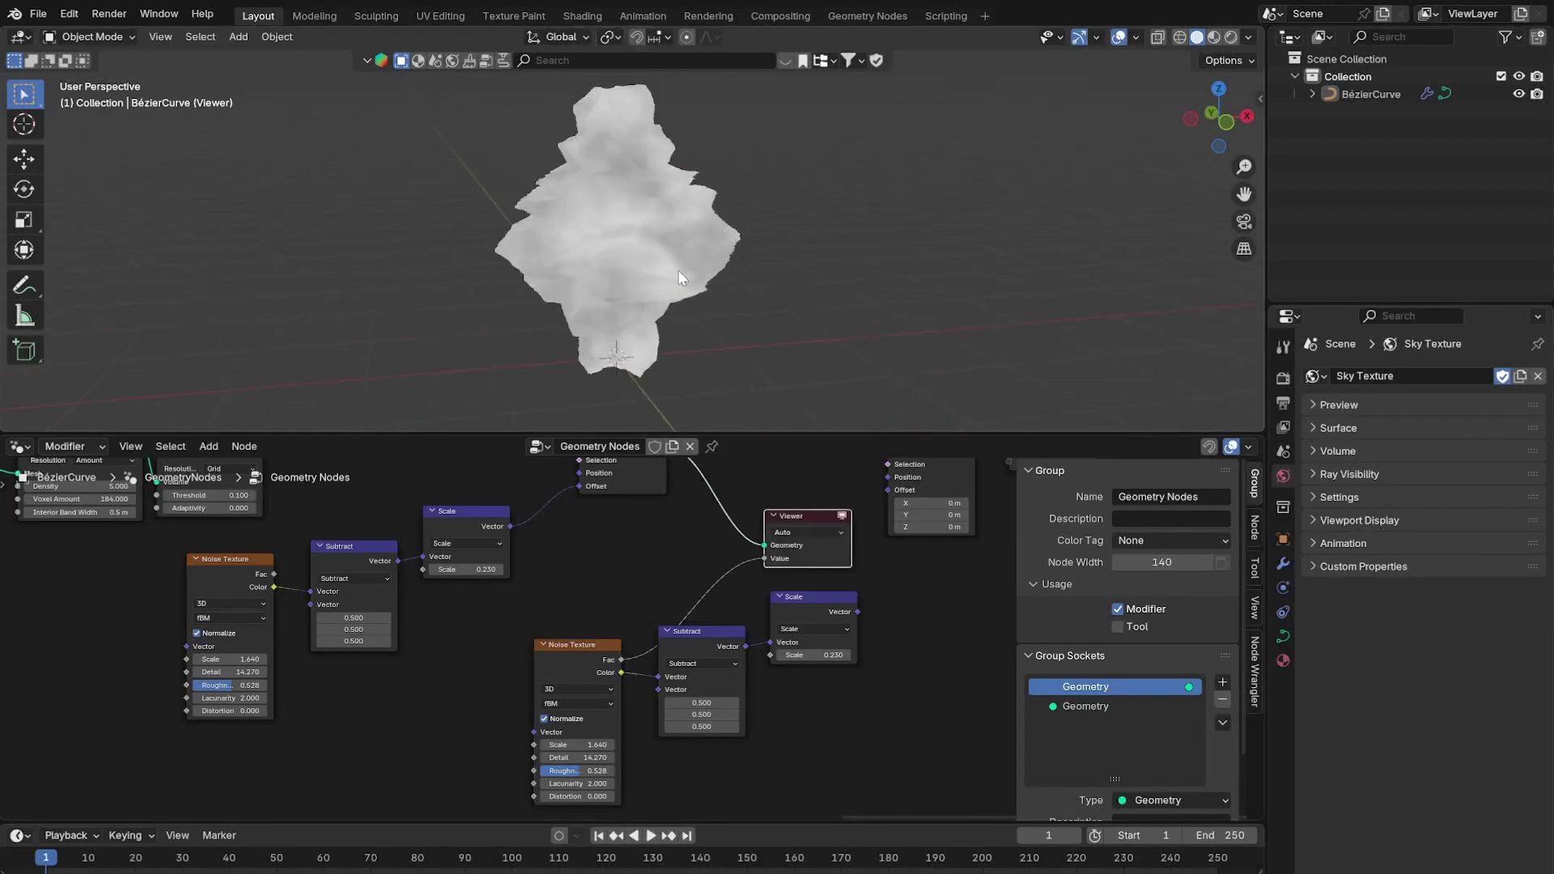
Add a Position node and connect it to the newest Noise Texture's Vector input.
click(678, 270)
scroll(627, 635, up, 2)
middle_drag(542, 645, 584, 603)
key(shift+a)
text(pos)
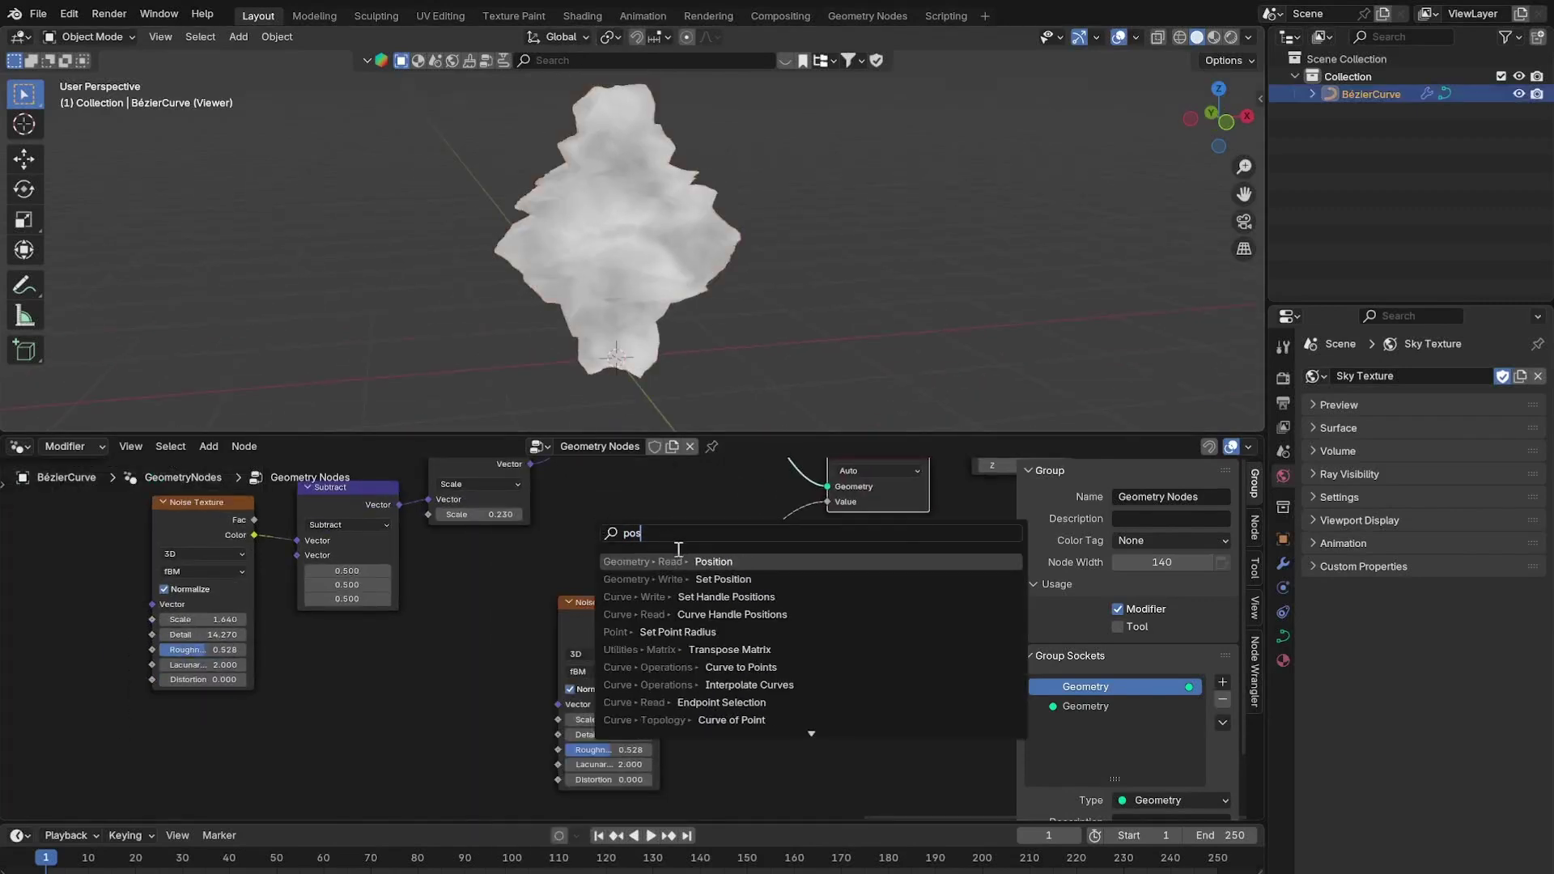
key(Return)
click(309, 730)
scroll(371, 766, up, 3)
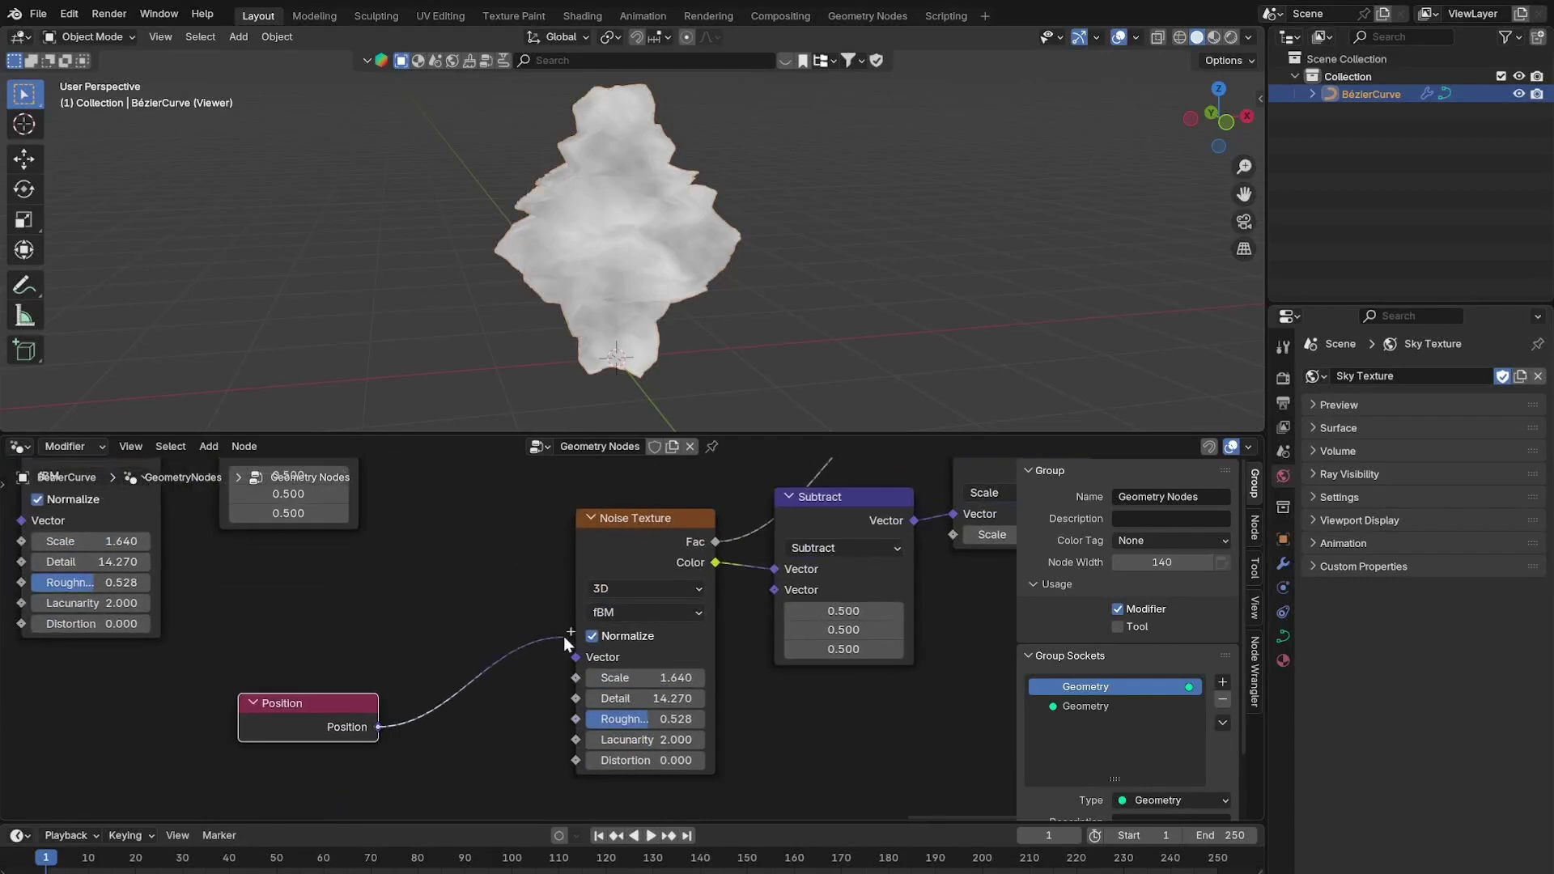
drag(321, 725, 254, 735)
scroll(536, 591, down, 2)
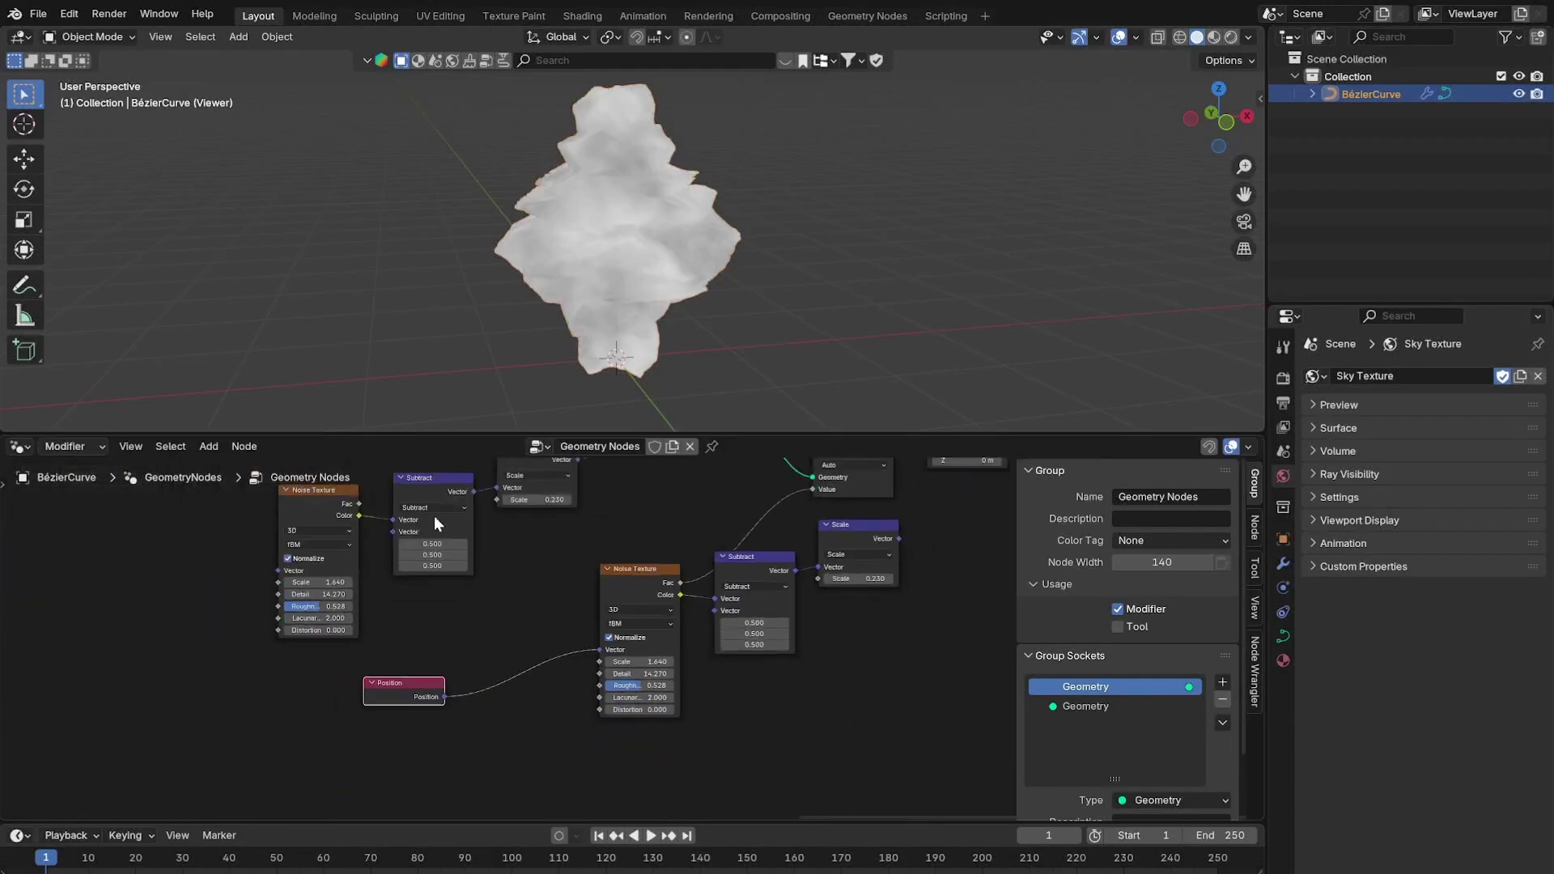
Duplicate a Subtract node, change the copy's operation to Multiply and insert it between Position and the newest Noise Texture.
click(422, 492)
key(shift+d)
click(522, 744)
scroll(509, 764, up, 6)
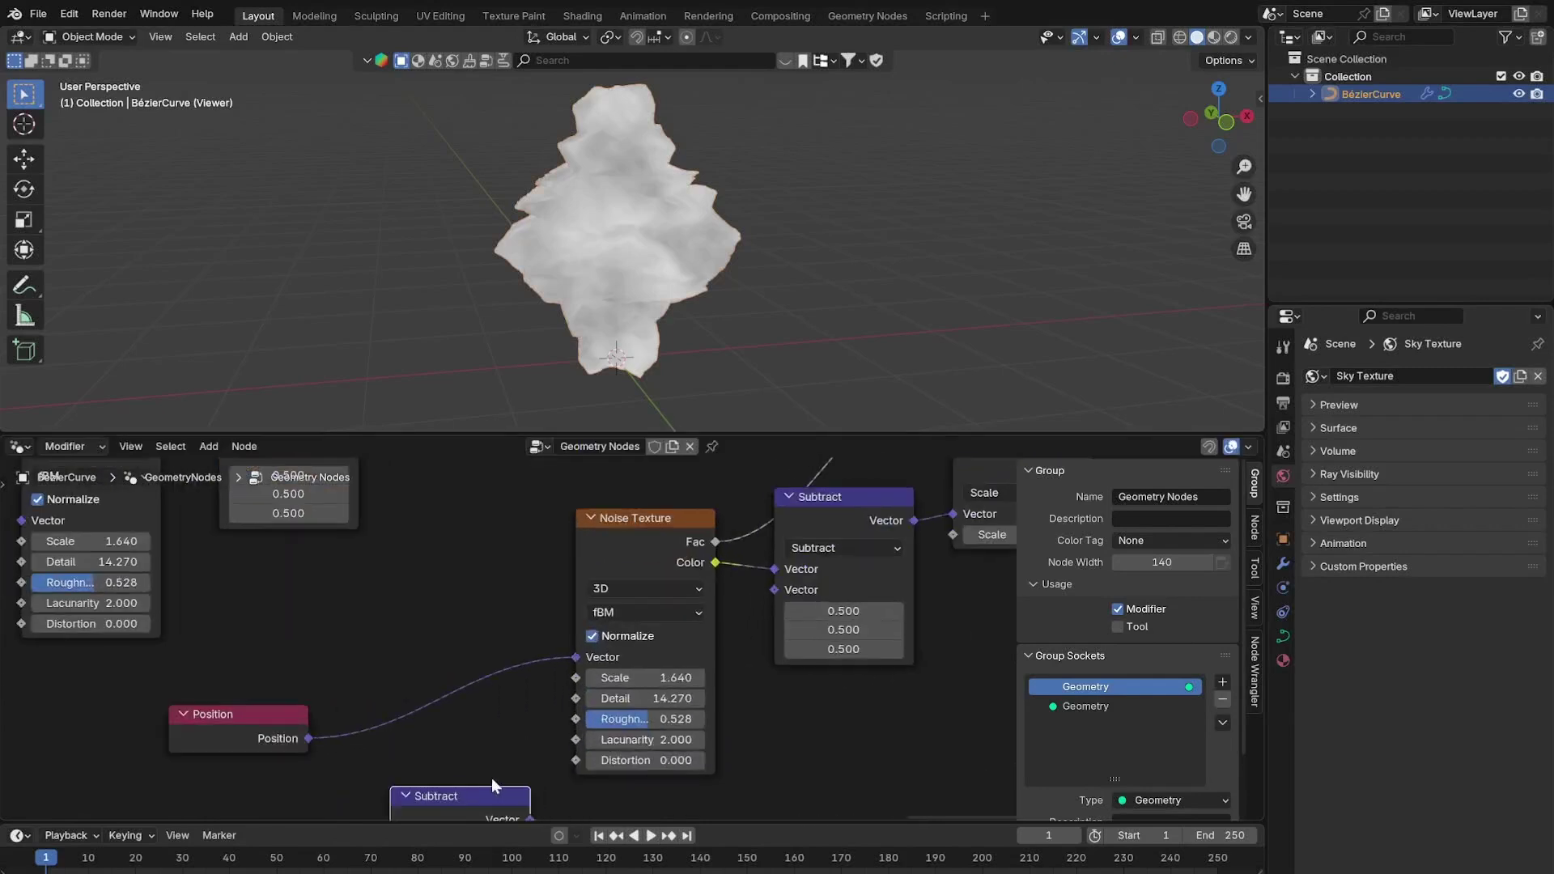
middle_drag(474, 779, 553, 622)
click(527, 694)
click(525, 395)
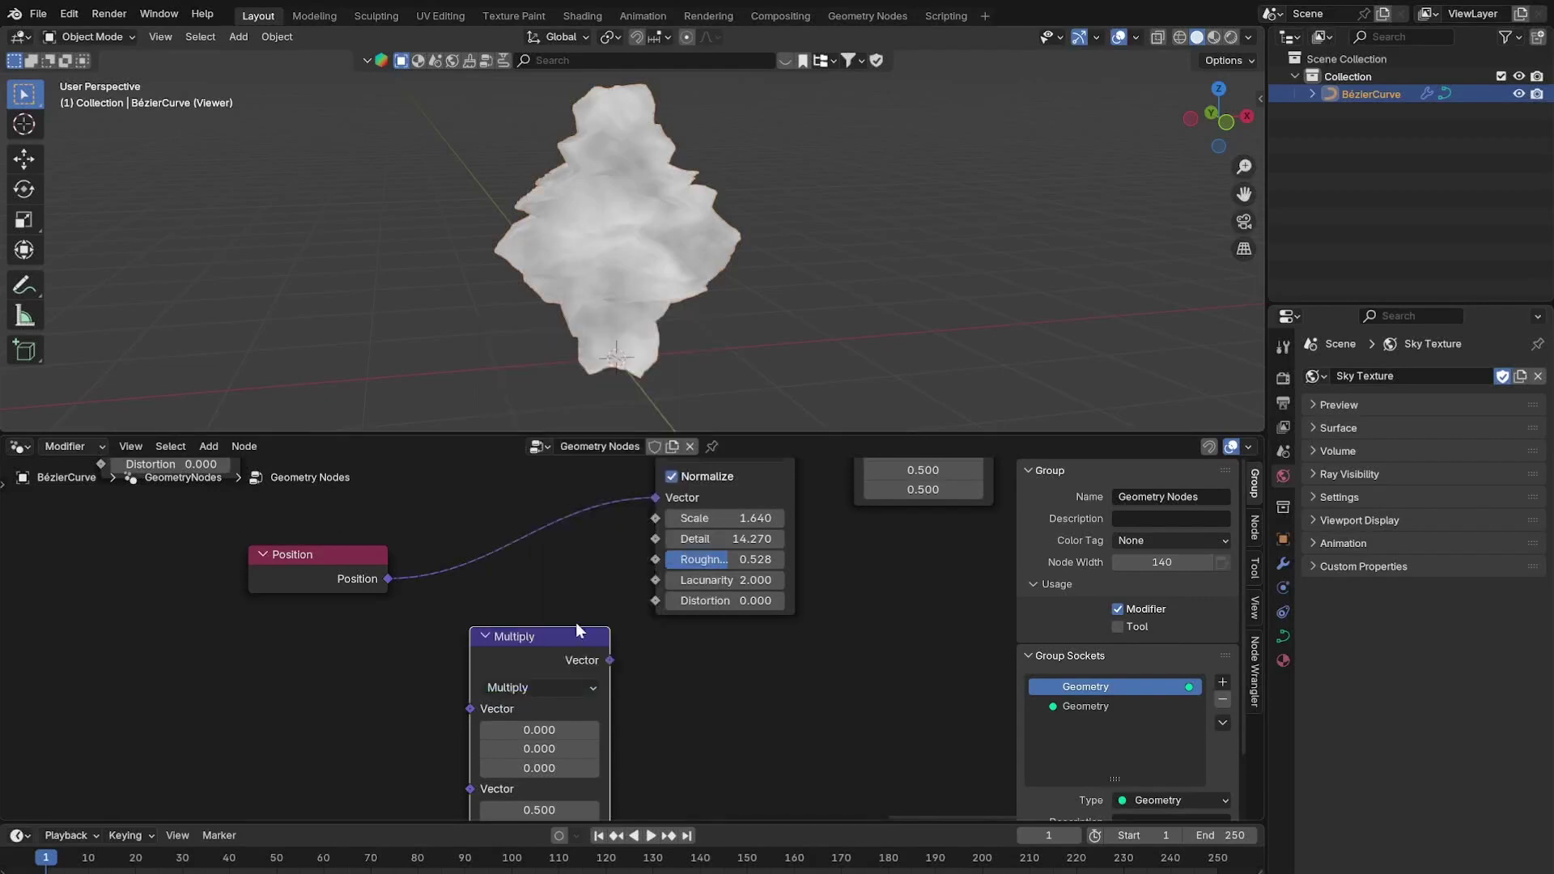
drag(527, 640, 501, 469)
Set the new Multiply node's vector to 1 for X and Y and 23.7 for Z.
drag(522, 581, 523, 618)
text(1)
key(Return)
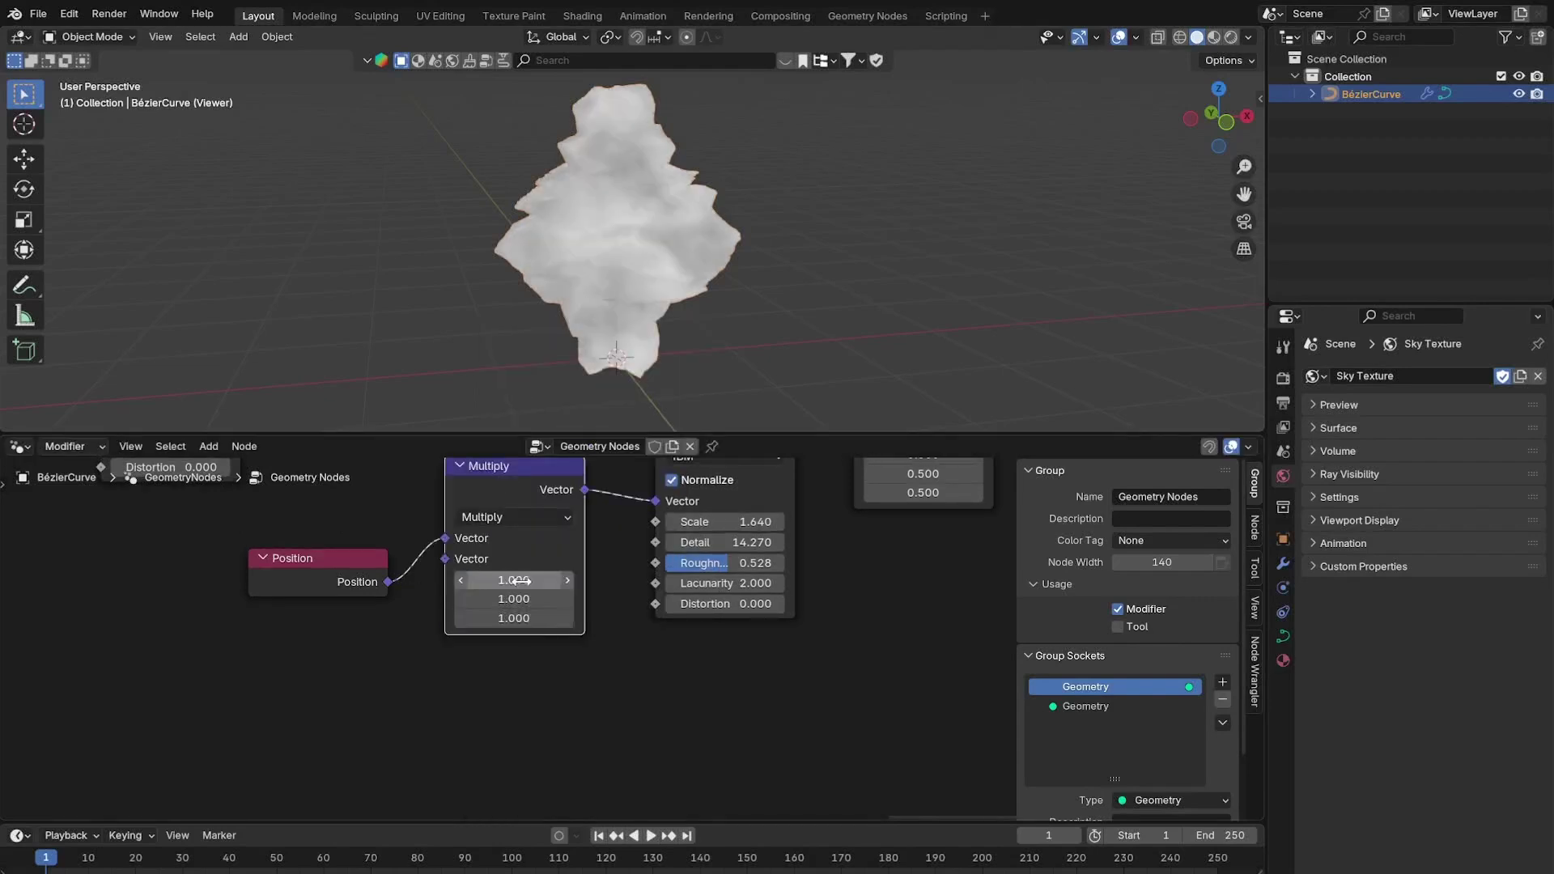
scroll(585, 615, up, 2)
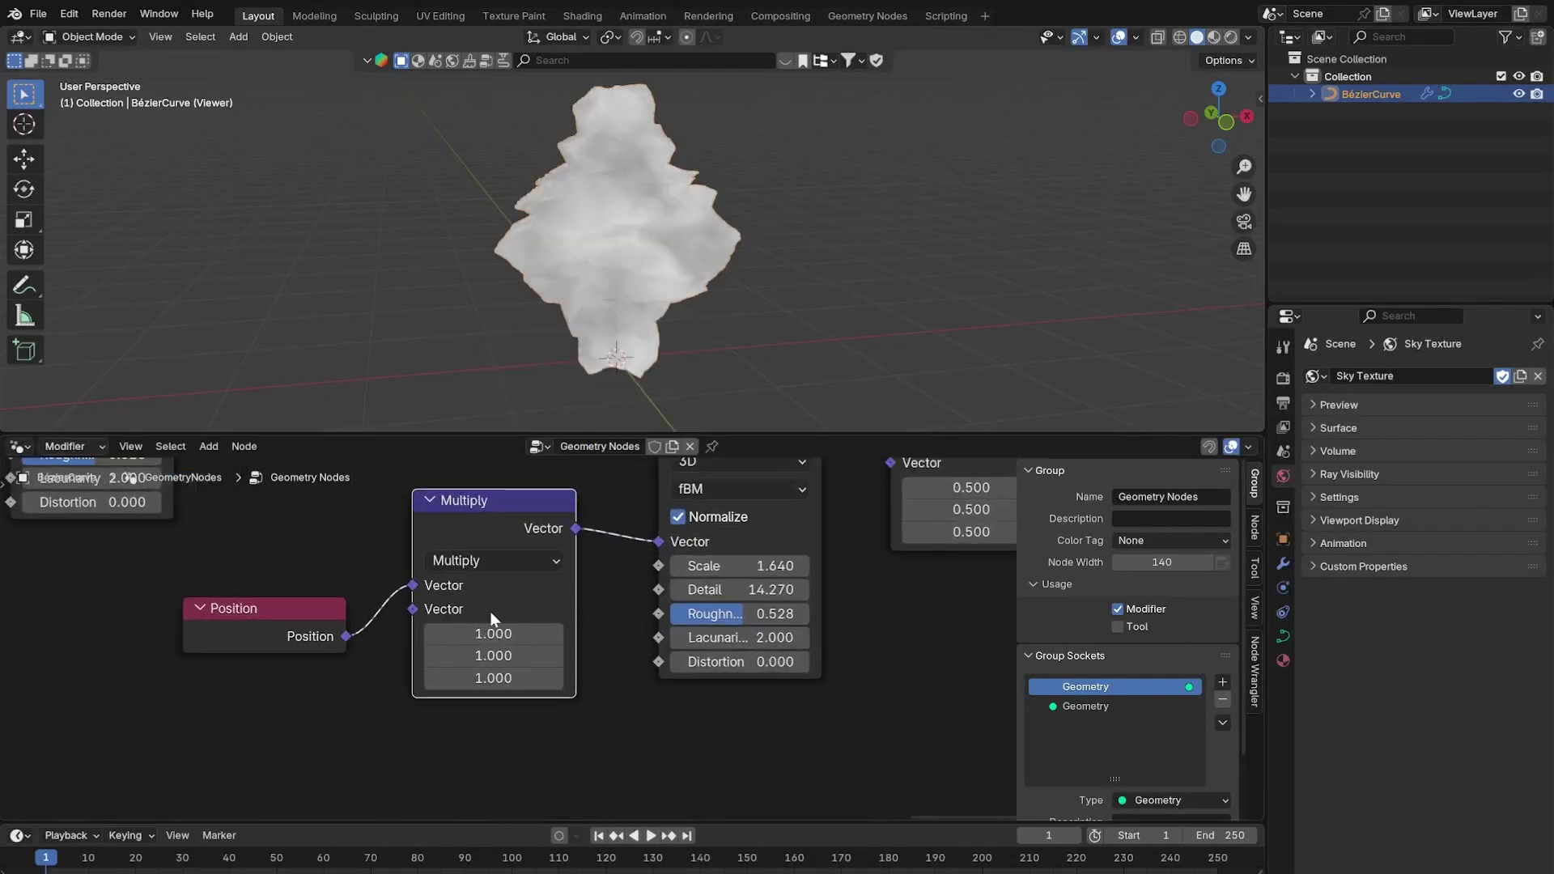
drag(495, 674, 1125, 674)
scroll(648, 254, up, 3)
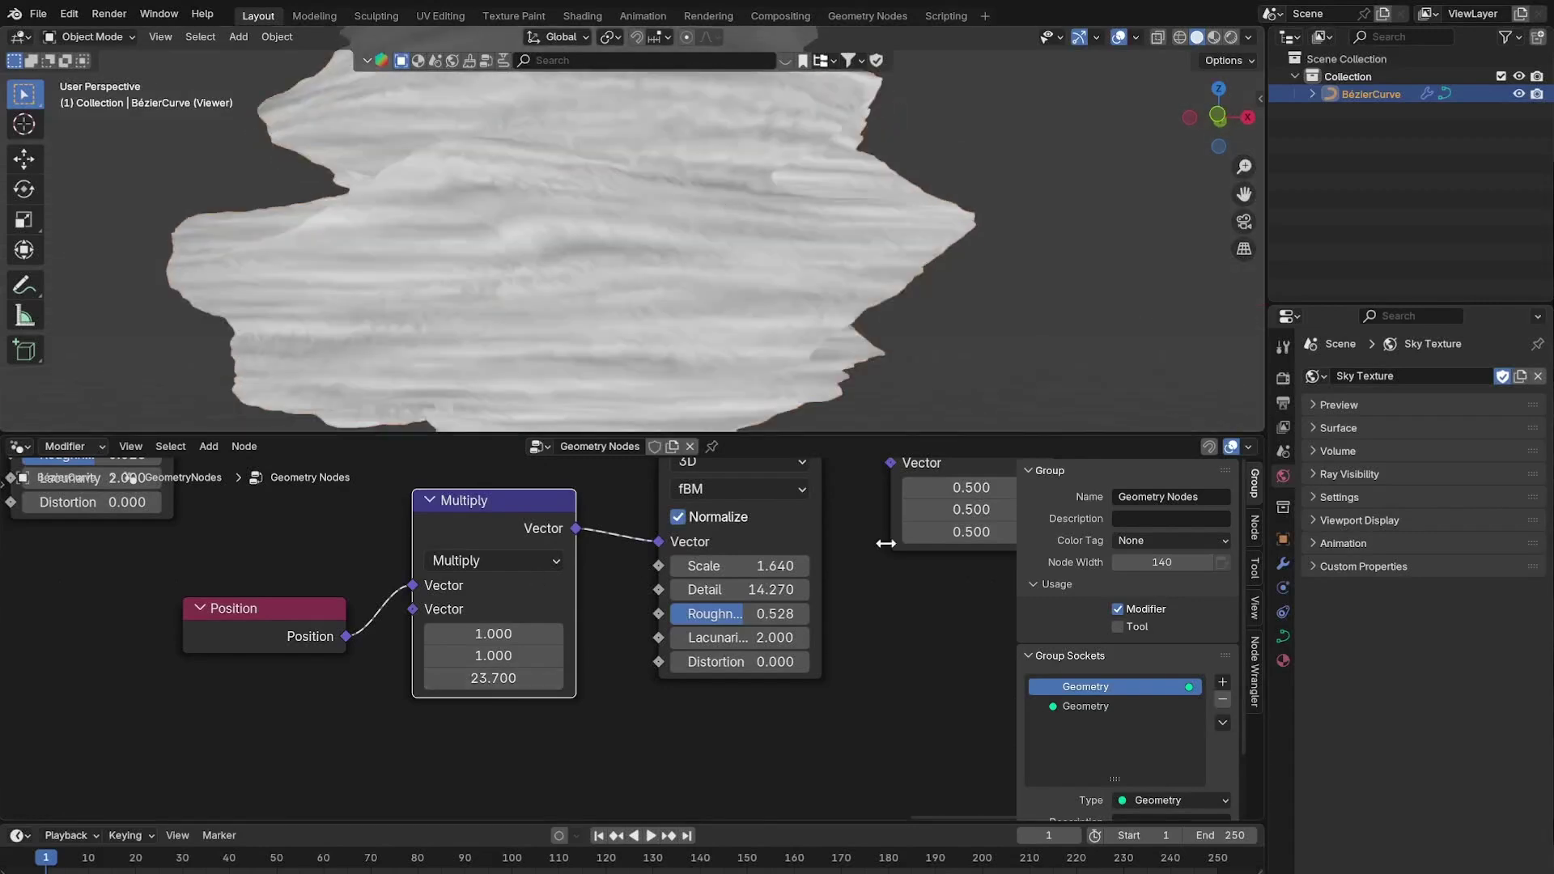
Set the newest Noise Texture's Scale to 1 and Detail to 0, and the connected Multiply node's Z value to 73.1.
click(747, 565)
text(1)
key(Return)
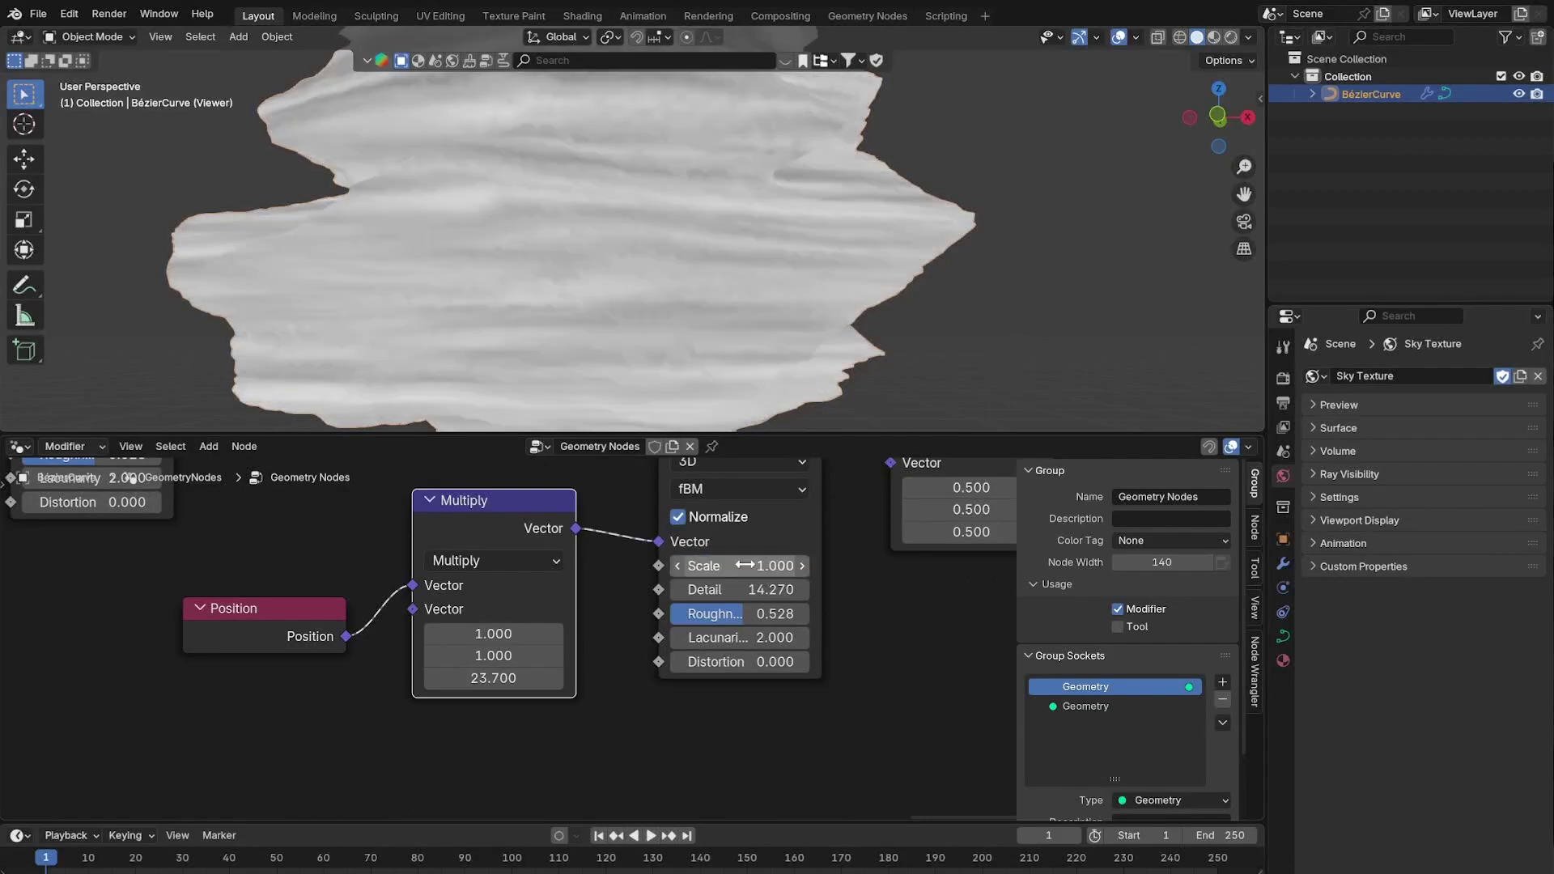
click(769, 589)
text(0)
key(Return)
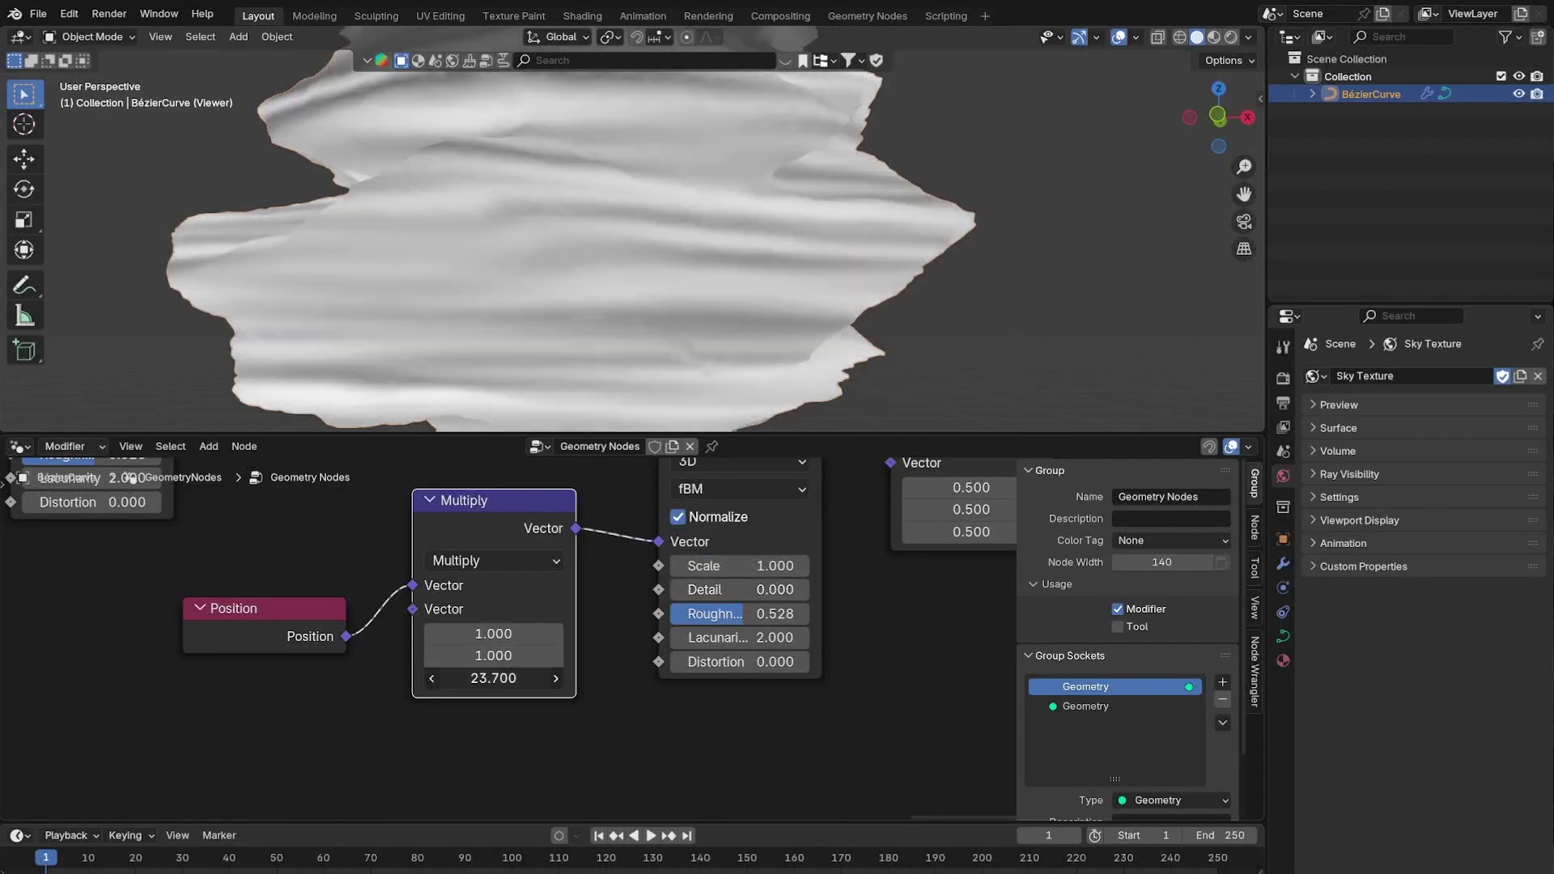
drag(494, 677, 575, 678)
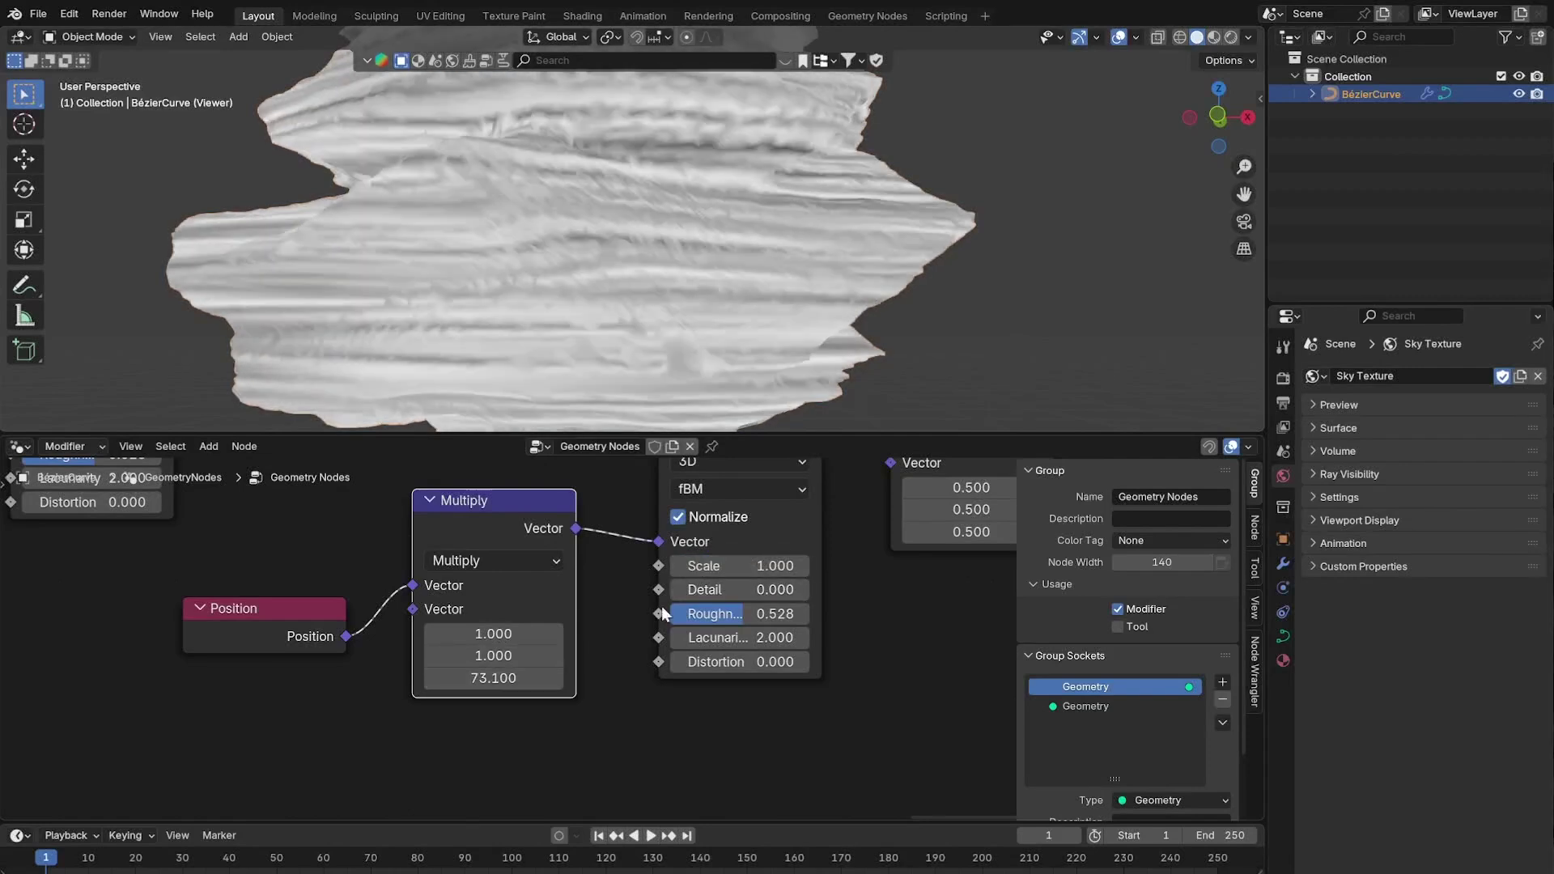
Delete the Viewer node and connect the newest Scale node's Vector to the last Set Position node's Offset.
scroll(647, 607, down, 10)
middle_drag(647, 599, 348, 666)
scroll(618, 566, up, 5)
click(621, 543)
scroll(625, 554, down, 1)
middle_drag(630, 562, 609, 652)
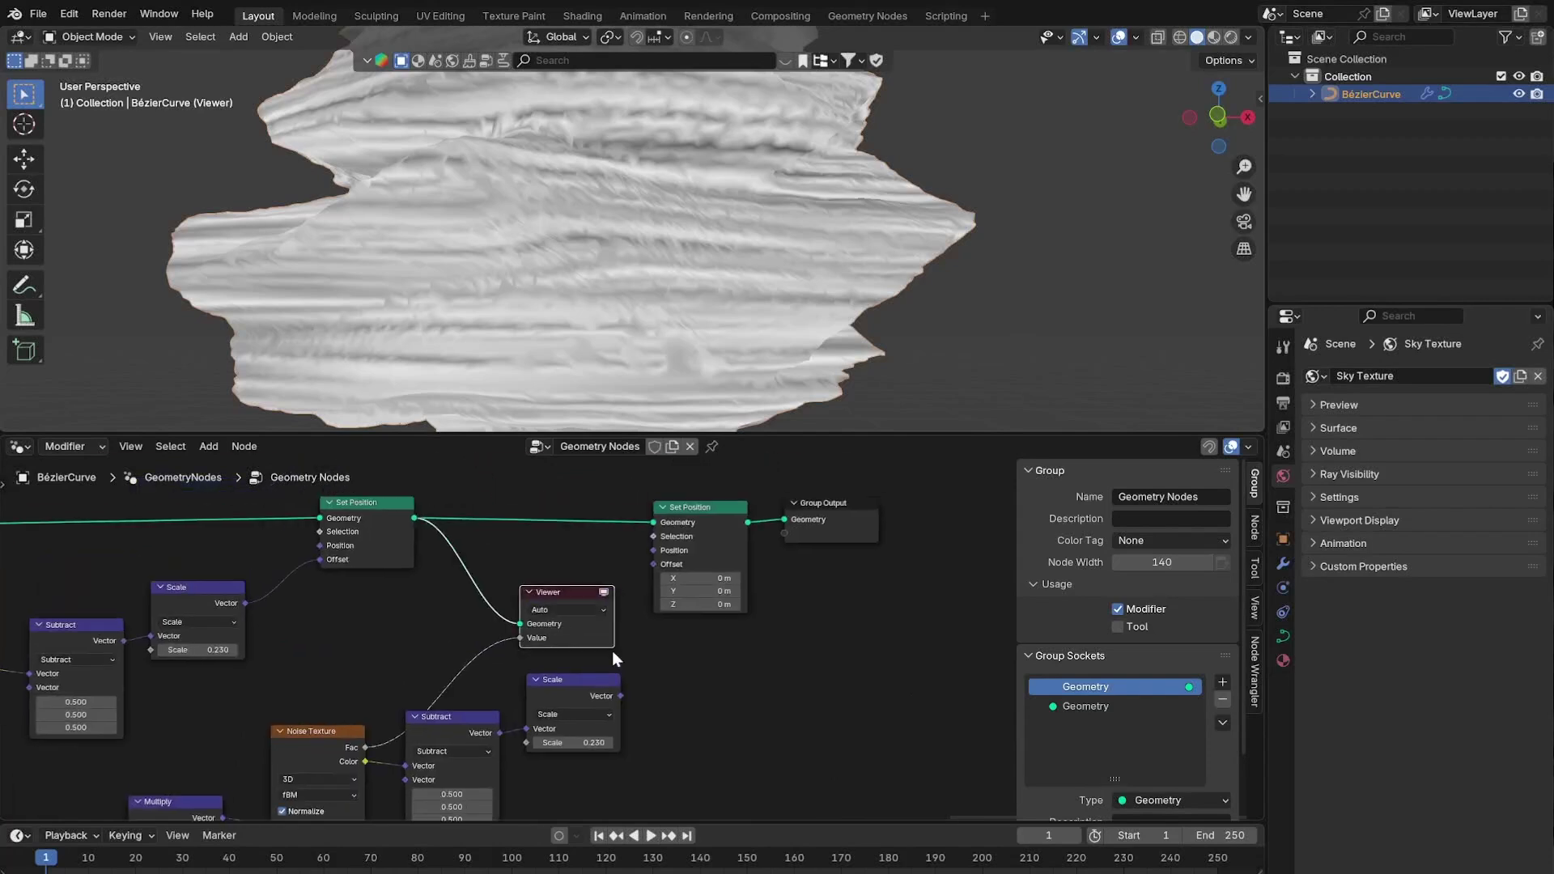
key(x)
drag(649, 576, 652, 577)
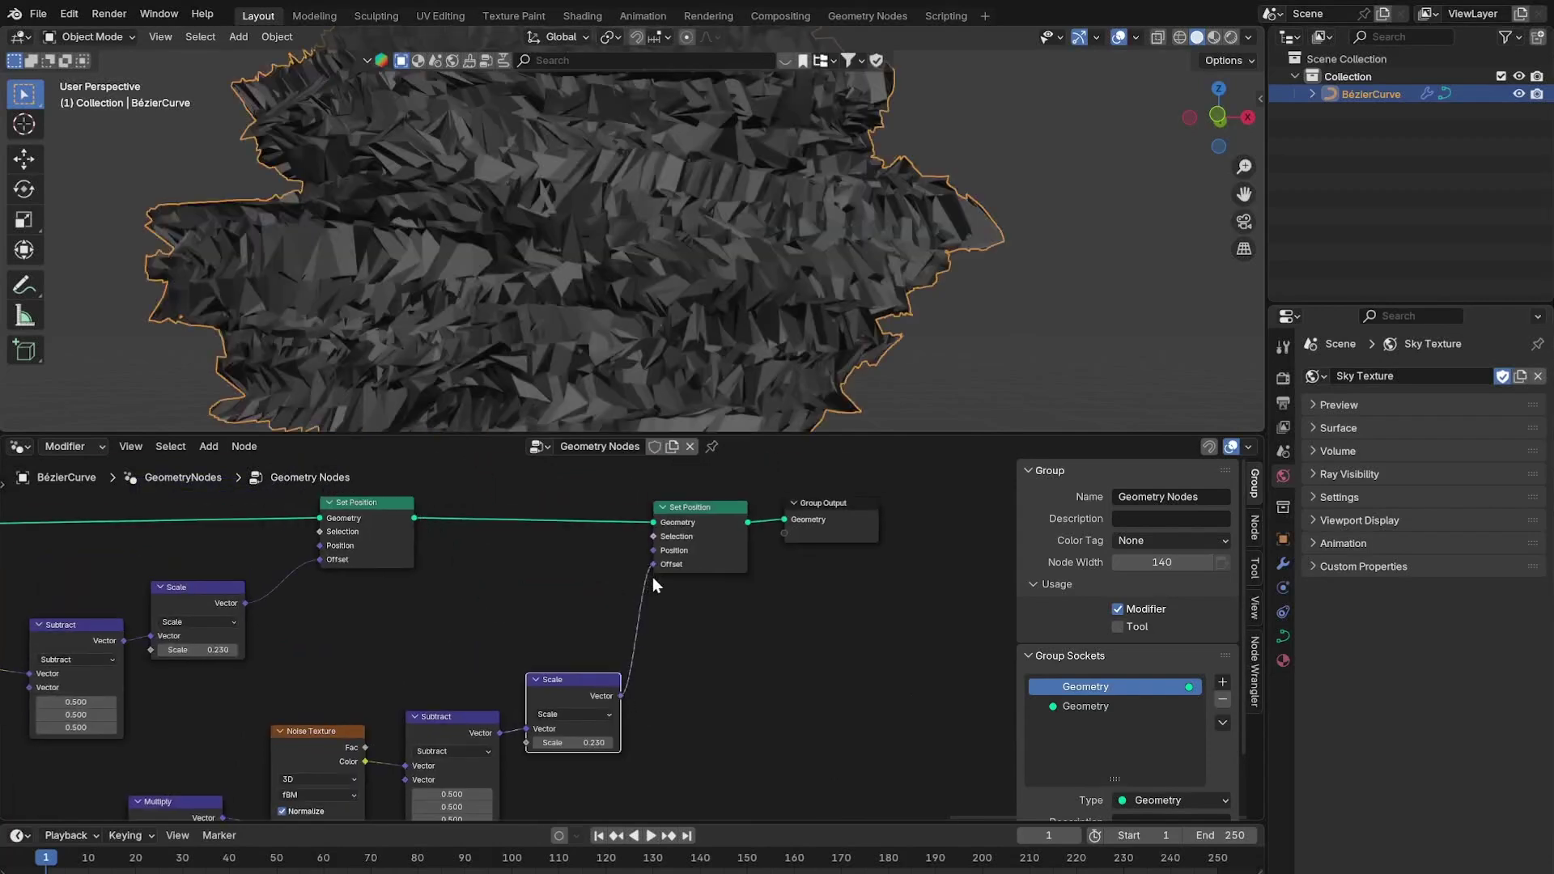
Move the last Set Position and Group Output nodes farther along, and set the newest Scale node's factor to 0.05.
click(797, 527)
shift+click(717, 537)
drag(717, 537, 900, 563)
scroll(627, 637, up, 9)
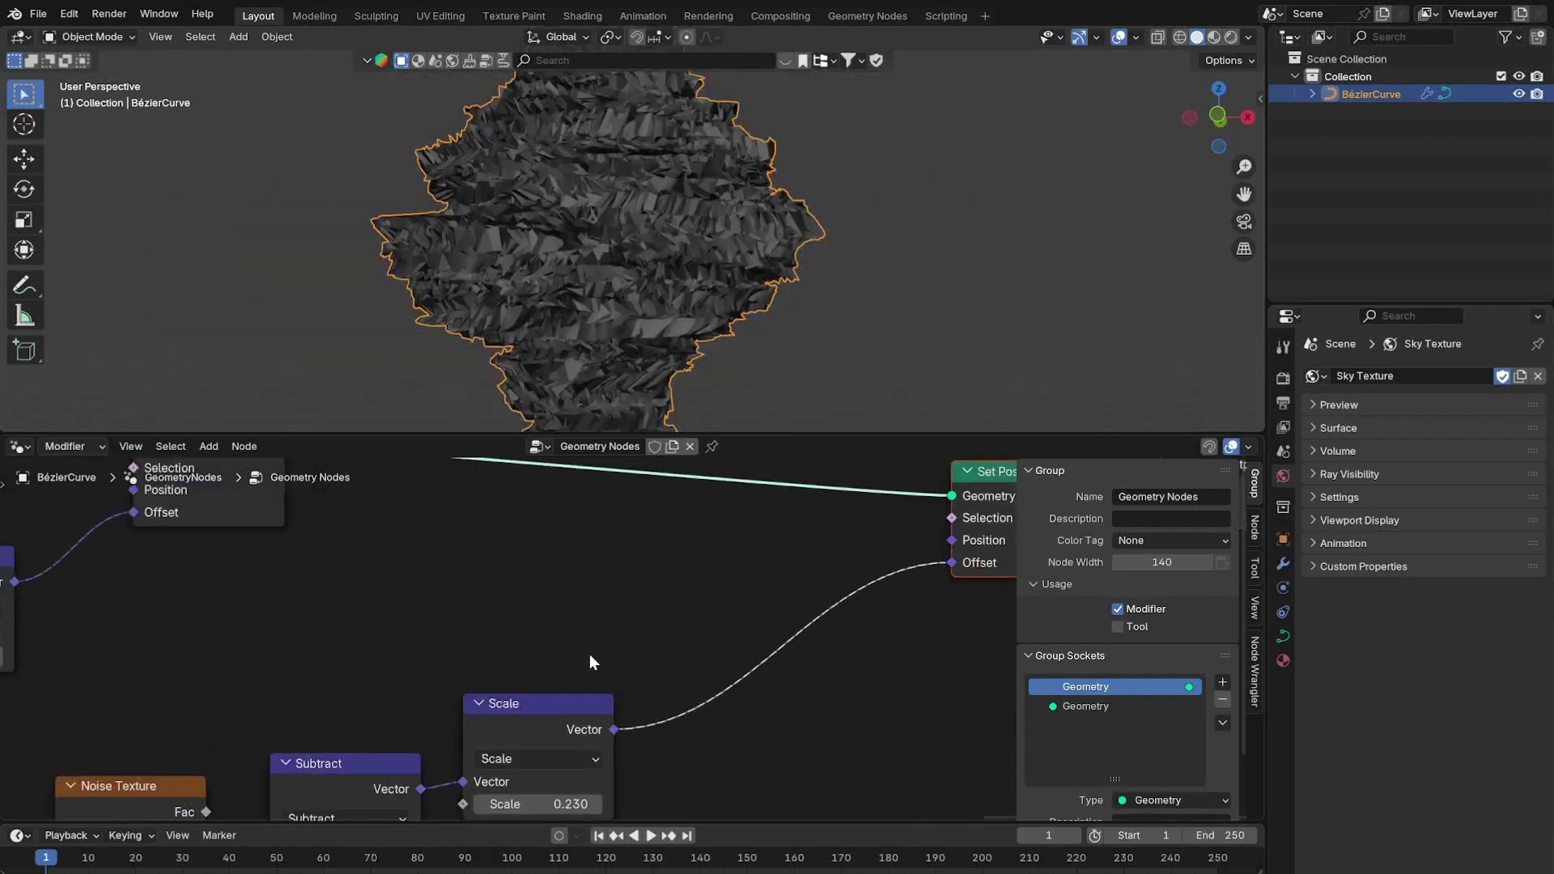
middle_drag(585, 752, 638, 682)
middle_drag(735, 171, 748, 235)
click(613, 761)
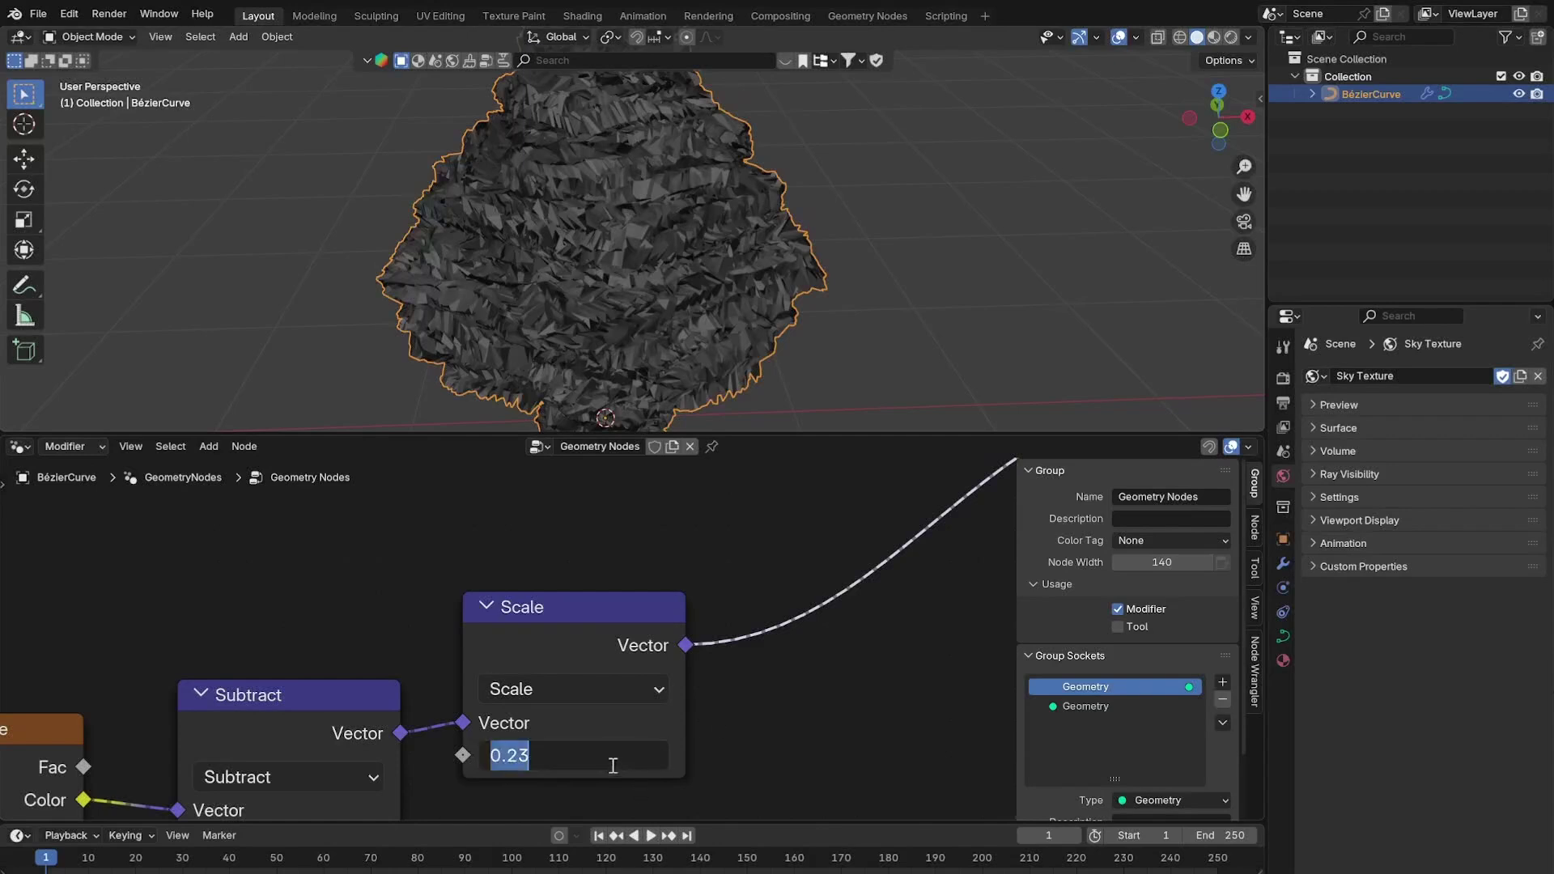
text(.05)
key(Return)
scroll(658, 327, up, 6)
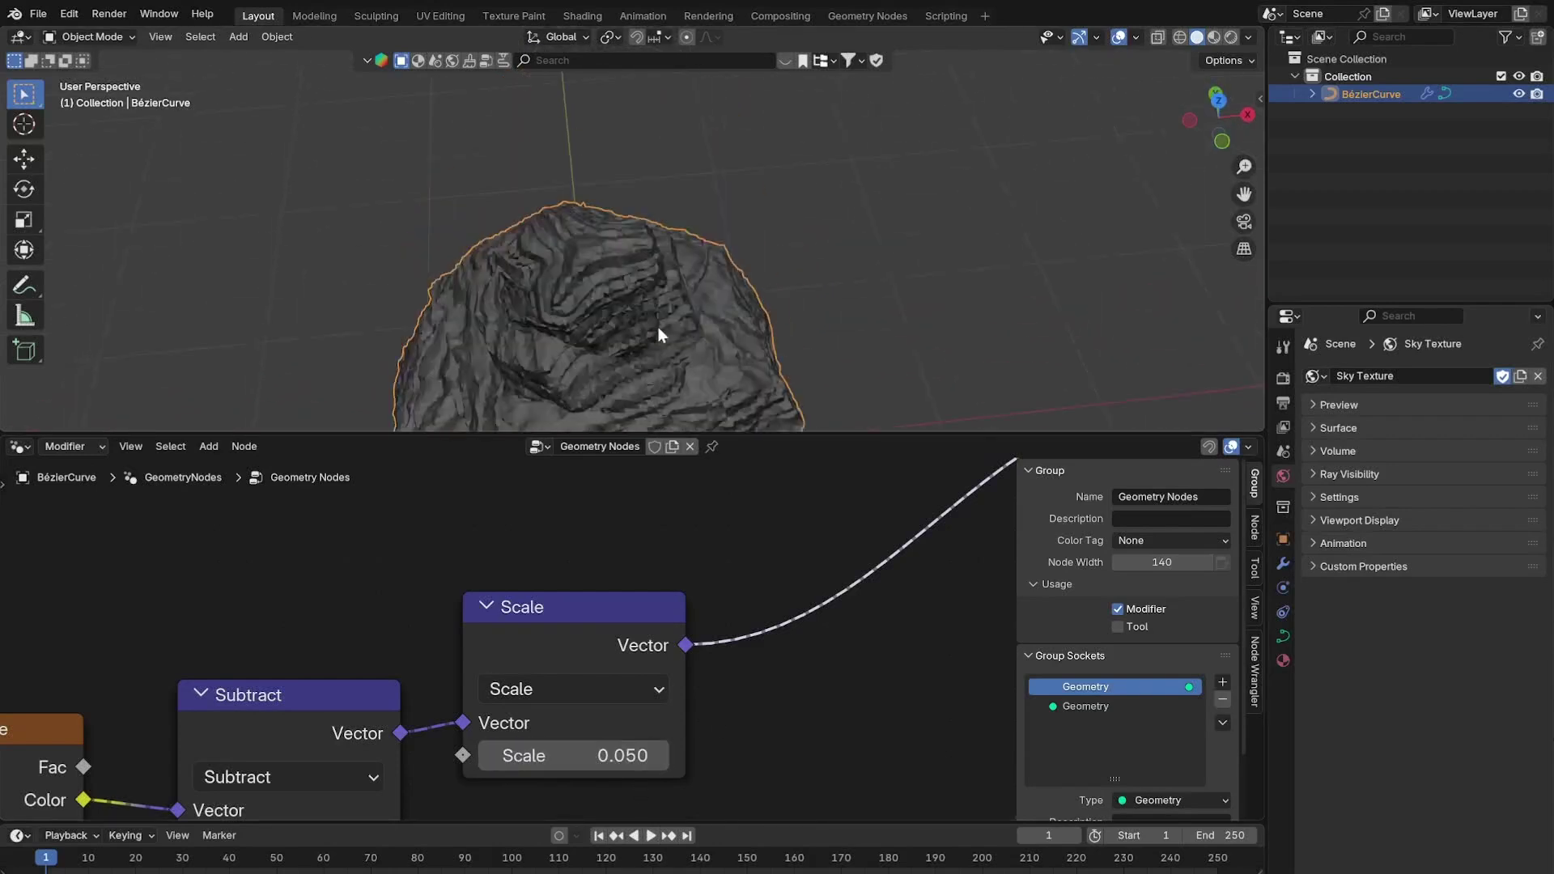
Move the newest Scale node away from Subtract to make room between them.
drag(589, 605, 832, 573)
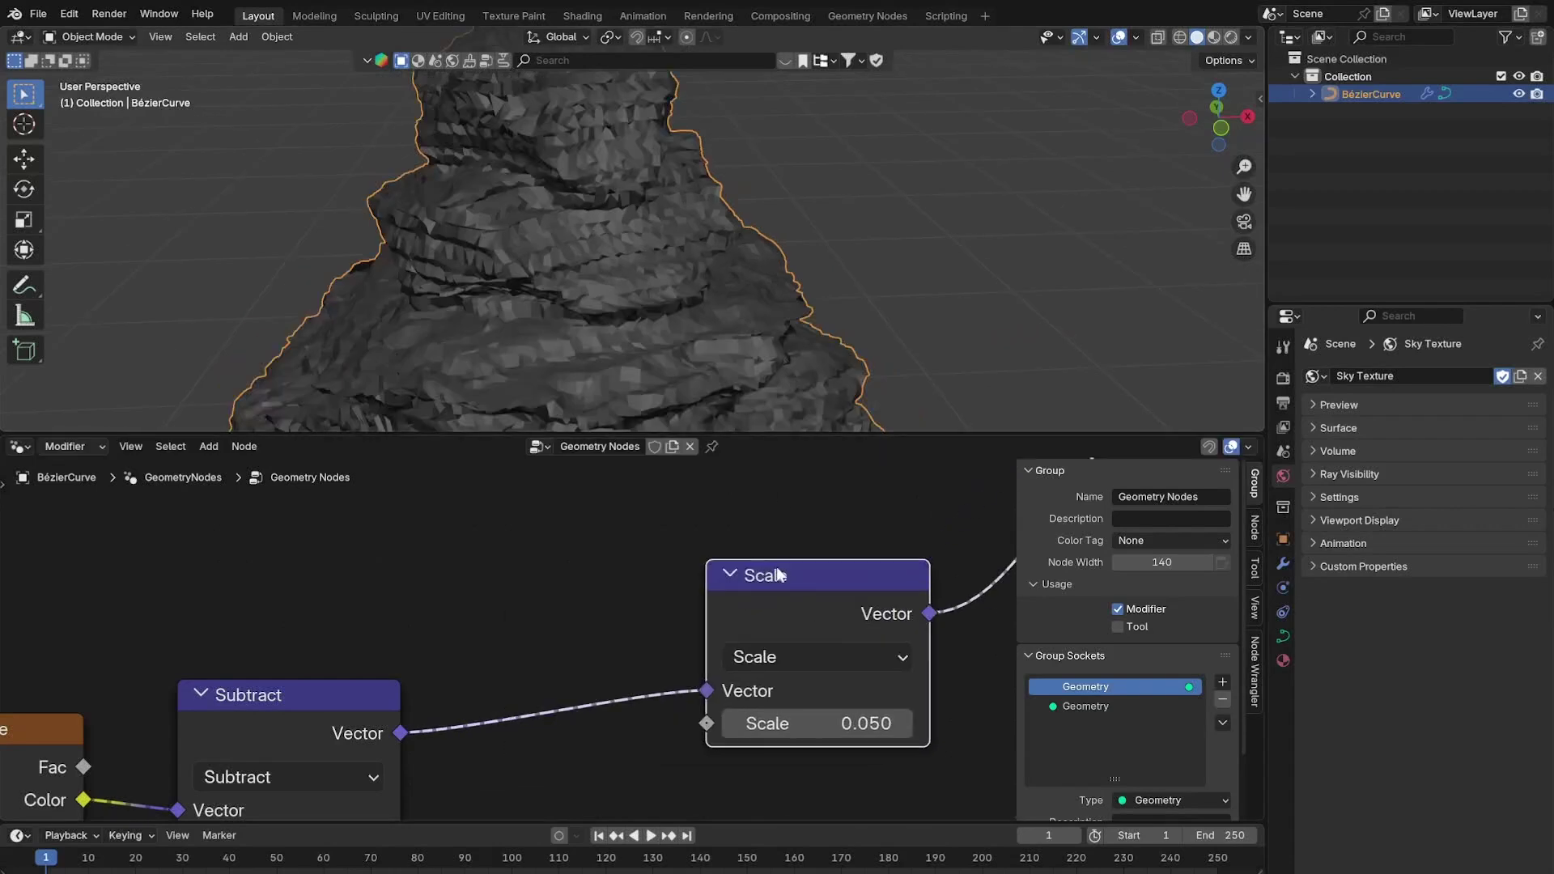
scroll(730, 283, down, 6)
middle_drag(597, 348, 622, 178)
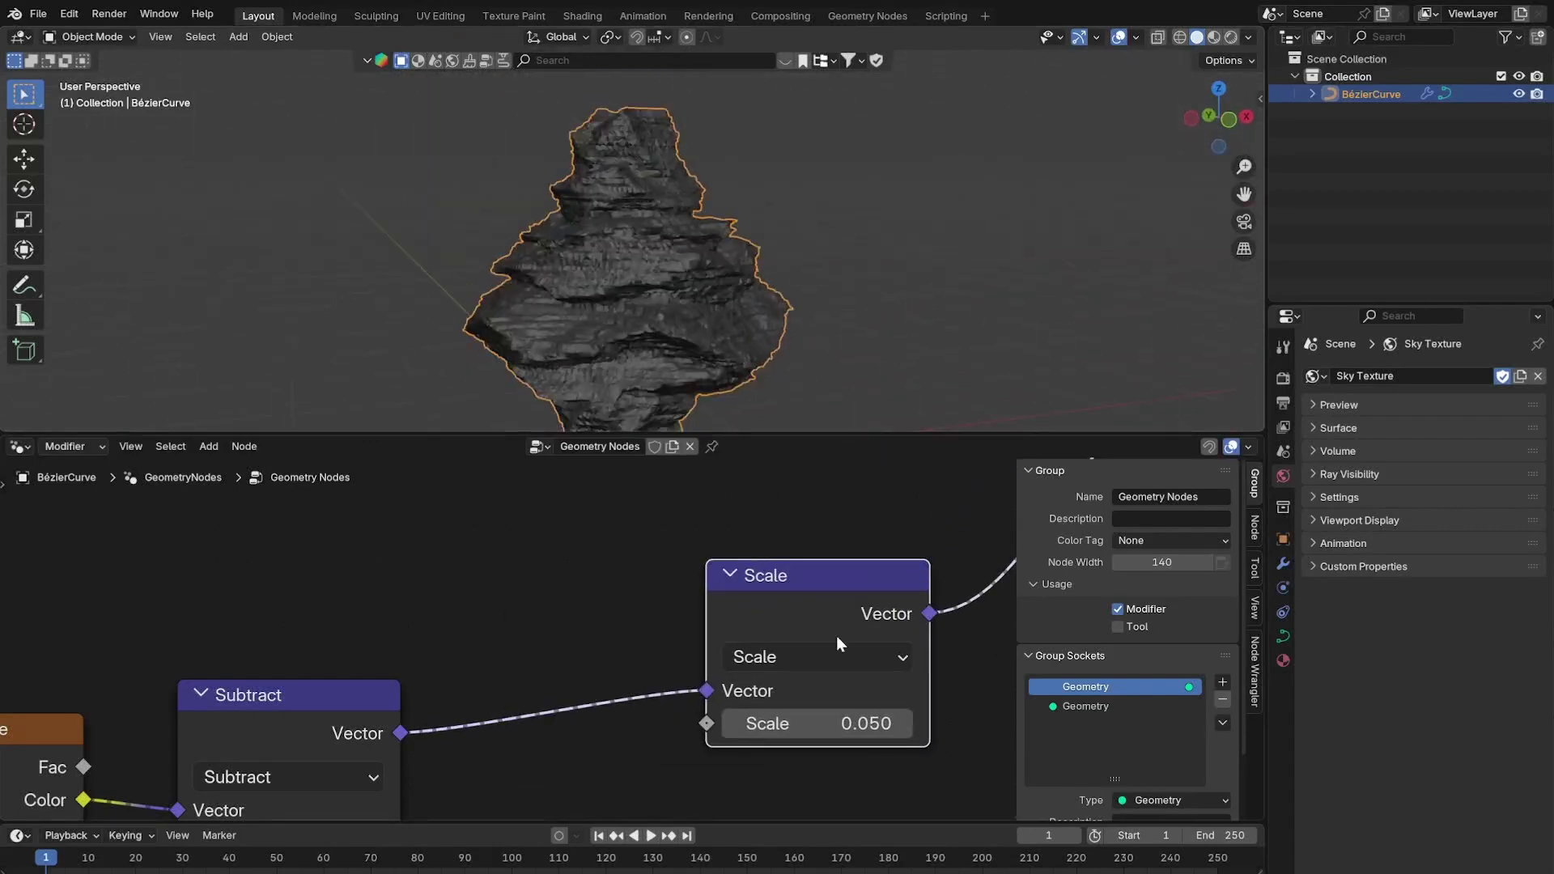
Move Group Output farther along and insert a Set Shade Smooth node between it and the last Set Position node.
middle_drag(666, 637, 381, 766)
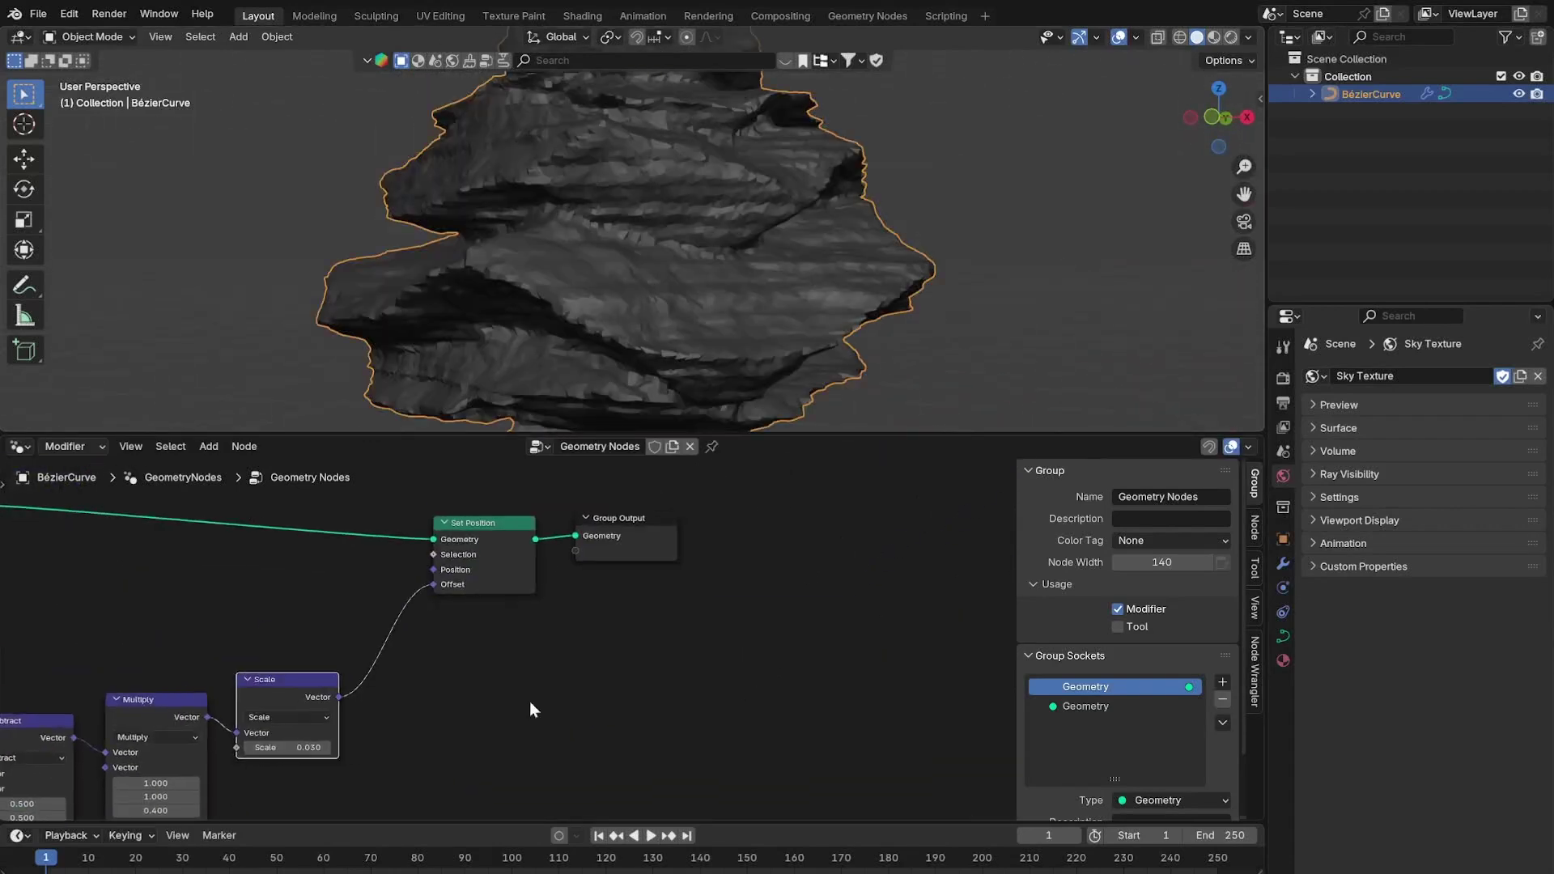
drag(487, 624, 798, 623)
key(shift+a)
click(695, 542)
text(set sh)
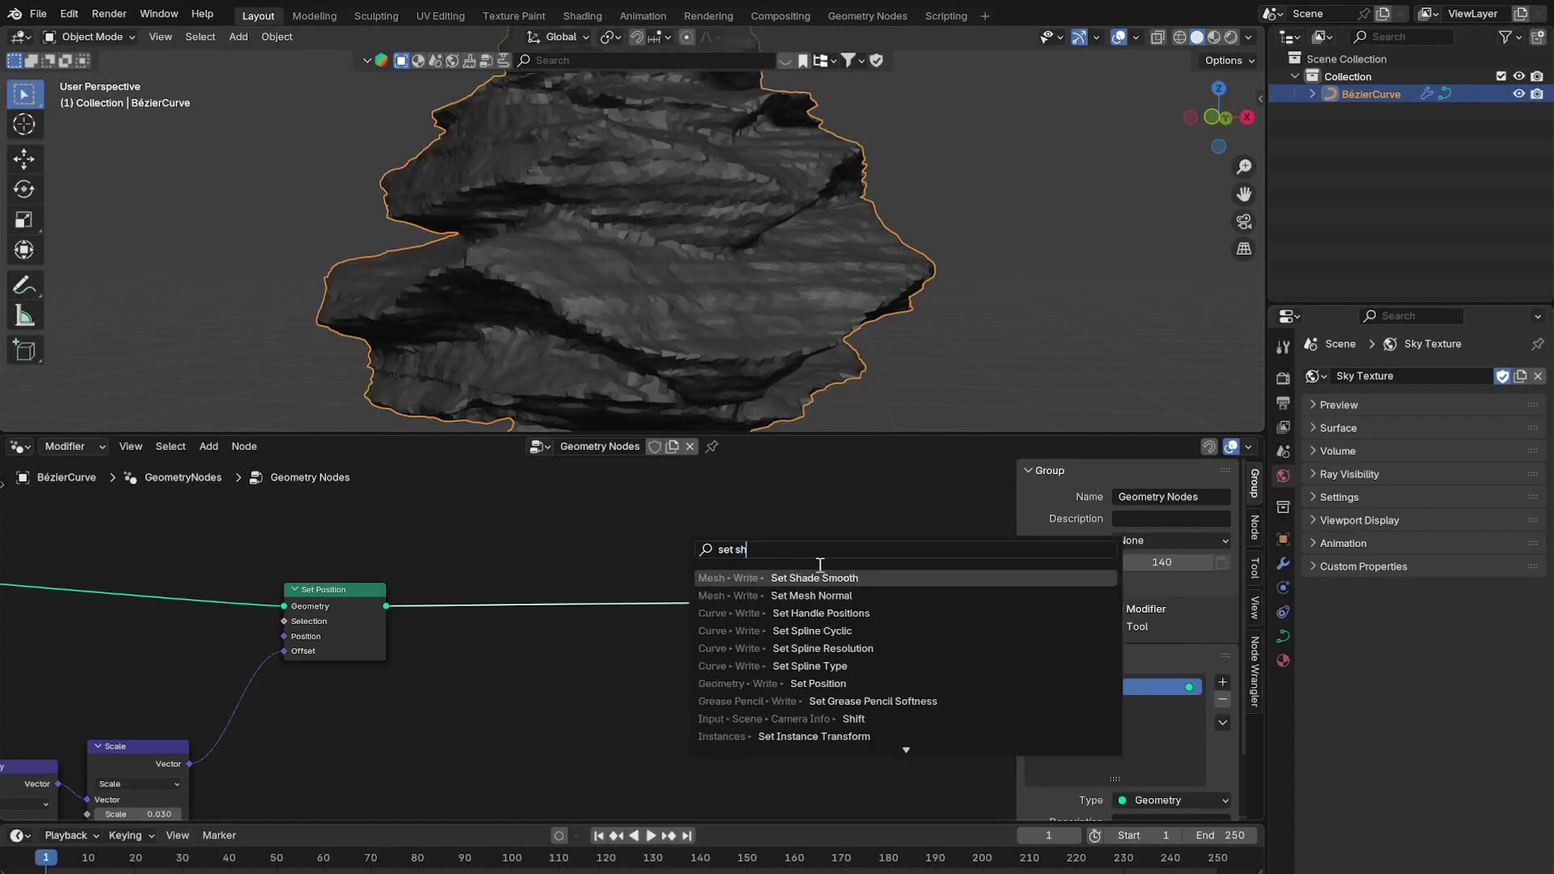
key(Return)
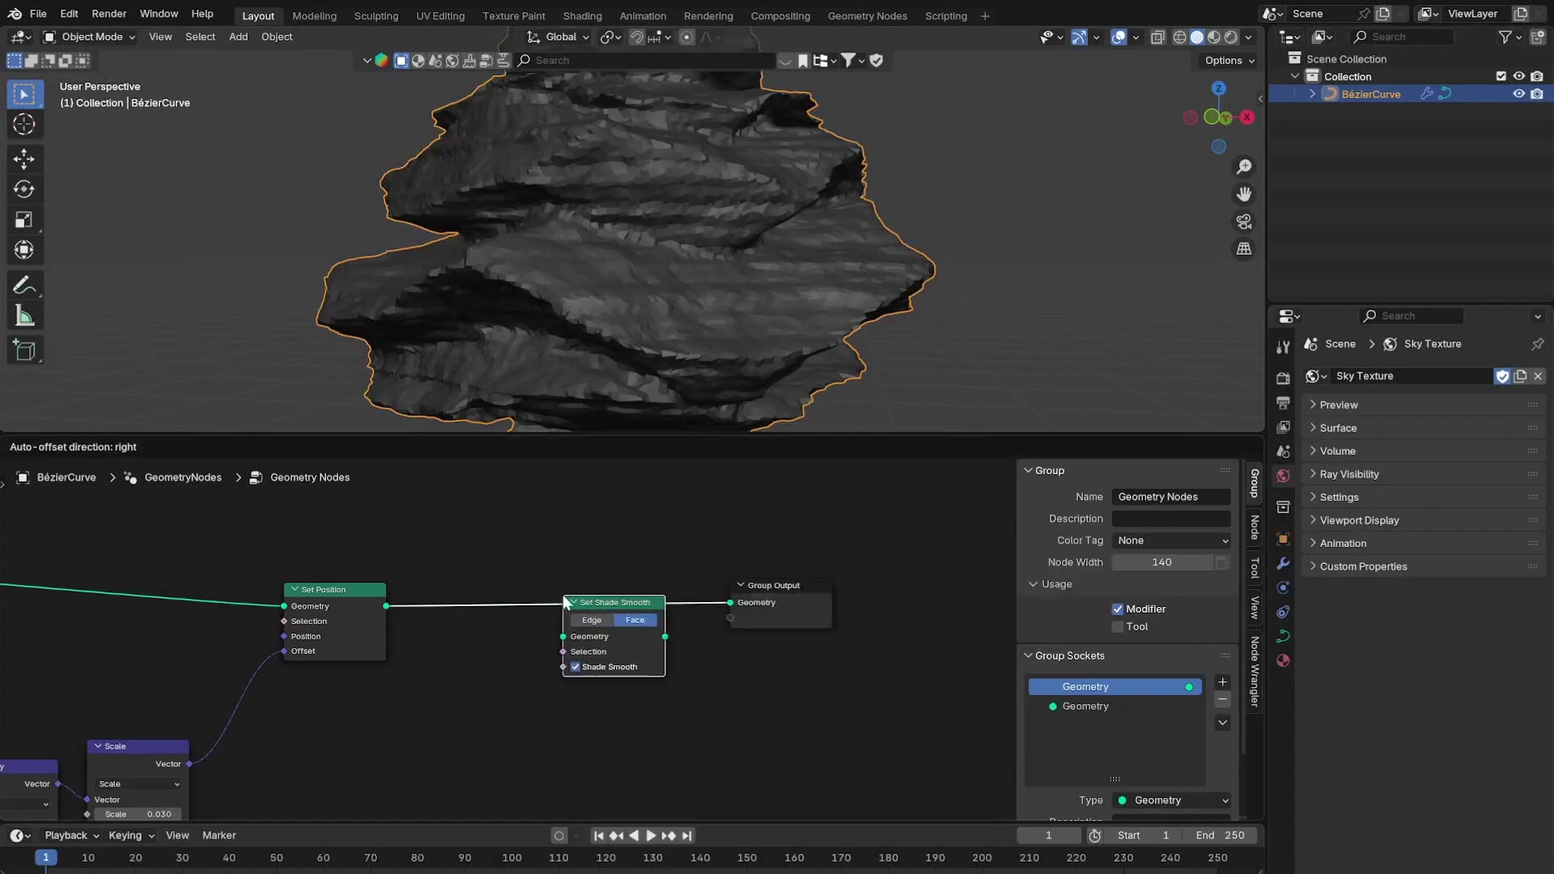
click(562, 596)
Edit the Bézier curve in front view and extrude its top control point upward and outward.
scroll(766, 313, down, 5)
middle_drag(766, 313, 826, 327)
key(Tab)
shift+middle_drag(756, 104, 726, 195)
mouse_move(726, 166)
mouse_down()
mouse_move(842, 170)
mouse_move(753, 173)
mouse_up()
key(ctrl+z)
middle_drag(774, 184, 808, 160)
key(KP_1)
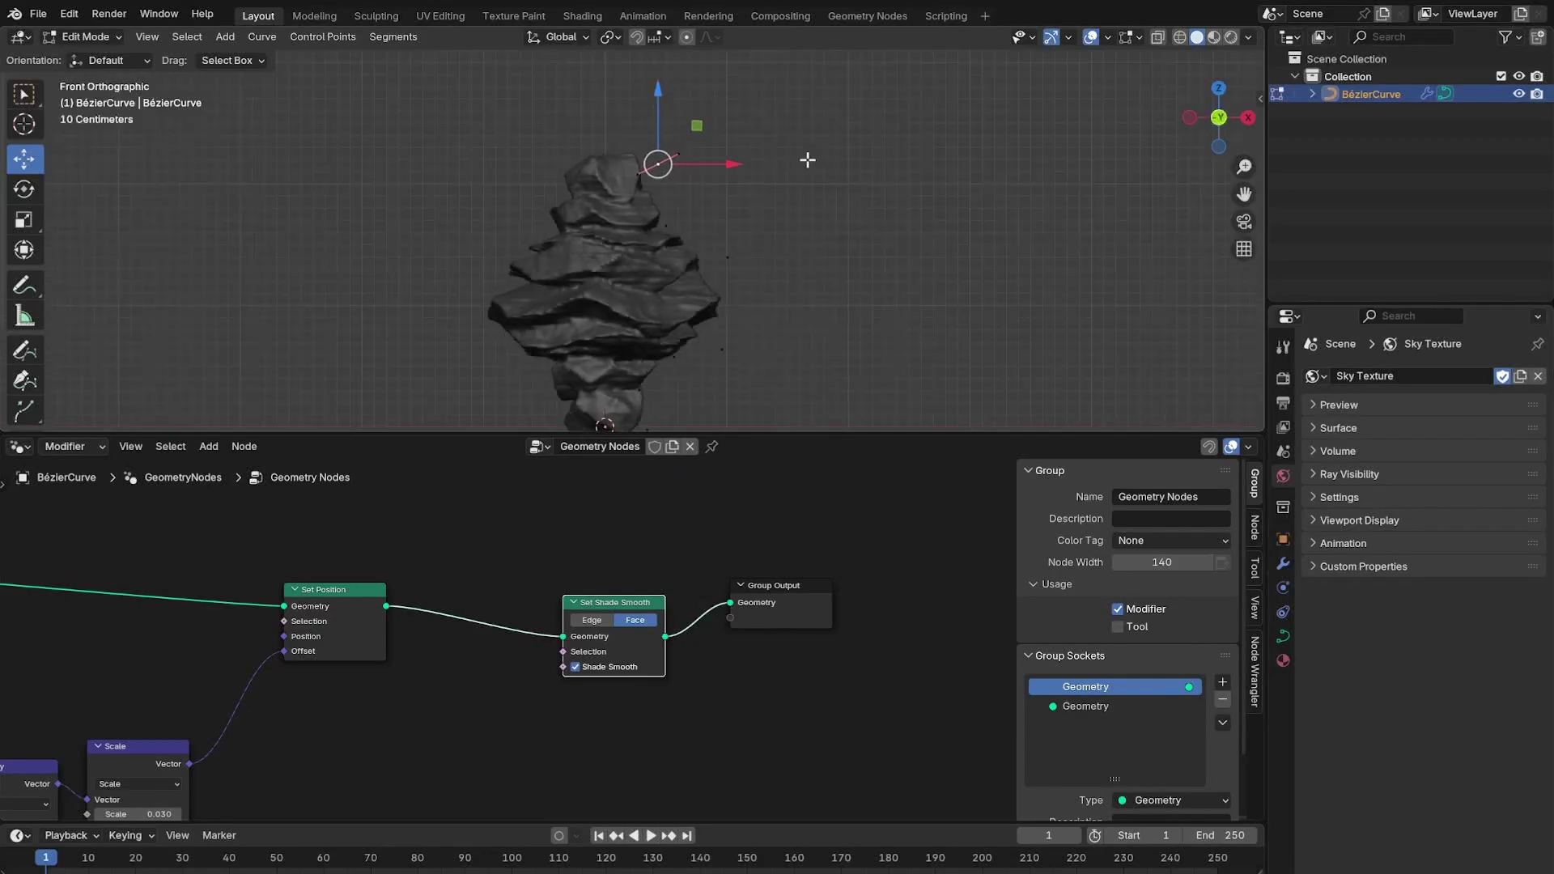
key(g)
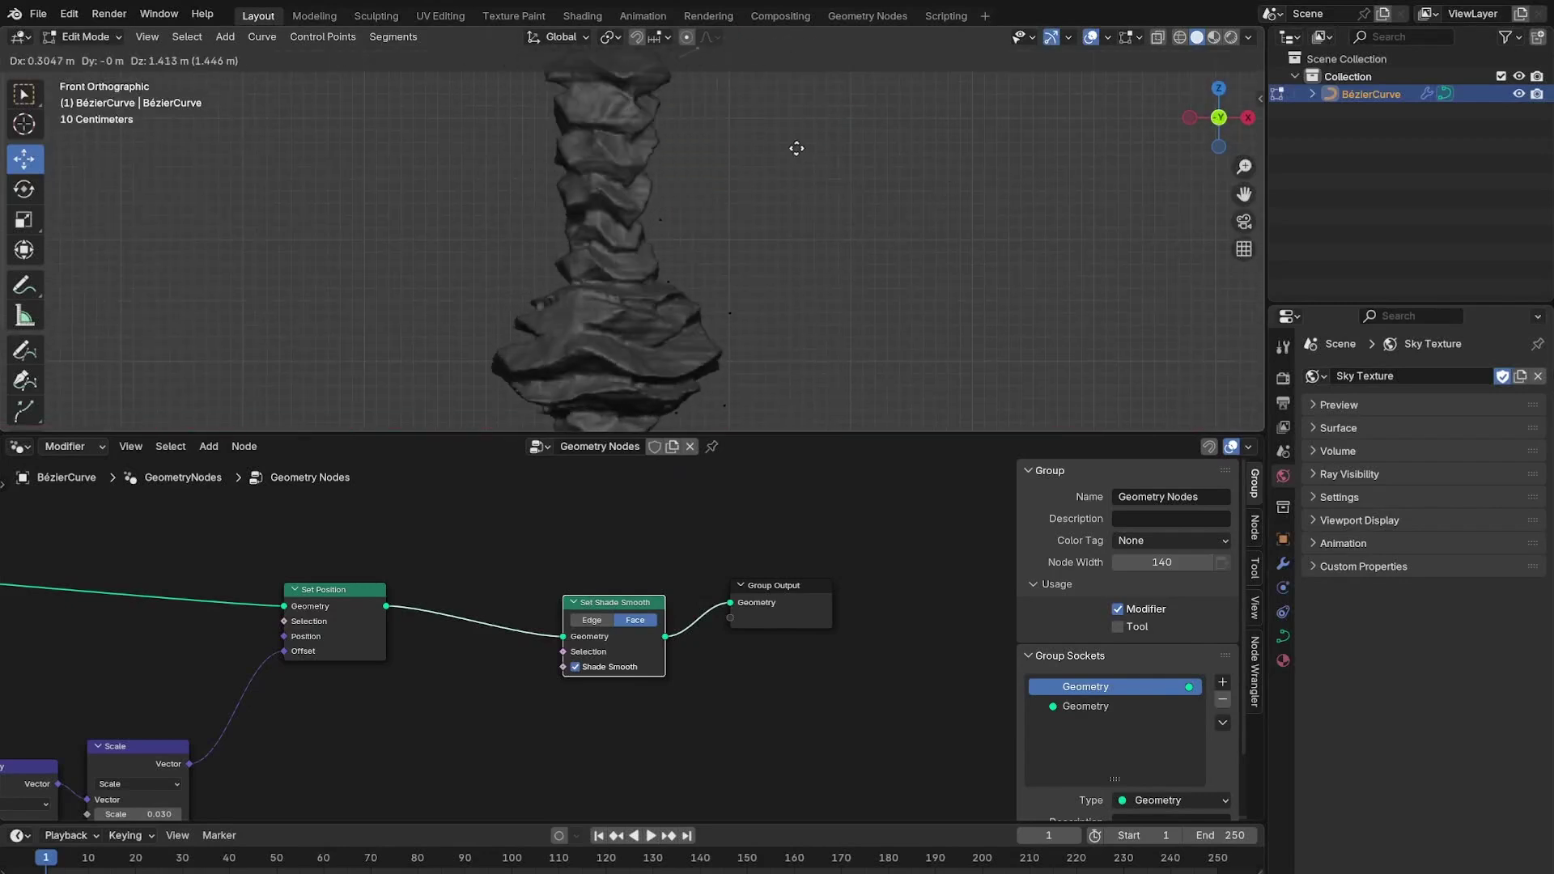
click(947, 180)
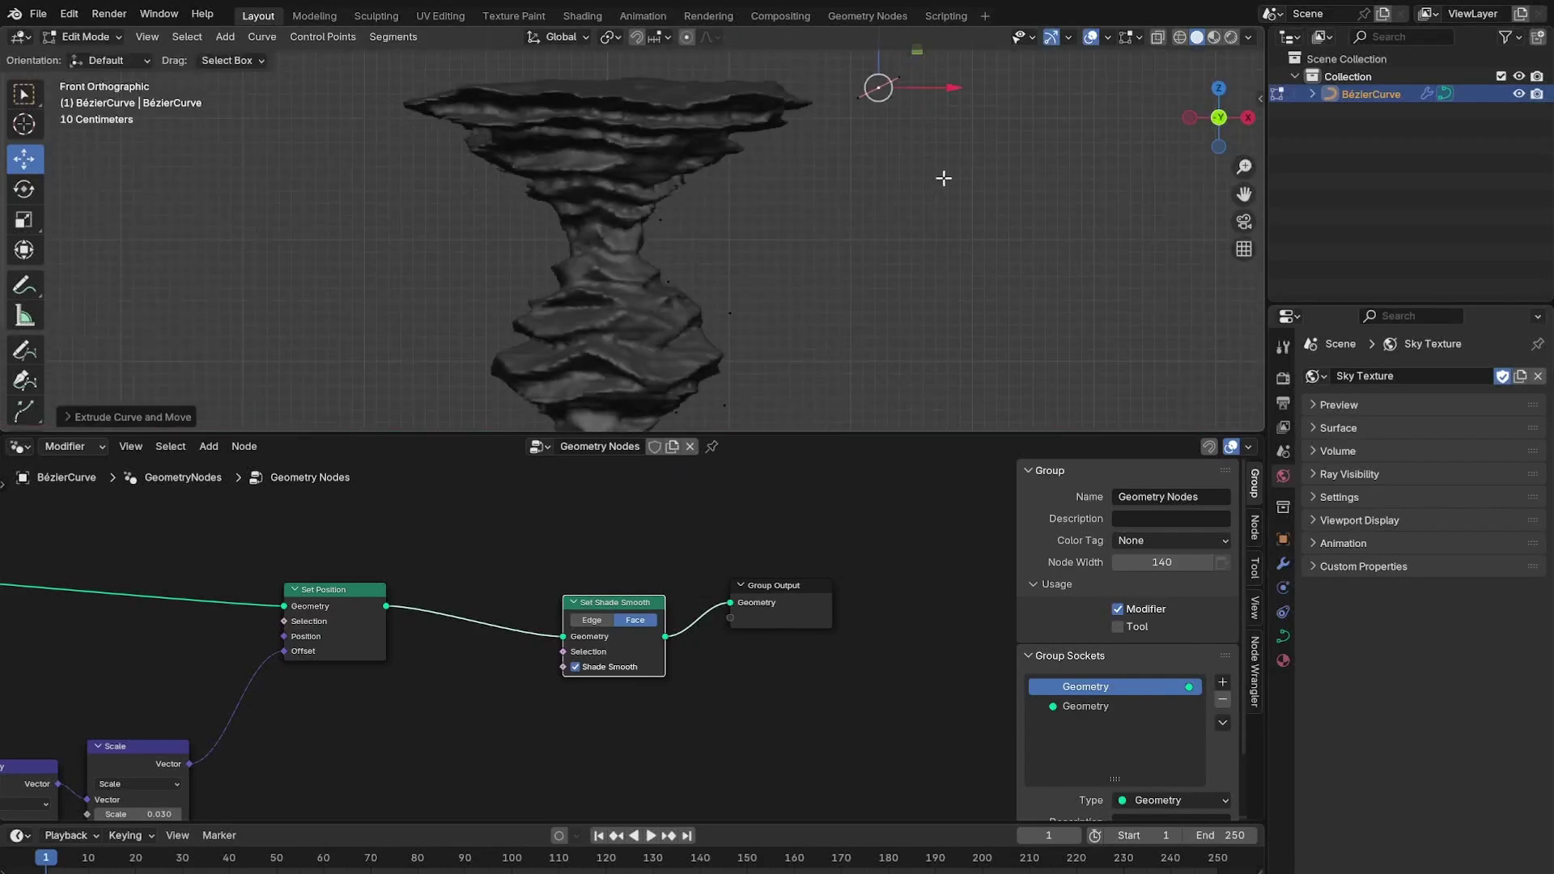
Rotate the extruded control point's handles, try scaling them along global Y, and return to Object Mode.
key(r)
click(979, 55)
key(s)
key(y)
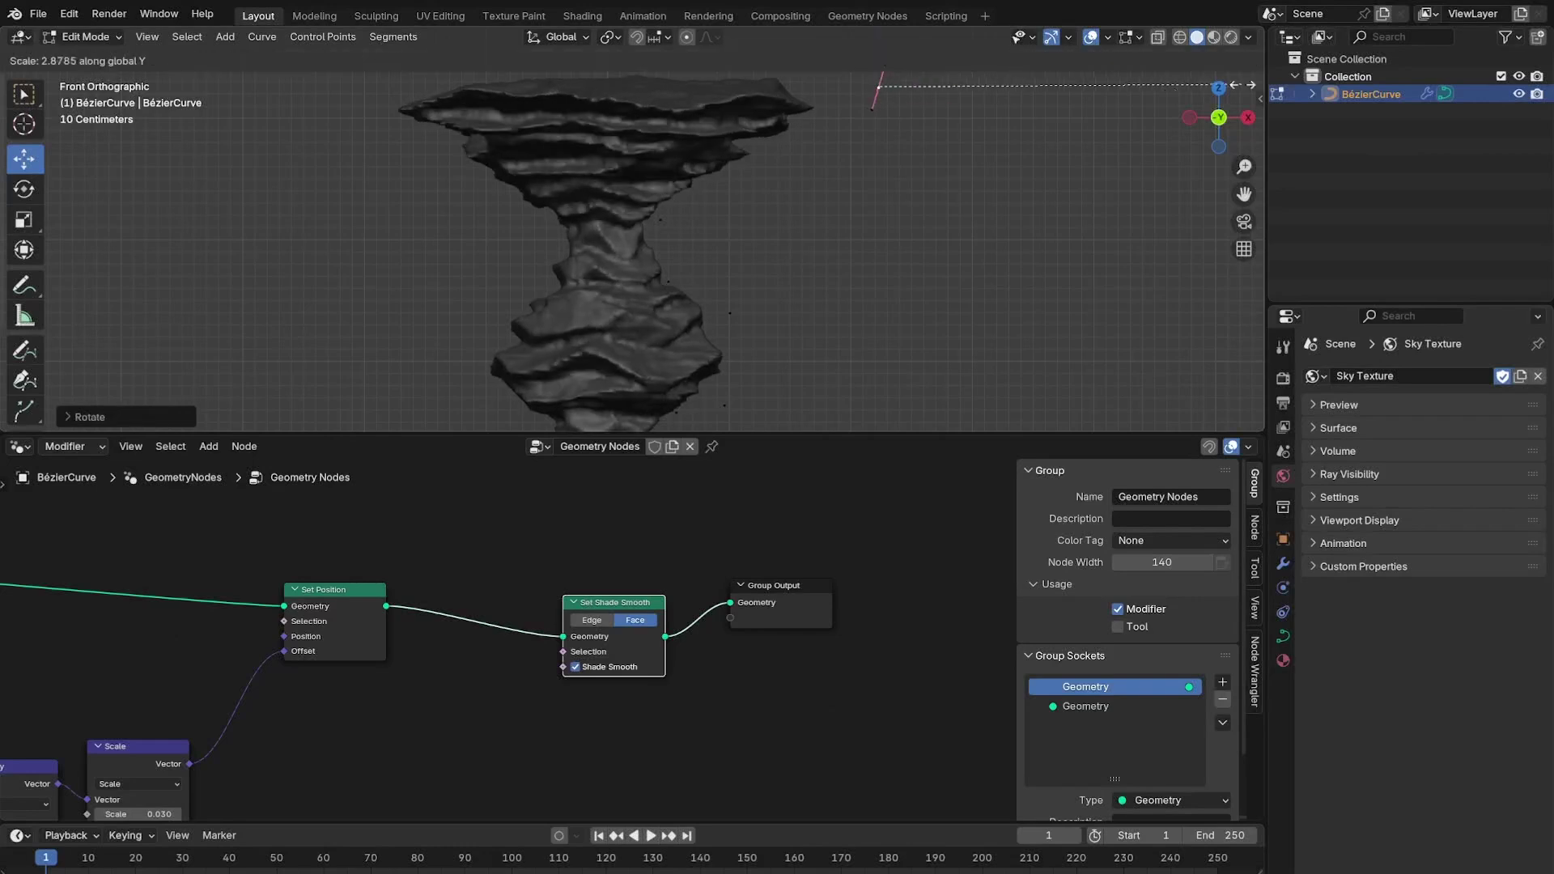
right_click(800, 279)
key(Tab)
Duplicate the Group Input node and place the copy above the last Set Position node near the end of the tree.
scroll(510, 630, down, 3)
middle_drag(275, 666, 1158, 660)
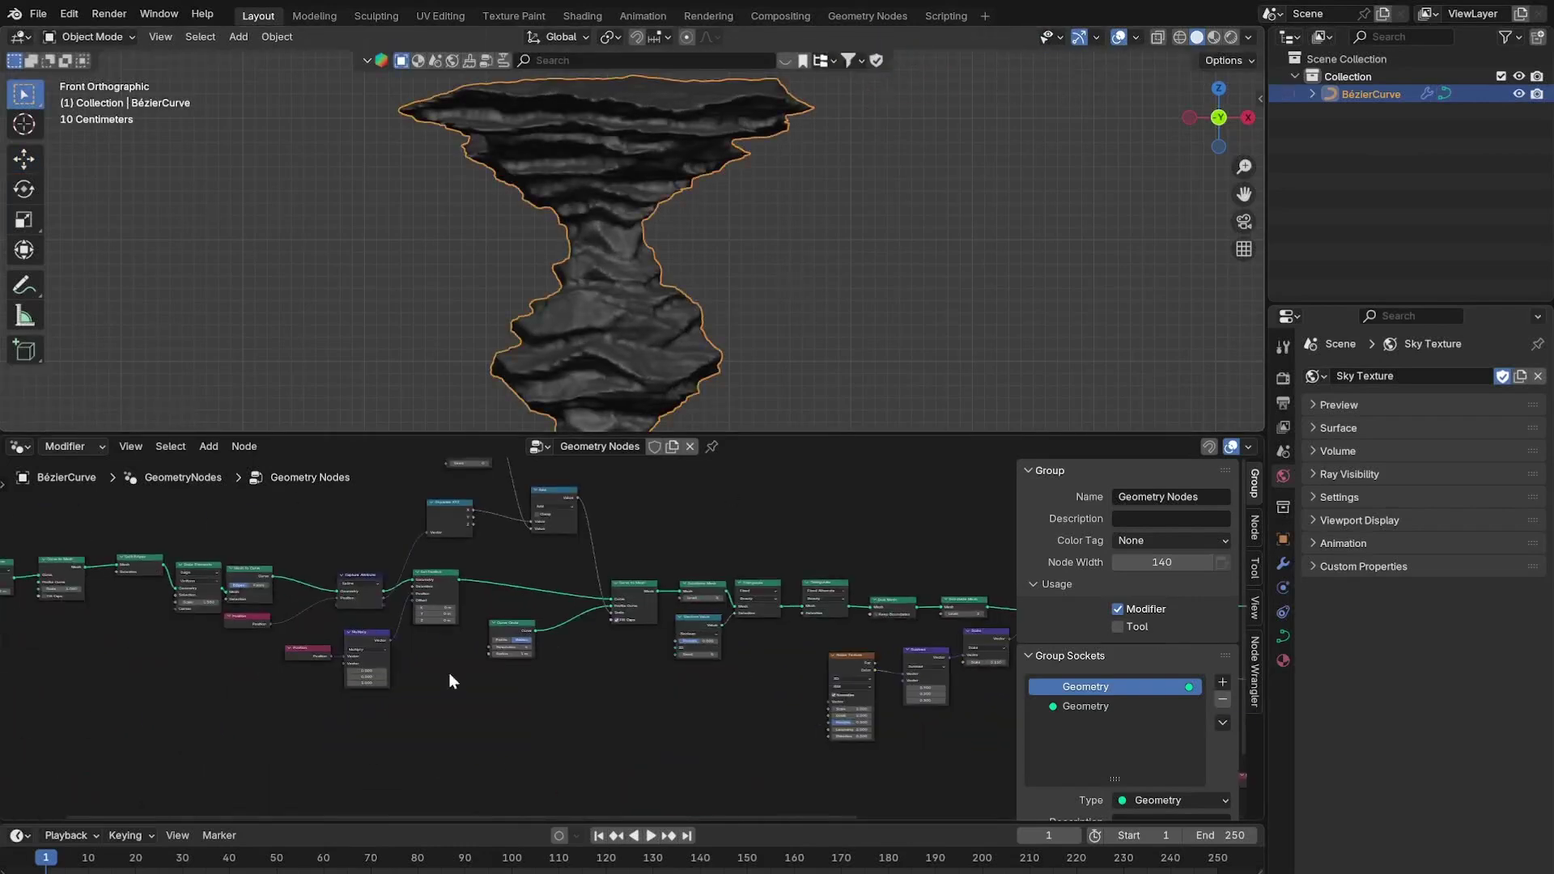
middle_drag(207, 651, 886, 713)
scroll(586, 641, up, 2)
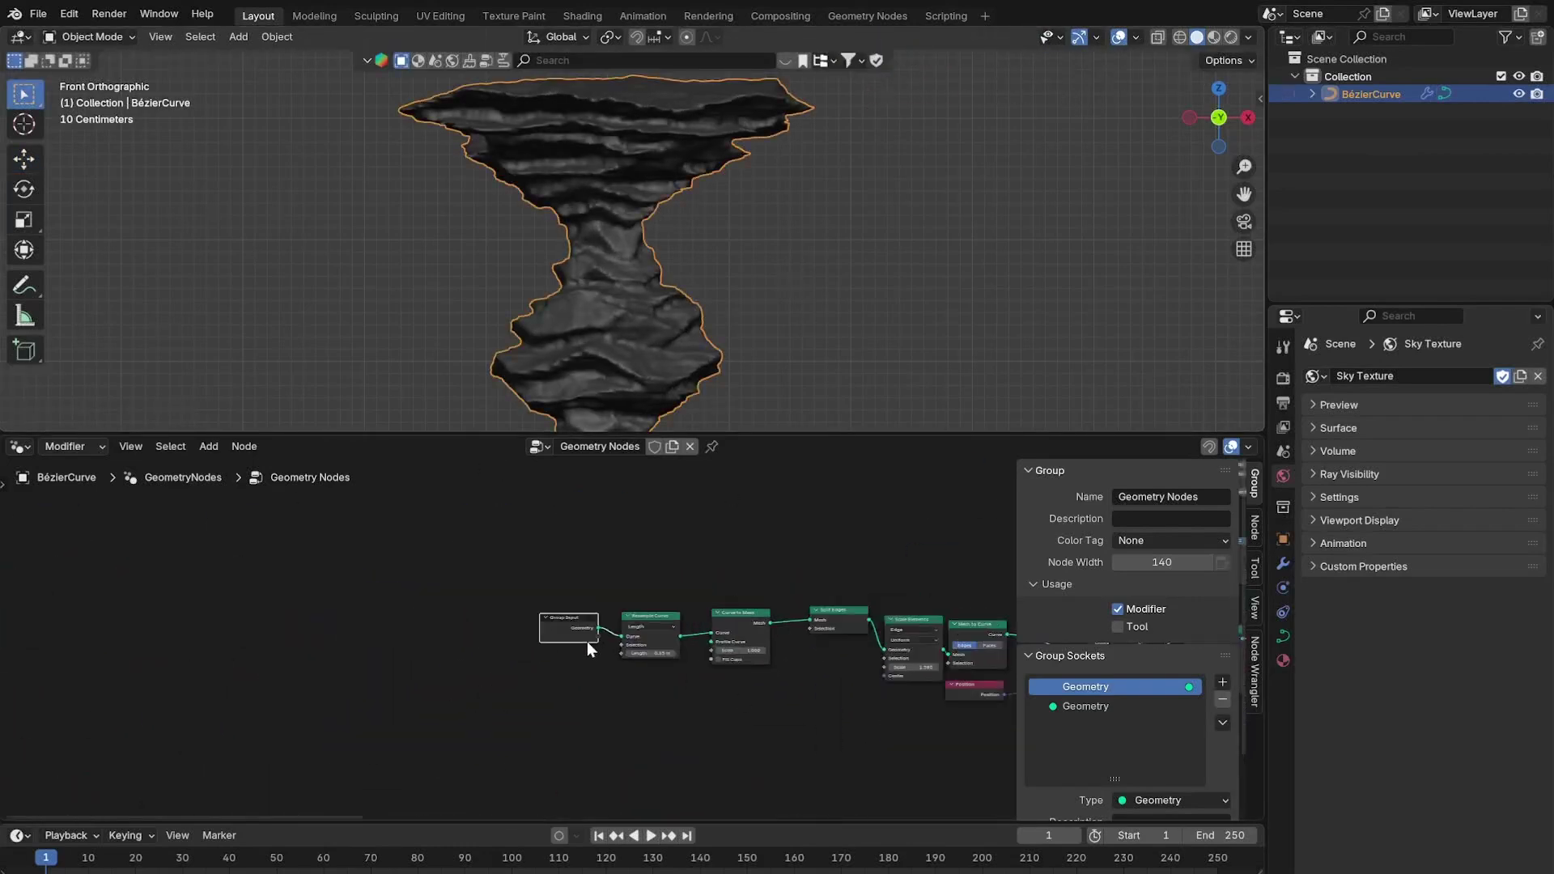
scroll(586, 641, down, 3)
middle_drag(586, 641, 172, 645)
key(shift+d)
click(939, 593)
middle_drag(883, 595, 329, 558)
scroll(328, 558, up, 3)
key(g)
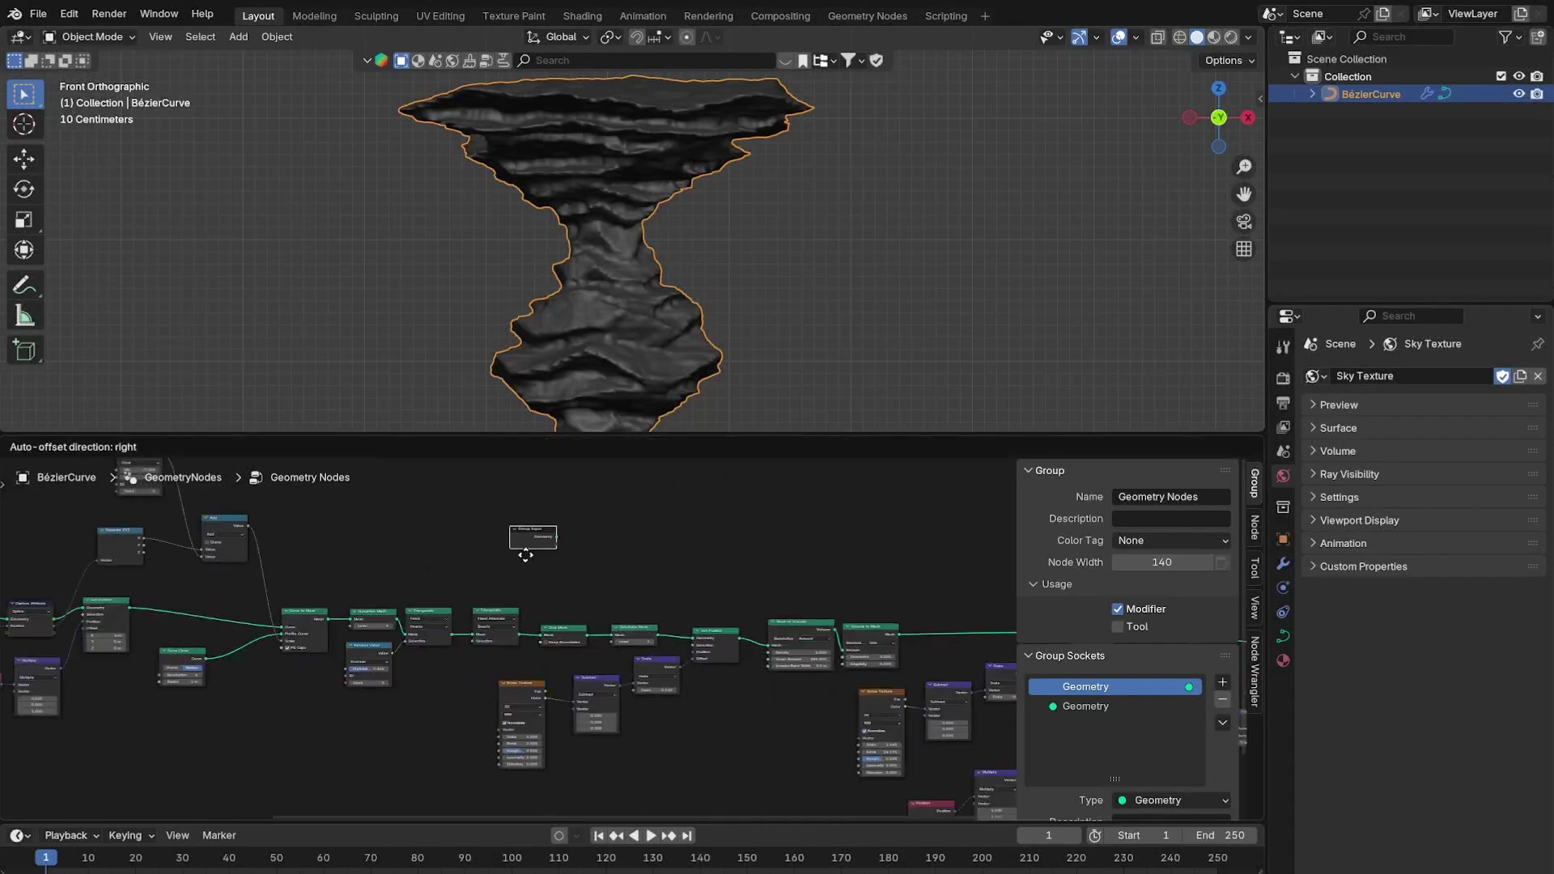
click(935, 609)
middle_drag(934, 609, 290, 546)
middle_drag(562, 566, 293, 577)
key(g)
click(804, 547)
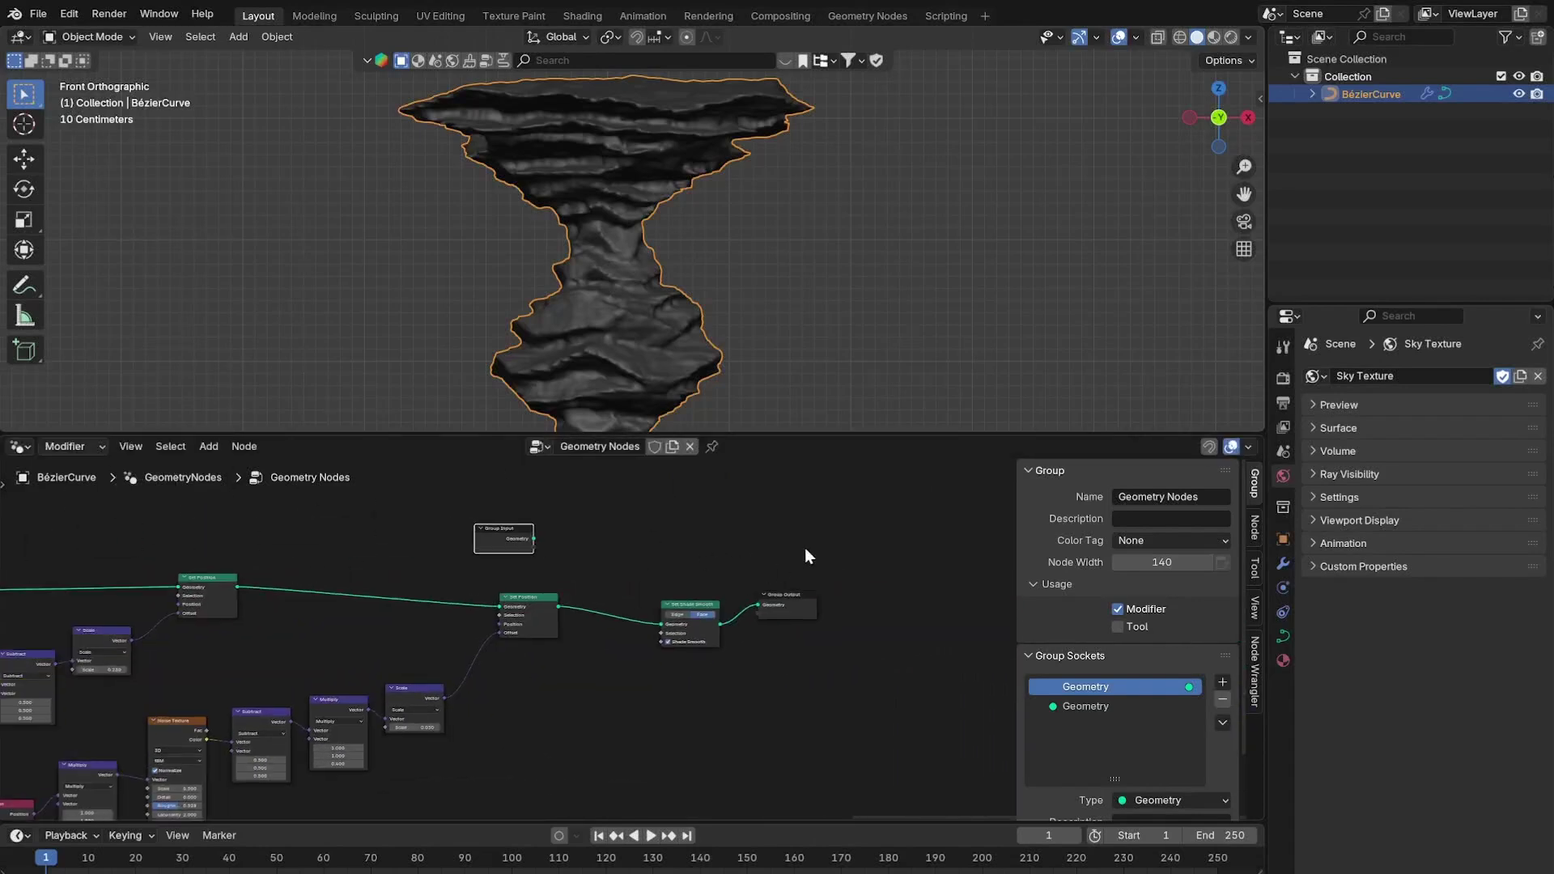
Insert a Join Geometry node before Group Output and connect the copied Group Input's Geometry to it.
key(shift+a)
text(join)
key(Return)
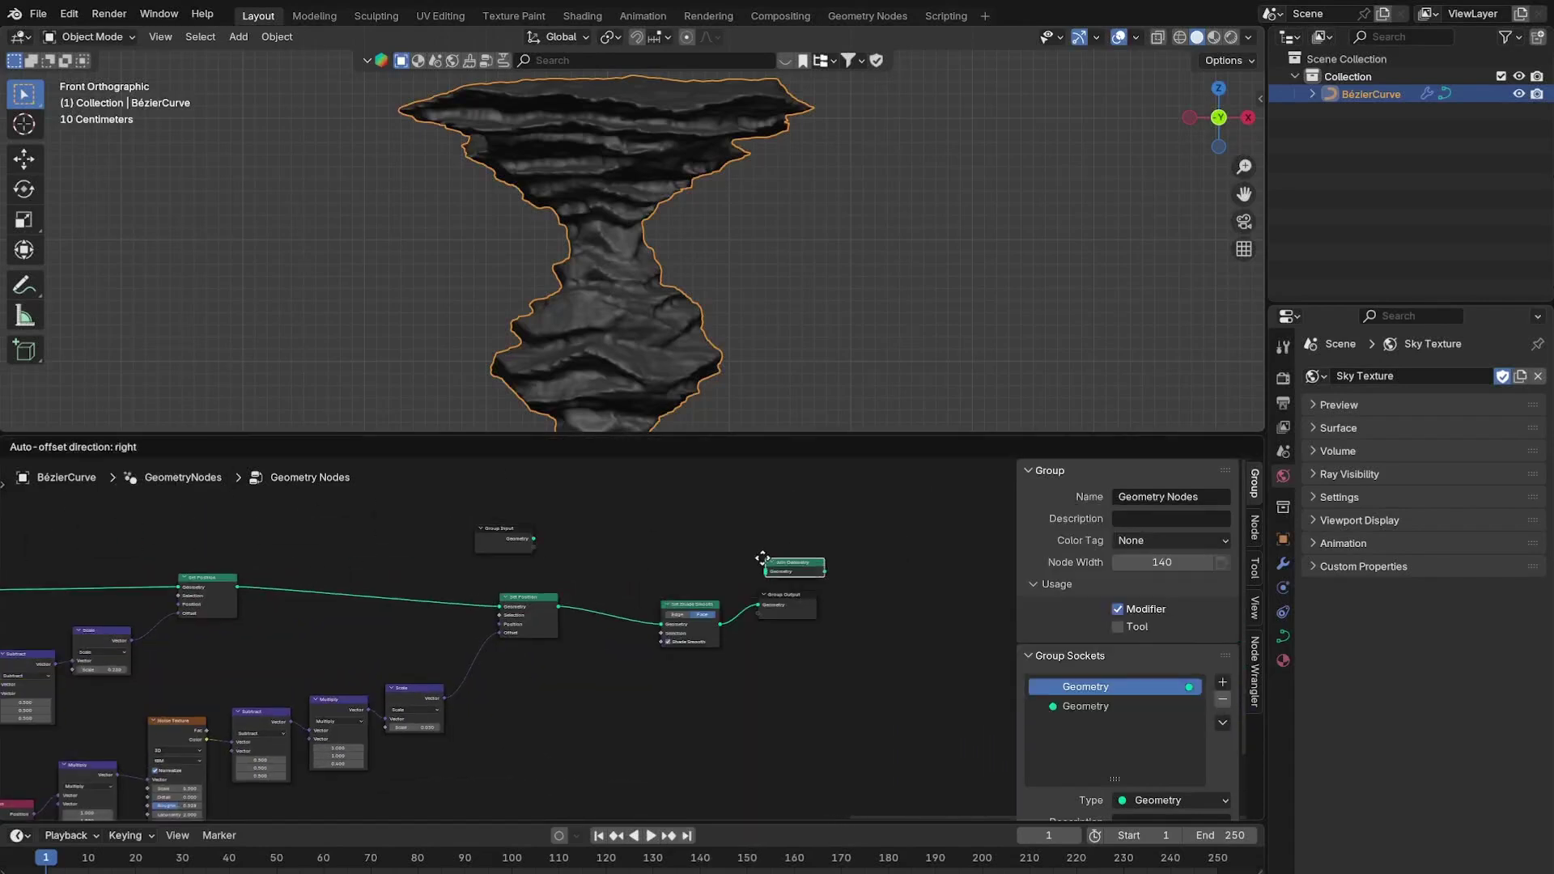
click(741, 611)
scroll(813, 590, up, 4)
middle_drag(813, 591, 502, 725)
drag(677, 711, 689, 601)
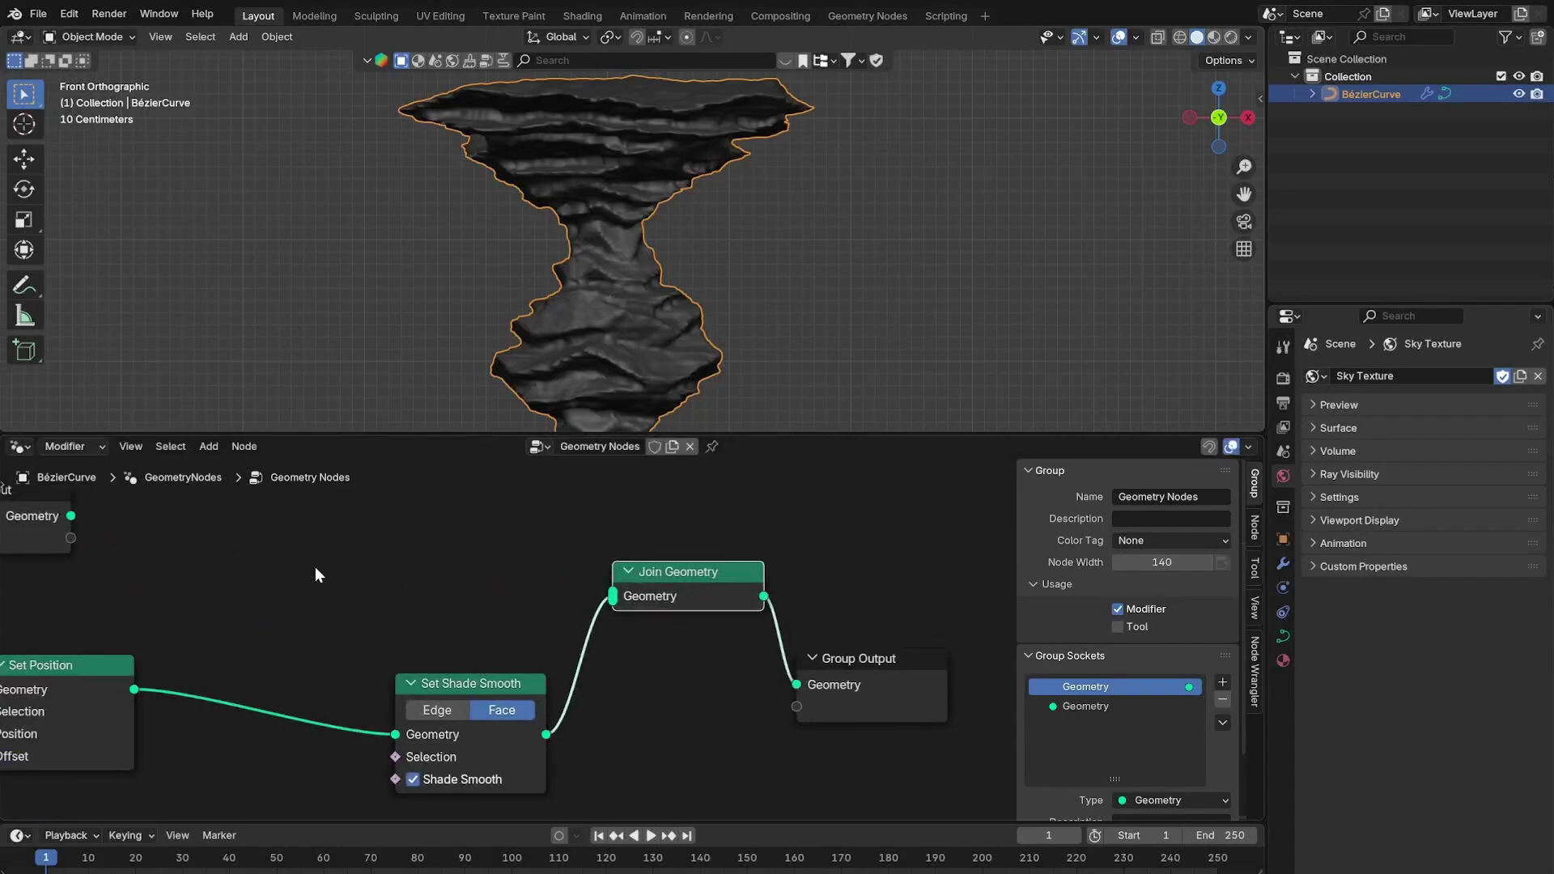
drag(71, 515, 613, 596)
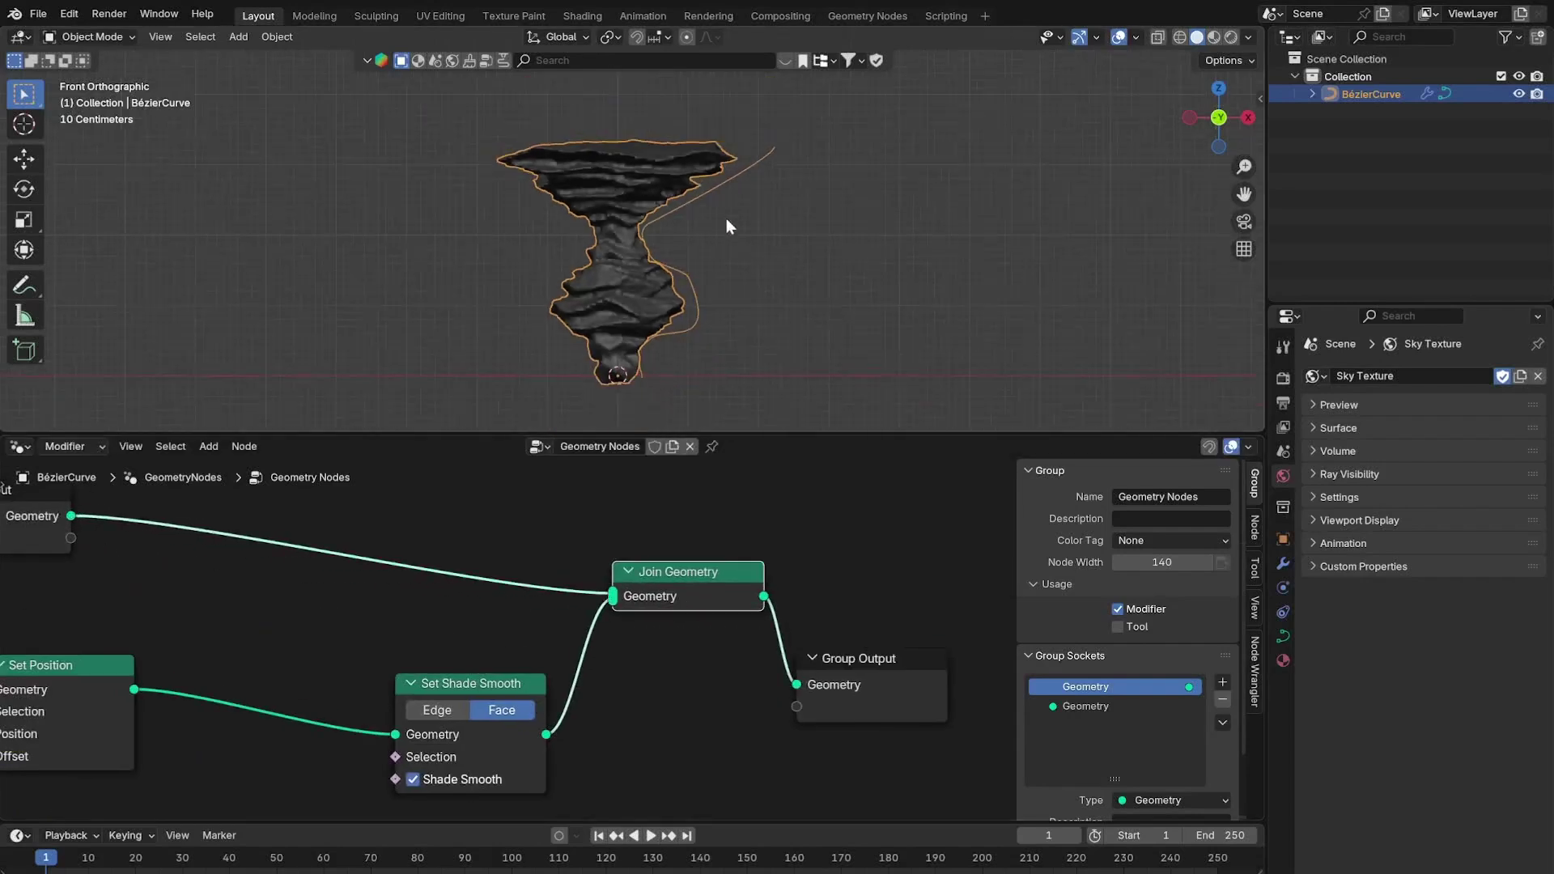
Scale up the handles of the curve's end point in Edit Mode and try to move the point.
key(Tab)
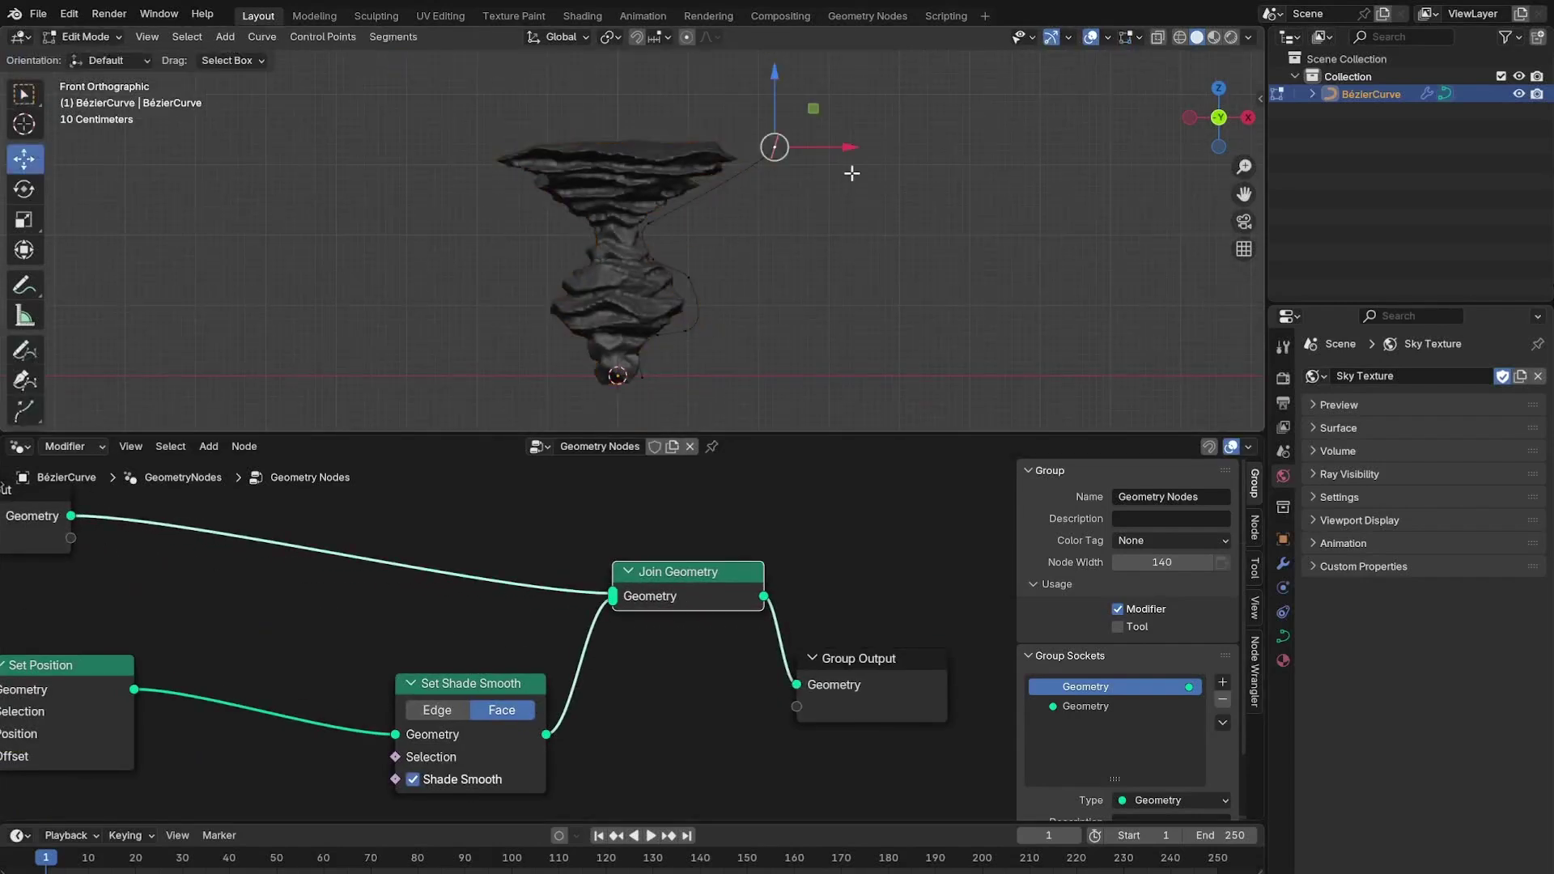
key(s)
click(1017, 180)
key(g)
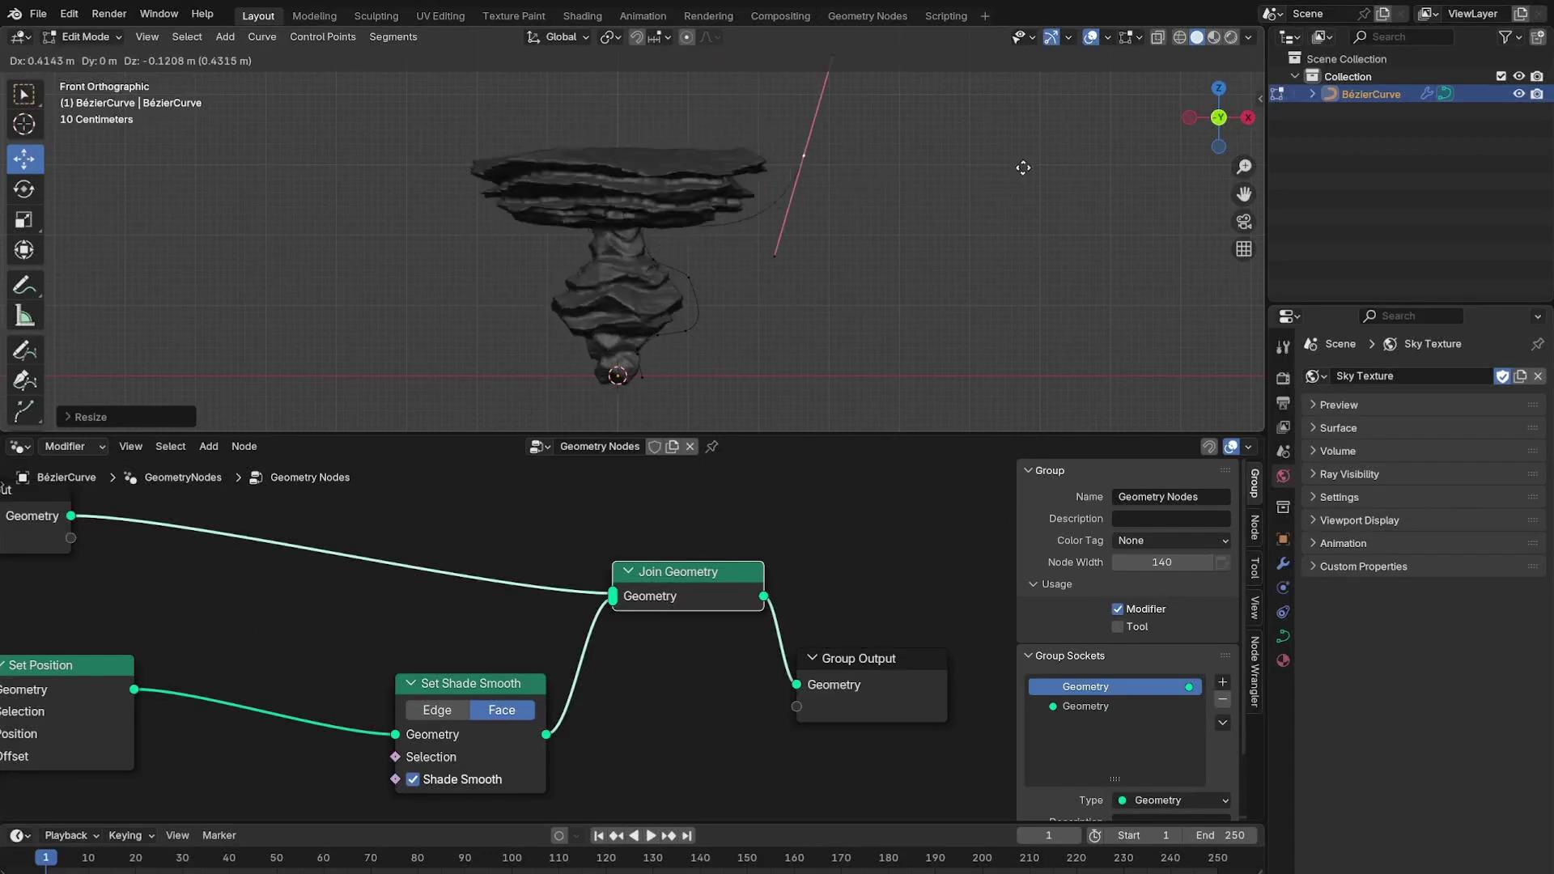
click(882, 207)
Delete the selected end control point of the curve.
key(x)
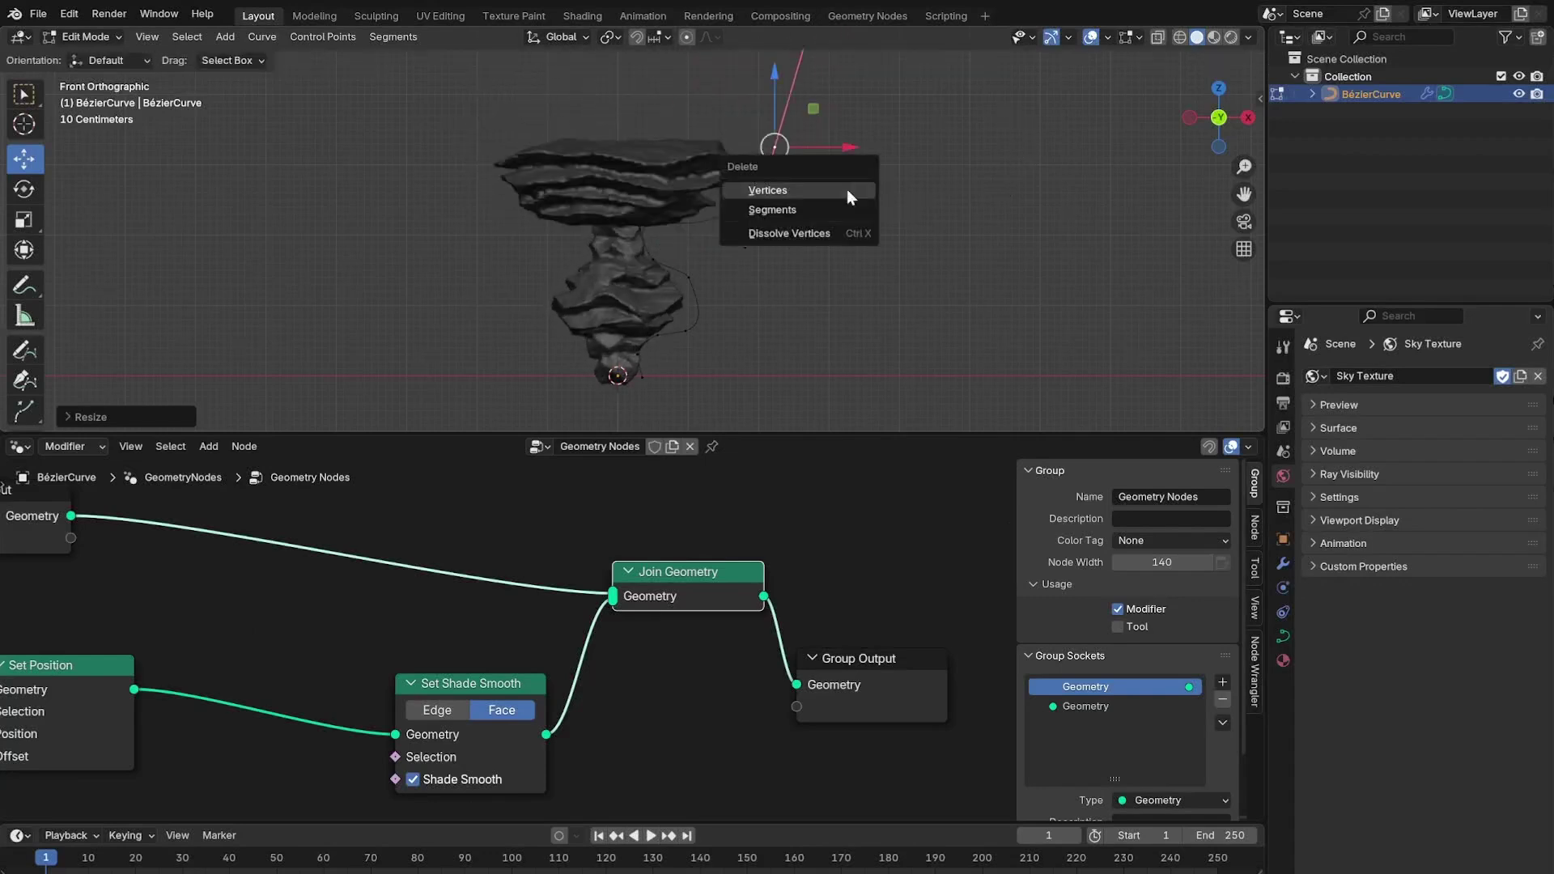
click(848, 191)
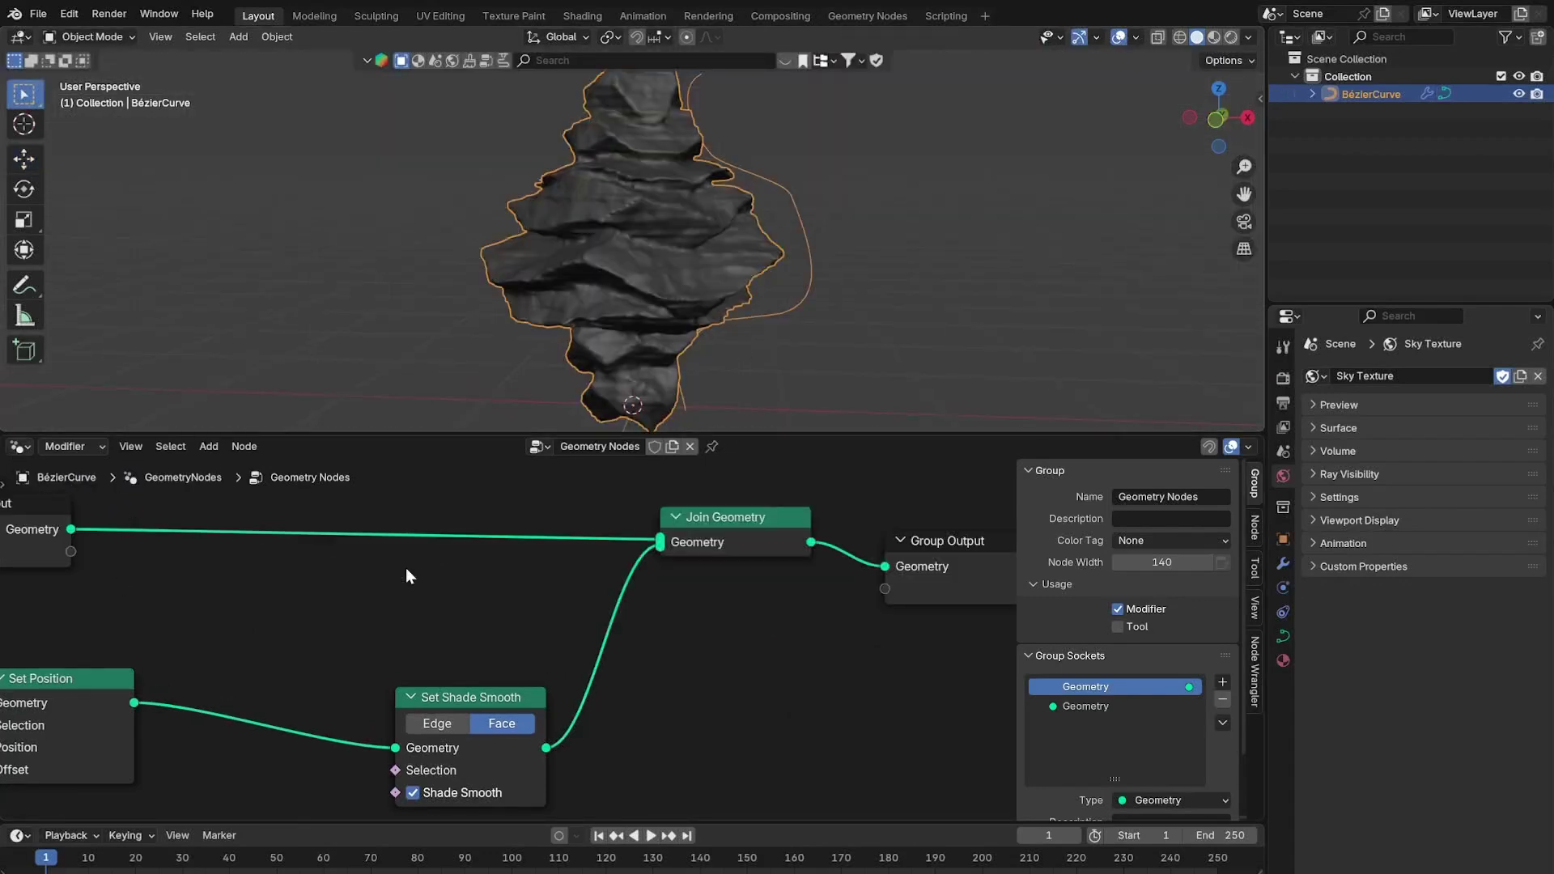
Create a new material for the BézierCurve object and switch the viewport to rendered shading.
scroll(406, 576, down, 2)
click(1282, 660)
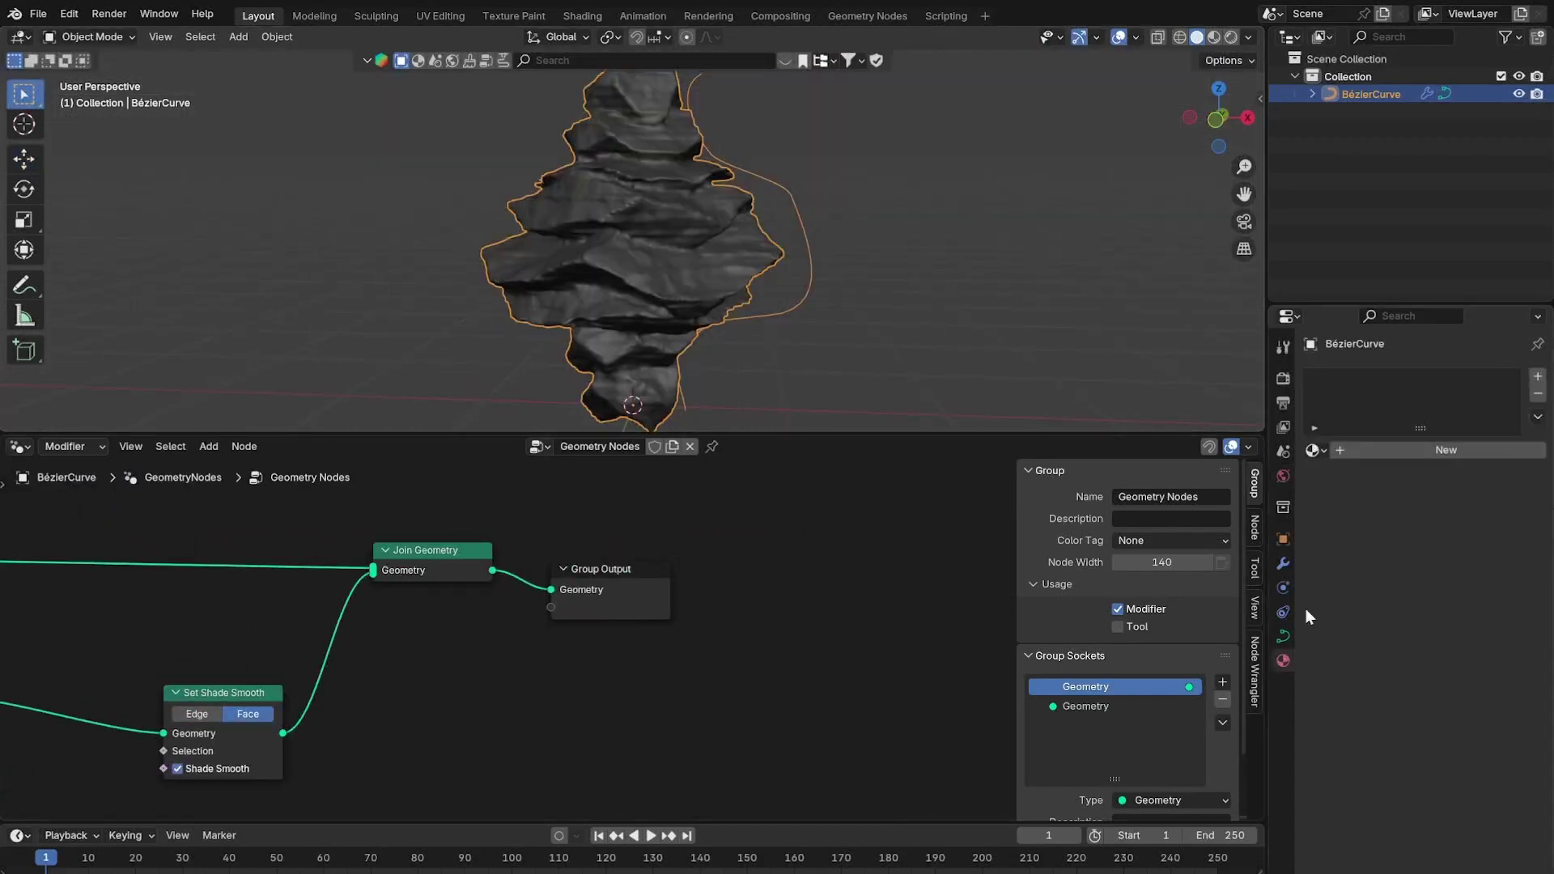
click(1405, 449)
click(1229, 37)
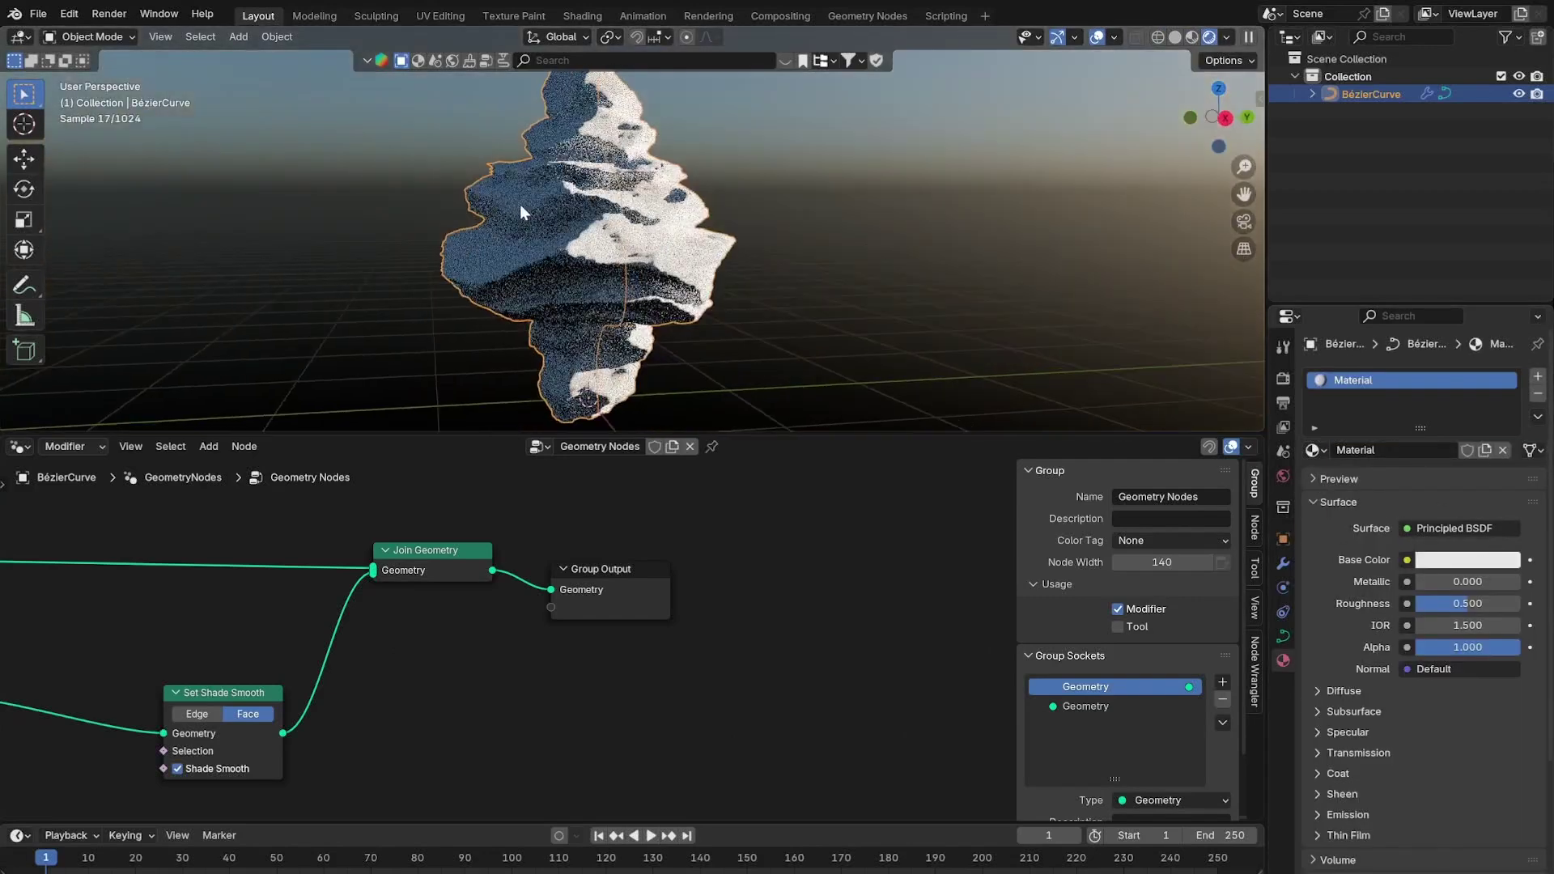
Try adjusting the new material's base color.
click(1459, 562)
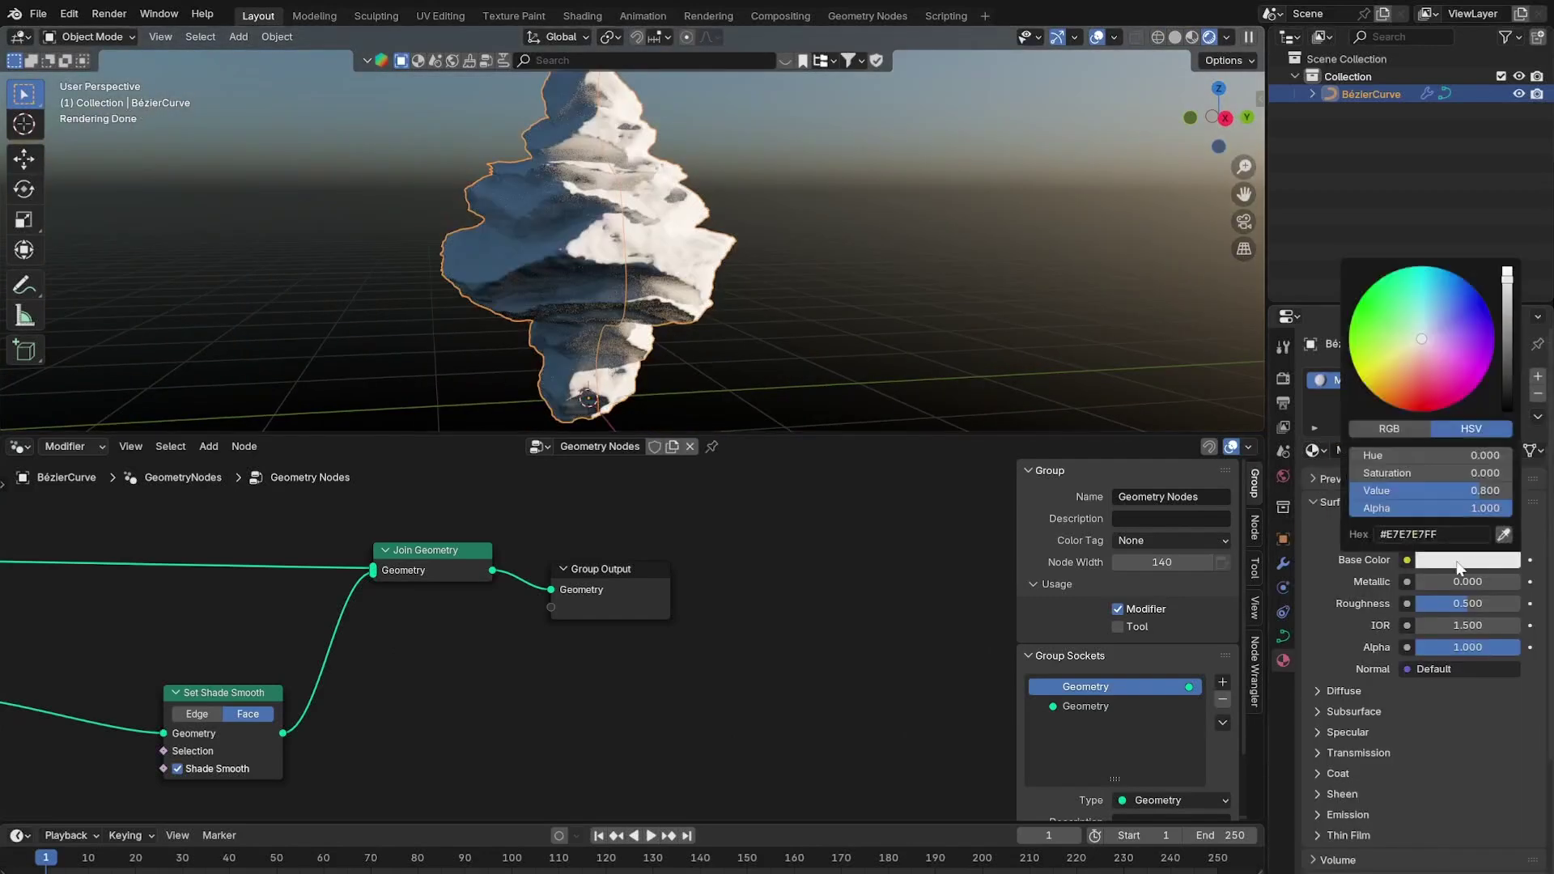
mouse_move(1418, 349)
mouse_down()
mouse_move(1404, 362)
mouse_move(1372, 288)
mouse_move(1414, 346)
mouse_up()
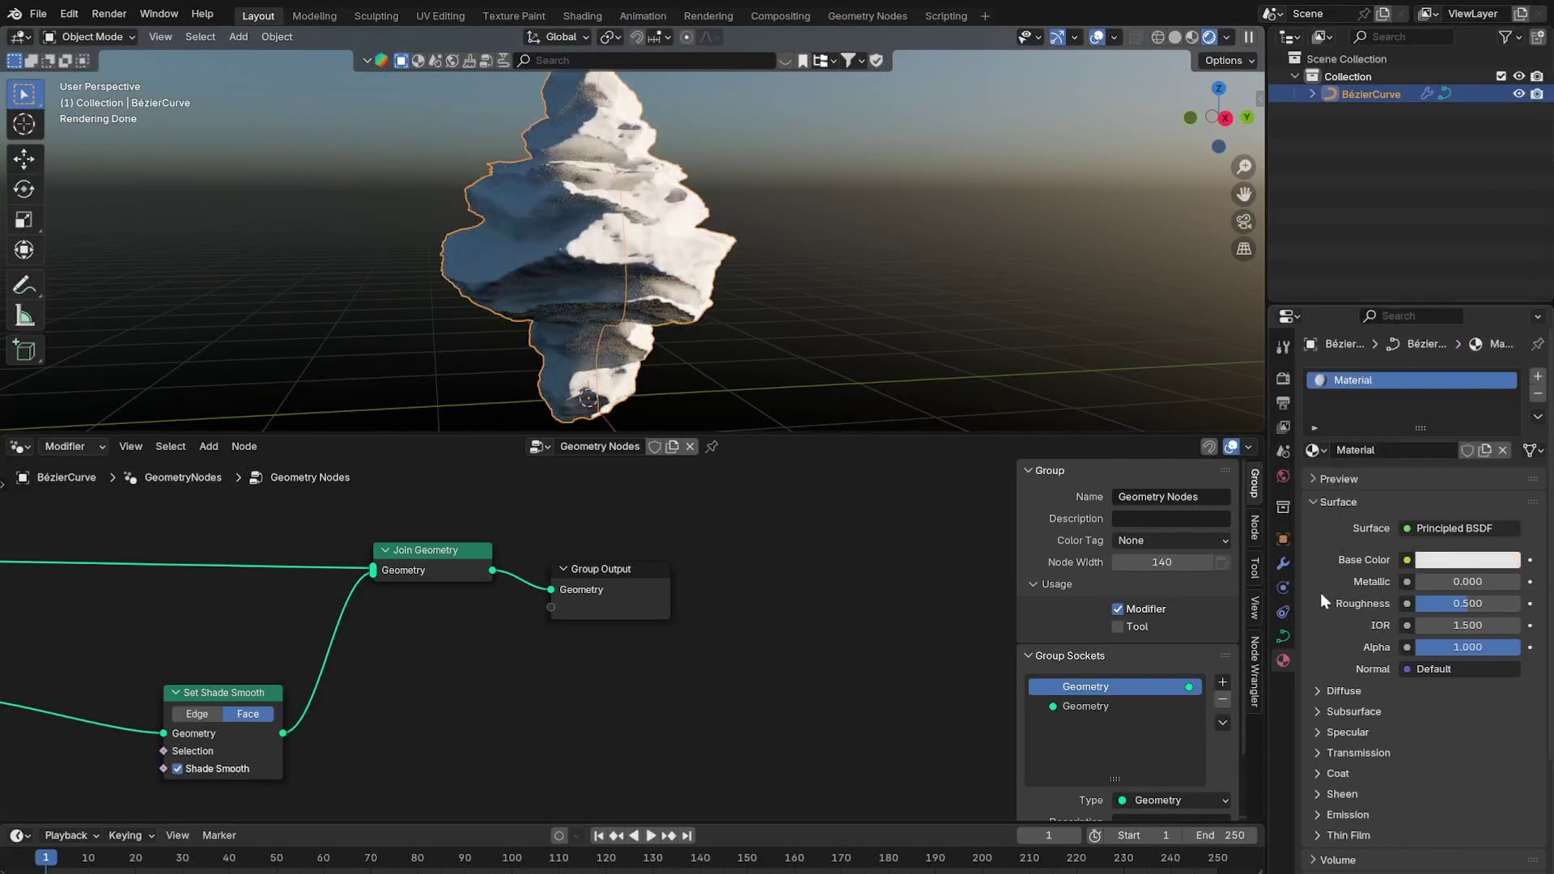
Insert a Set Material node between Join Geometry and Group Output, making room by moving Group Output away.
drag(601, 598, 771, 569)
key(shift+a)
click(635, 518)
text(s)
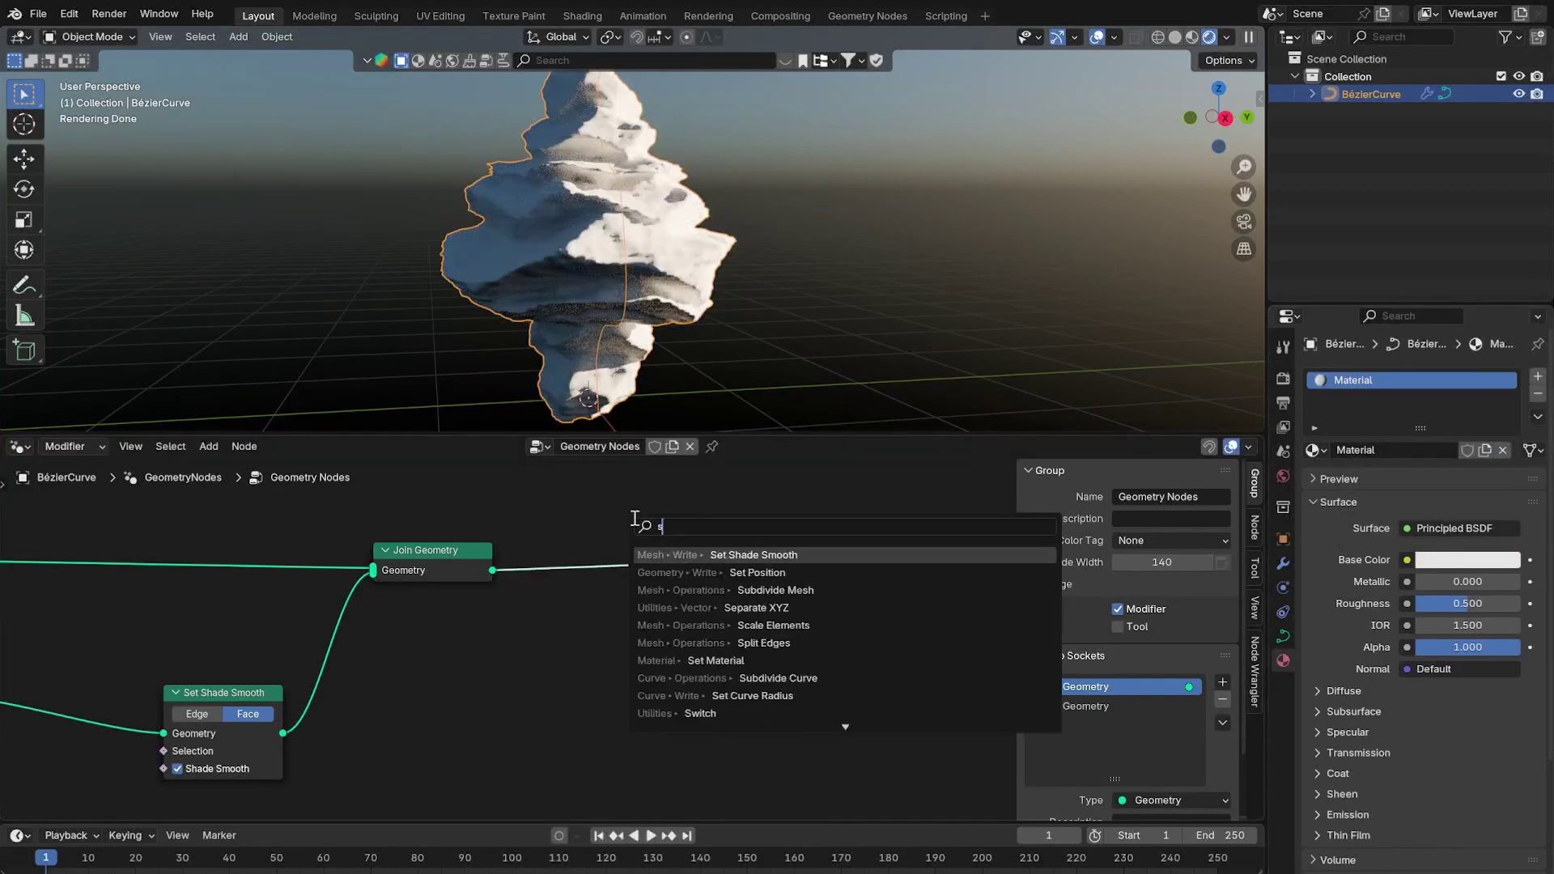
text(et m)
click(724, 556)
click(580, 549)
Assign the curve's material to the Set Material node and rename the material Procedural Rock.
scroll(595, 563, up, 5)
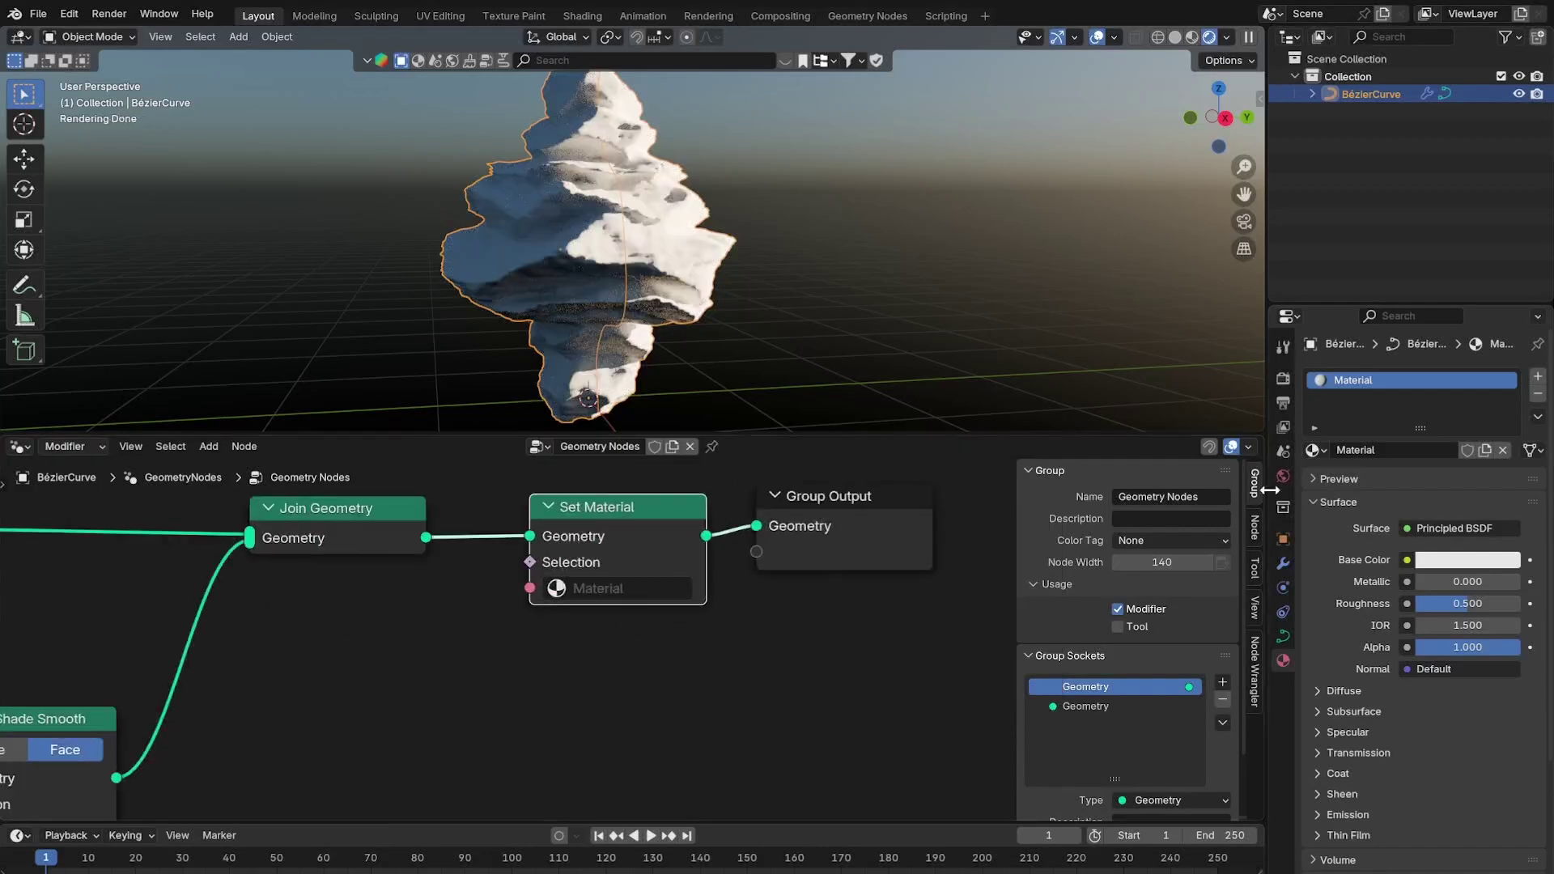
drag(1312, 454, 579, 587)
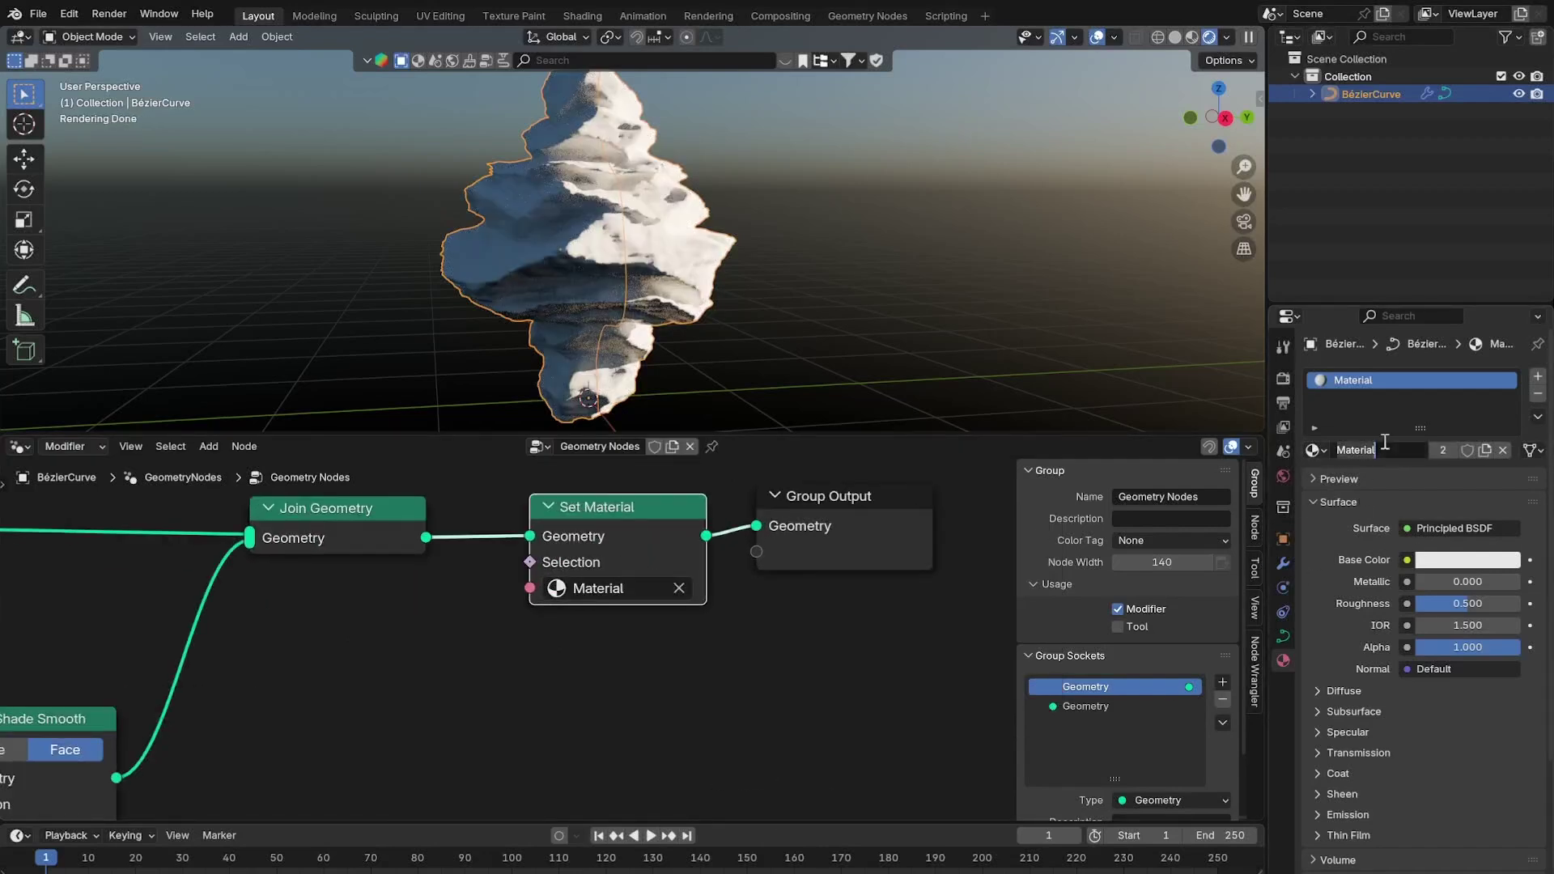
text(Procedural Rock)
key(Return)
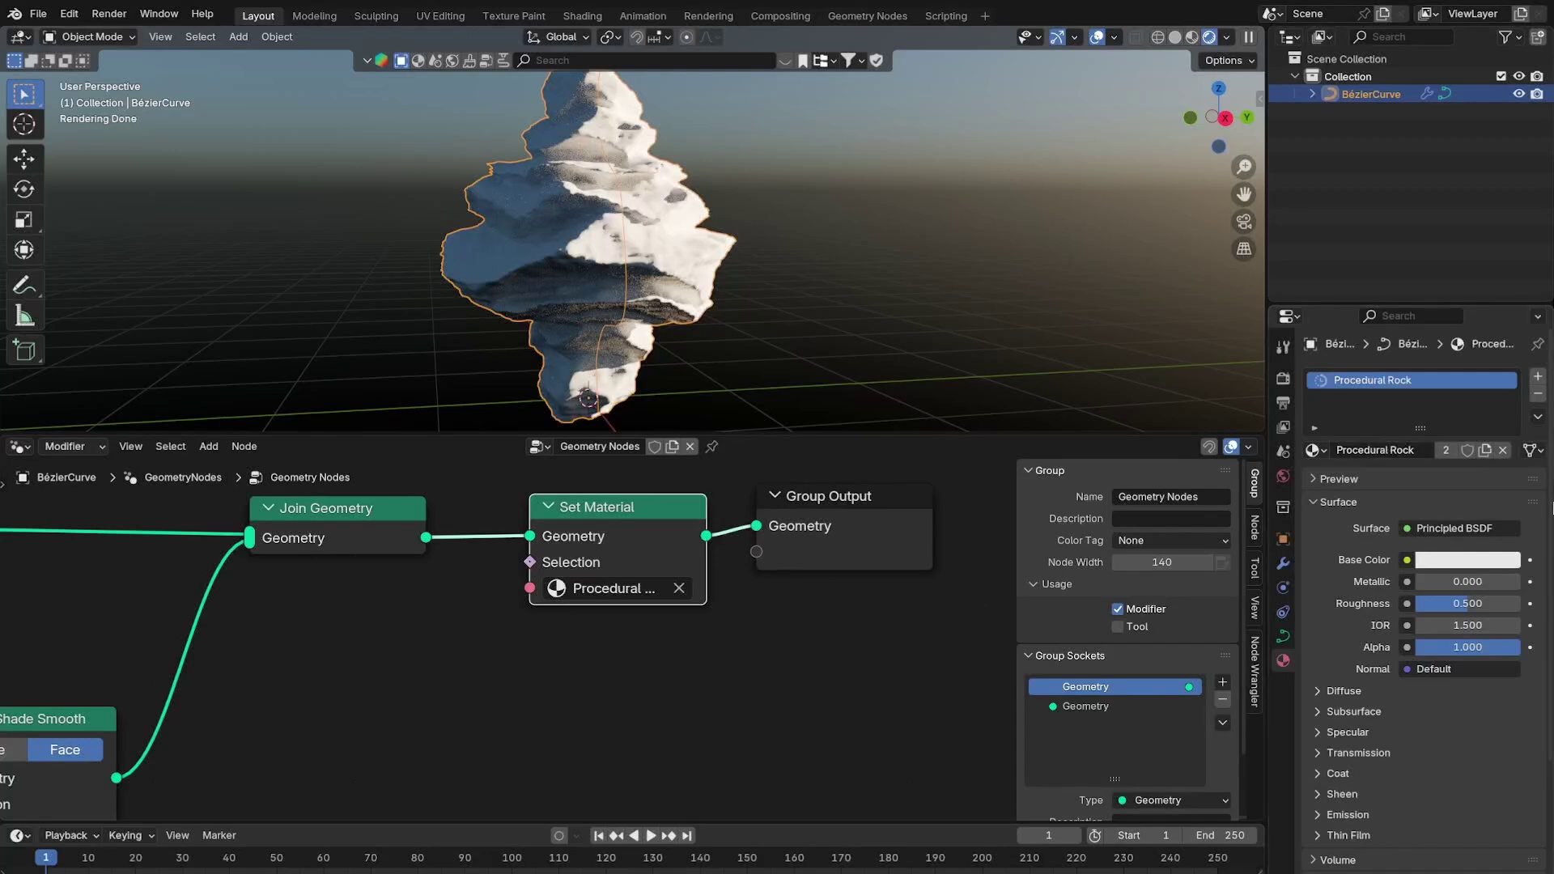
Test the Procedural Rock material by trying out a blue base color.
click(1439, 560)
drag(1403, 325, 1443, 278)
right_click(1442, 278)
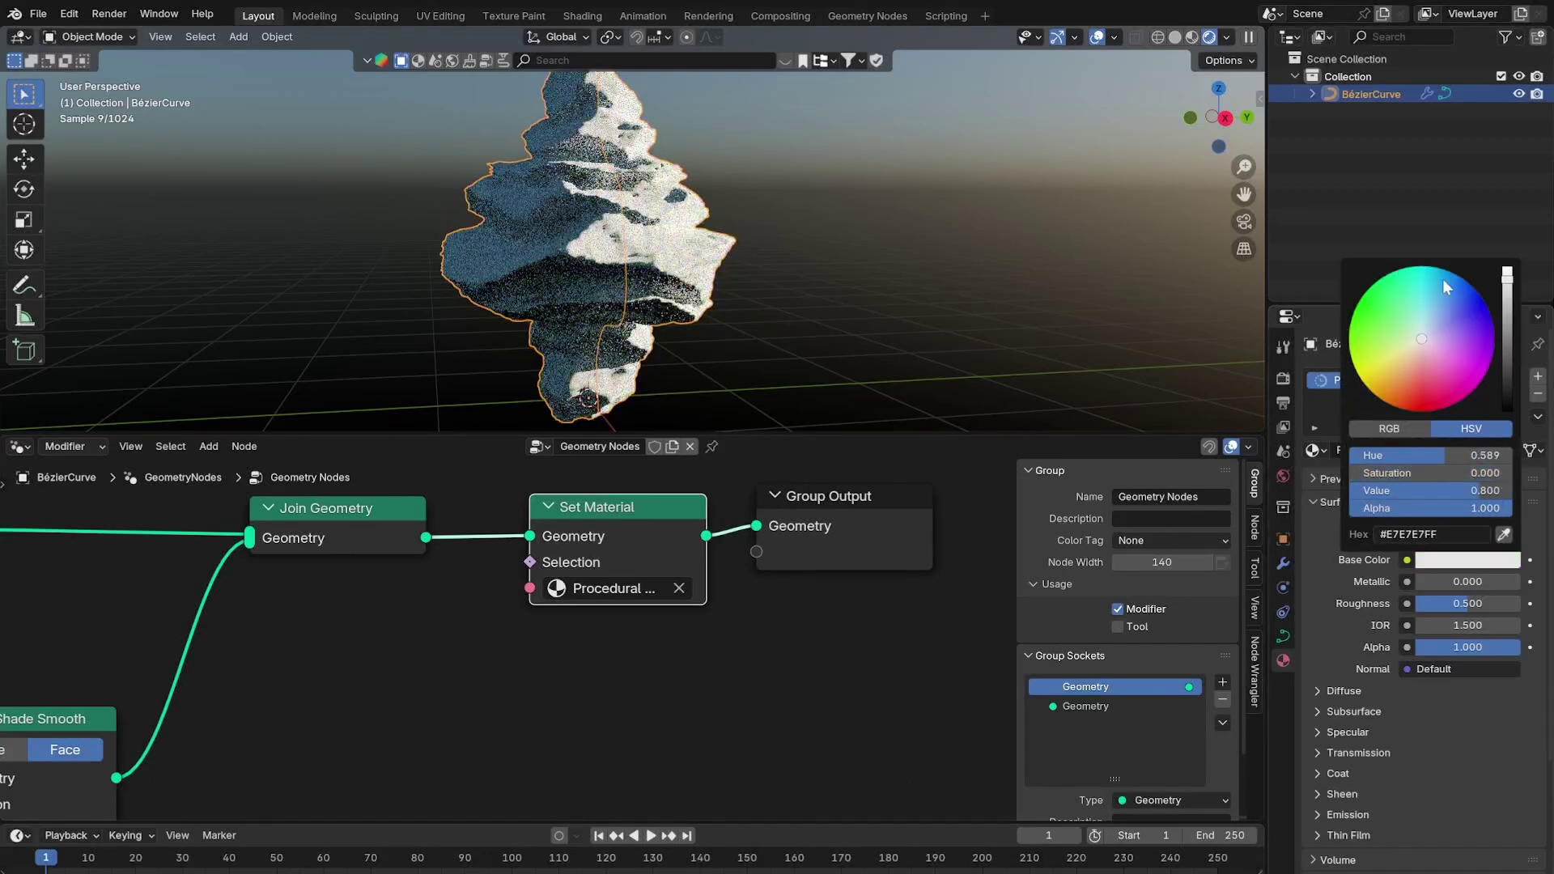
Switch the scene's world from Sky Texture to HDRI.
click(1284, 476)
click(1316, 379)
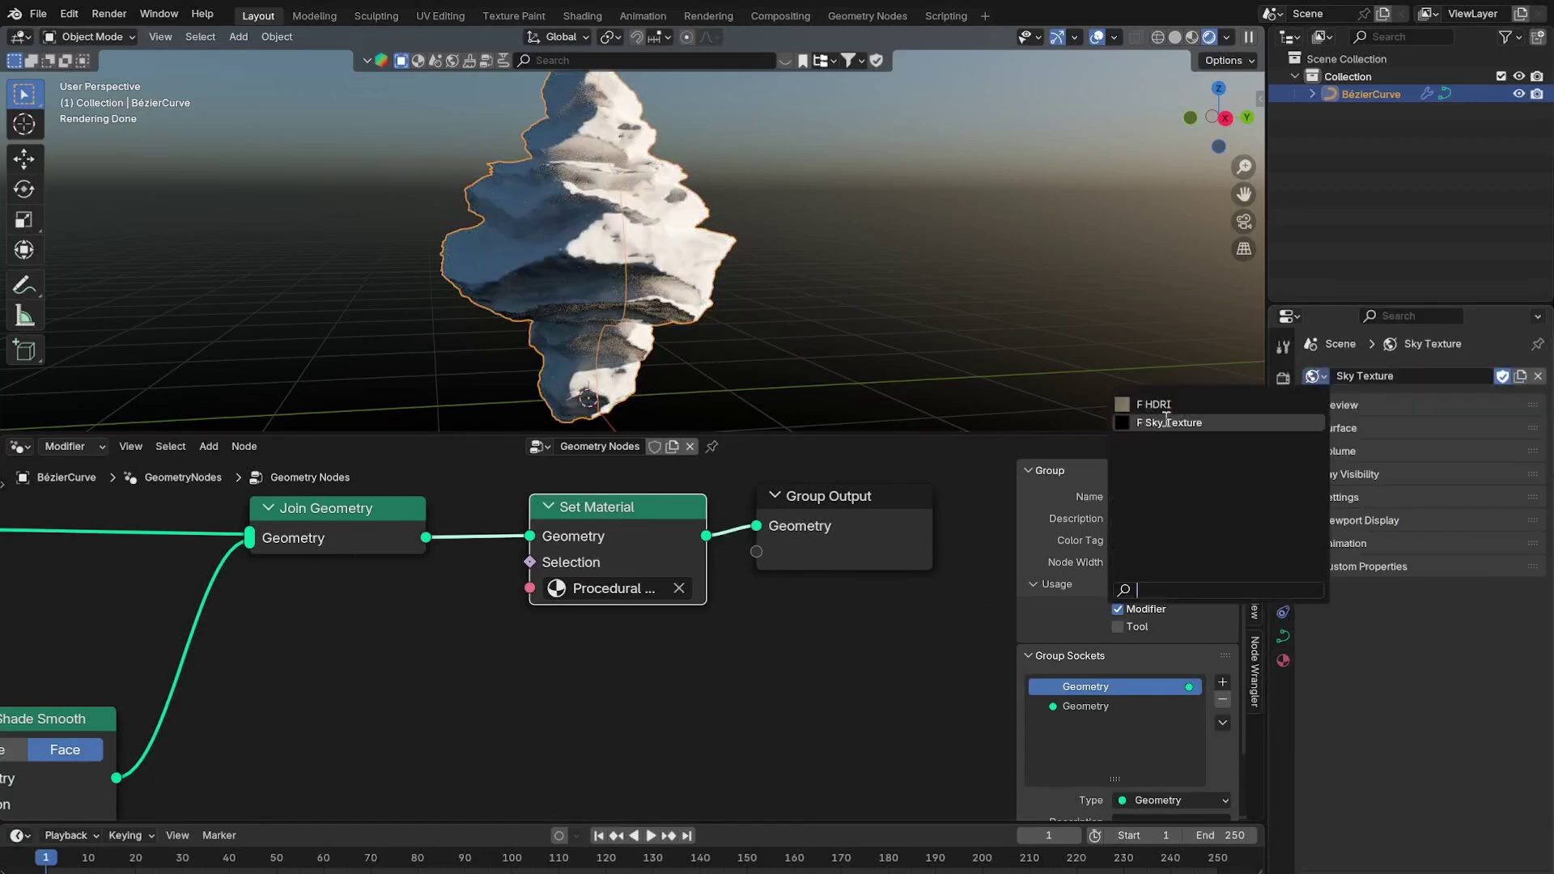
click(1166, 402)
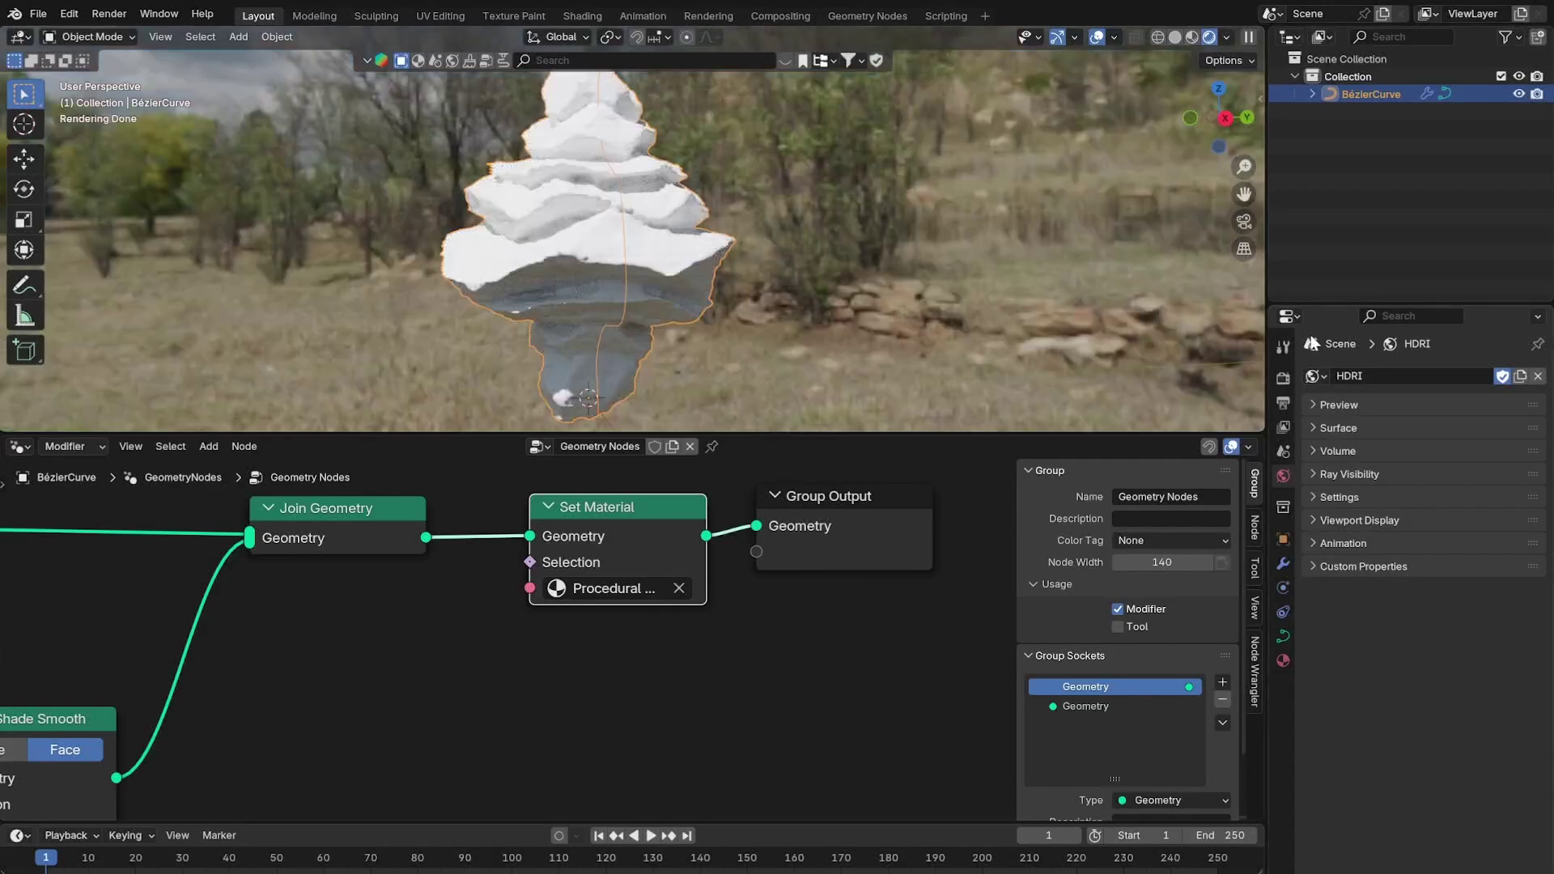
Enable the Transparent film option in the render settings to hide the HDRI background.
click(1283, 376)
click(1337, 736)
middle_drag(929, 348, 934, 333)
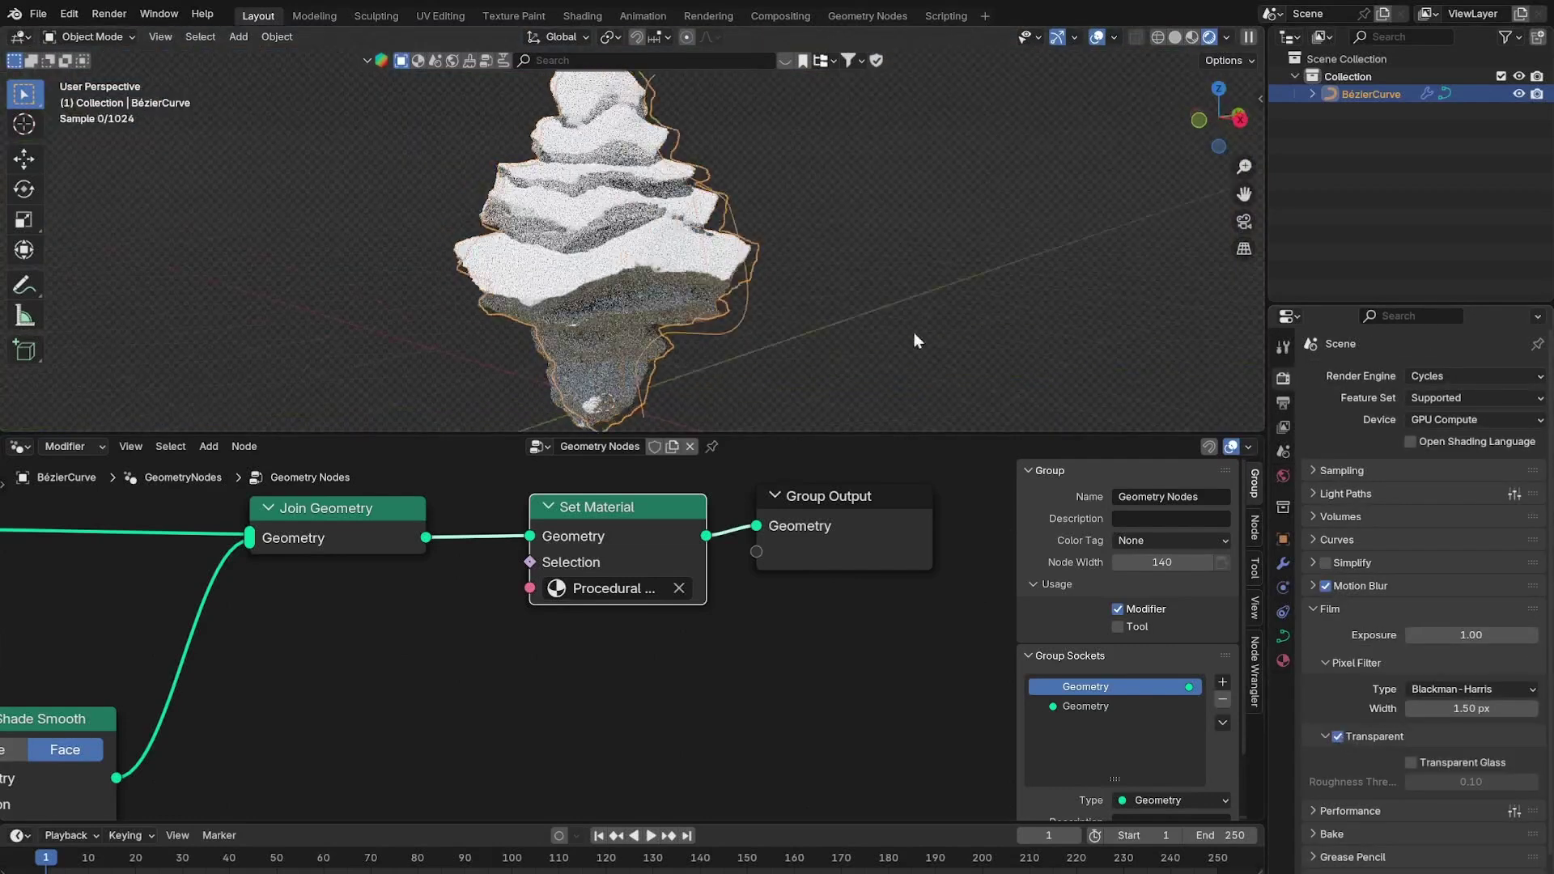
middle_drag(934, 334, 950, 332)
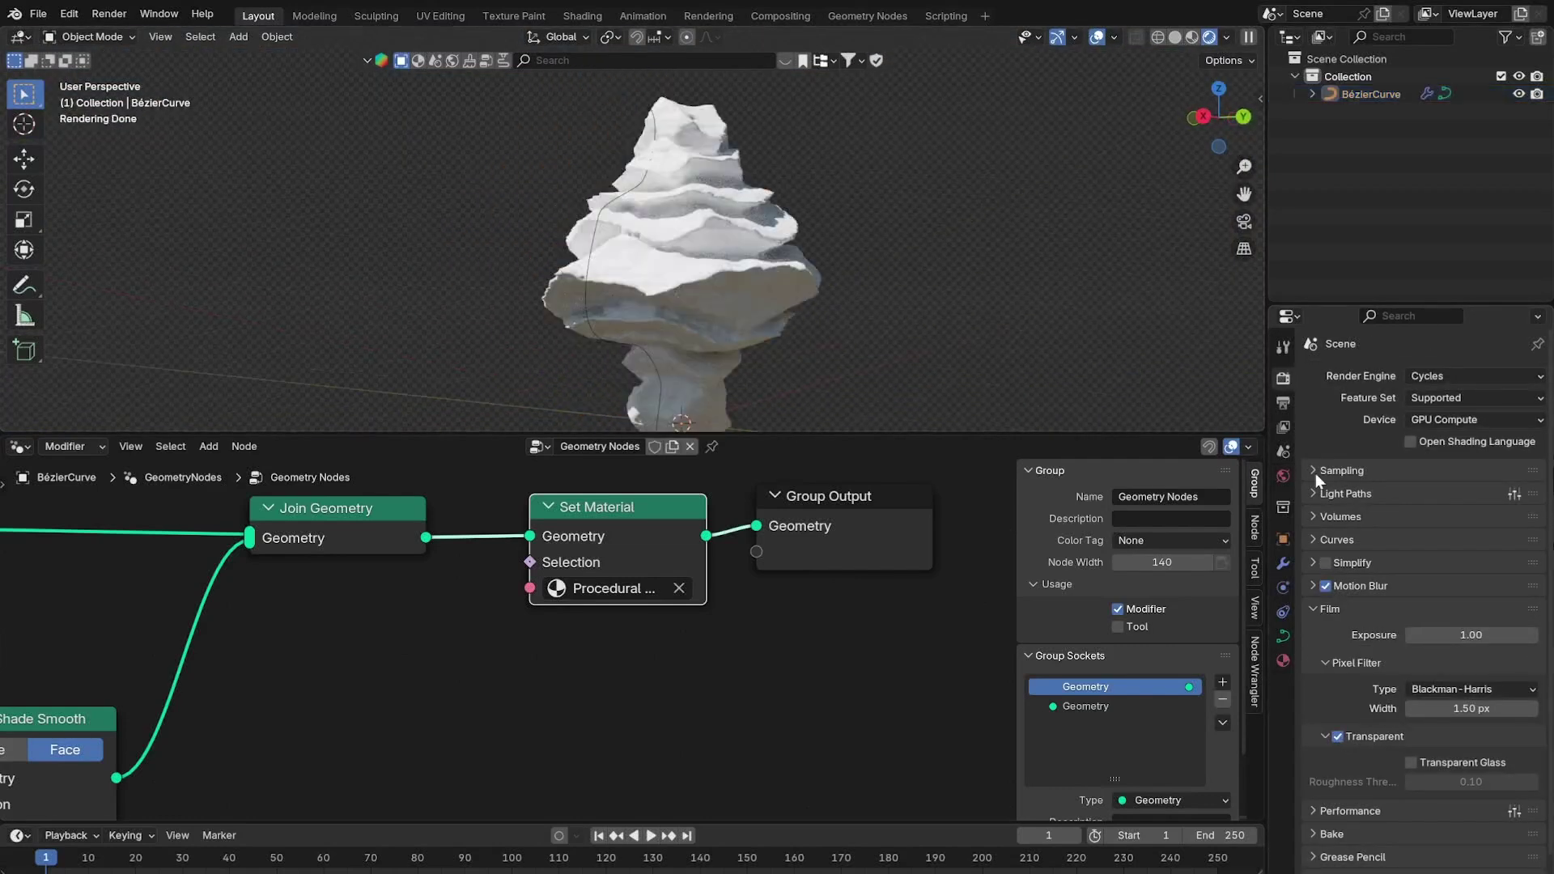
Enable denoising in the viewport sampling settings.
click(1315, 472)
click(1330, 491)
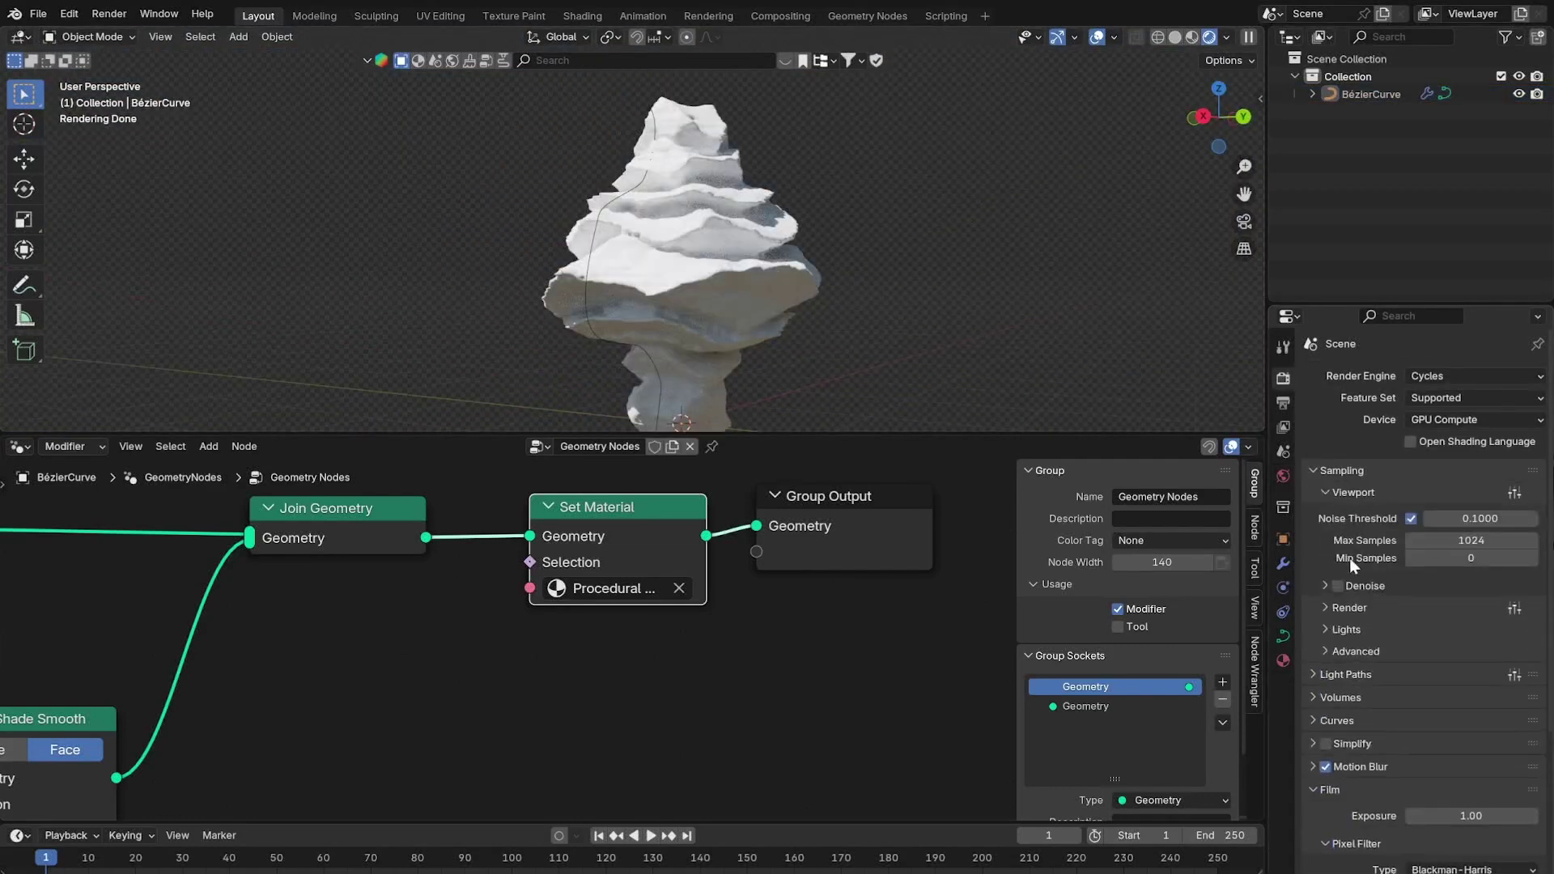
click(1340, 586)
click(1314, 467)
Change the node area to the Shader Editor, reposition the Principled BSDF node and start a Principled Texture Setup on it.
click(20, 446)
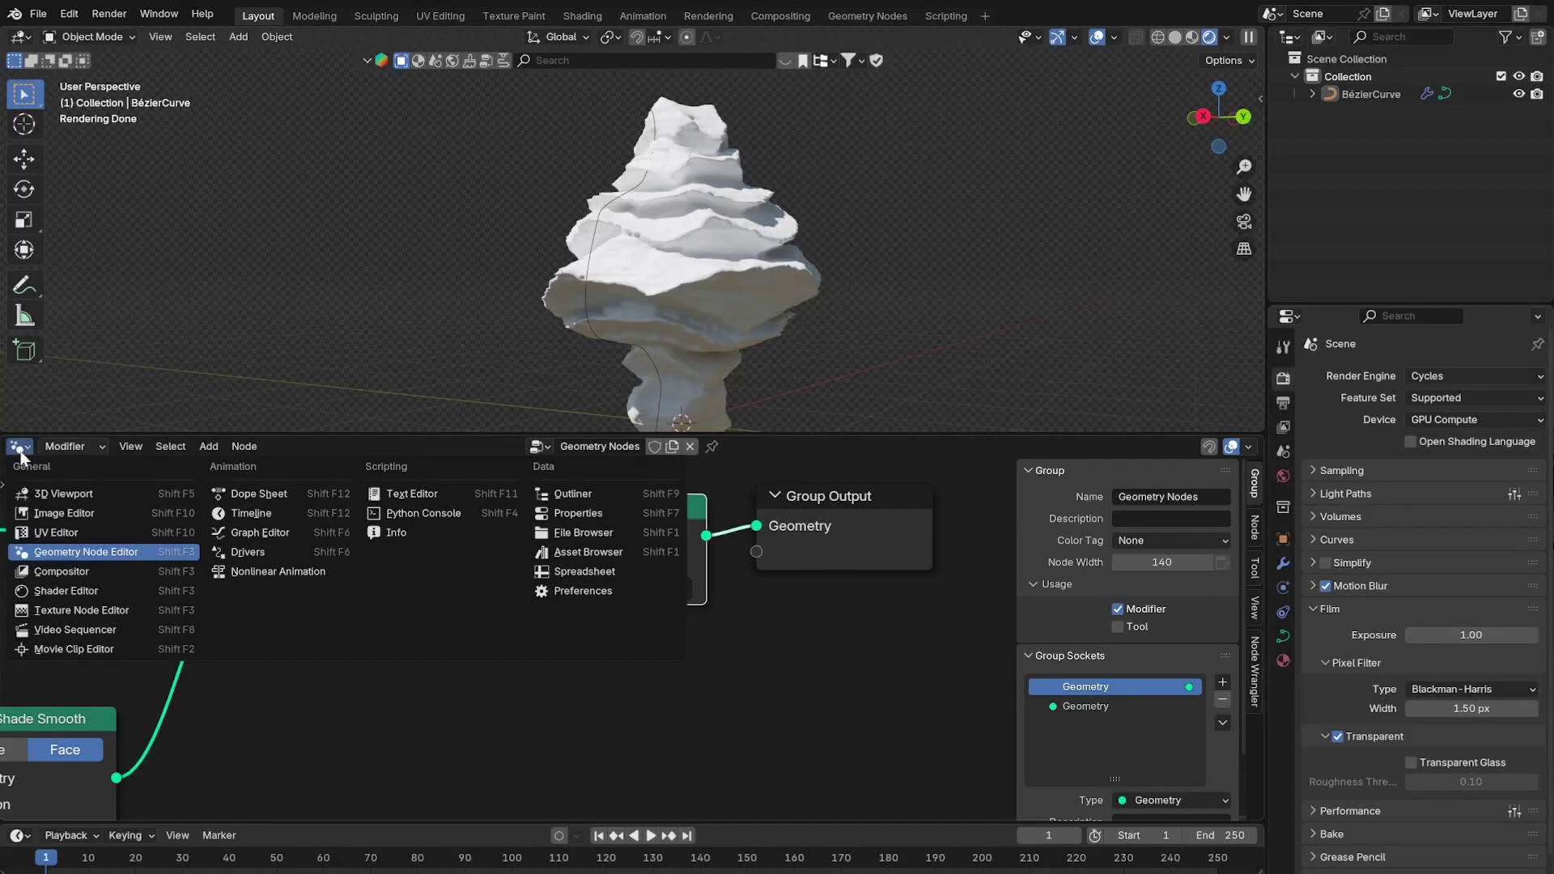
click(69, 589)
drag(485, 583, 696, 539)
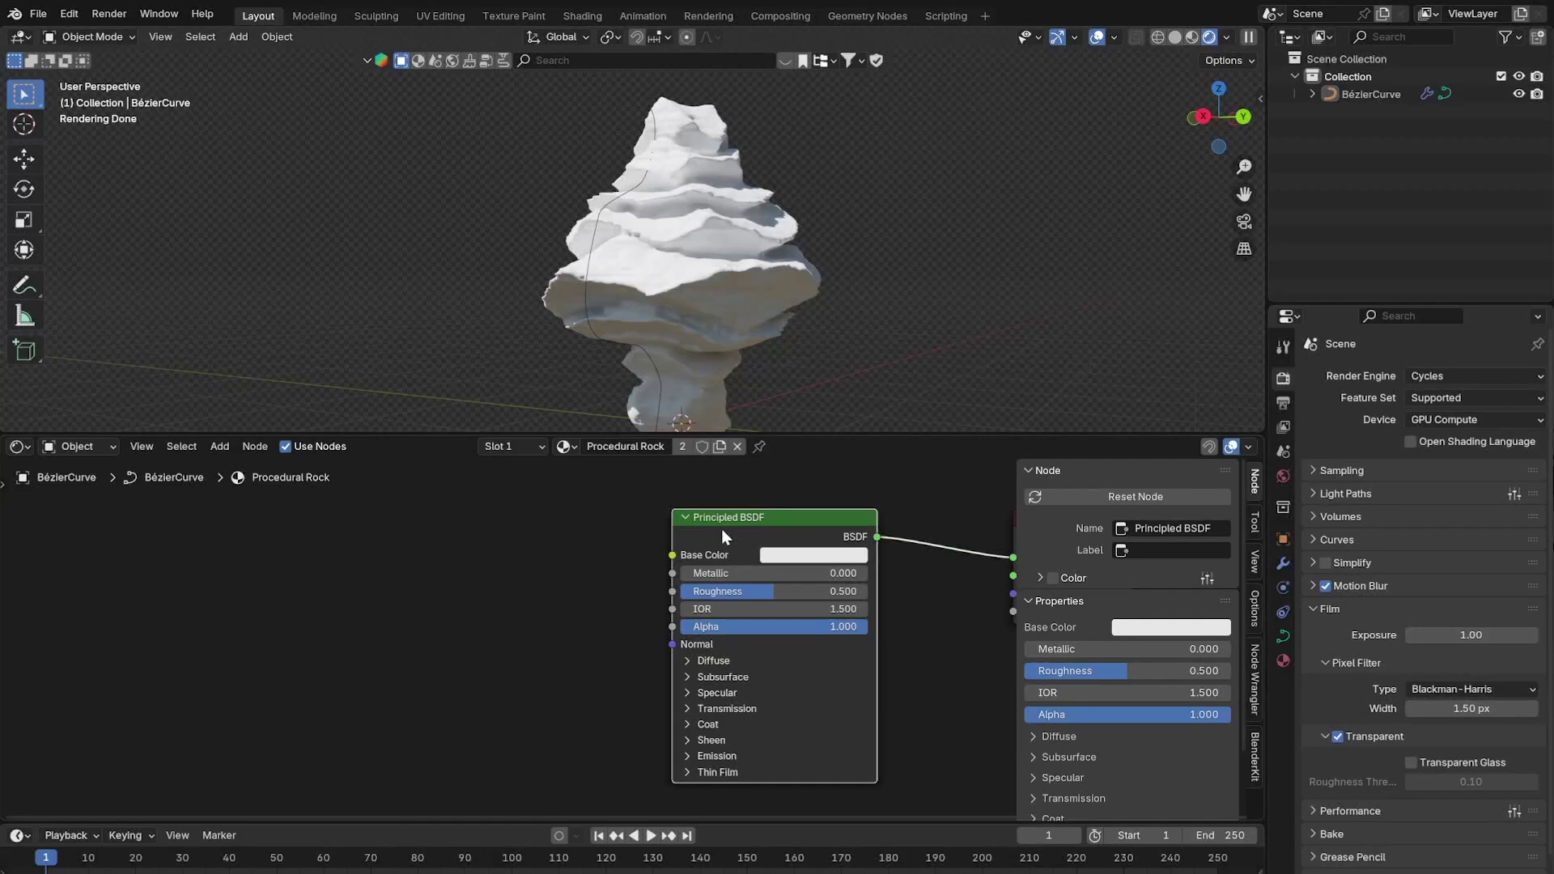
key(ctrl+shift+t)
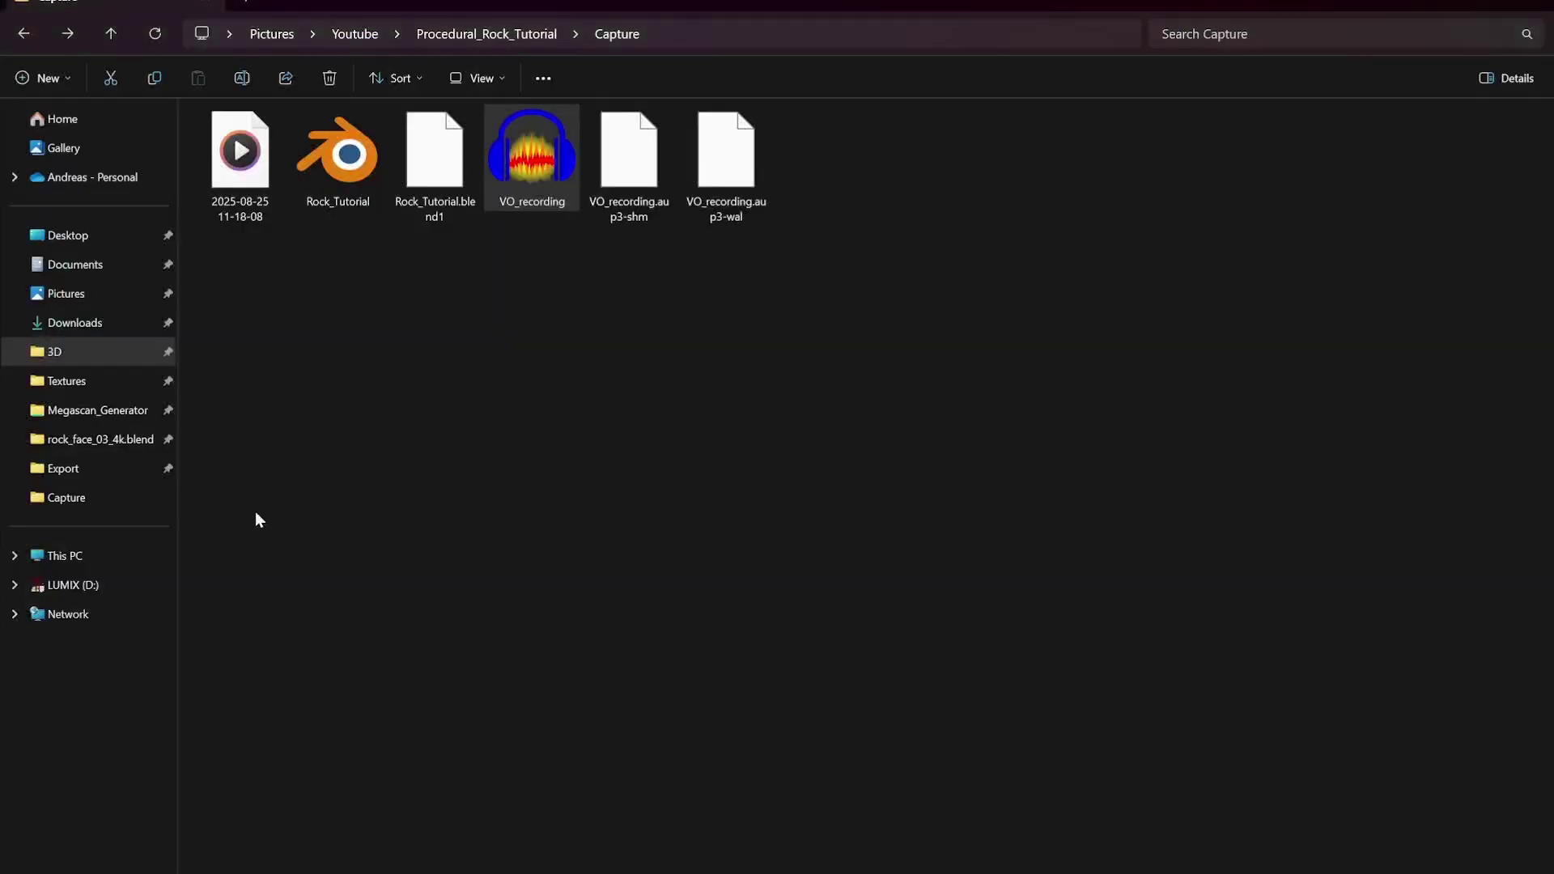
Switch to File Explorer, open the rock_face_03_4k.blend texture folder and show its files as larger thumbnails.
click(98, 438)
click(487, 79)
click(469, 117)
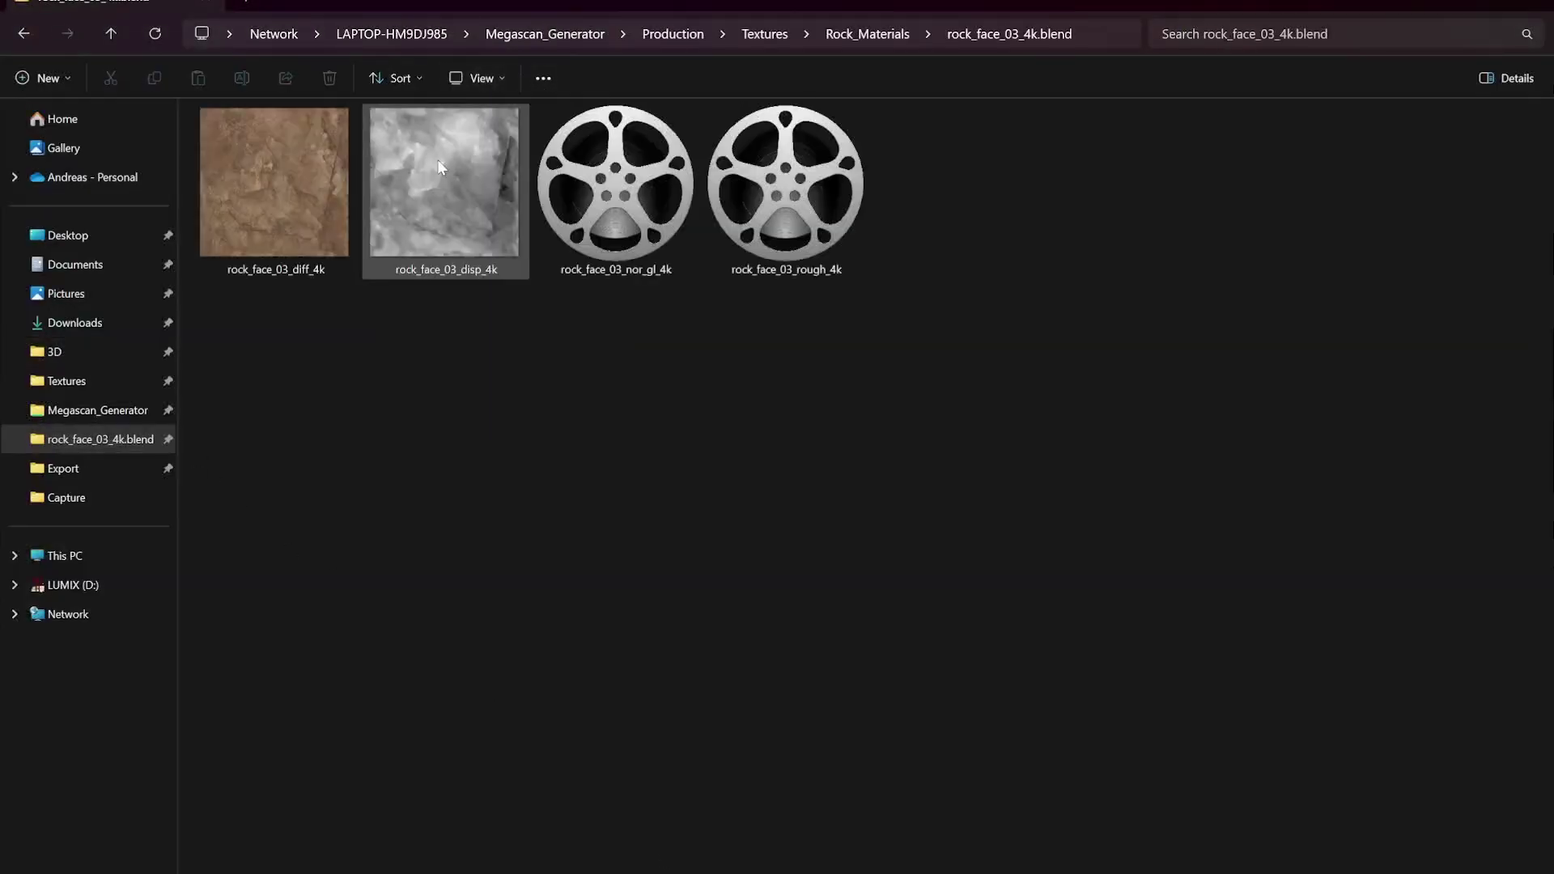
Preview the rock_face_03 diffuse, displacement and normal texture files.
click(286, 191)
key(space)
key(Right)
key(Right)
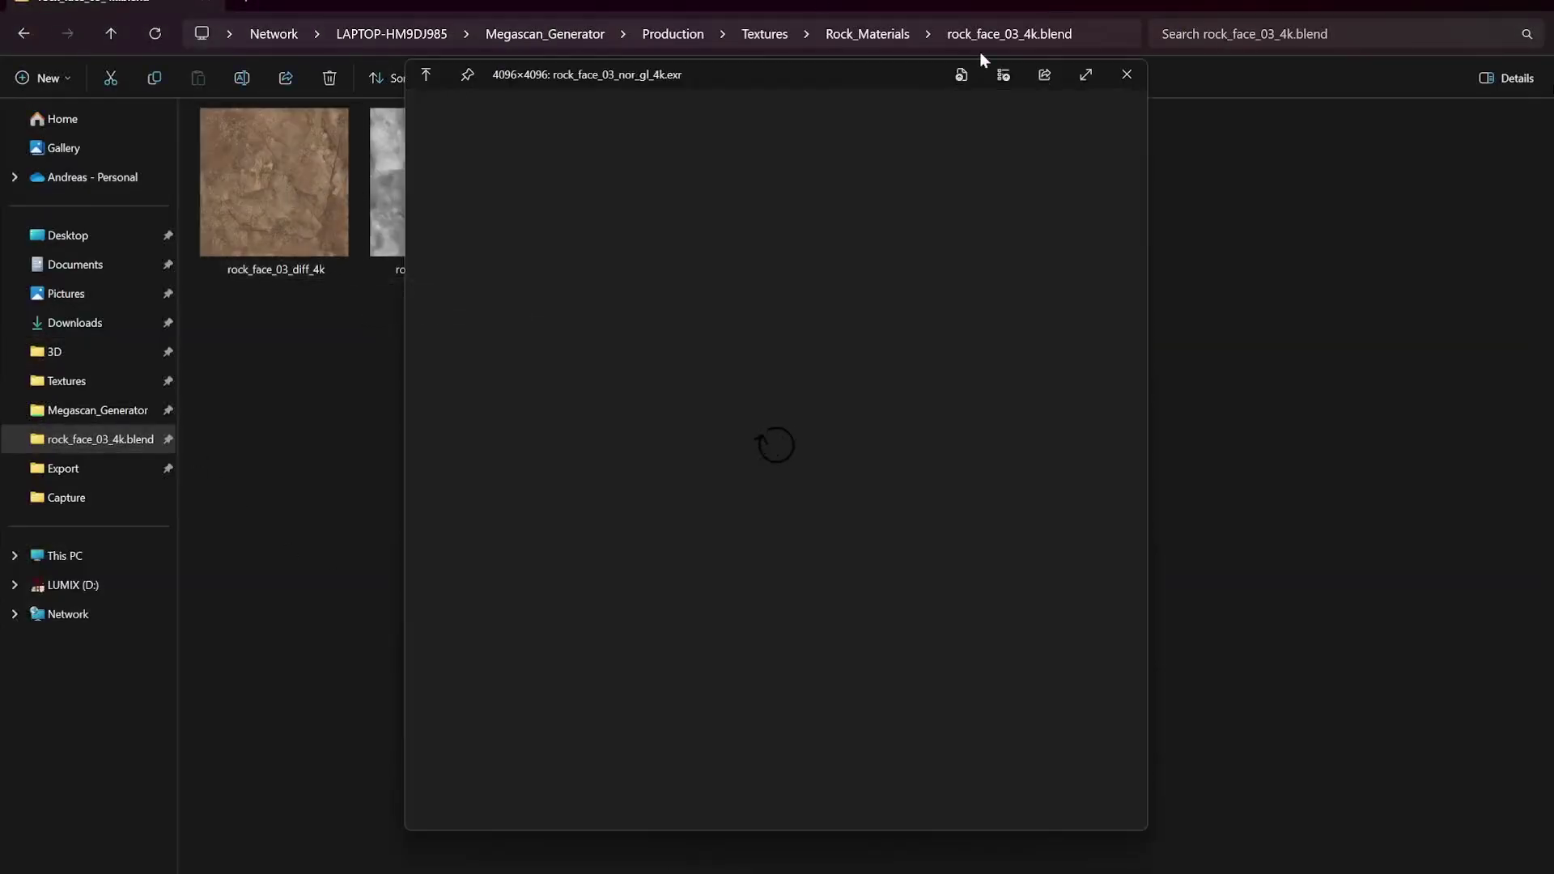
click(1127, 75)
Copy the texture folder's address as text and go to that path in Blender's file view.
right_click(1018, 37)
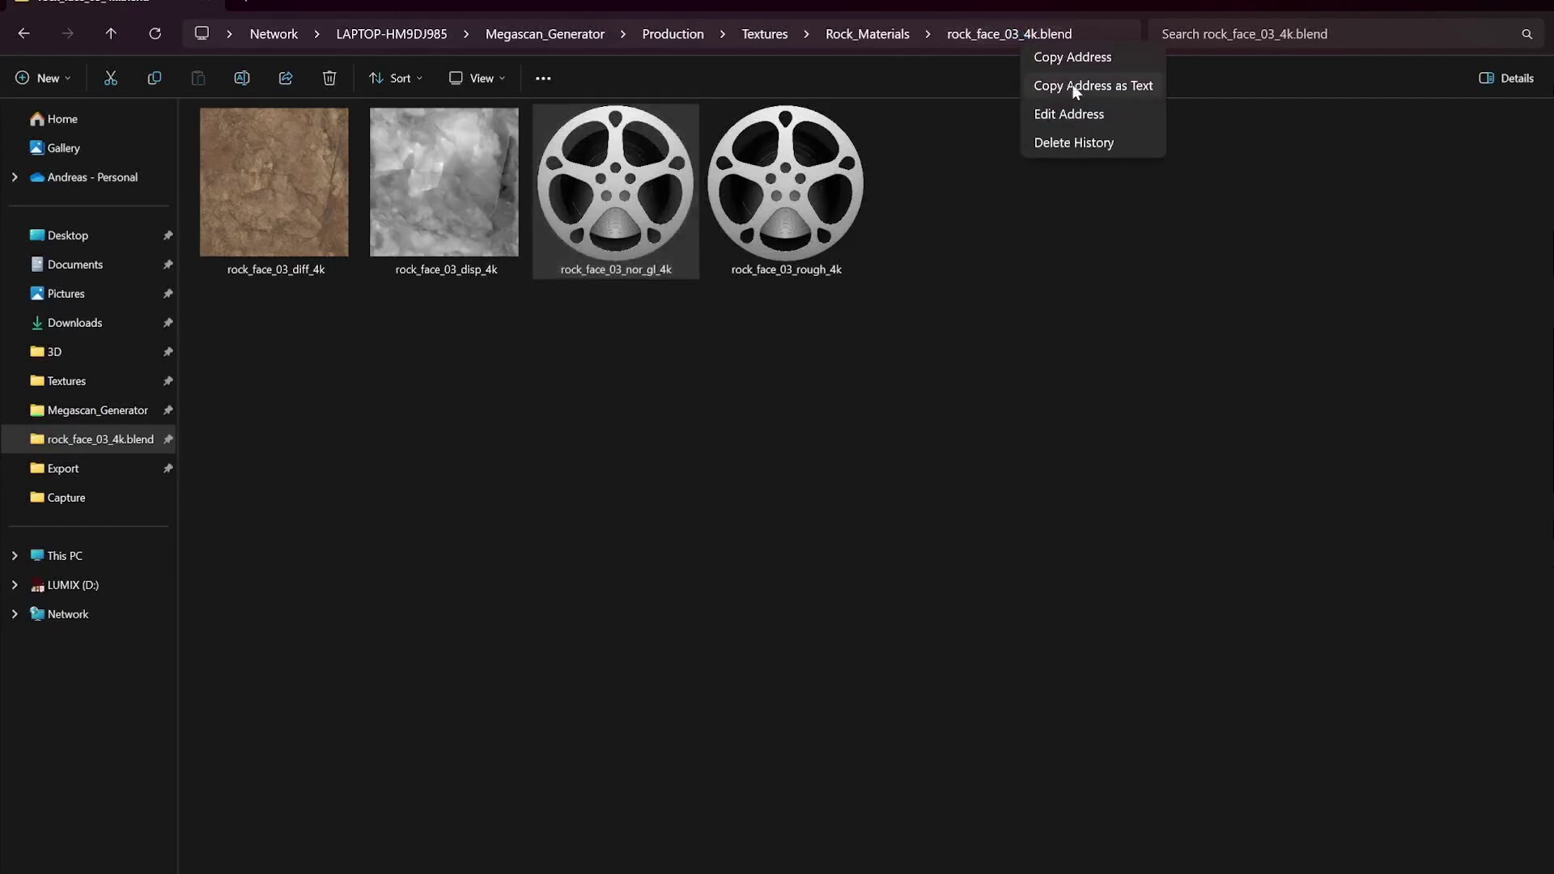
click(1049, 88)
click(887, 148)
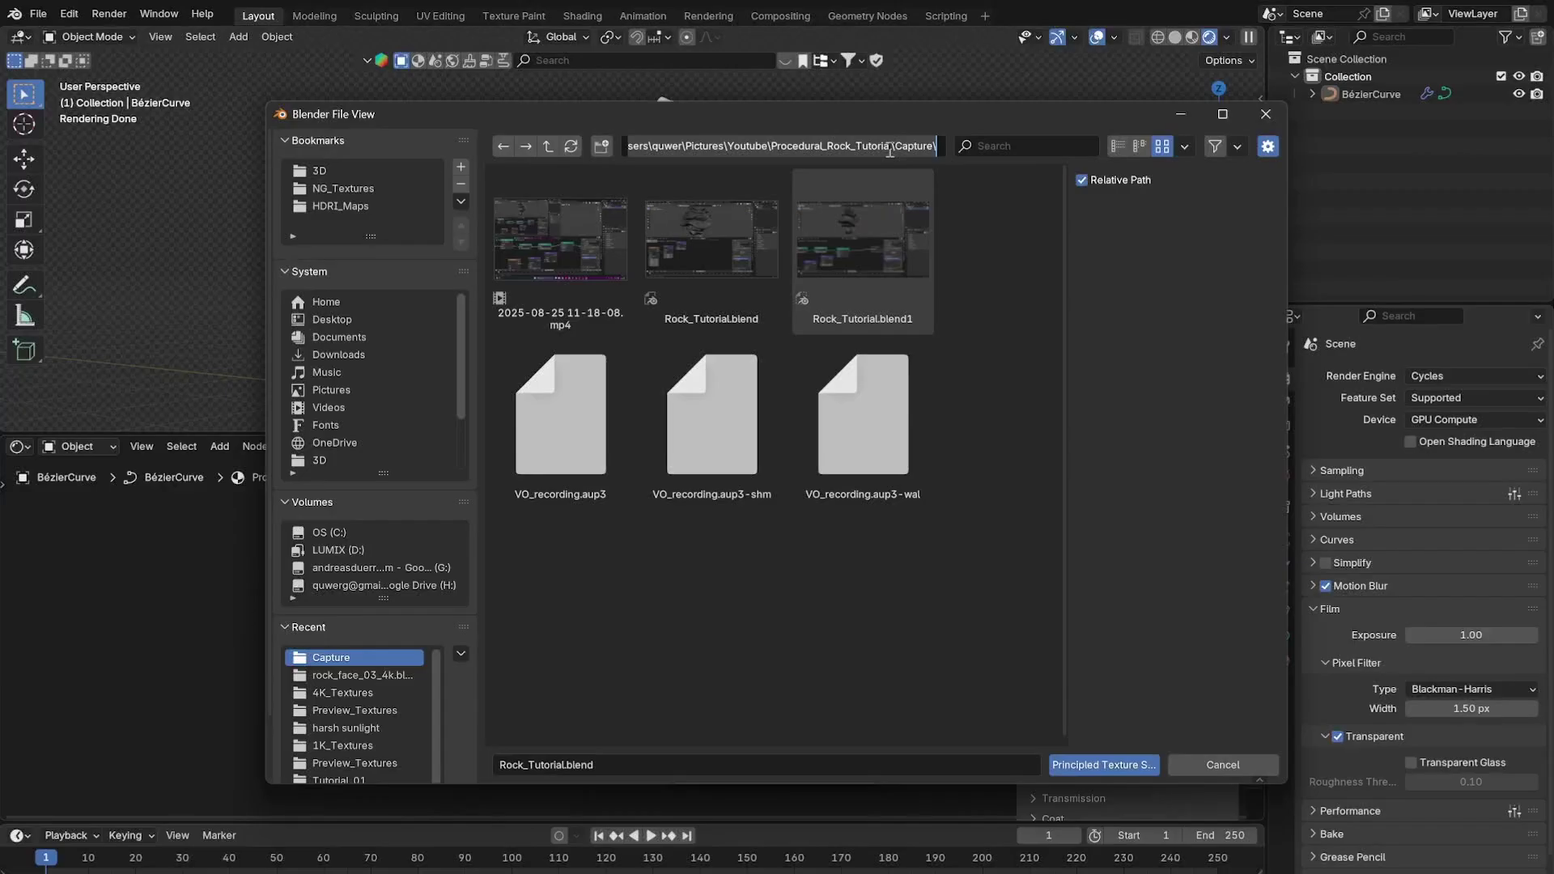
key(ctrl+v)
key(Return)
Load all four rock_face_03 texture maps through the Principled Texture Setup.
right_click(887, 148)
key(a)
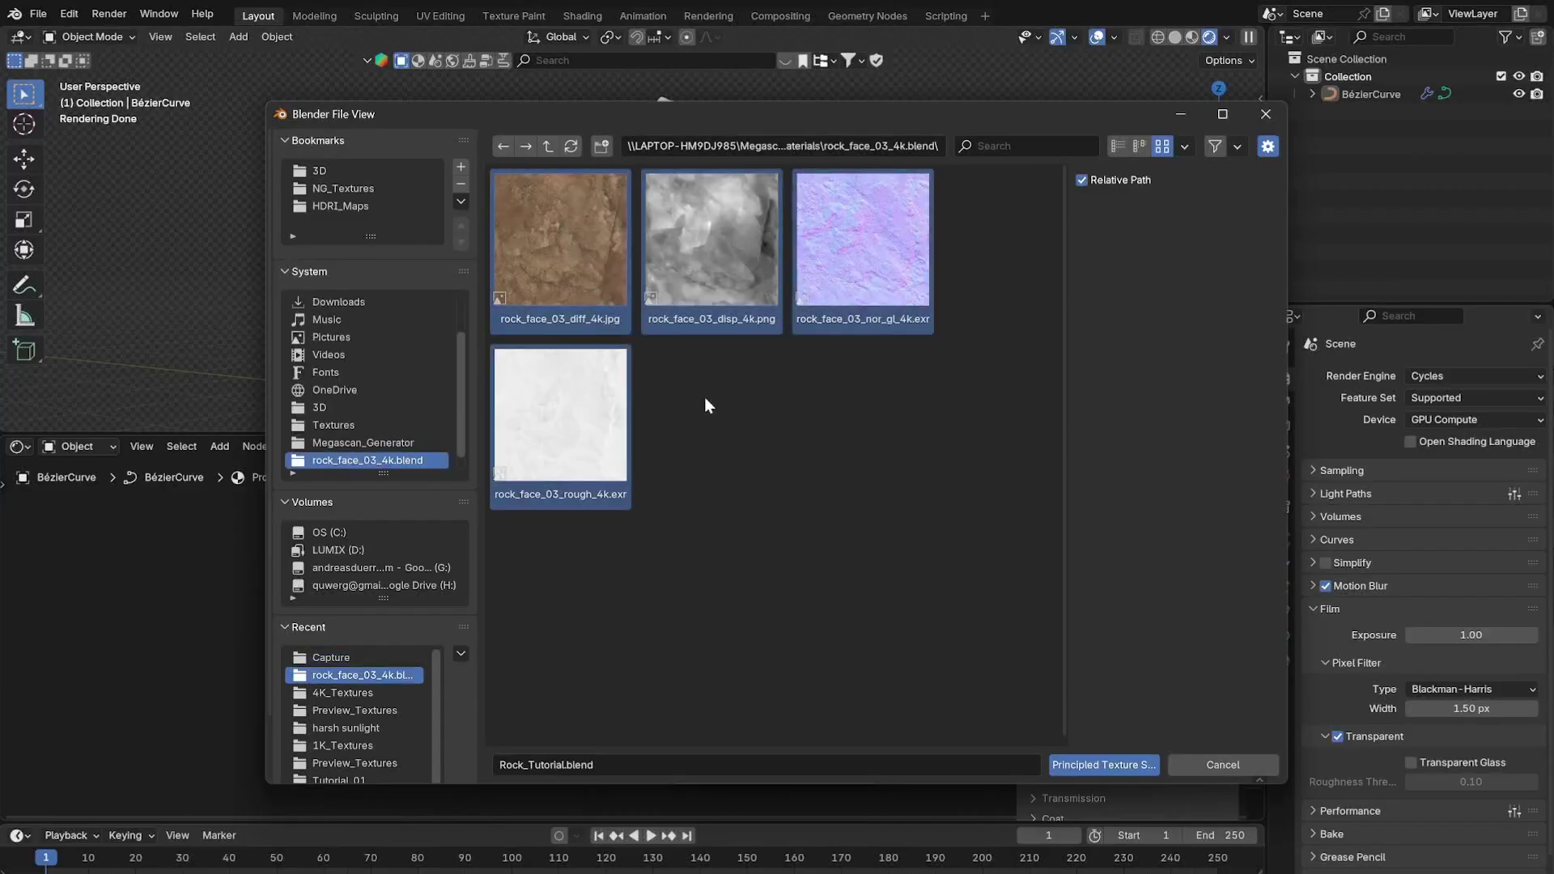
click(1130, 769)
scroll(648, 619, down, 14)
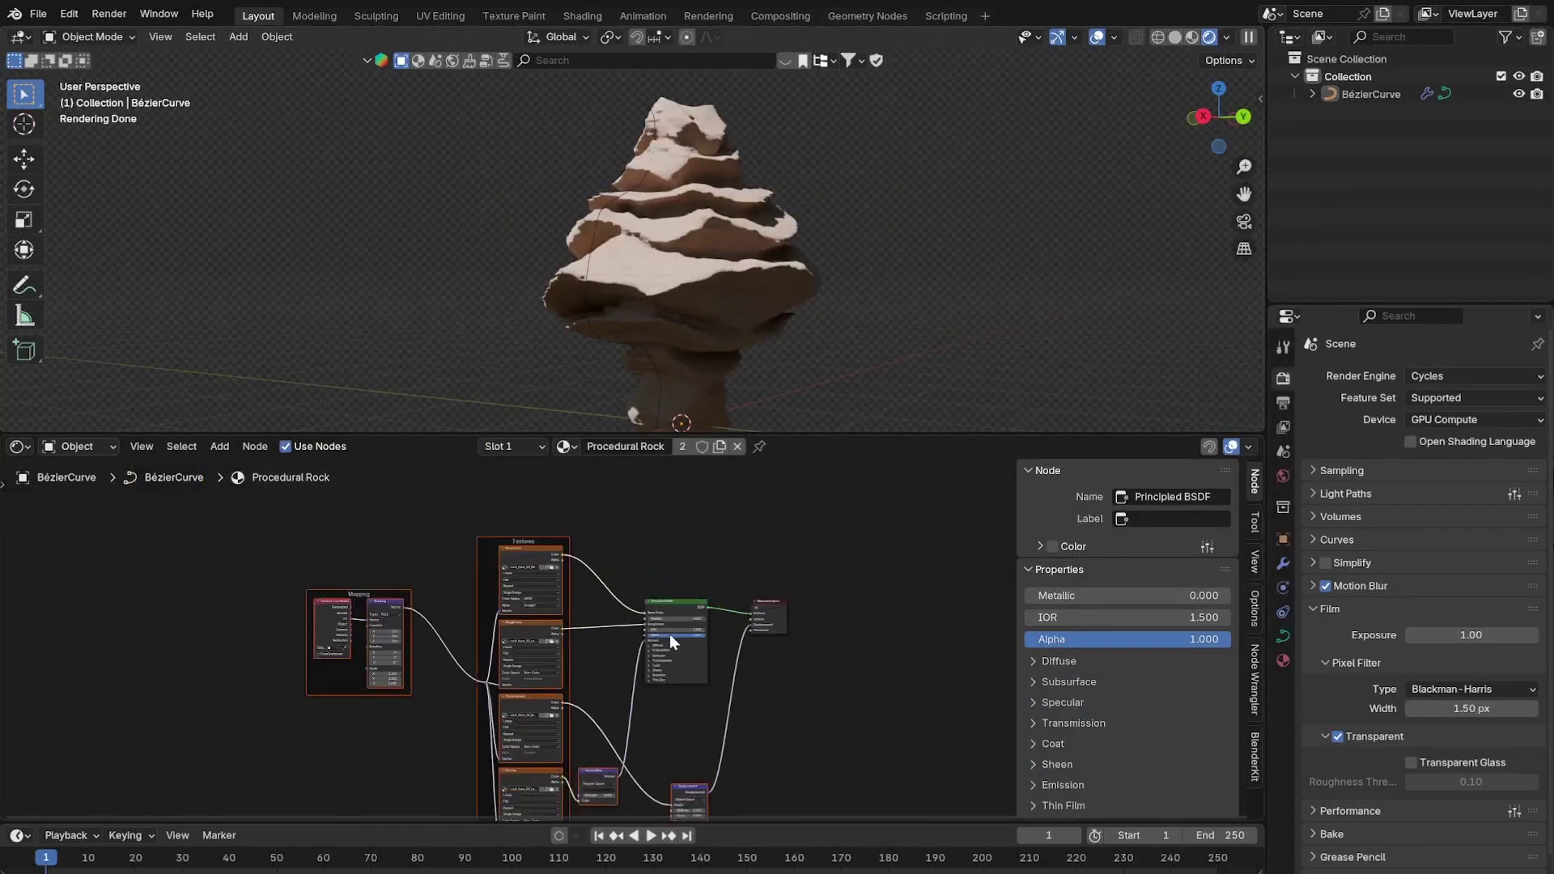
Connect the Texture Coordinate node's Object output to the Mapping node's Vector input in place of UV.
click(782, 580)
scroll(627, 612, up, 5)
scroll(377, 611, up, 5)
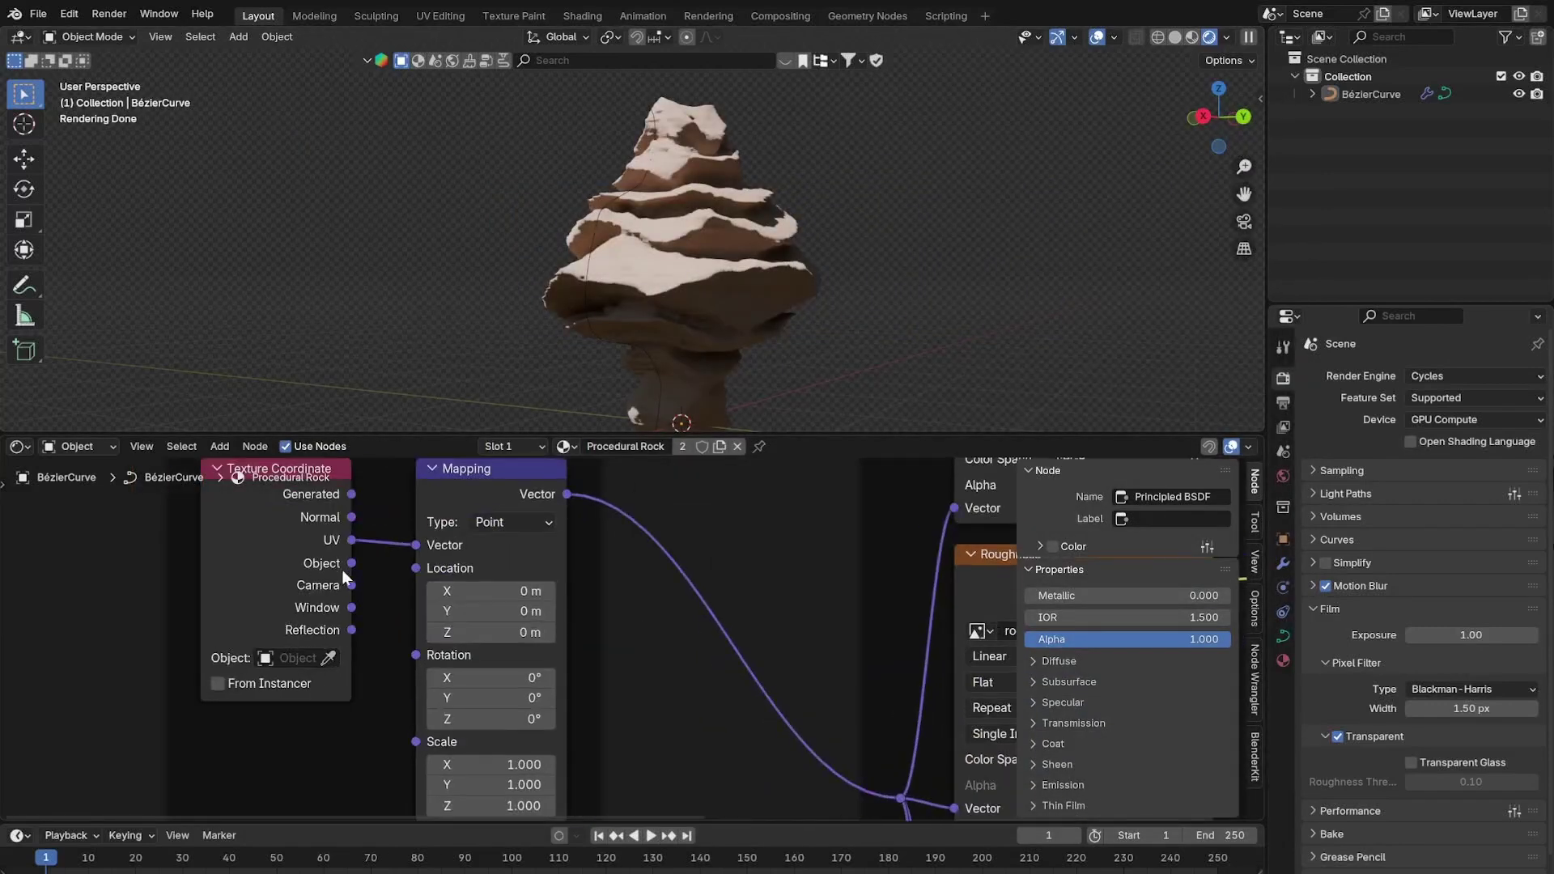
drag(420, 552, 420, 551)
middle_drag(649, 351, 652, 384)
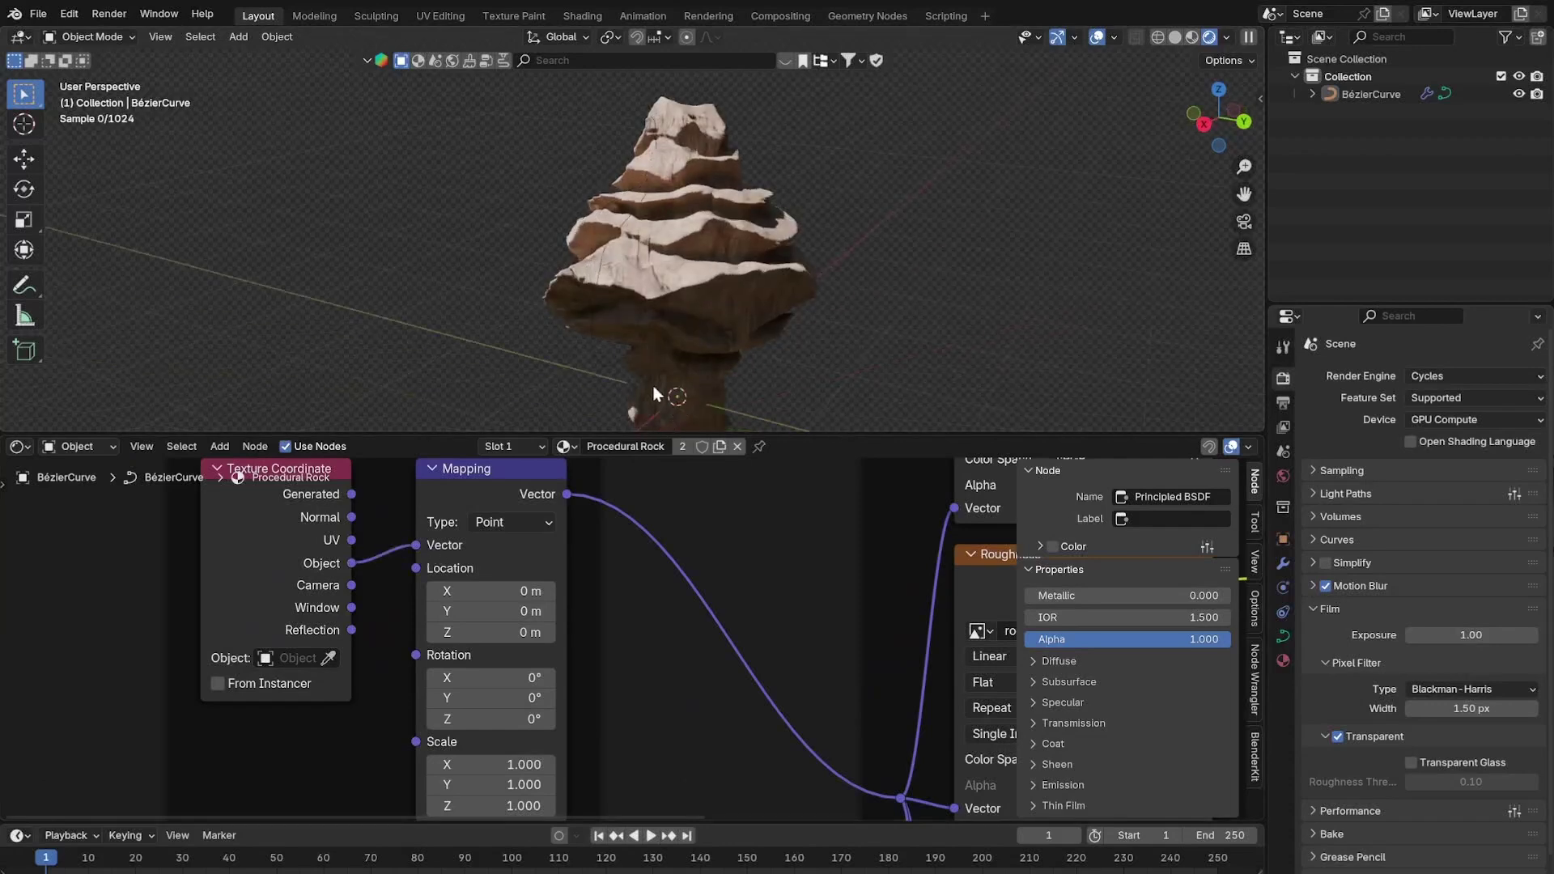
scroll(653, 384, up, 6)
Select all nodes and set the projection of the image texture nodes to Box.
middle_drag(1006, 563, 457, 574)
key(a)
middle_drag(494, 632, 560, 568)
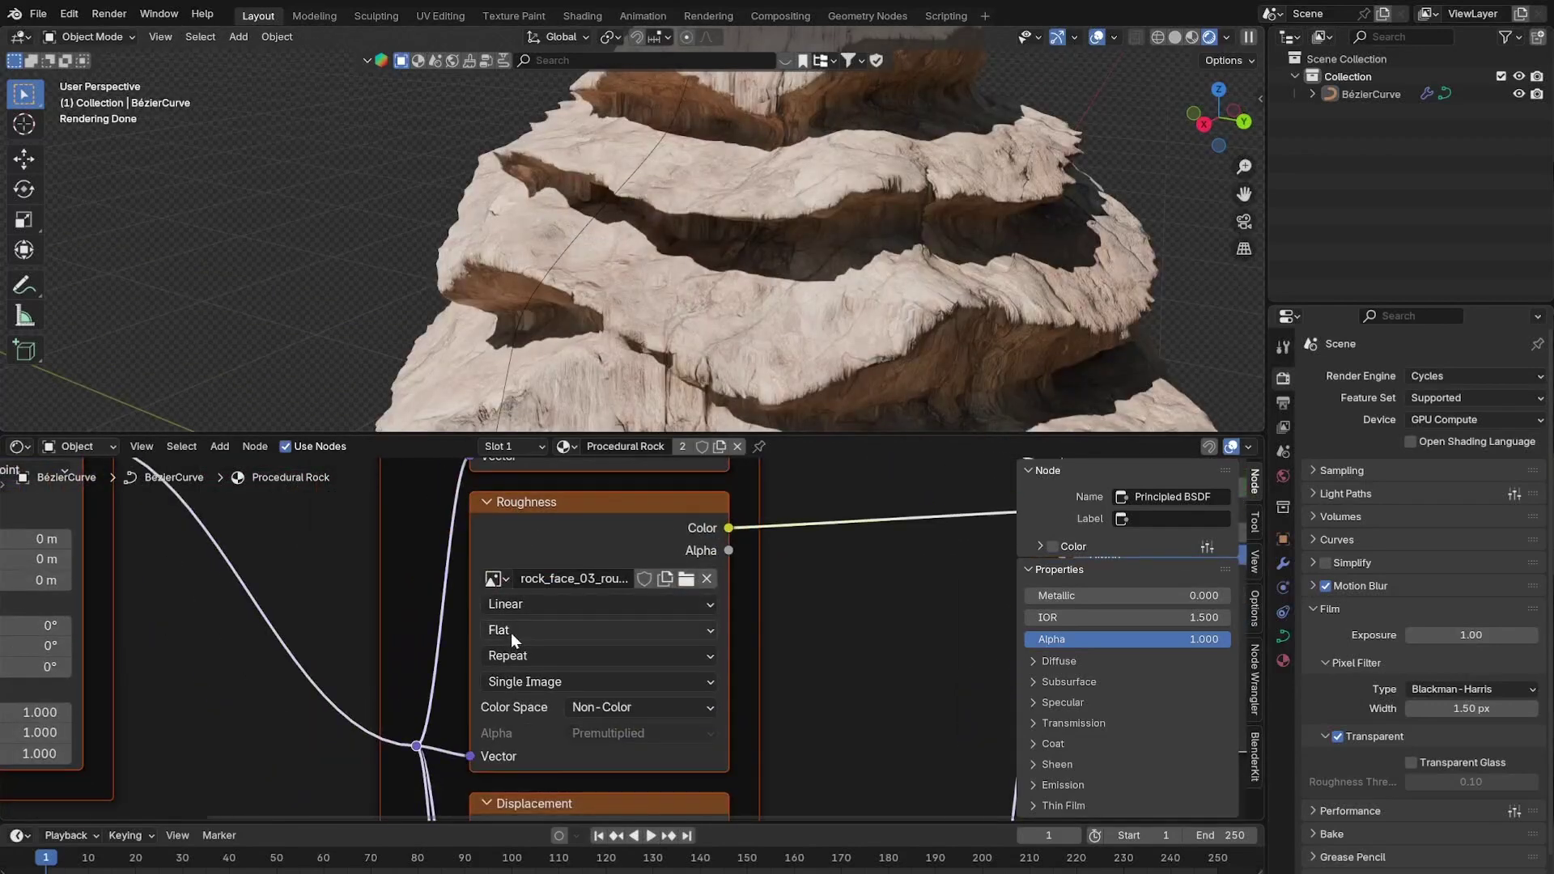
scroll(605, 571, down, 4)
scroll(633, 616, up, 3)
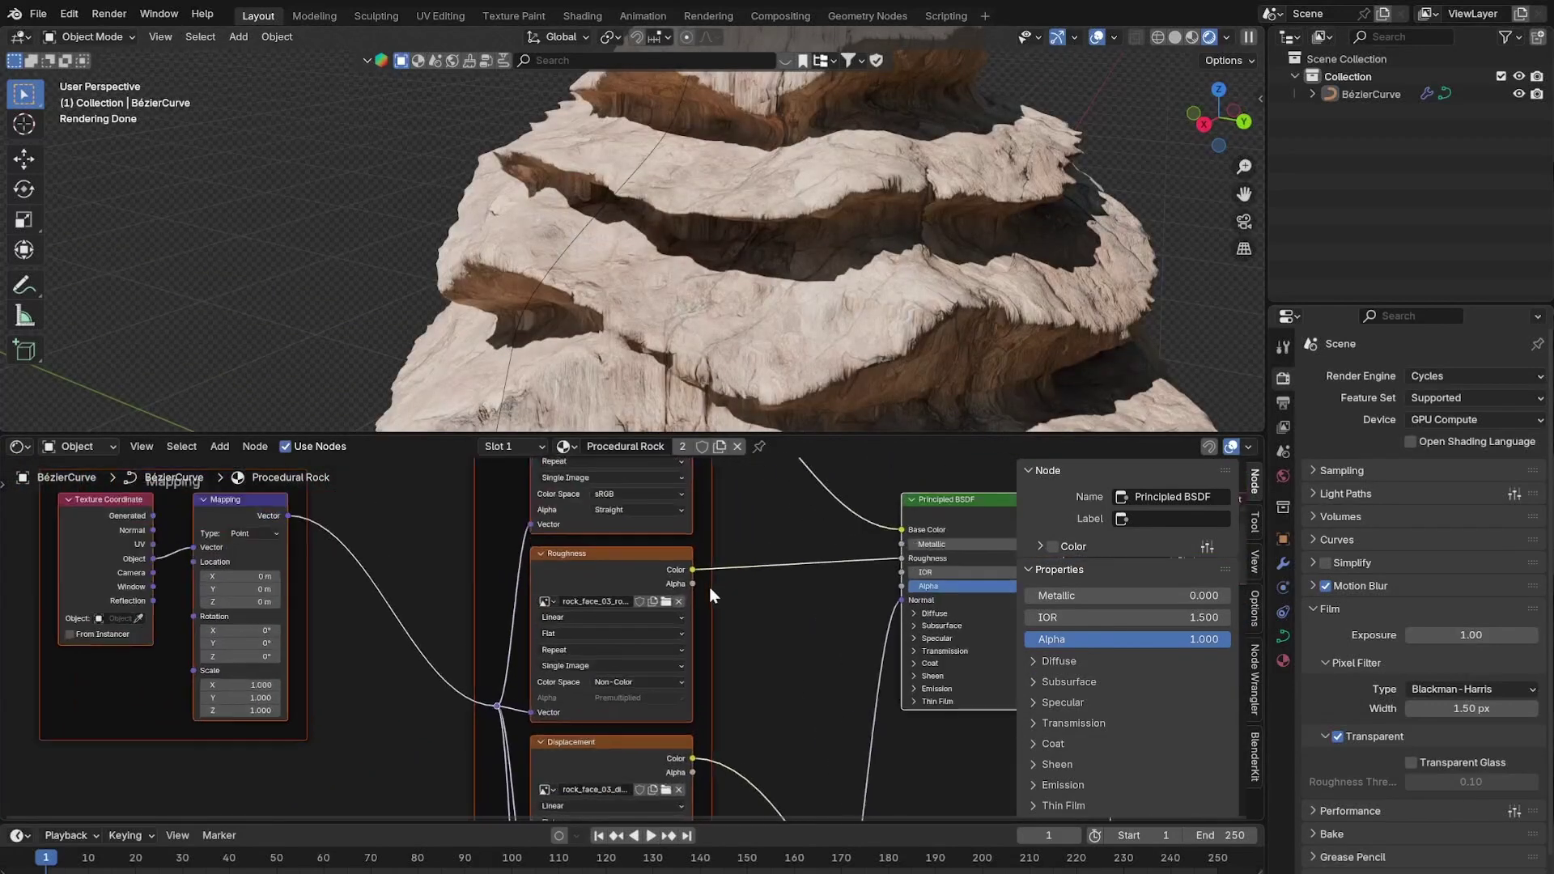
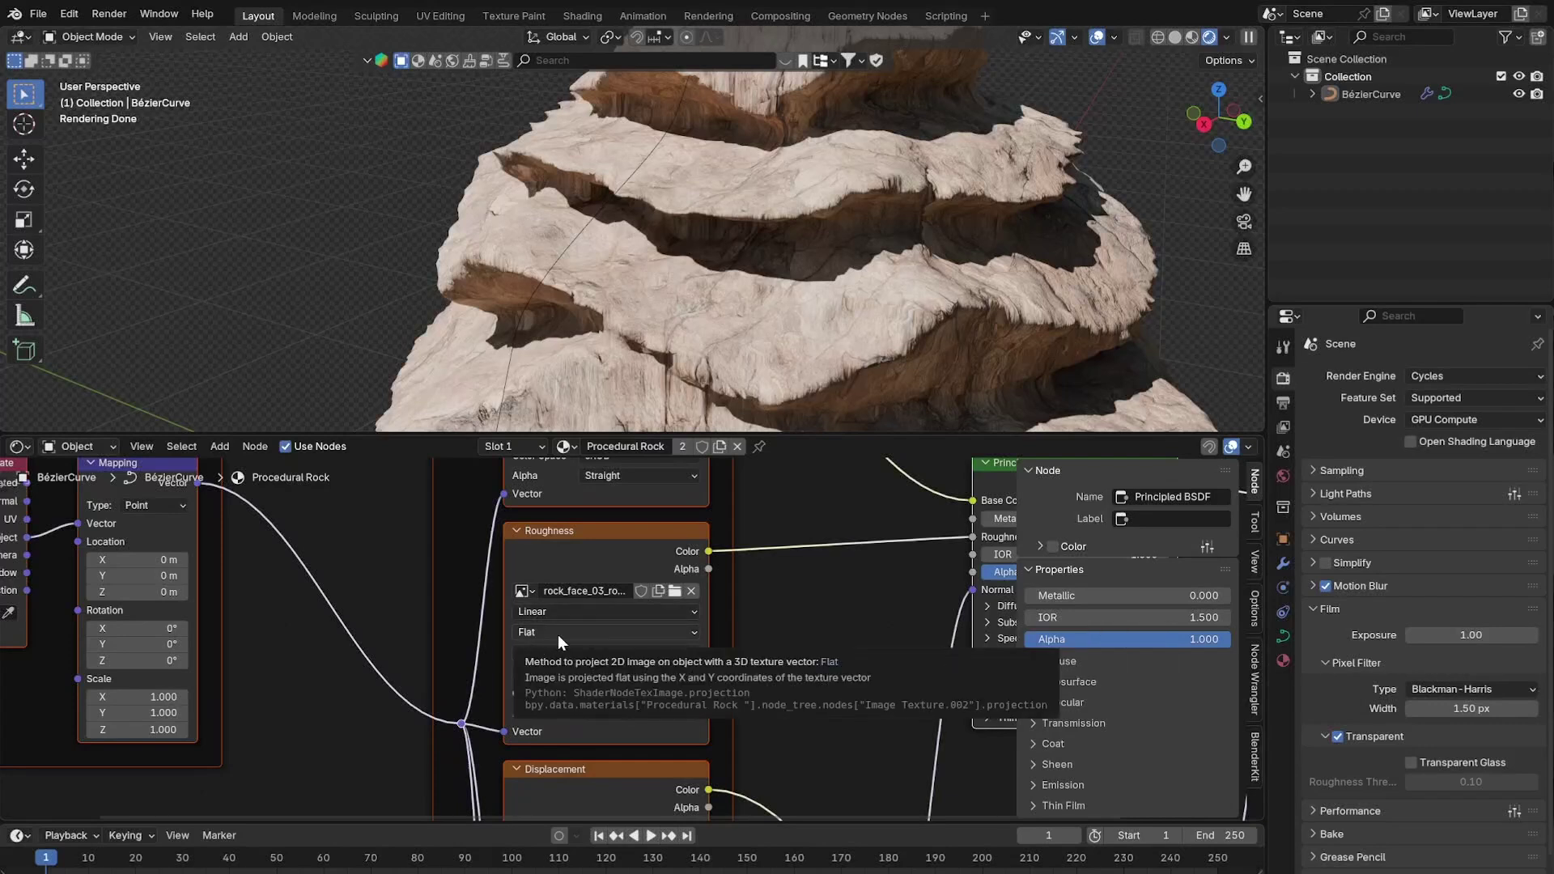
click(558, 634)
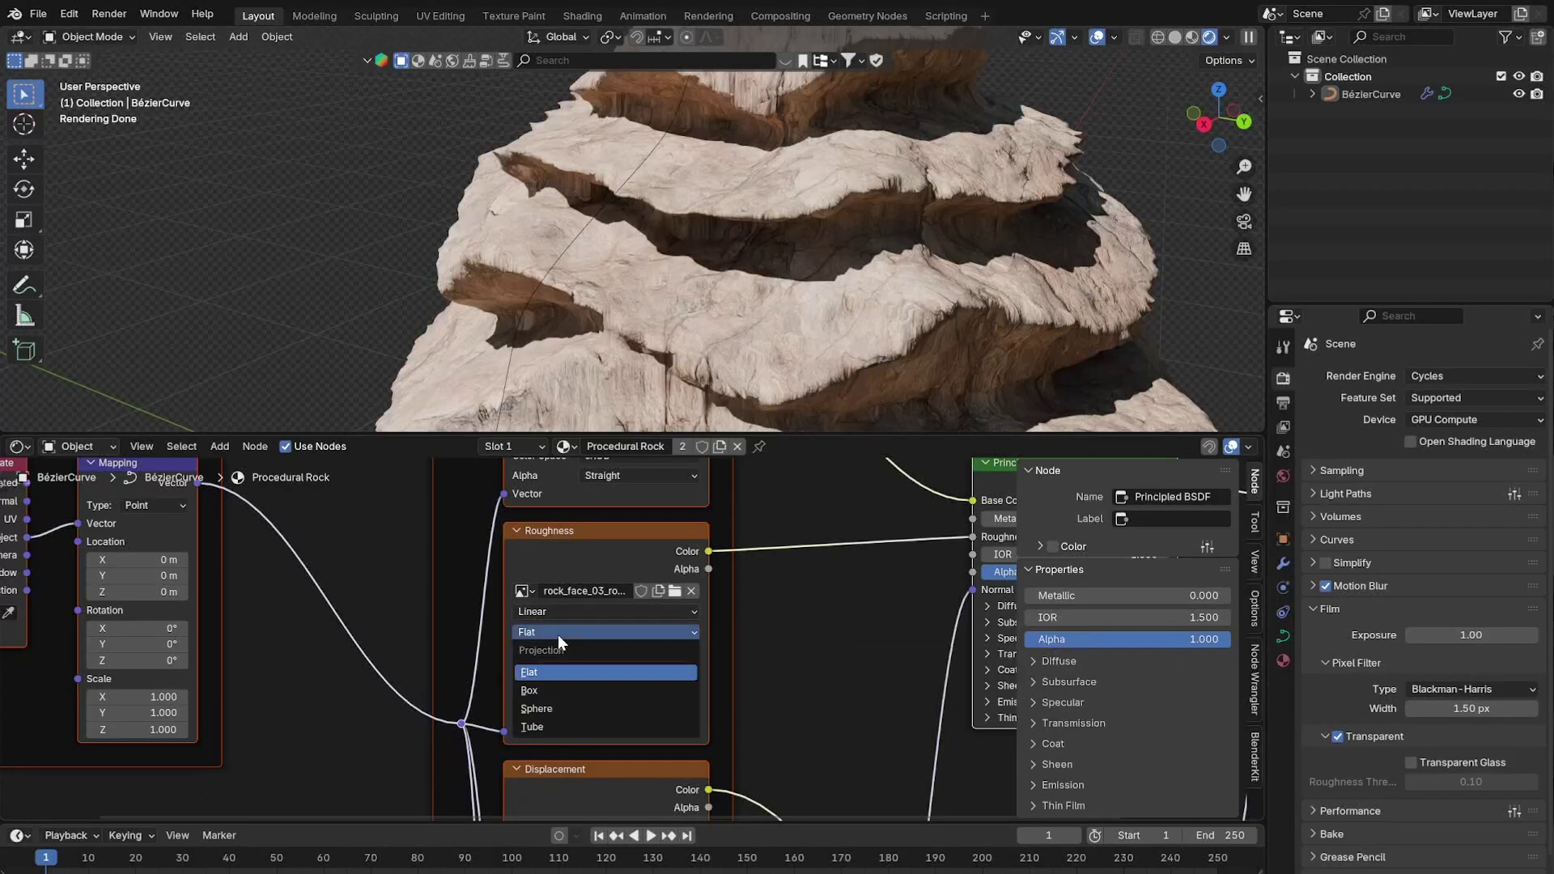
click(557, 693)
scroll(557, 691, down, 3)
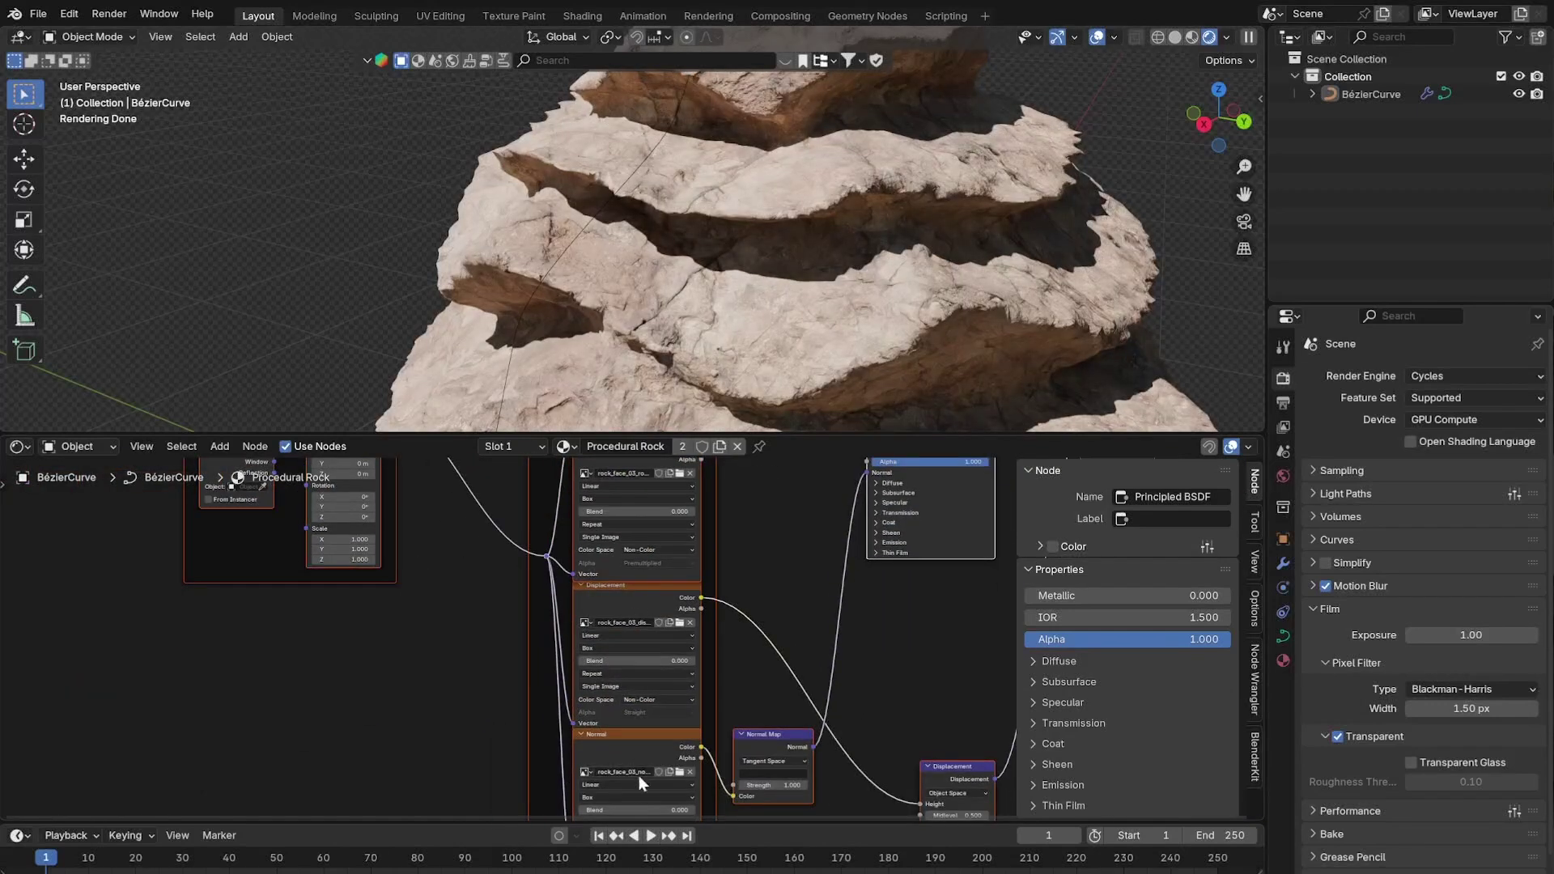
scroll(645, 686, up, 2)
scroll(837, 379, down, 3)
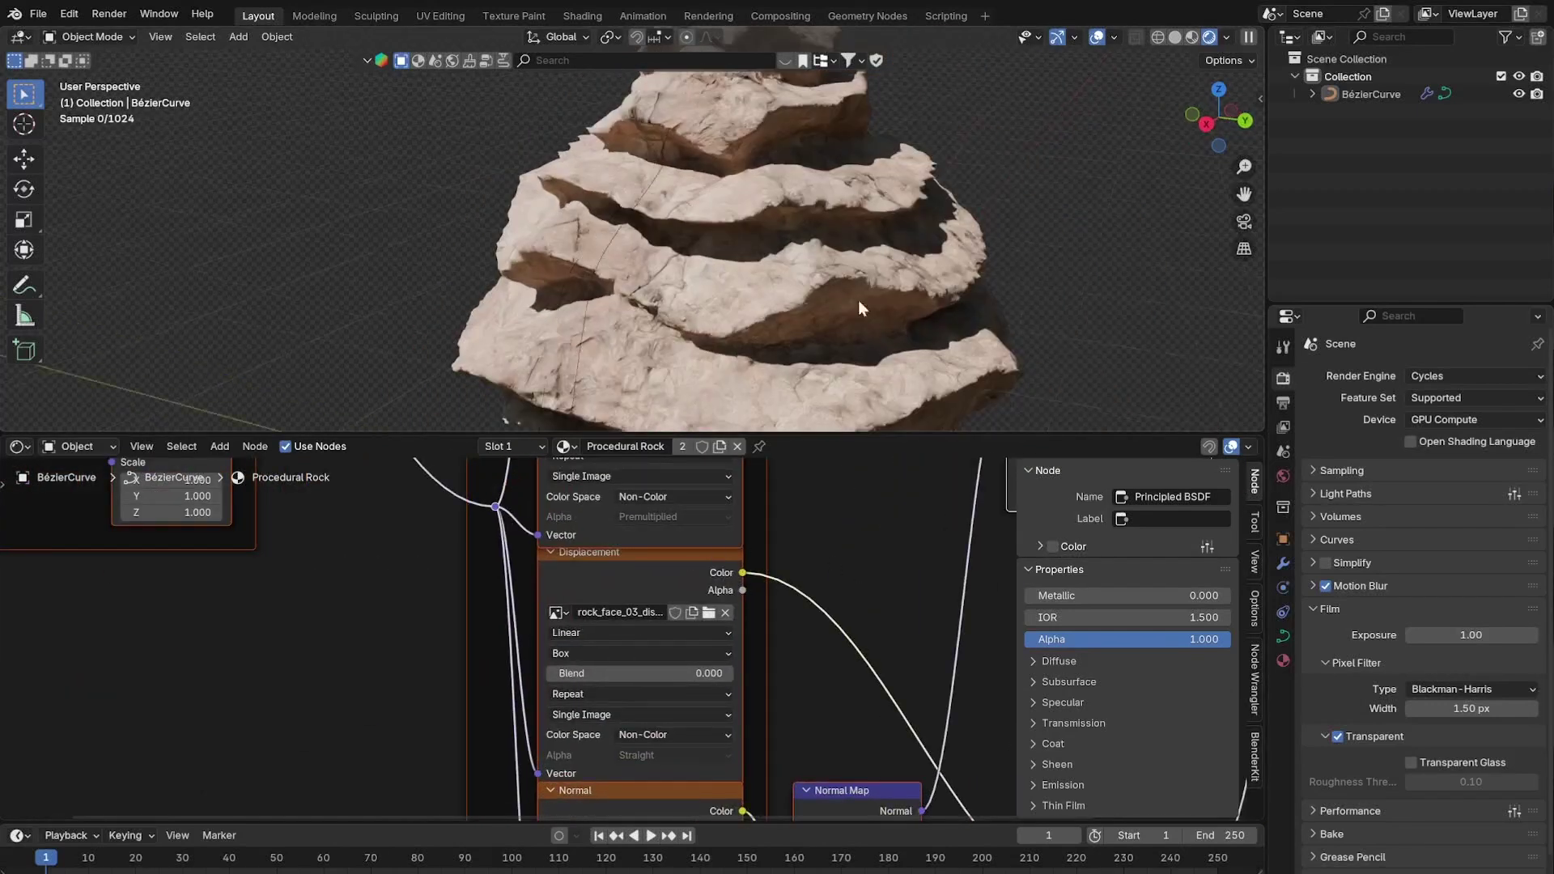
middle_drag(858, 299, 924, 213)
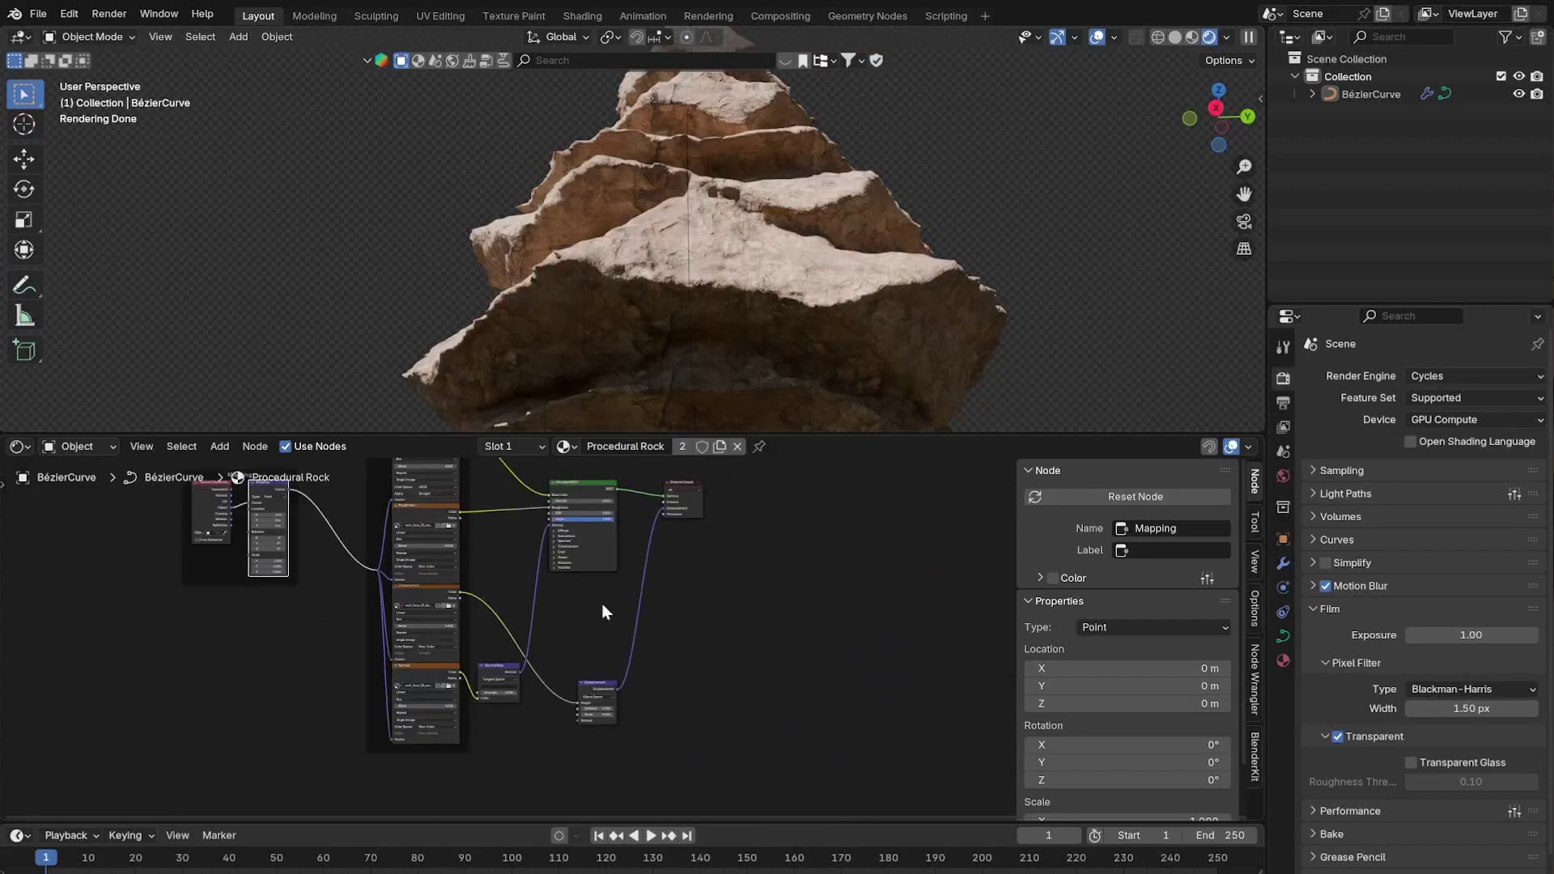
scroll(615, 615, up, 5)
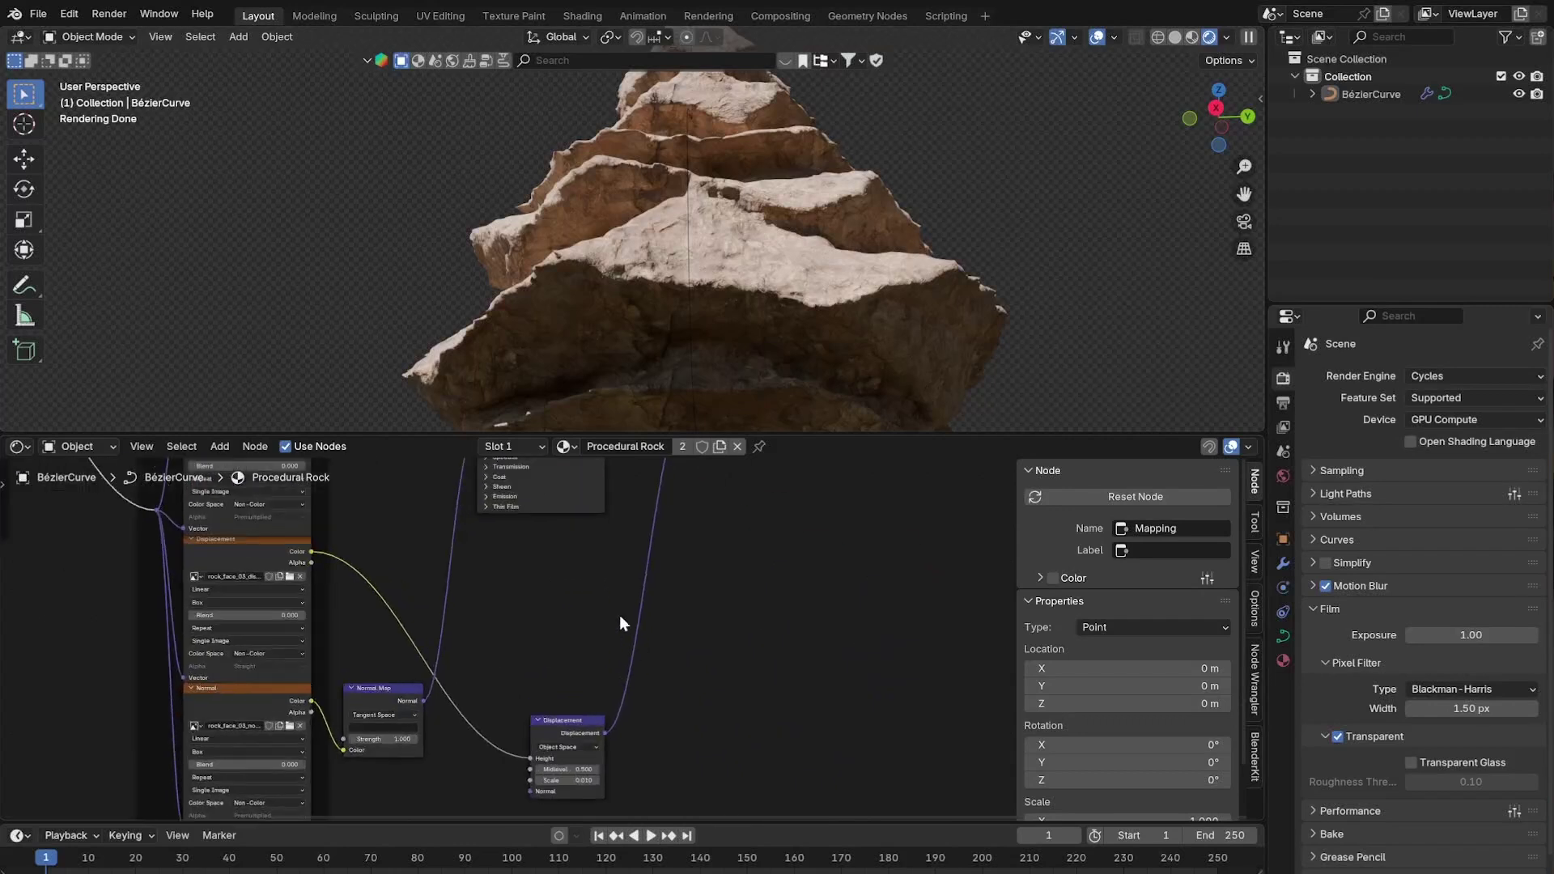
Replace the Displacement node with a Bump node inserted between the Normal Map and the Principled BSDF's Normal input.
click(552, 726)
key(x)
middle_drag(467, 593, 601, 648)
key(shift+a)
click(558, 582)
text(bum)
key(Return)
click(562, 600)
scroll(562, 599, up, 2)
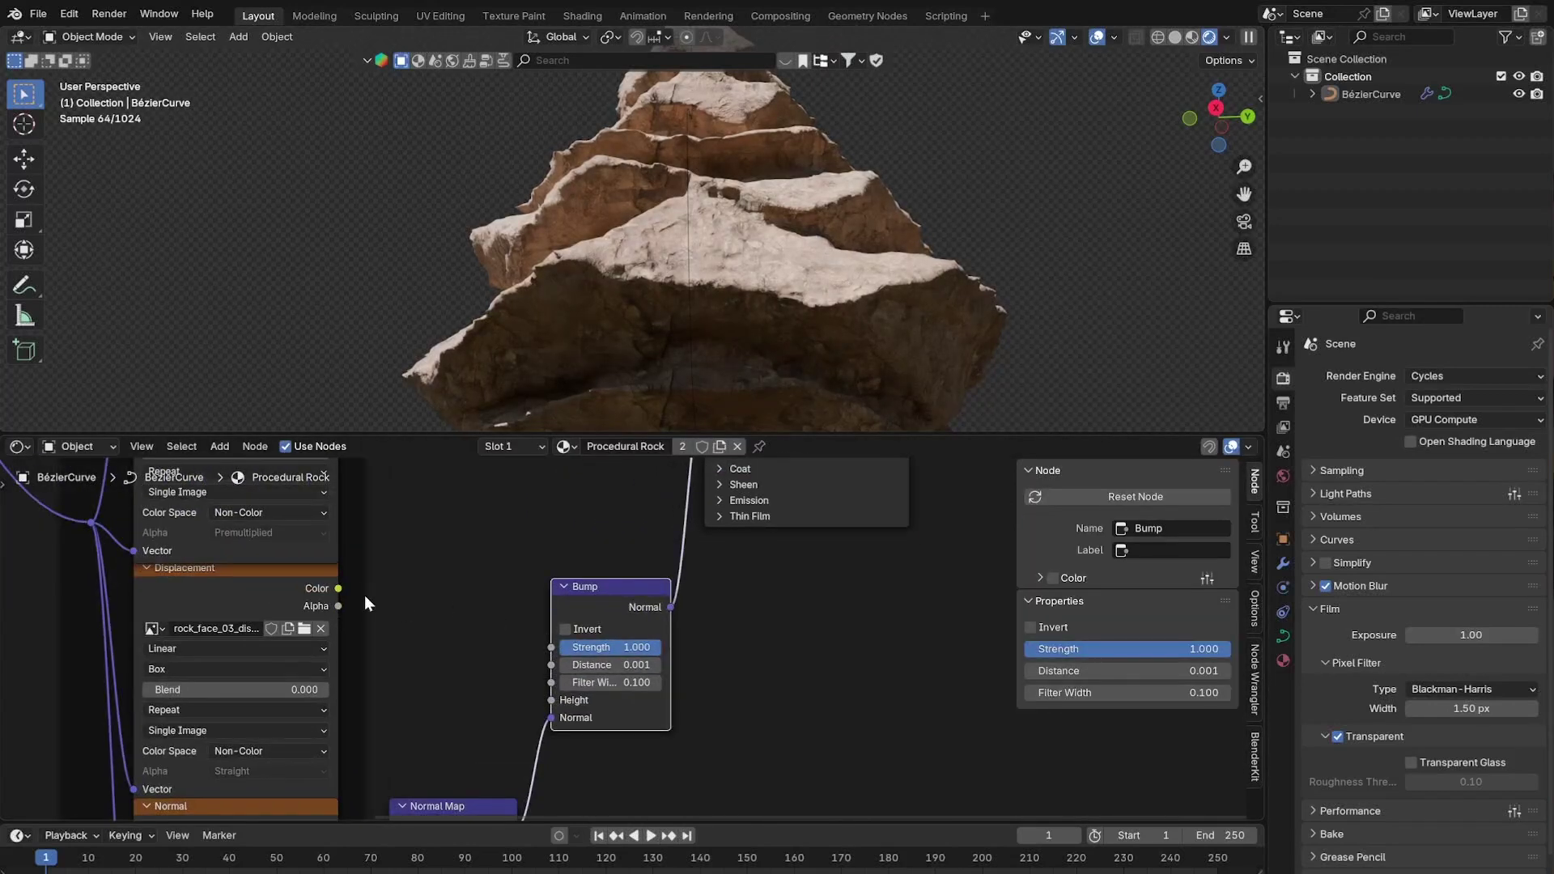
Feed the displacement texture's Color into the Bump node's Height, and set its Distance to 0.1 and its Strength to about 0.508.
drag(552, 701, 618, 666)
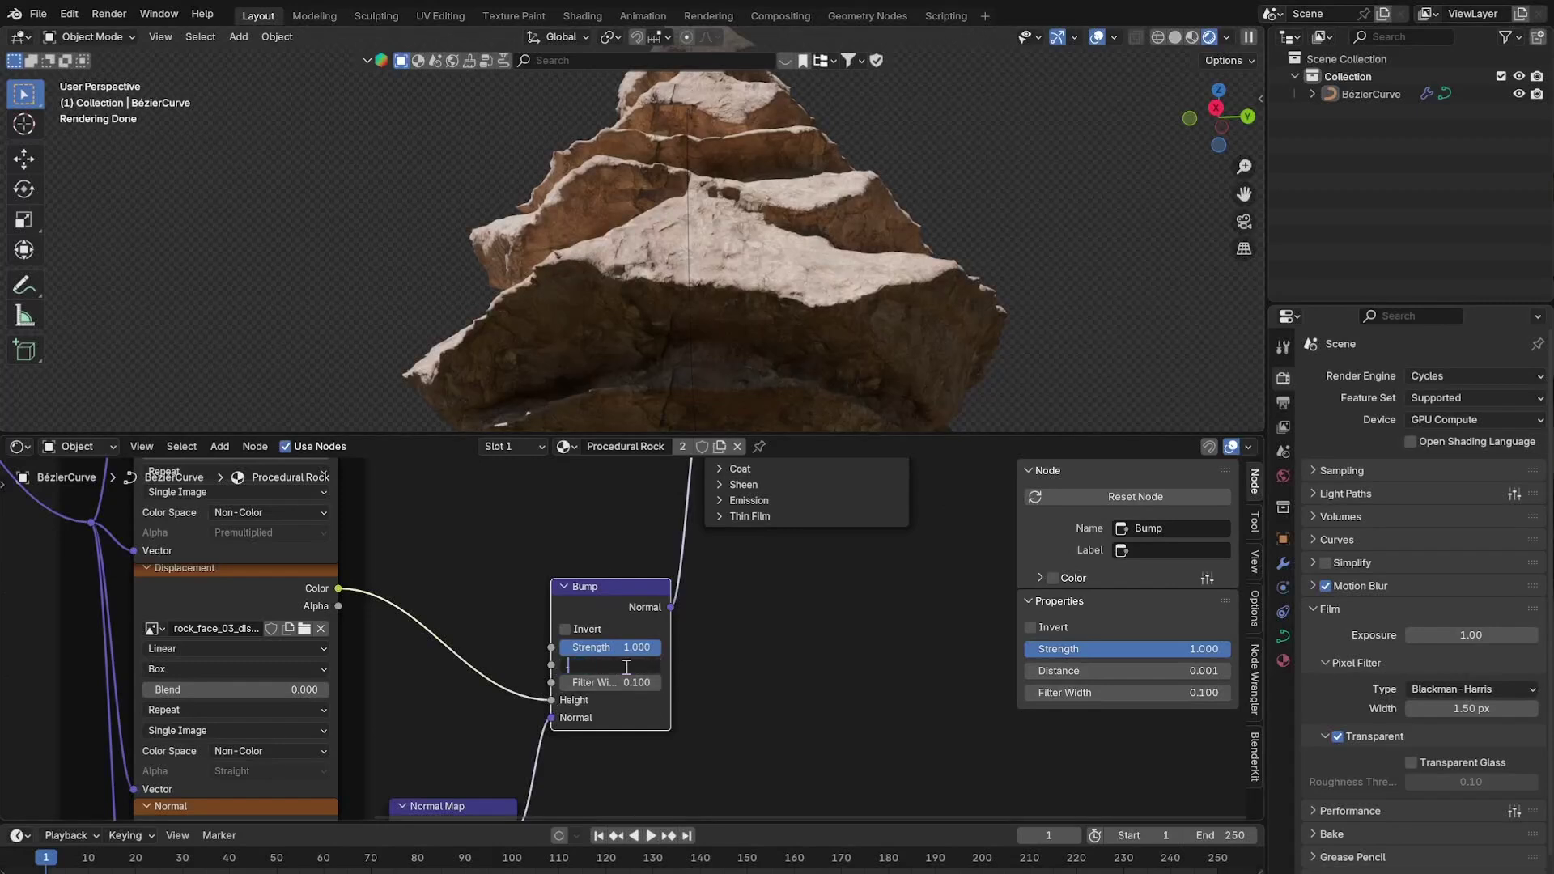
text(.1)
key(Return)
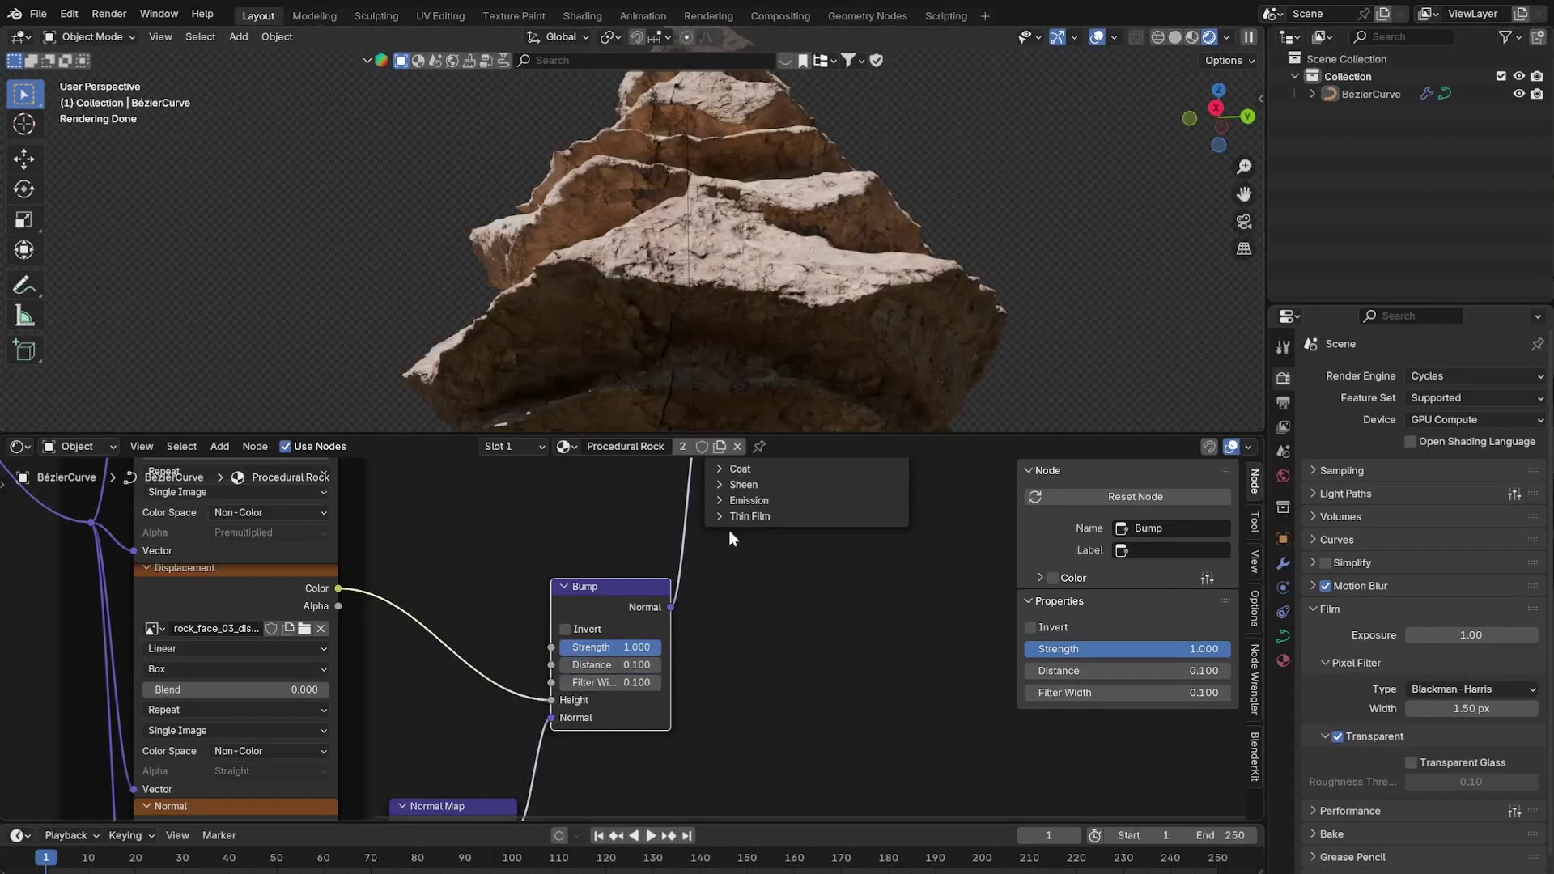
middle_drag(777, 275, 803, 304)
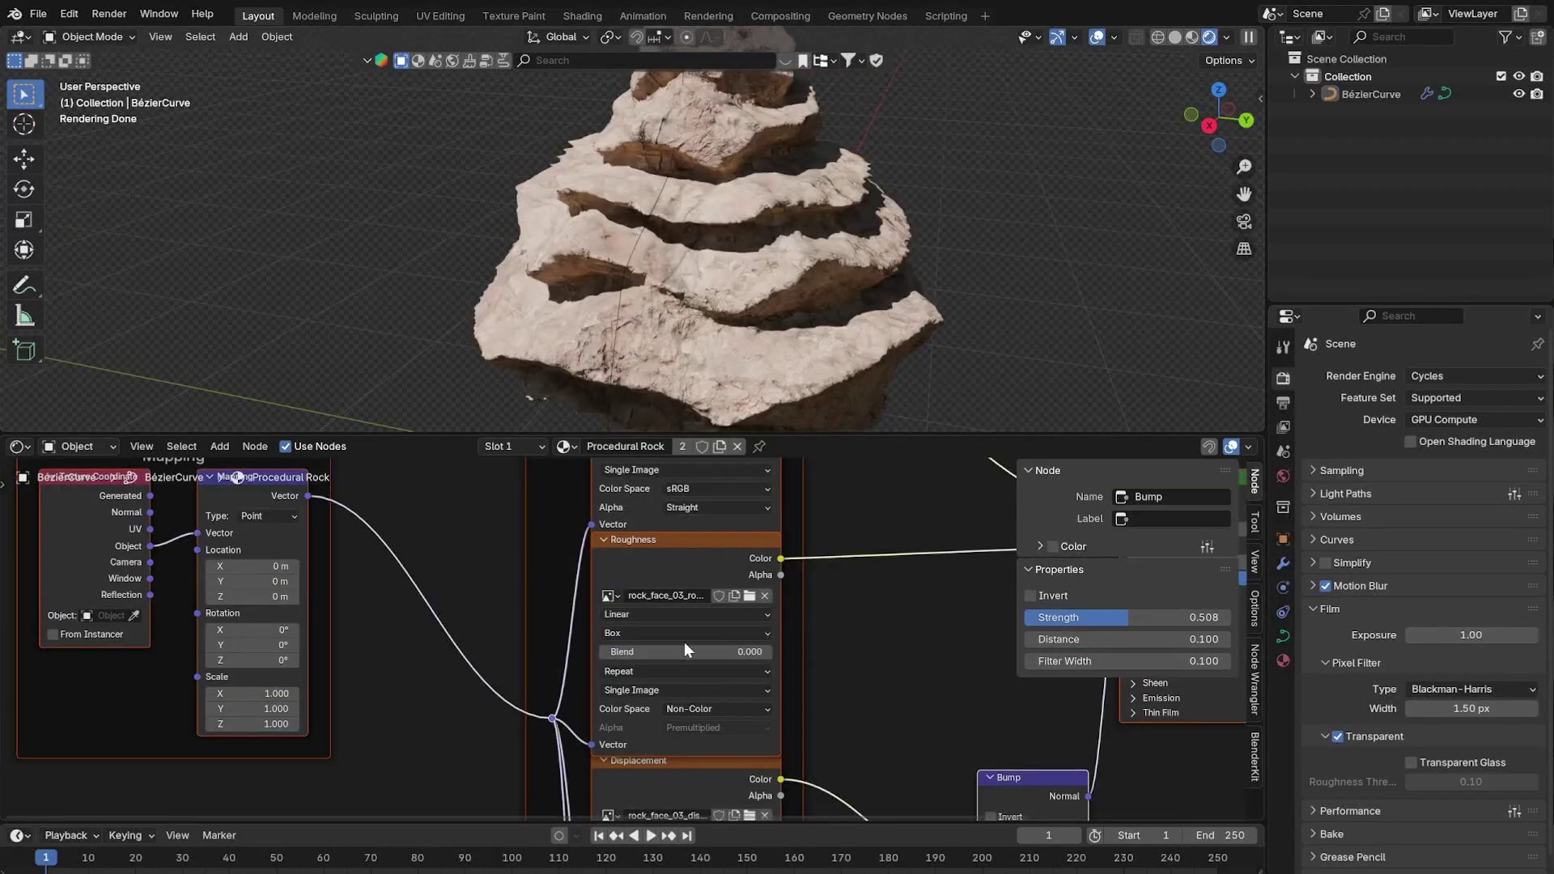
Set the box projection Blend of all the image texture nodes to 0.3.
drag(683, 652, 645, 652)
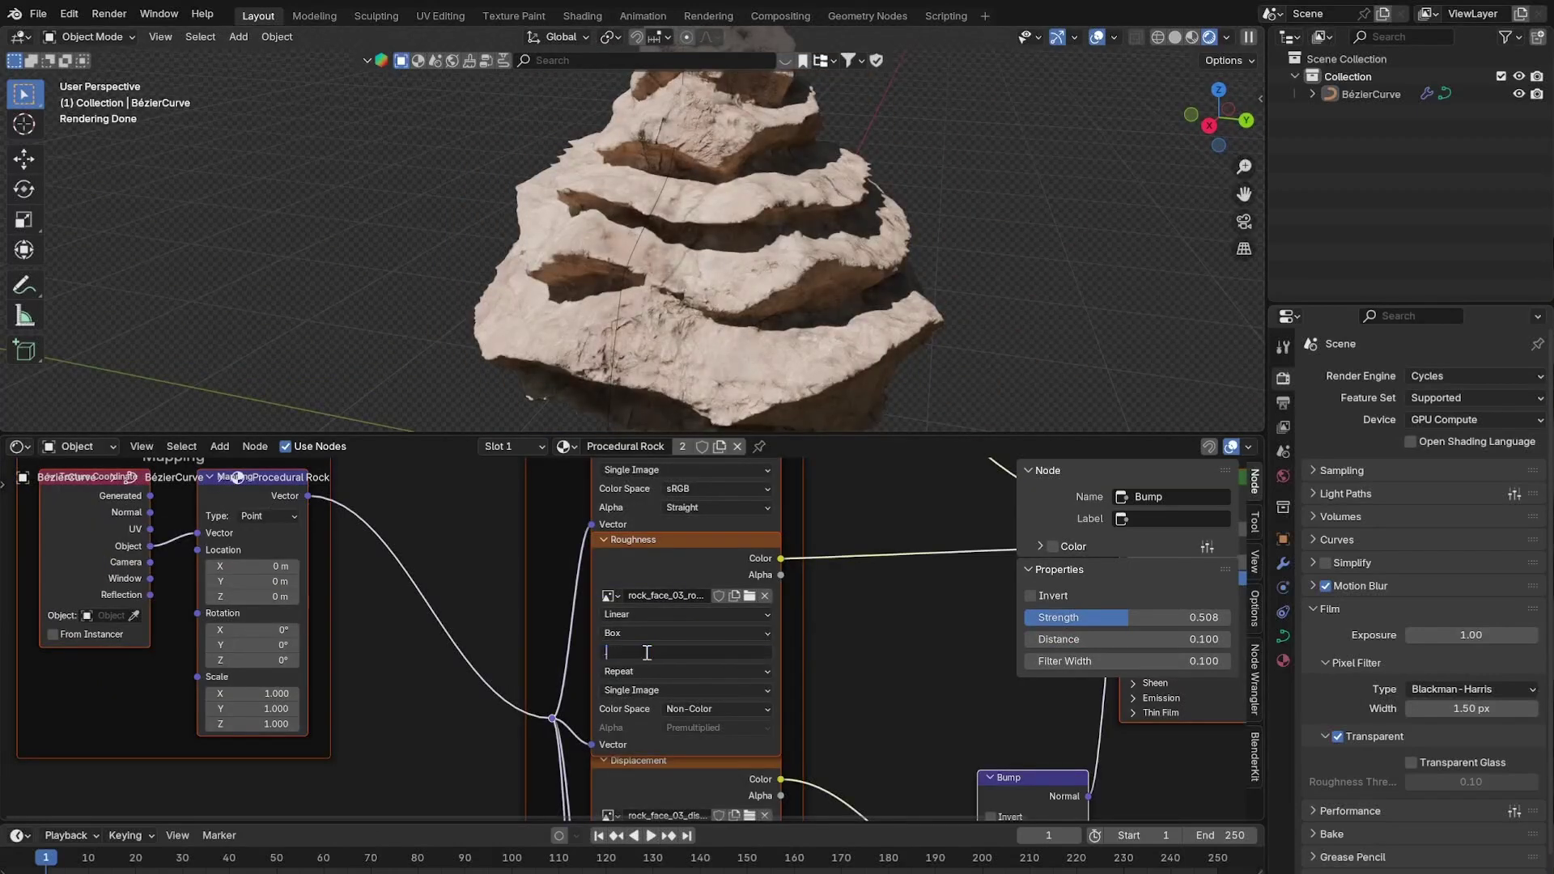
key(Return)
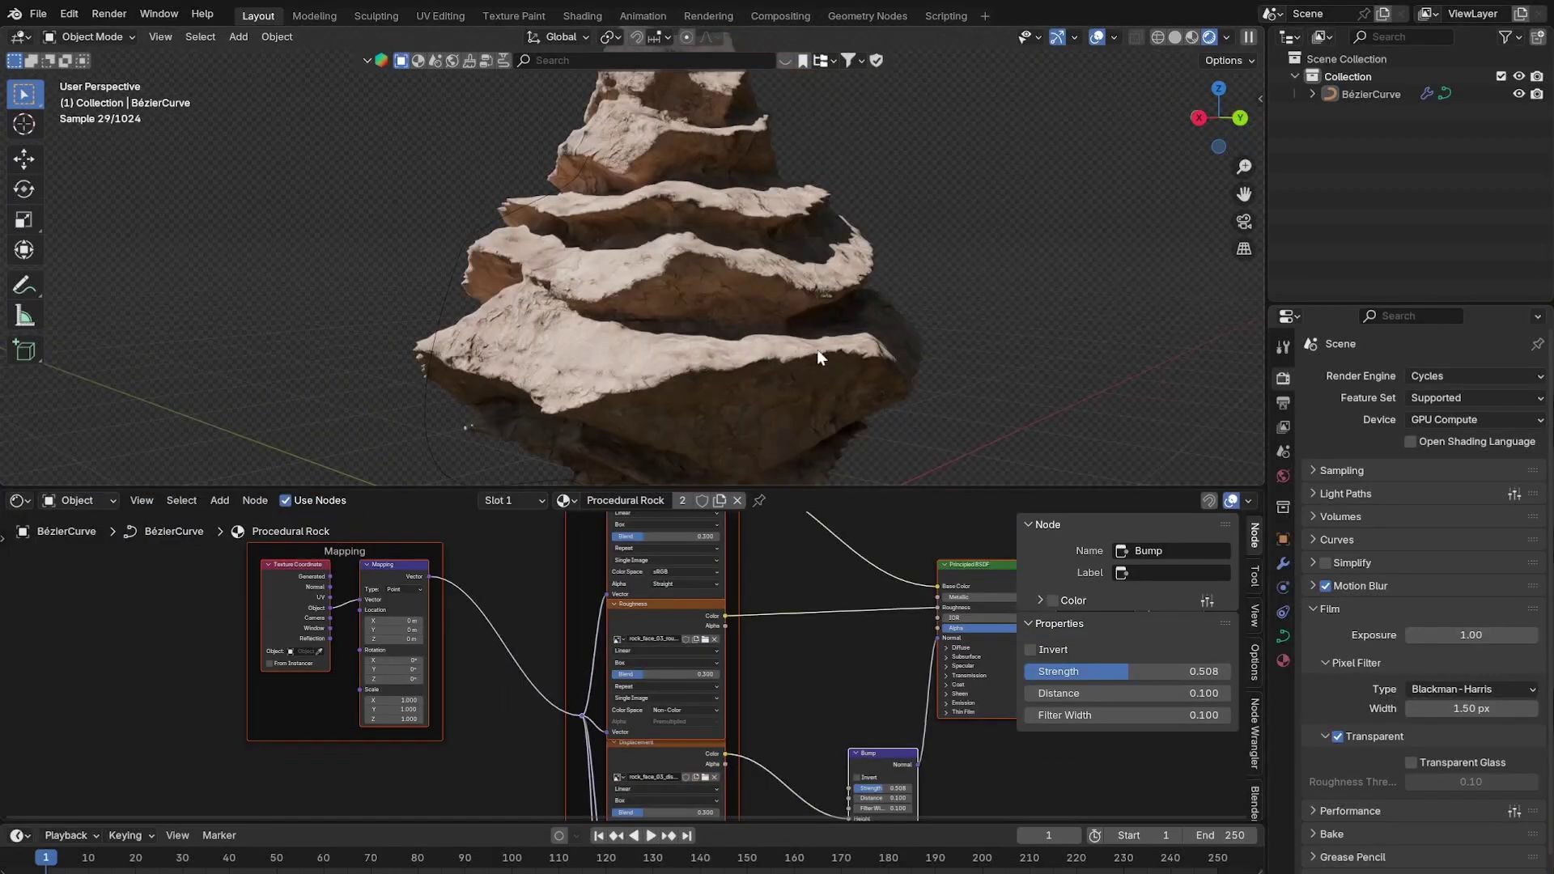
Move the Principled BSDF and Material Output nodes farther away from the texture nodes to free space for more nodes.
scroll(824, 697, down, 6)
middle_drag(880, 631, 515, 657)
scroll(661, 657, up, 6)
drag(645, 597, 746, 615)
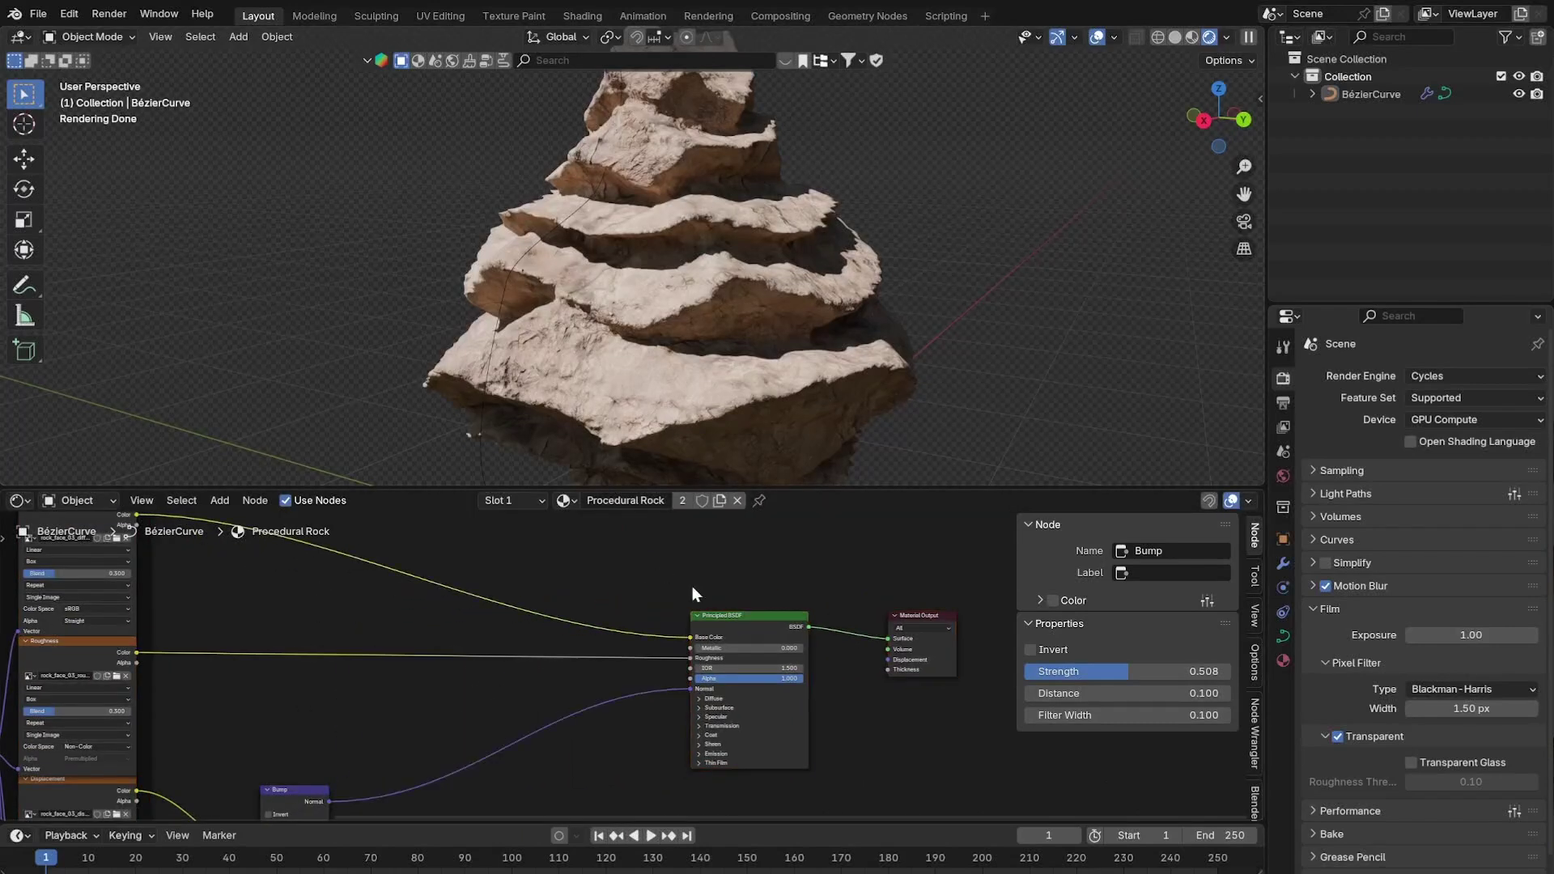
middle_drag(485, 748, 706, 573)
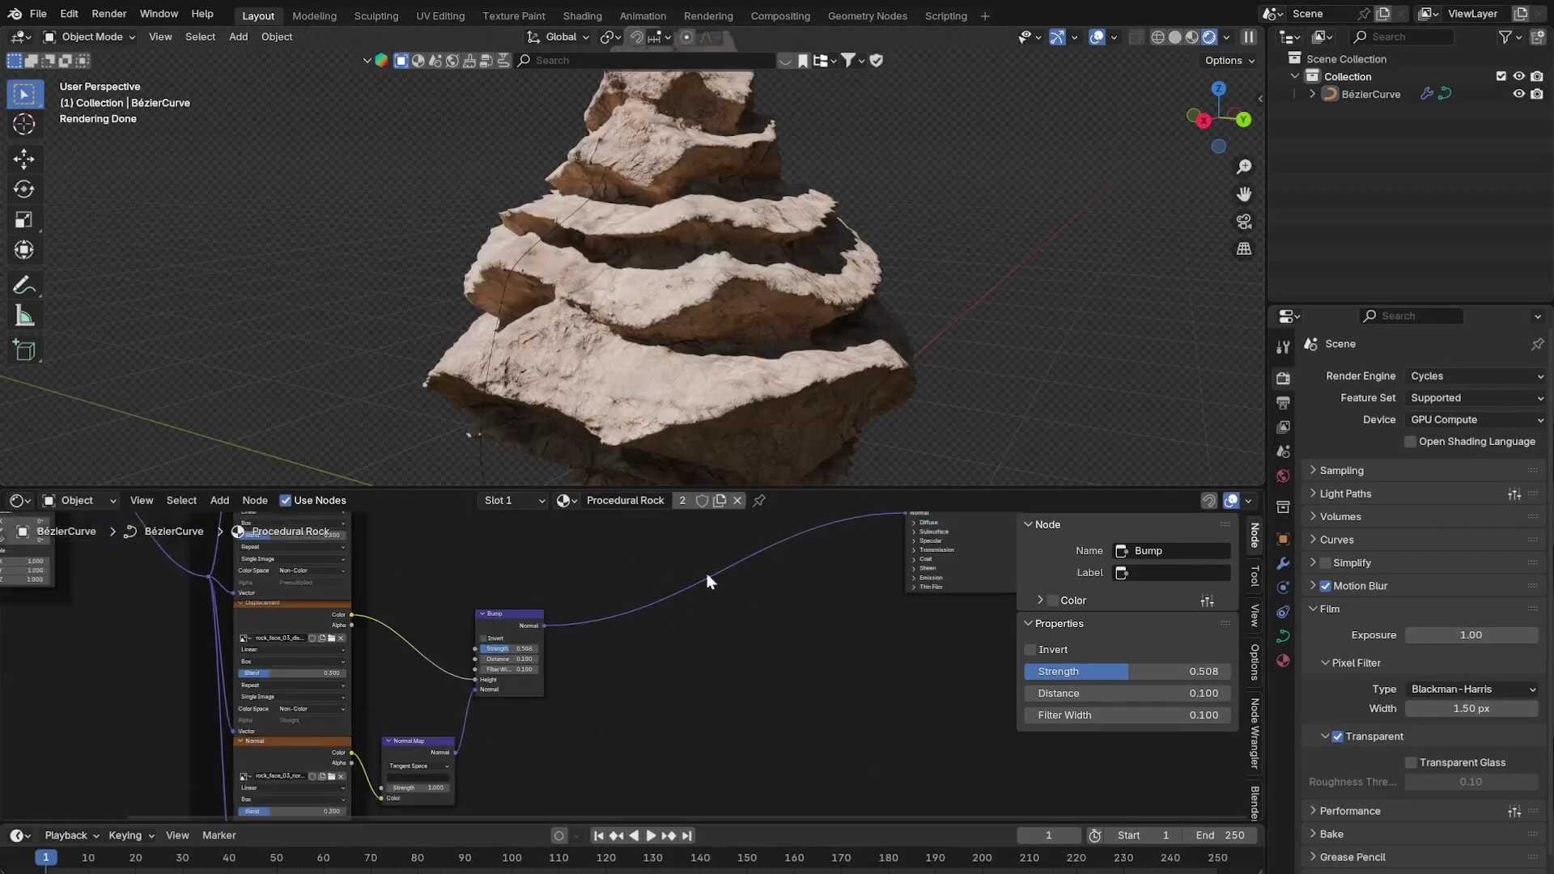
scroll(635, 639, up, 5)
key(shift+a)
click(755, 536)
key(Escape)
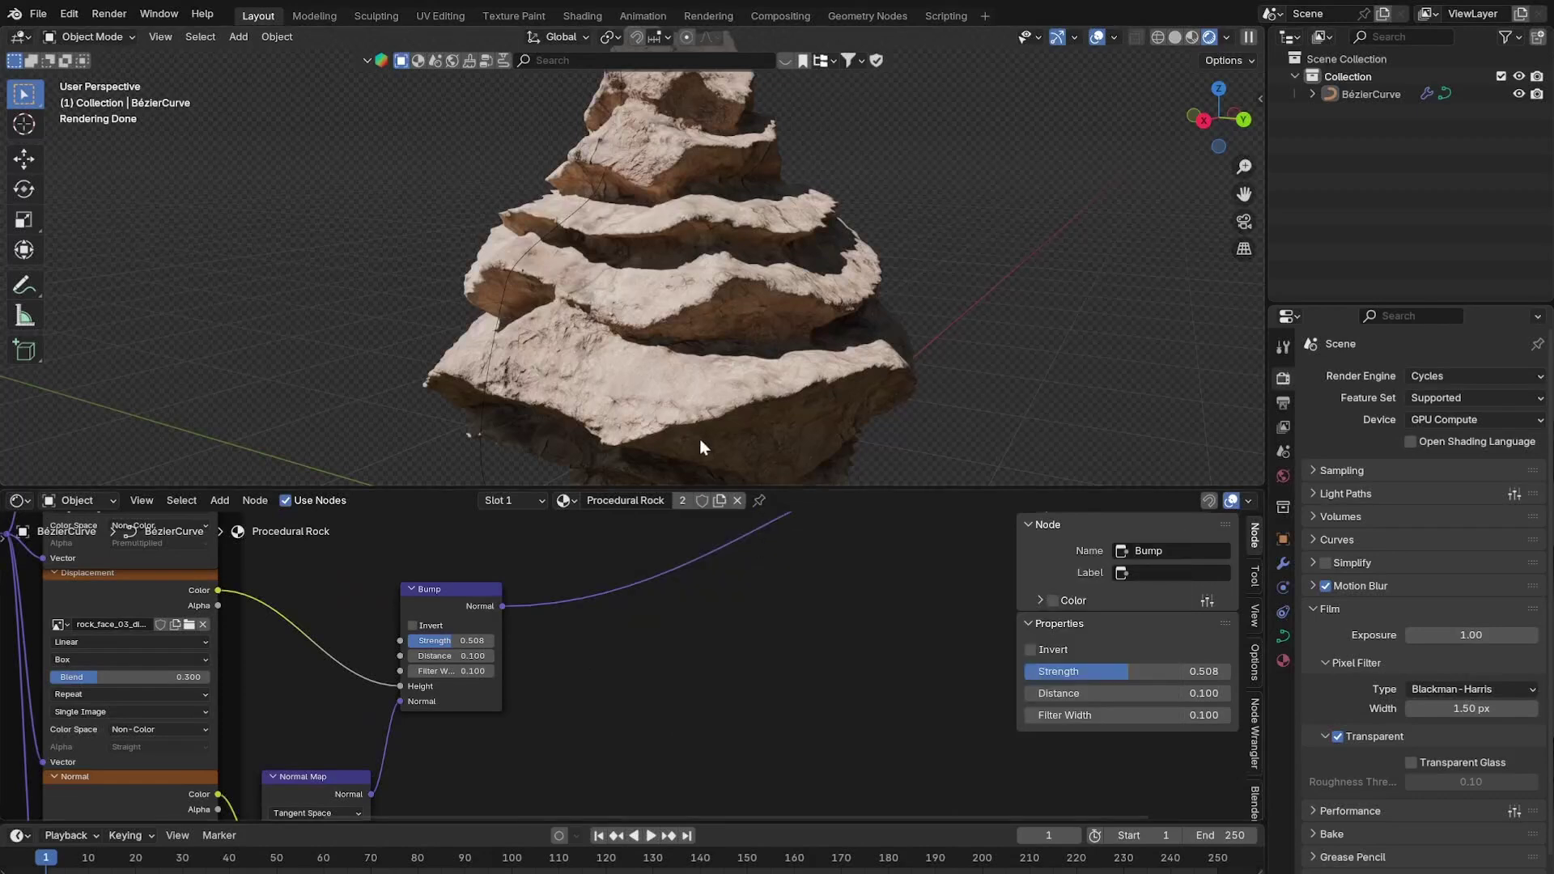
Add a Noise Texture node near the Bump node and preview its output on the rock.
key(shift+a)
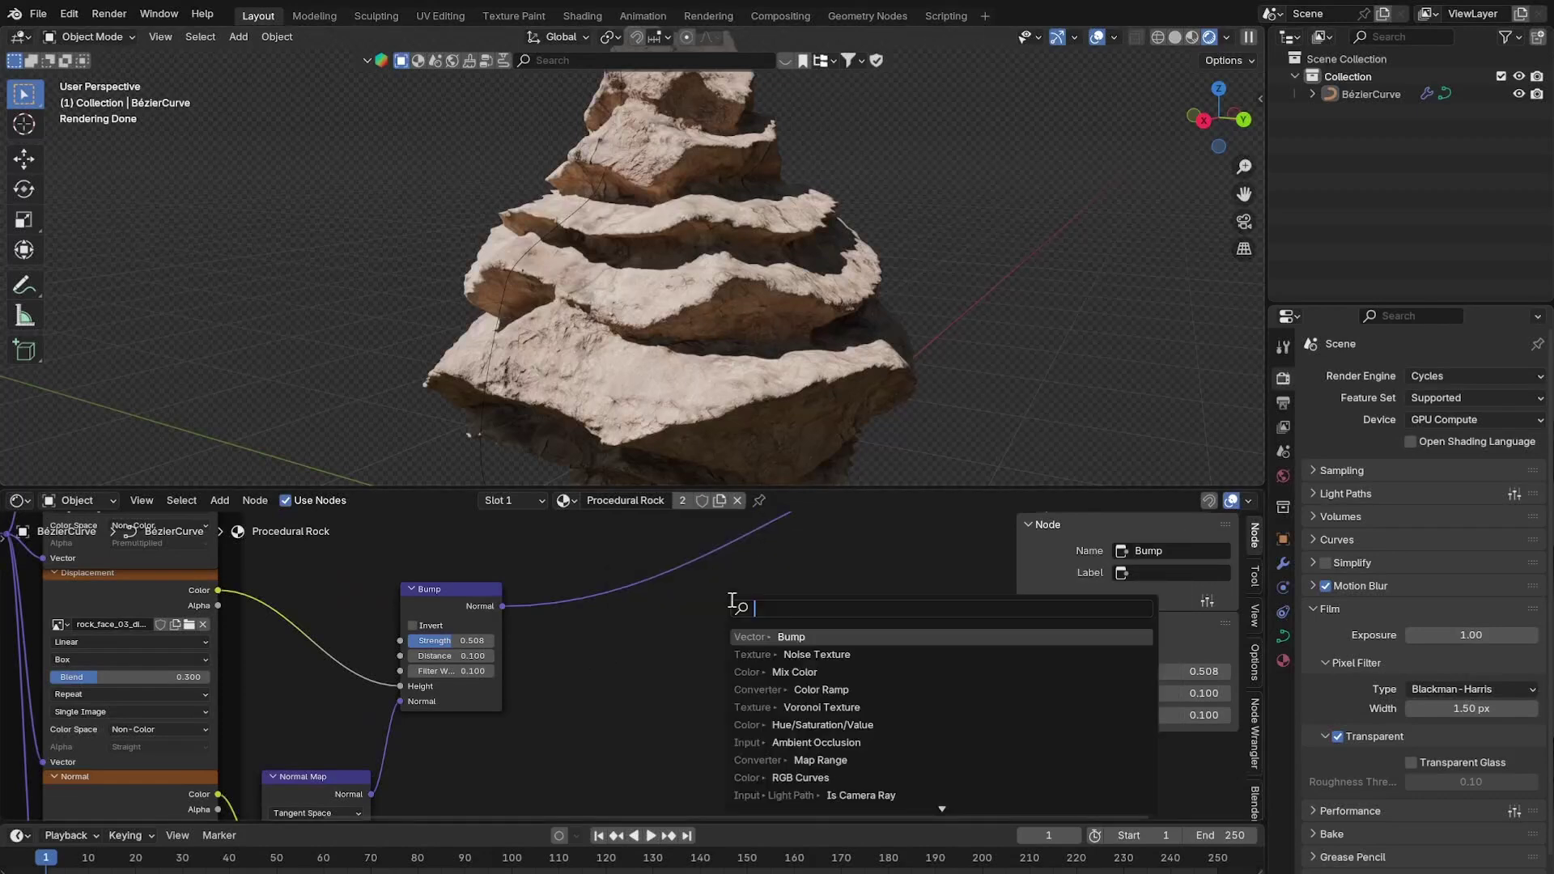
text(noise)
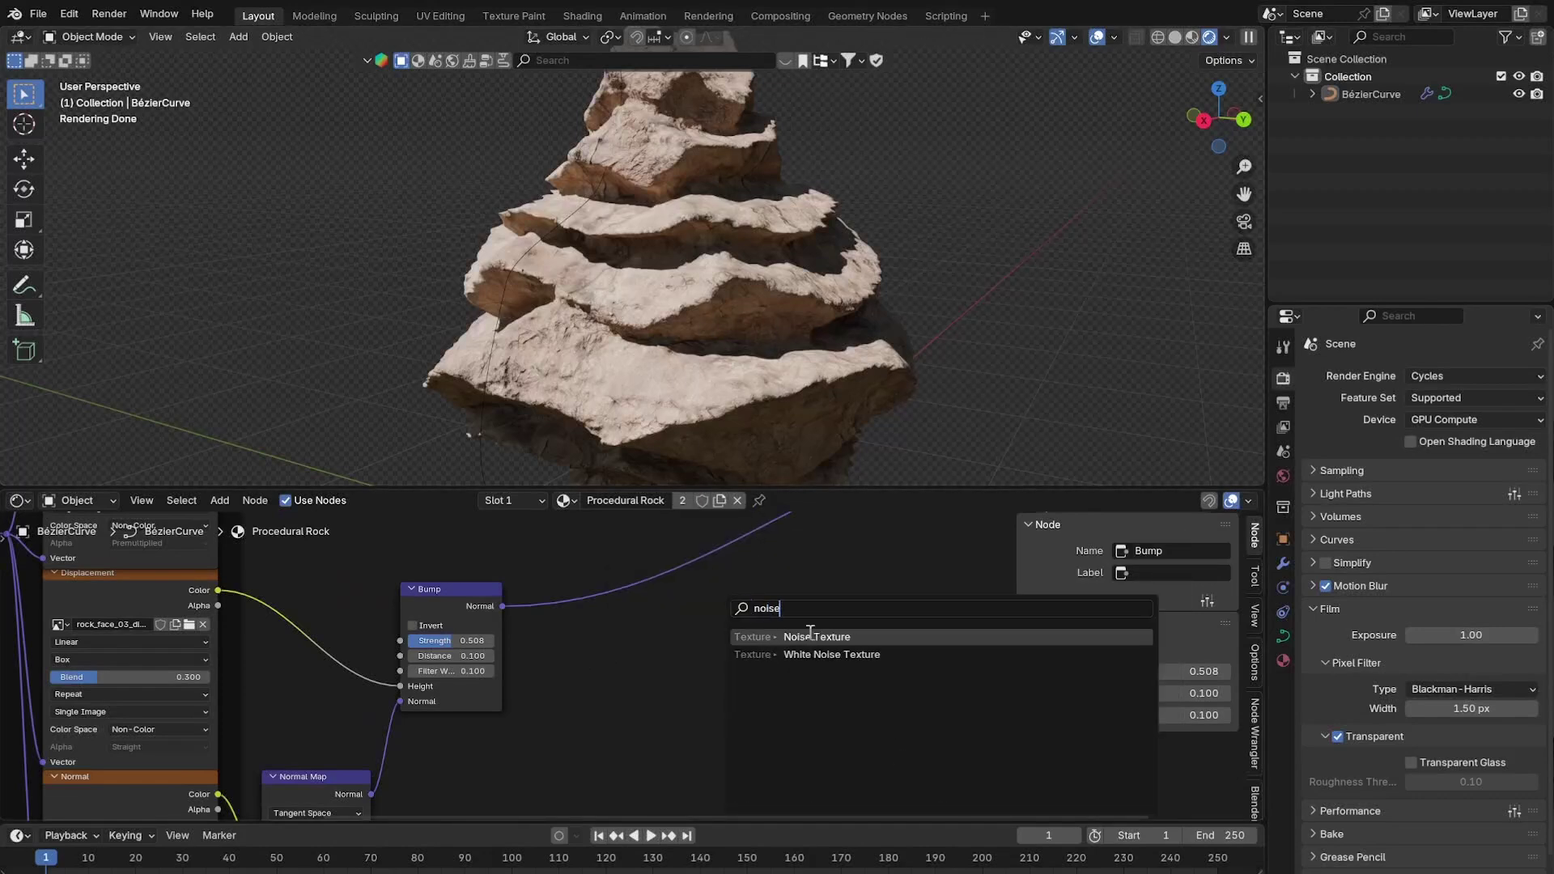
click(833, 636)
click(584, 686)
scroll(562, 628, down, 2)
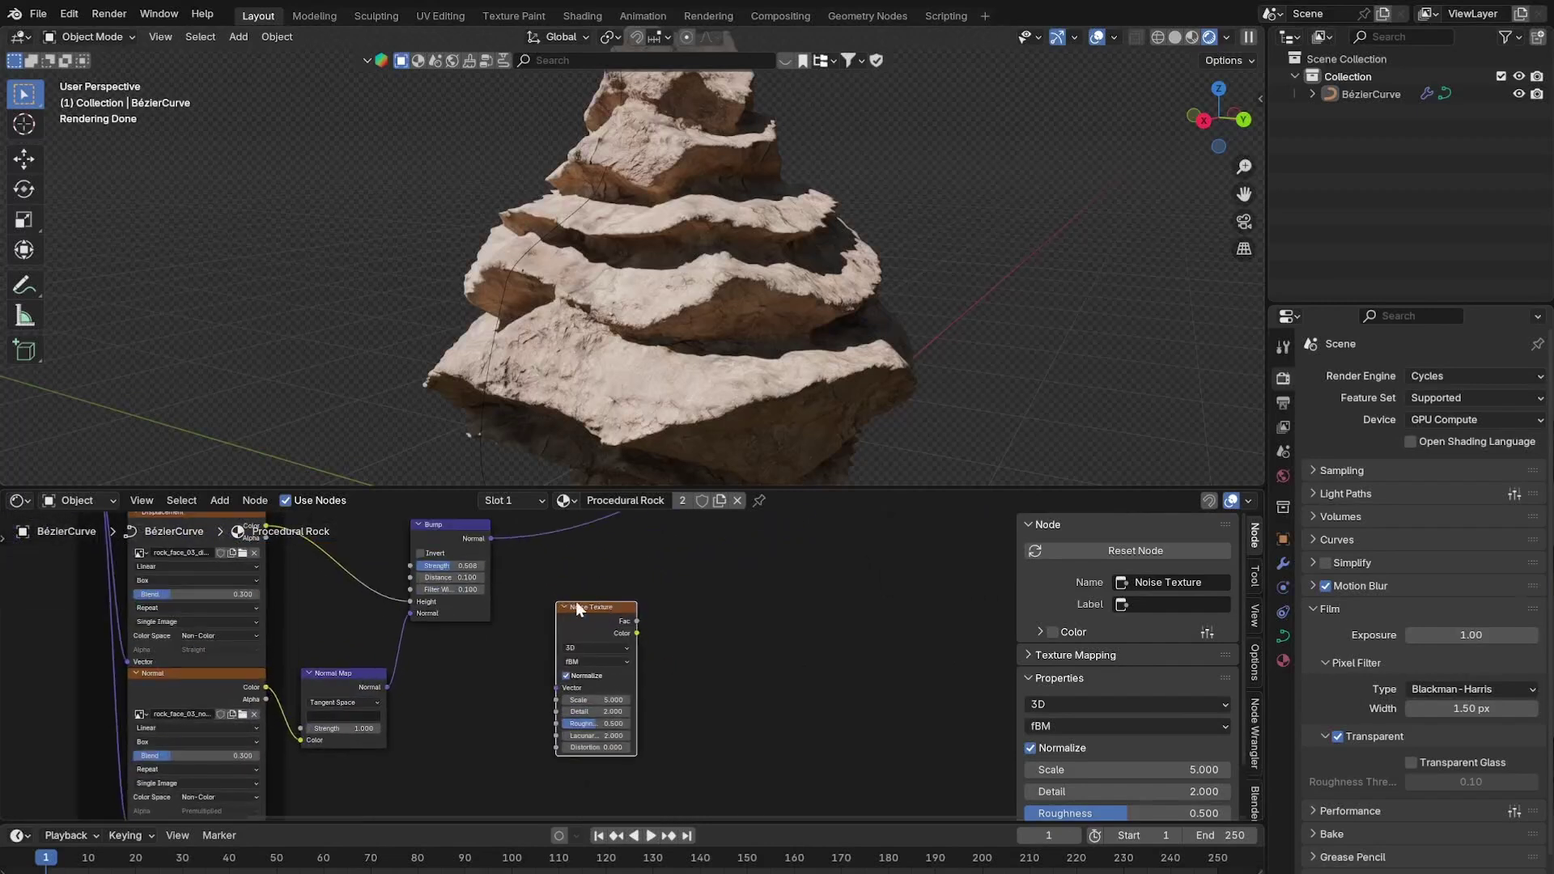
middle_drag(488, 642, 493, 609)
ctrl+shift+click(568, 618)
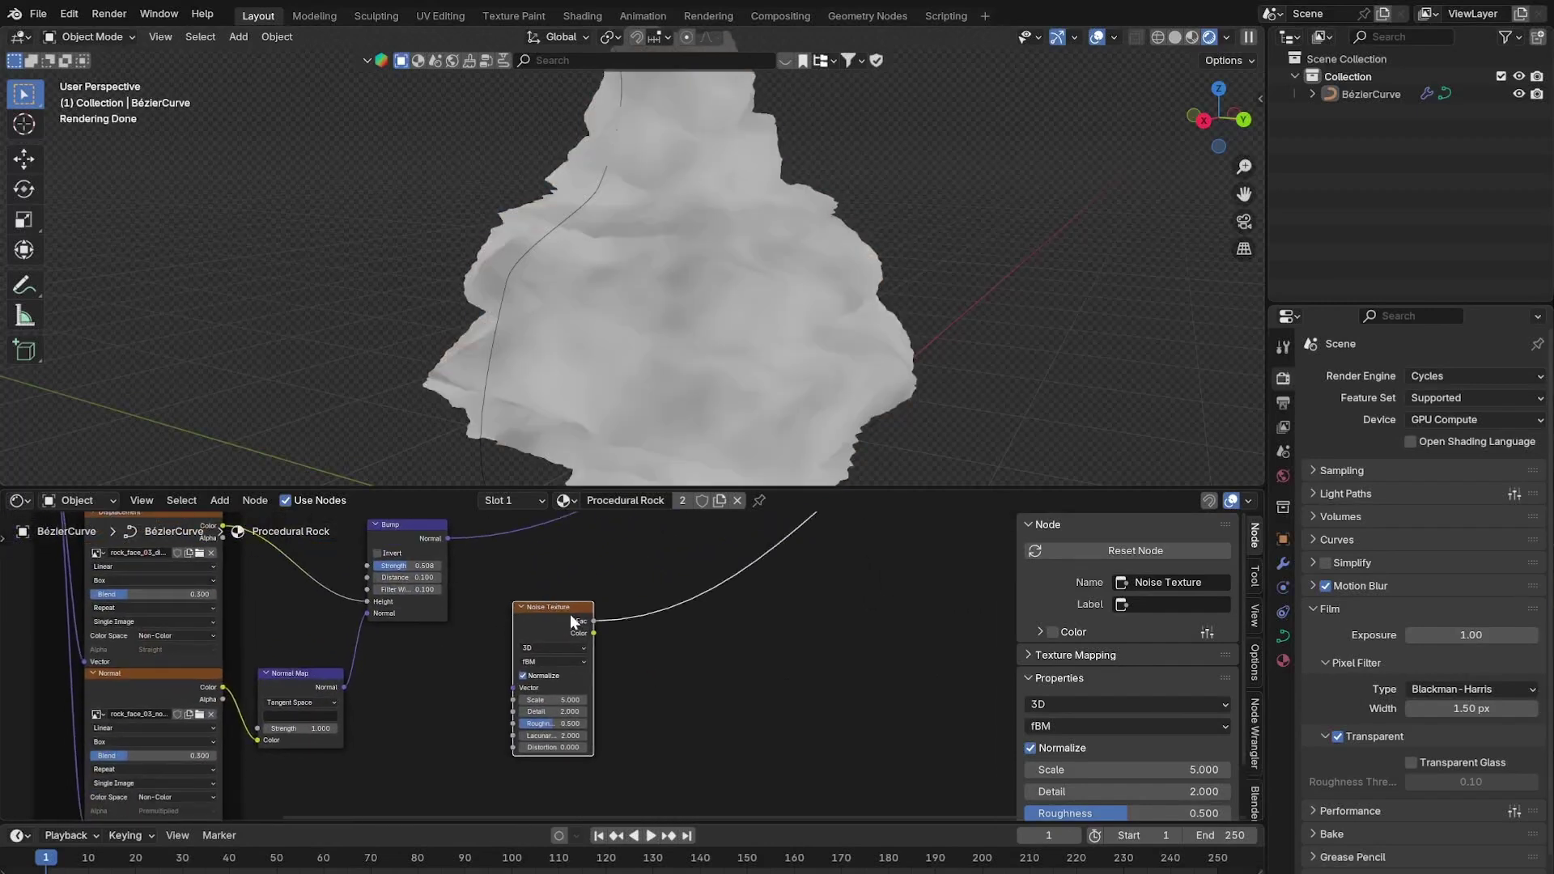
Add Texture Coordinate and Mapping nodes to the Noise Texture and raise the Mapping's Z scale to about 32.
key(ctrl+t)
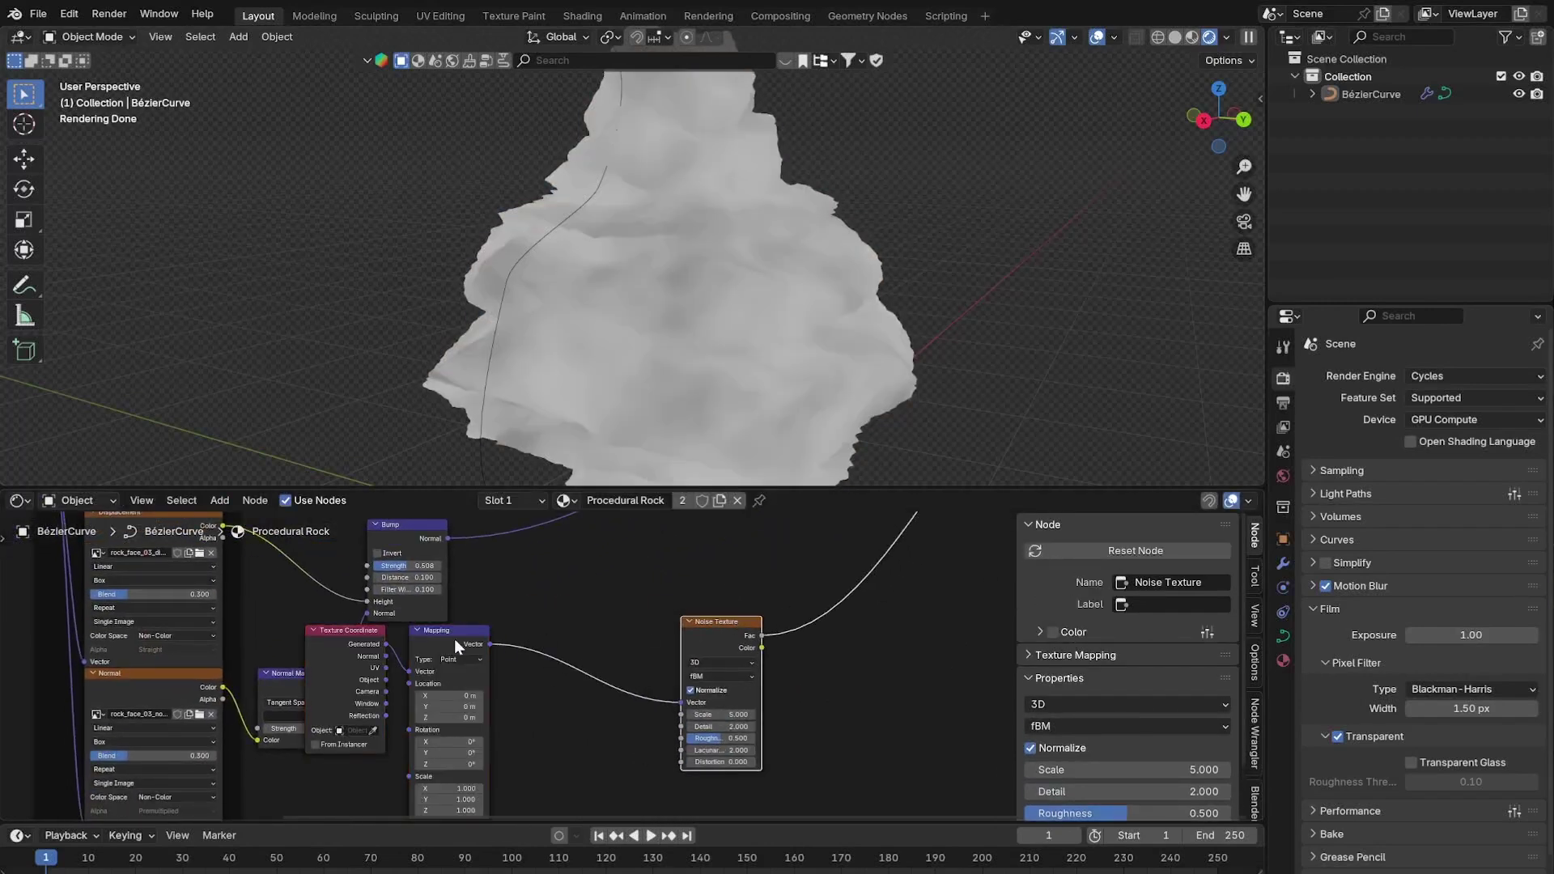
click(332, 664)
scroll(526, 716, up, 2)
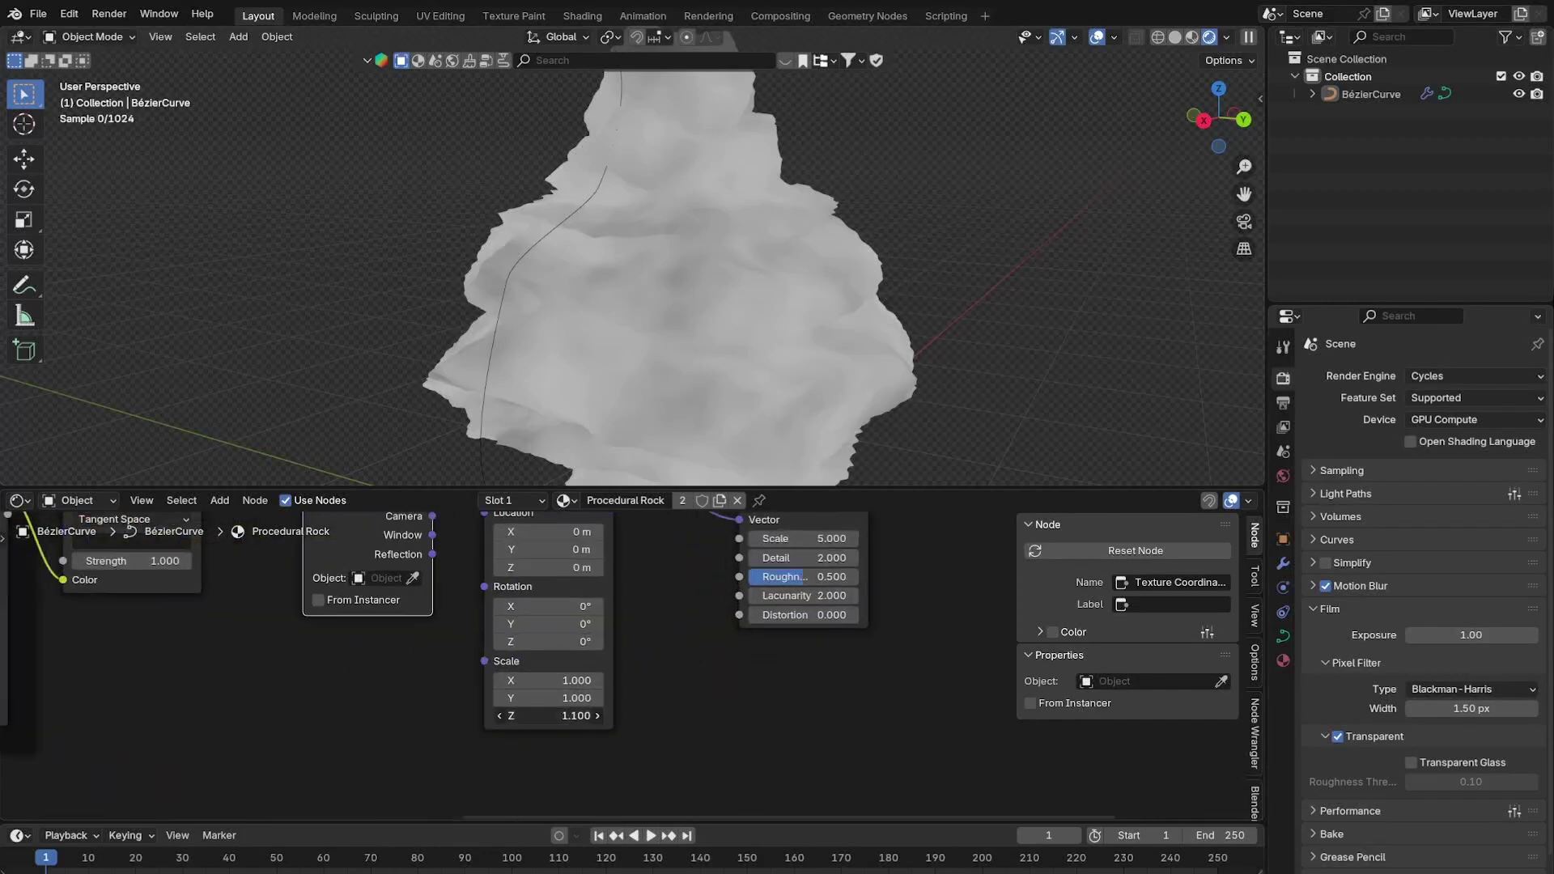
drag(550, 716, 946, 715)
Duplicate the Bump node onto the link between the first Bump and the shader, and move the shader and output nodes farther away.
scroll(688, 538, down, 3)
middle_drag(688, 538, 410, 818)
middle_drag(194, 716, 402, 673)
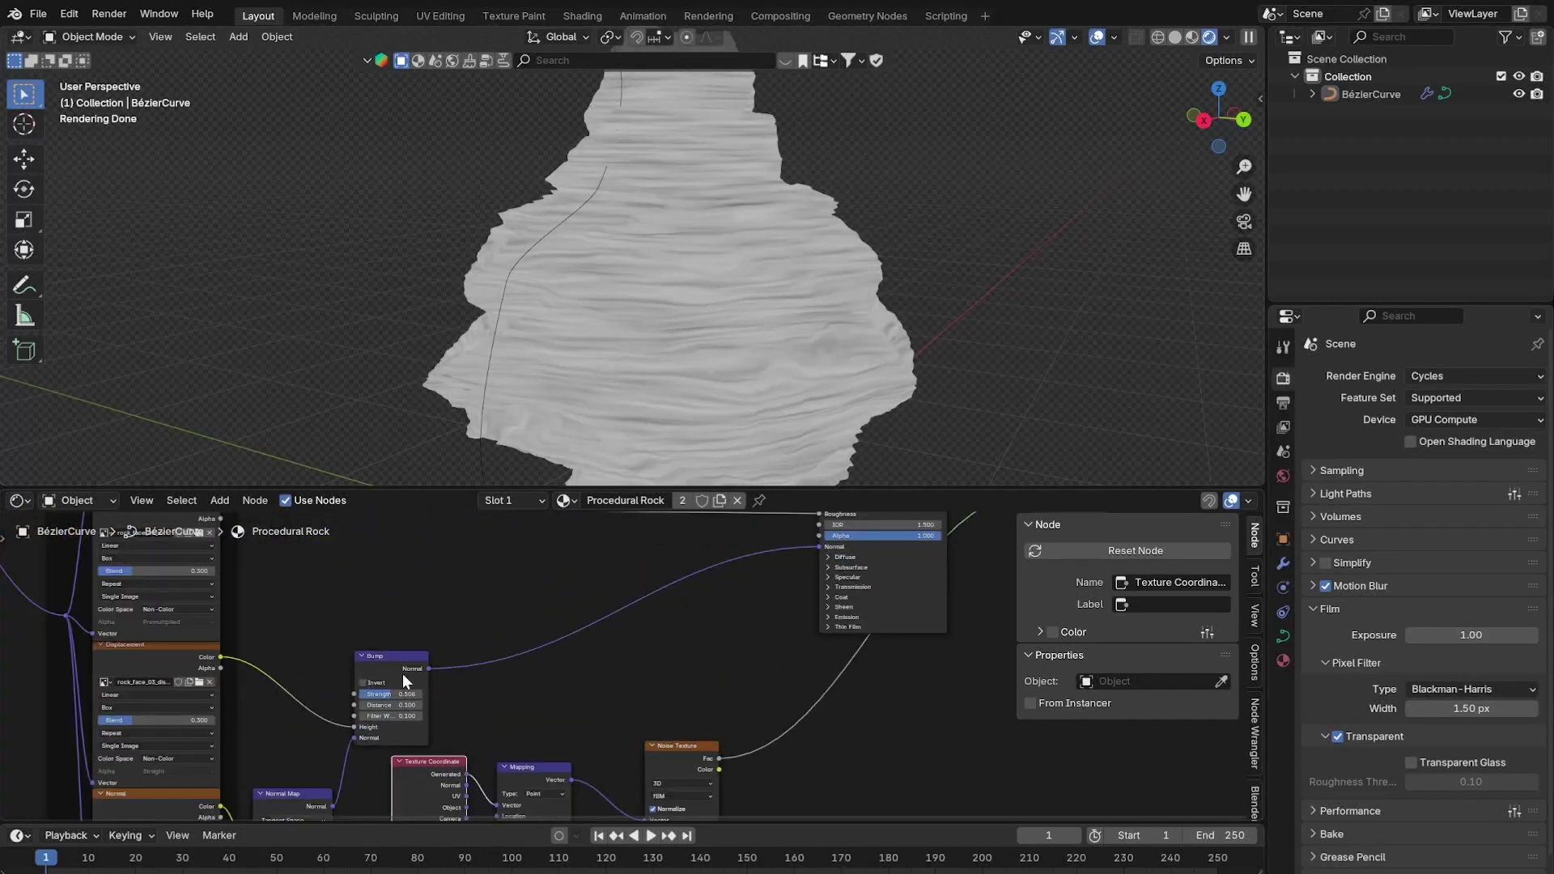
click(391, 657)
key(shift+d)
click(628, 602)
scroll(623, 572, down, 2)
drag(586, 537, 1105, 677)
drag(630, 623, 845, 628)
Send the Principled BSDF back to the Material Output and connect the Noise Texture's Fac to the second Bump's Height.
scroll(957, 566, up, 3)
middle_drag(956, 567, 891, 578)
ctrl+shift+click(943, 550)
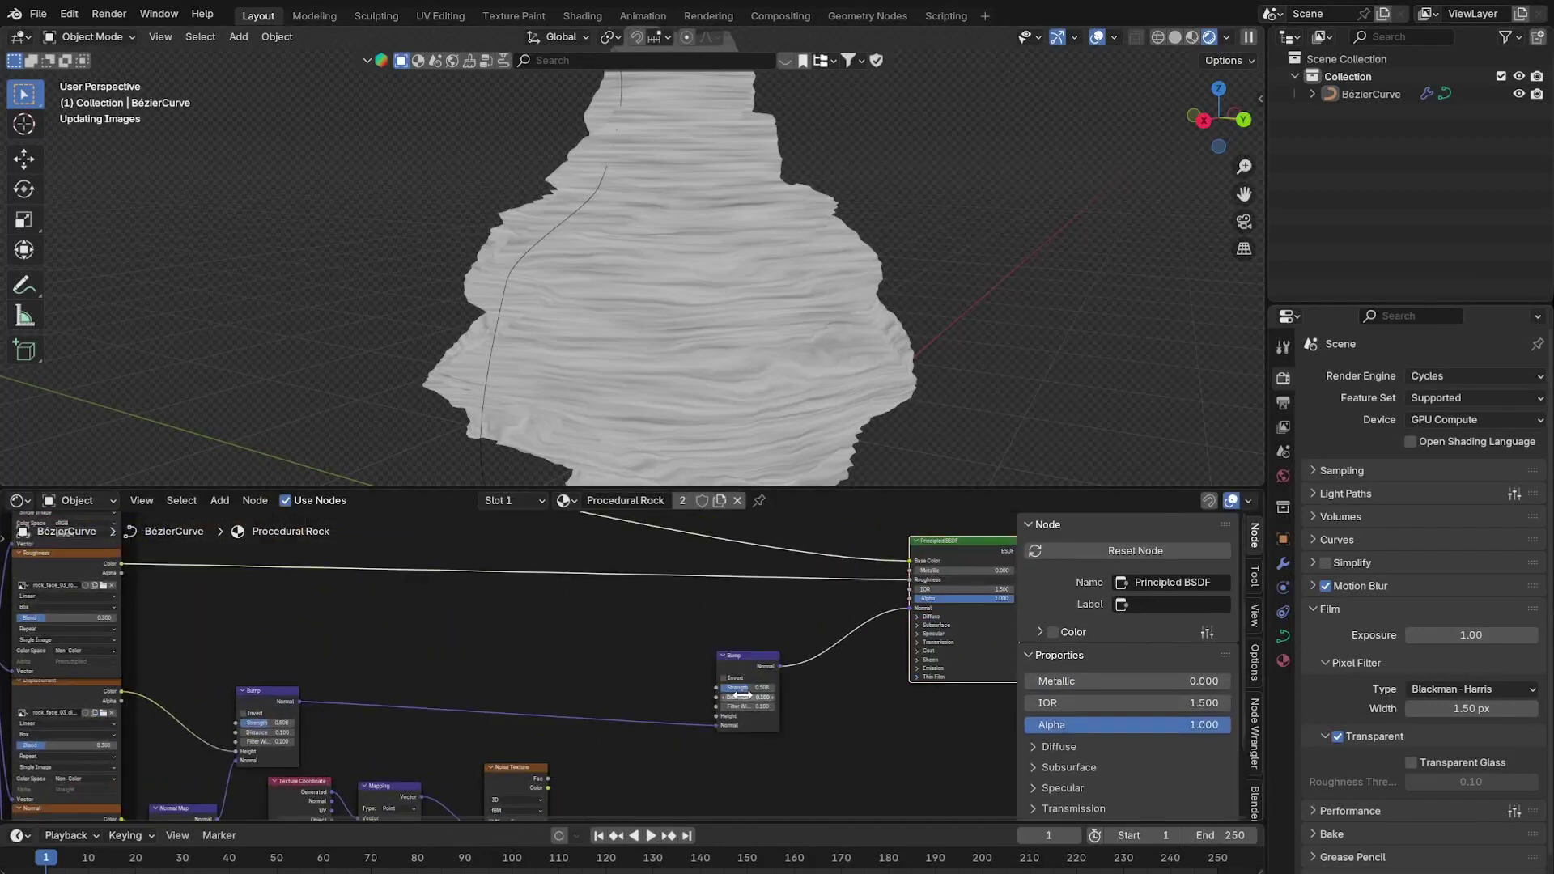
middle_drag(628, 768, 672, 669)
scroll(672, 668, up, 5)
drag(557, 684, 809, 594)
scroll(803, 639, up, 1)
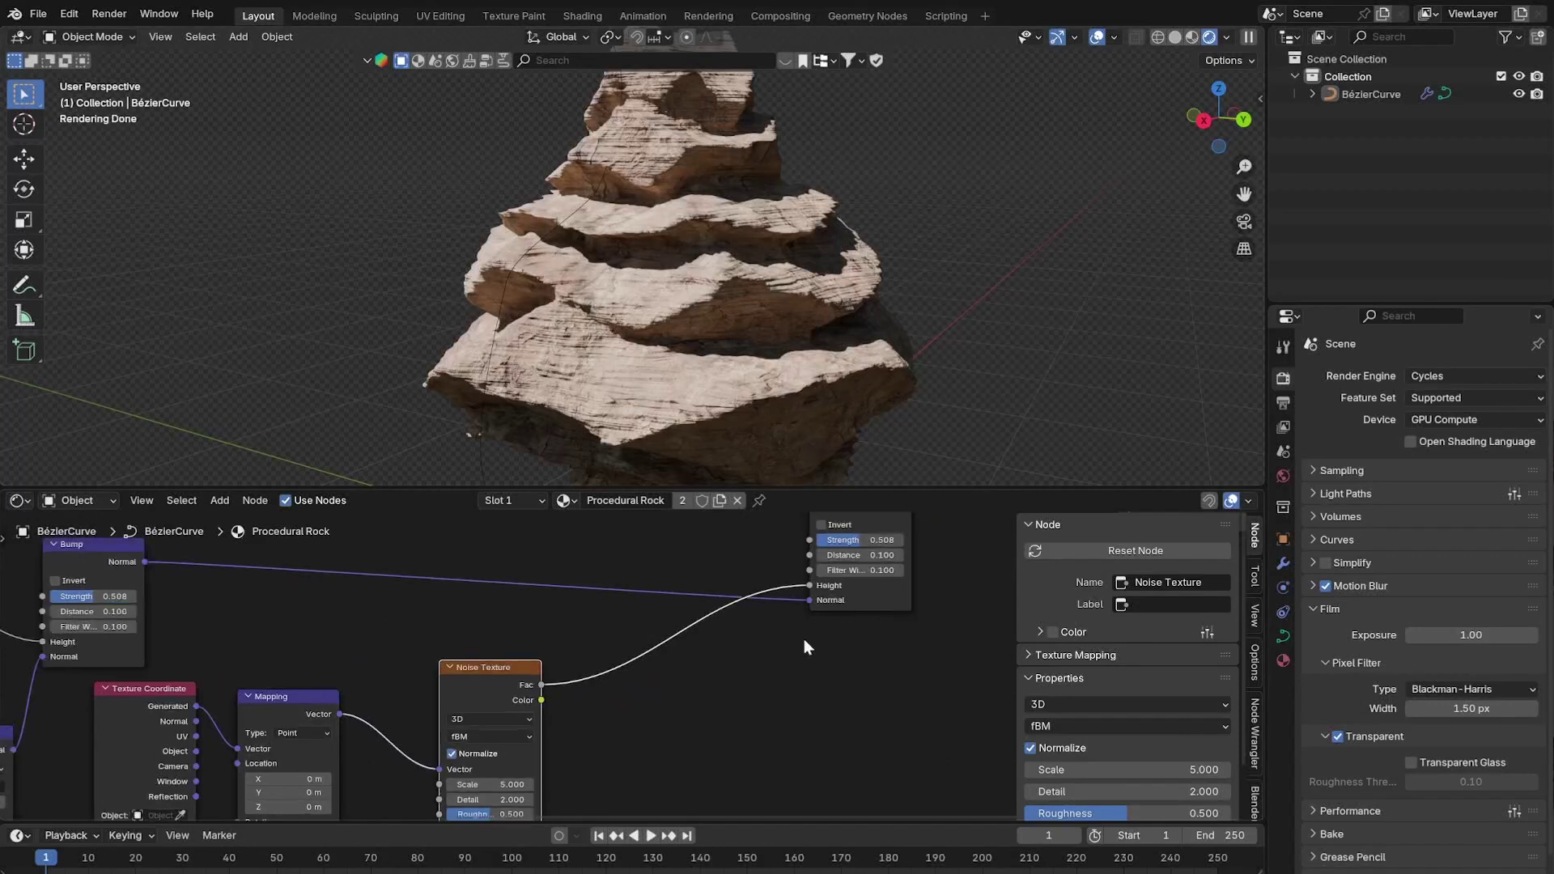
Set the second Bump node's Strength to 1 and the Noise Texture's Scale to 2.65, and move that Bump closer to the noise nodes.
click(860, 539)
text(1)
key(Return)
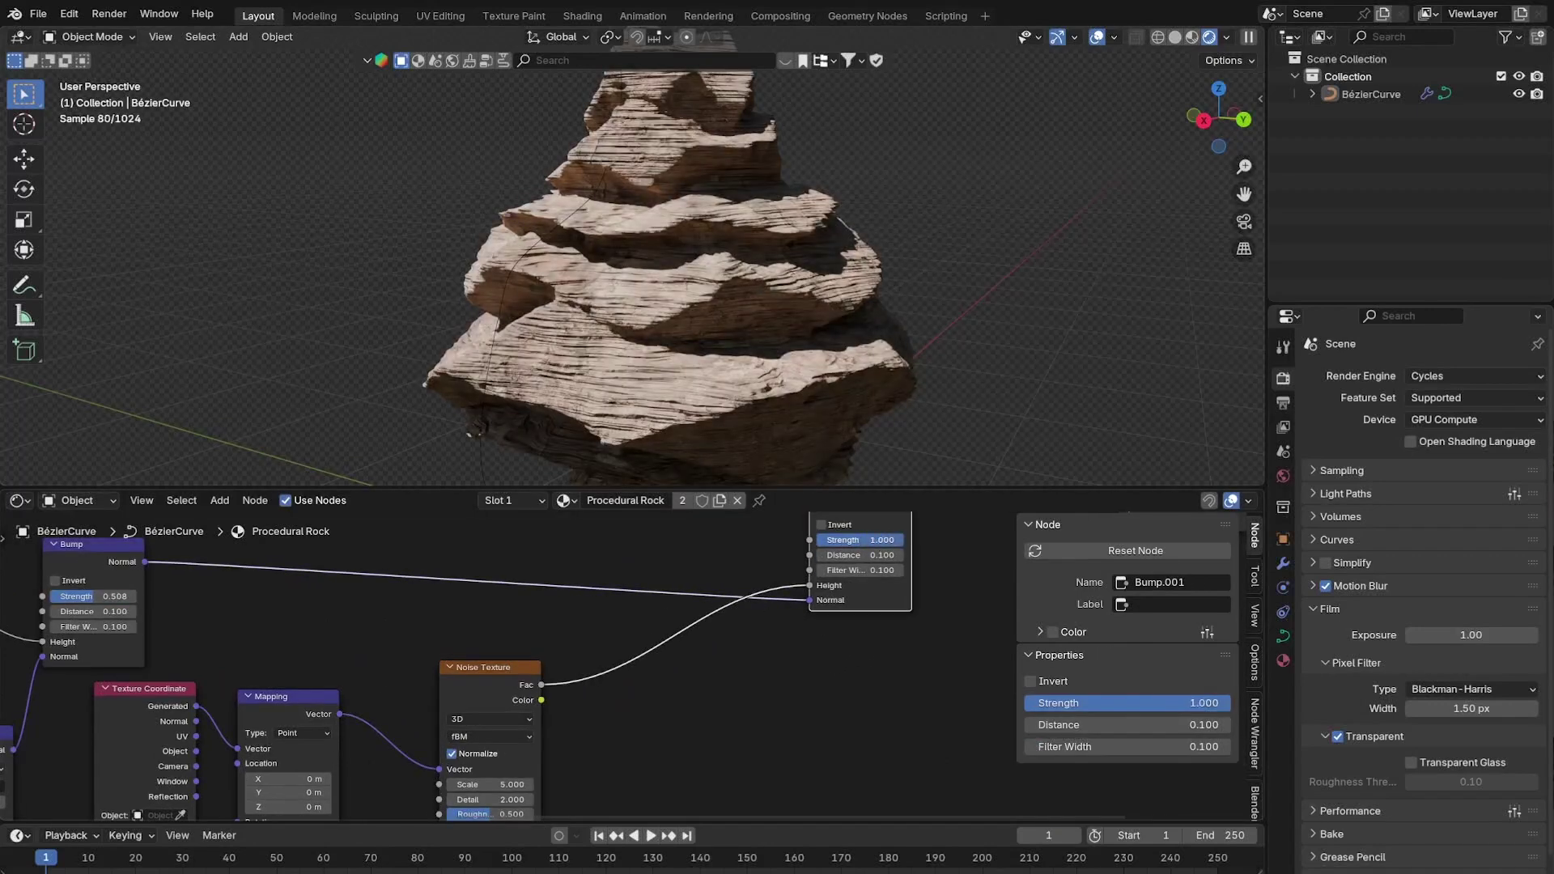
middle_drag(765, 320, 872, 319)
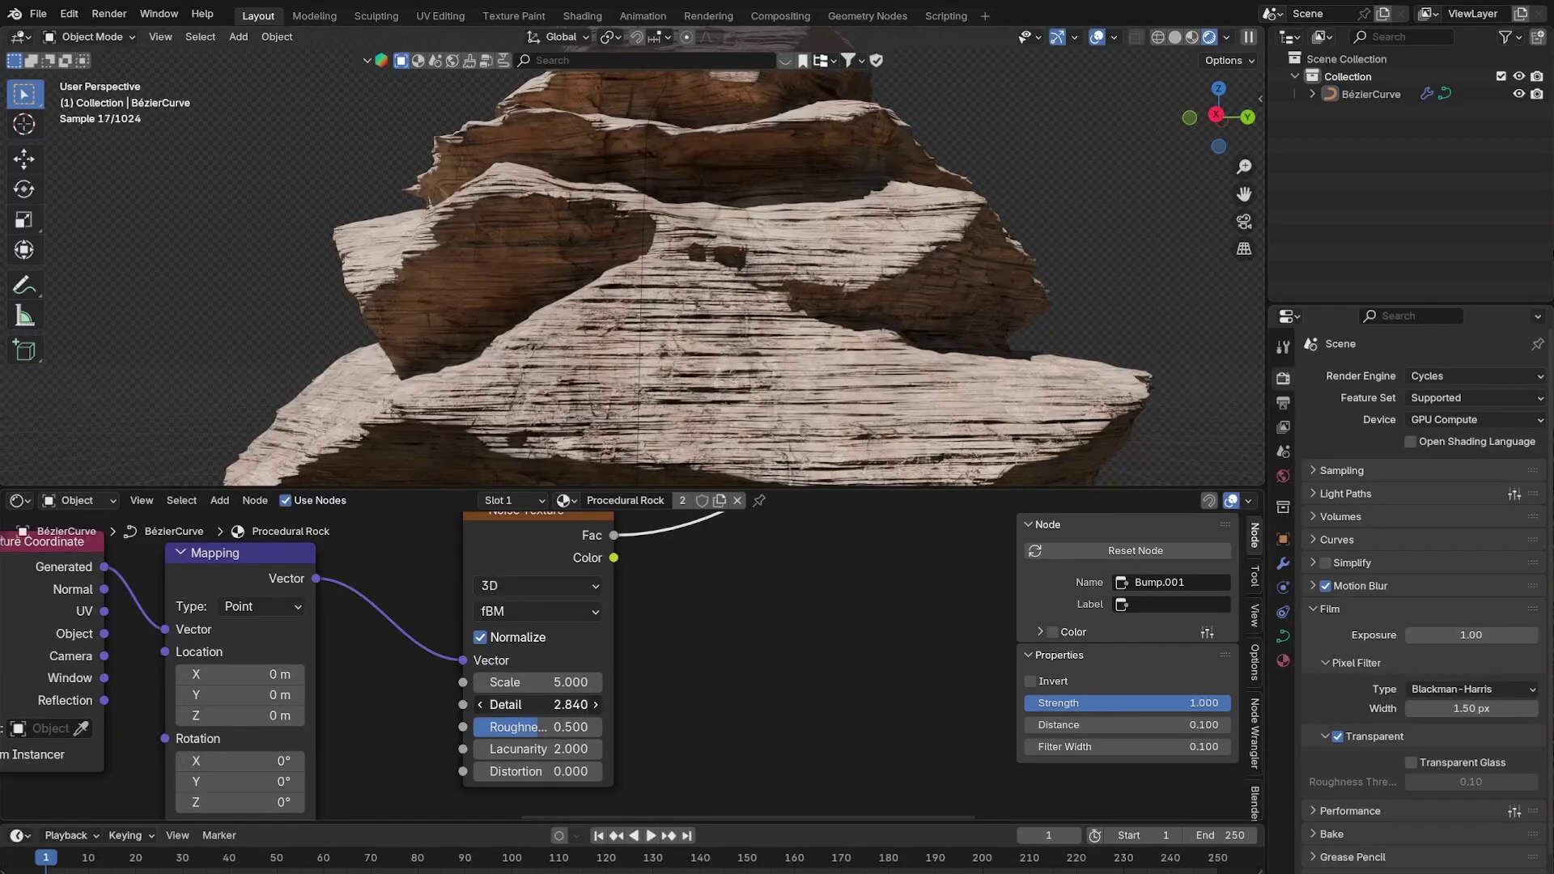
scroll(784, 287, down, 5)
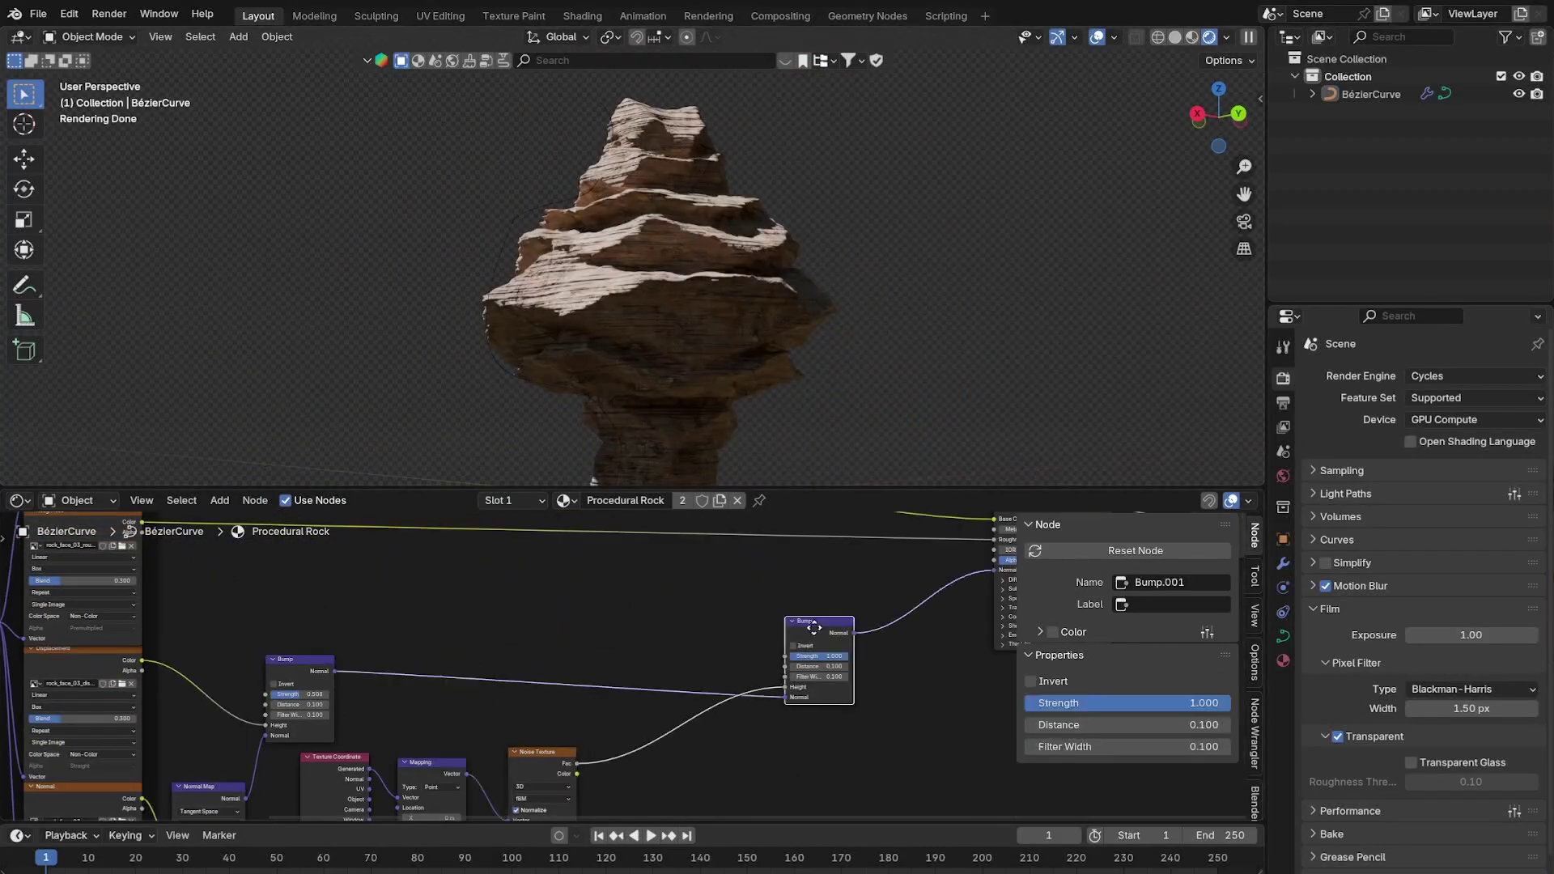
drag(813, 627, 722, 643)
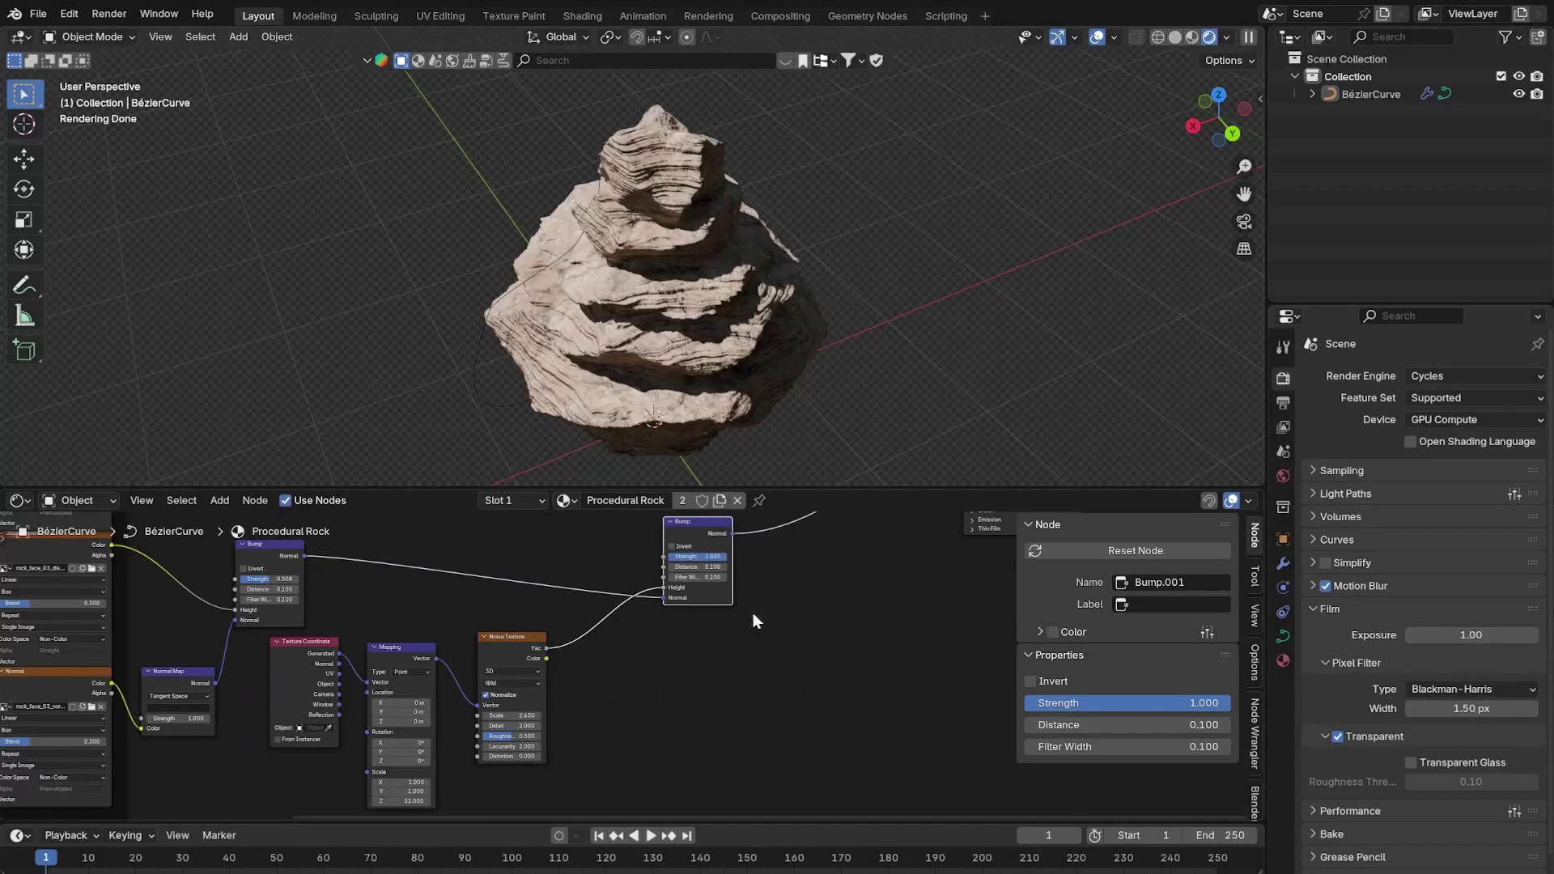
Add a Voronoi Texture, preview it on the rock, and set its feature output to Distance to Edge.
key(shift+a)
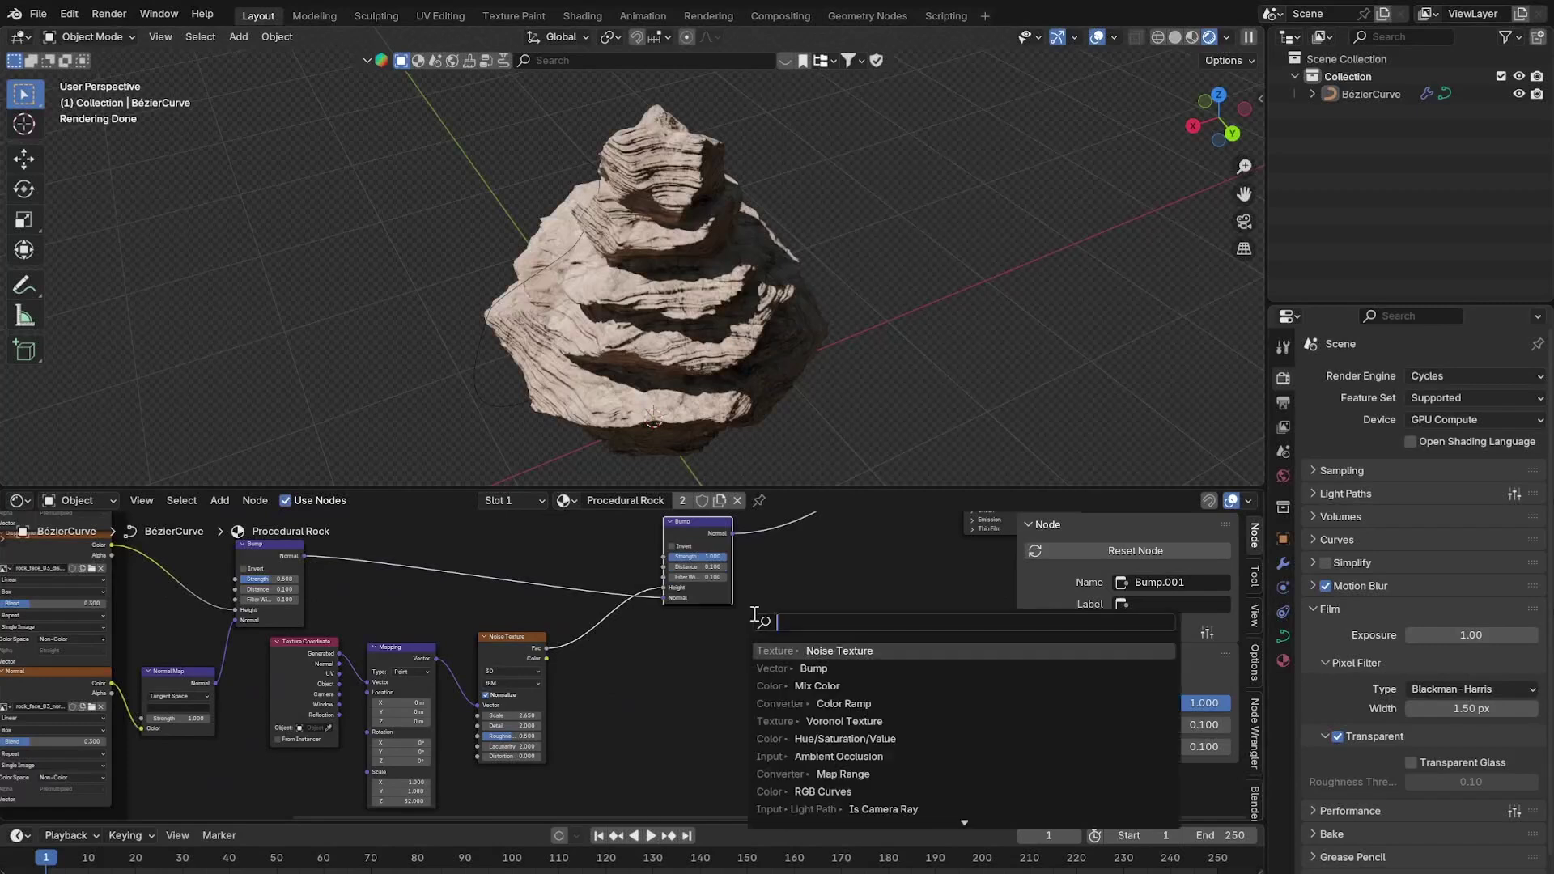
text(vor)
key(Return)
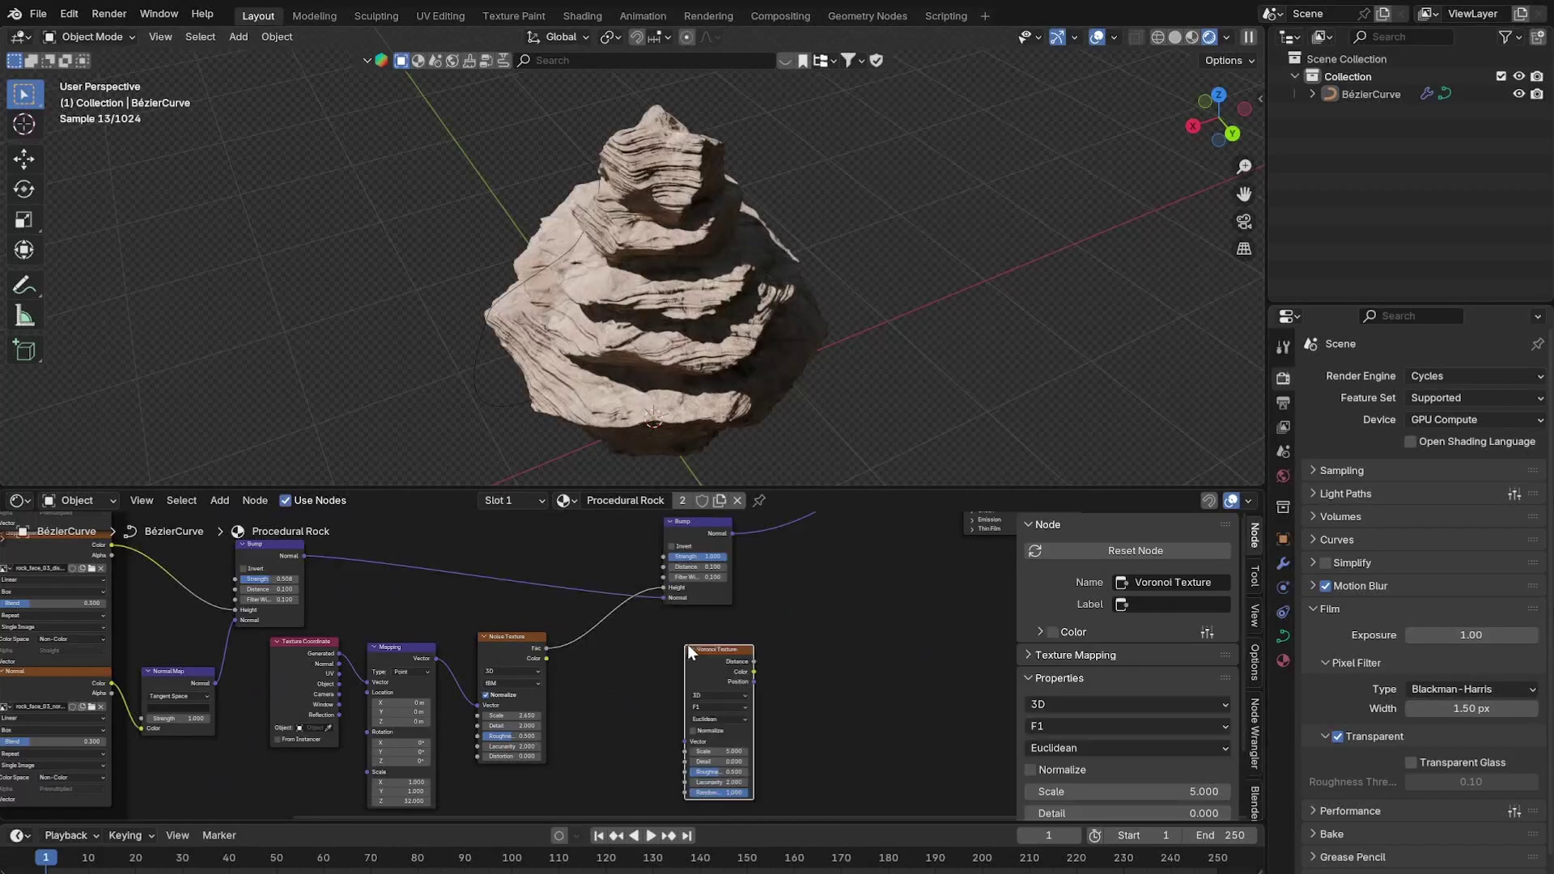
click(738, 677)
scroll(607, 619, up, 5)
middle_drag(586, 596, 625, 712)
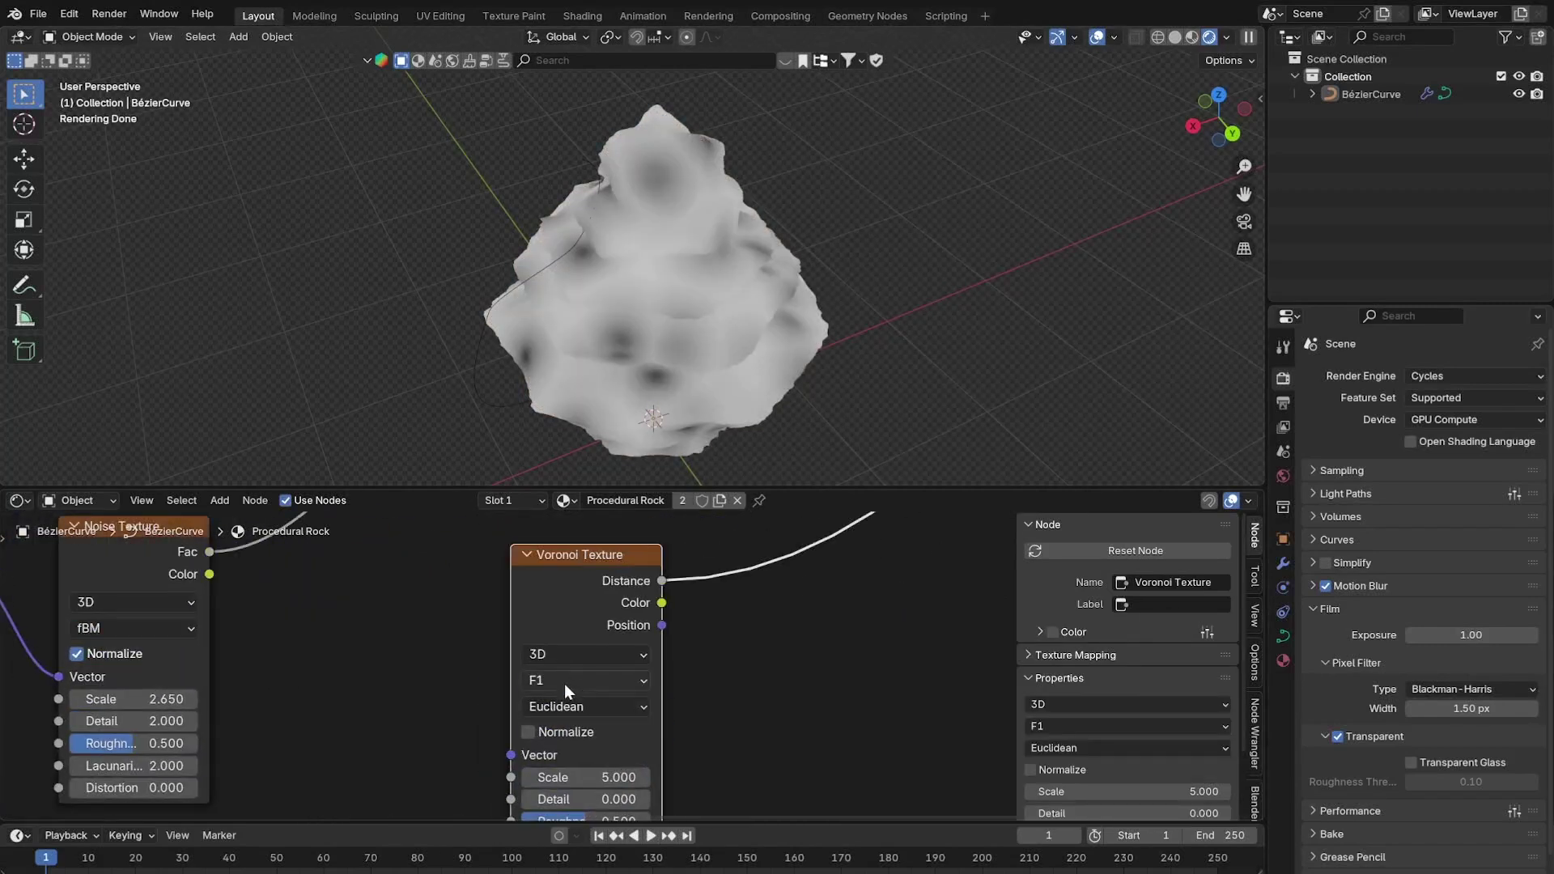
click(557, 678)
click(599, 800)
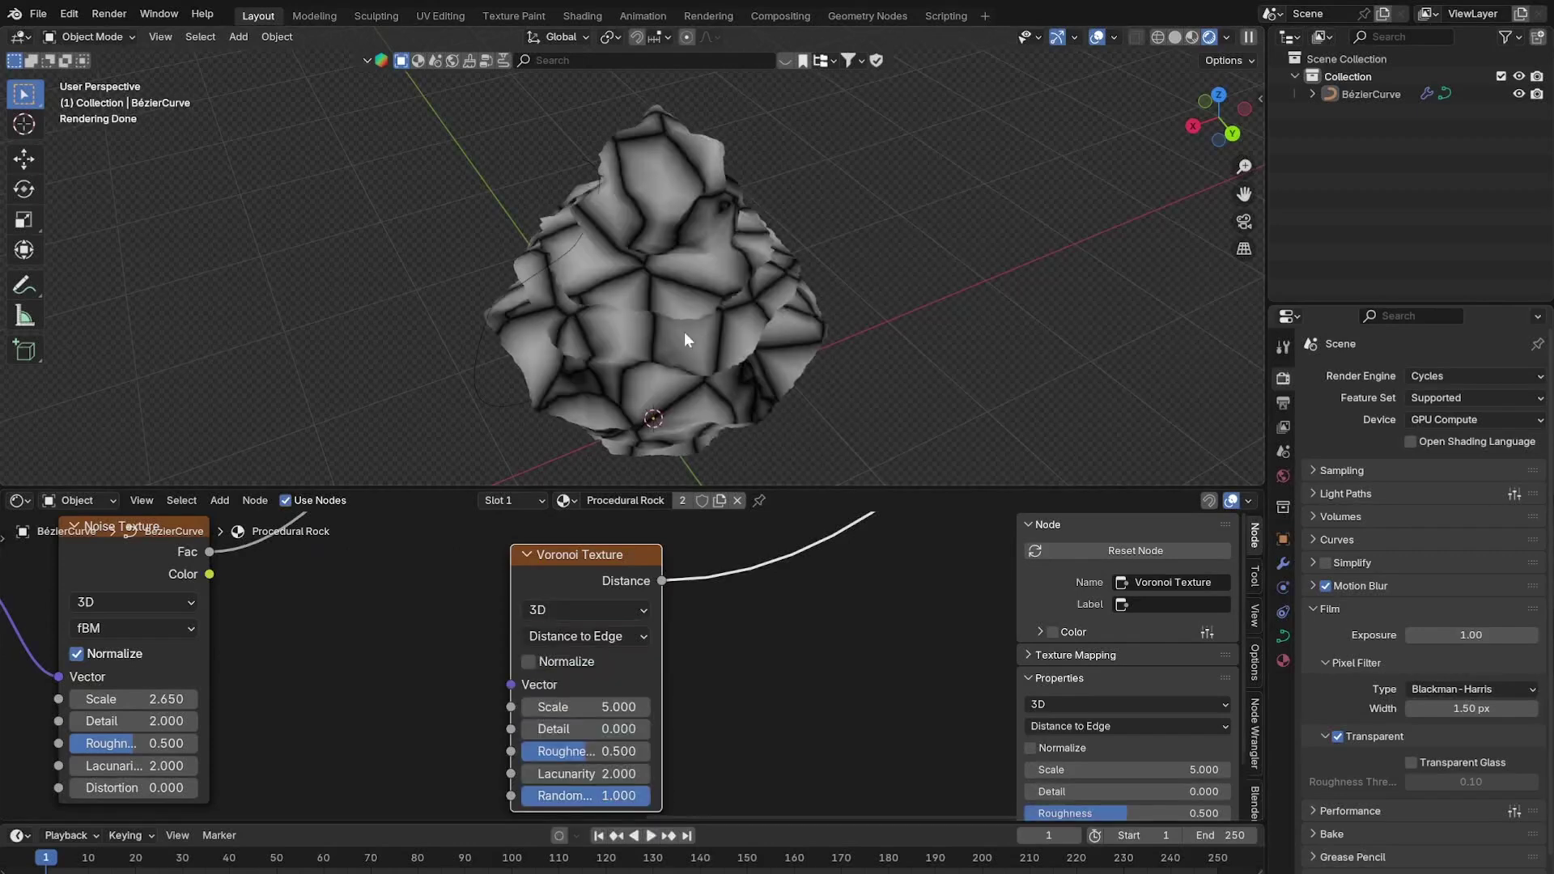
Insert a Color Ramp after the Voronoi Texture and move its white stop to position 0.057.
drag(568, 551, 541, 584)
key(shift+a)
text(col)
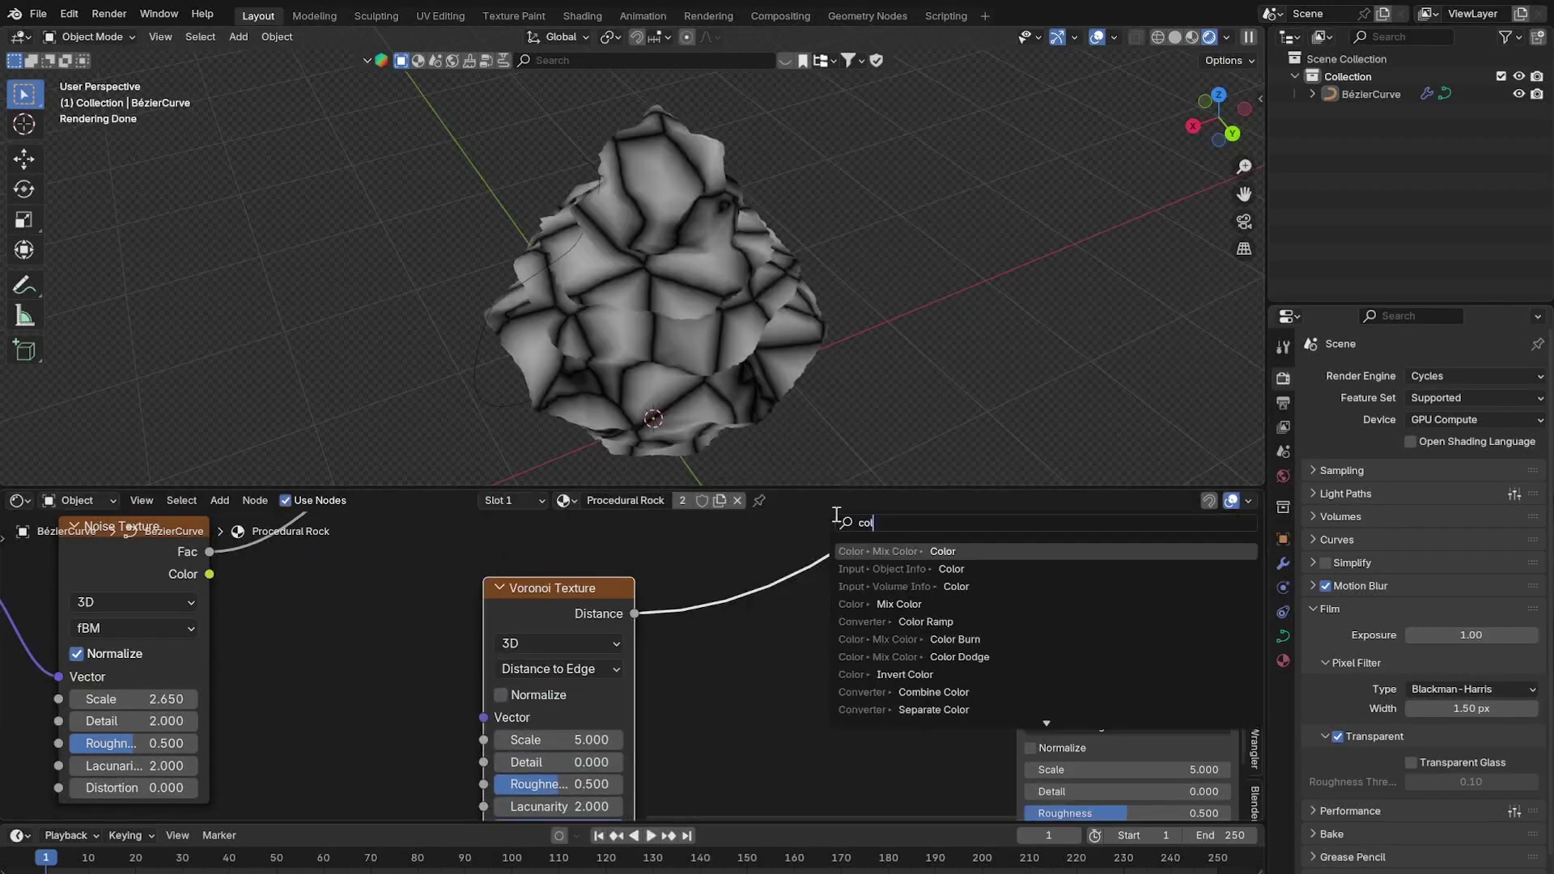
text( r)
key(Return)
click(694, 581)
middle_drag(746, 680, 658, 664)
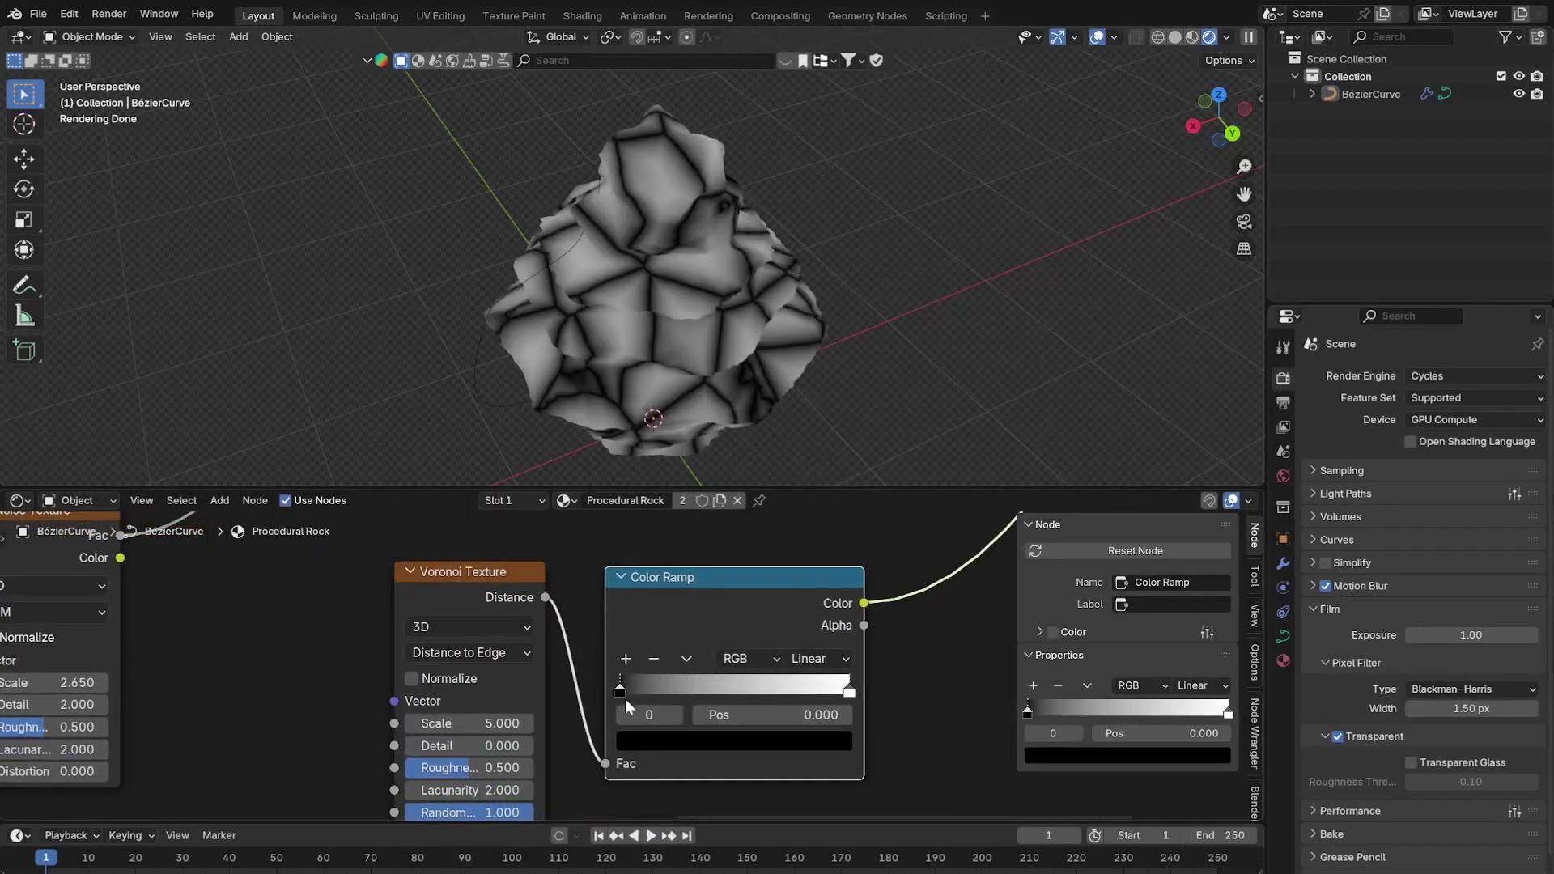
drag(849, 692, 620, 722)
Duplicate the second Bump node onto its link to the shader and connect the Color Ramp's Color to the new Bump's Height.
click(486, 630)
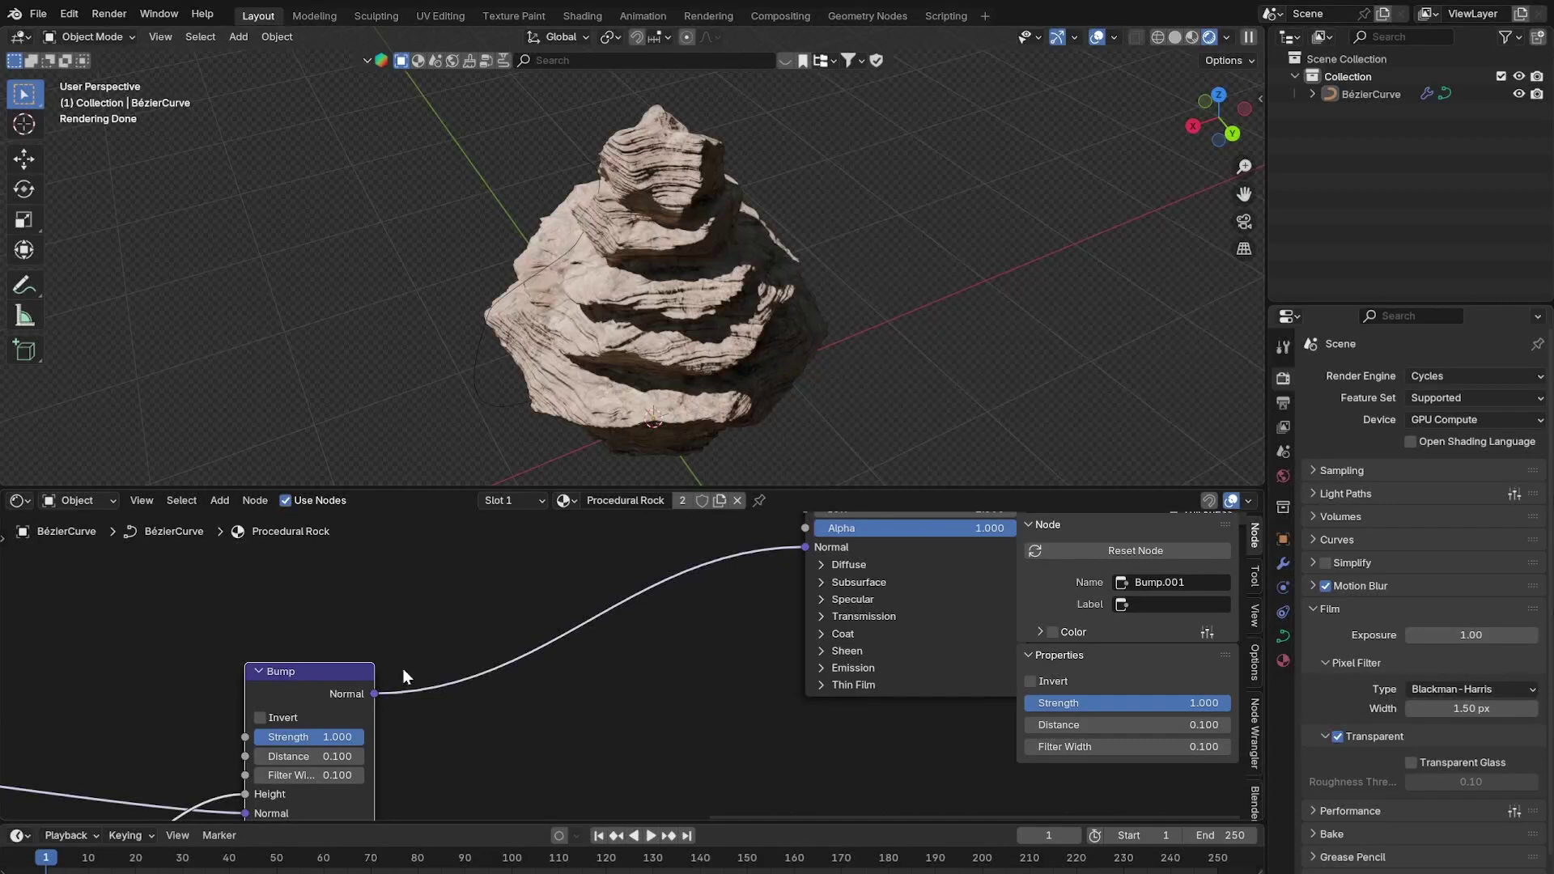
key(shift+d)
click(624, 698)
middle_drag(624, 698, 760, 518)
scroll(717, 674, down, 2)
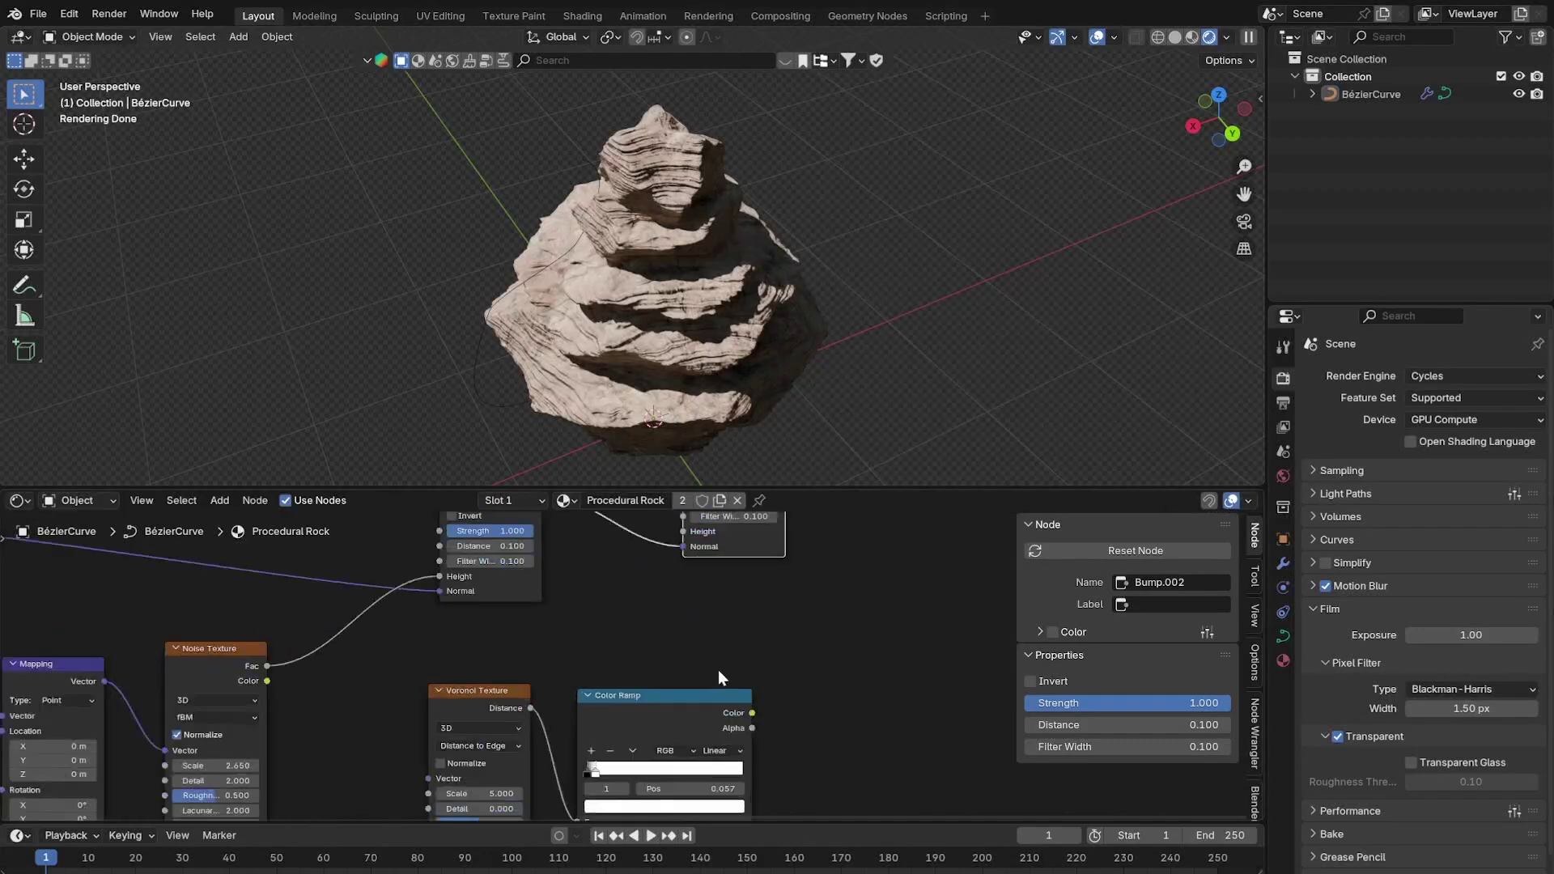
scroll(717, 673, up, 2)
drag(783, 731, 698, 627)
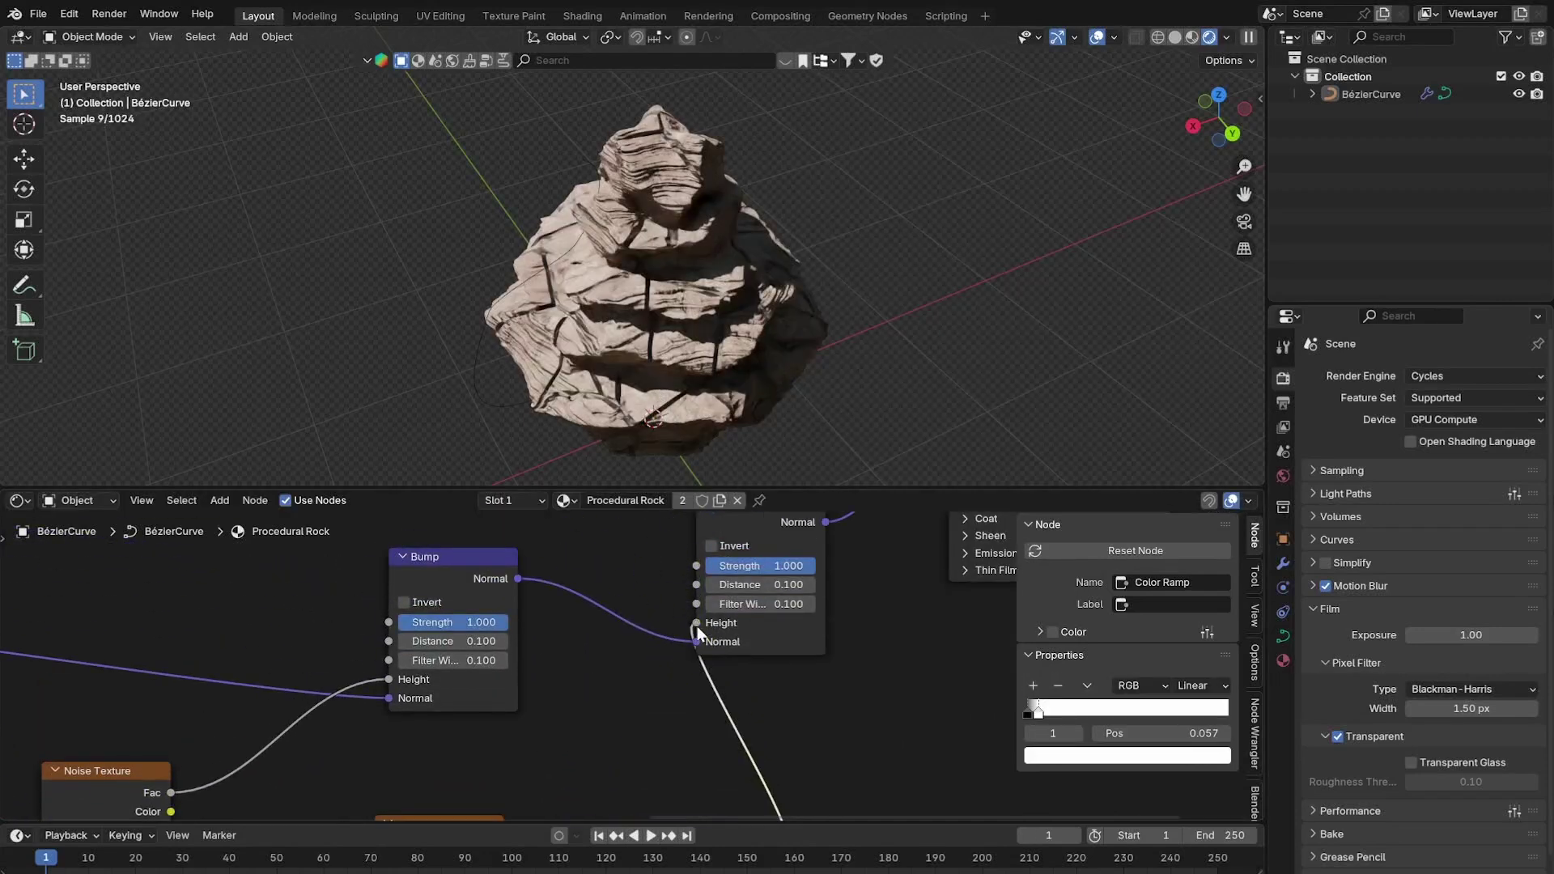
Move the Voronoi Texture and Color Ramp nodes together to an empty area below the noise nodes.
scroll(733, 404, up, 5)
middle_drag(744, 408, 784, 380)
scroll(785, 376, down, 5)
scroll(567, 663, down, 3)
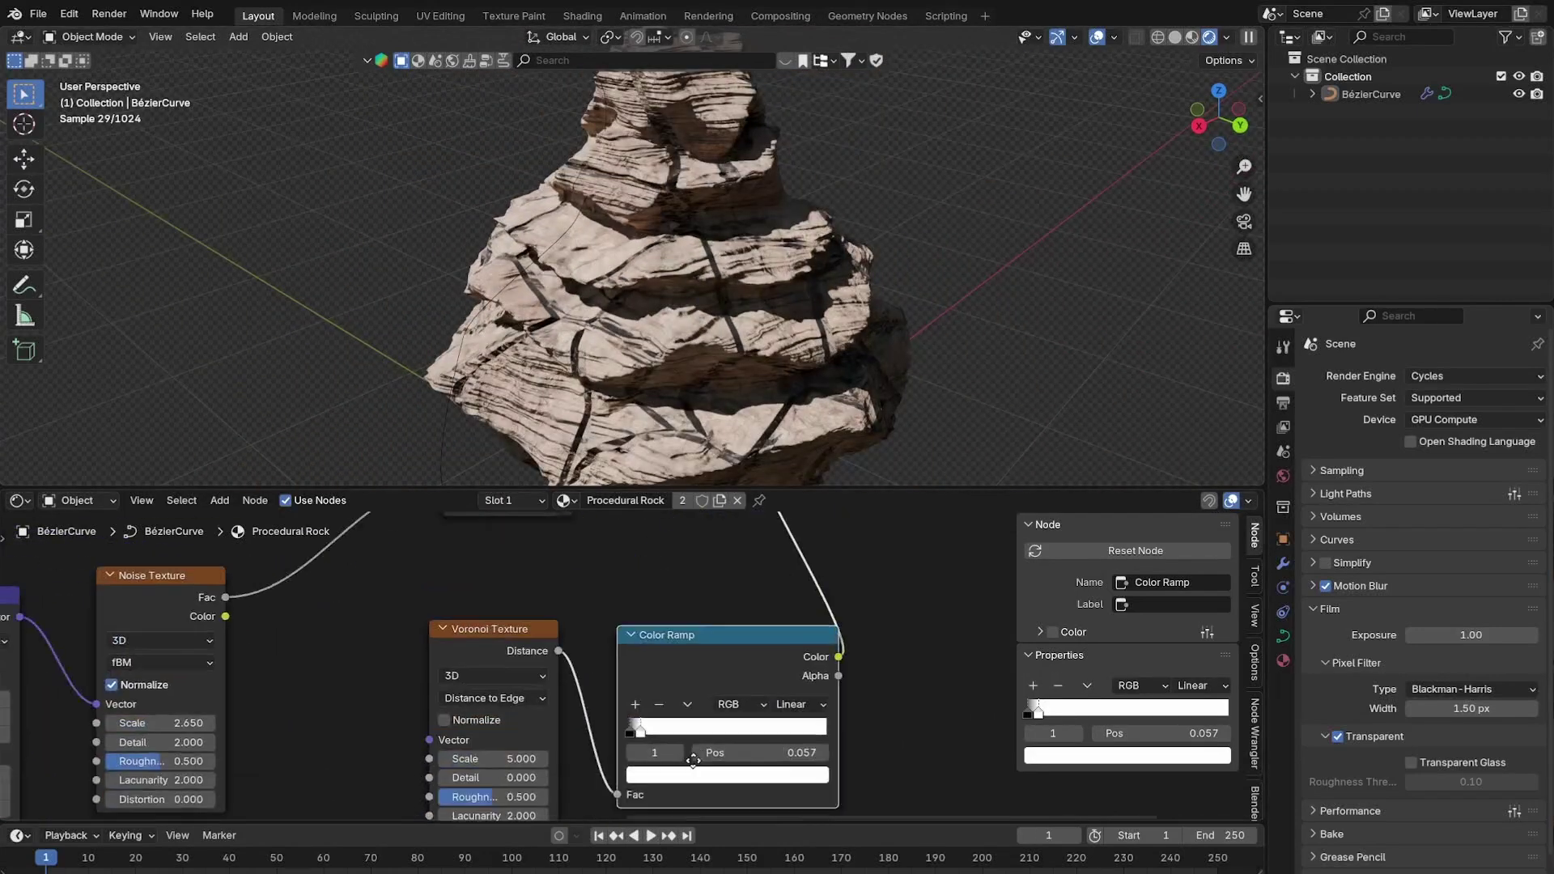
drag(540, 634, 702, 692)
key(g)
click(585, 787)
middle_drag(586, 784, 752, 545)
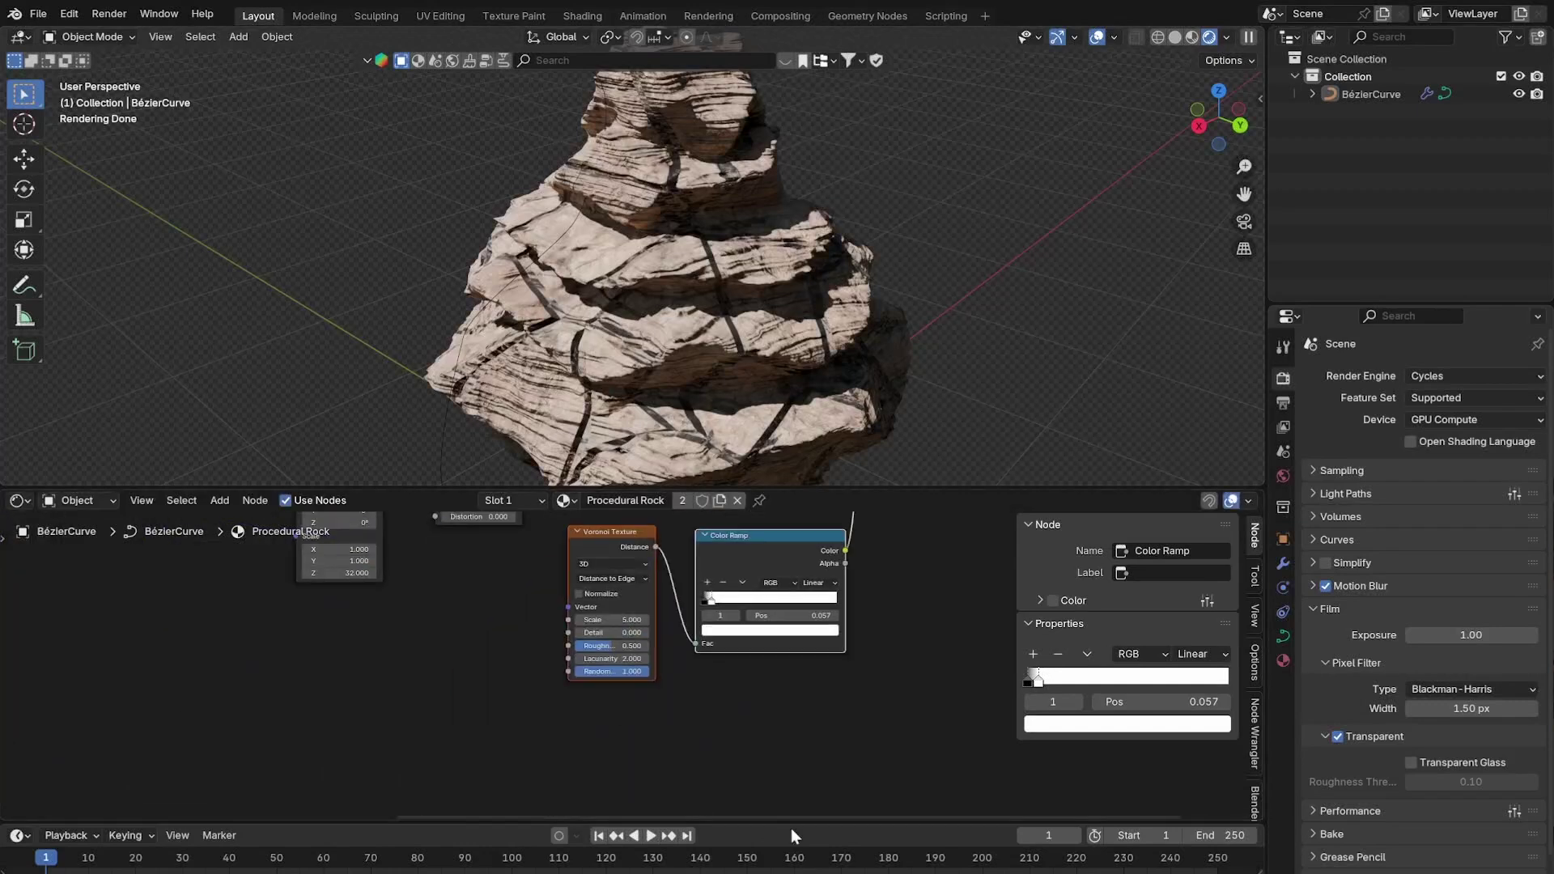
key(g)
click(735, 634)
click(693, 600)
Duplicate the Noise Texture node and place the copy ahead of the Voronoi Texture.
scroll(693, 603, down, 2)
middle_drag(557, 603, 638, 677)
middle_drag(593, 536, 607, 584)
click(615, 560)
key(shift+d)
click(531, 800)
middle_drag(576, 747, 586, 606)
scroll(583, 609, up, 3)
key(g)
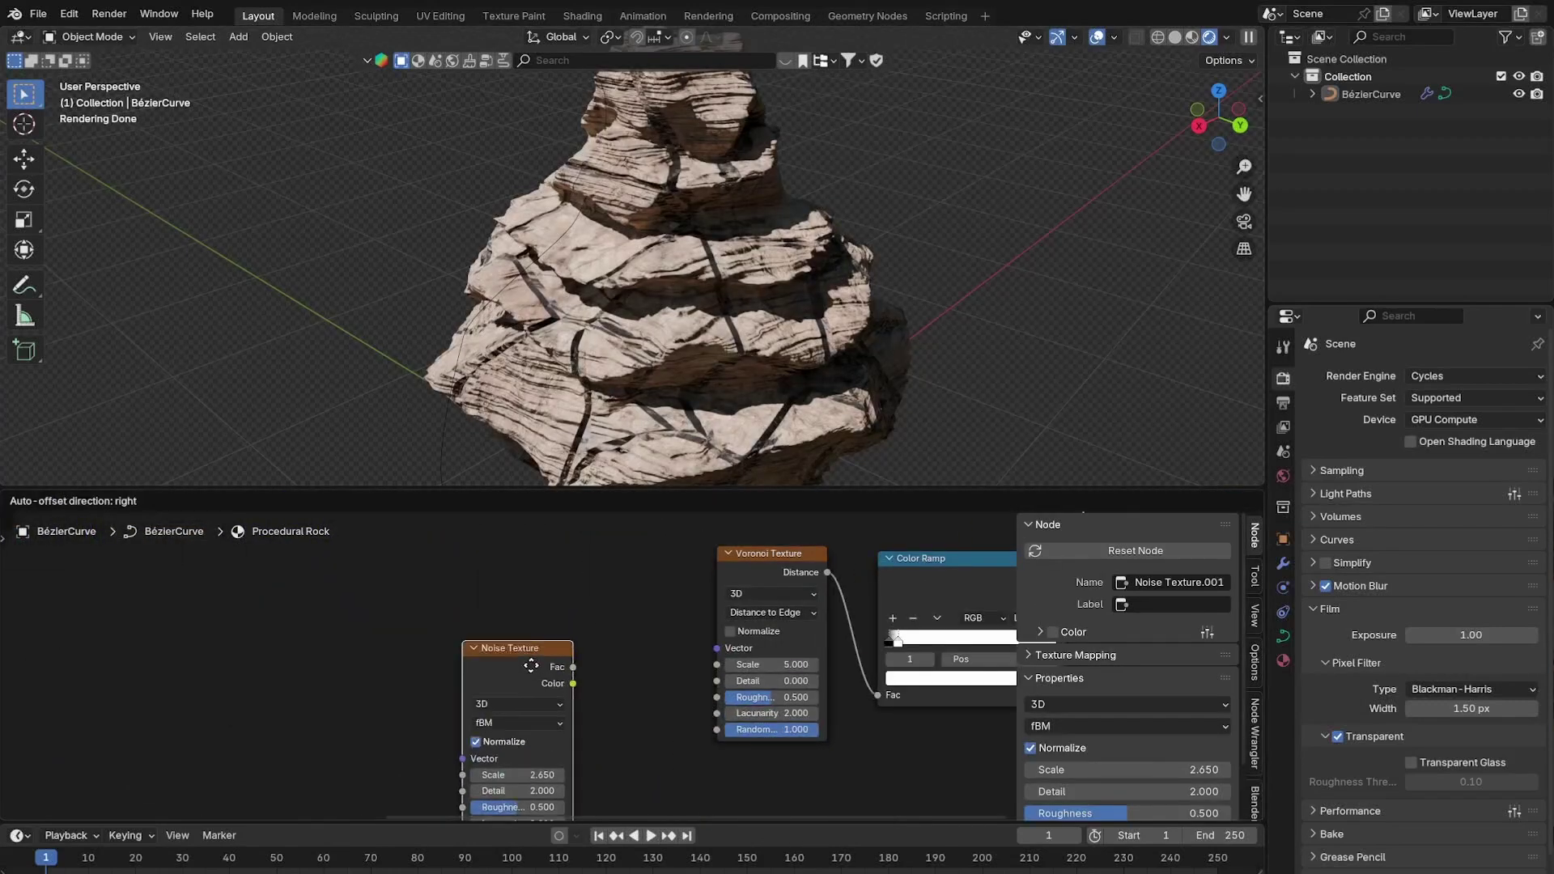
click(557, 708)
Add Texture Coordinate and Mapping nodes to the Voronoi Texture.
click(752, 577)
key(ctrl+t)
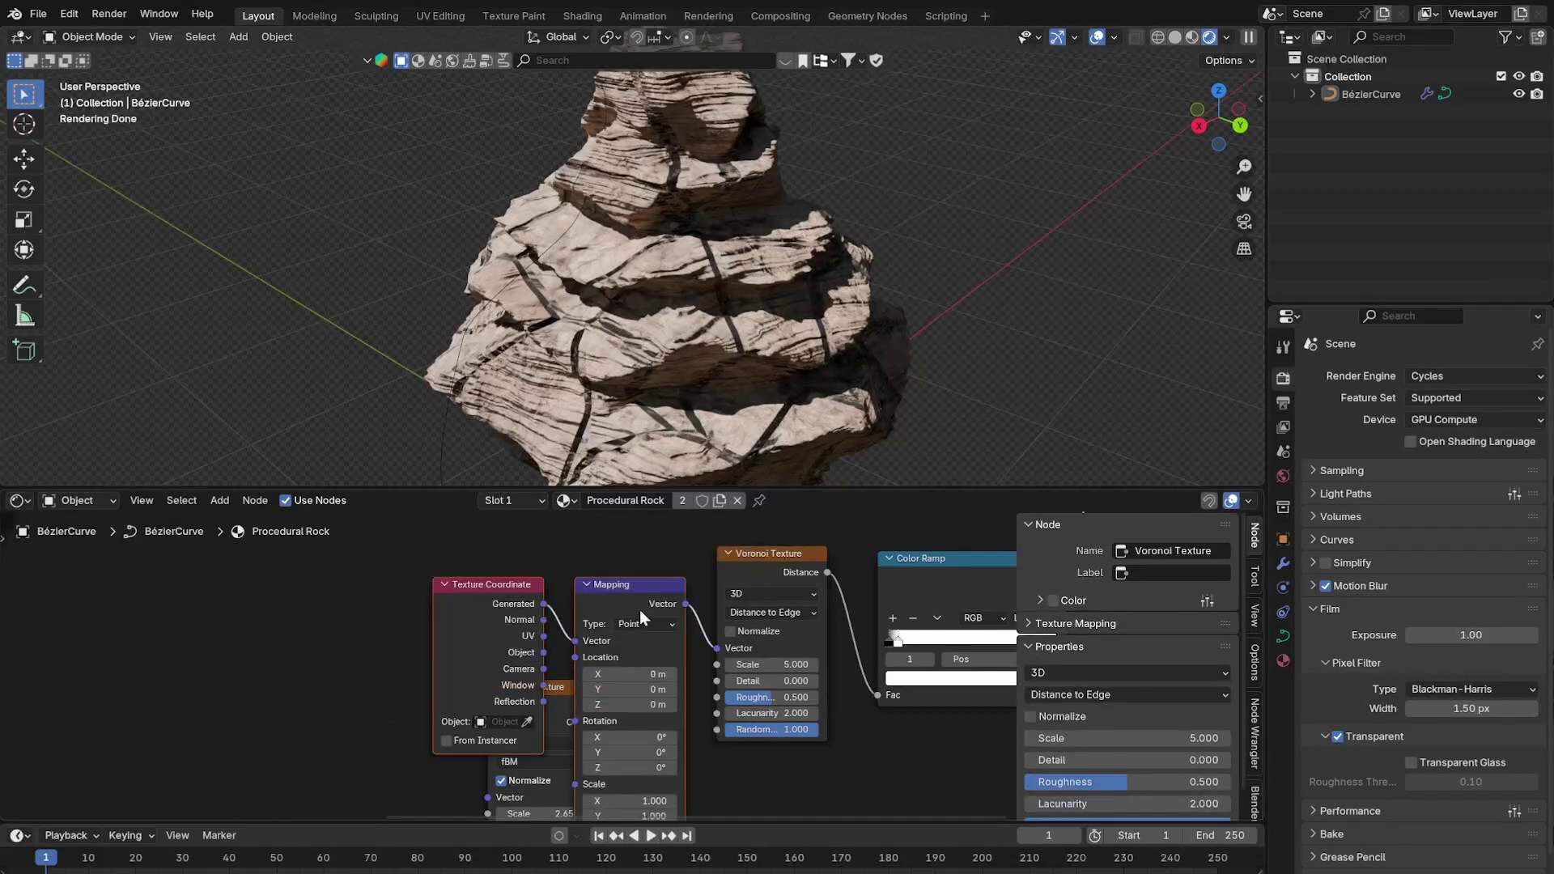
Move the Texture Coordinate and Mapping nodes clear of the duplicated Noise Texture and preview the crack Color Ramp on the rock.
drag(639, 610, 294, 612)
click(551, 599)
middle_drag(622, 588, 688, 578)
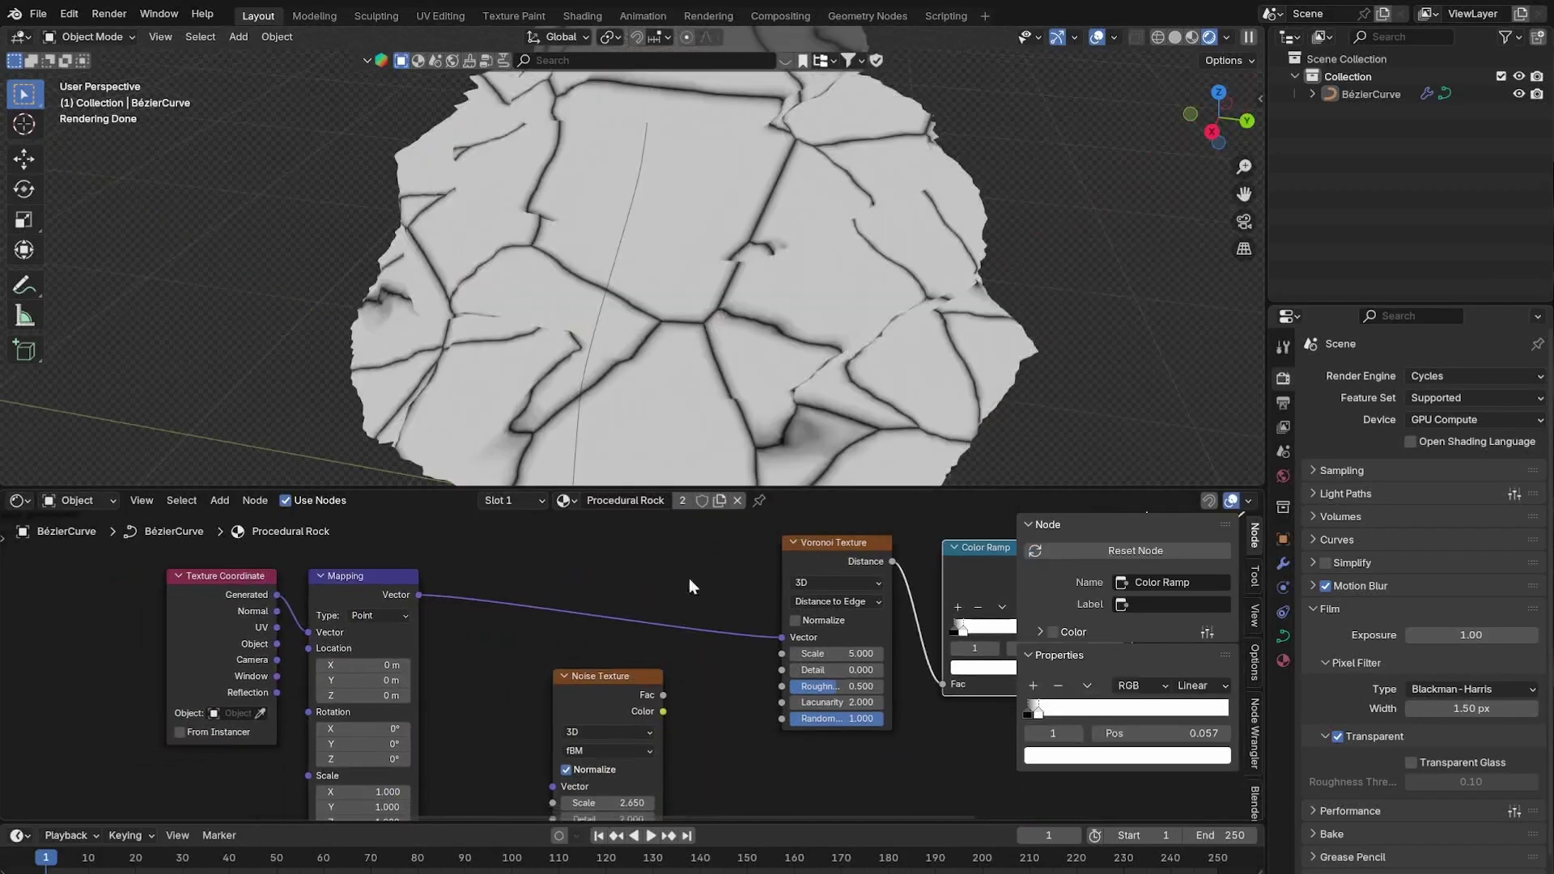
Insert a Mix Color node on the link between the Mapping node and the Voronoi Texture's Vector.
key(shift+a)
click(700, 561)
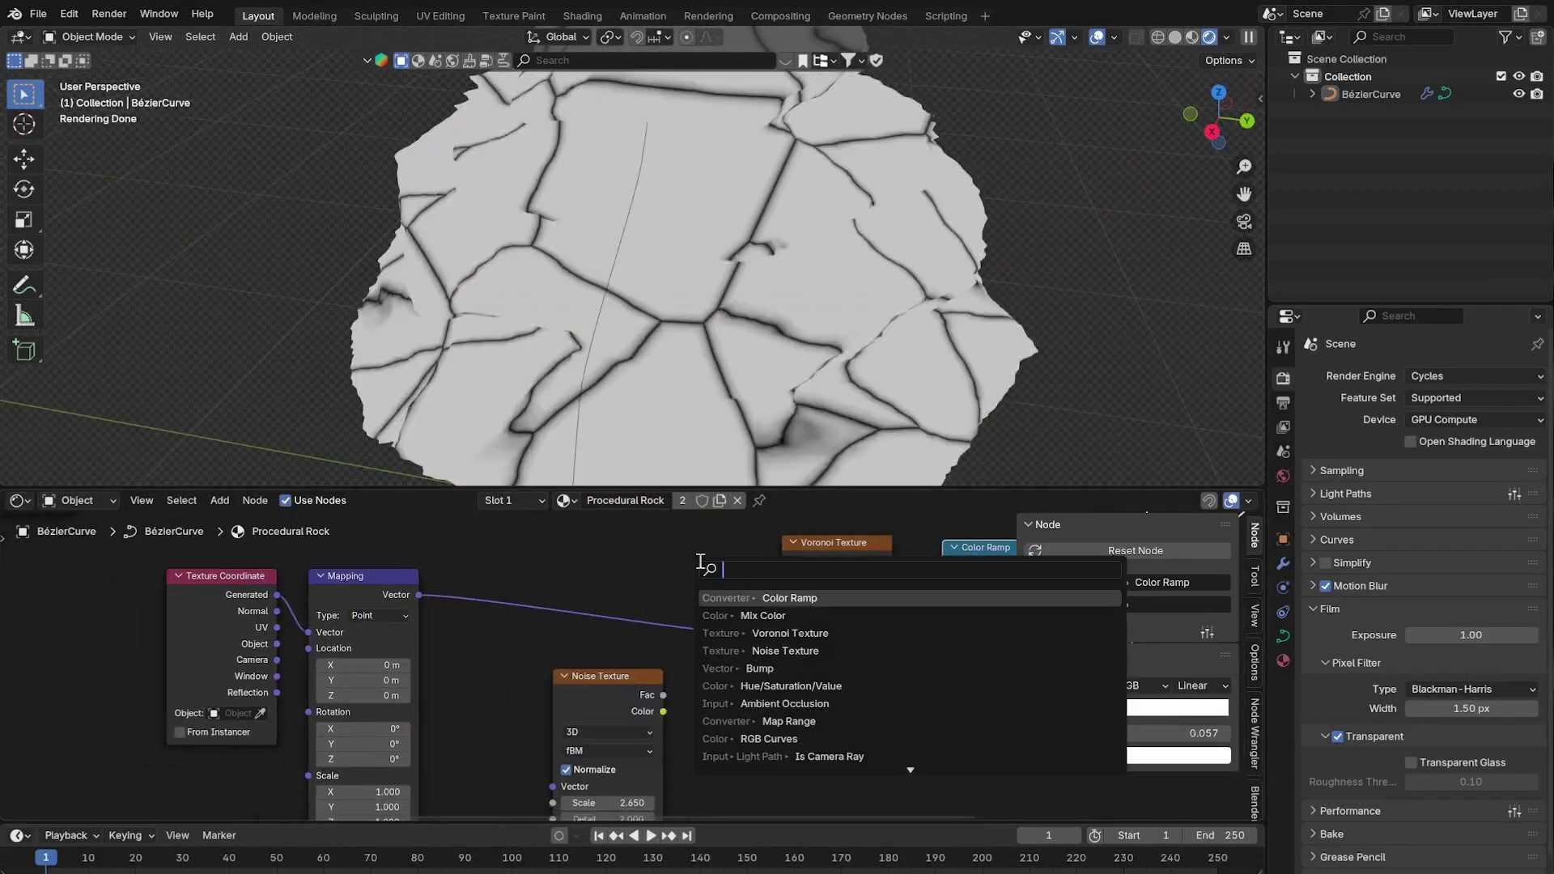
text(mic)
click(828, 597)
click(637, 586)
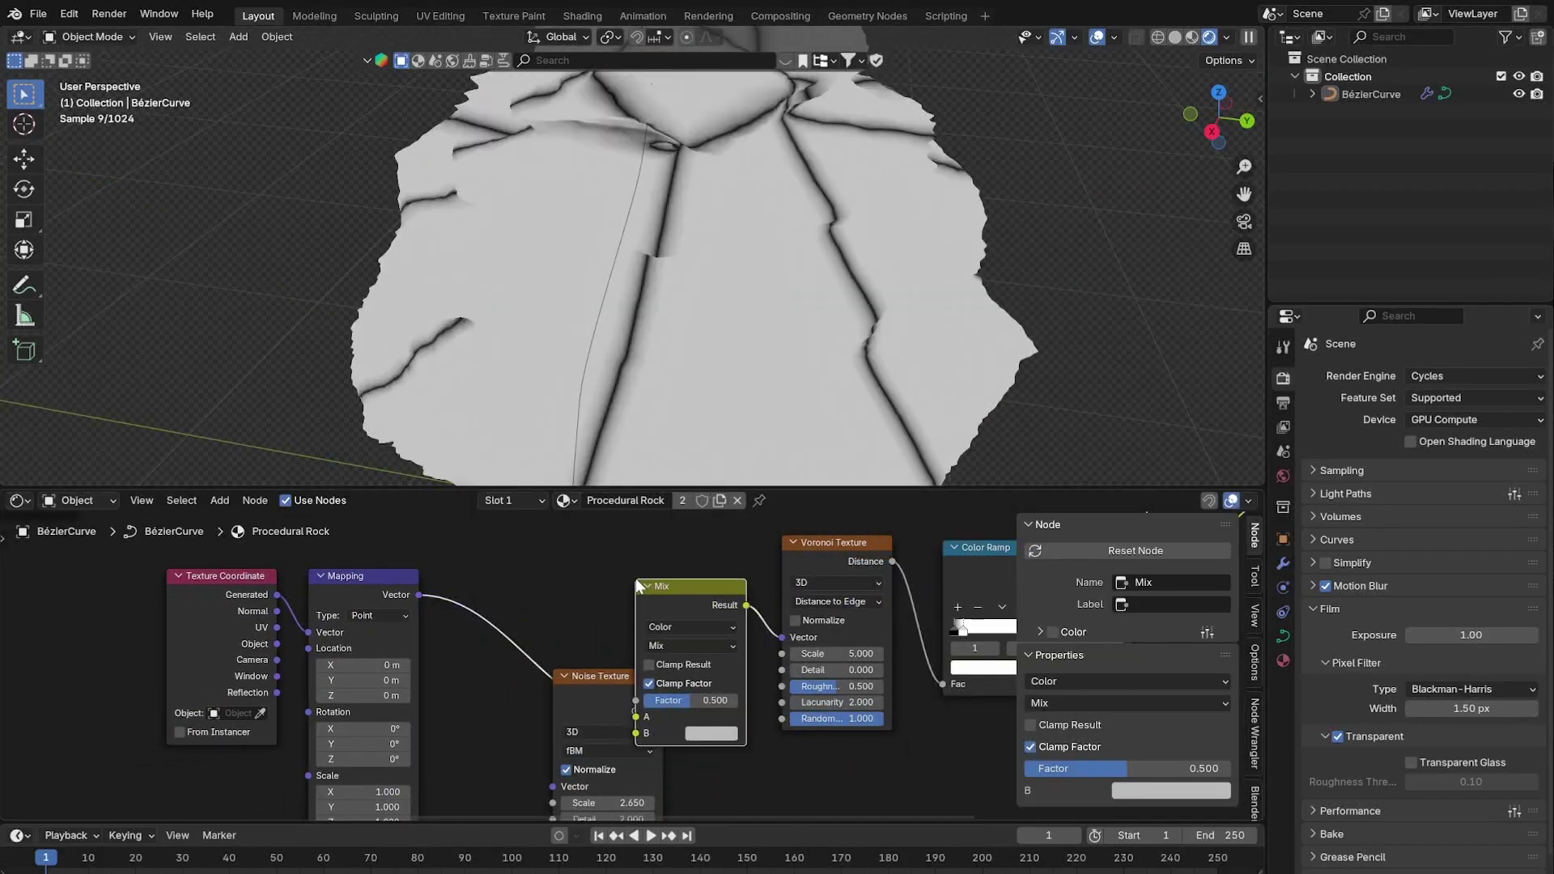
Set the Mix node's blending mode to Linear Light and connect the Noise Texture's Color to its B input.
drag(619, 686, 513, 789)
click(692, 645)
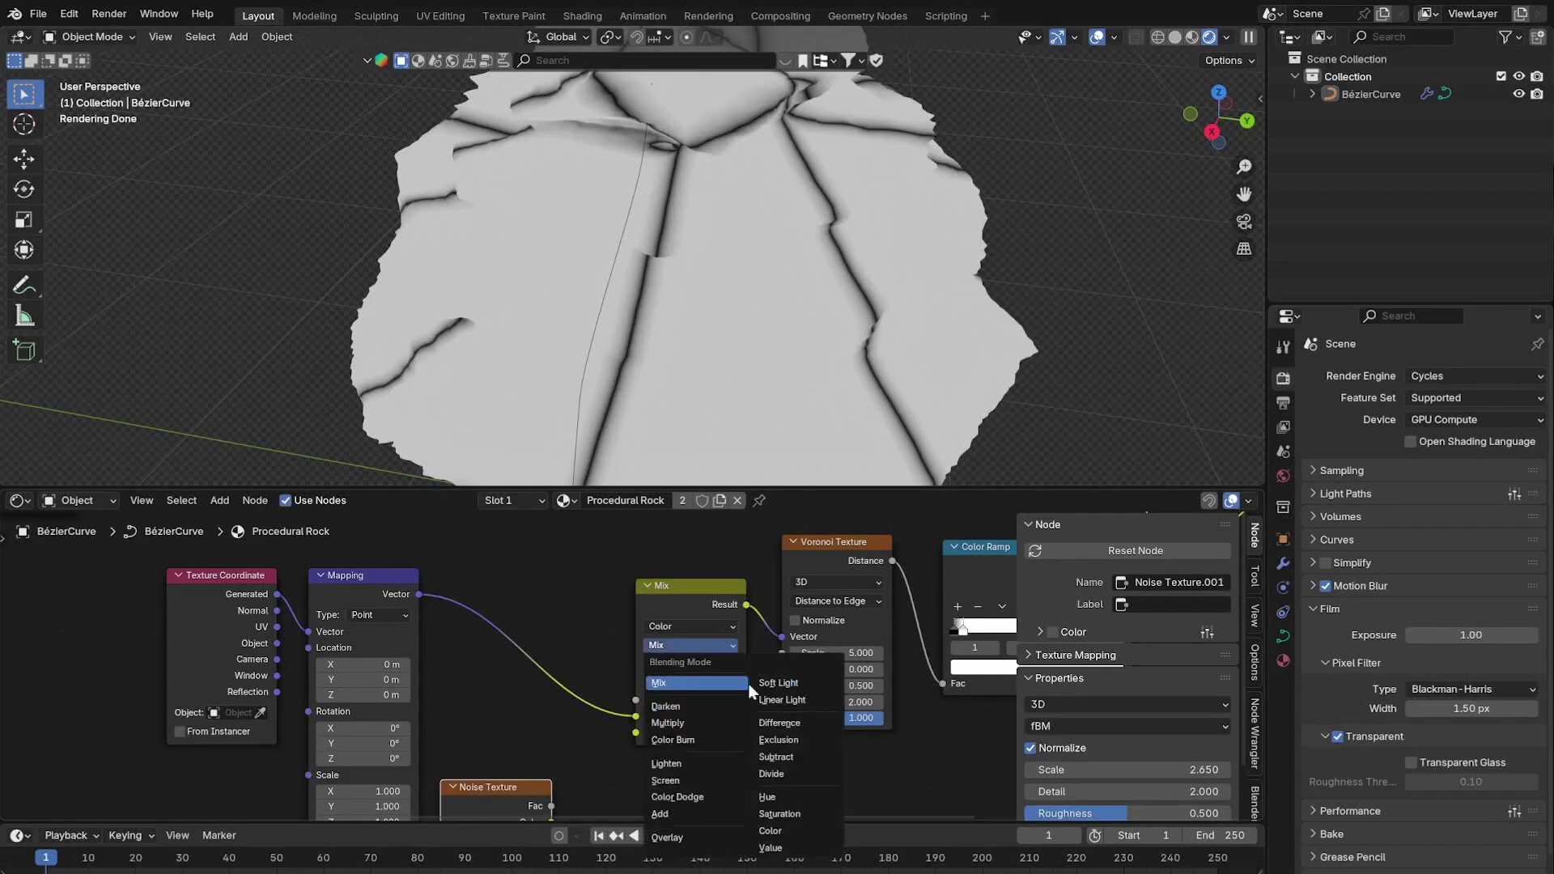
click(805, 697)
scroll(556, 764, up, 2)
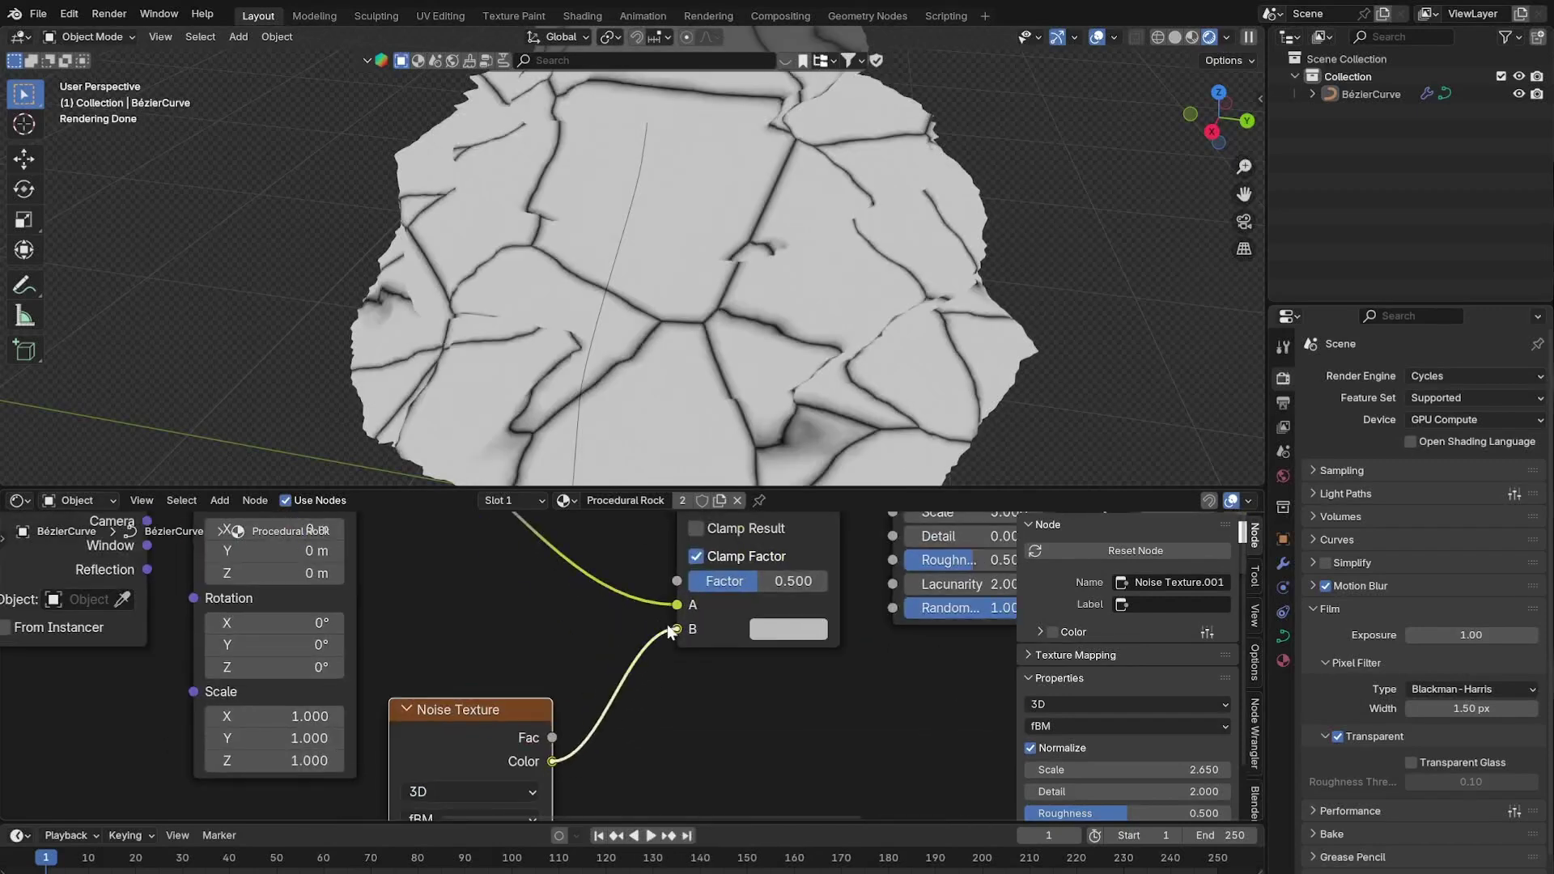
drag(667, 624, 667, 624)
Set the Noise Texture's Detail to 9.3 and the Linear Light node's Factor to 0.212.
middle_drag(607, 648, 664, 501)
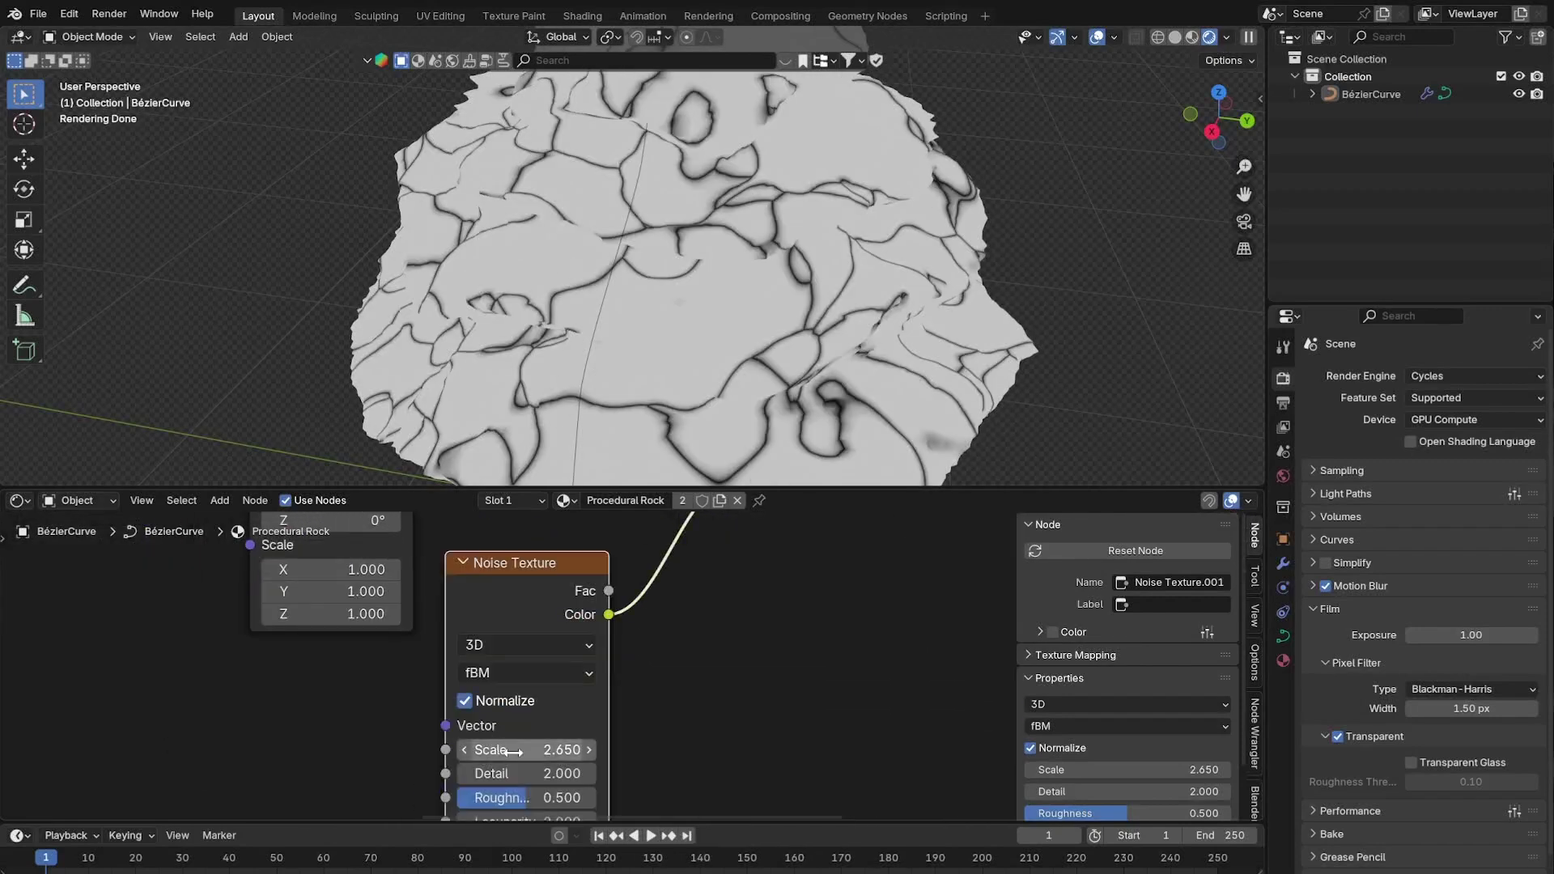
drag(518, 774, 639, 773)
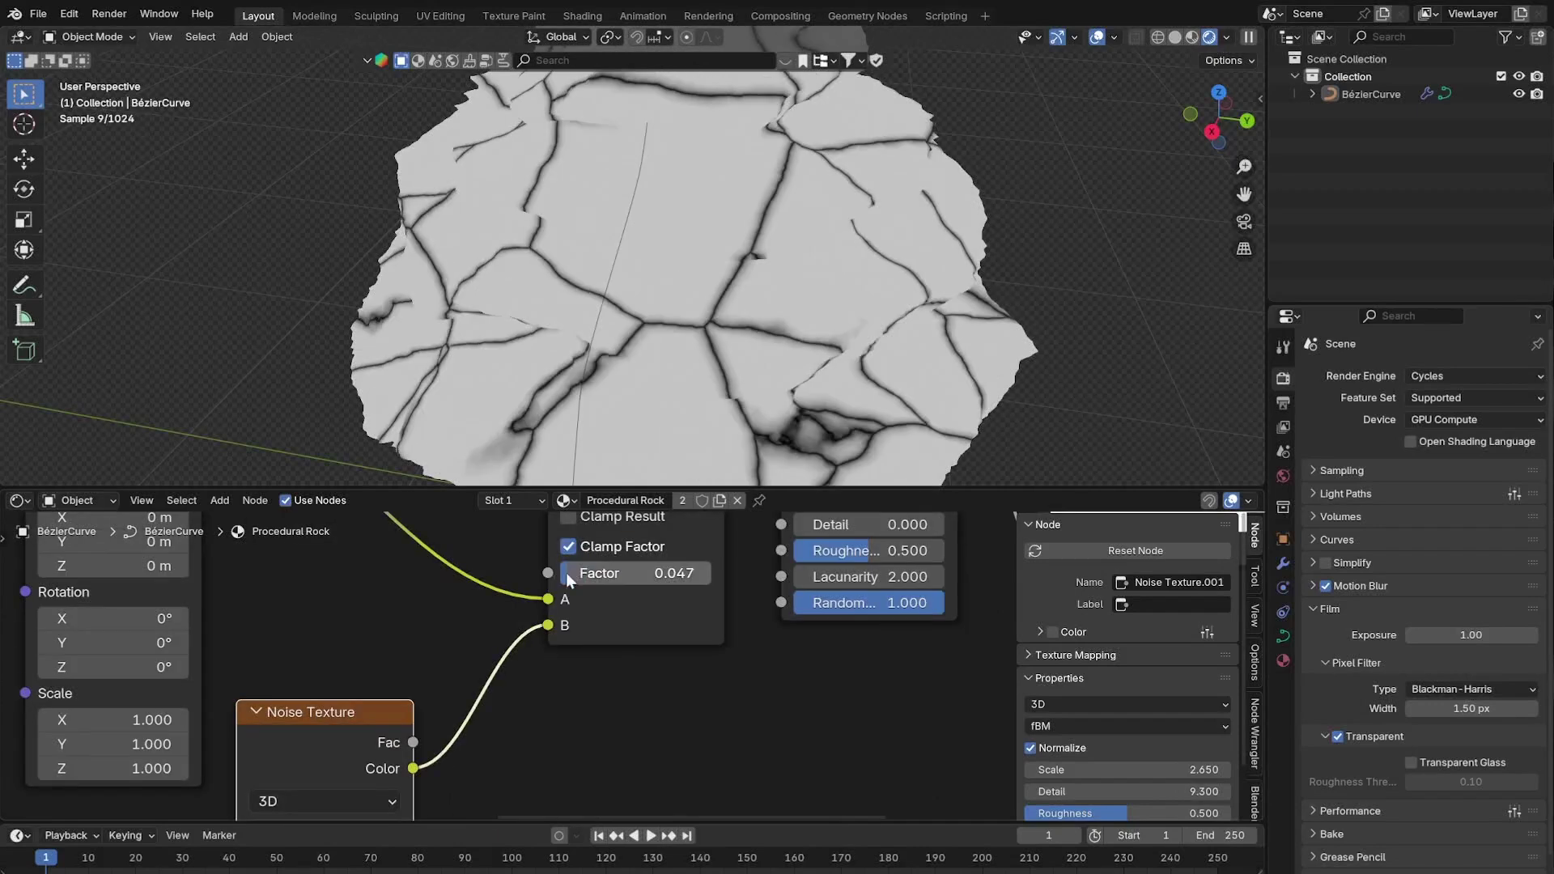
drag(599, 571, 620, 571)
Restore the Principled BSDF preview and move the crack Color Ramp's white stop closer to the black stop.
scroll(538, 612, down, 8)
middle_drag(696, 566, 671, 643)
ctrl+shift+click(612, 605)
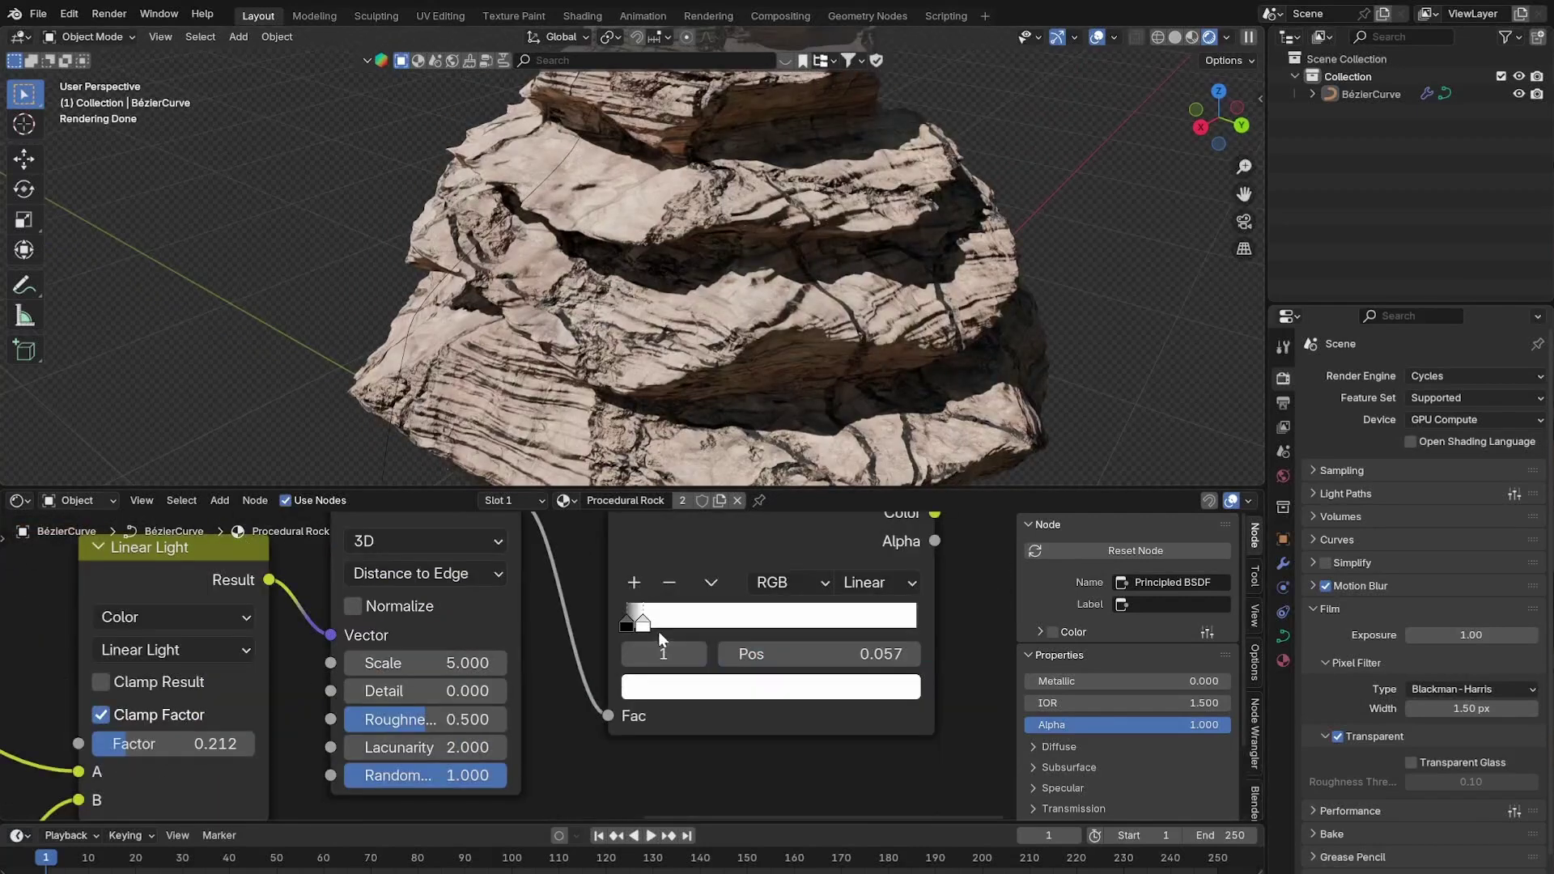
drag(647, 624, 637, 620)
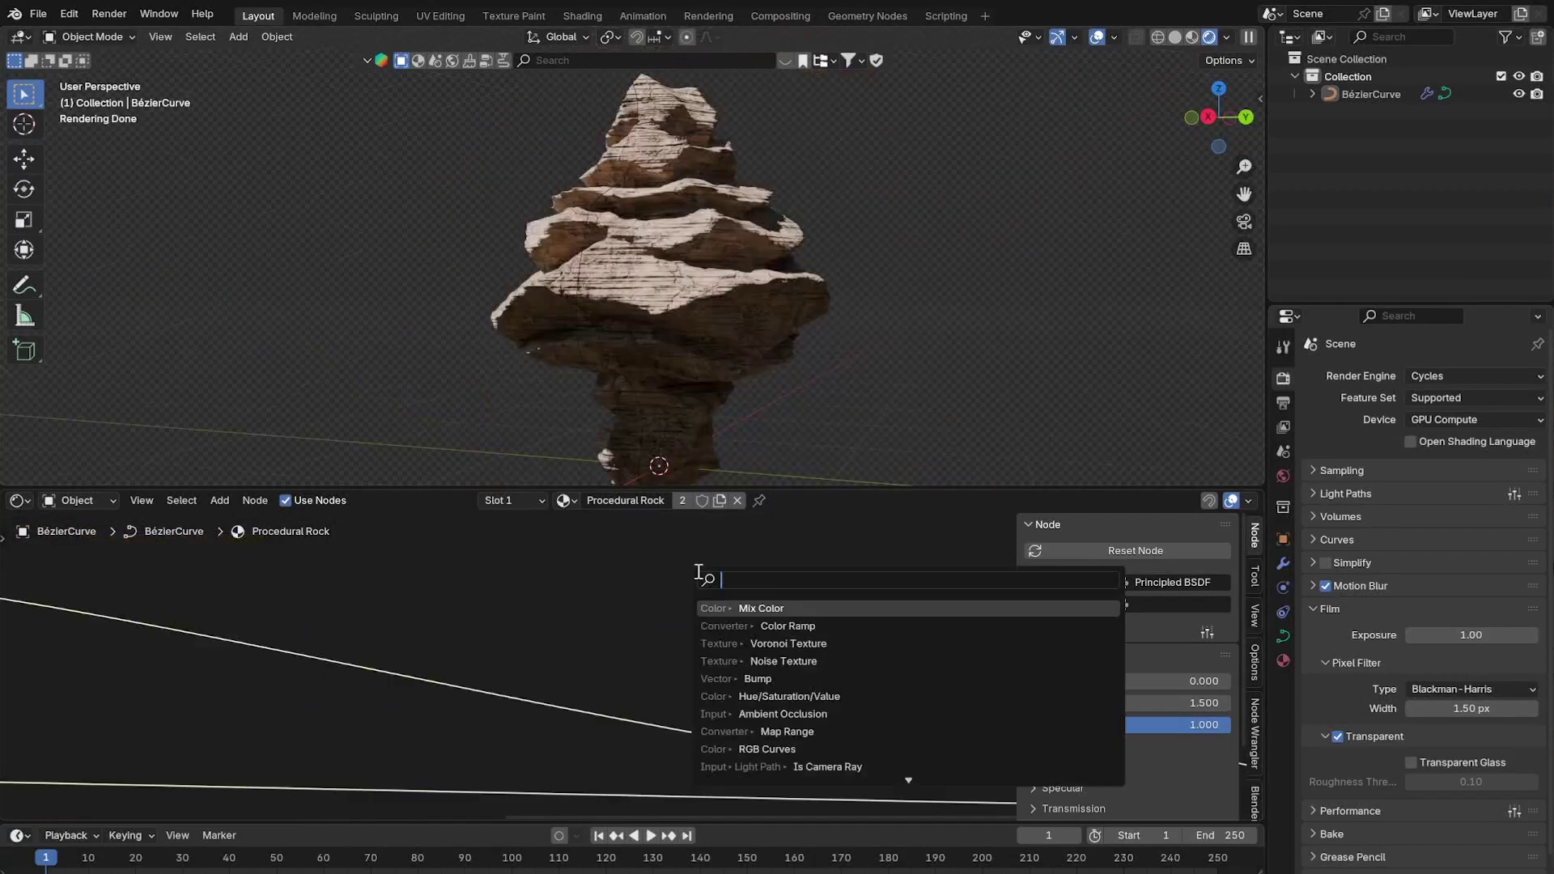
Add an Ambient Occlusion node above the shader's links and preview it on the rock.
text(ao)
click(858, 626)
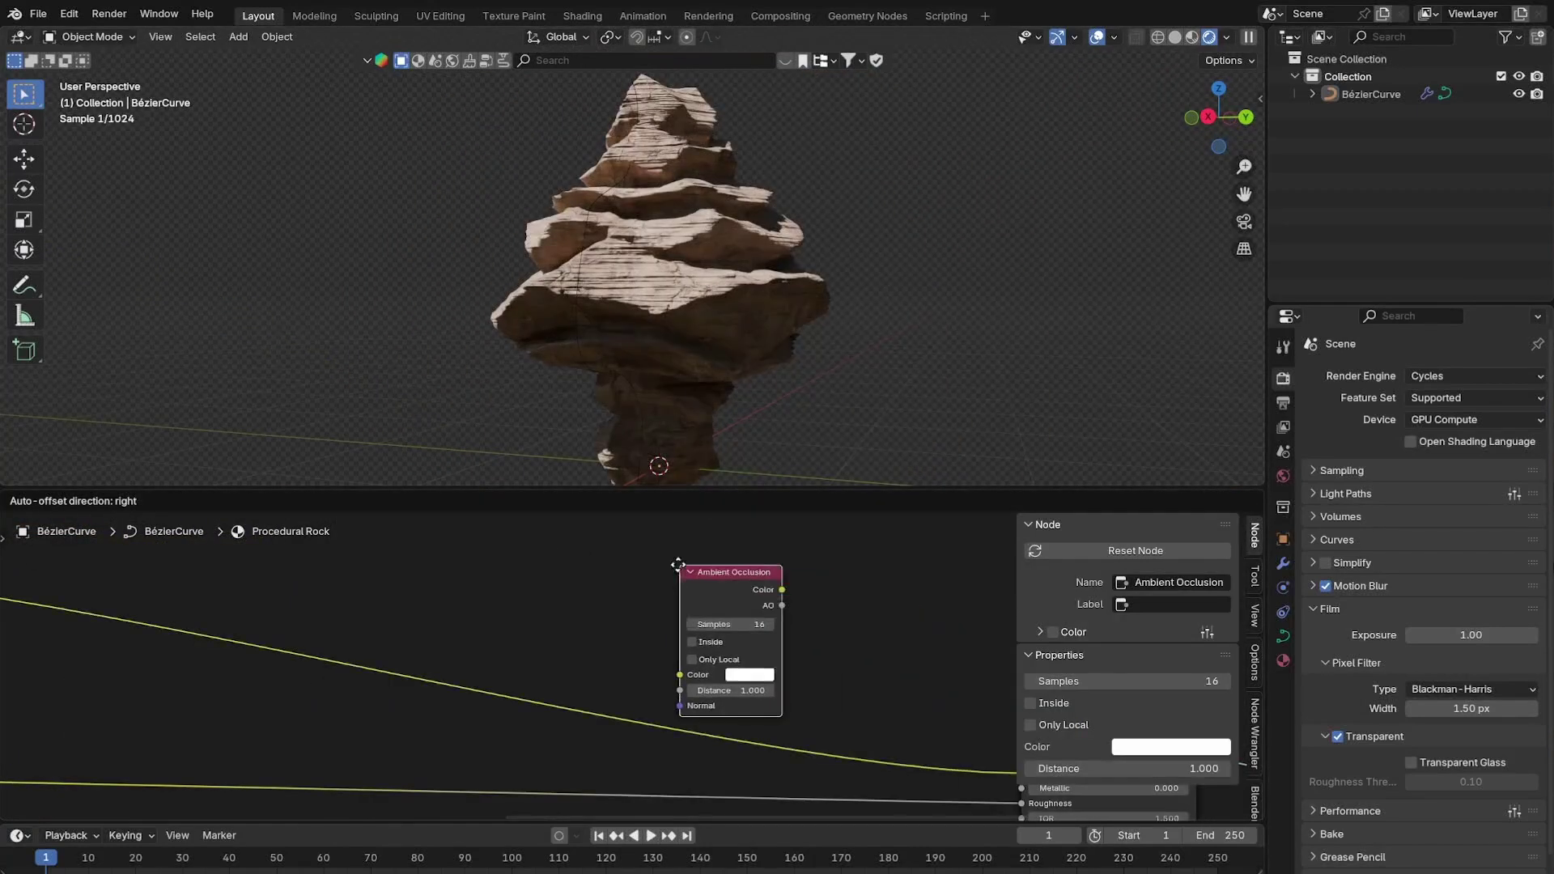
ctrl+shift+click(492, 547)
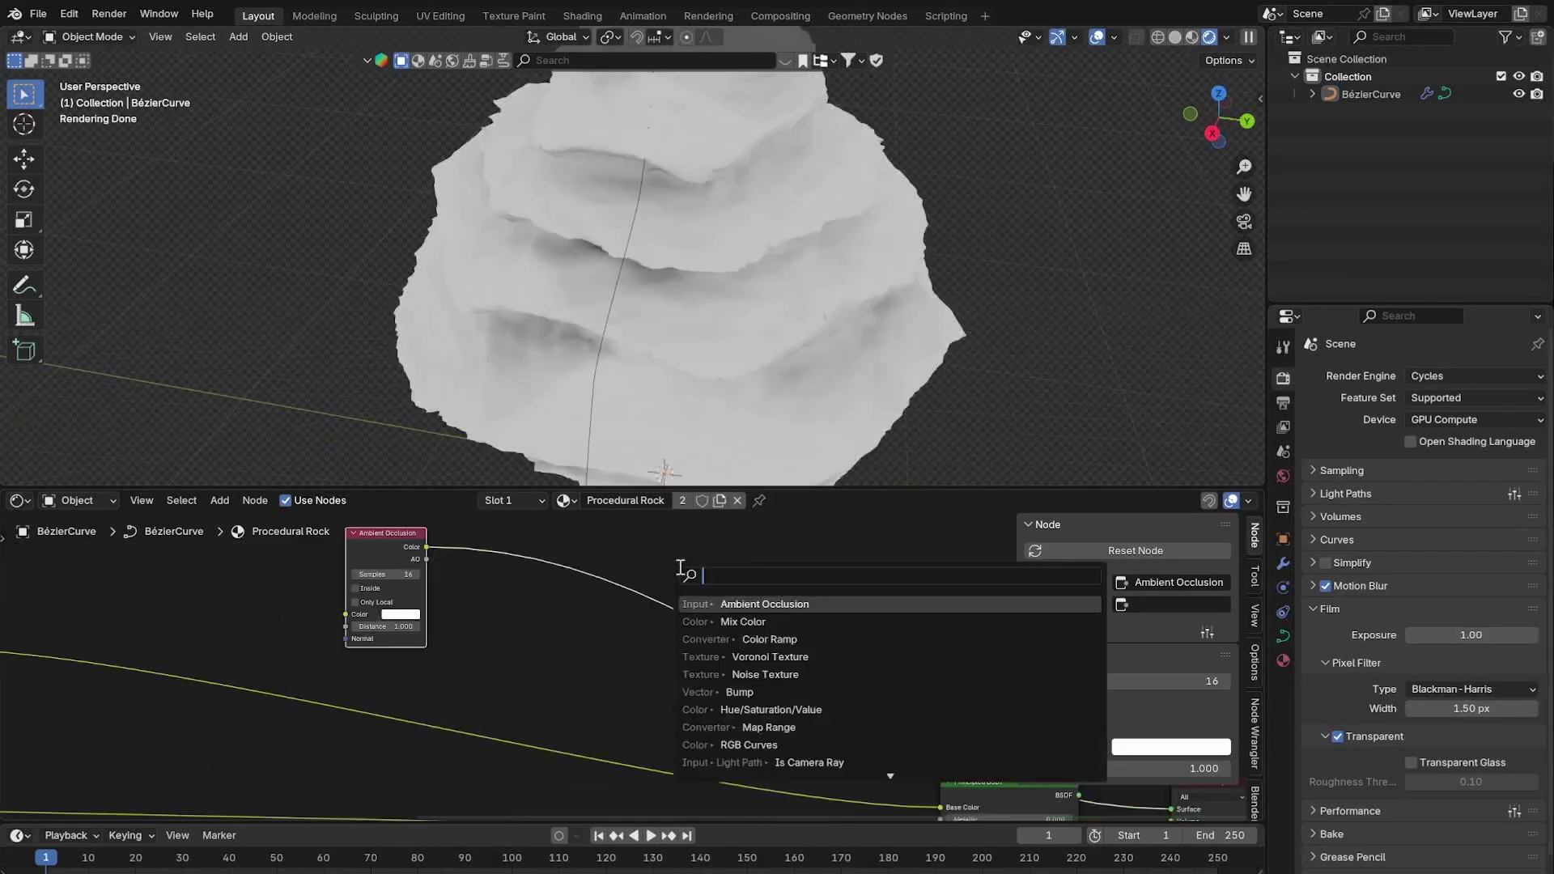
Insert a Color Ramp node on the Ambient Occlusion node's Color output link.
text(col)
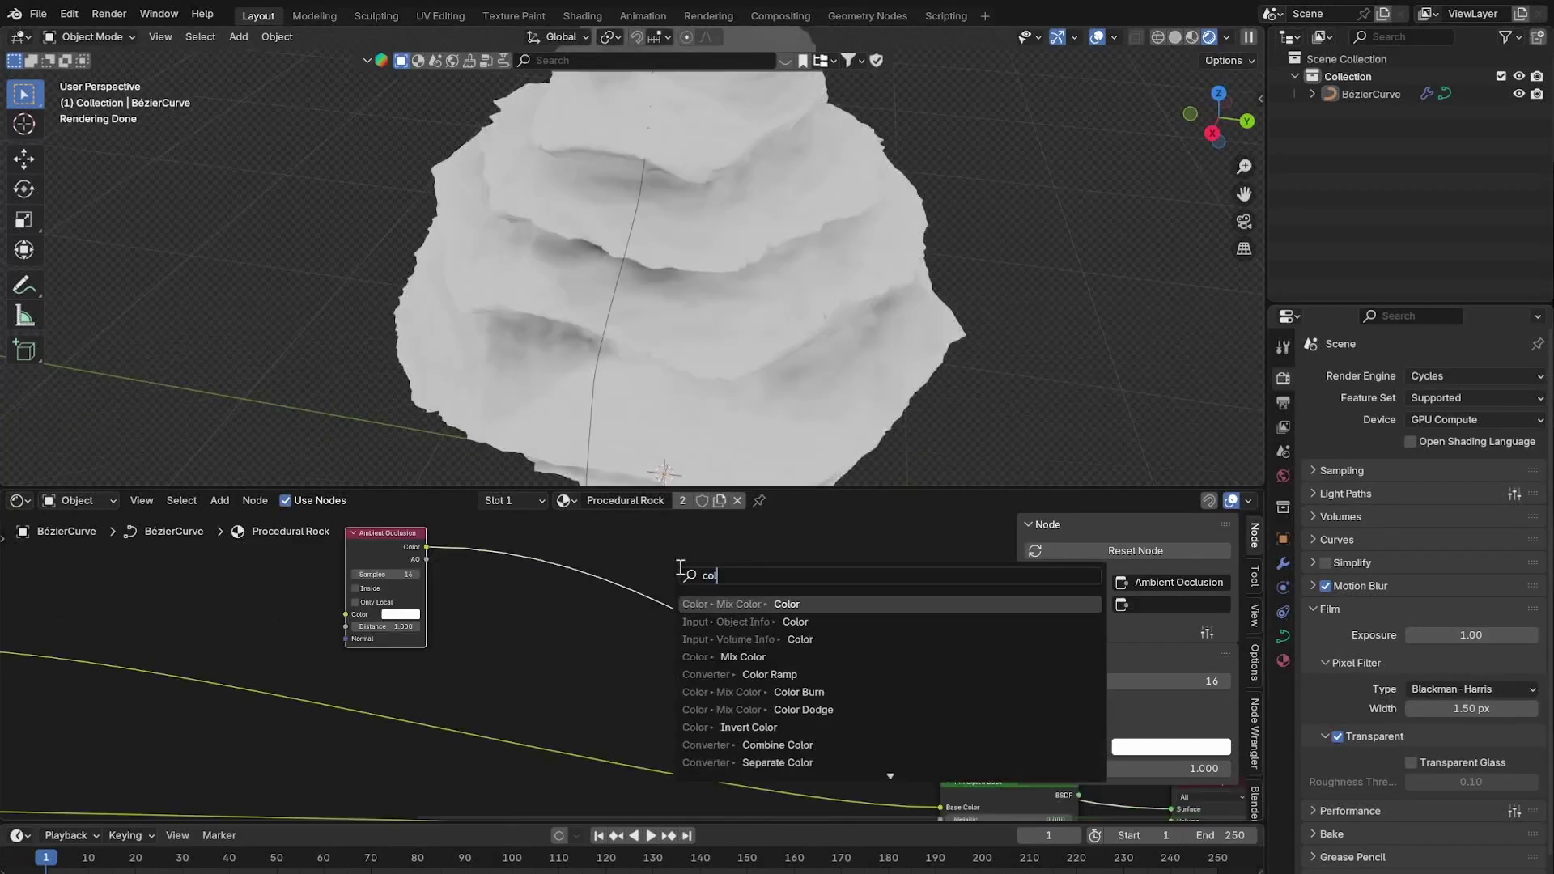
click(731, 660)
scroll(693, 577, up, 4)
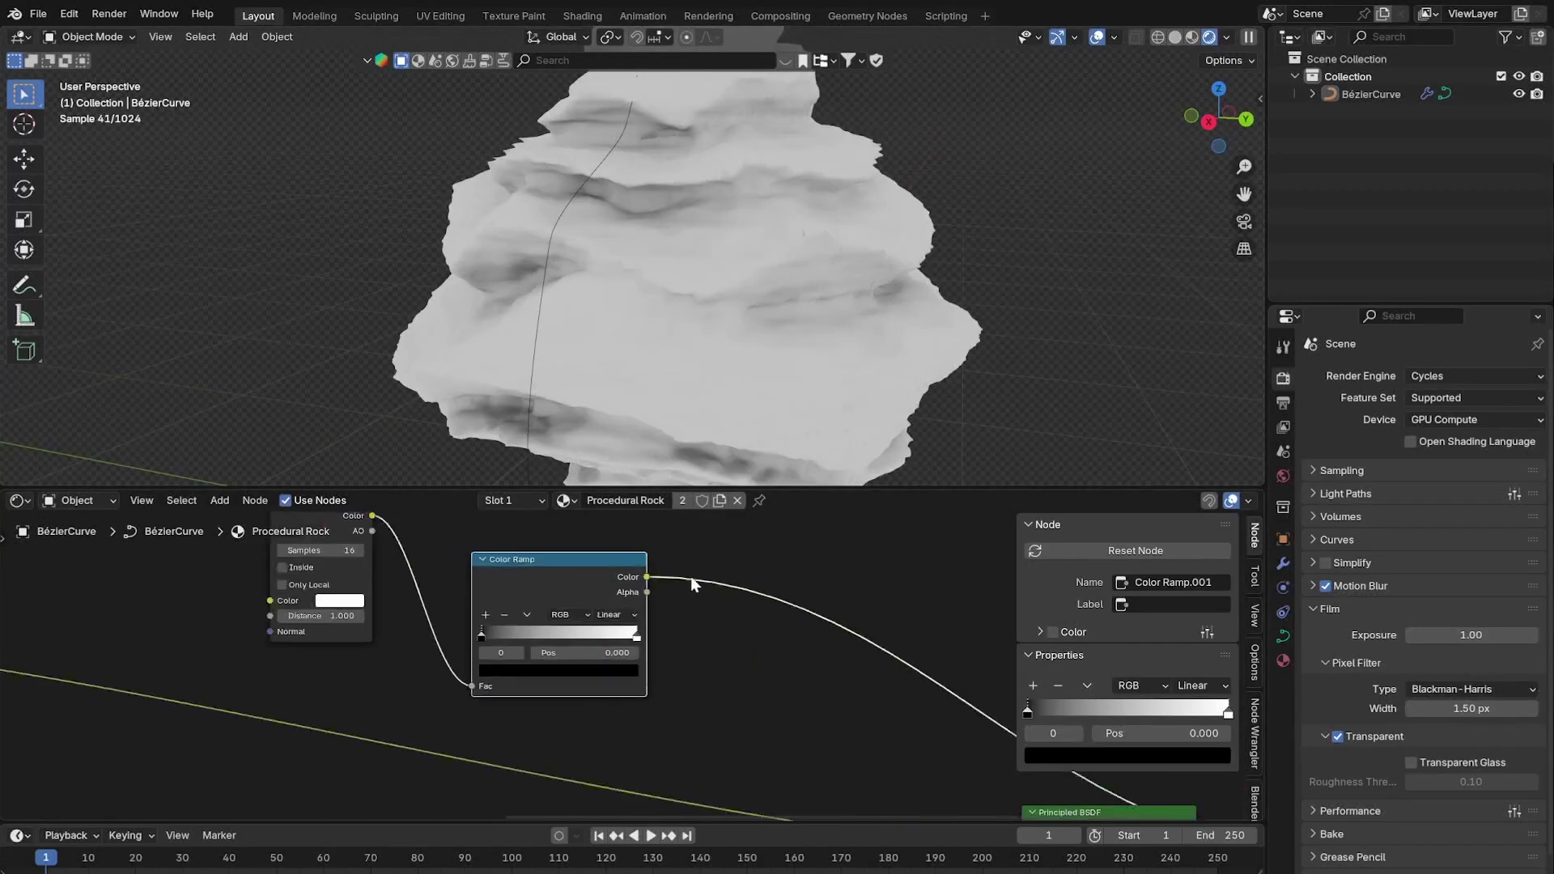
Reverse the new Color Ramp to run white to black with the black stop at 0.819, and compare it with the raw Ambient Occlusion.
drag(479, 623, 437, 656)
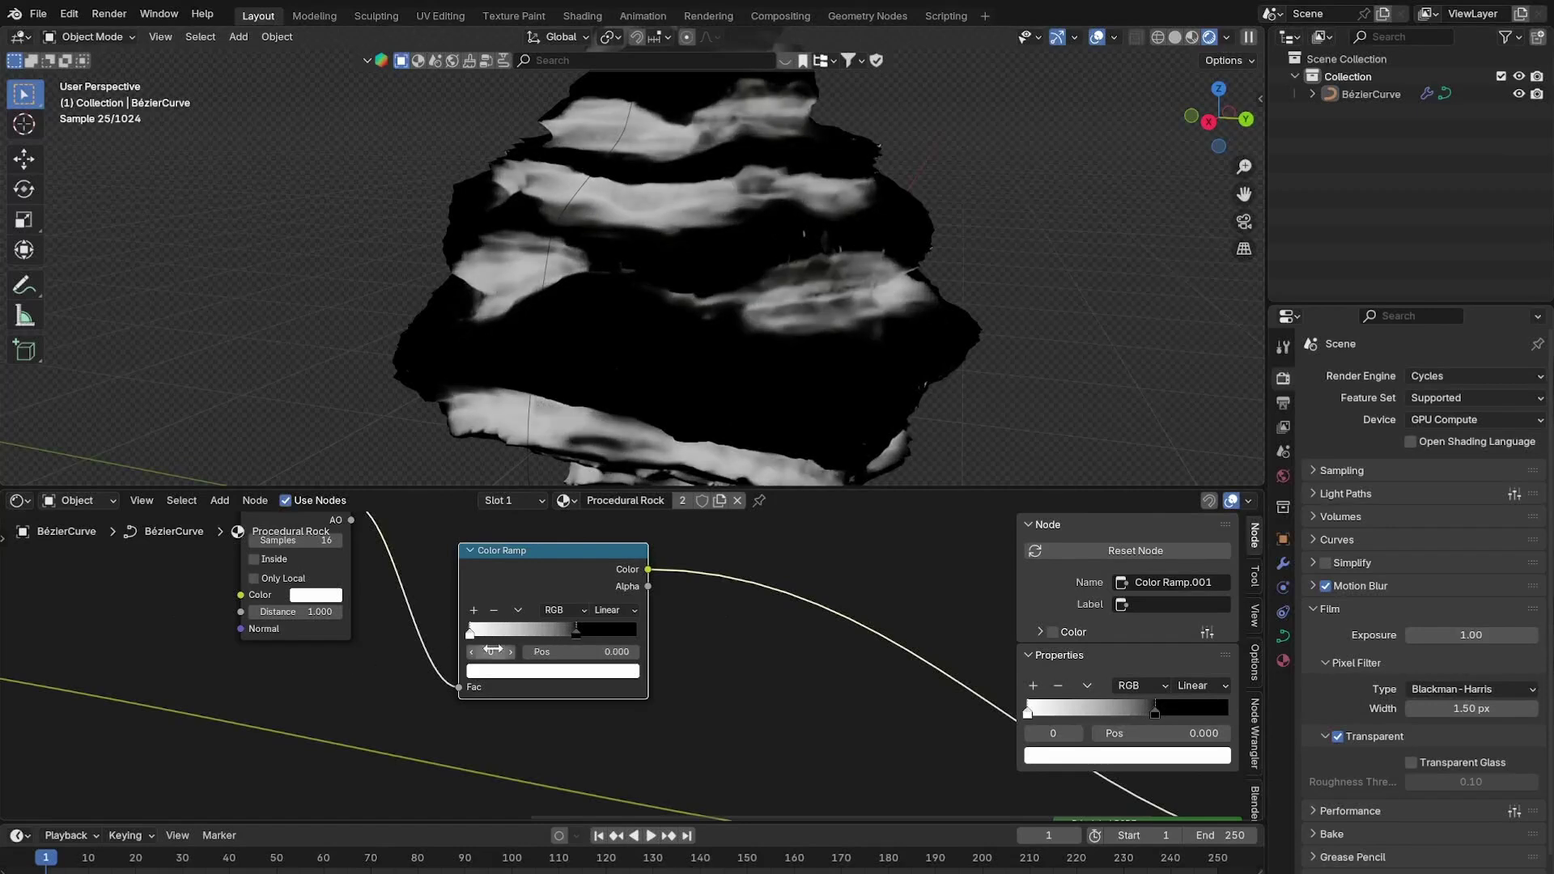
drag(570, 634, 610, 658)
middle_drag(334, 547, 376, 604)
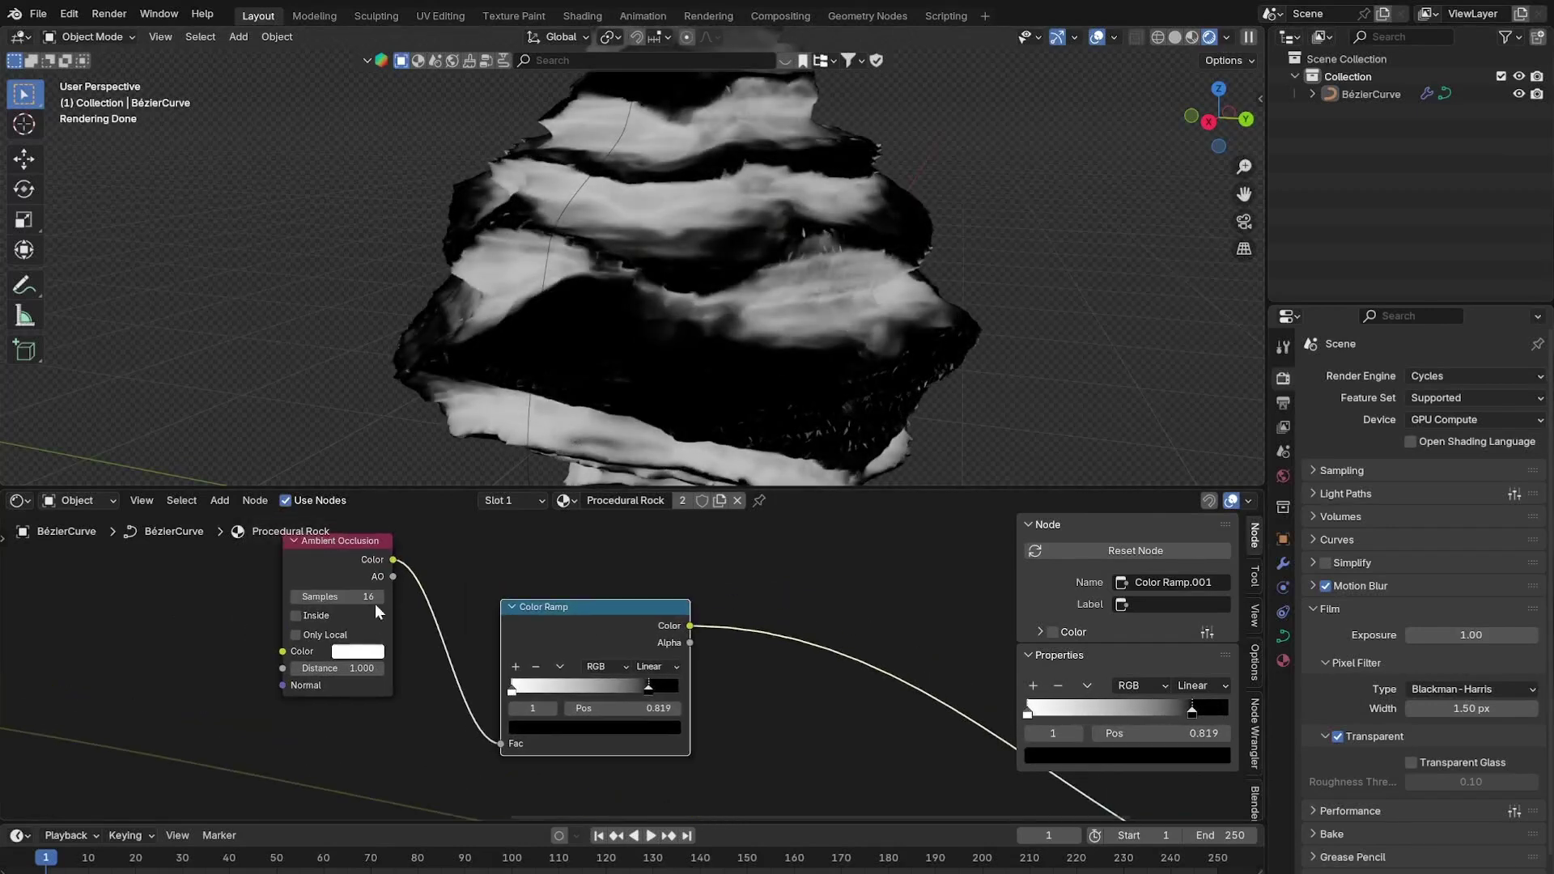
ctrl+shift+click(361, 559)
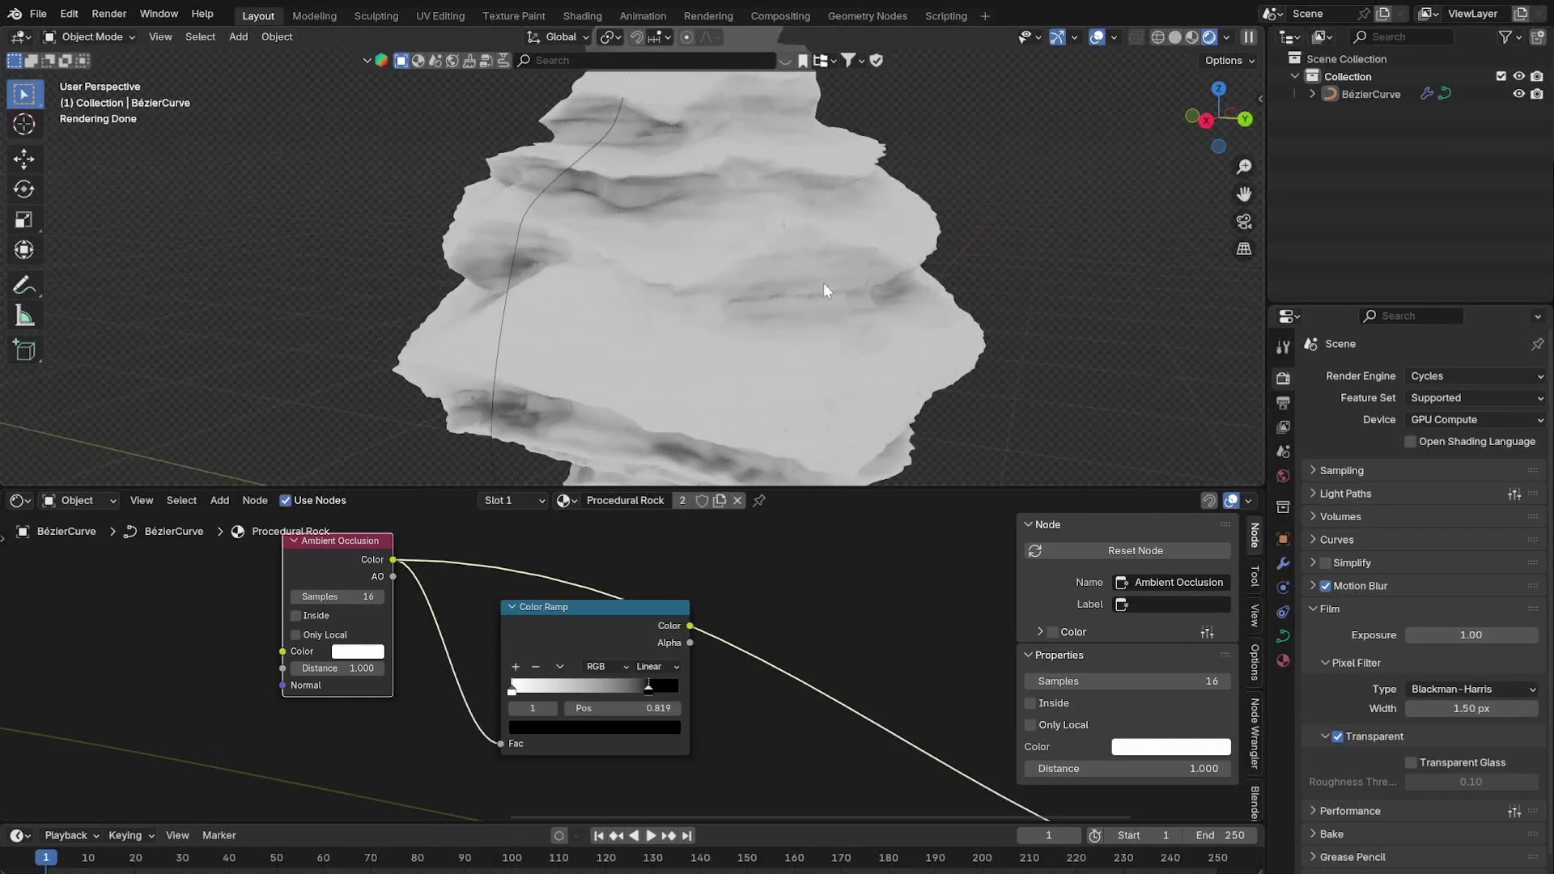
ctrl+shift+click(564, 635)
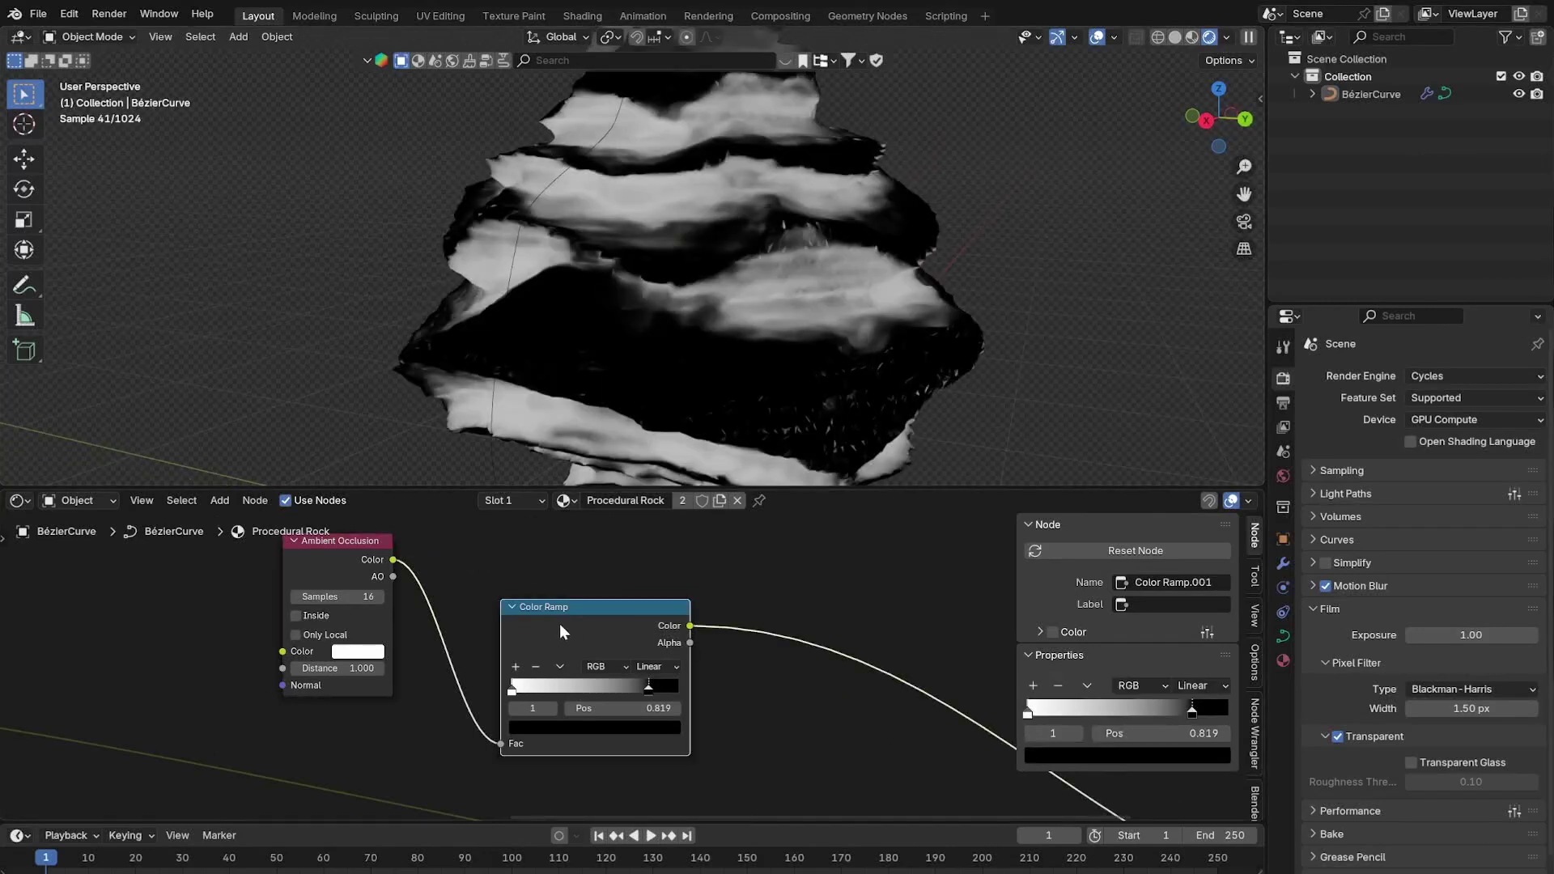
Insert a Hue/Saturation/Value node between the base color texture and the Principled BSDF's Base Color.
scroll(648, 590, down, 2)
key(shift+a)
text(sa)
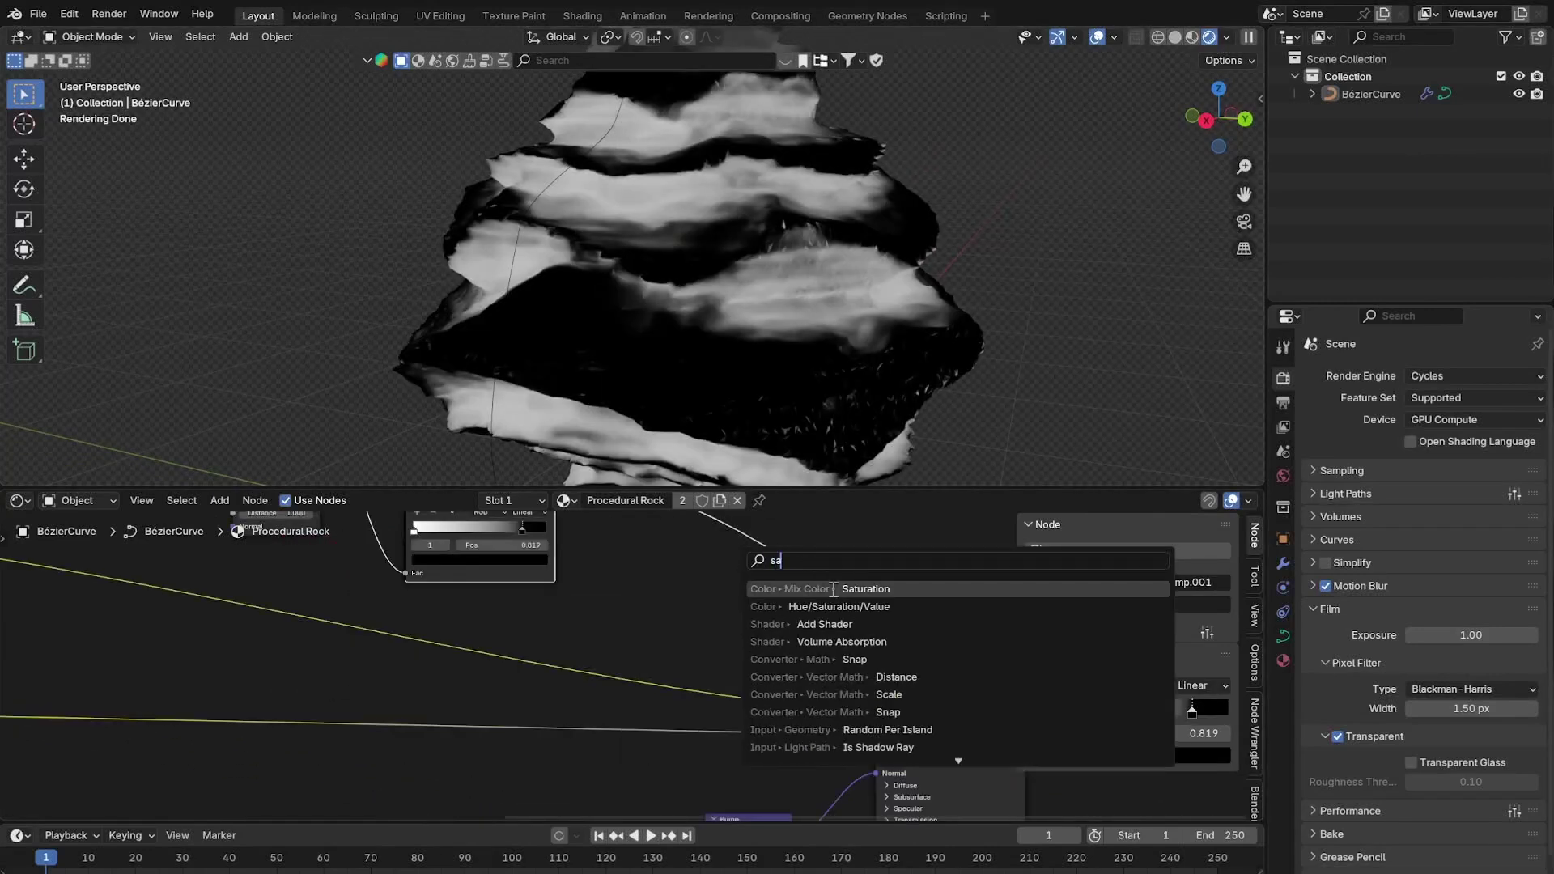
click(840, 603)
click(697, 604)
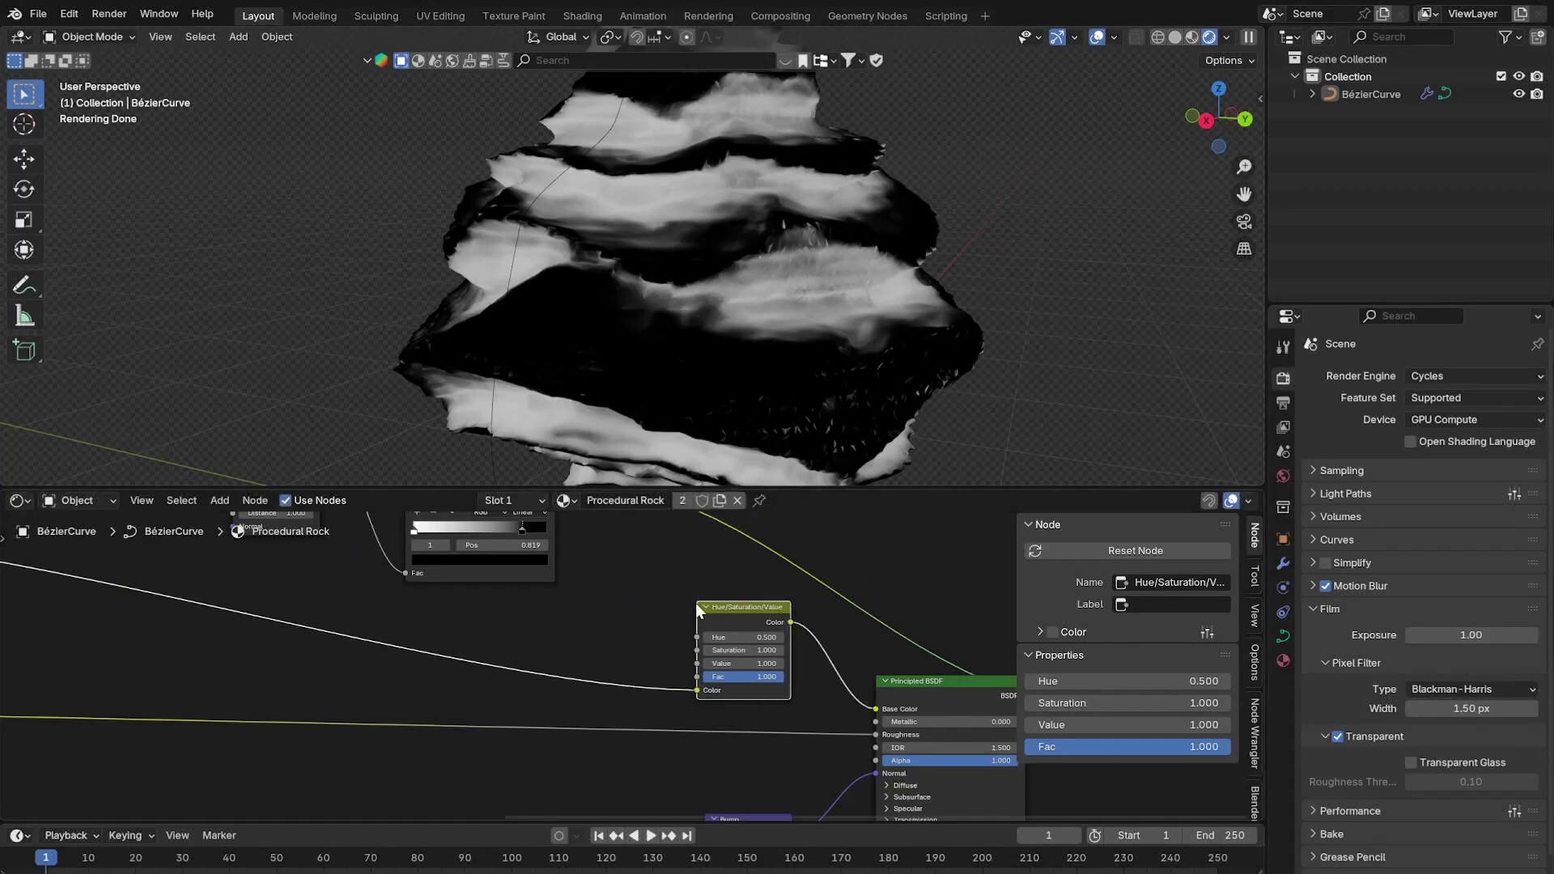
Preview the Hue/Saturation/Value node, connect the occlusion Color Ramp's Color to its Fac, and set its Value to 0.1.
ctrl+shift+click(745, 620)
middle_drag(593, 577, 594, 760)
scroll(594, 759, up, 5)
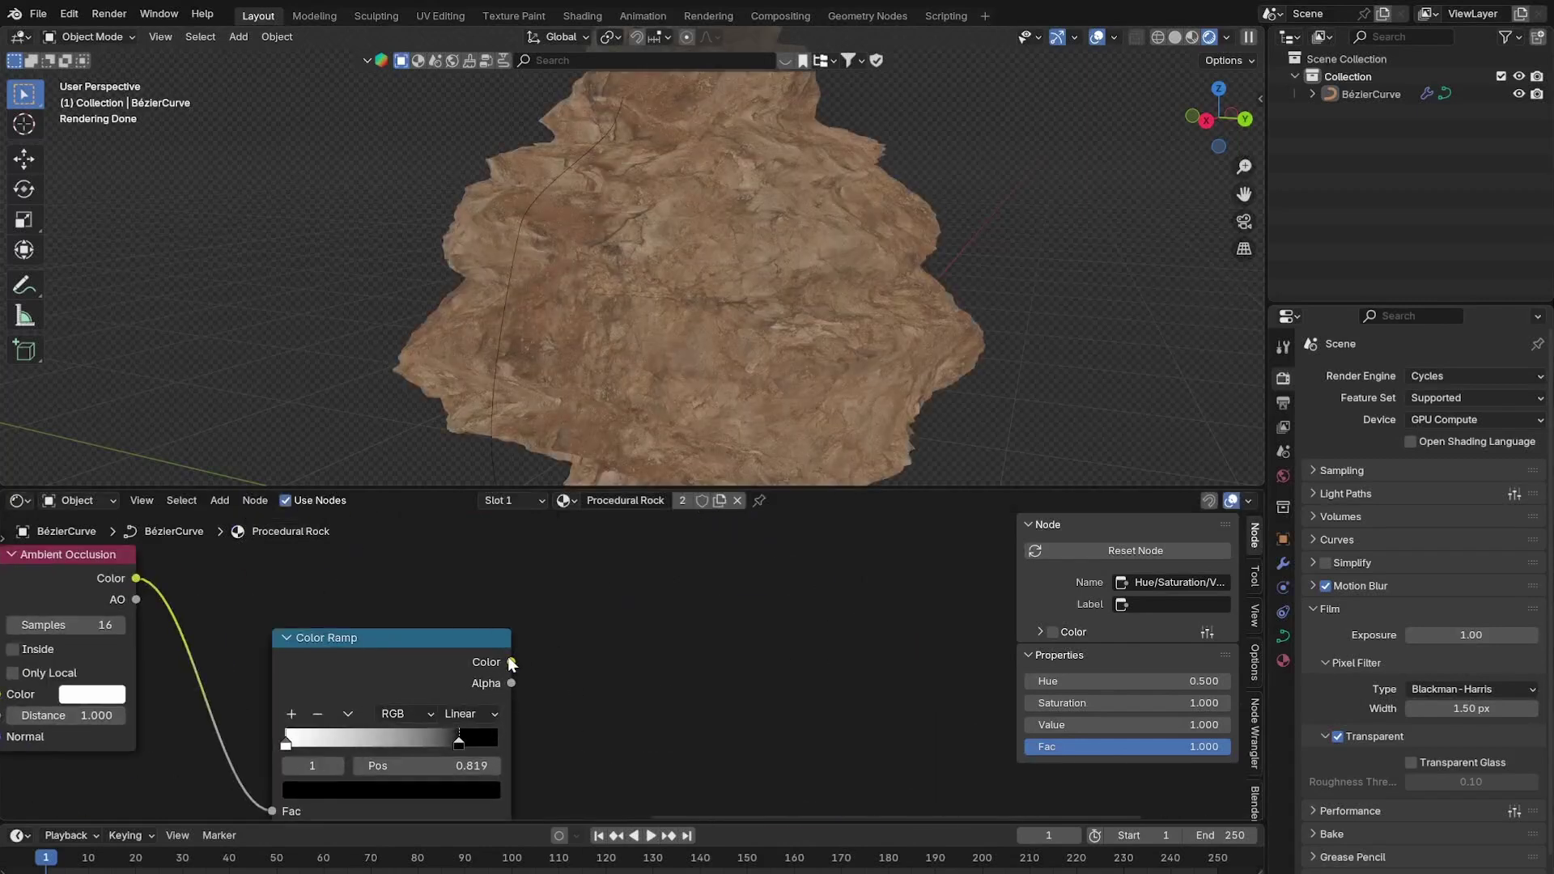
drag(512, 664, 736, 728)
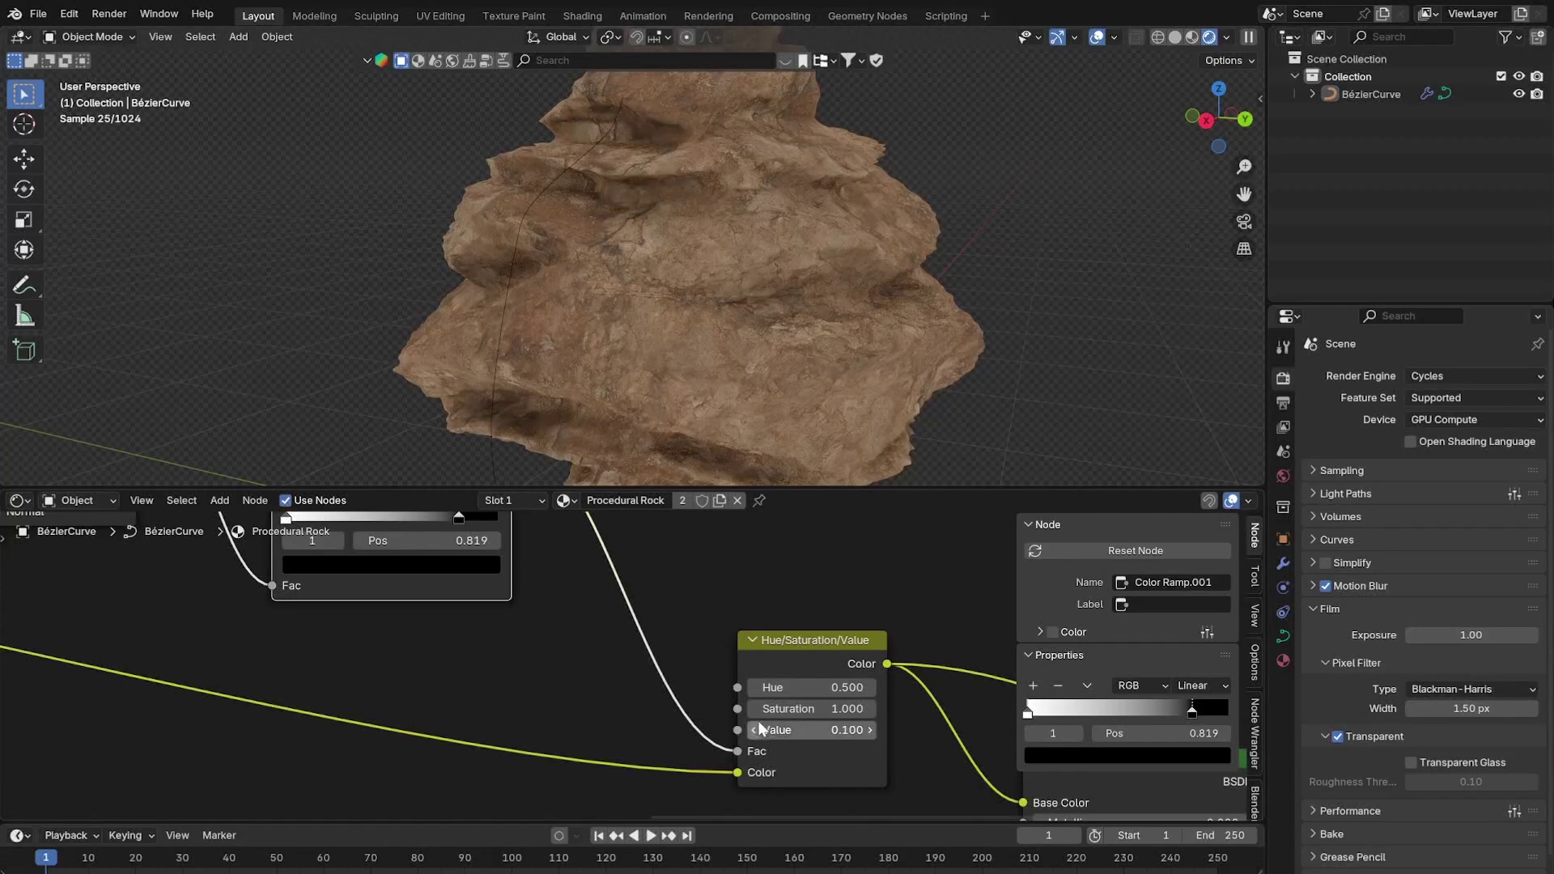
middle_drag(567, 344, 670, 313)
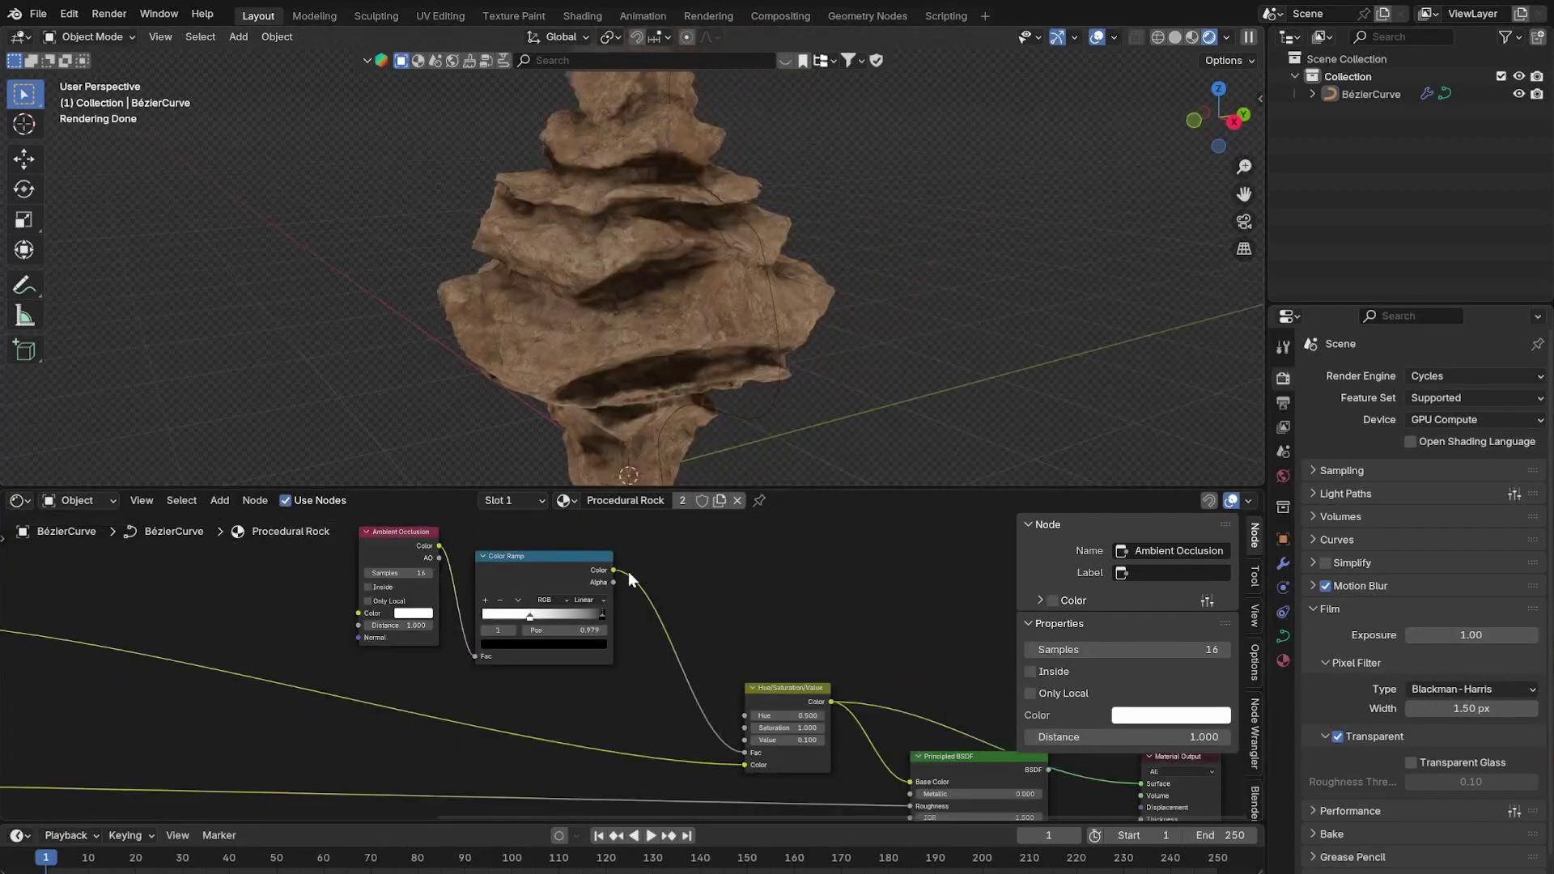
Rearrange the Ambient Occlusion and Color Ramp nodes, and shift them with the Hue/Saturation/Value, shader and output nodes away from the Bump nodes.
scroll(630, 587, down, 2)
drag(392, 556, 587, 606)
key(g)
click(683, 602)
scroll(842, 676, down, 1)
middle_drag(850, 686, 597, 614)
drag(856, 564, 280, 663)
drag(603, 651, 860, 671)
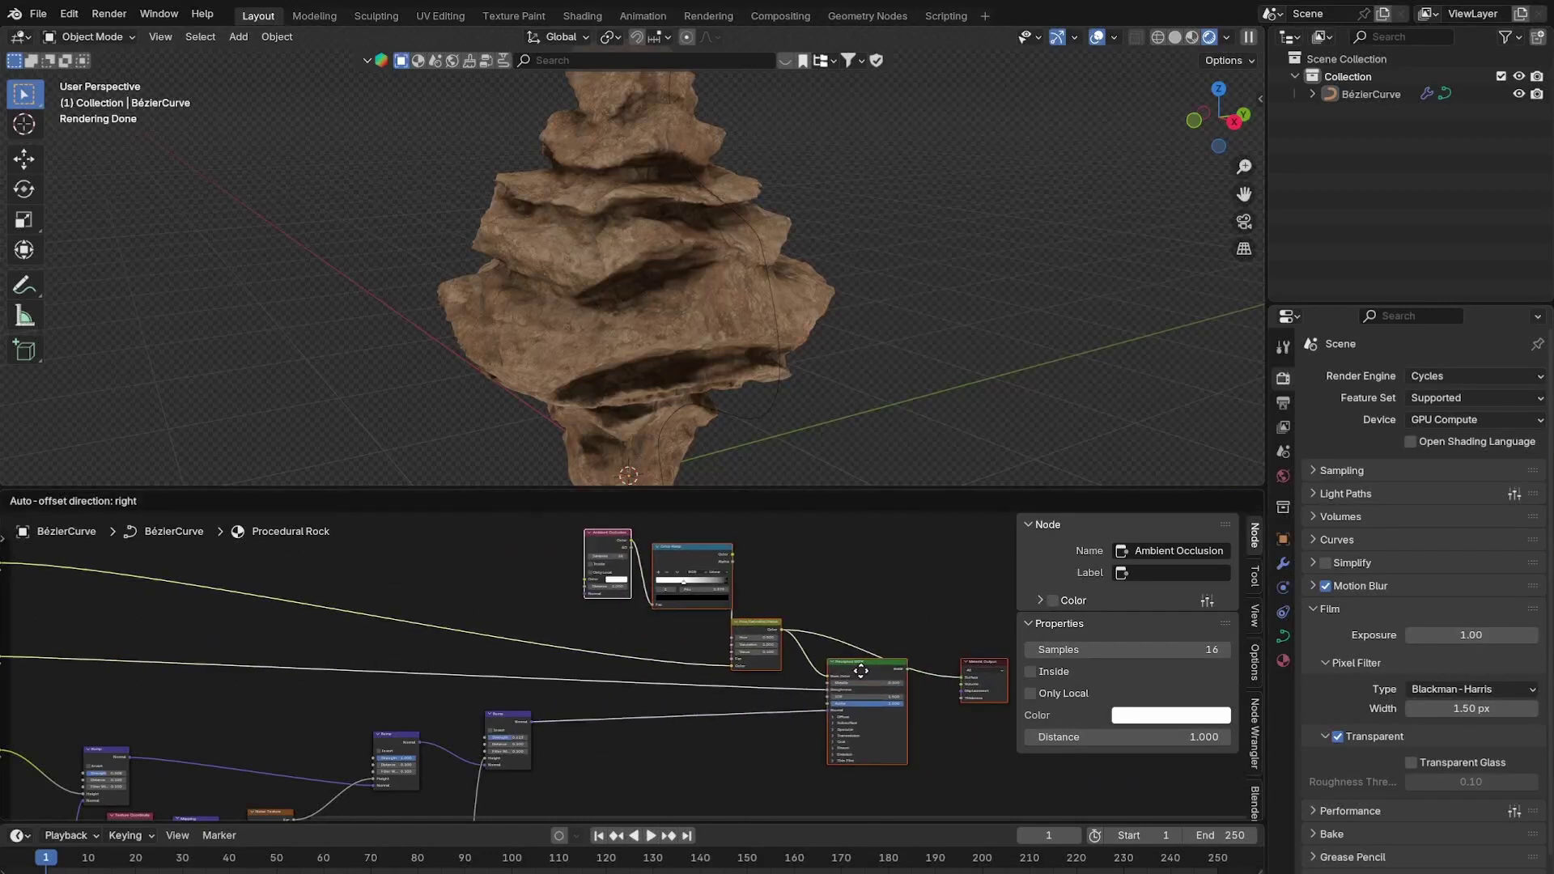
click(860, 670)
Connect the last Bump node's Normal output to the Ambient Occlusion node's Normal input and inspect the darkened rock crevices up close.
scroll(599, 757, up, 2)
drag(477, 746, 603, 628)
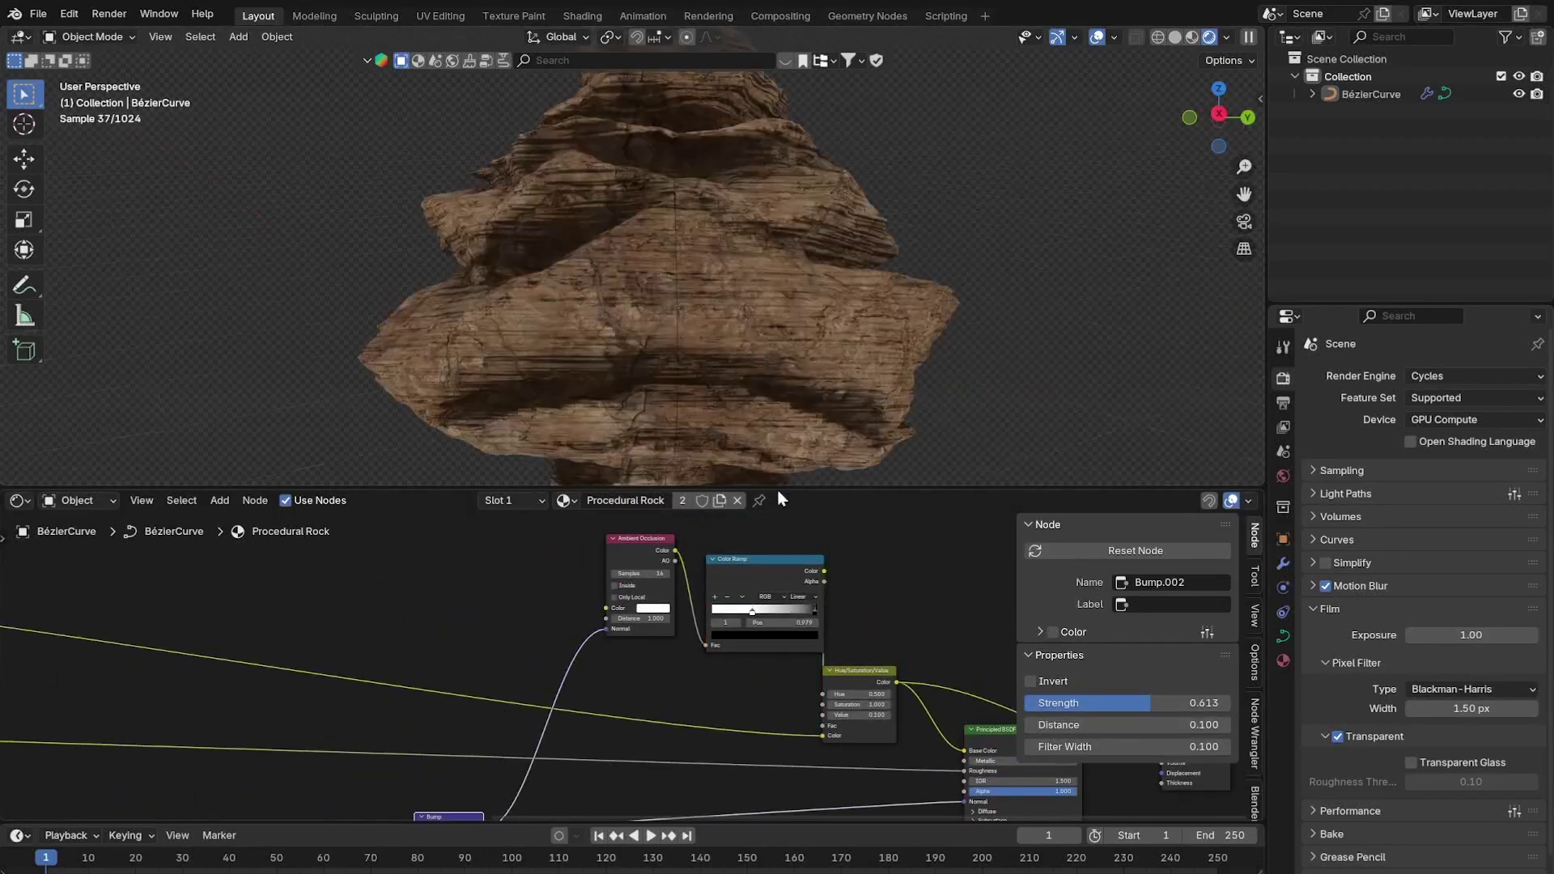
click(890, 297)
middle_drag(892, 302, 787, 302)
scroll(787, 302, up, 3)
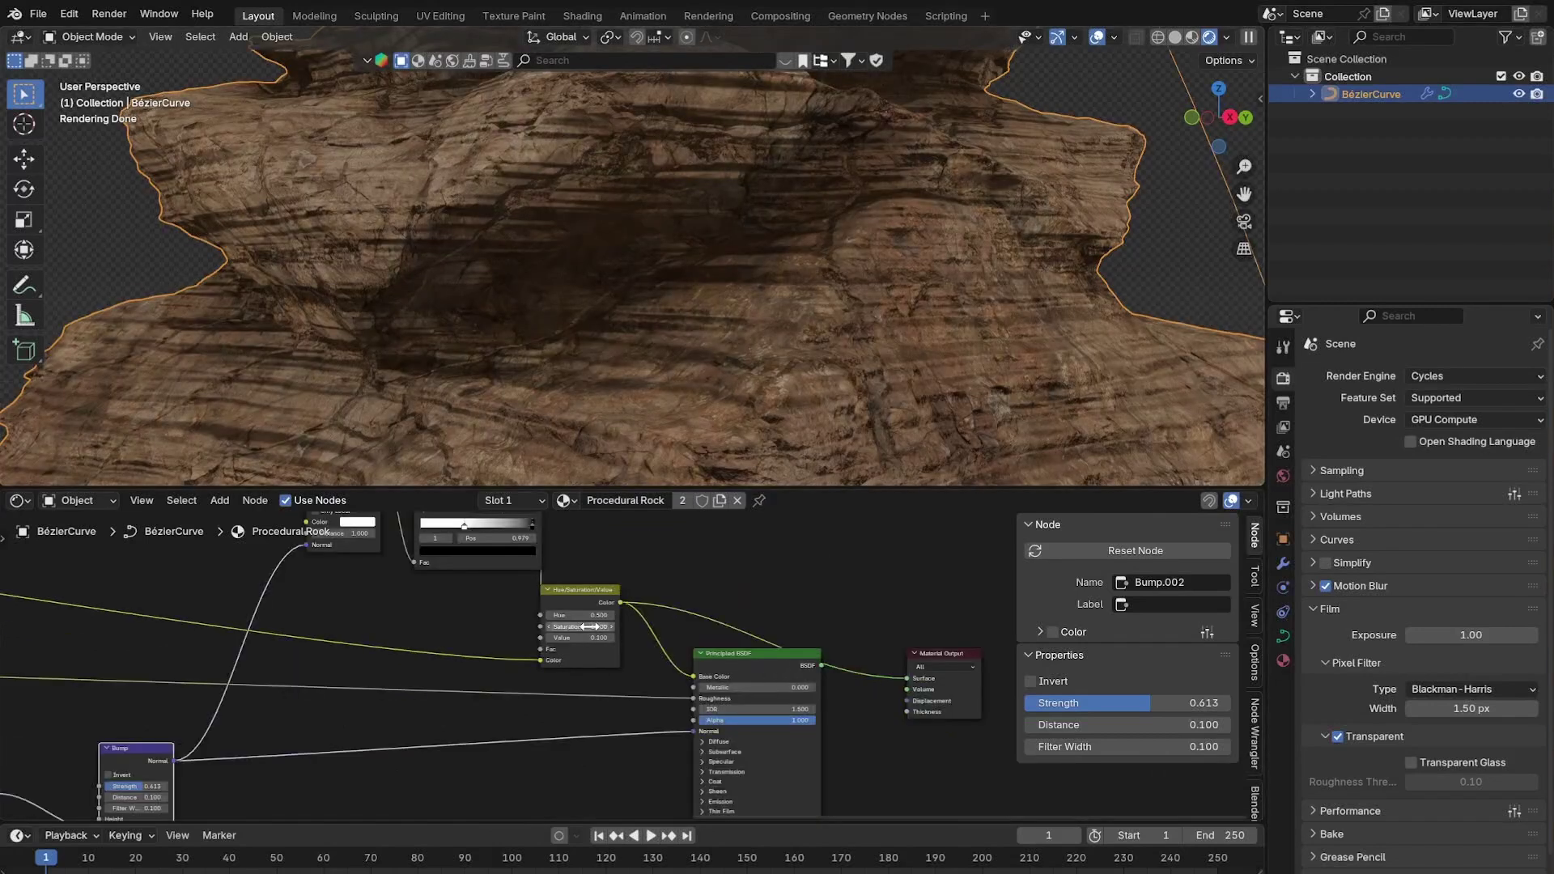
Reposition the Hue/Saturation/Value node slightly and restore the Principled BSDF preview.
middle_drag(589, 627, 607, 639)
drag(609, 602, 639, 599)
middle_drag(401, 557, 457, 645)
click(824, 747)
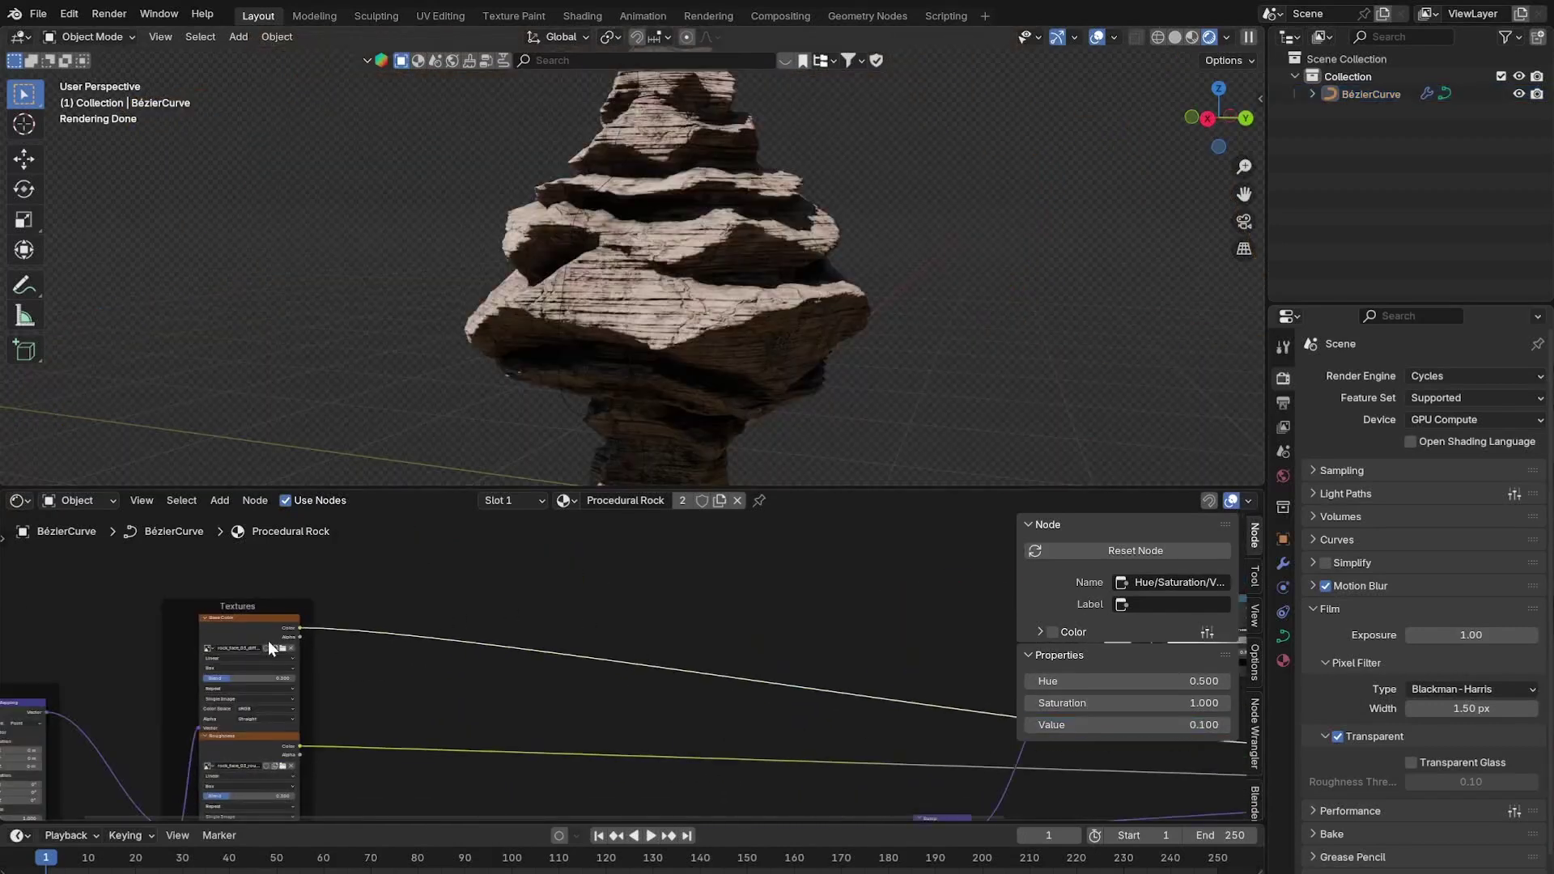
Preview the Base Color texture alone on the rock and return to the Principled BSDF preview.
ctrl+shift+click(269, 624)
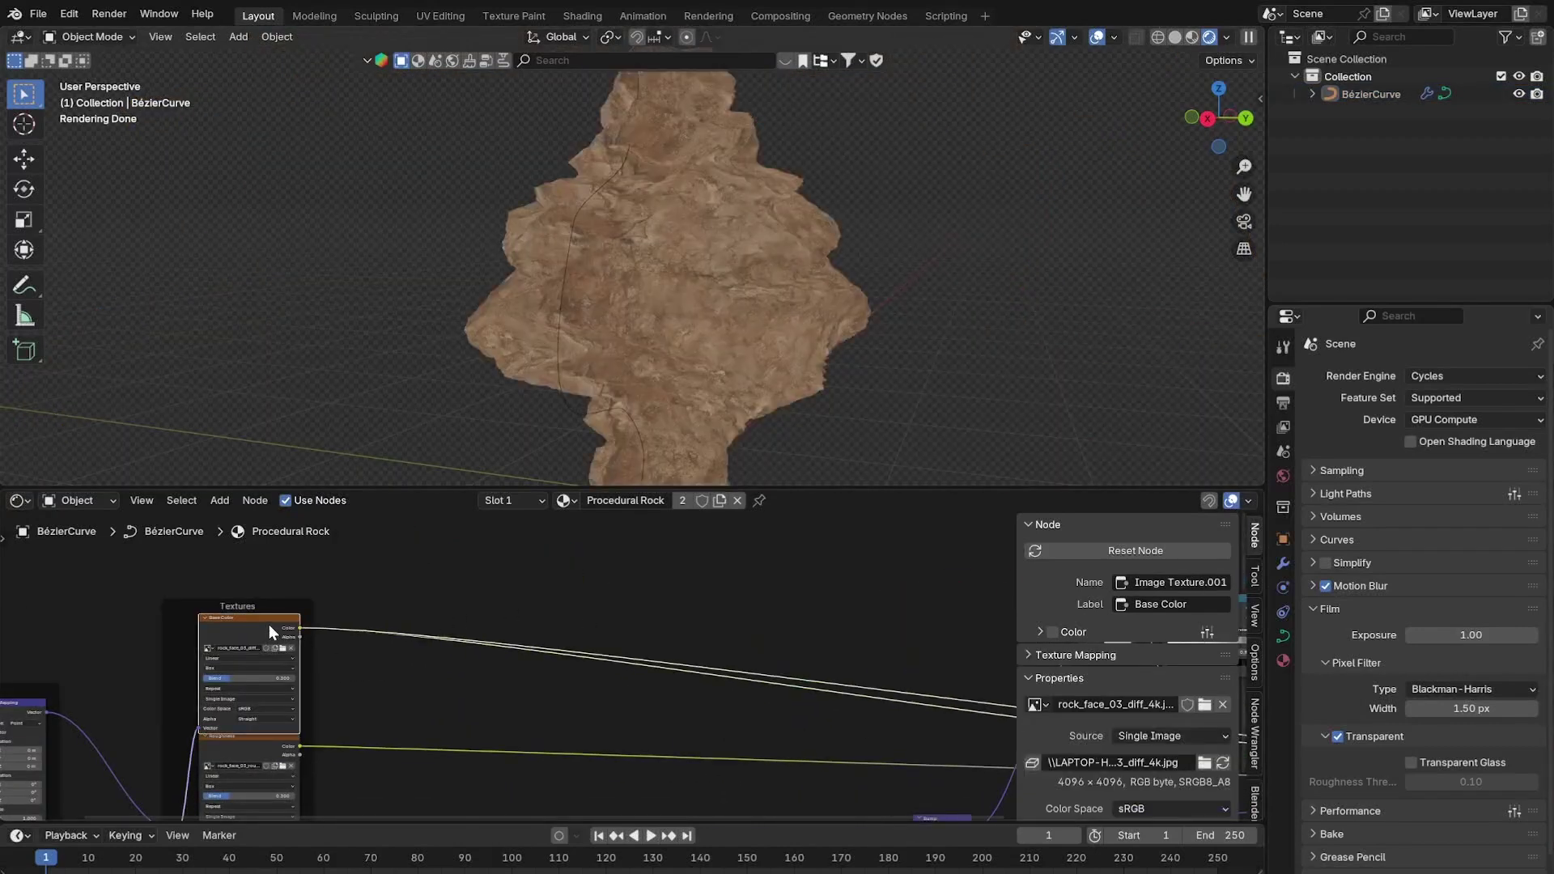
middle_drag(534, 565, 287, 571)
ctrl+shift+click(987, 740)
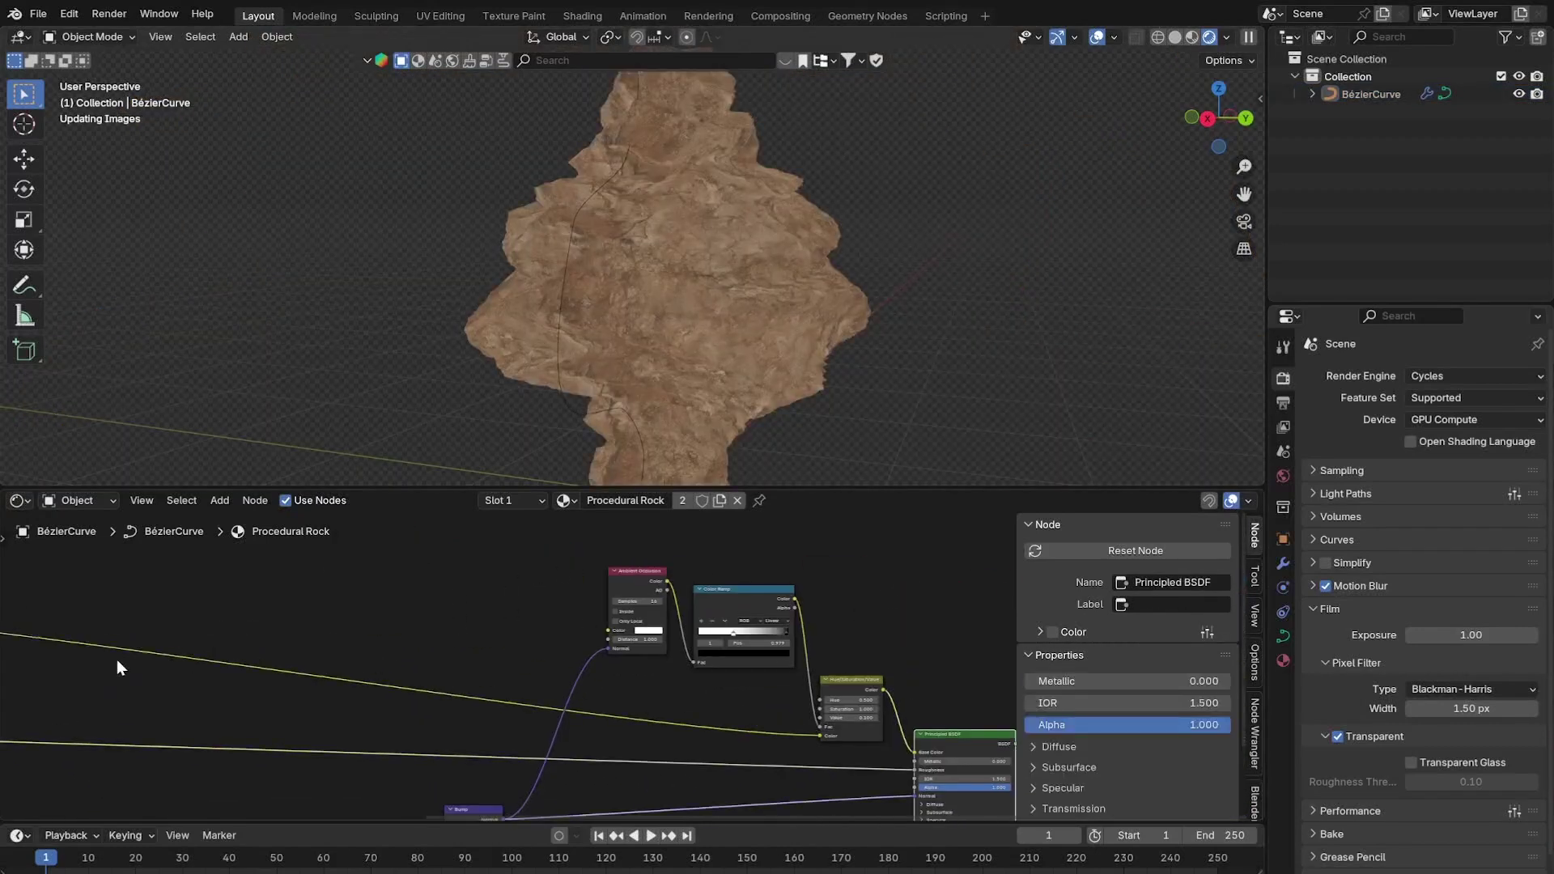
Insert a Map Range node on the Base Color texture's Color output link.
middle_drag(118, 664, 600, 678)
key(shift+a)
click(547, 616)
text(ma)
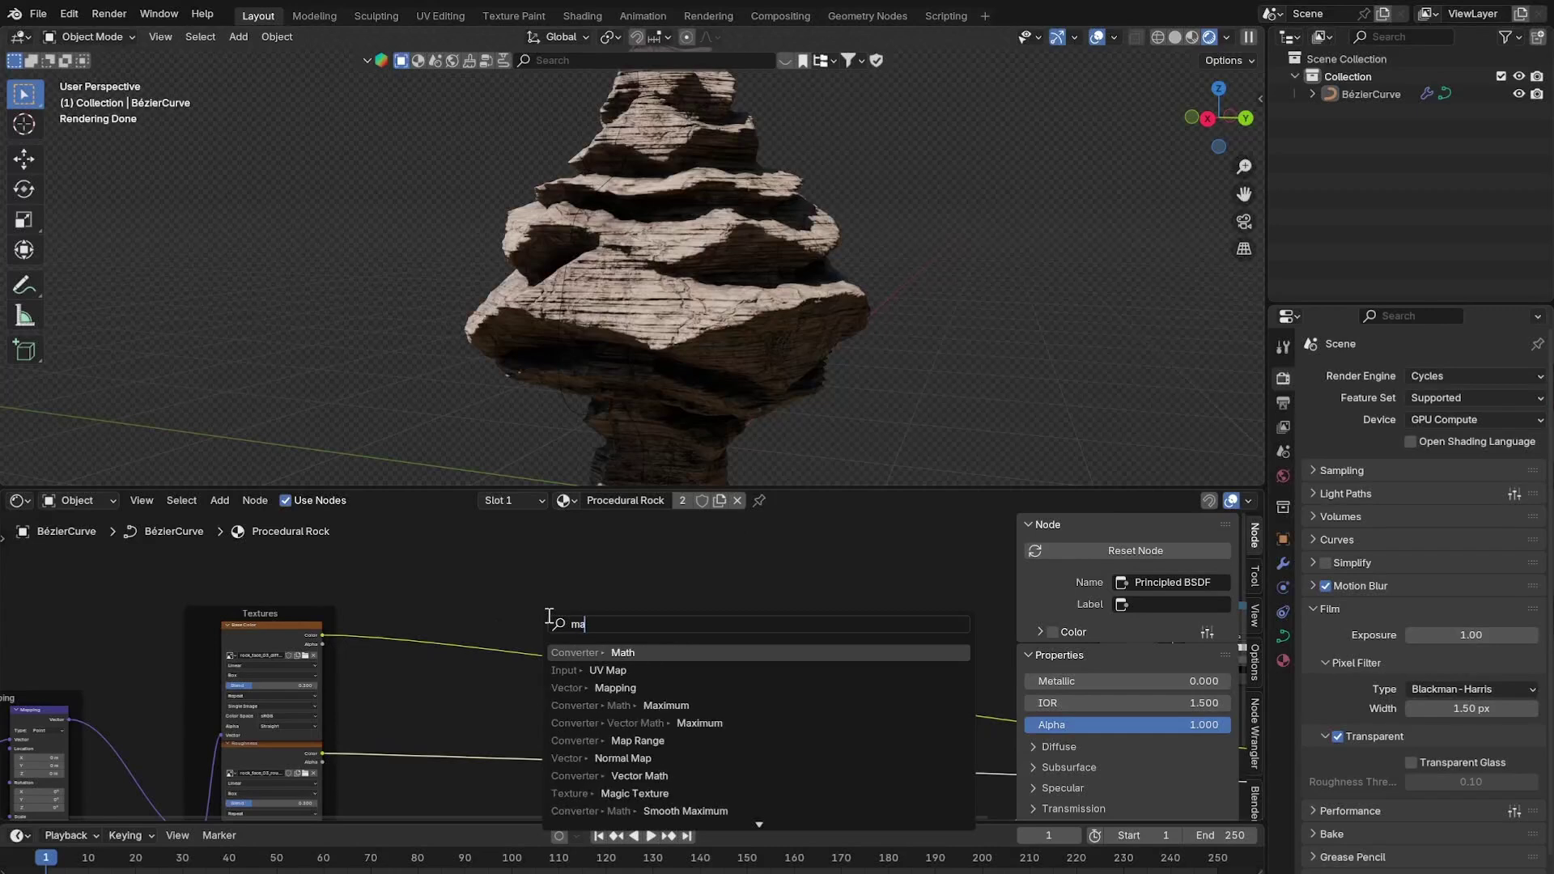
text(p)
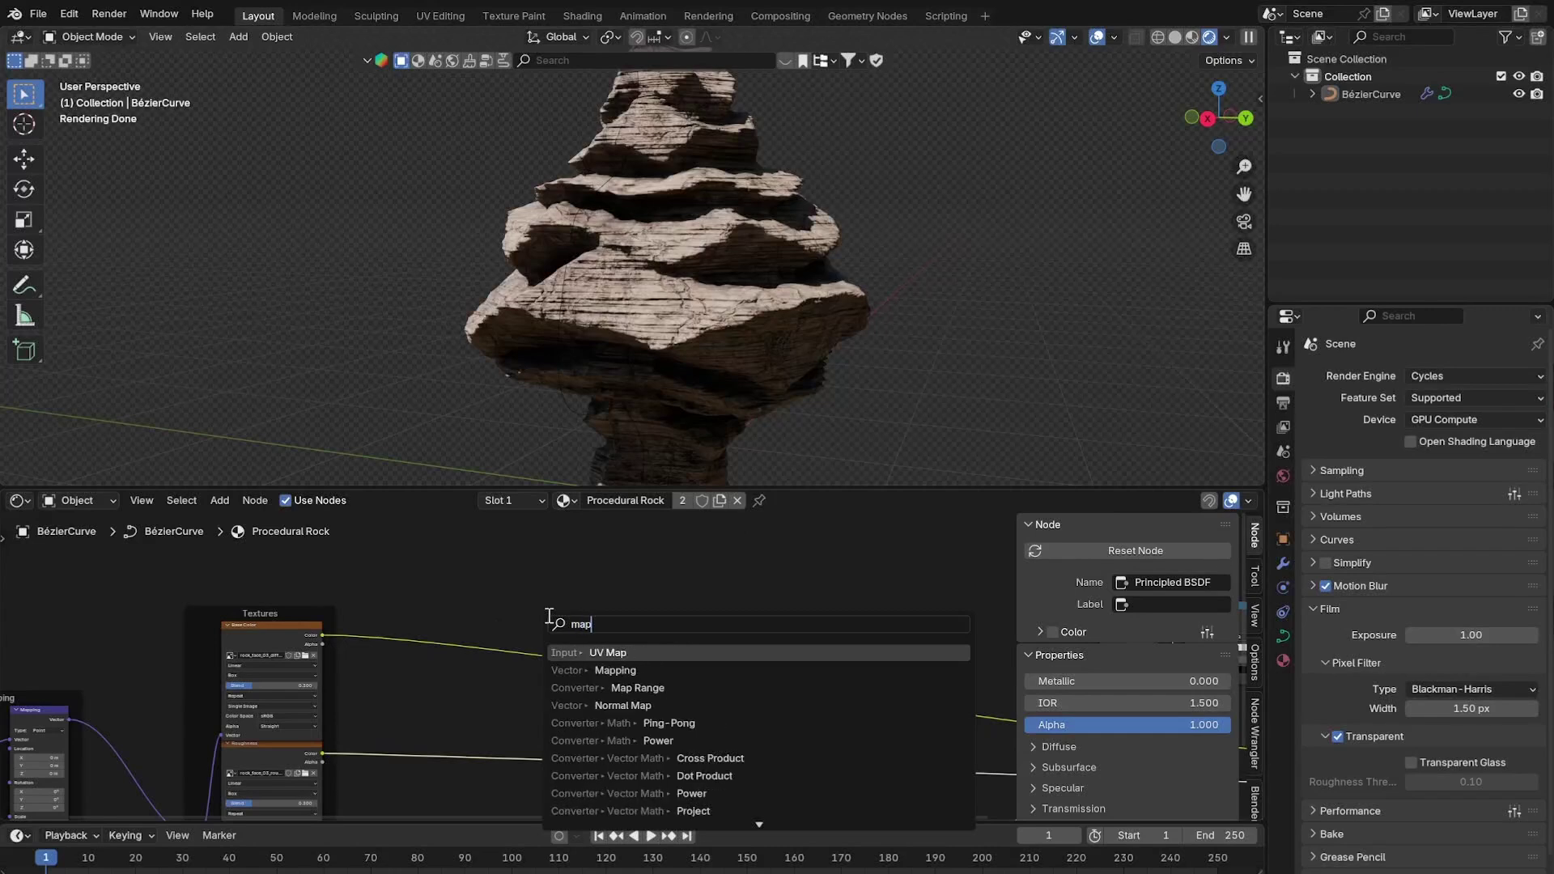
click(703, 689)
click(453, 606)
Try a different From Min value on the Map Range node and reset it to 0.
scroll(814, 244, up, 5)
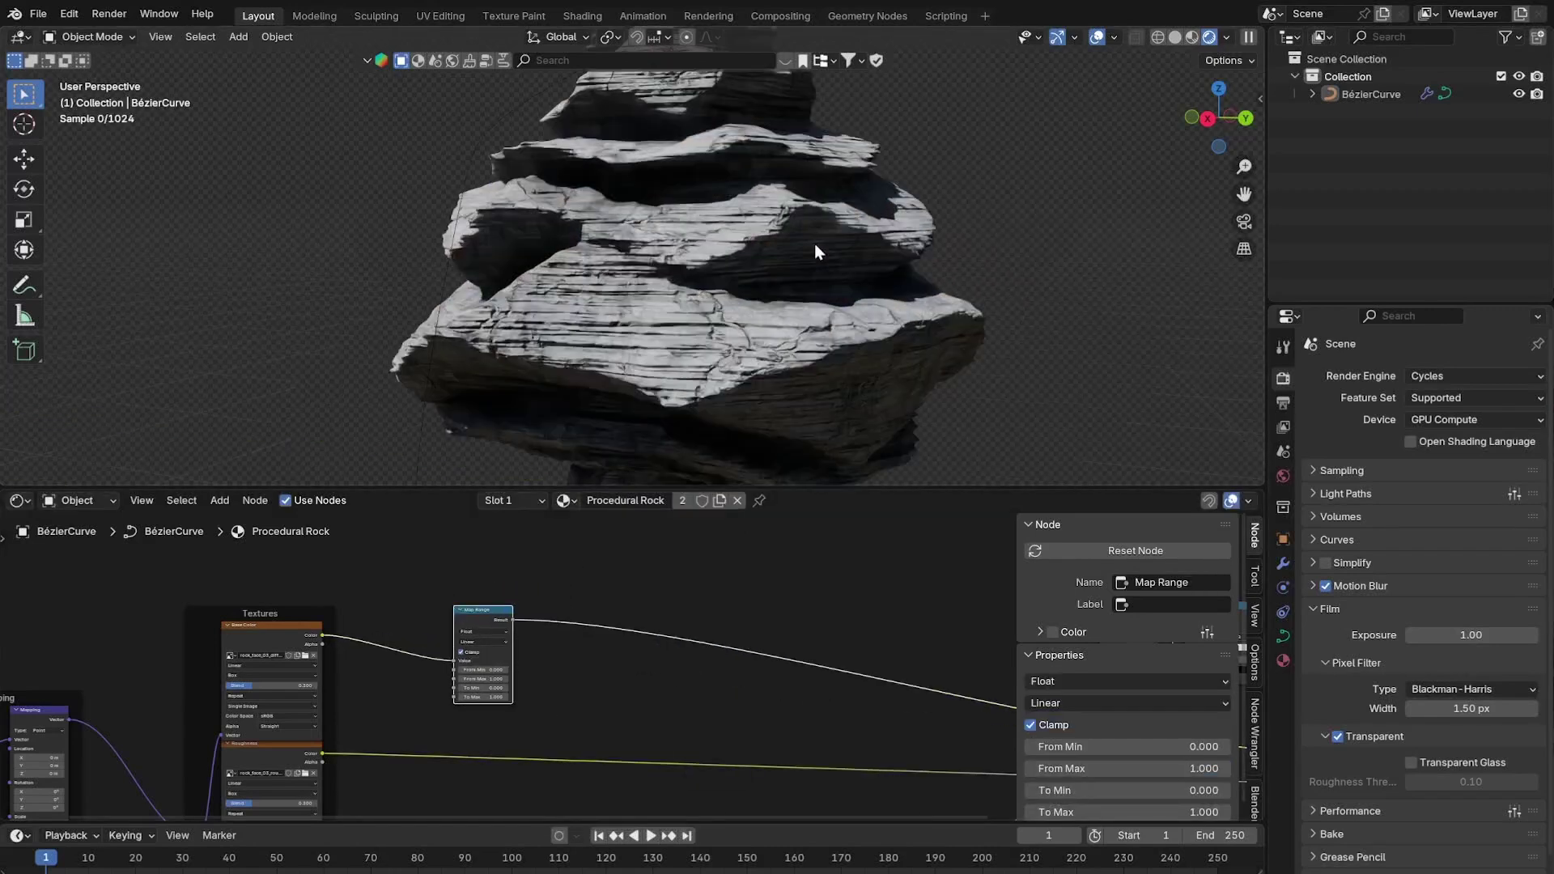
scroll(411, 680, up, 10)
middle_drag(410, 683, 702, 654)
drag(487, 649, 446, 675)
right_click(513, 675)
click(515, 650)
text(0)
key(Return)
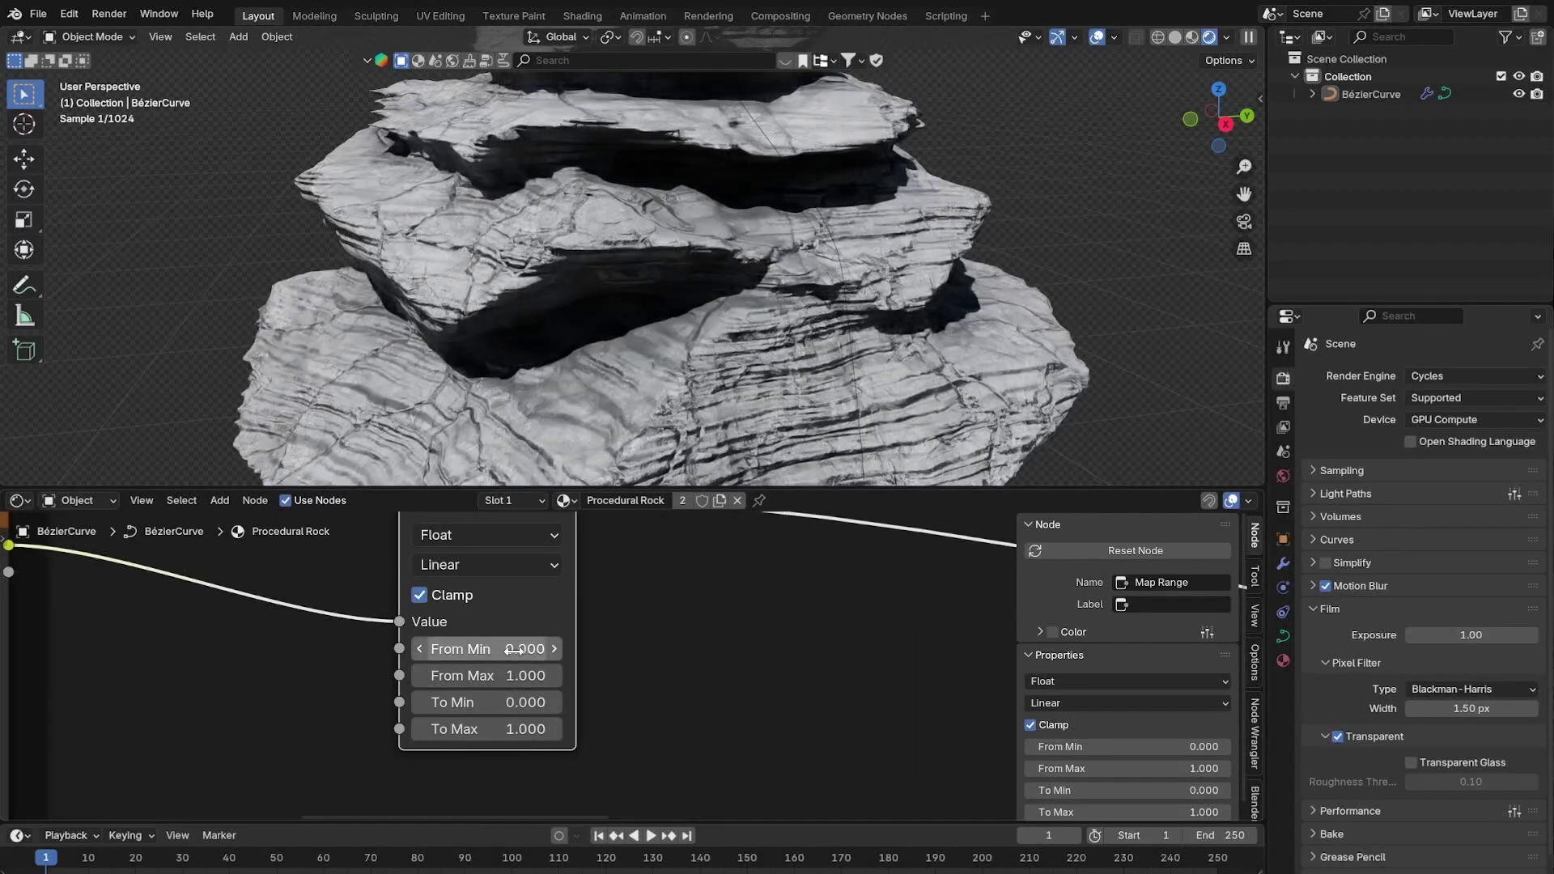
Insert a Mix Color node on the link leaving the Map Range node's Result output.
scroll(515, 650, down, 3)
drag(564, 581, 693, 546)
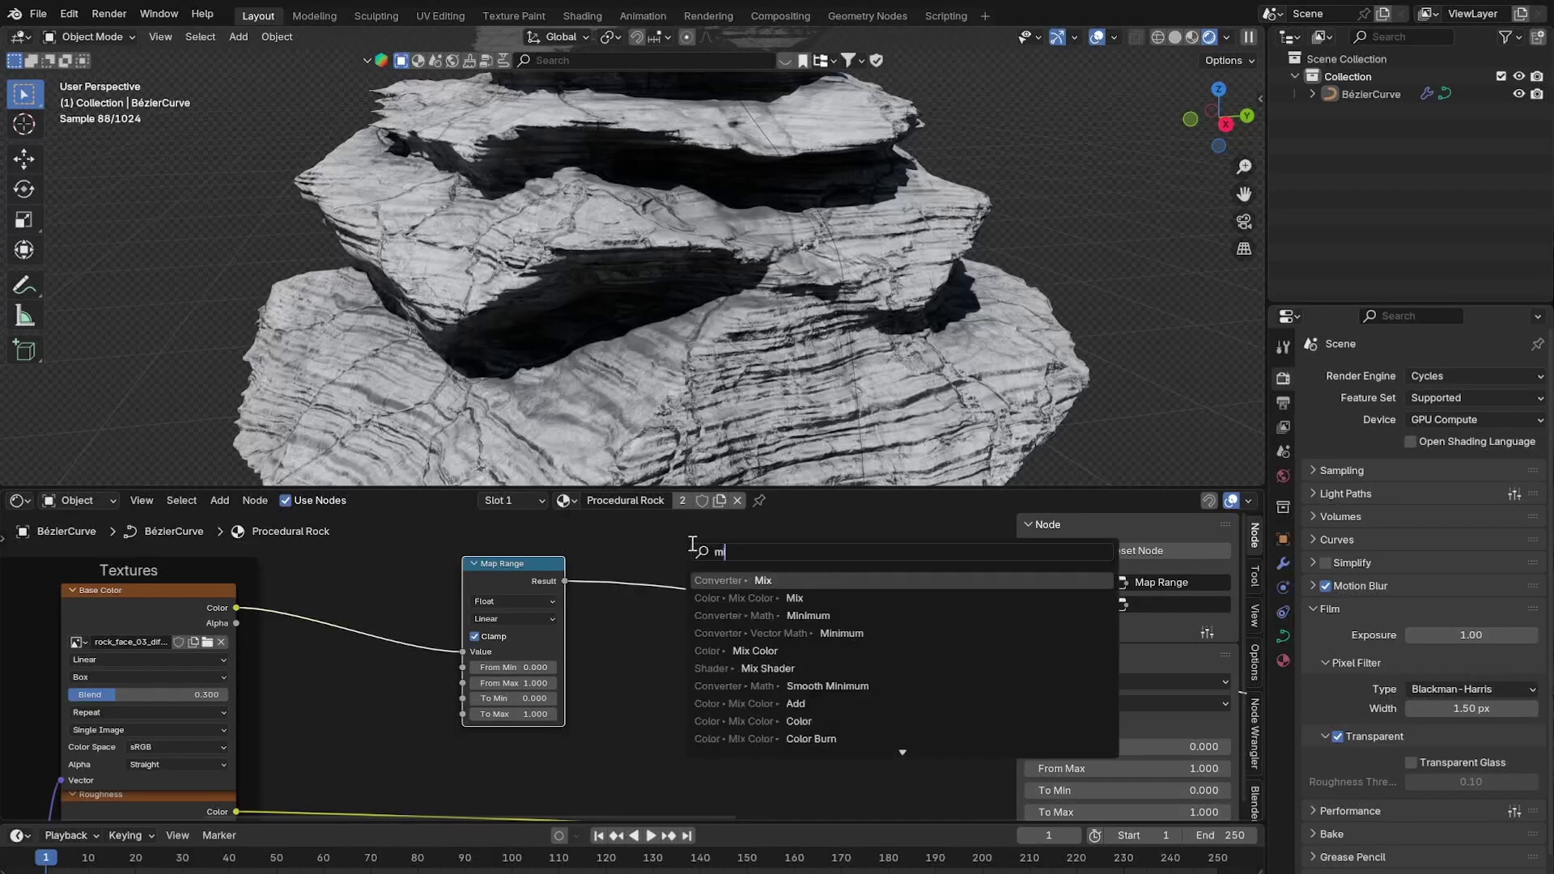
text(x)
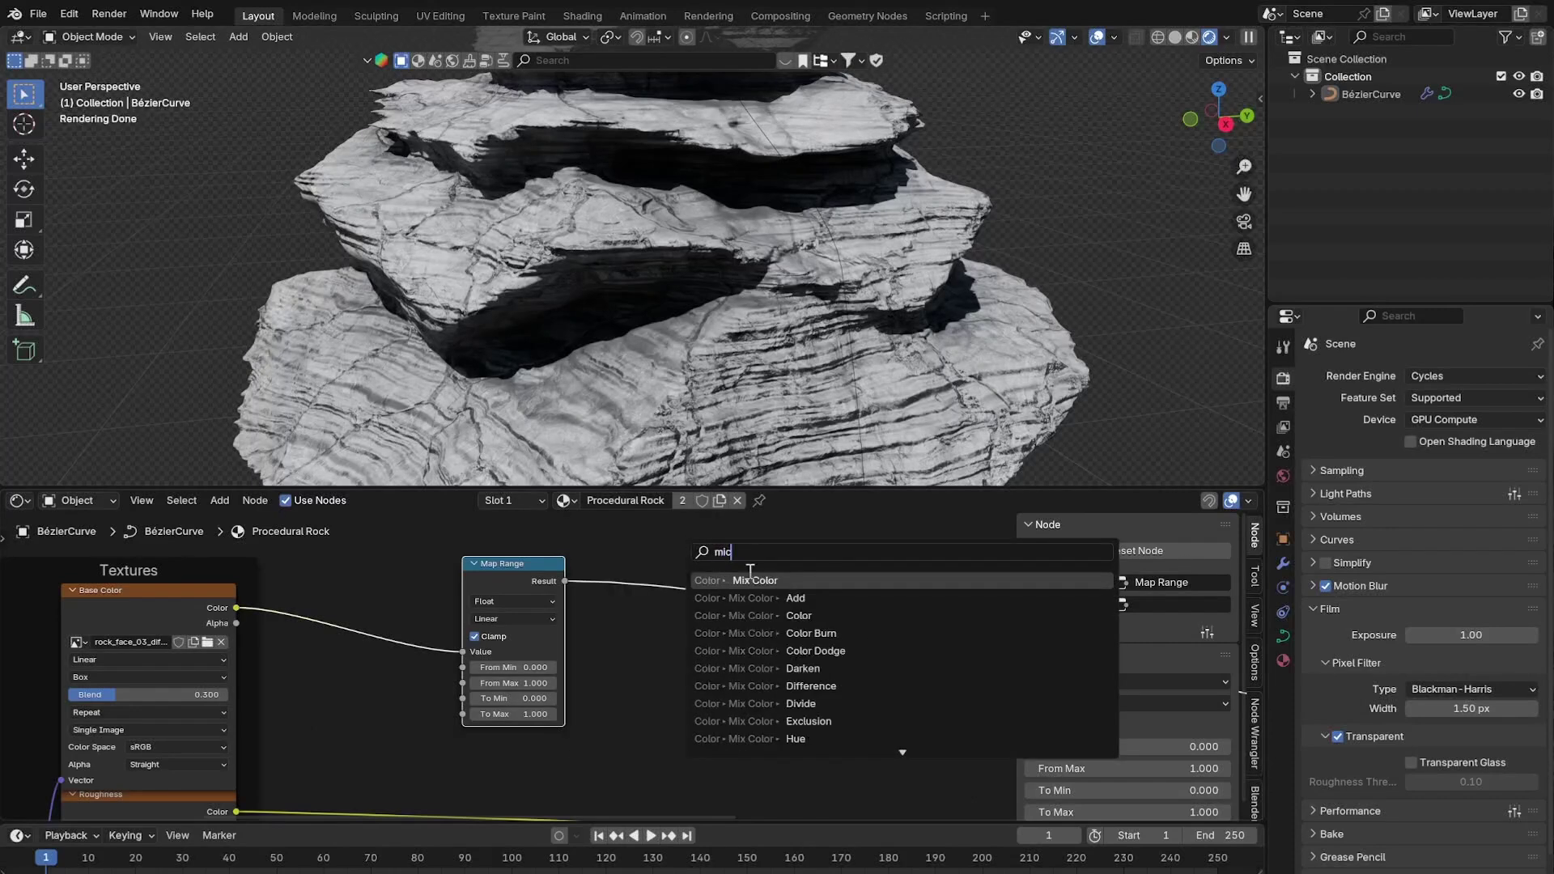
key(Return)
click(662, 557)
Switch the new Mix Color node to Overlay blending and set its Factor to 1.000.
scroll(706, 586, up, 2)
click(707, 586)
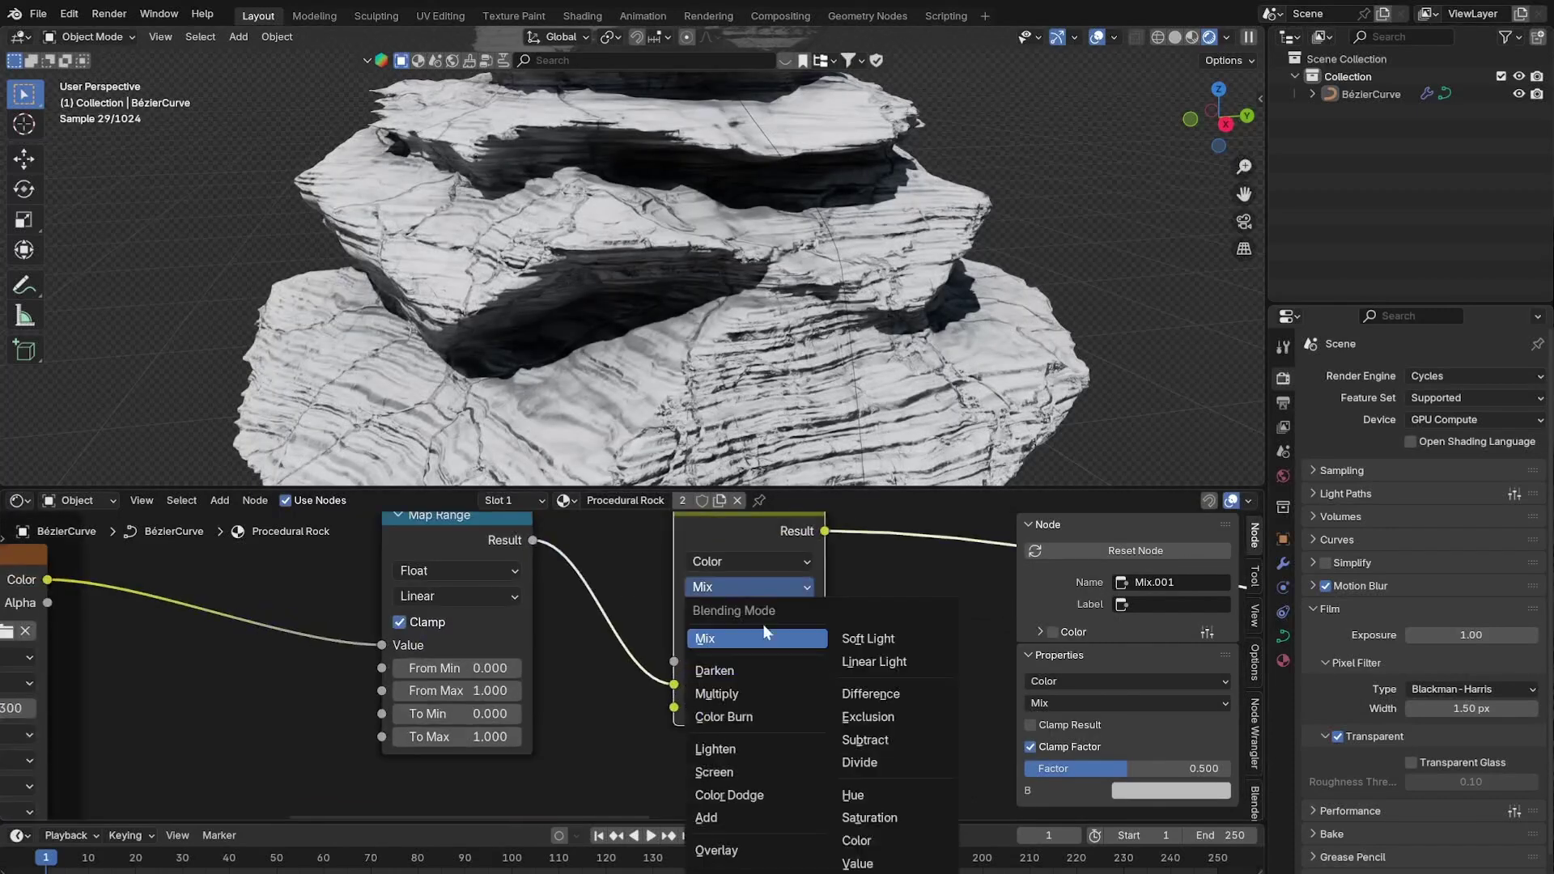
click(716, 850)
drag(749, 661, 833, 678)
Give the Overlay node's B input a saturated orange-brown color to tint the rock texture.
click(778, 707)
drag(802, 443, 824, 366)
scroll(537, 240, down, 2)
scroll(733, 353, down, 5)
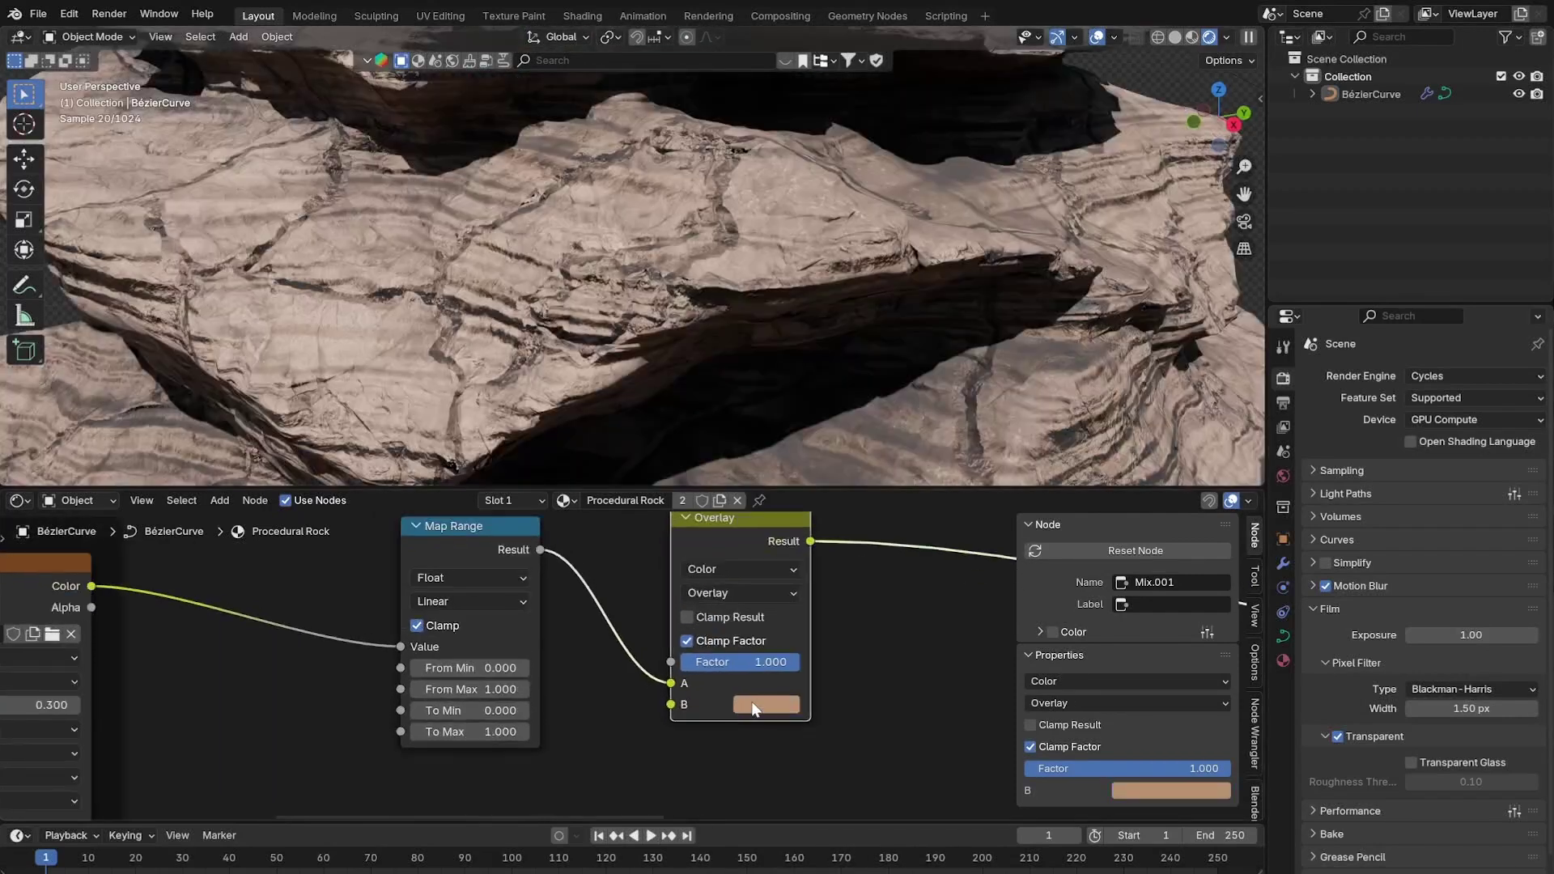
click(753, 709)
click(800, 503)
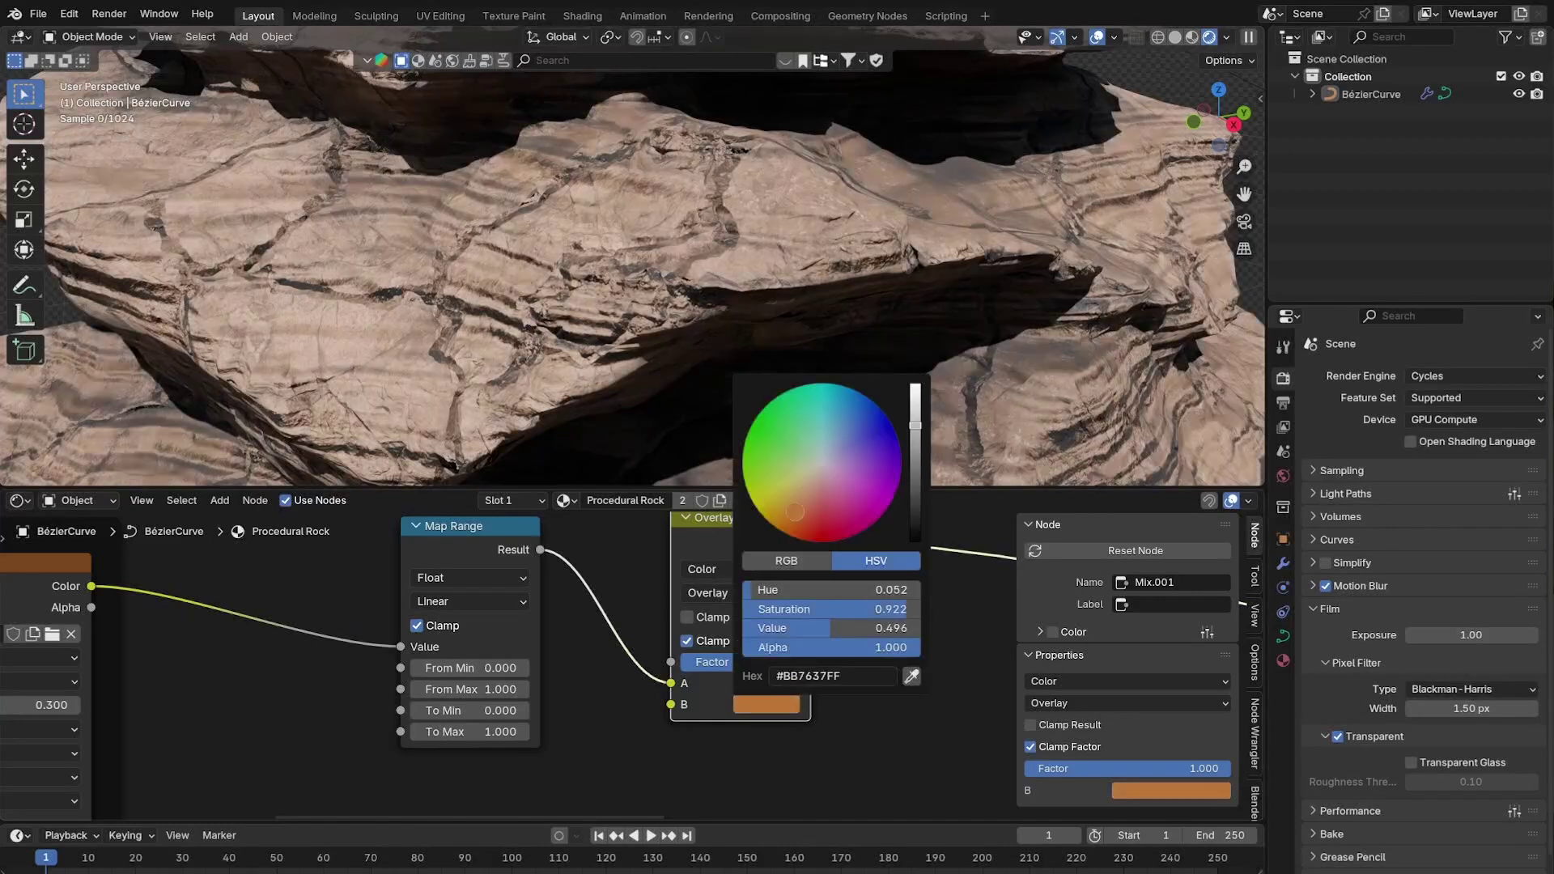
Switch the shader editor area to the Geometry Node Editor and select the rock formation.
click(19, 501)
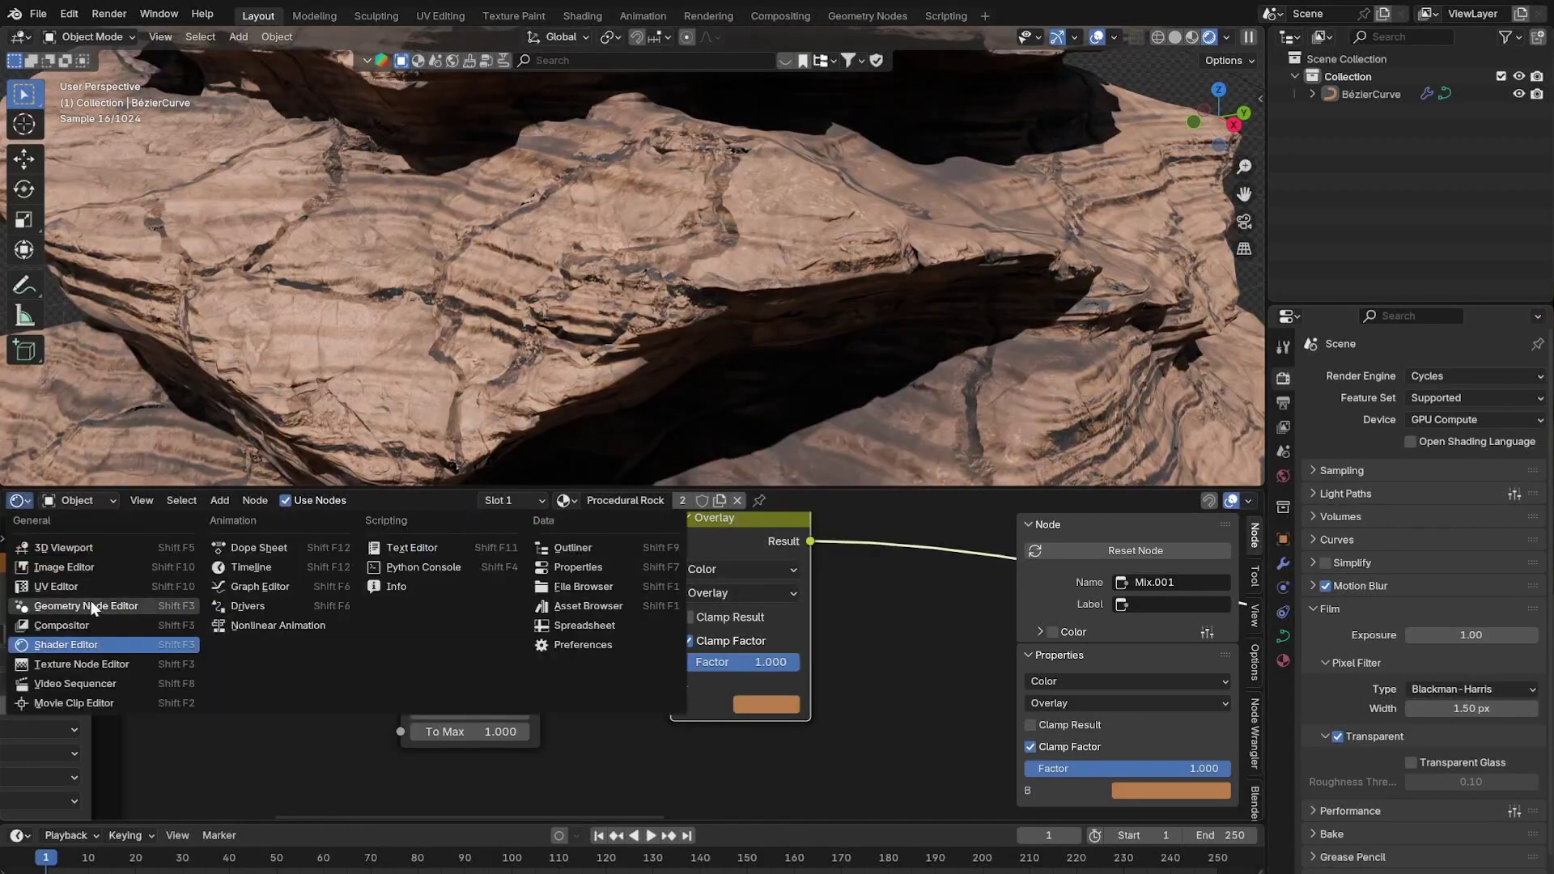
click(92, 600)
scroll(273, 609, down, 6)
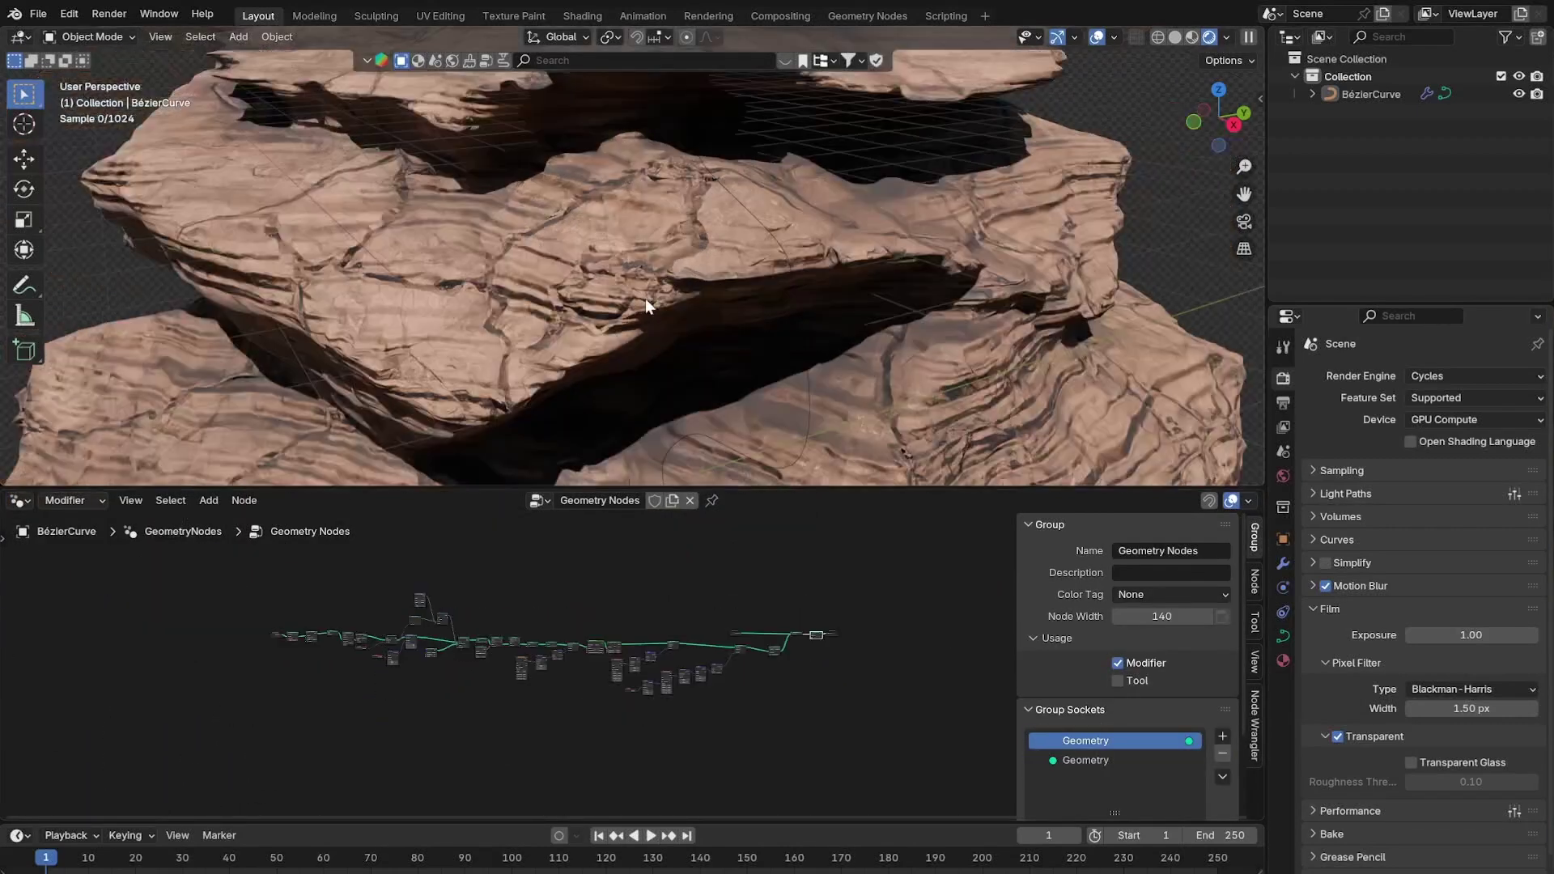
scroll(696, 307, down, 6)
middle_drag(751, 310, 803, 327)
click(668, 264)
Adjust the Voxel Amount of the rock's Mesh to Volume node.
scroll(731, 544, up, 9)
scroll(551, 587, up, 10)
scroll(631, 668, down, 10)
scroll(788, 672, down, 3)
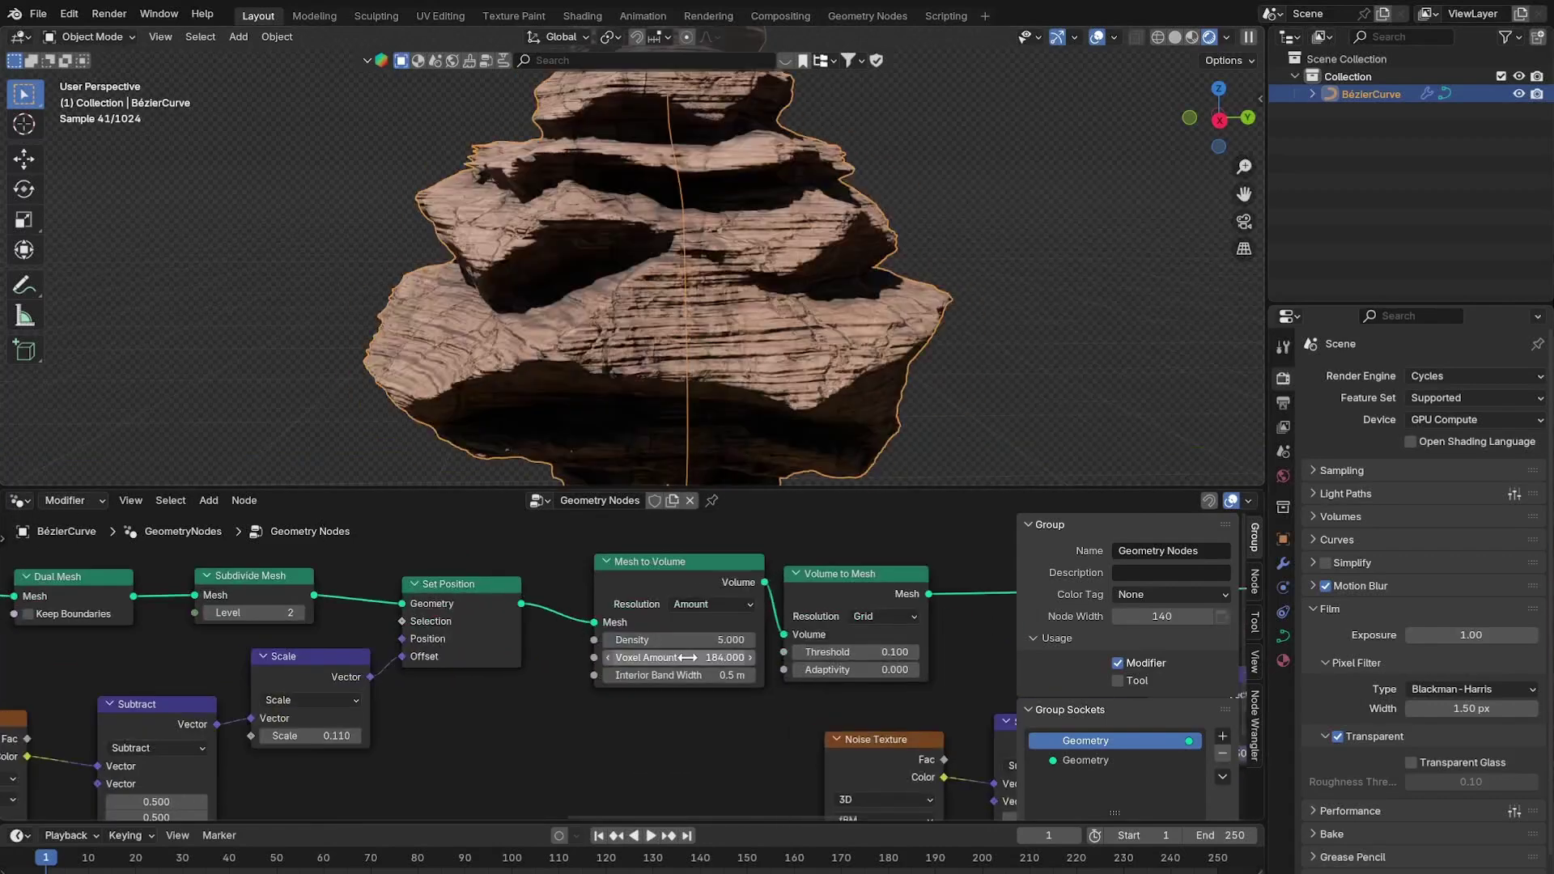
drag(680, 658, 761, 657)
Try a Scale of 1 on the Scale Elements node.
scroll(726, 750, up, 2)
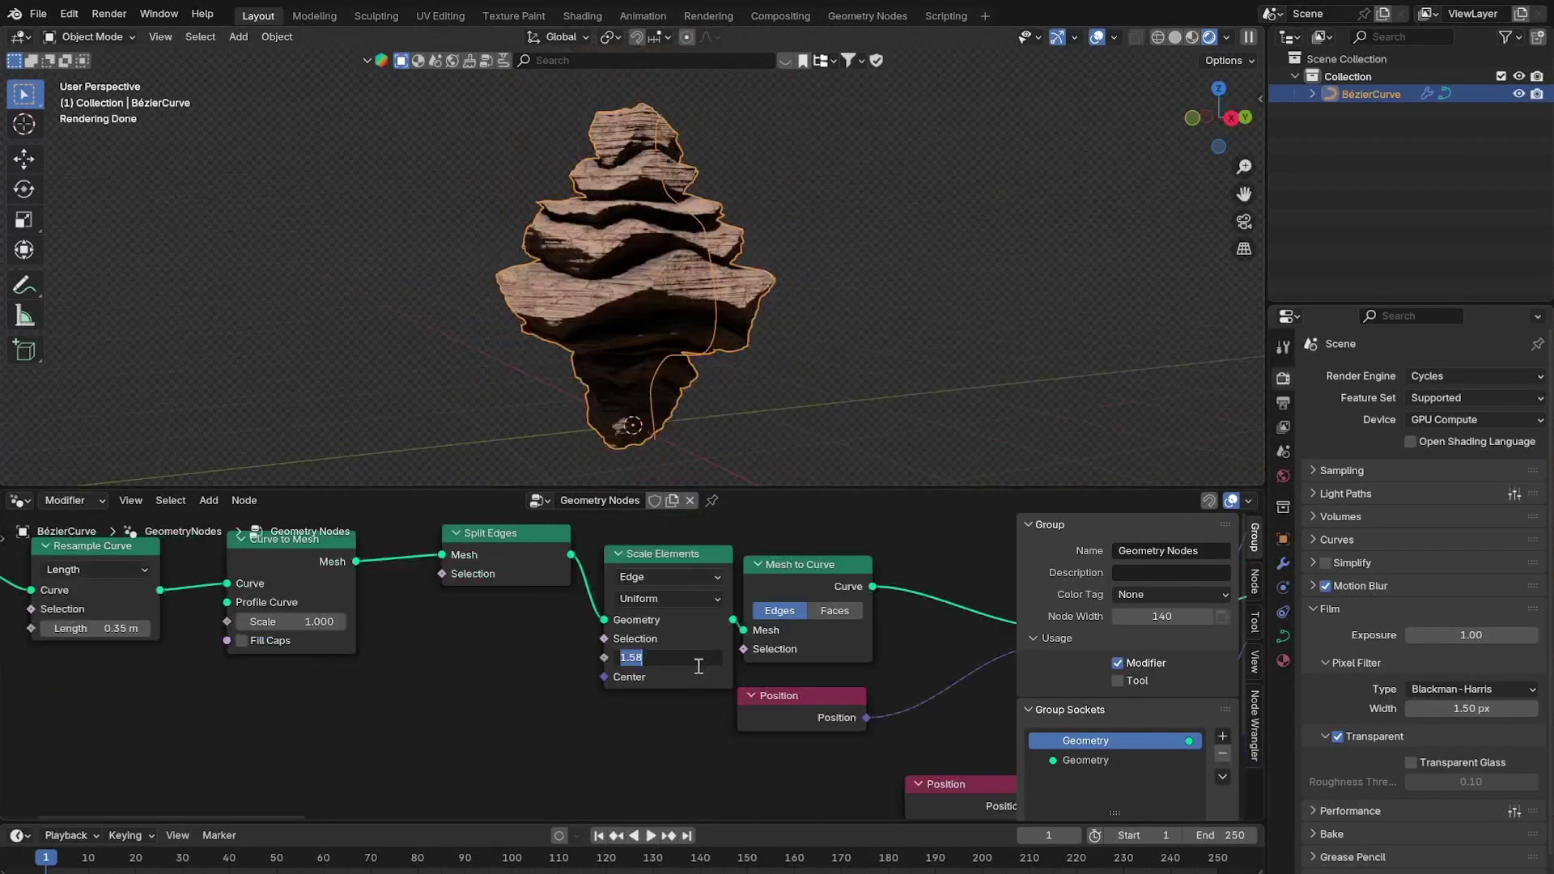
text(1)
key(Return)
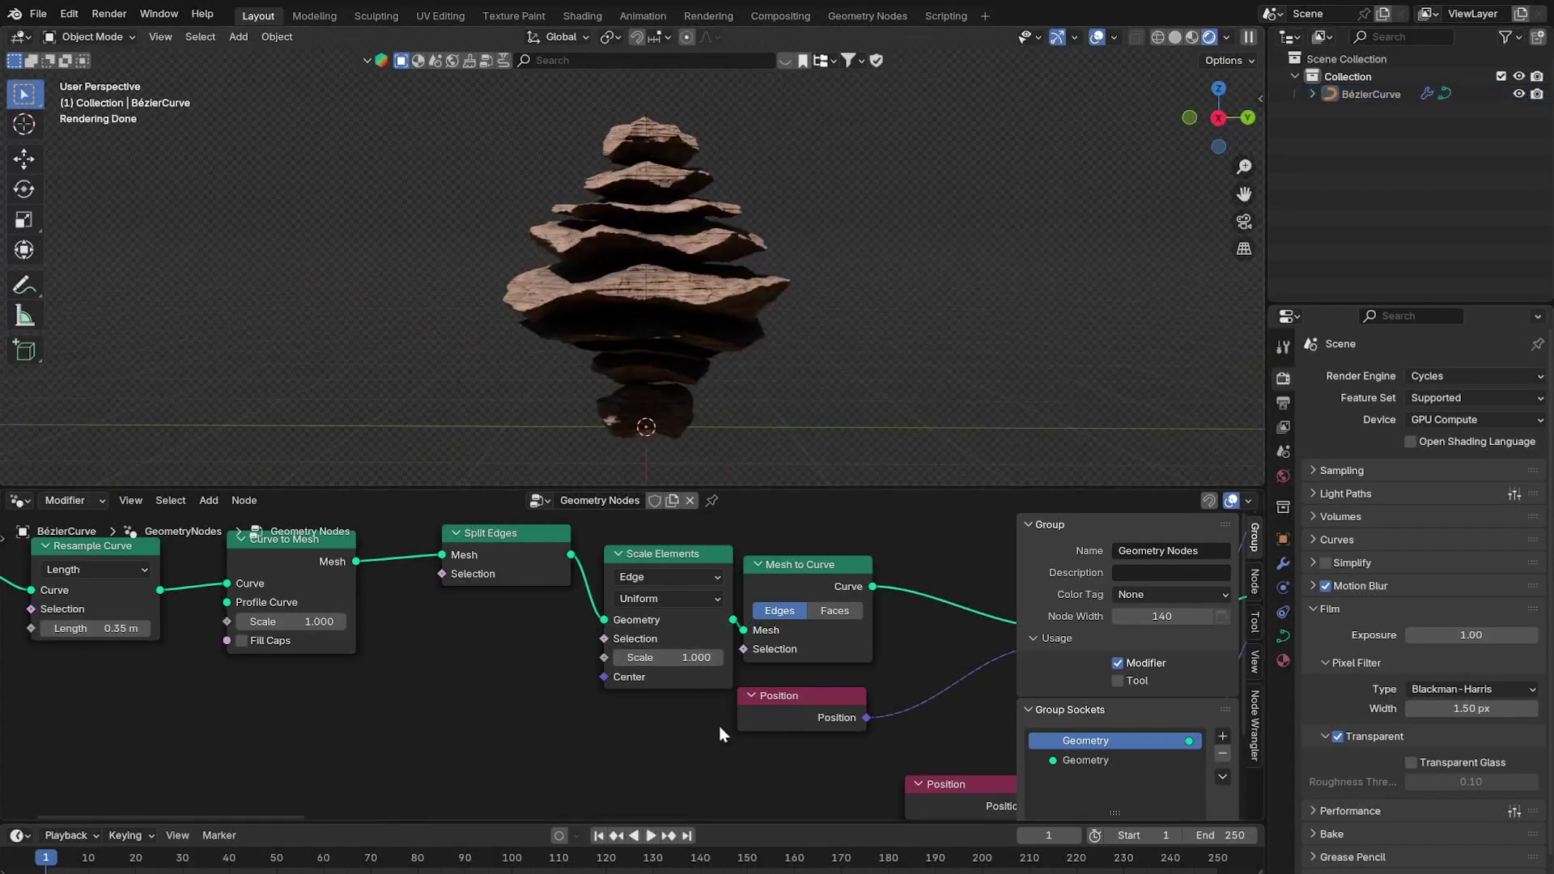
Set the Scale Elements node's Scale to 1.8 and check the rock layers from different angles.
scroll(719, 705, up, 2)
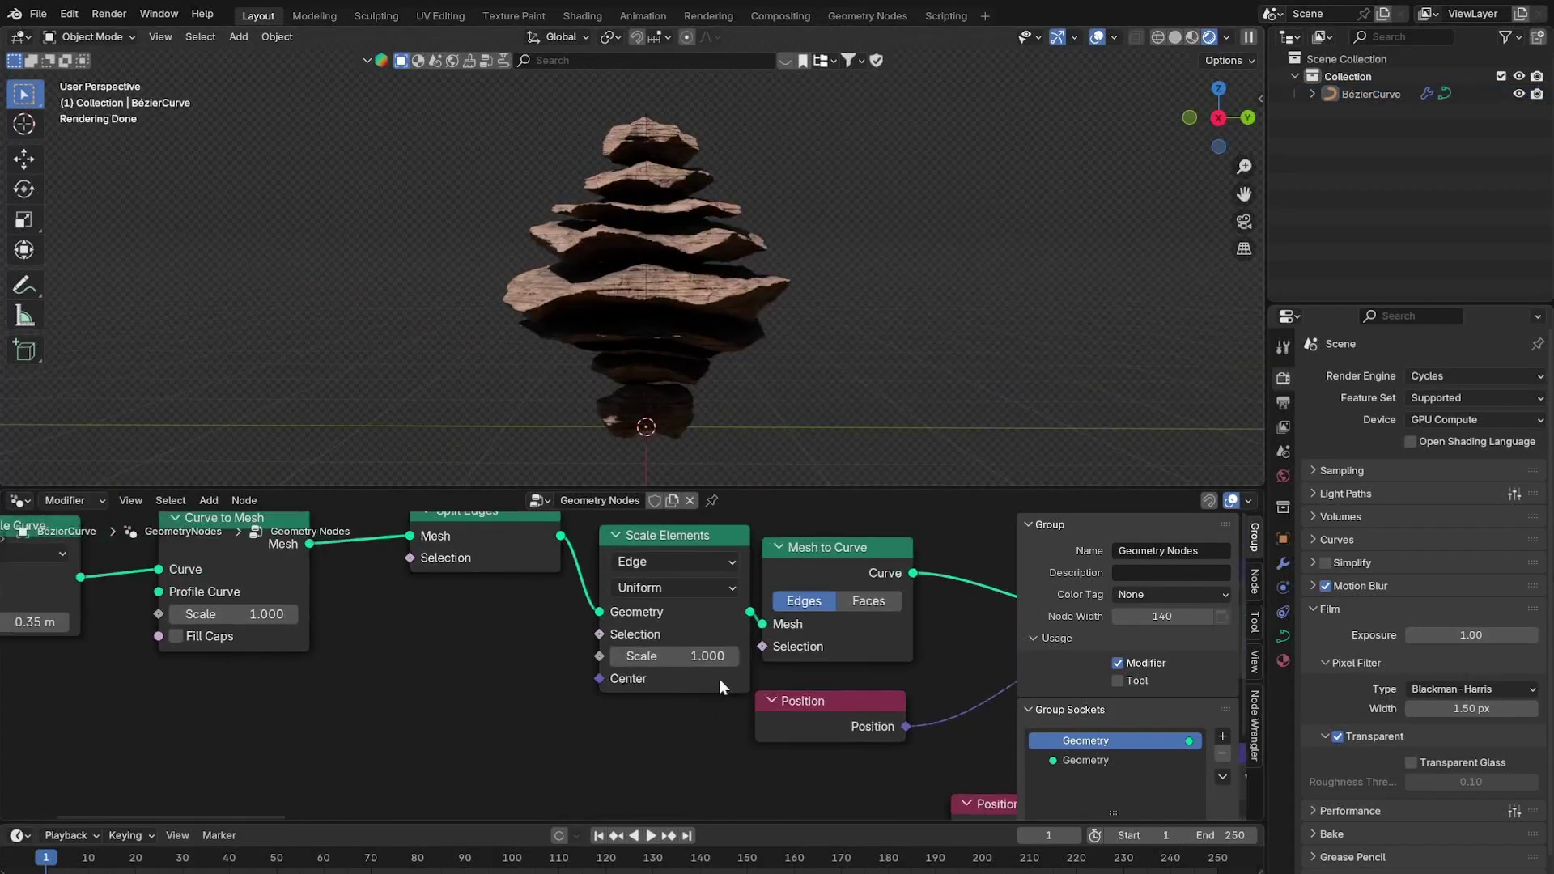
click(704, 656)
text(1.8)
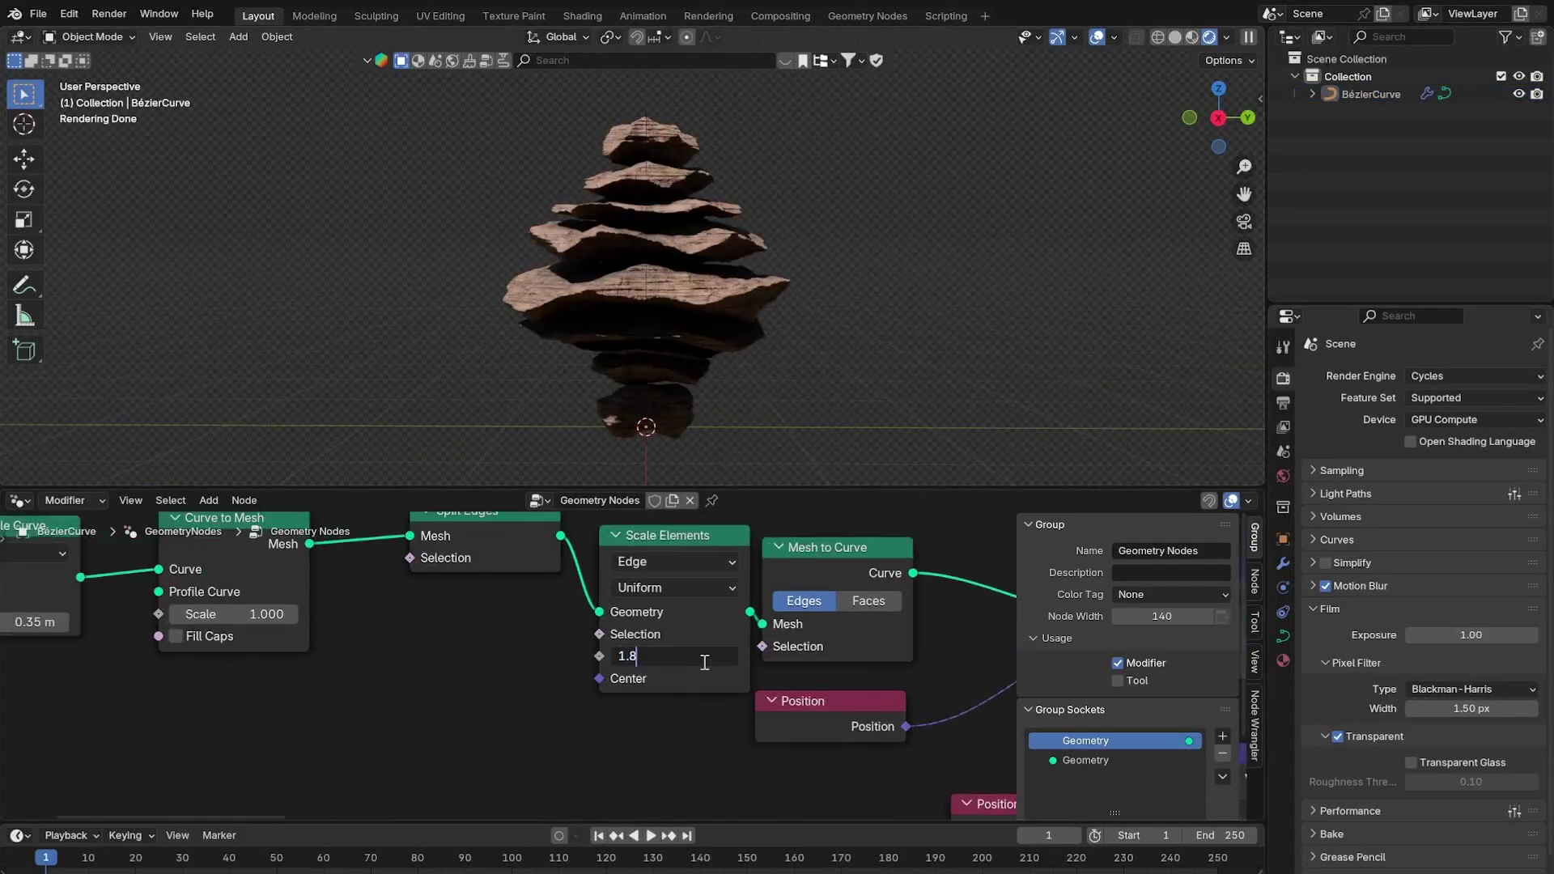
key(Return)
middle_drag(732, 319, 826, 381)
scroll(826, 381, up, 3)
middle_drag(662, 375, 605, 385)
scroll(775, 351, down, 2)
scroll(340, 609, down, 2)
Try a Length of 0.2 m on the Resample Curve node and settle on 0.3 m.
middle_drag(323, 600, 565, 613)
click(323, 636)
key(Return)
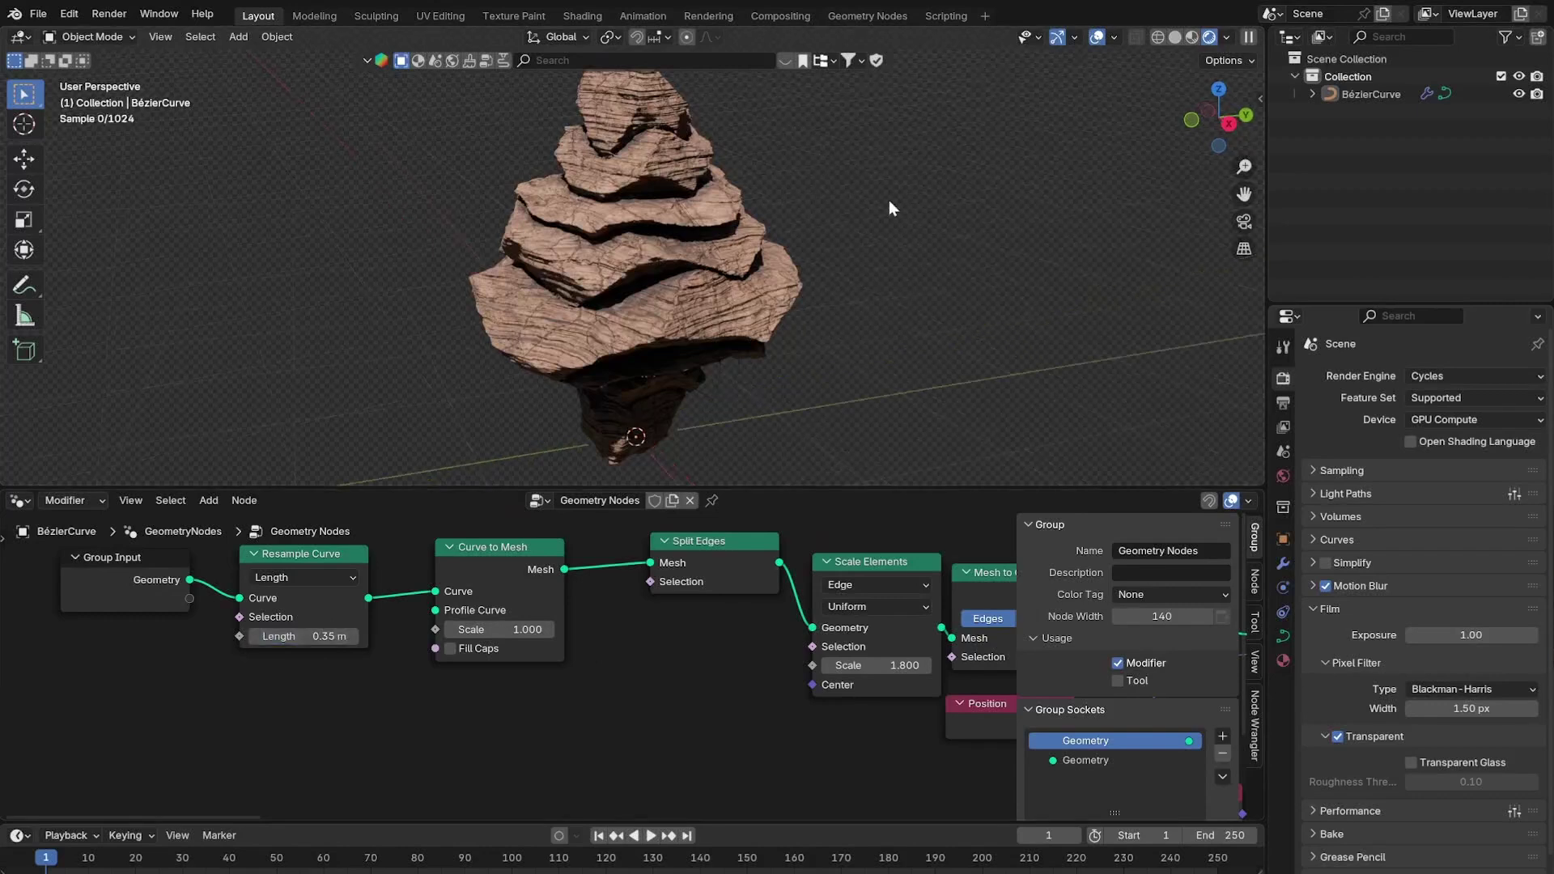
middle_drag(889, 201, 876, 176)
click(306, 639)
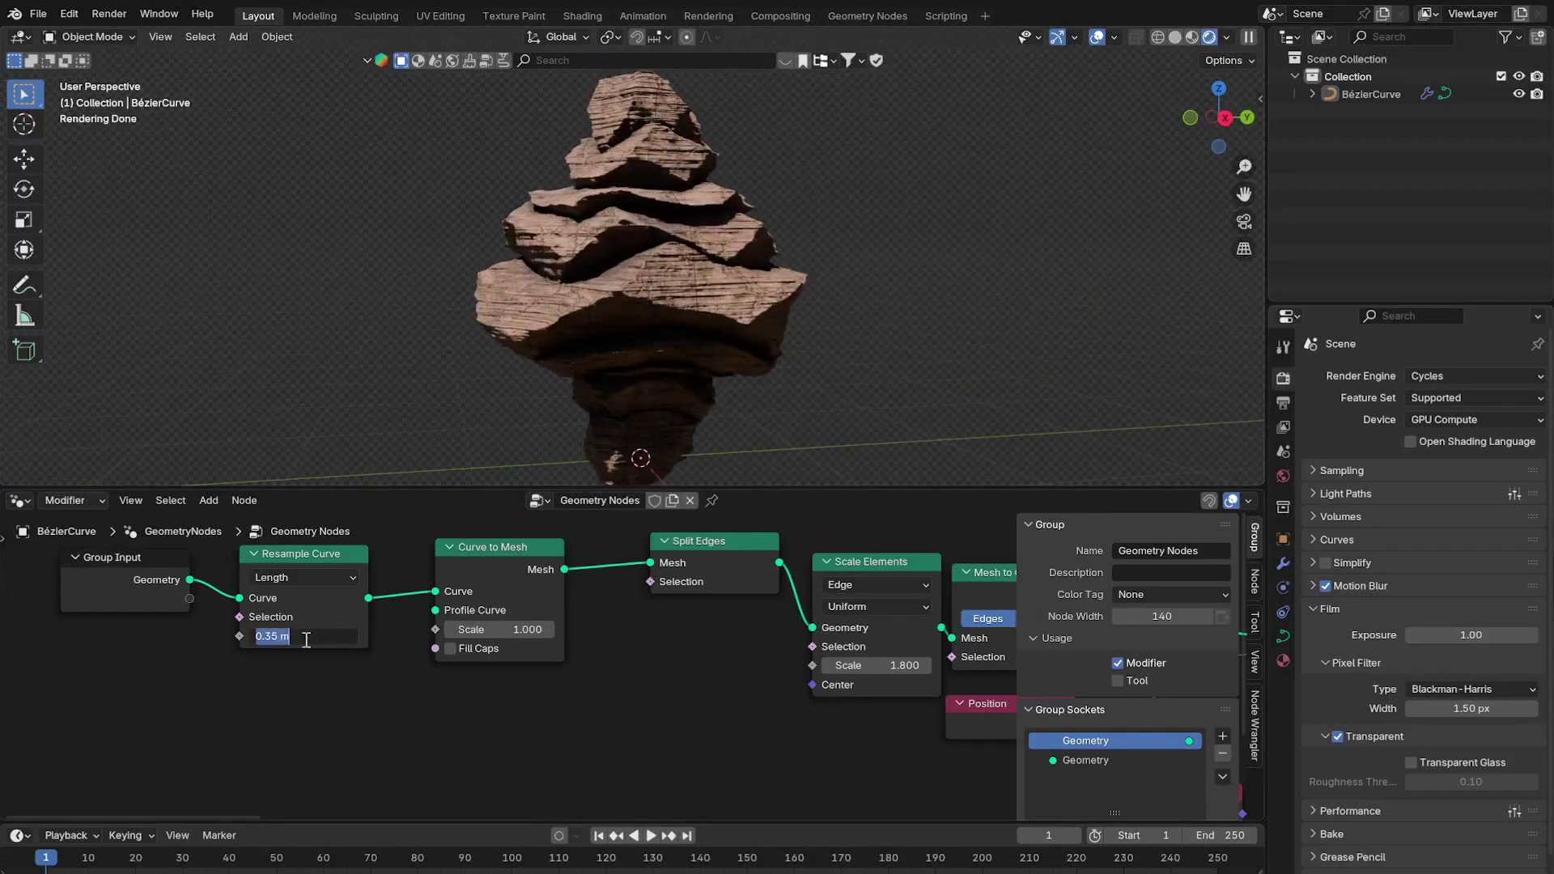
text(0.2)
key(Return)
middle_drag(682, 298, 711, 340)
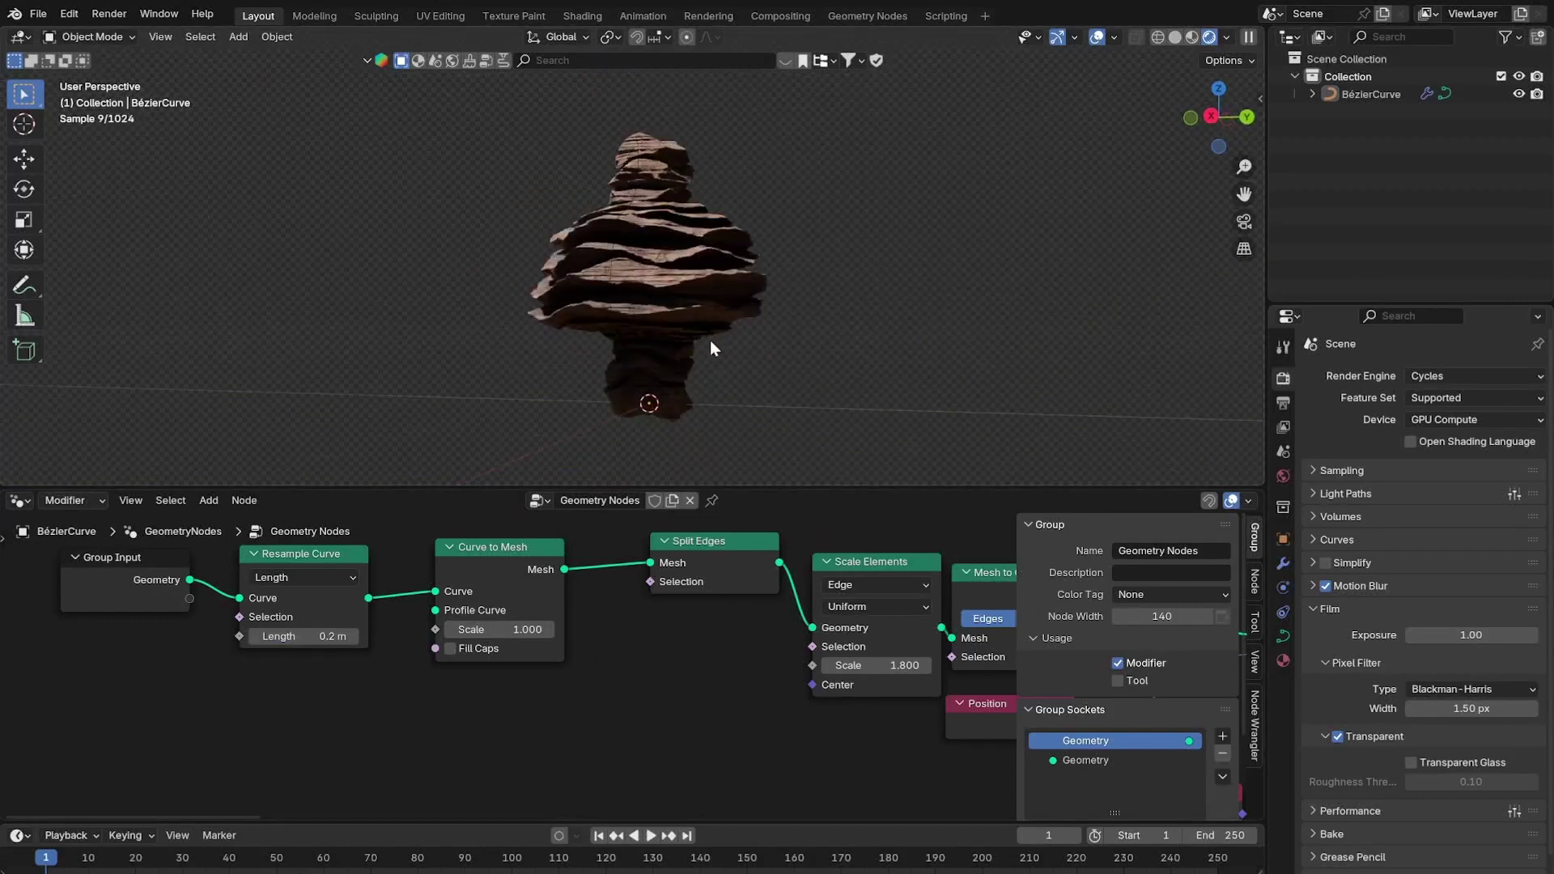
scroll(752, 362, up, 3)
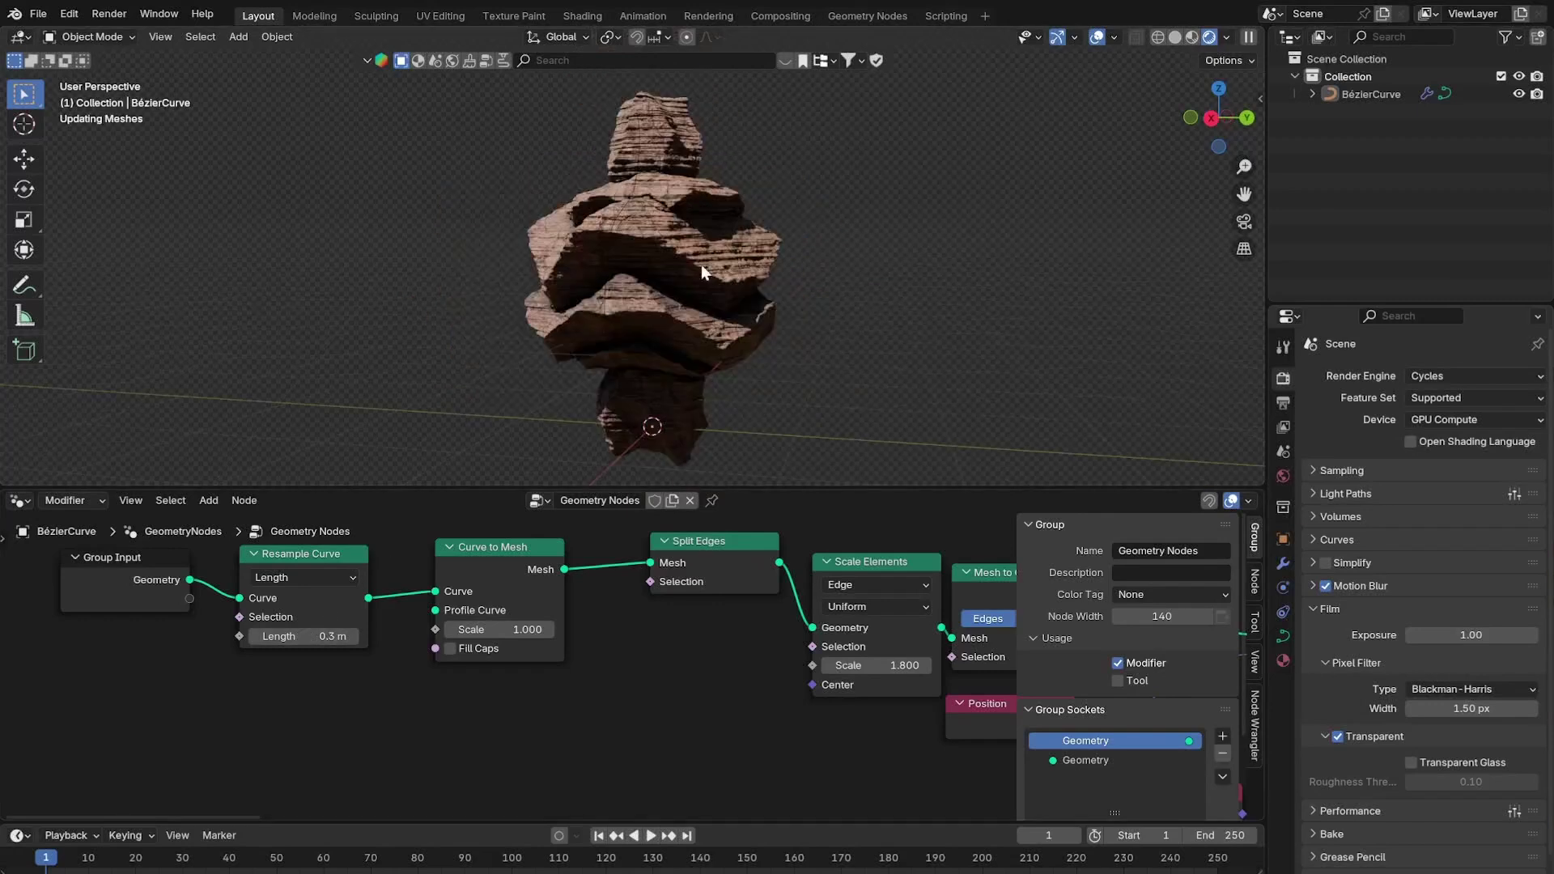
middle_drag(702, 273, 761, 284)
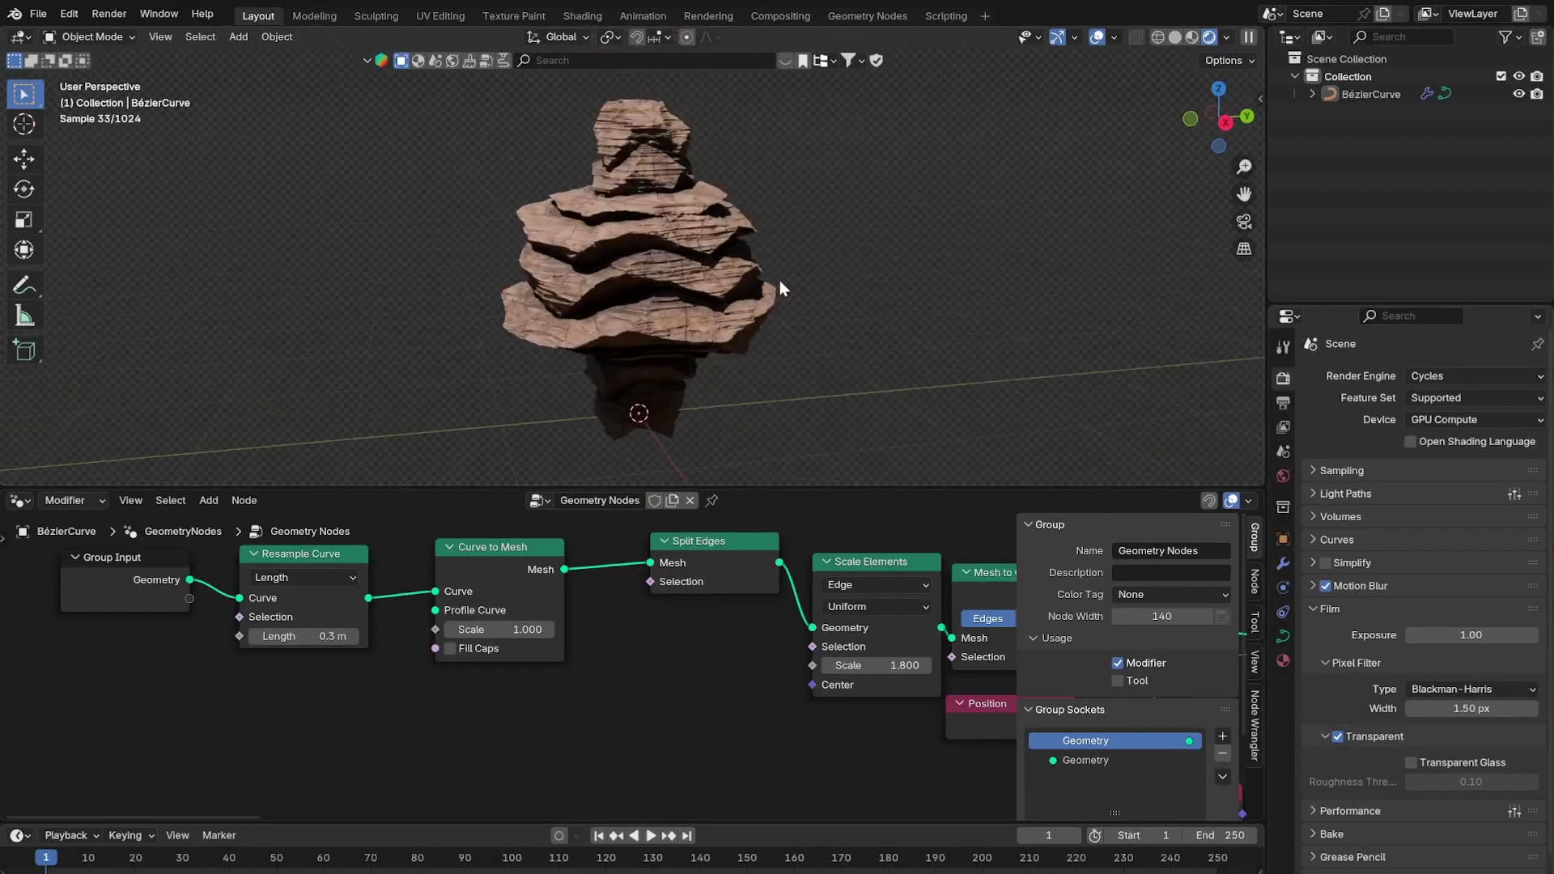
scroll(860, 296, down, 1)
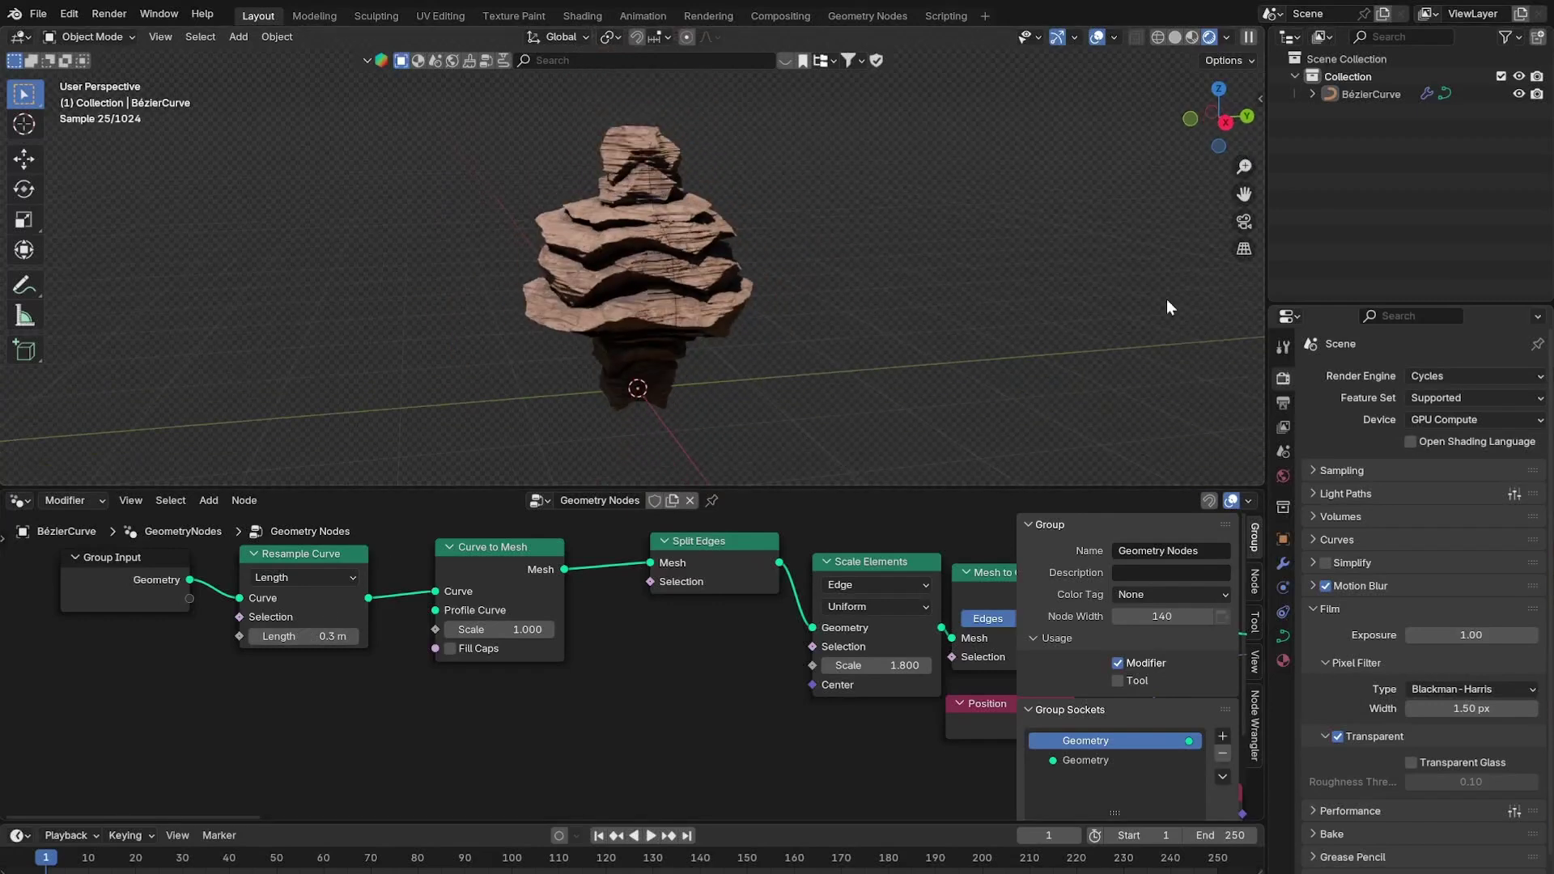
scroll(804, 316, up, 1)
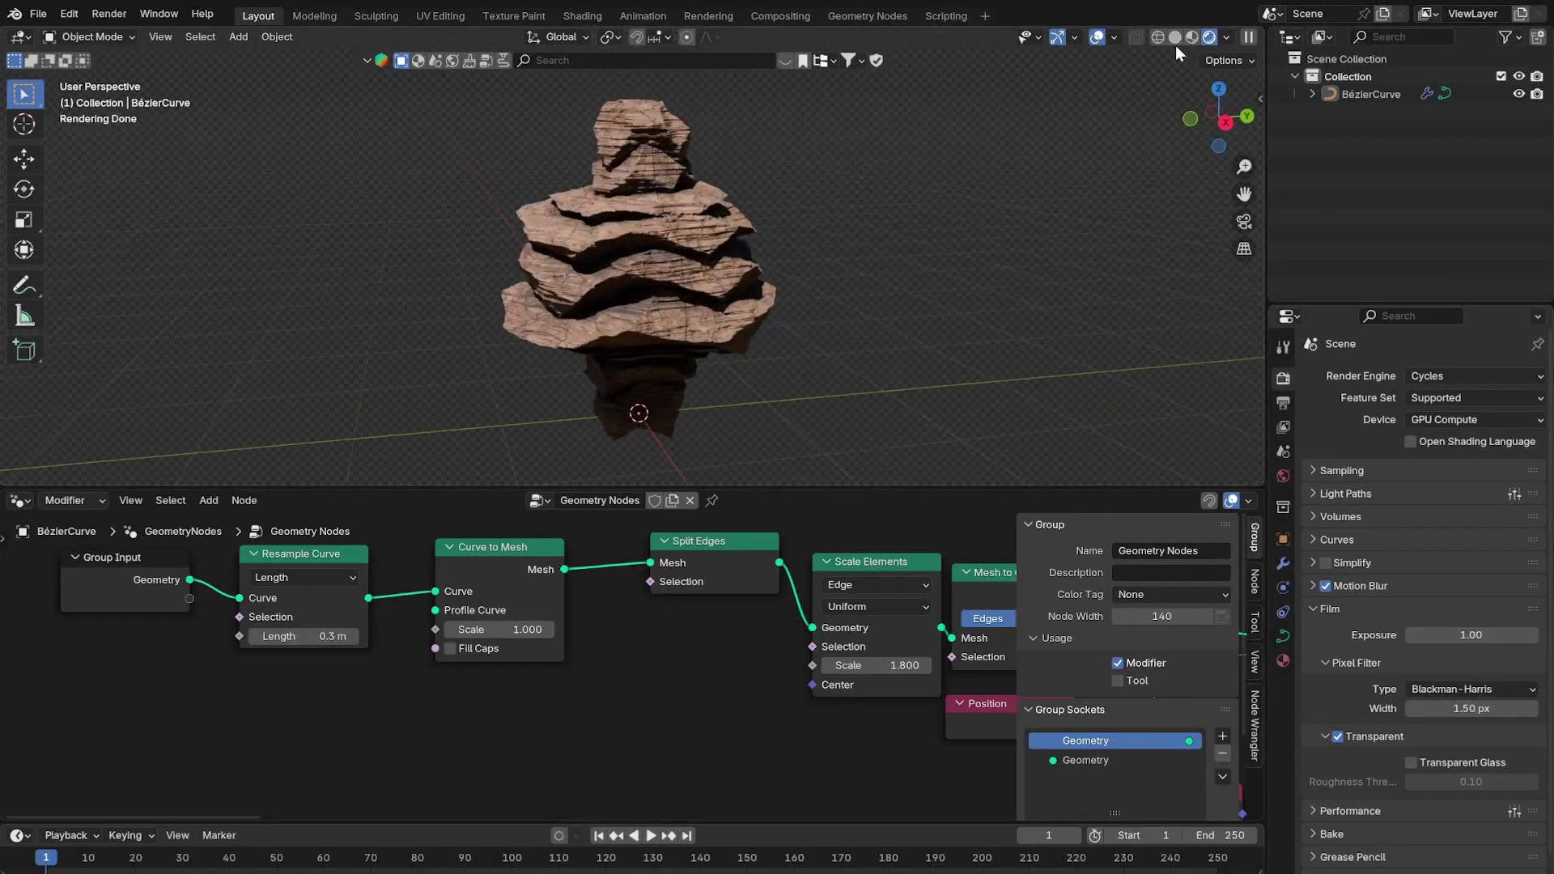